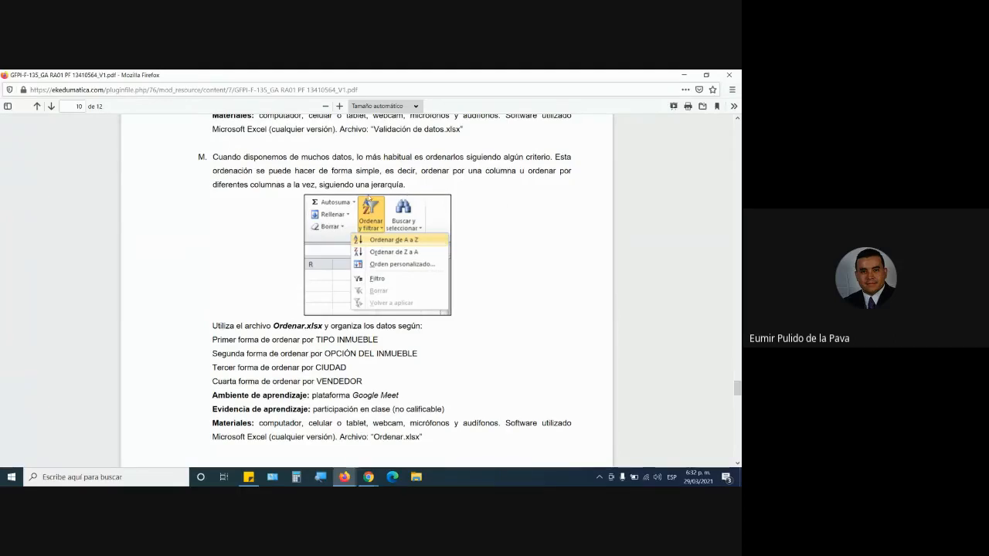
pyautogui.scroll(5, 367, 203)
pyautogui.scroll(-6, 365, 217)
pyautogui.scroll(1, 365, 216)
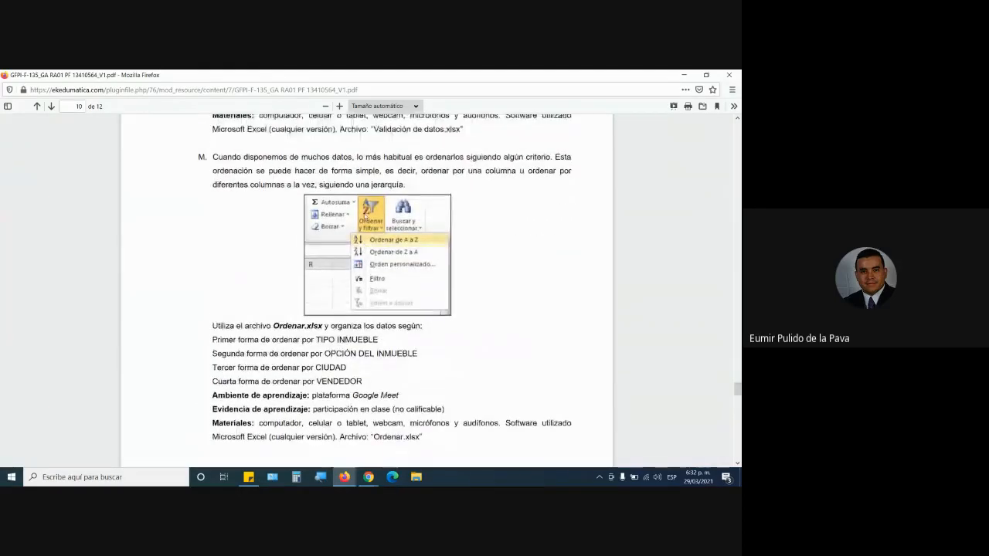
# Switch to the Google Meet call in Chrome and admit everyone waiting to join.
pyautogui.click(368, 477)
pyautogui.click(332, 430)
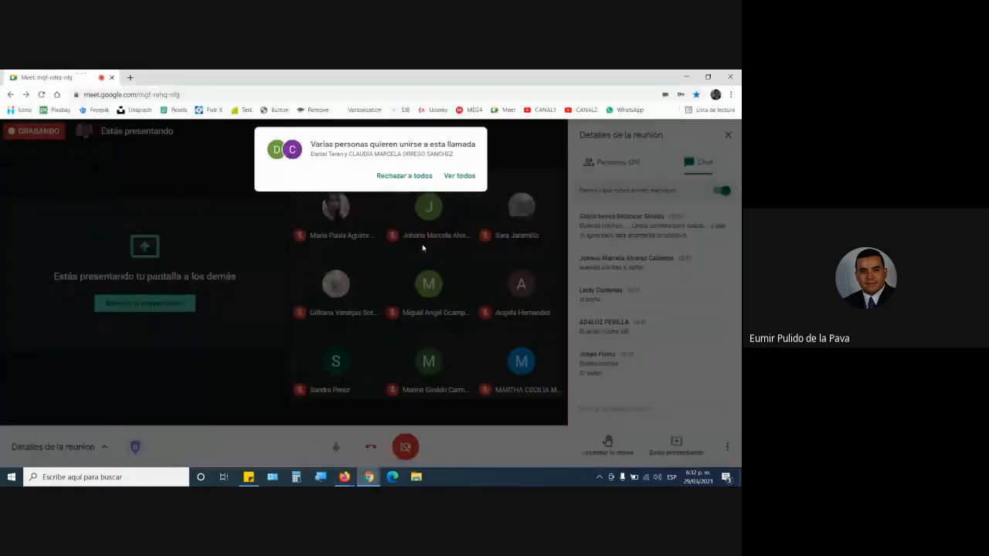
pyautogui.click(460, 177)
pyautogui.click(463, 237)
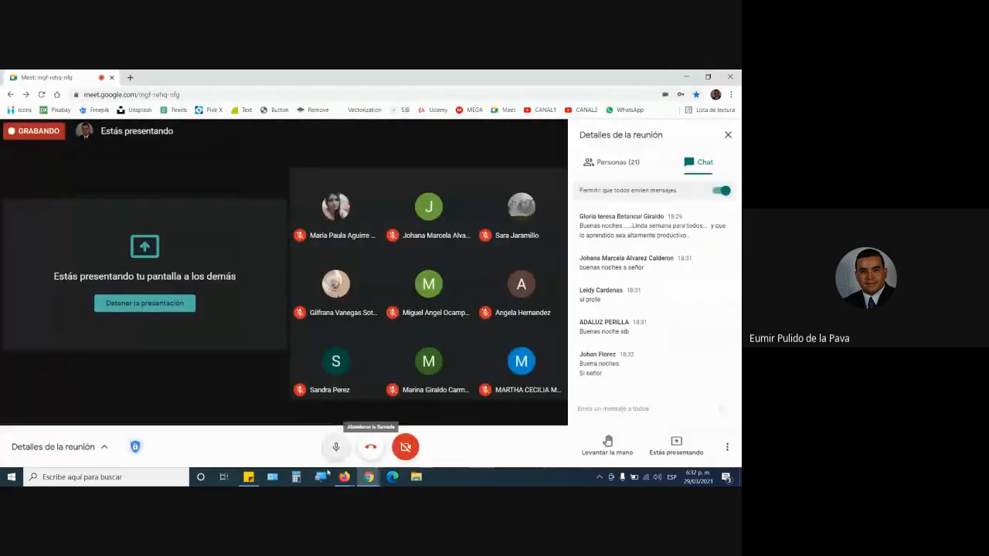
# Return to the learning guide PDF in Firefox and highlight the words "una jerarquía" in activity M.
pyautogui.click(344, 476)
pyautogui.click(396, 425)
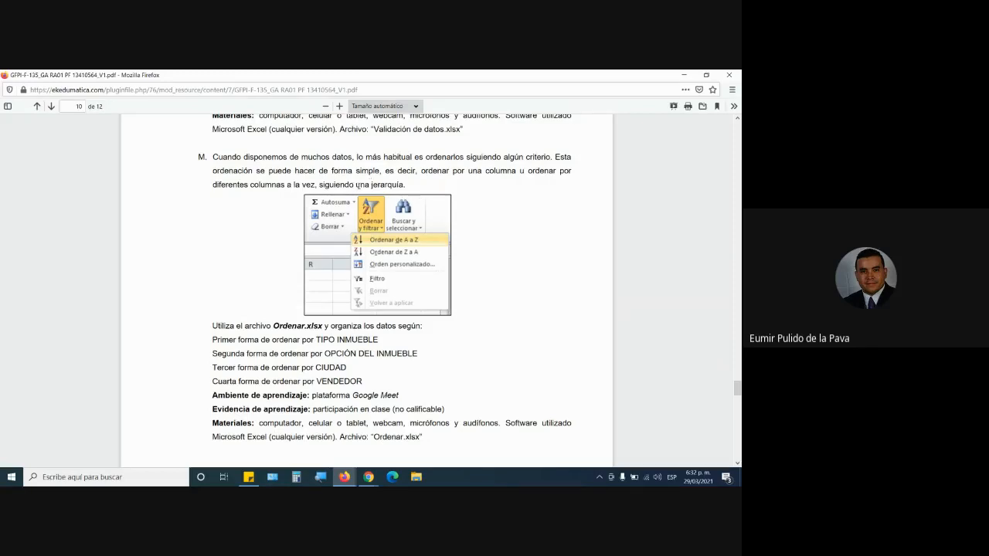
pyautogui.moveTo(357, 185); pyautogui.dragTo(404, 185)
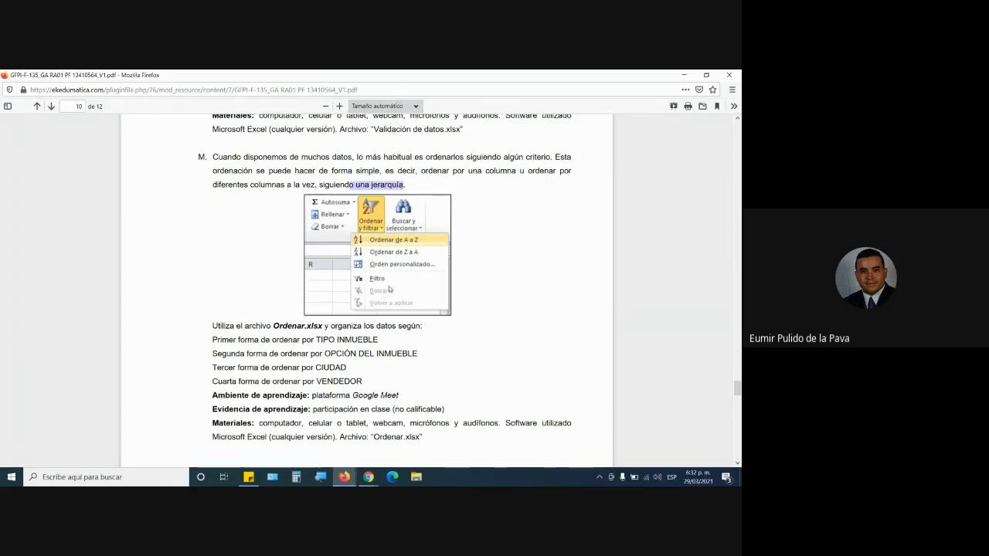
# Switch back to the Google Meet call and let the waiting participant in.
pyautogui.moveTo(370, 477)
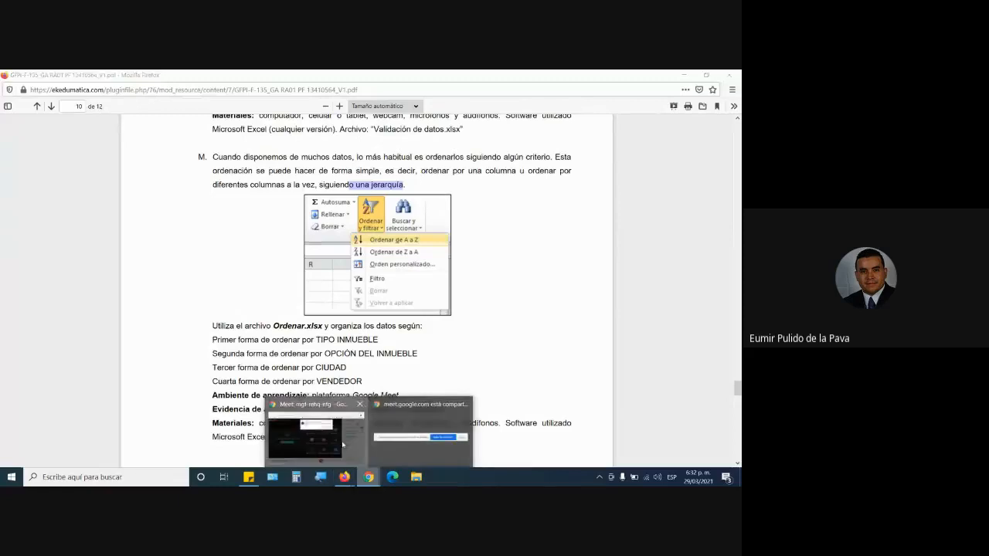
pyautogui.click(421, 440)
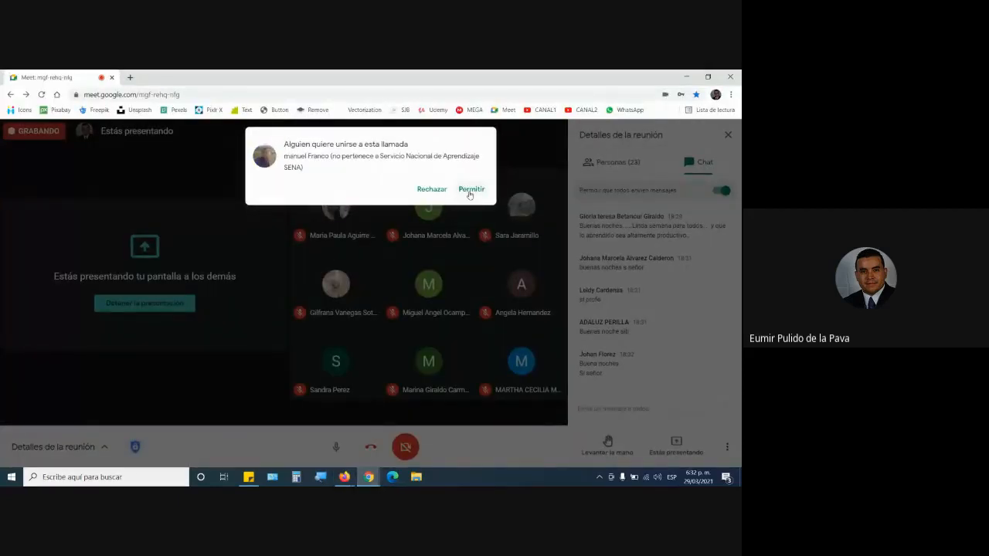
pyautogui.click(470, 189)
# Go back to the guide PDF in Firefox and highlight the file name Ordenar.xlsx in the activity instructions.
pyautogui.moveTo(349, 480)
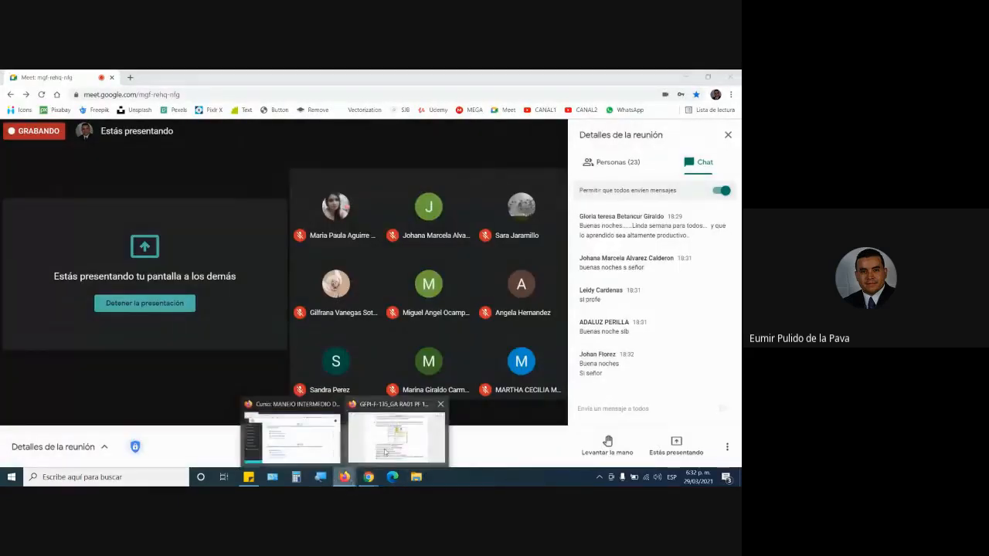
pyautogui.click(396, 438)
pyautogui.moveTo(275, 325); pyautogui.dragTo(321, 326)
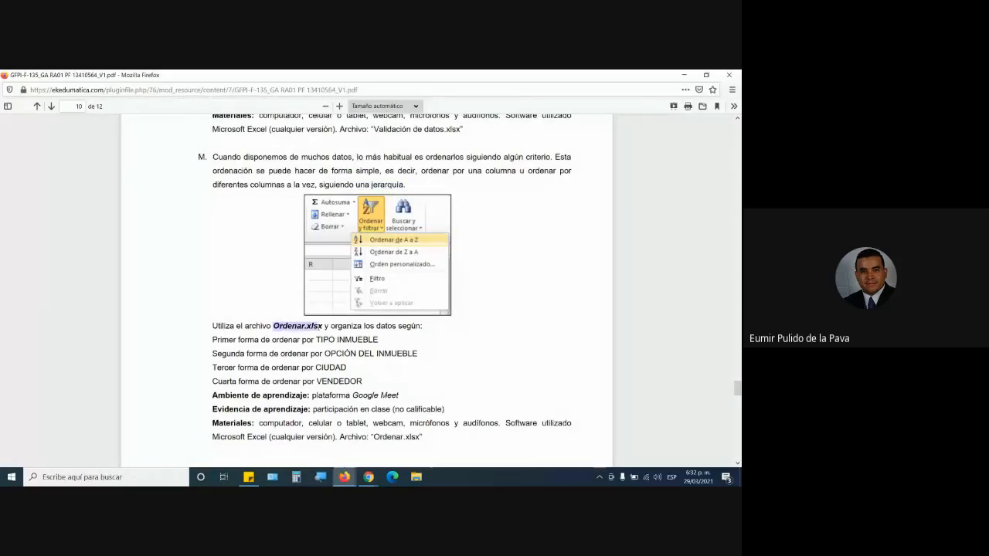
# Switch to the course page in Firefox and open the ARCHIVOS PARA DESCARGAR folder of RA-01.
pyautogui.moveTo(343, 479)
pyautogui.click(308, 442)
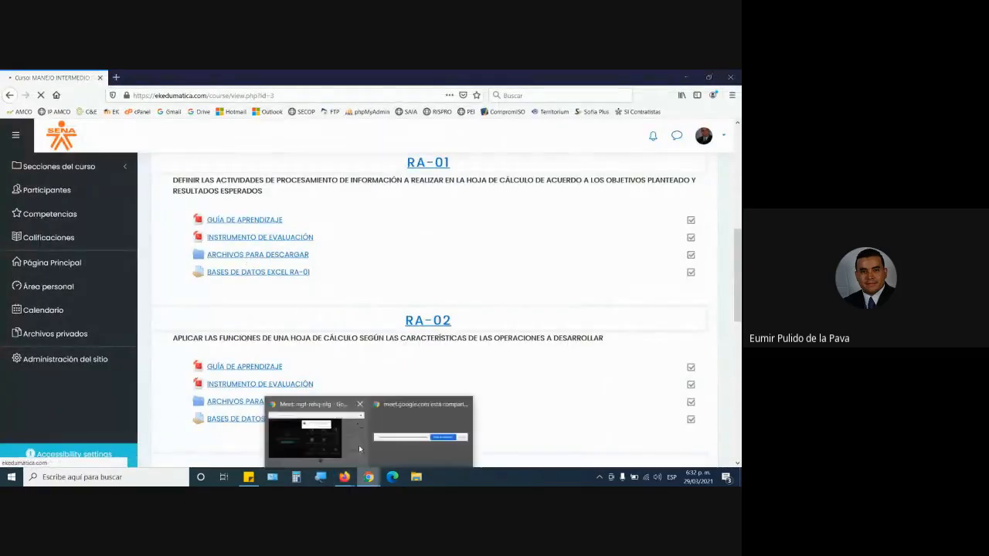
# Bring up the Google Meet call and admit all participants in the waiting list.
pyautogui.click(313, 432)
pyautogui.click(458, 176)
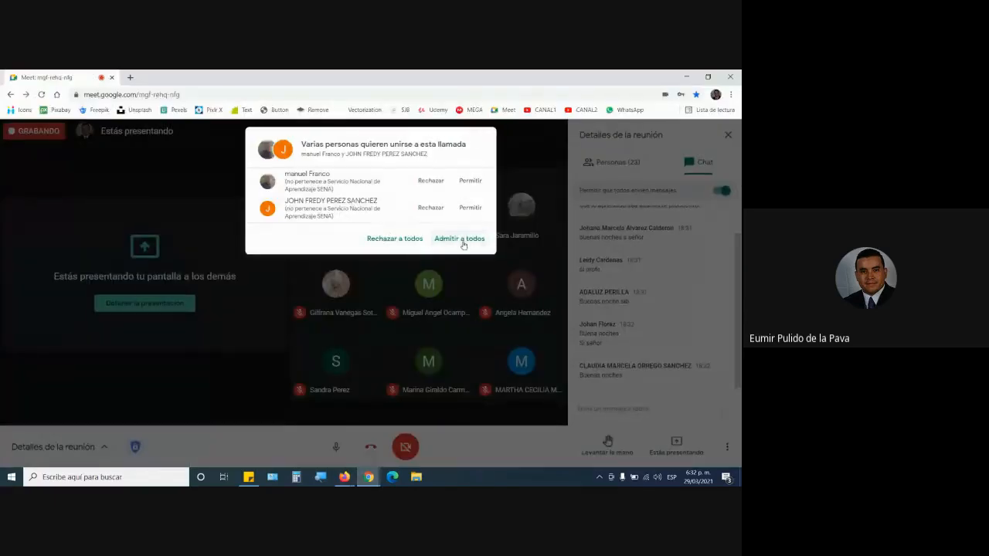
pyautogui.click(464, 239)
# From the course's downloads folder in Firefox, open Ordenar.xlsx with Excel and enable editing on the workbook.
pyautogui.moveTo(355, 474)
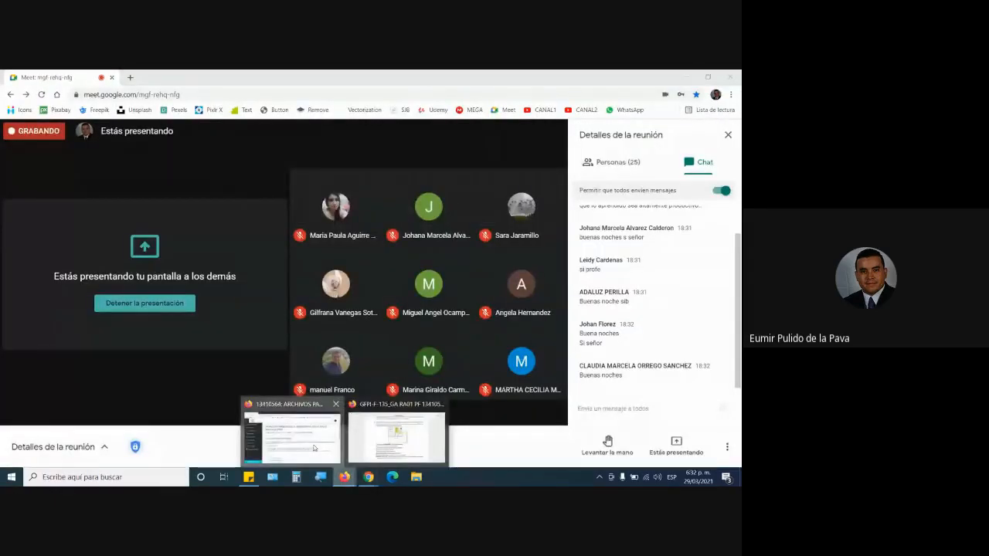
pyautogui.click(302, 436)
pyautogui.scroll(-3, 255, 391)
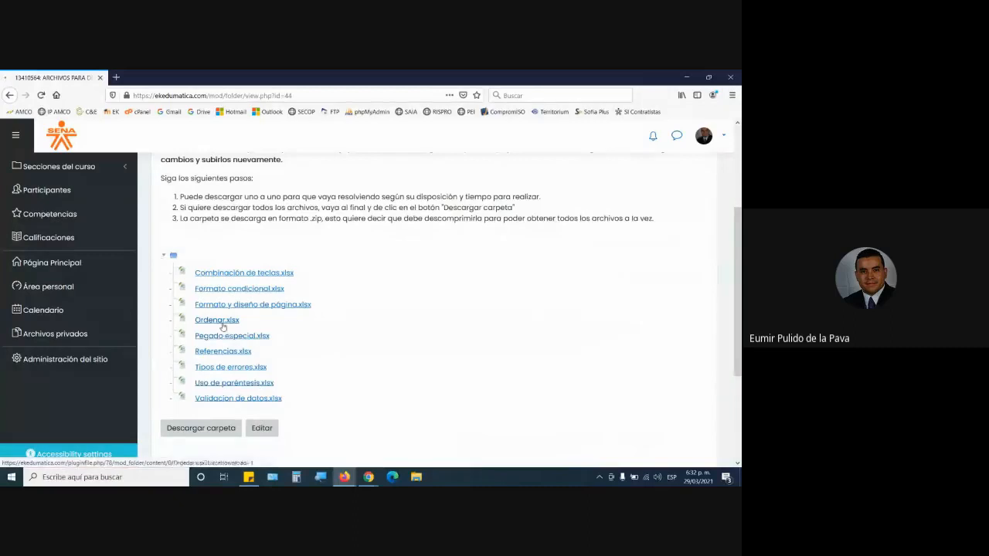
pyautogui.click(266, 335)
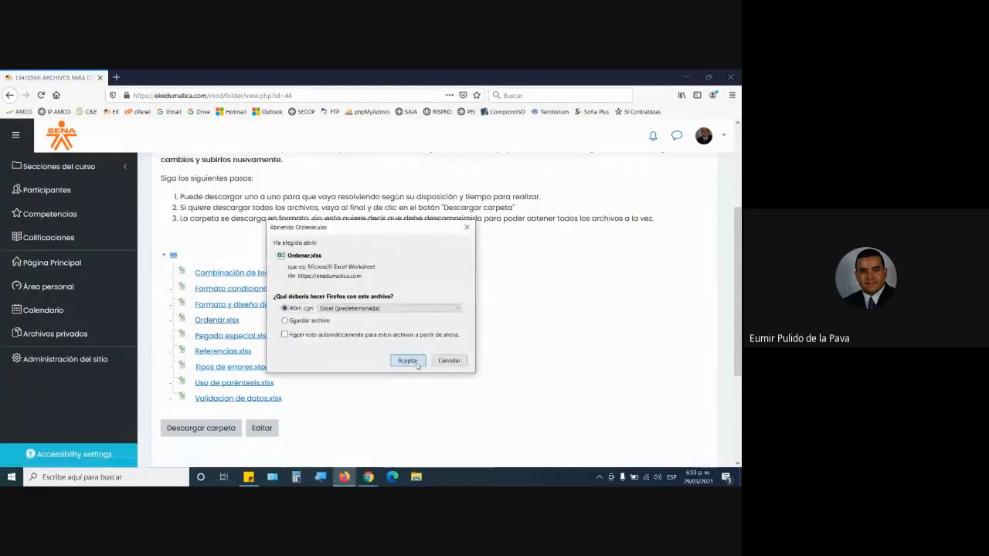
pyautogui.click(410, 359)
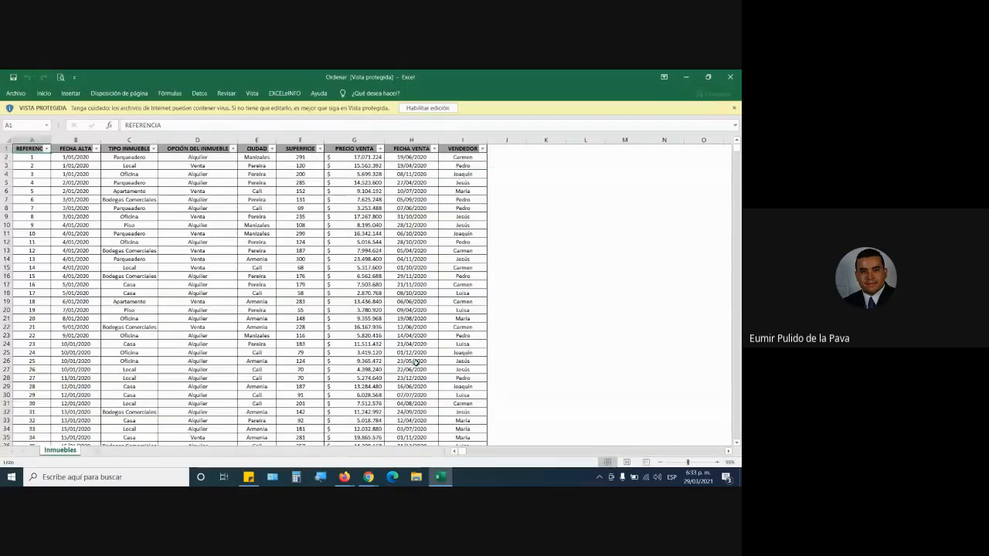
pyautogui.click(419, 109)
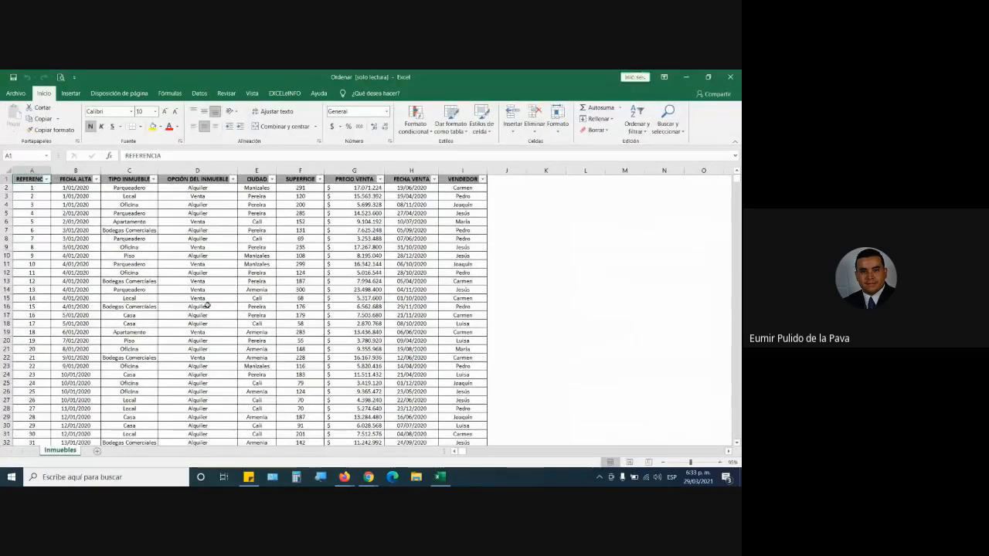
# Enlarge the Inmuebles sheet so columns A to I fill the window, and highlight the FECHA ALTA dates in B2:B7.
pyautogui.moveTo(736, 181)
pyautogui.mouseDown()
pyautogui.moveTo(735, 387)
pyautogui.moveTo(737, 179)
pyautogui.mouseUp()
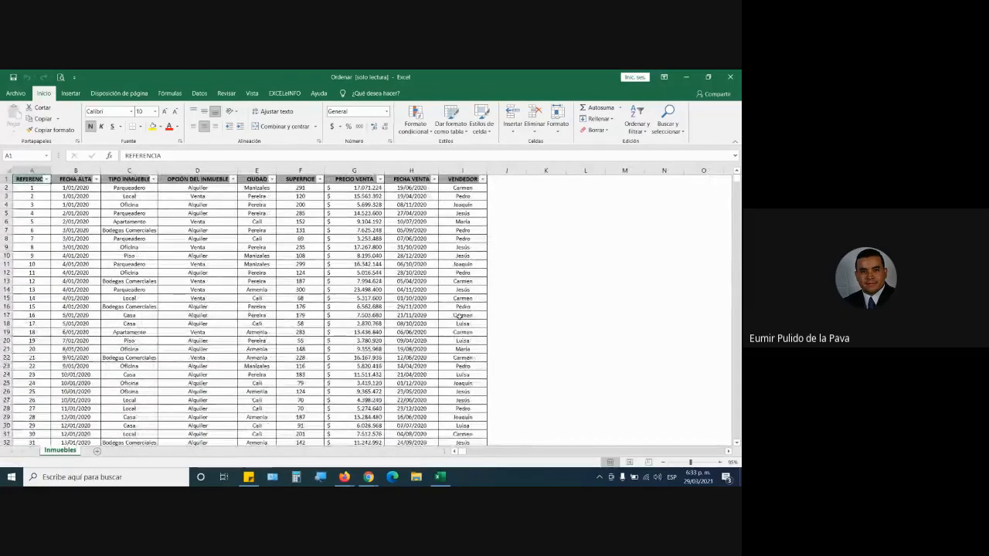
pyautogui.click(719, 461)
pyautogui.click(720, 462)
pyautogui.click(719, 462)
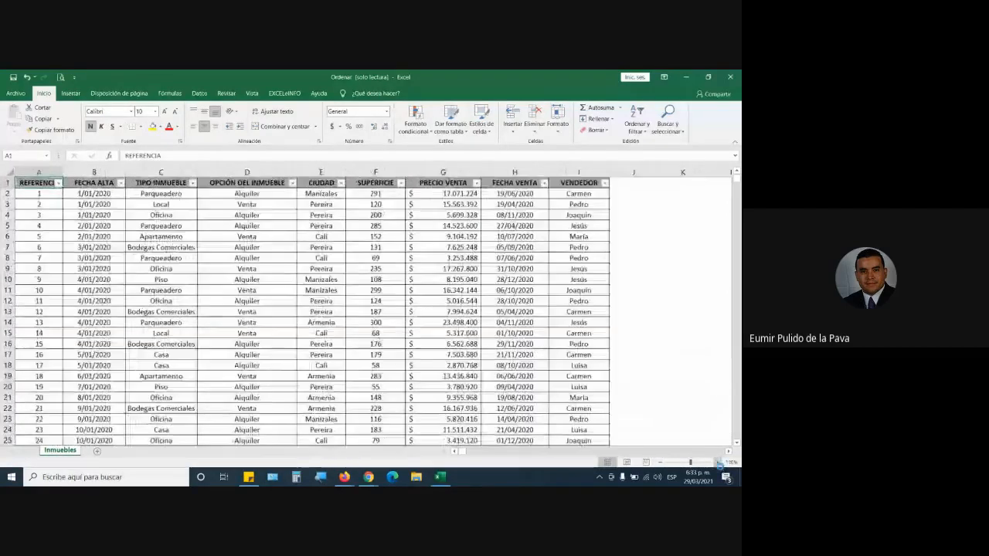
pyautogui.click(720, 462)
pyautogui.click(719, 462)
pyautogui.click(719, 462)
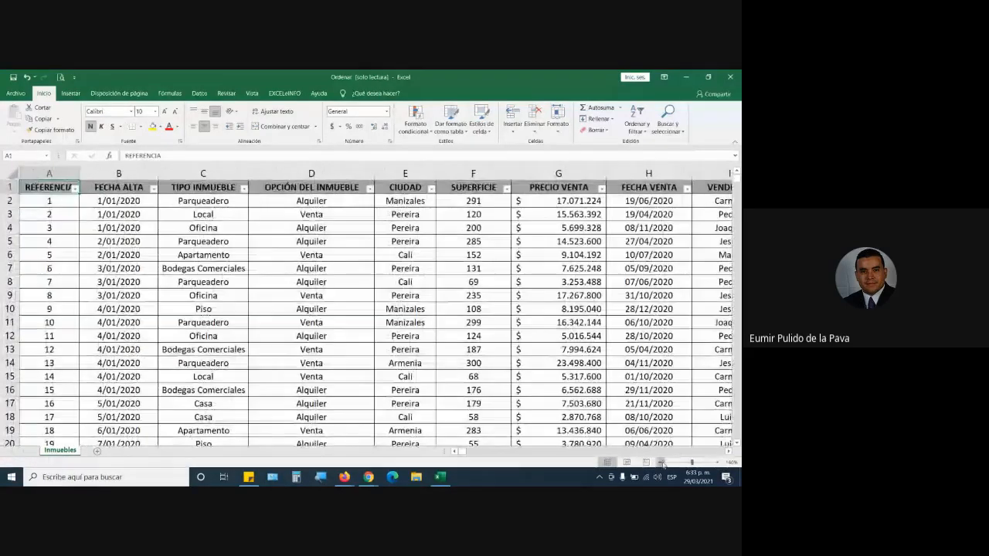
pyautogui.click(661, 462)
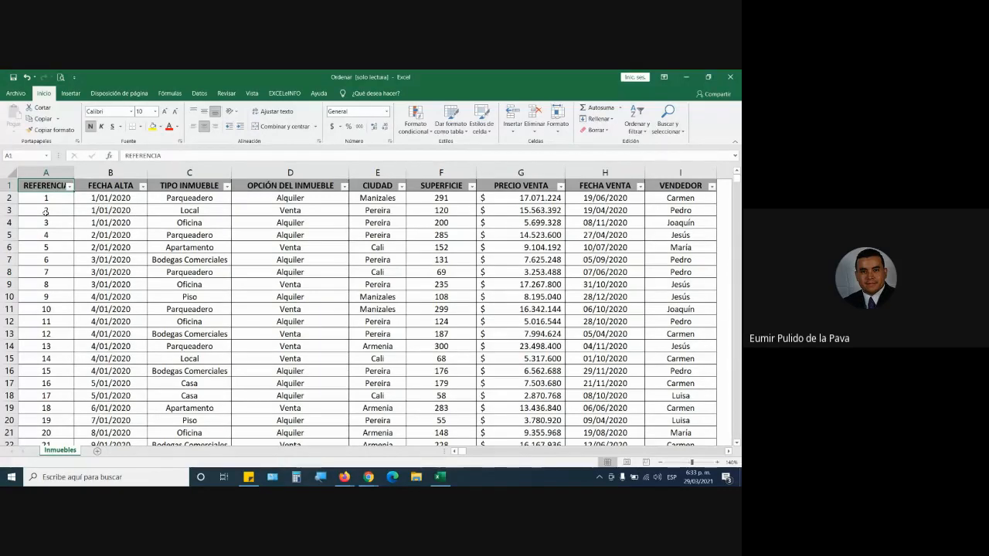
pyautogui.moveTo(110, 197); pyautogui.dragTo(116, 262)
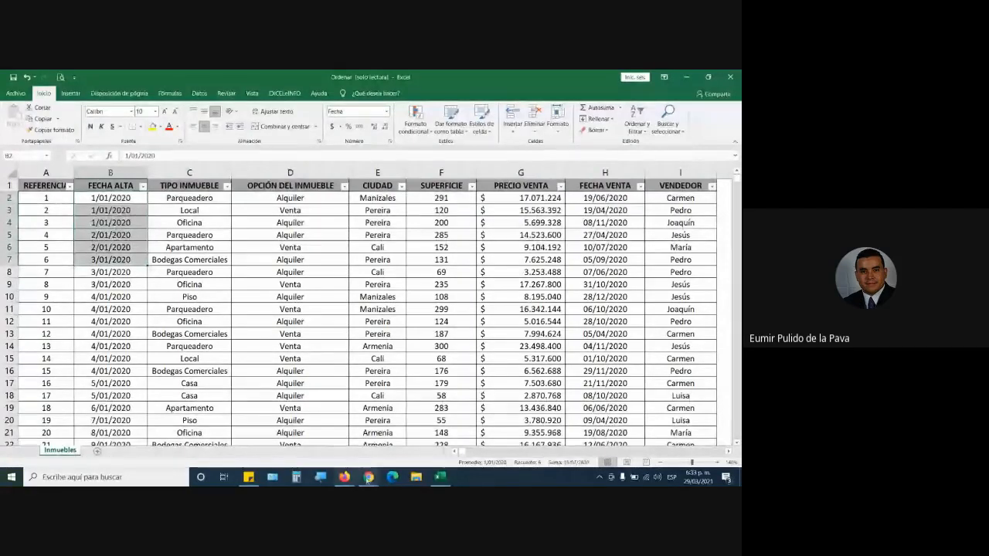
# Switch to the Google Meet call in Chrome and accept the new join request.
pyautogui.moveTo(369, 477)
pyautogui.click(419, 430)
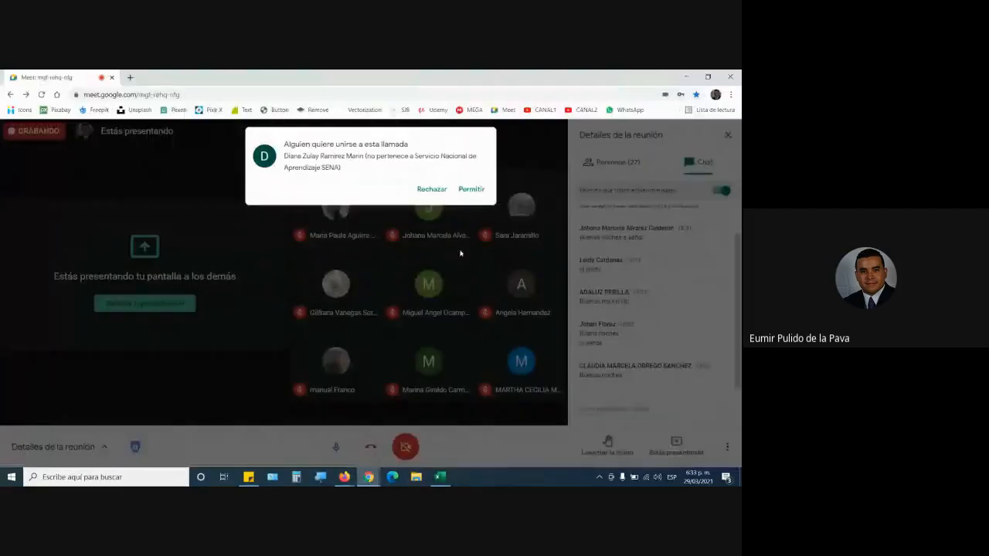
pyautogui.click(470, 190)
# Return to the Ordenar workbook in Excel and review the property type, option, CIUDAD, SUPERFICIE and PRECIO VENTA columns by selecting them.
pyautogui.click(440, 477)
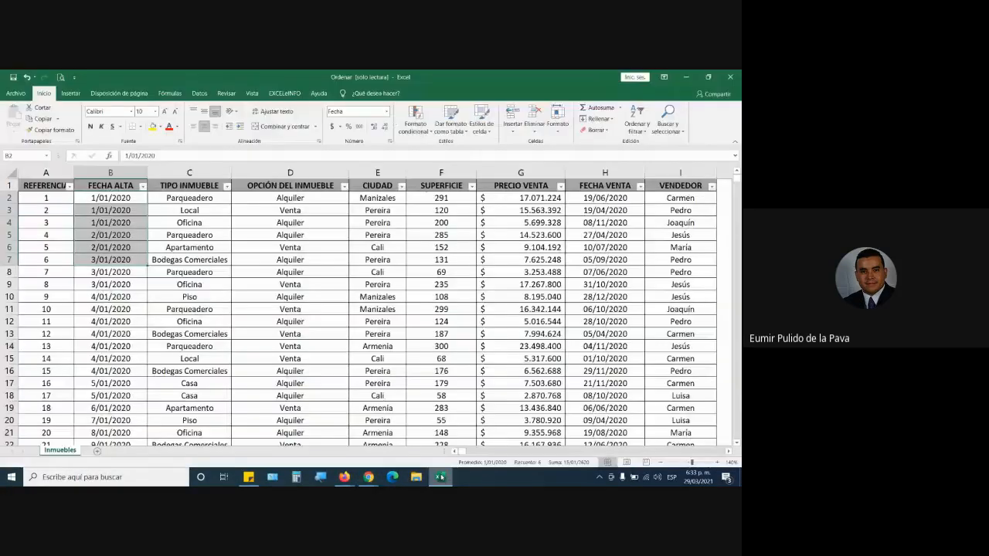
pyautogui.moveTo(182, 198); pyautogui.dragTo(294, 261)
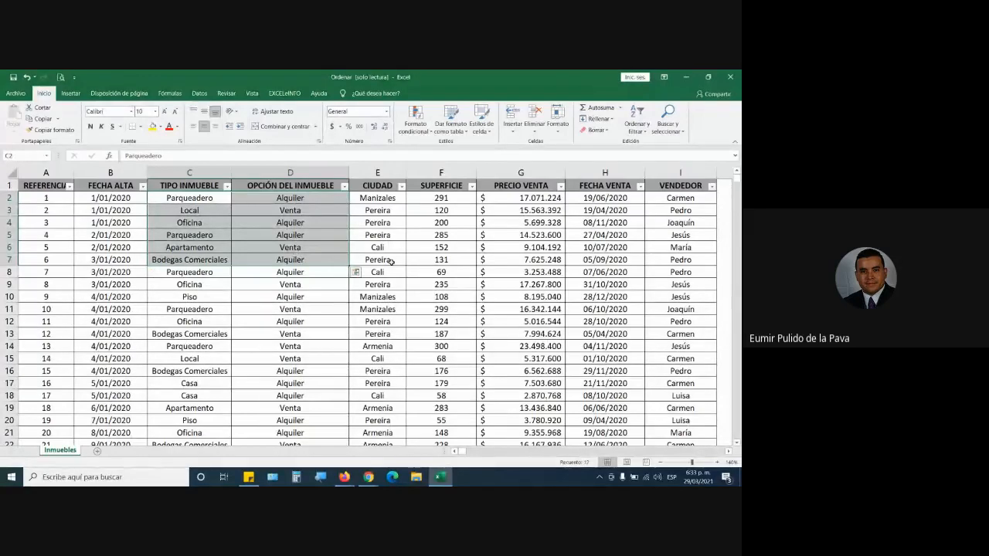
pyautogui.click(389, 172)
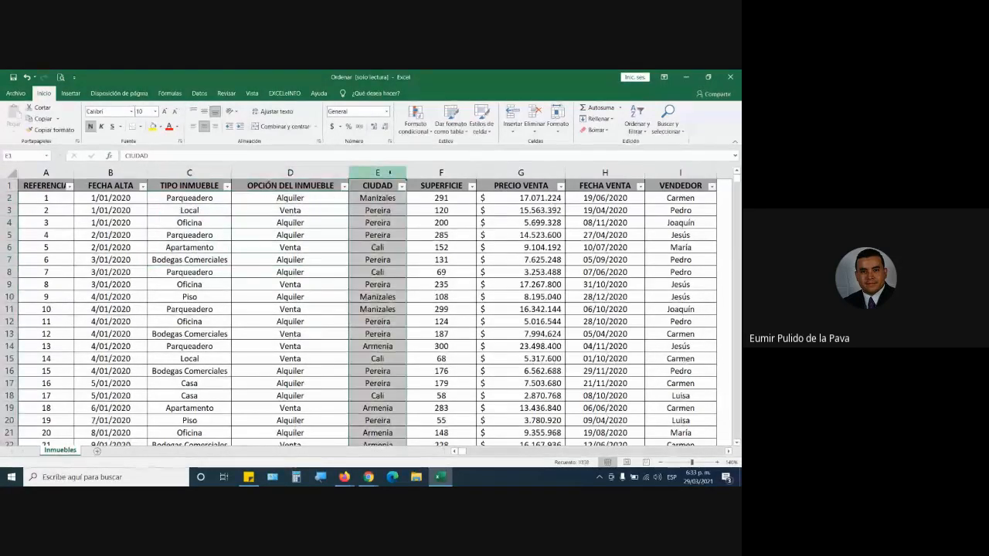
pyautogui.click(441, 173)
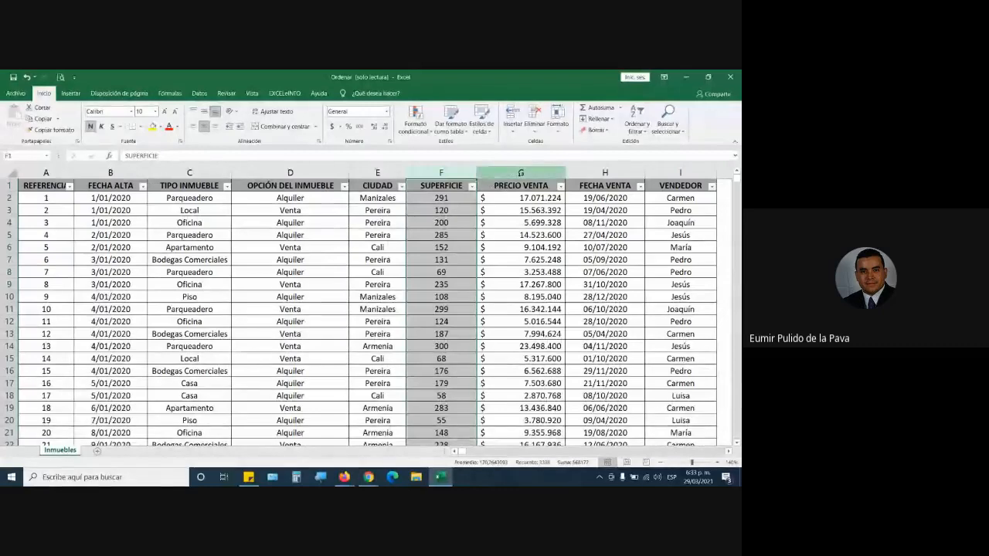
pyautogui.click(520, 173)
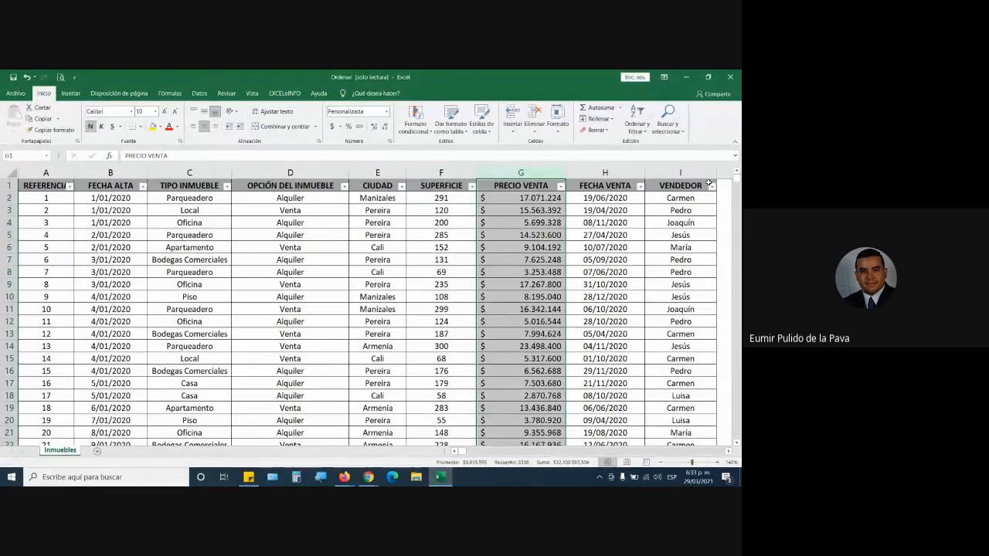
pyautogui.click(392, 260)
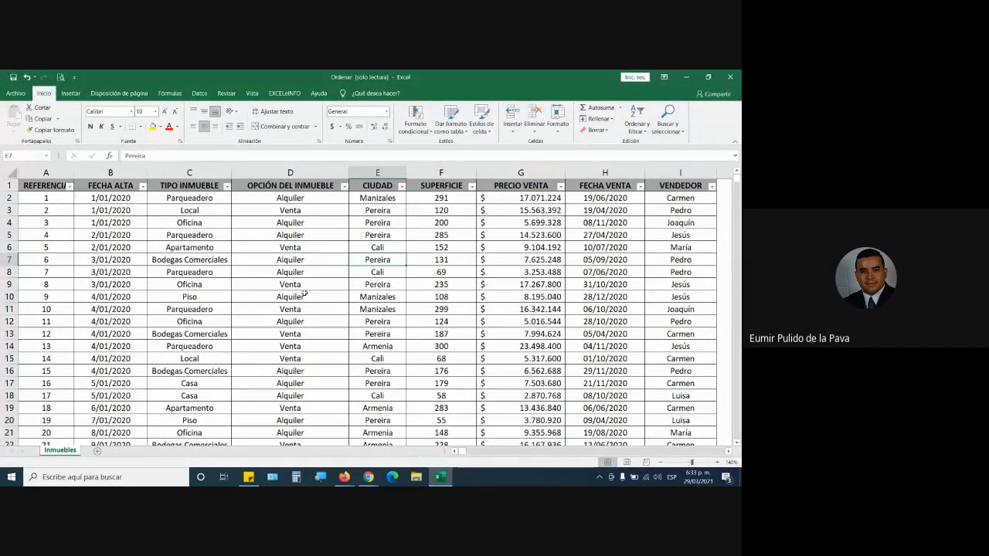
# Look through the property records and highlight the REFERENCIA and FECHA ALTA values in A2:B12.
pyautogui.scroll(-15, 309, 294)
pyautogui.scroll(8, 307, 296)
pyautogui.scroll(8, 306, 295)
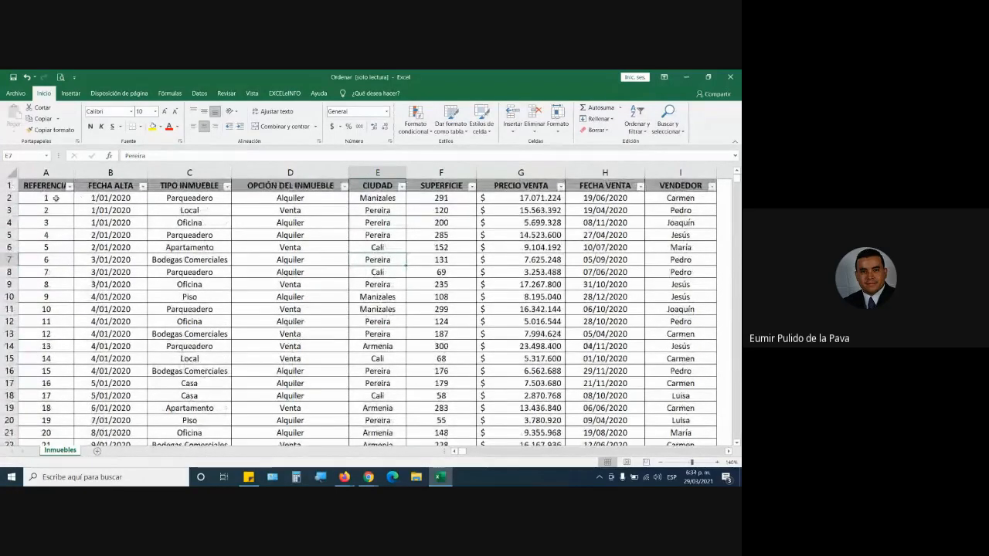
pyautogui.moveTo(51, 198); pyautogui.dragTo(110, 318)
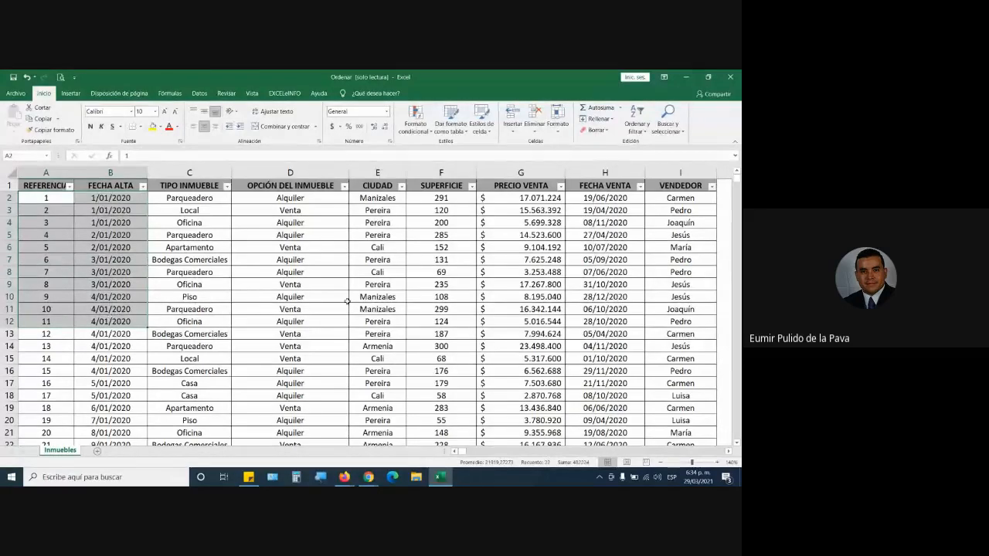
# Go to the Google Meet call and allow the person requesting to join.
pyautogui.moveTo(368, 477)
pyautogui.click(318, 432)
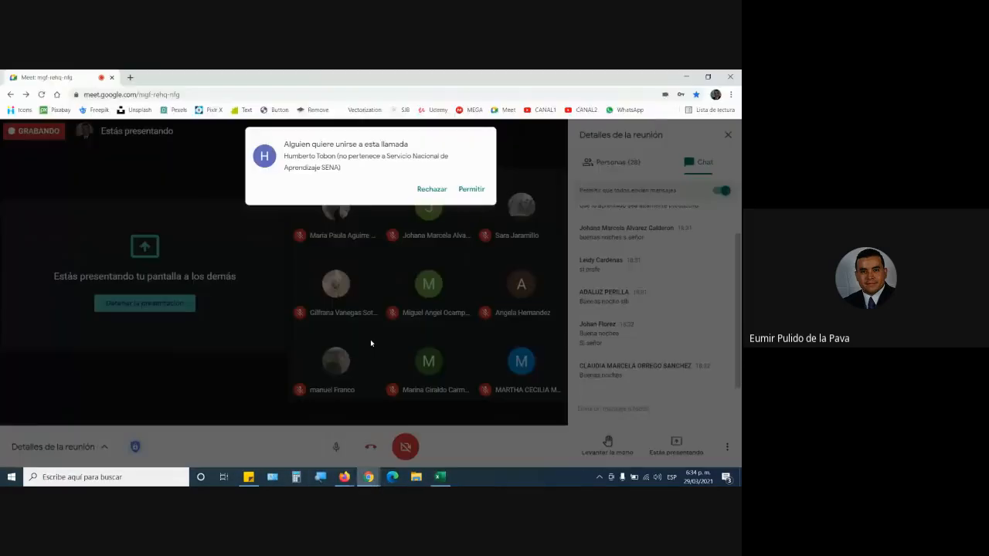
pyautogui.click(470, 189)
# Back in the Excel workbook, highlight the TIPO INMUEBLE, OPCIÓN DEL INMUEBLE and CIUDAD columns, ending with C2:E12 selected.
pyautogui.click(440, 477)
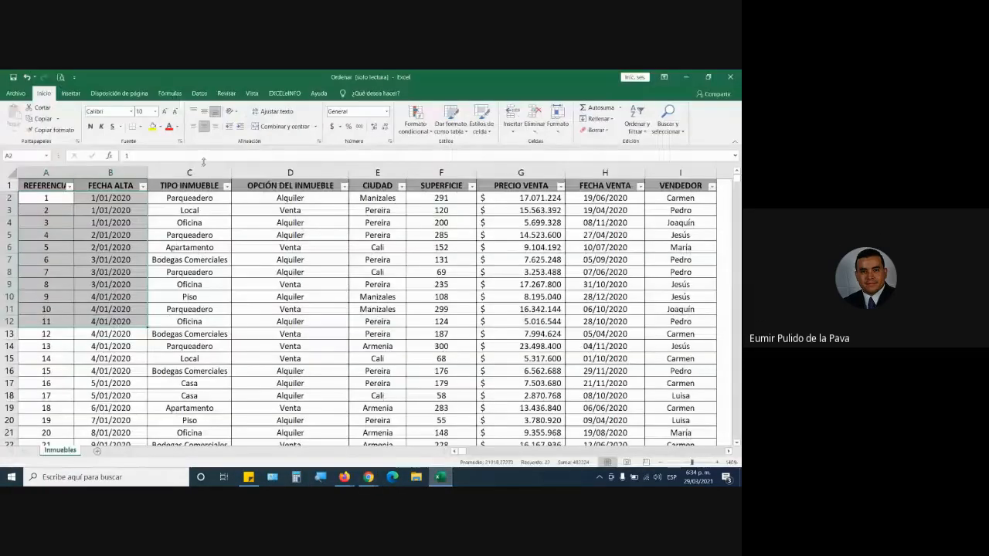
pyautogui.click(193, 172)
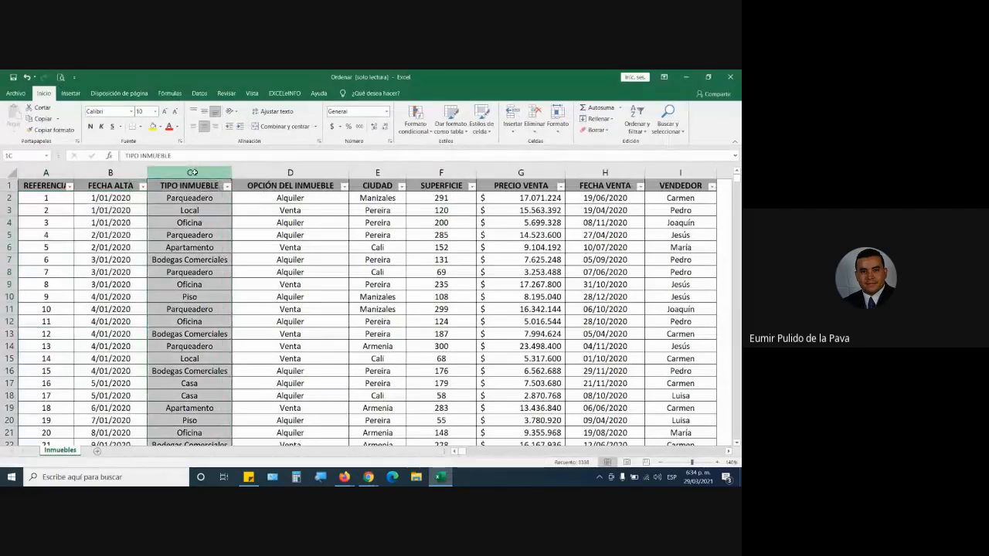
pyautogui.moveTo(192, 172); pyautogui.dragTo(347, 171)
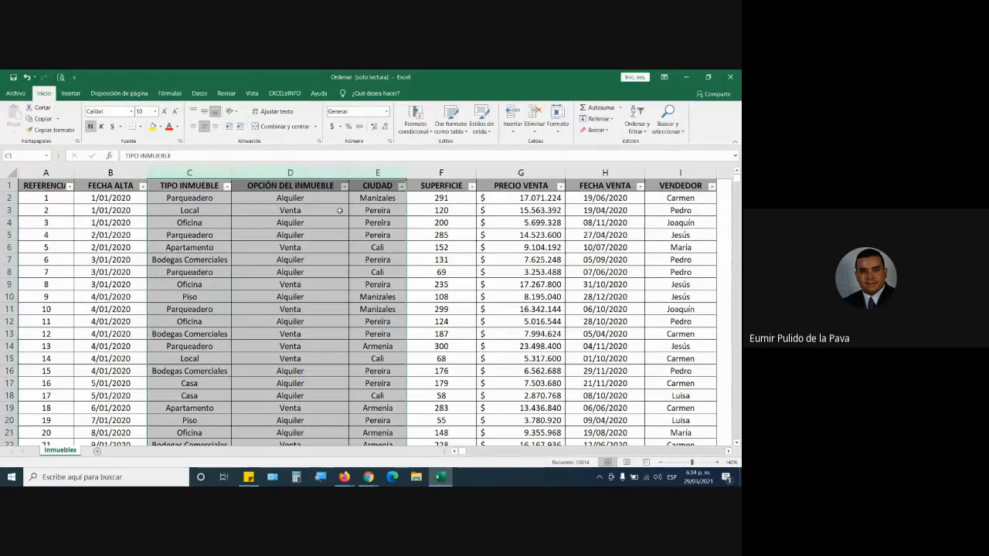
pyautogui.moveTo(189, 198); pyautogui.dragTo(394, 330)
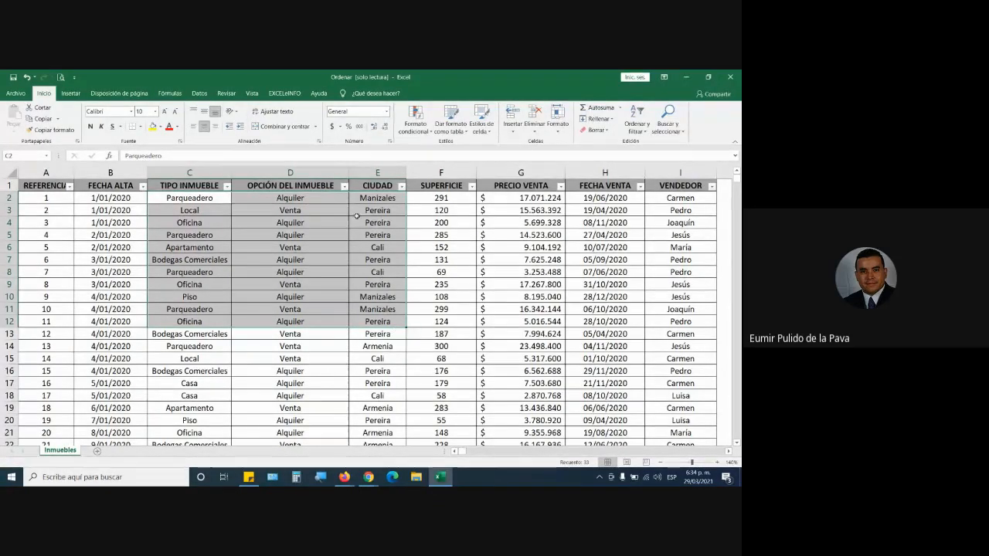
# Highlight CIUDAD values down to E8, and check the sort and filter options available for the TIPO INMUEBLE header.
pyautogui.click(372, 199)
pyautogui.moveTo(378, 211); pyautogui.dragTo(390, 265)
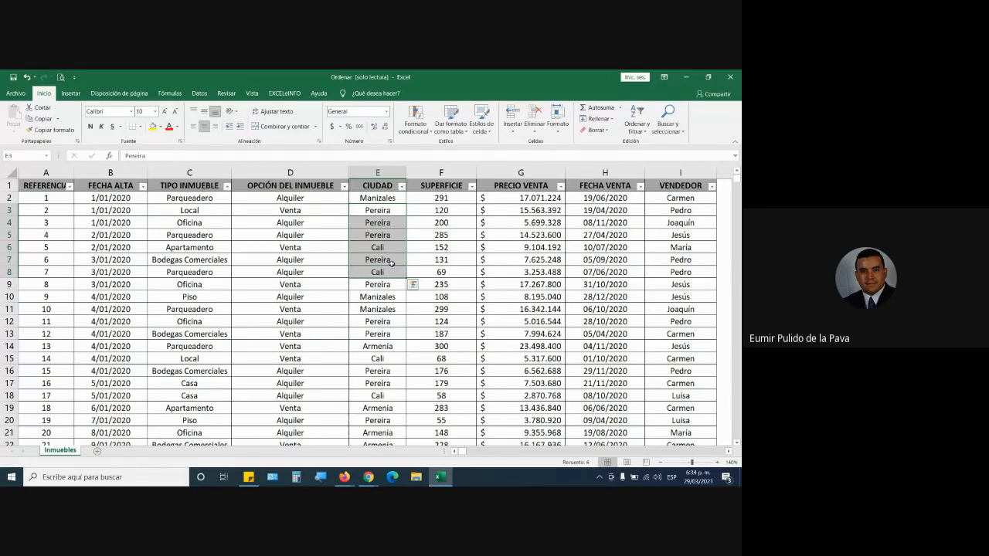
pyautogui.click(195, 185)
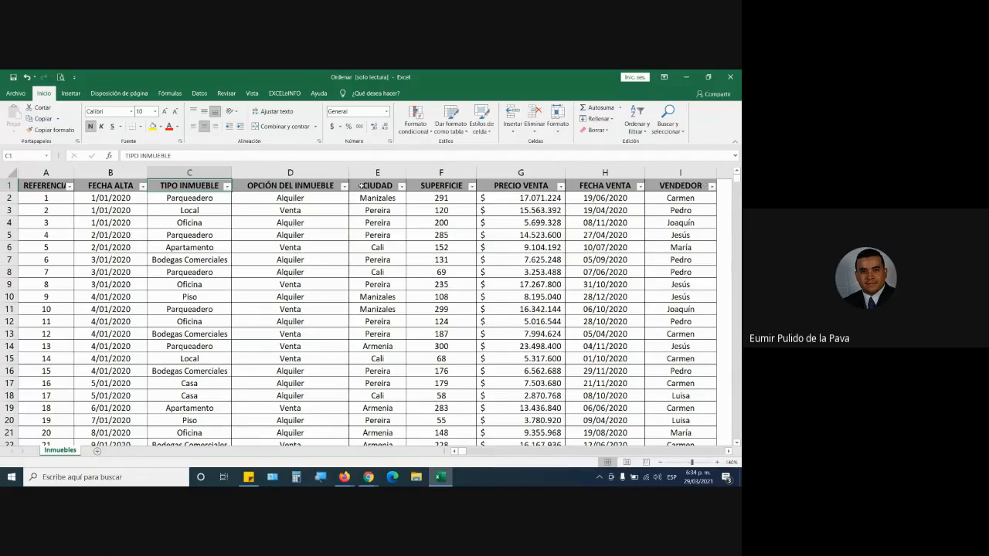
pyautogui.click(637, 119)
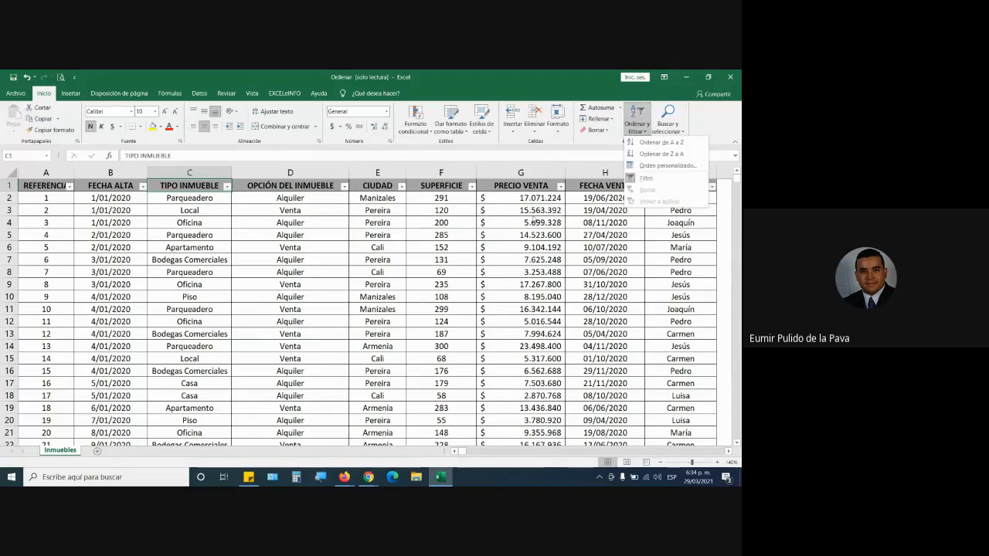
pyautogui.click(258, 186)
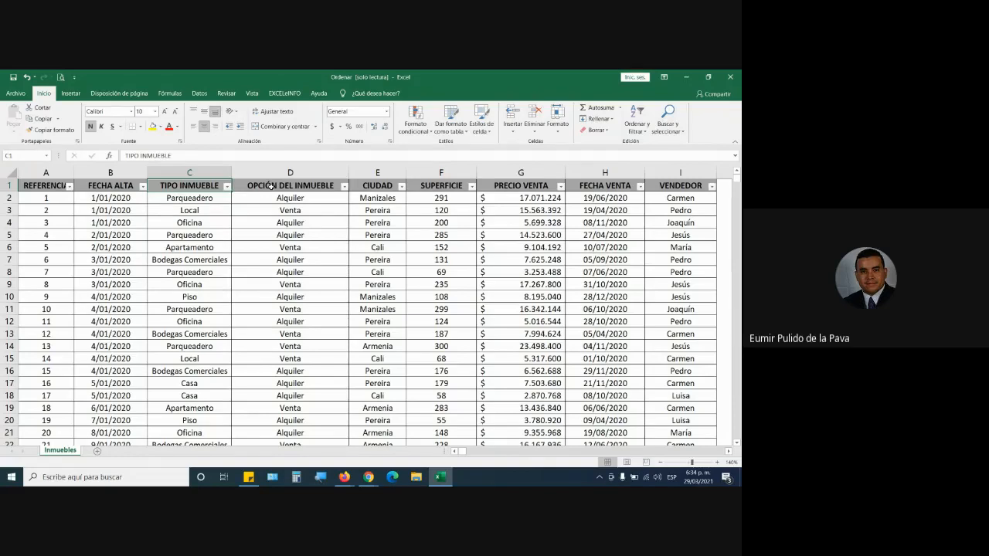
# Inspect the TIPO INMUEBLE column's filter choices and highlight the whole column, ending on its header cell.
pyautogui.click(227, 187)
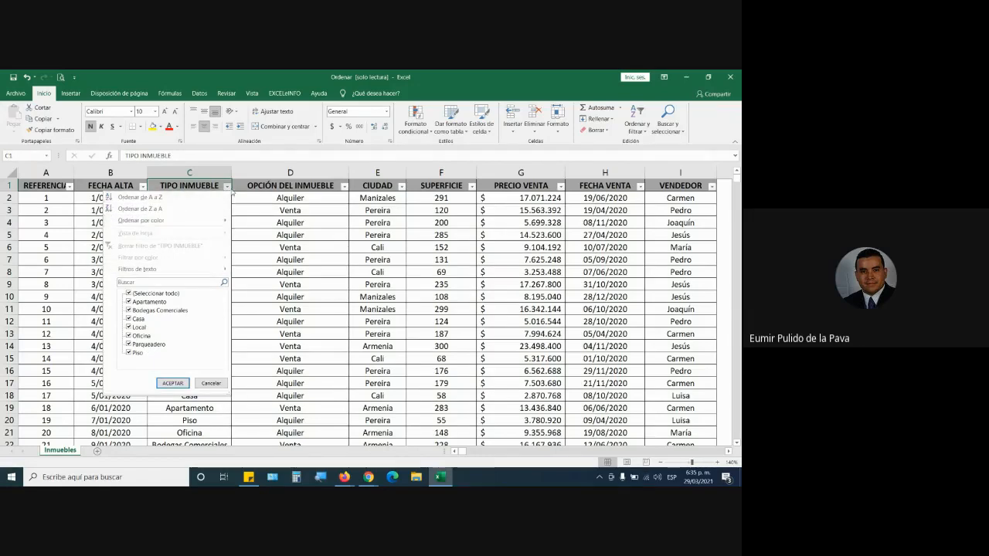
pyautogui.click(232, 190)
pyautogui.click(227, 188)
pyautogui.click(228, 188)
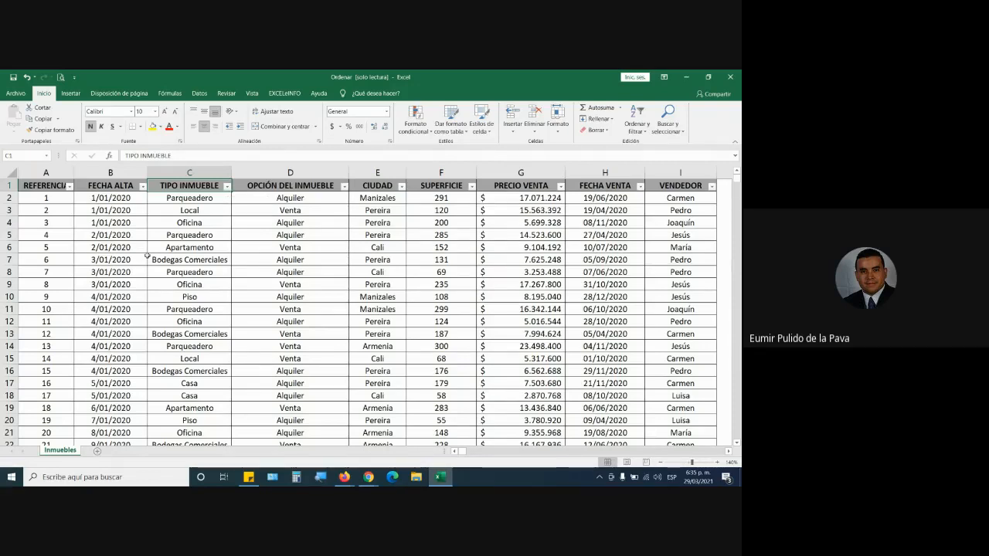
pyautogui.click(196, 172)
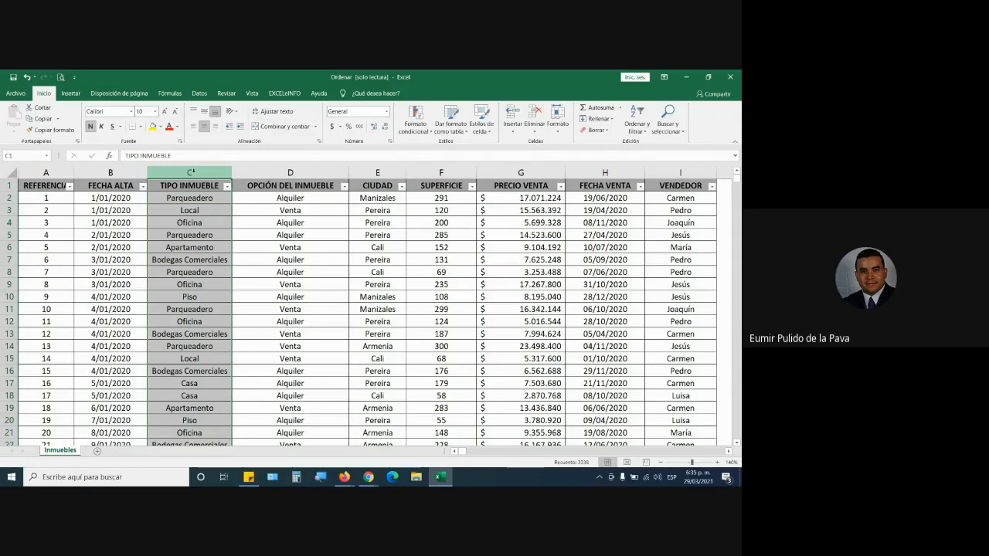
pyautogui.click(187, 189)
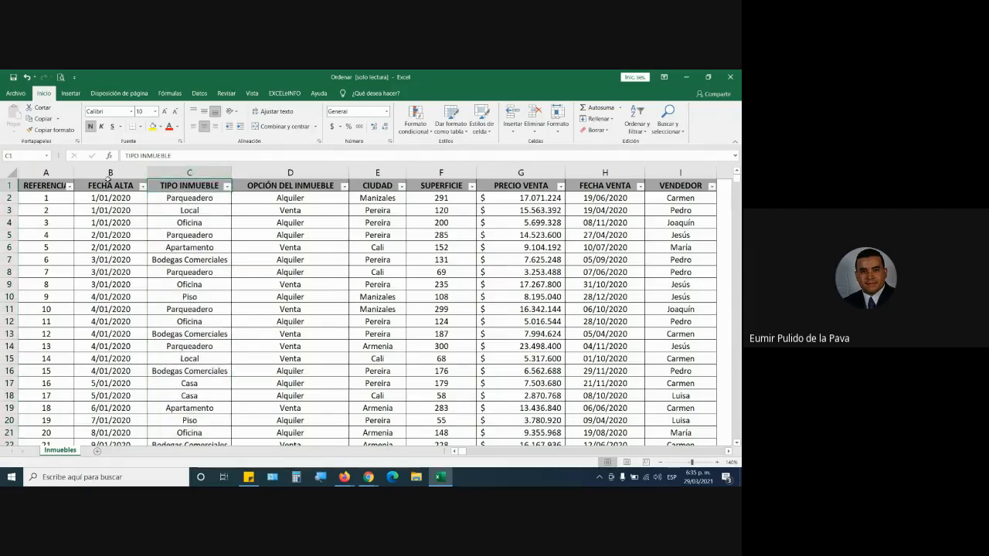
# Switch to the Windows Magnifier (Lupa) and enlarge the screen view.
pyautogui.moveTo(341, 463)
pyautogui.click(324, 480)
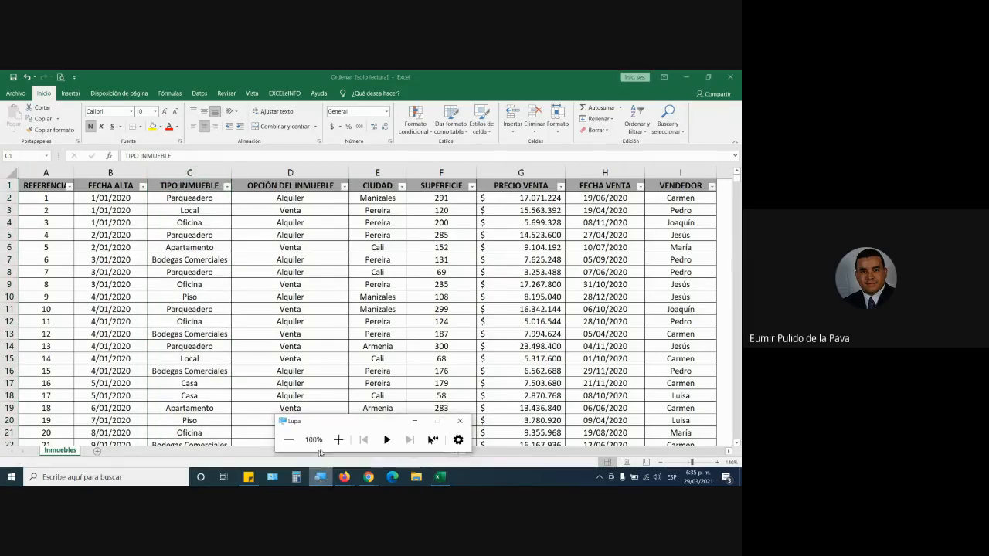
pyautogui.click(341, 441)
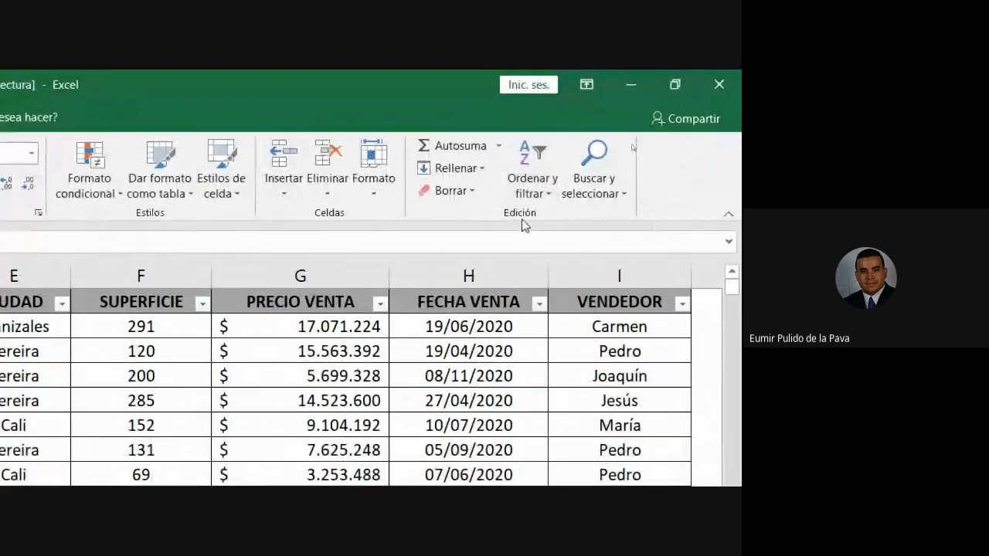
pyautogui.click(540, 184)
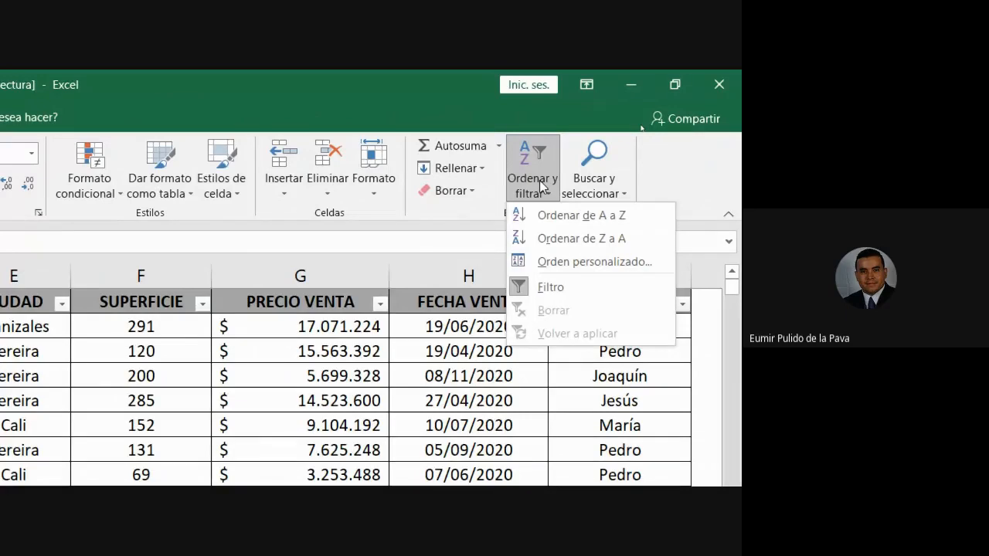
pyautogui.click(559, 263)
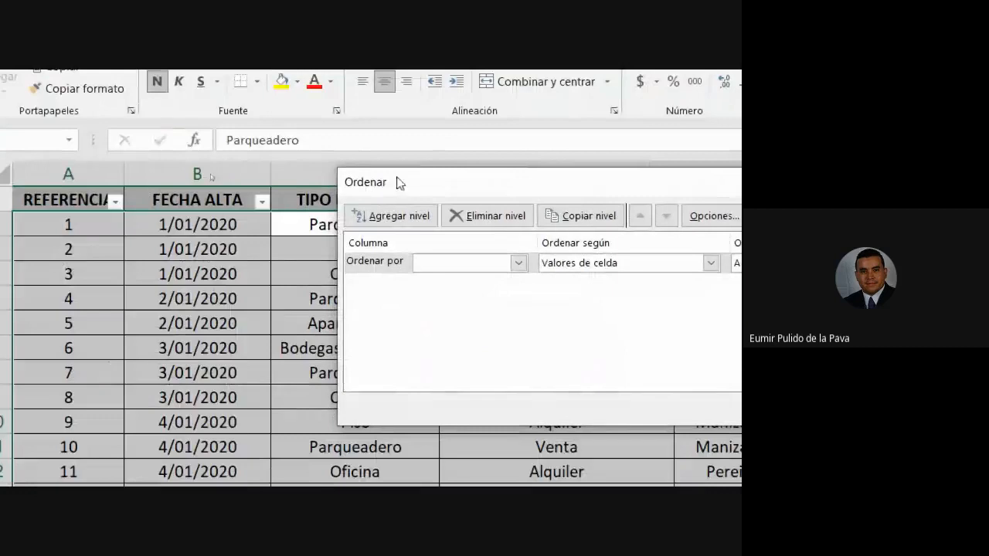
pyautogui.moveTo(400, 183); pyautogui.dragTo(427, 249)
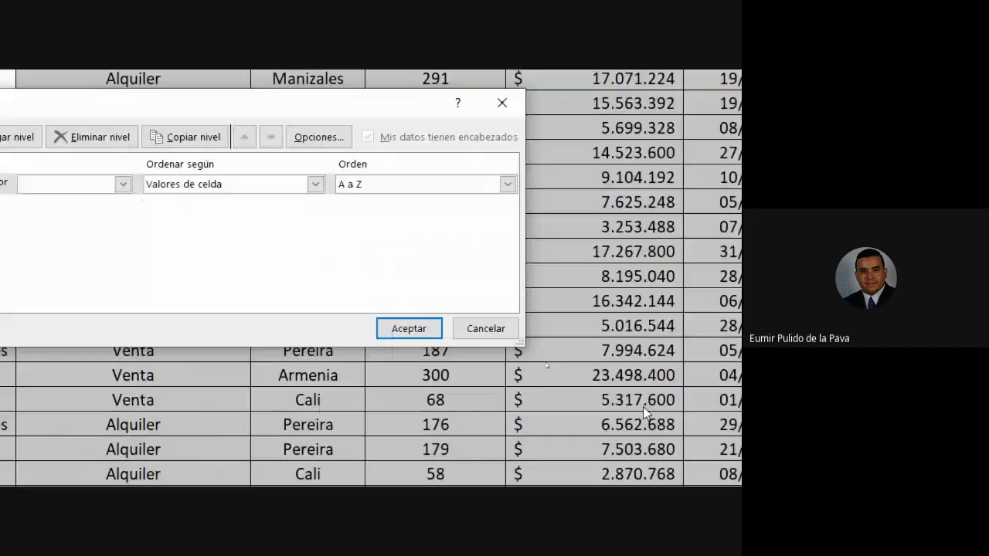
pyautogui.click(473, 332)
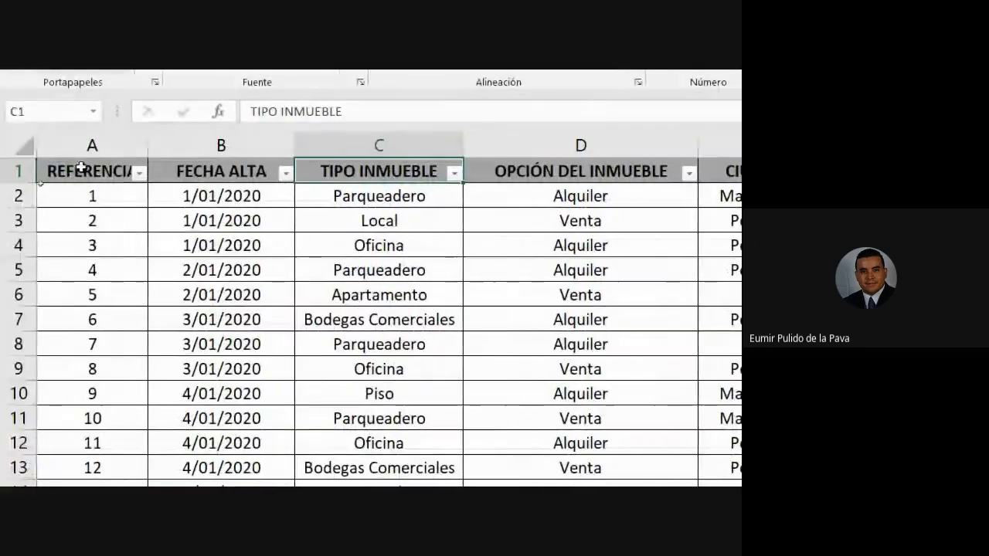
# Highlight A1:D12 as a sample, select the FECHA ALTA header cell and open the custom sort settings for the property table.
pyautogui.moveTo(80, 168); pyautogui.dragTo(507, 453)
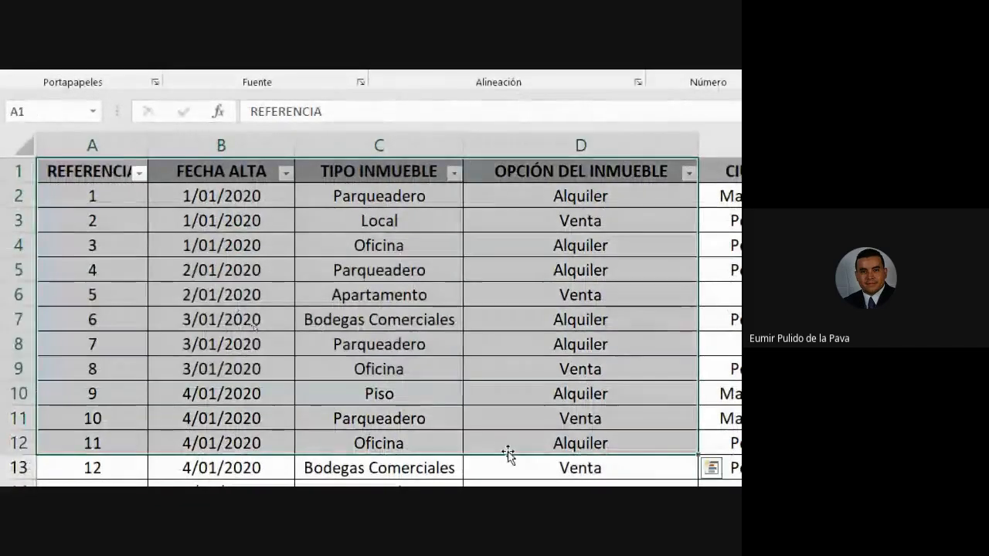
pyautogui.click(336, 195)
pyautogui.click(190, 171)
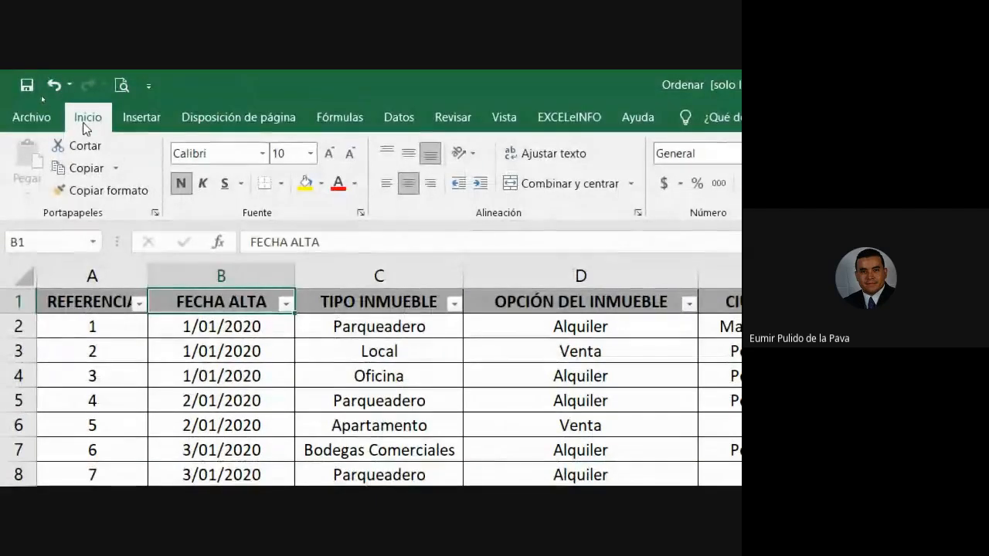
pyautogui.click(540, 189)
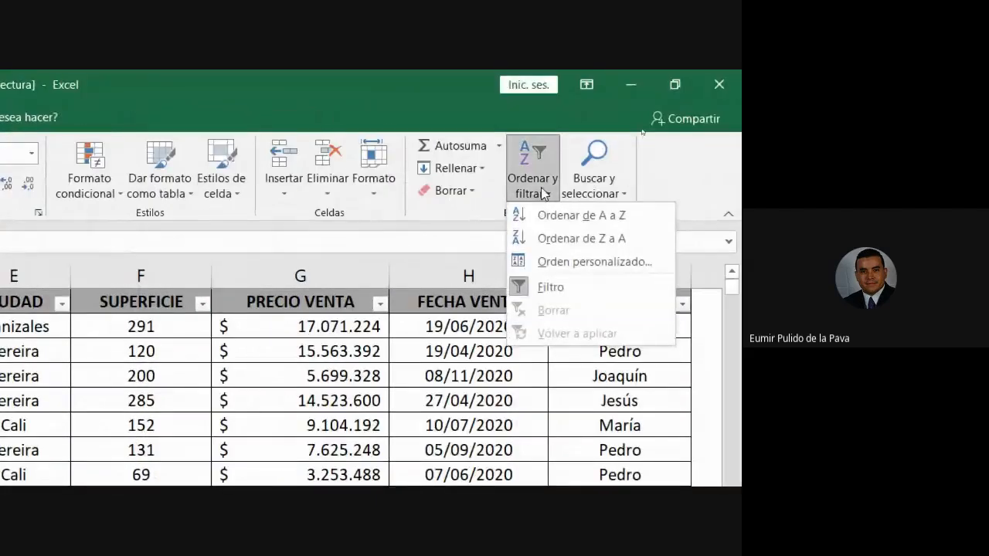
pyautogui.click(557, 262)
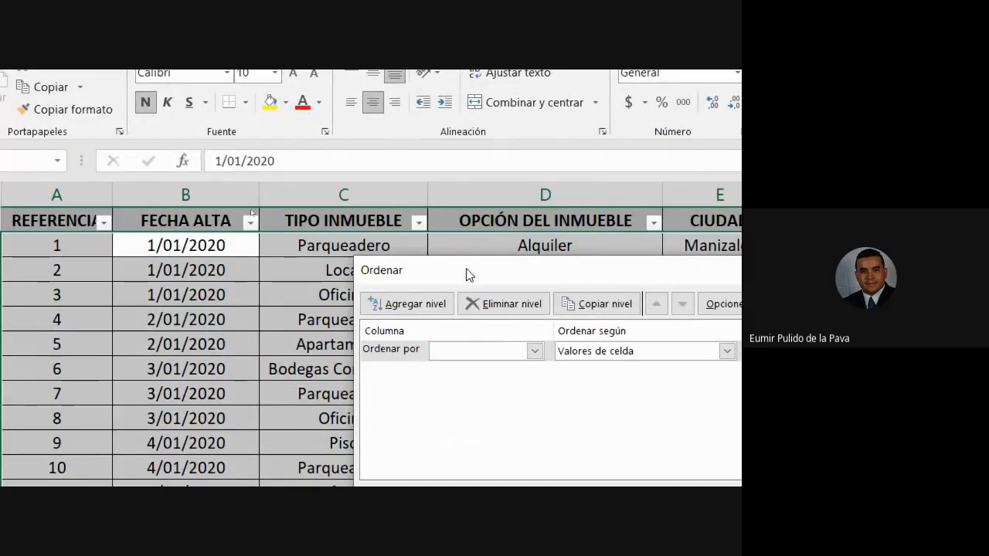
pyautogui.moveTo(465, 274); pyautogui.dragTo(347, 283)
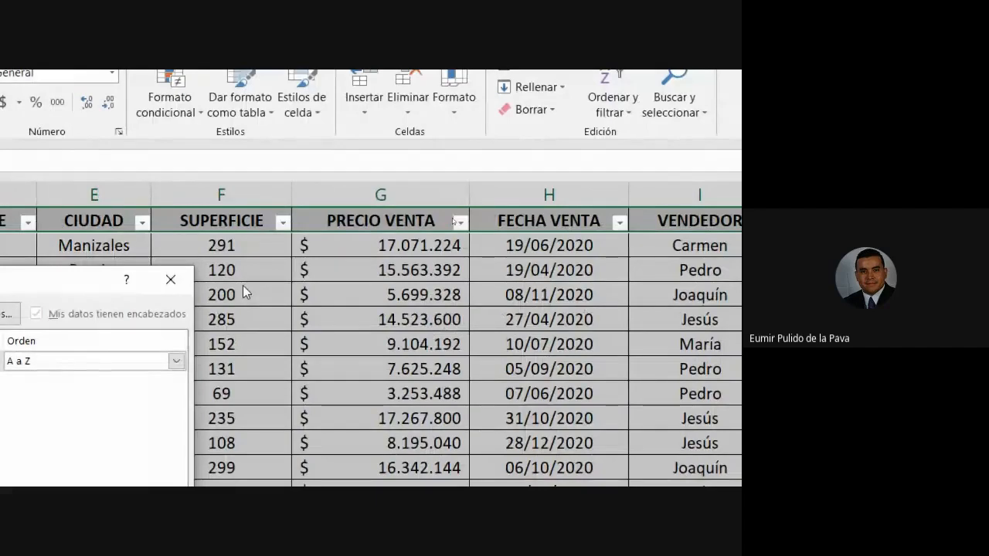
pyautogui.moveTo(233, 280); pyautogui.dragTo(271, 252)
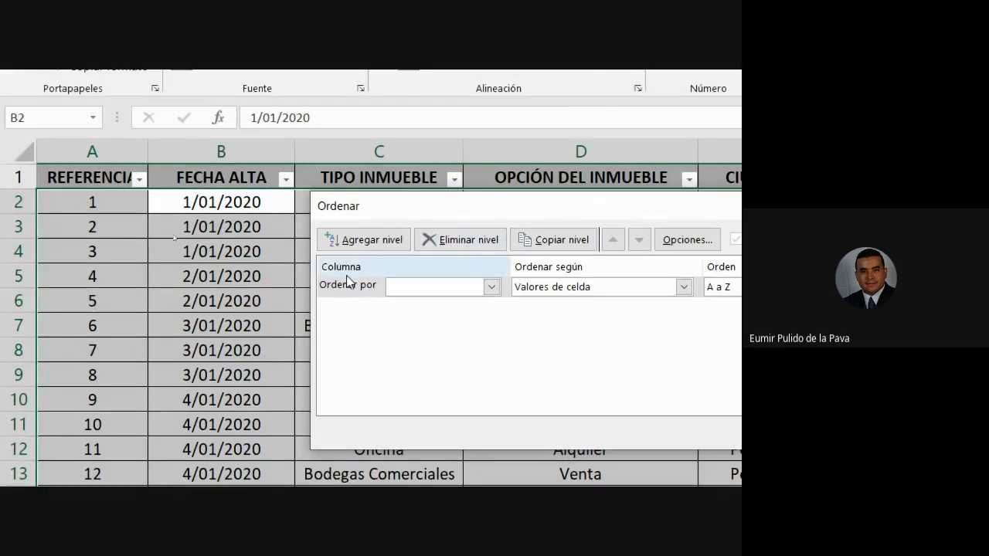
# Sort the property table by TIPO INMUEBLE on cell values, in A to Z order.
pyautogui.click(493, 288)
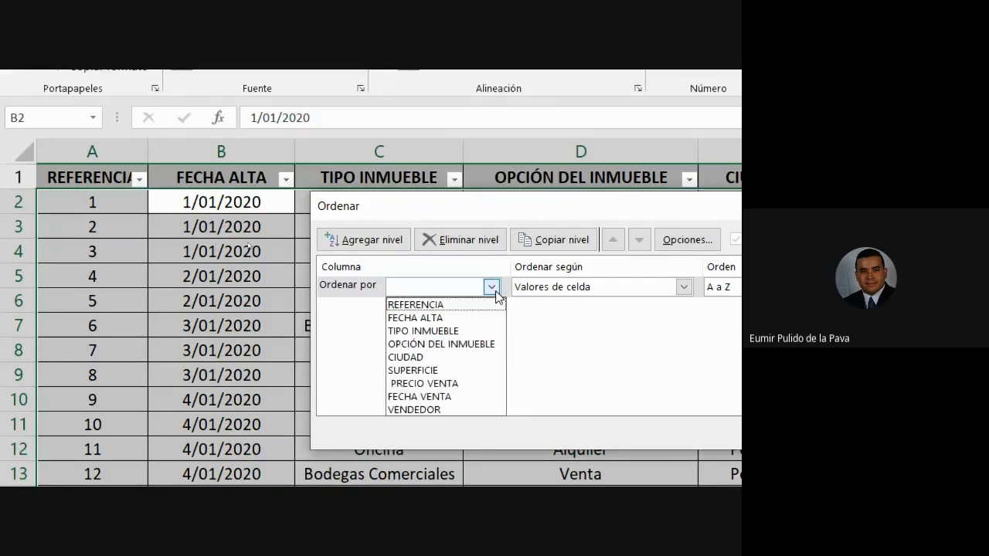
pyautogui.click(462, 331)
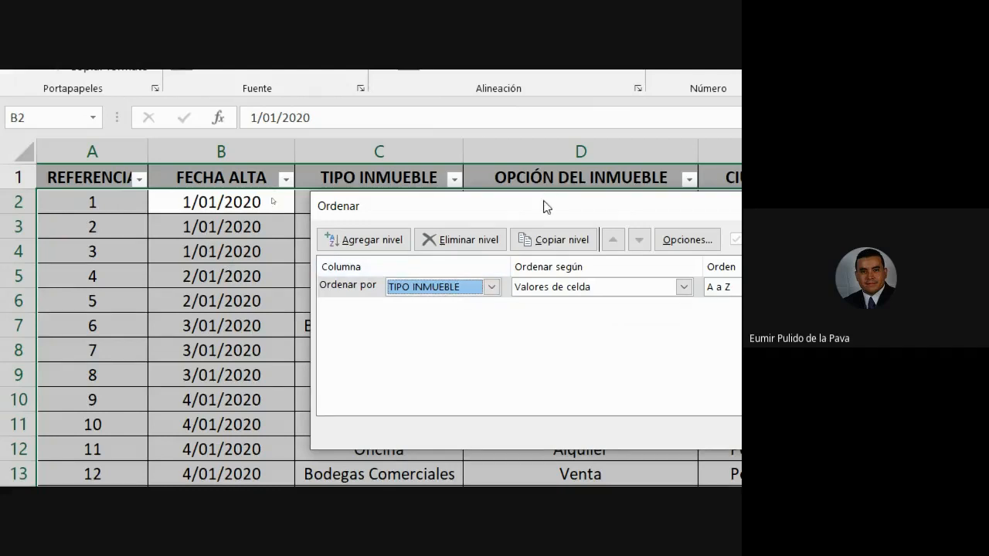
pyautogui.moveTo(546, 206); pyautogui.dragTo(667, 186)
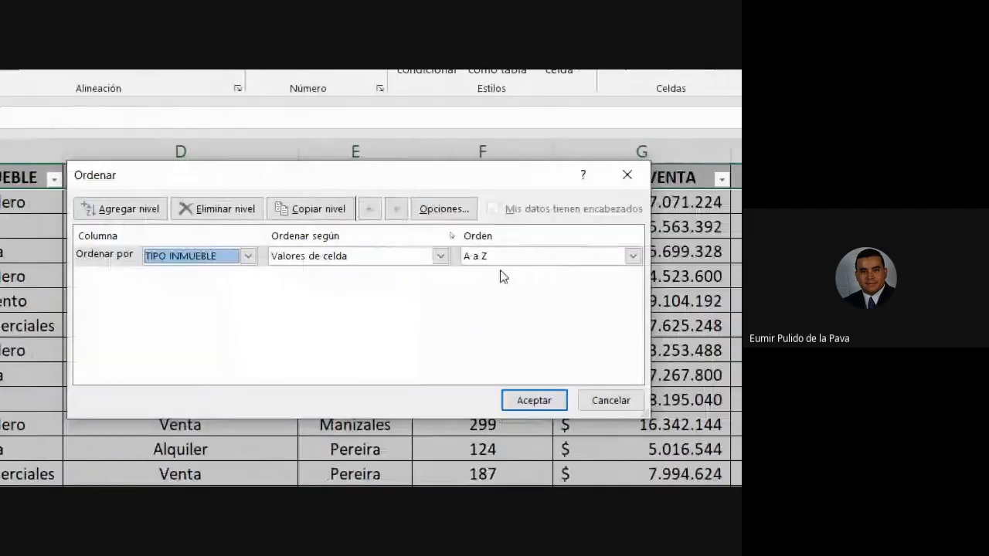
pyautogui.click(517, 261)
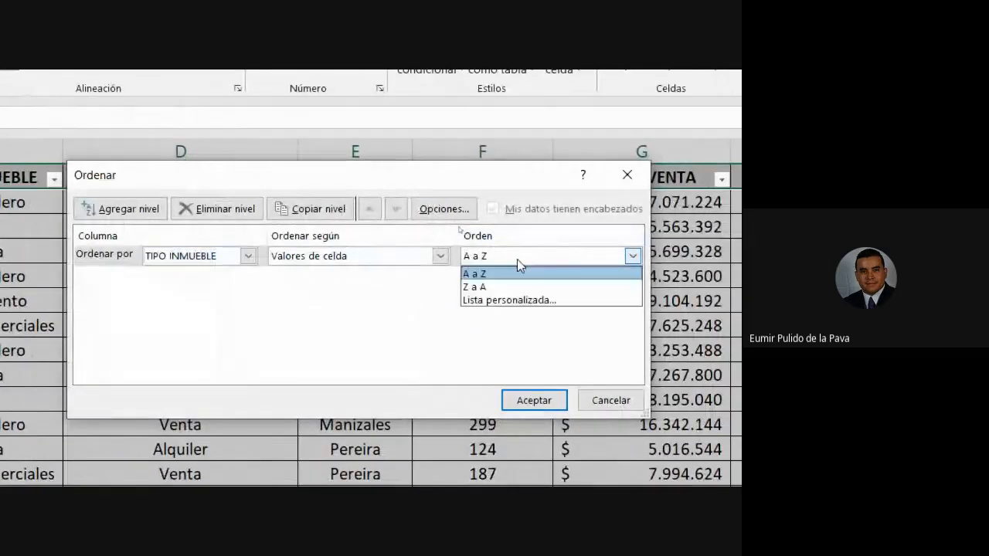
pyautogui.click(494, 287)
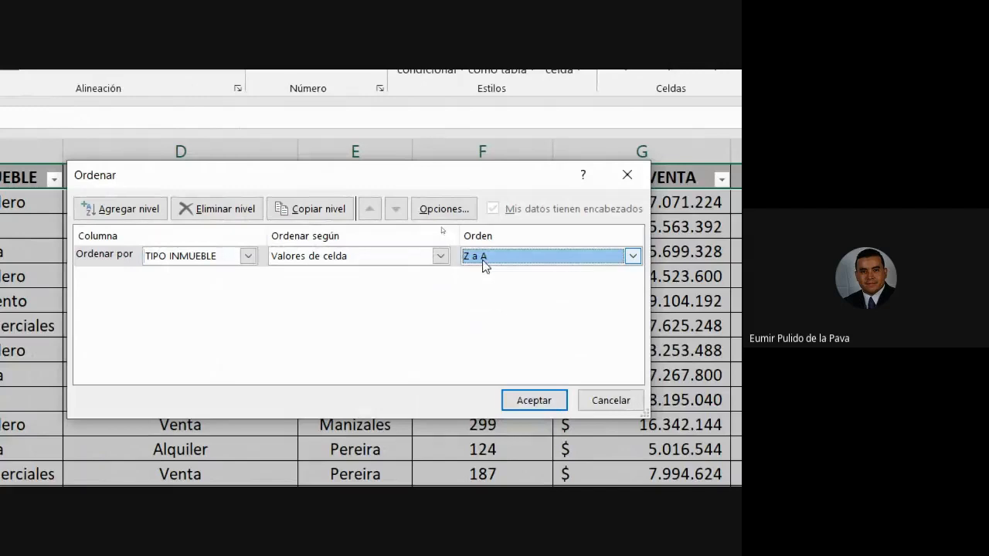
pyautogui.click(483, 261)
pyautogui.click(474, 268)
pyautogui.click(525, 403)
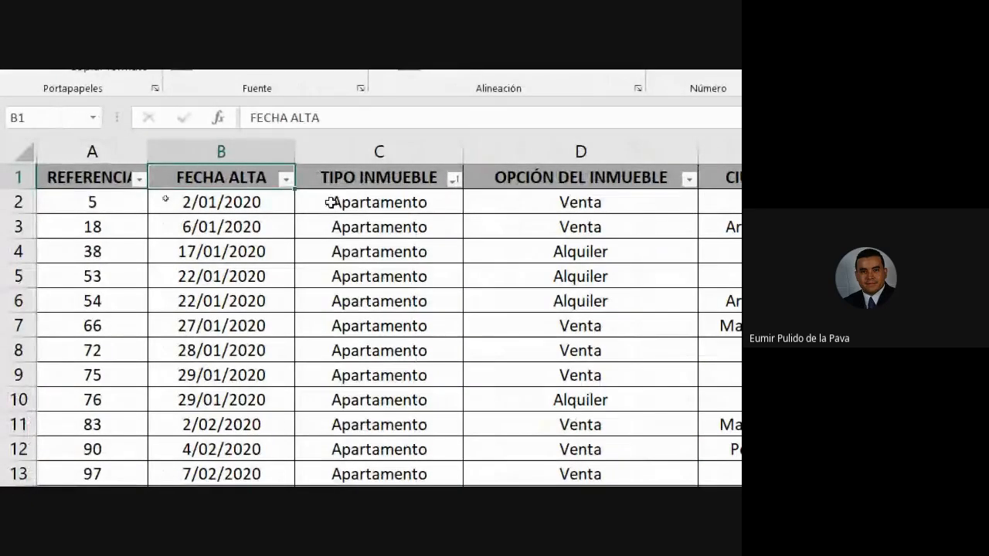
# Look through the Apartamento records in the sorted TIPO INMUEBLE column and return to its first rows.
pyautogui.moveTo(331, 202); pyautogui.dragTo(348, 475)
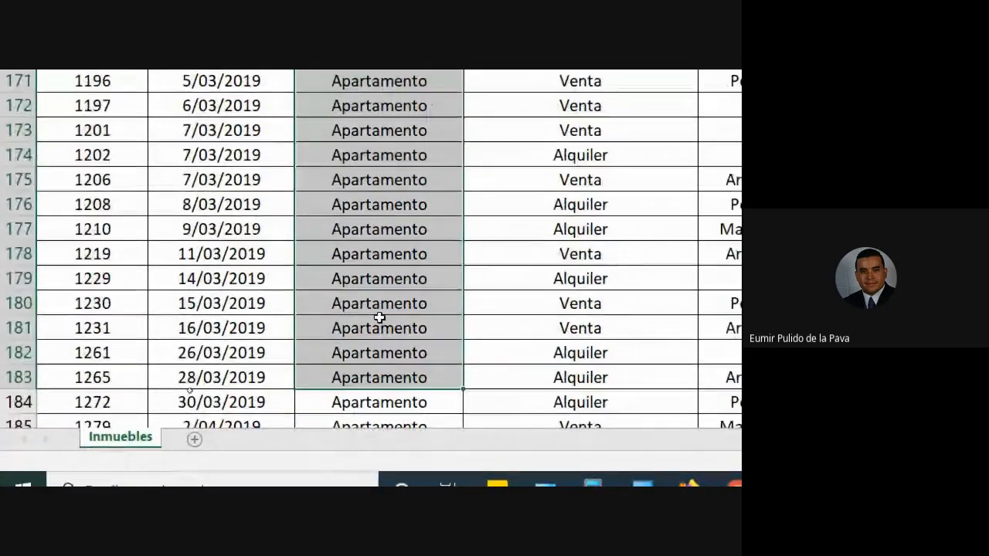
pyautogui.scroll(-11, 379, 318)
pyautogui.scroll(16, 386, 309)
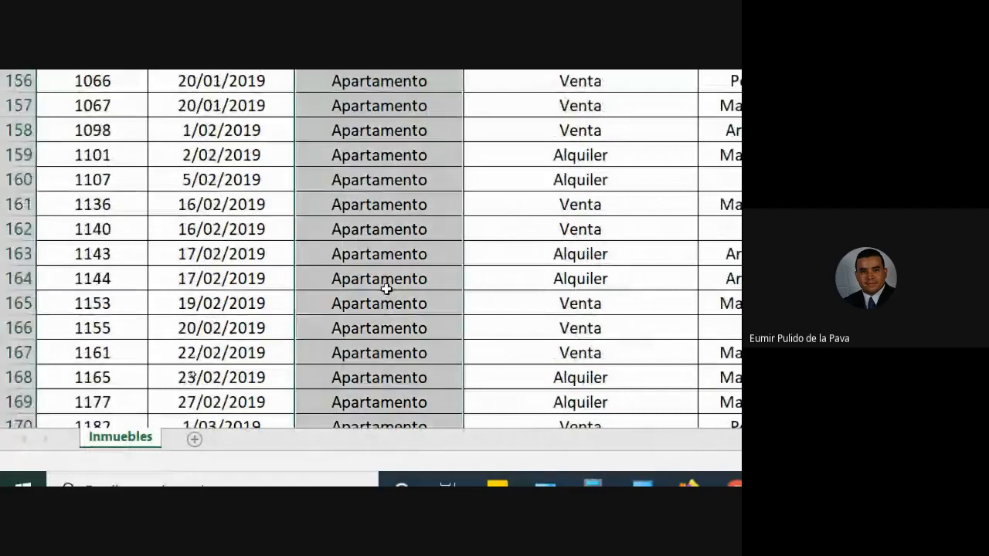
pyautogui.scroll(20, 386, 289)
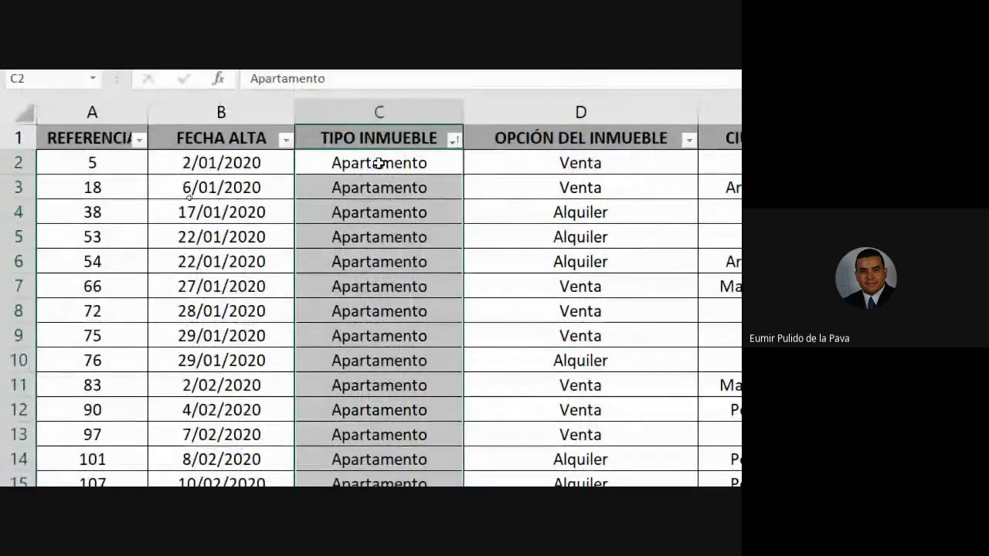
pyautogui.moveTo(379, 163); pyautogui.dragTo(379, 213)
# Select the TIPO INMUEBLE, FECHA ALTA and REFERENCIA columns in turn to compare how their values are ordered.
pyautogui.click(386, 113)
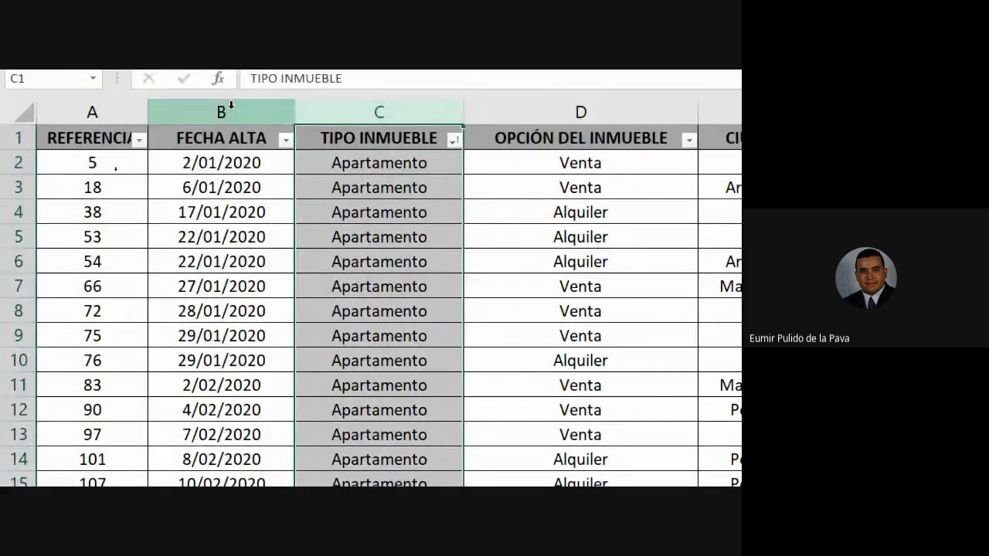
pyautogui.click(230, 108)
pyautogui.click(85, 112)
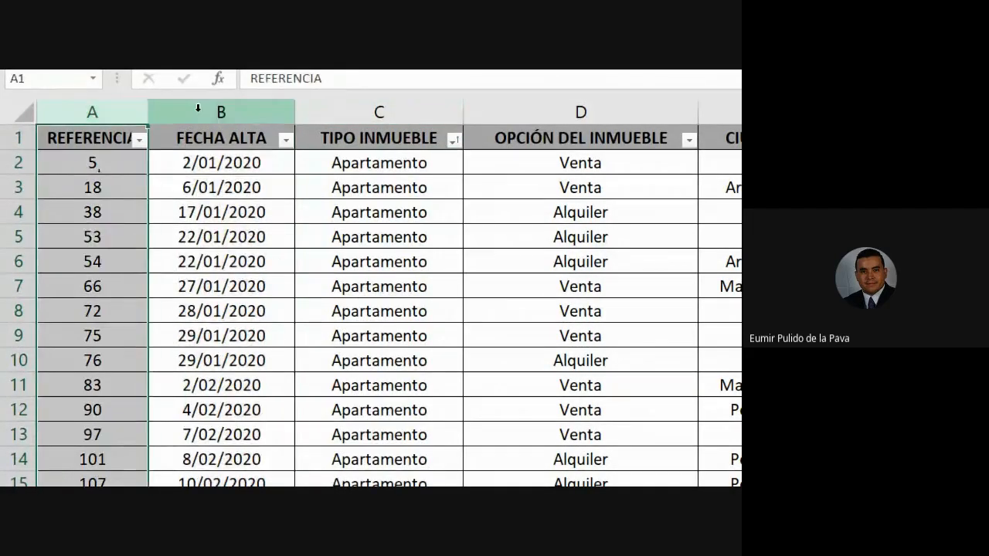
pyautogui.click(198, 108)
pyautogui.click(72, 110)
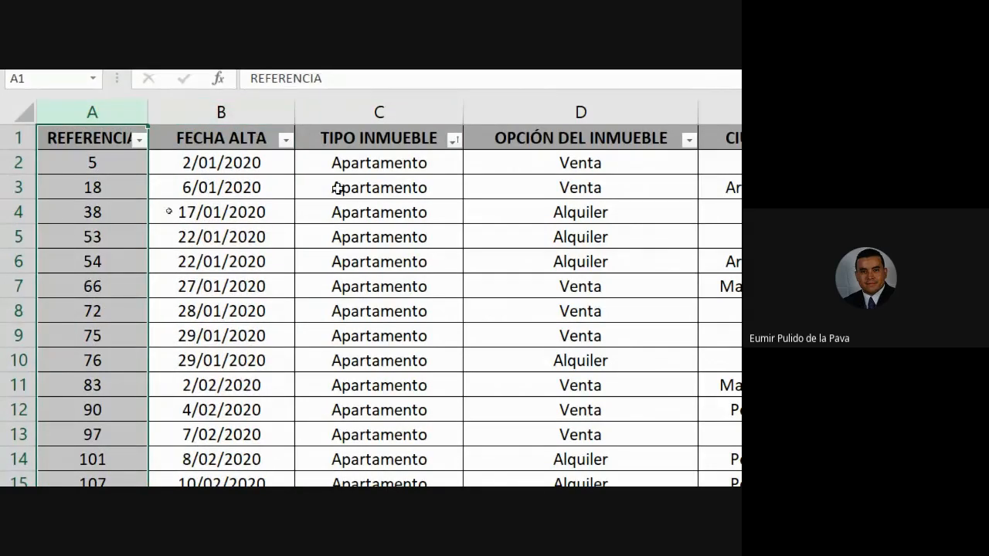
# Examine the OPCIÓN DEL INMUEBLE column and compare its first value with the TIPO INMUEBLE value in row 2, ending on cell D2.
pyautogui.hscroll(3, 619, 304)
pyautogui.click(408, 108)
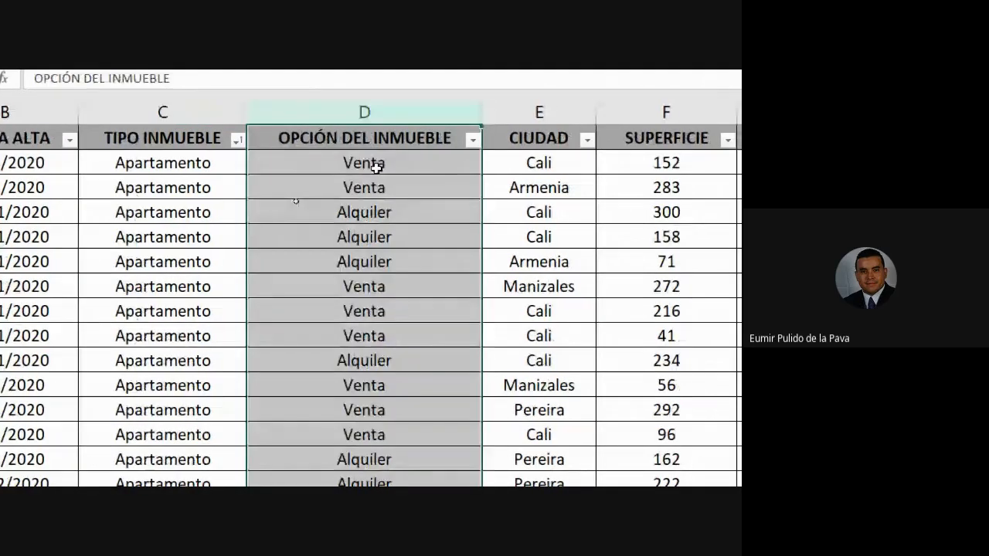
pyautogui.click(373, 164)
pyautogui.click(171, 164)
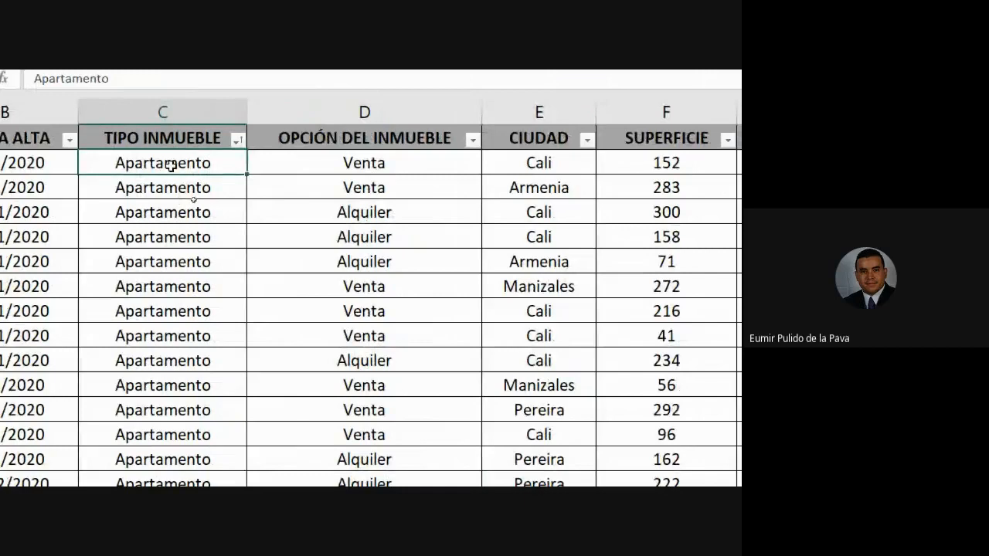
pyautogui.click(371, 164)
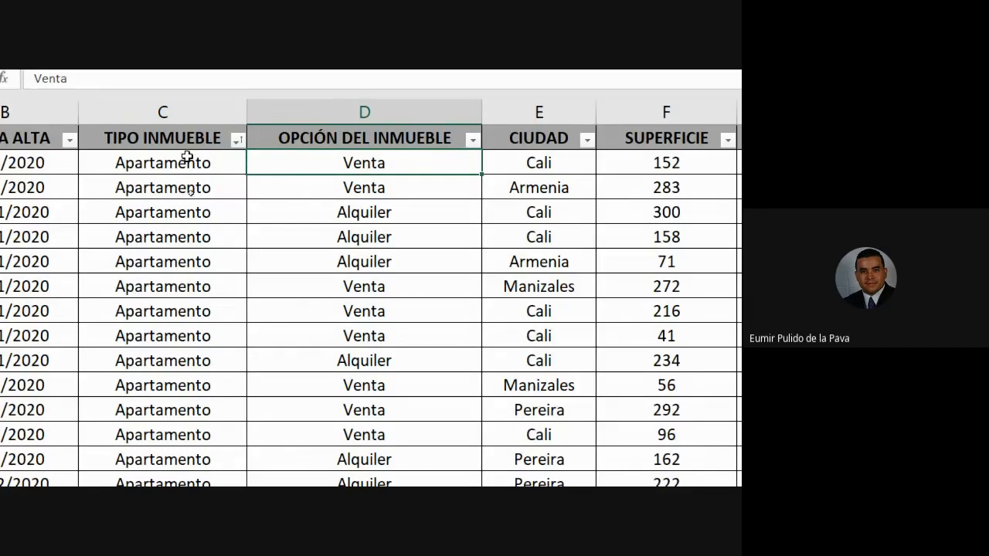
# Compare the REFERENCIA value in cell A2 with the TIPO INMUEBLE value in the same row.
pyautogui.hscroll(-3, 187, 157)
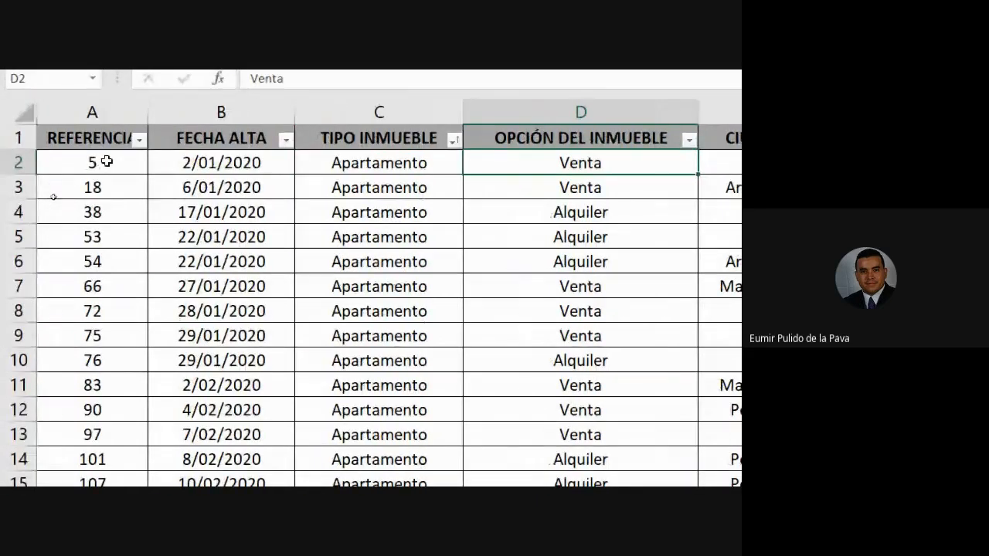
pyautogui.click(107, 161)
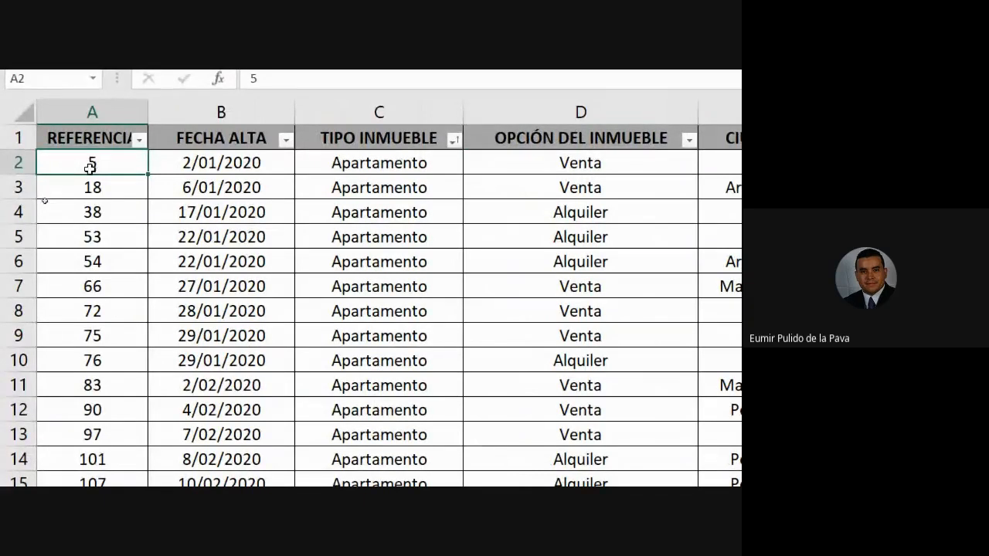
pyautogui.click(380, 156)
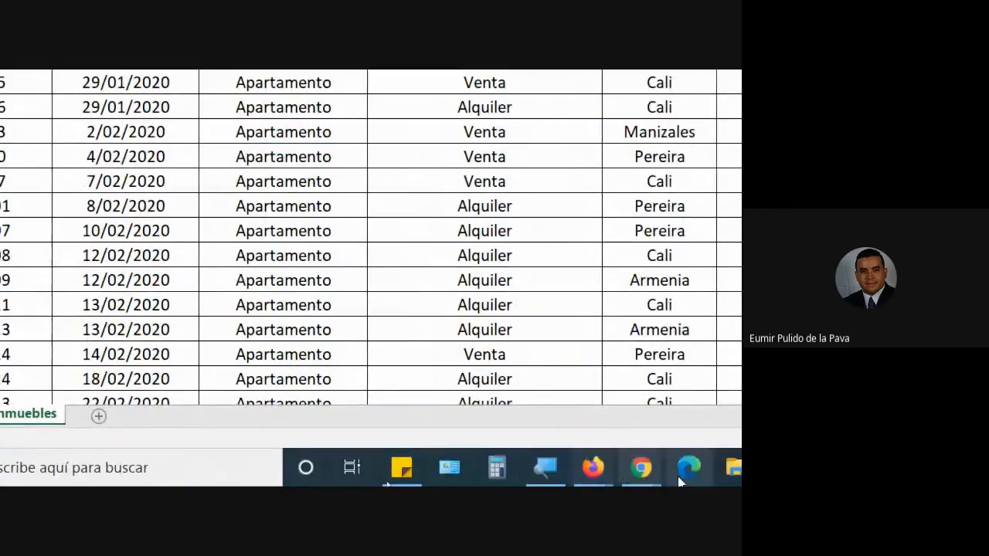
# Switch to the Google Meet call in Chrome, admit the participant waiting to join, and return to the Excel workbook.
pyautogui.moveTo(642, 467)
pyautogui.click(588, 421)
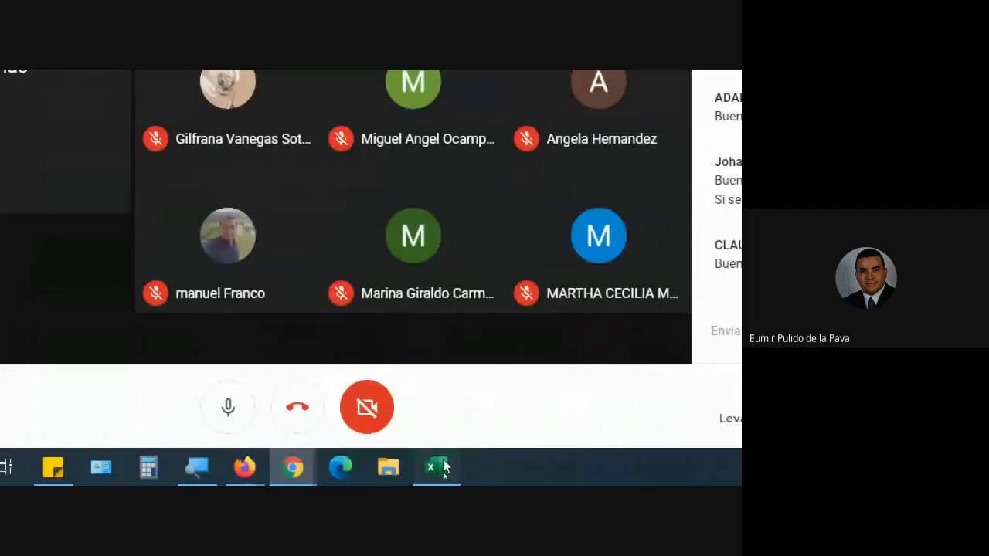
pyautogui.click(439, 465)
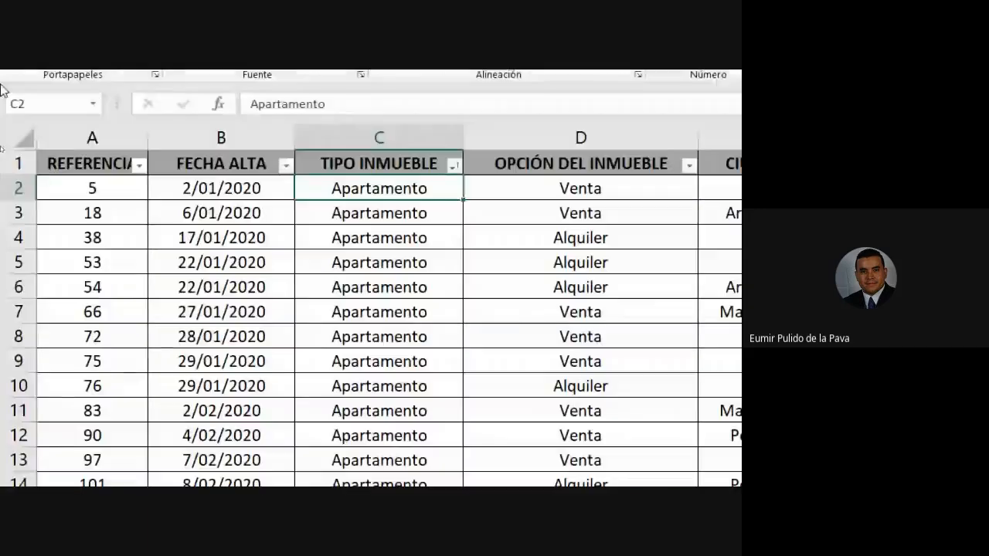
# Highlight the full record in row 2 from REFERENCIA to VENDEDOR, ending on cell C5.
pyautogui.moveTo(99, 186); pyautogui.dragTo(218, 198)
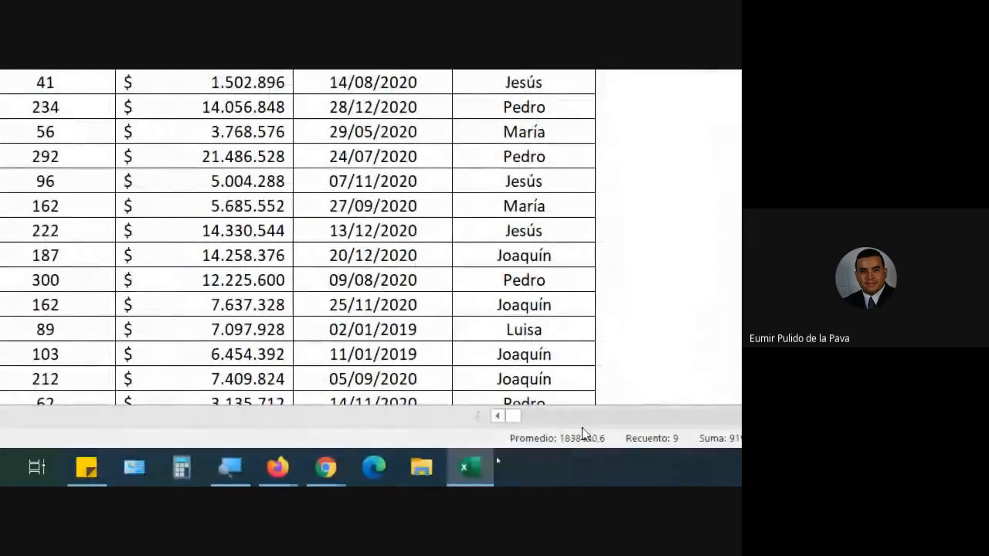
pyautogui.click(386, 417)
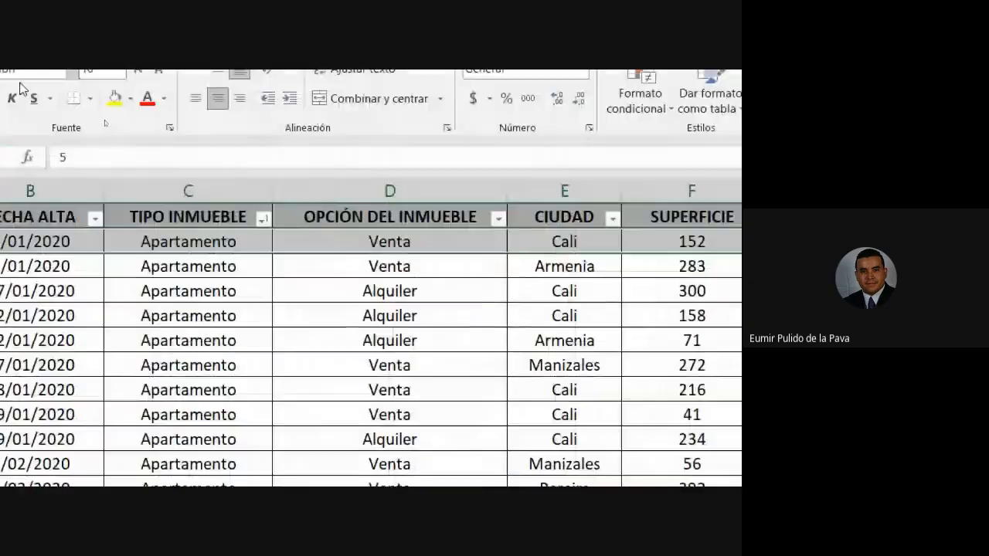
pyautogui.click(232, 315)
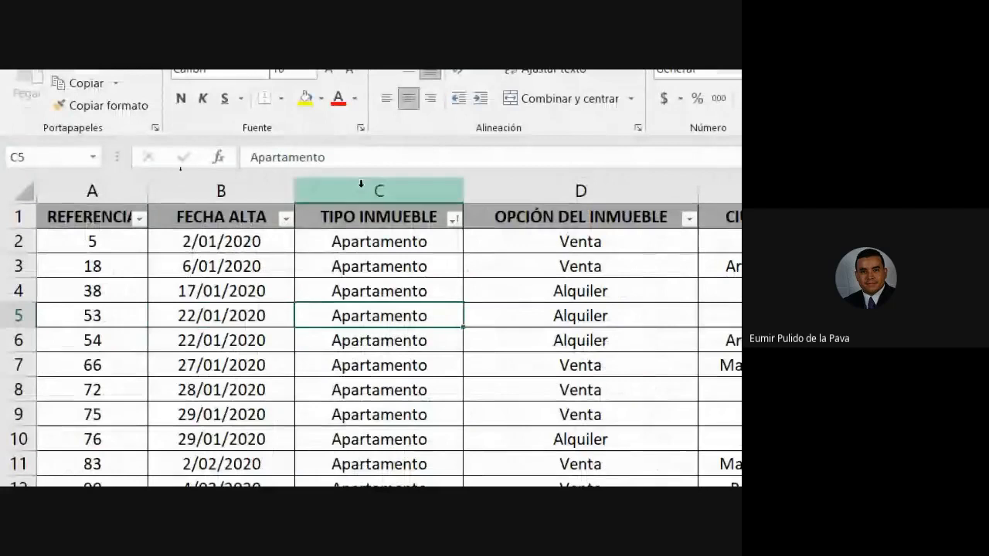
# Undo the A to Z sort of the property table and select cell C5.
pyautogui.click(163, 184)
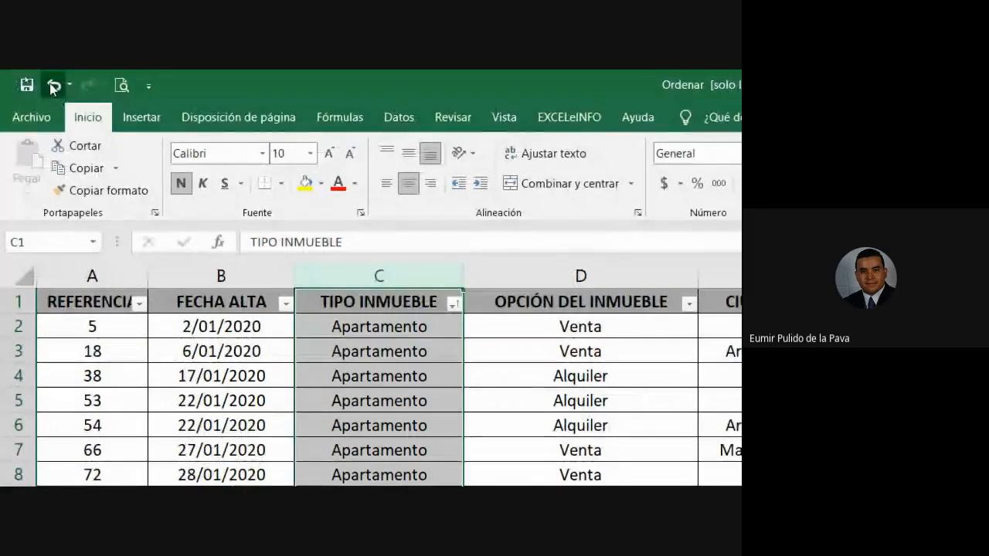
pyautogui.click(53, 87)
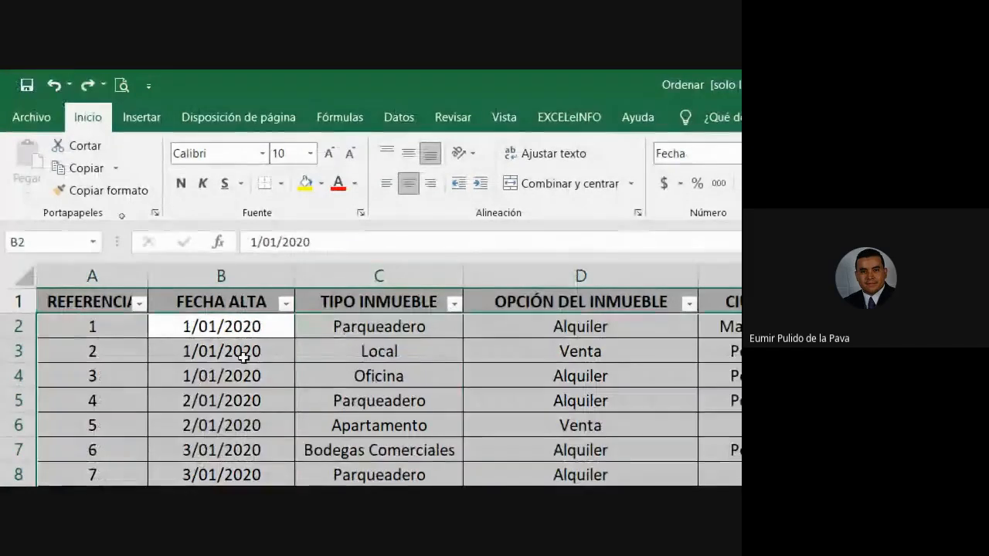
pyautogui.click(321, 399)
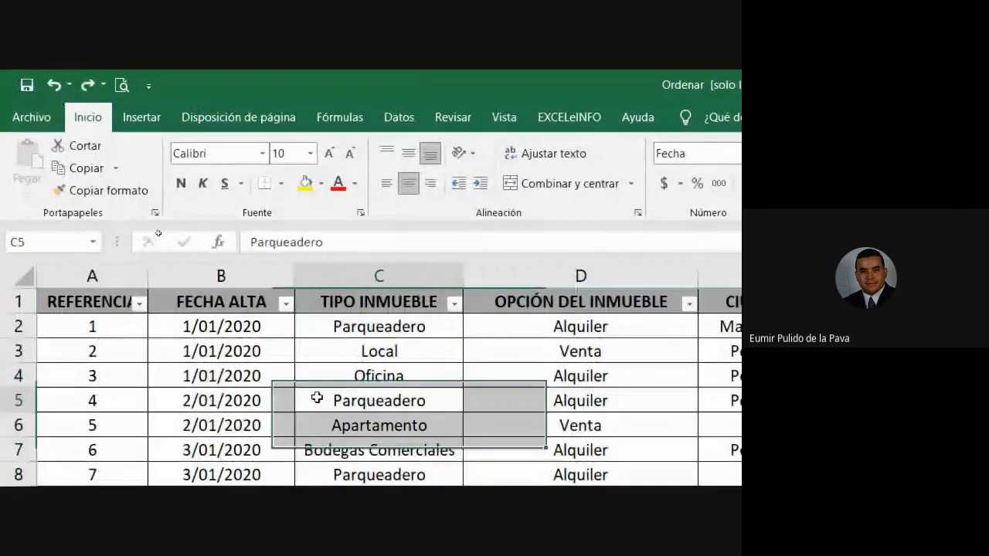
# Start a custom sort with the whole TIPO INMUEBLE column selected, and reposition the sort warning to uncover the data.
pyautogui.click(390, 276)
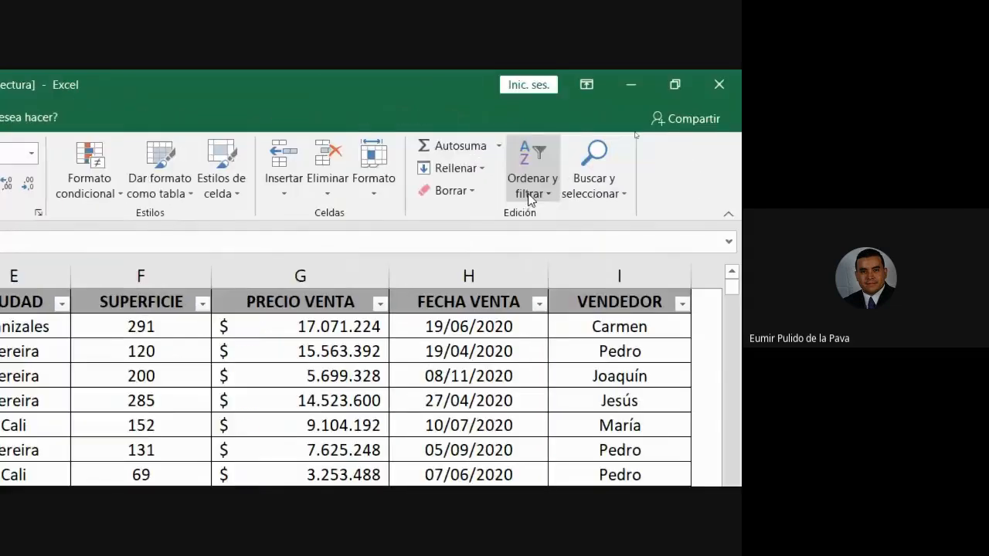
pyautogui.click(532, 186)
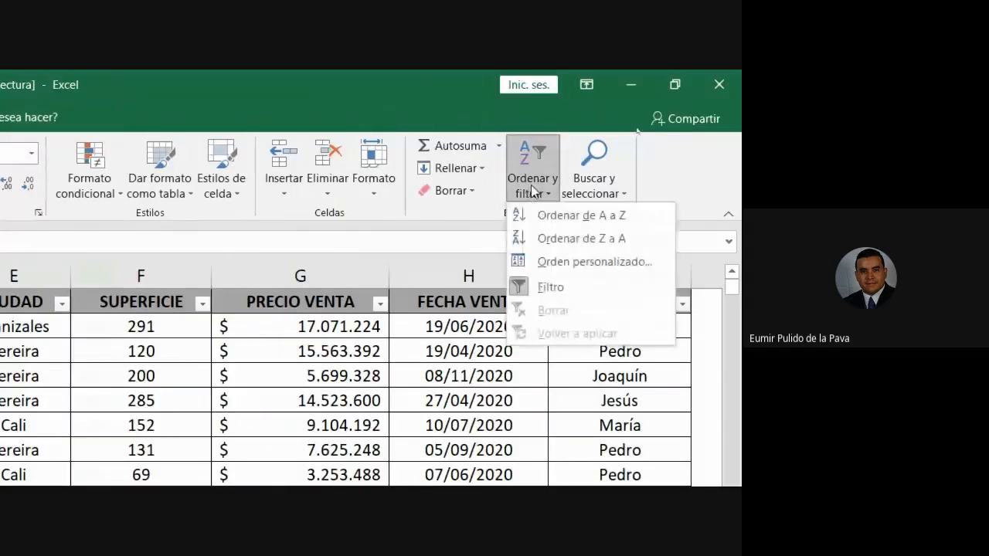
pyautogui.click(544, 260)
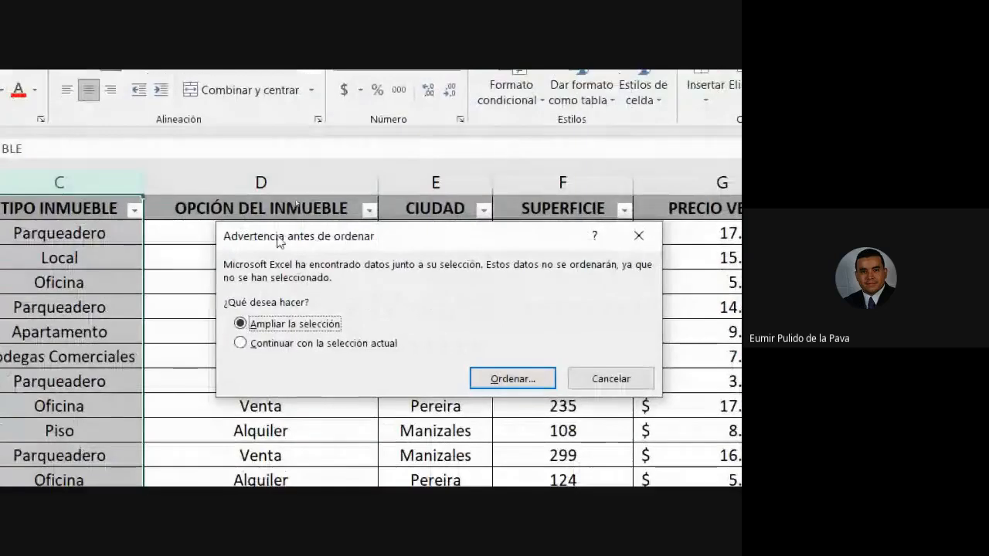
pyautogui.moveTo(296, 235); pyautogui.dragTo(205, 223)
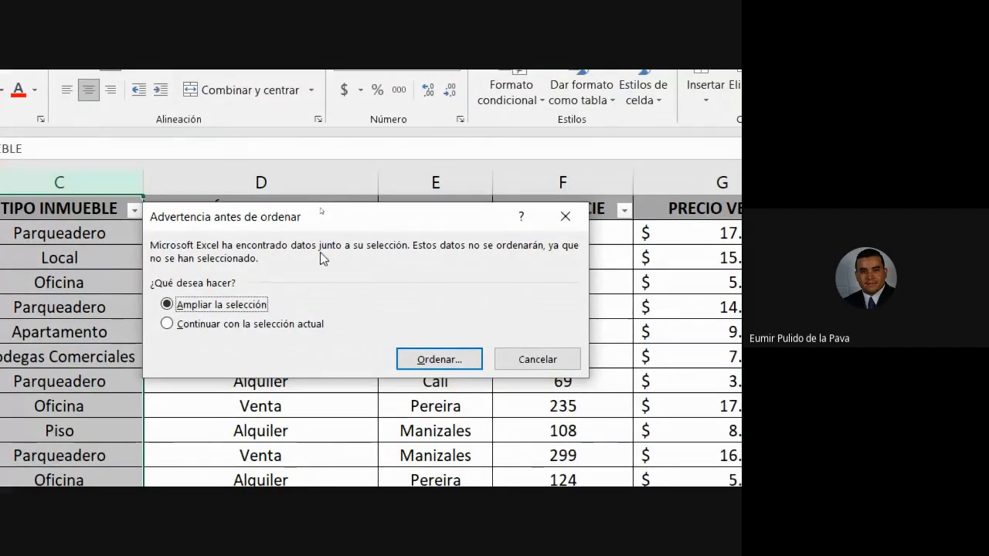
pyautogui.moveTo(372, 224); pyautogui.dragTo(532, 214)
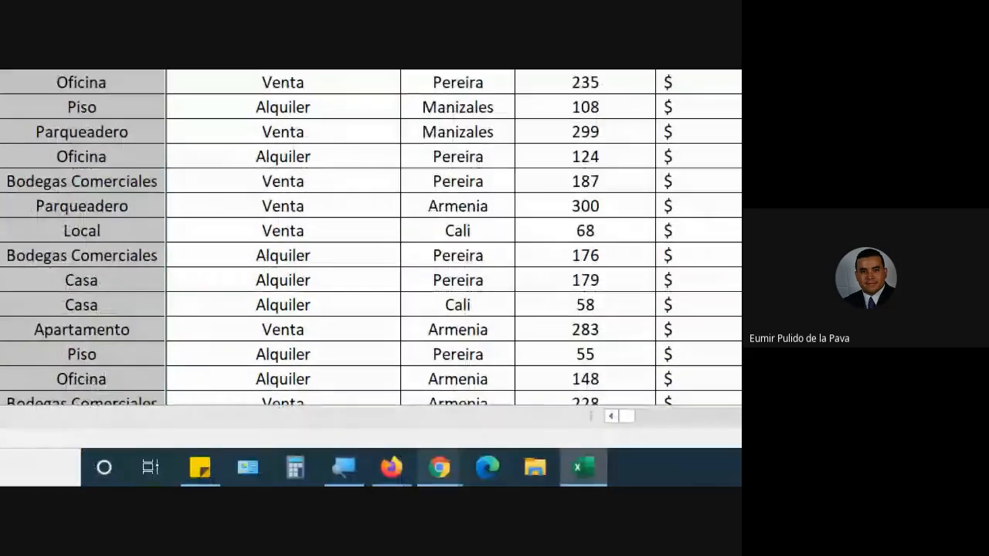
# Switch to the Google Meet call, allow the waiting participant in, and return to the sort warning in Excel.
pyautogui.moveTo(441, 467)
pyautogui.click(385, 420)
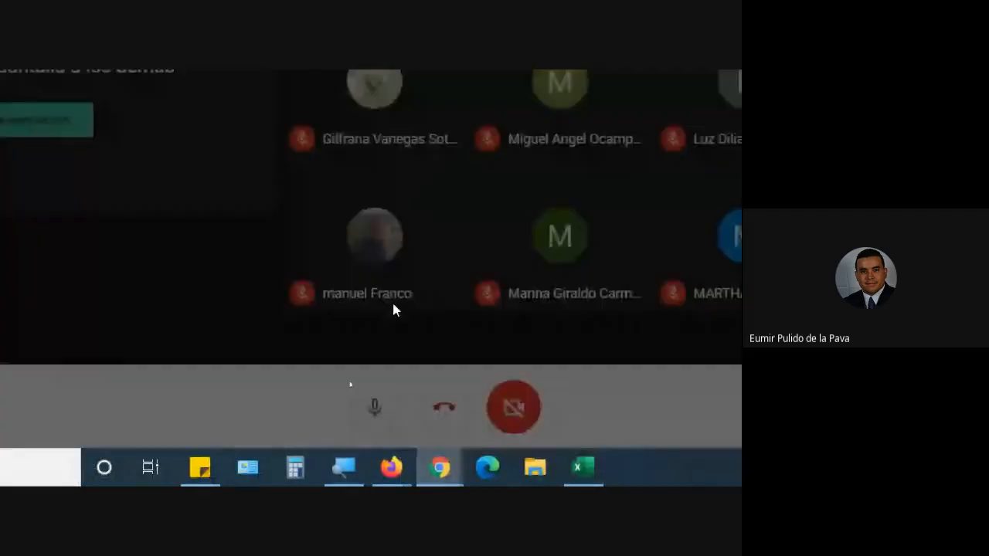
pyautogui.click(642, 131)
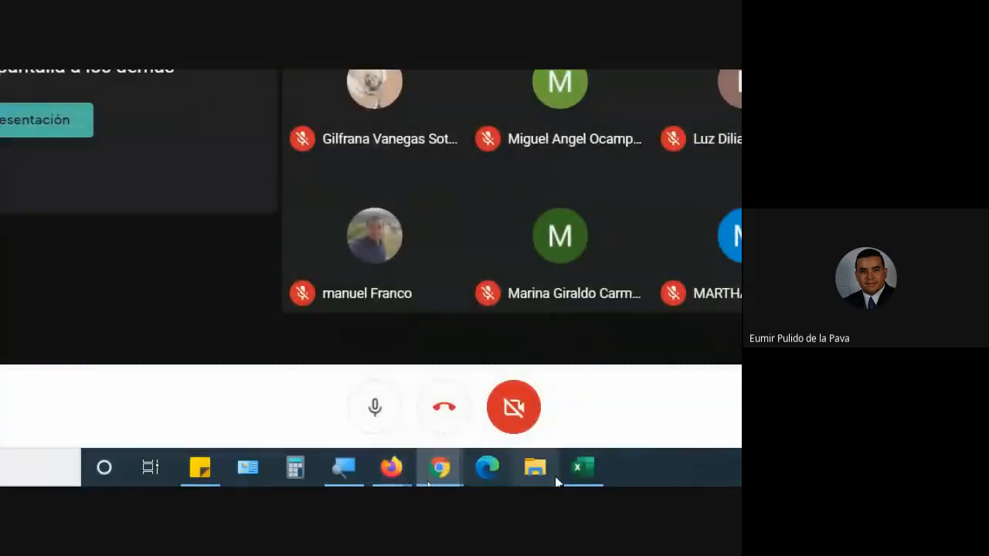
pyautogui.click(583, 468)
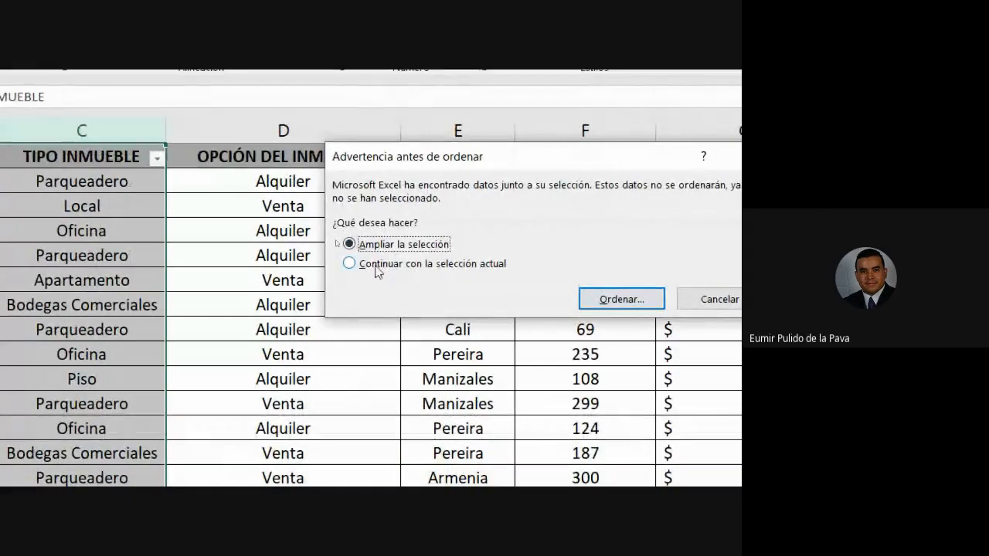
# Choose Continuar con la selección actual in the sort warning, cancel the sort, and select cell C2.
pyautogui.click(363, 266)
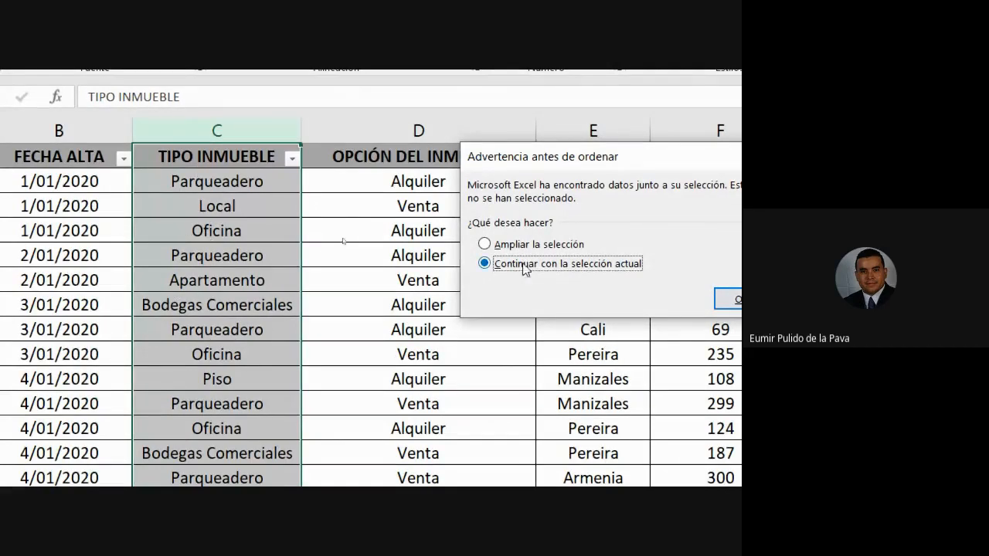
pyautogui.click(686, 301)
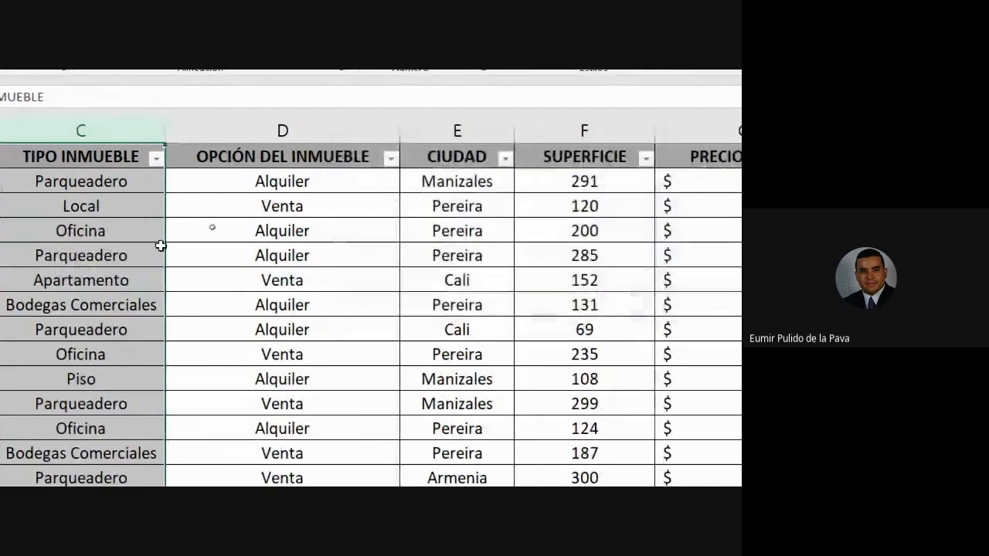
pyautogui.click(30, 179)
pyautogui.click(249, 179)
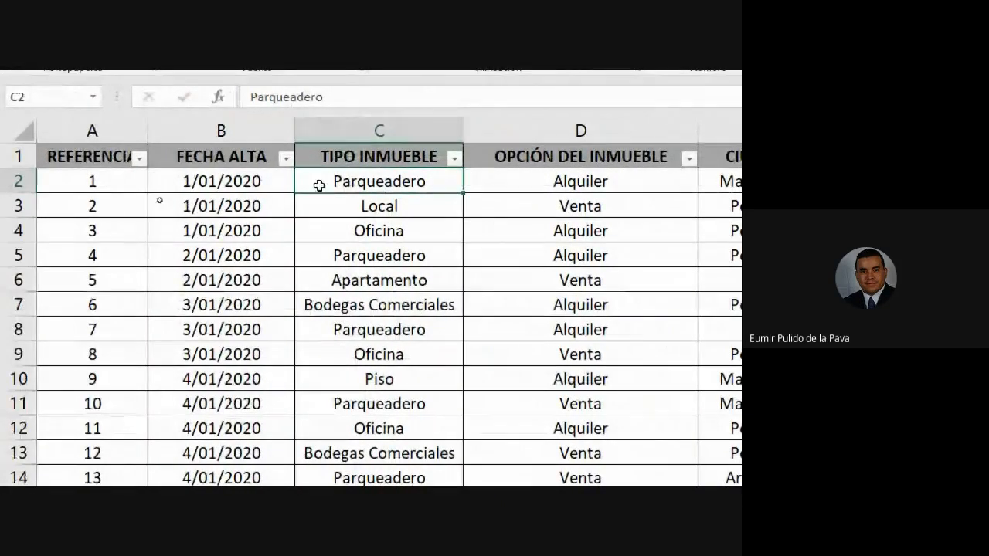
# Check cell B2 and highlight the record in row 3 across its columns, starting from REFERENCIA.
pyautogui.click(240, 179)
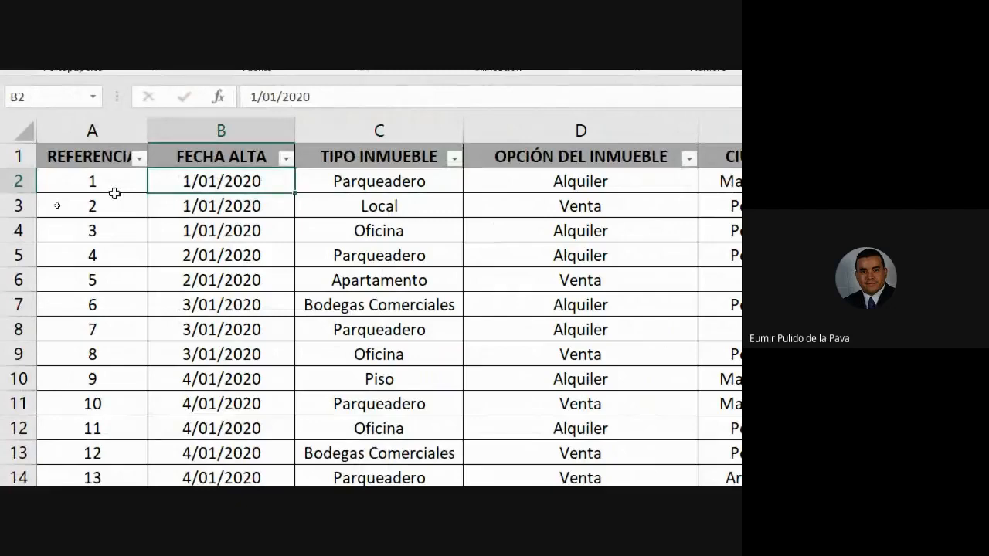
pyautogui.moveTo(114, 193); pyautogui.dragTo(736, 207)
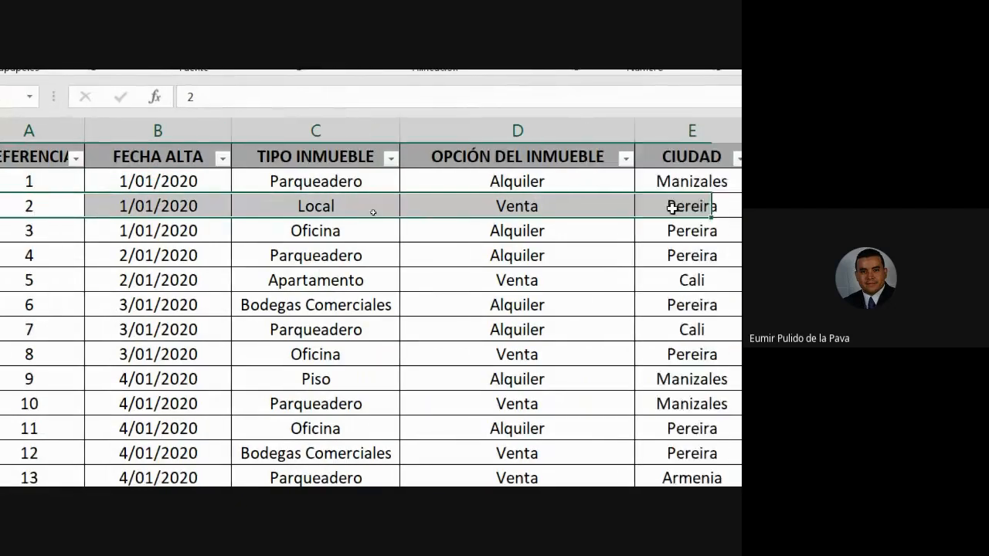
pyautogui.moveTo(672, 209); pyautogui.dragTo(720, 201)
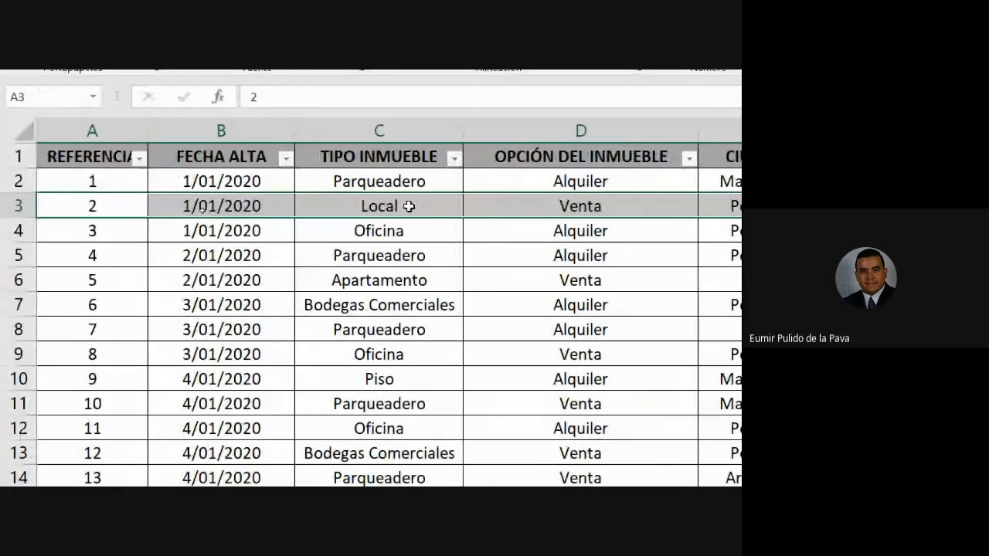
# Open the custom sort settings for the property table with only cell C2 of TIPO INMUEBLE selected.
pyautogui.click(377, 183)
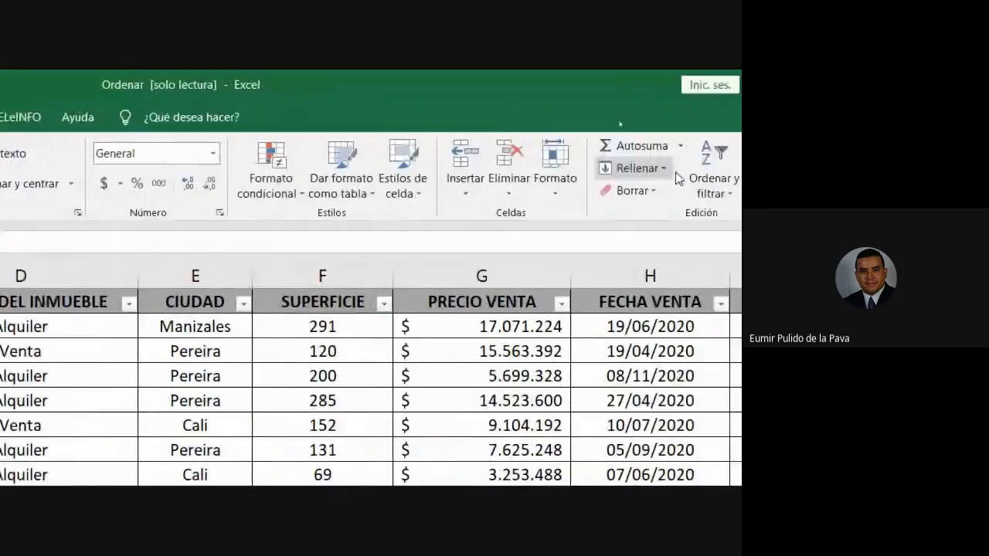
pyautogui.click(551, 193)
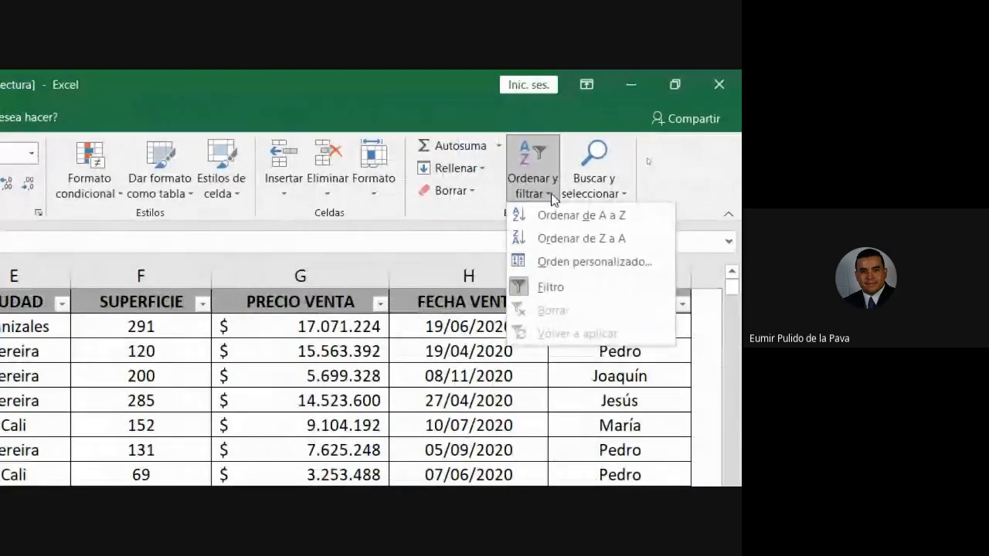
pyautogui.click(571, 261)
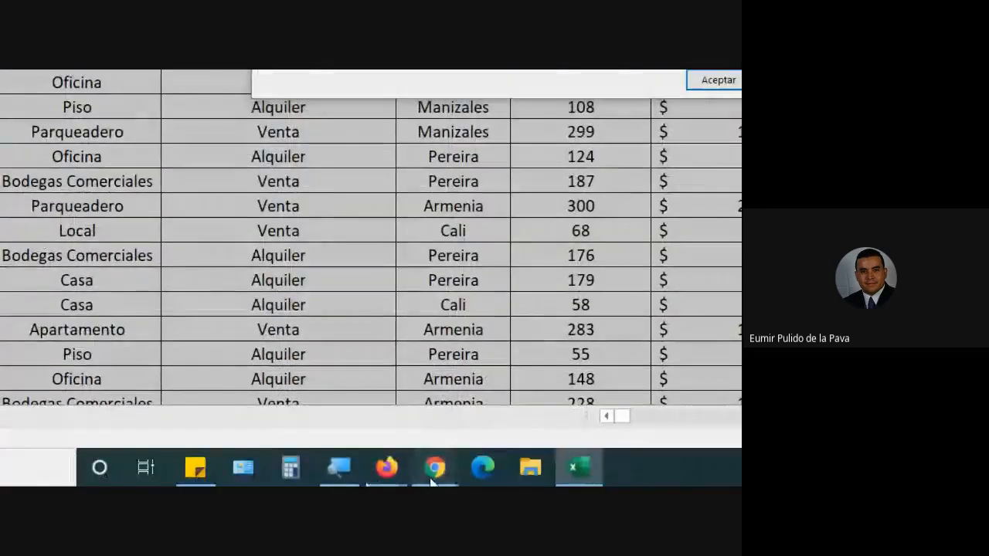
# Go to the Google Meet call, admit the new participant asking to join, and return to the Ordenar dialog in Excel.
pyautogui.click(432, 478)
pyautogui.click(387, 415)
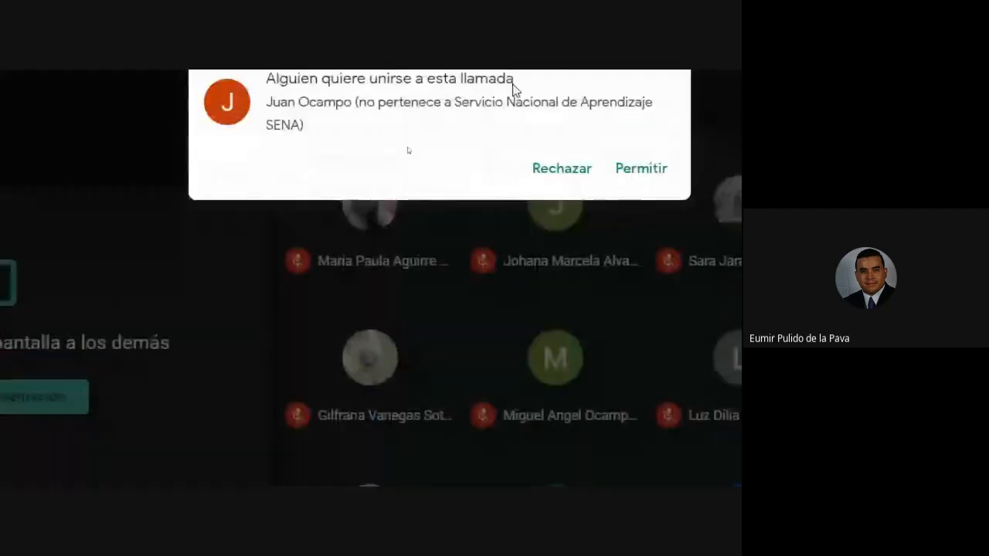
pyautogui.click(640, 173)
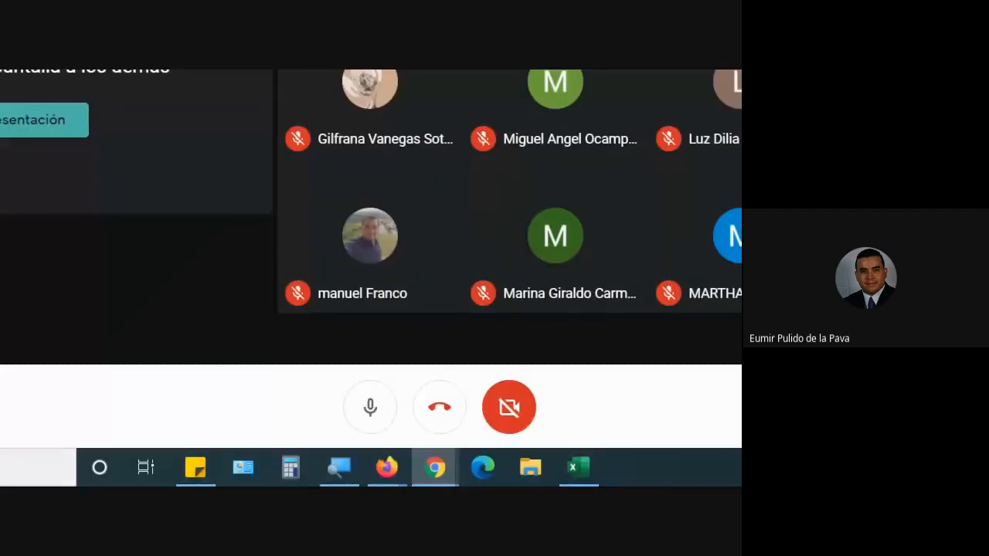
pyautogui.click(587, 471)
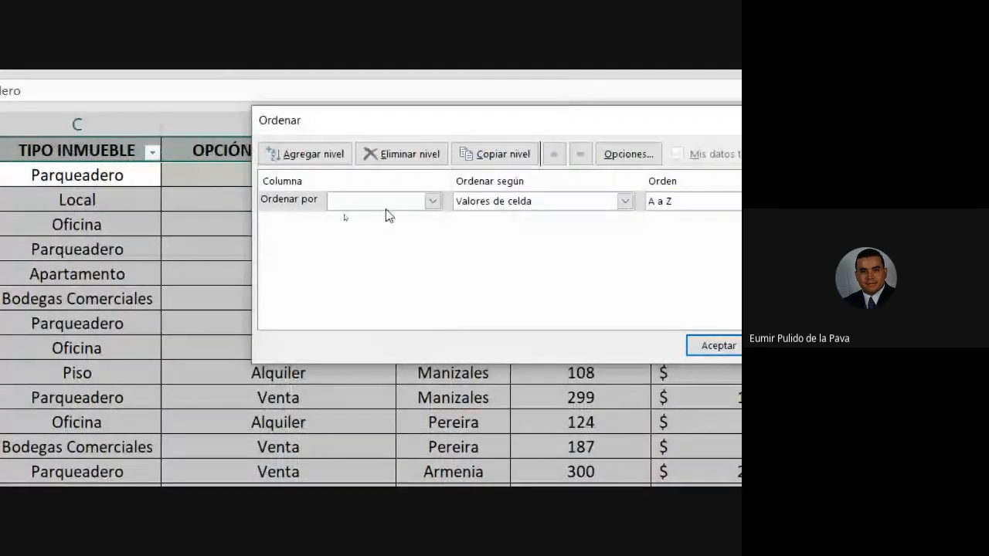
# Sort the property table by TIPO INMUEBLE on cell values from A to Z, and select cell D2.
pyautogui.moveTo(360, 126); pyautogui.dragTo(507, 138)
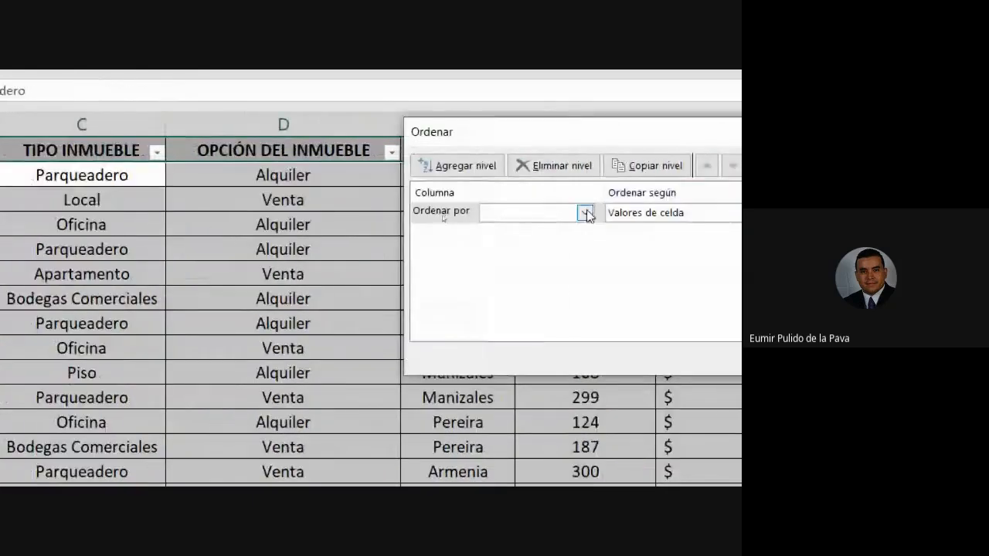
pyautogui.click(738, 212)
pyautogui.click(703, 257)
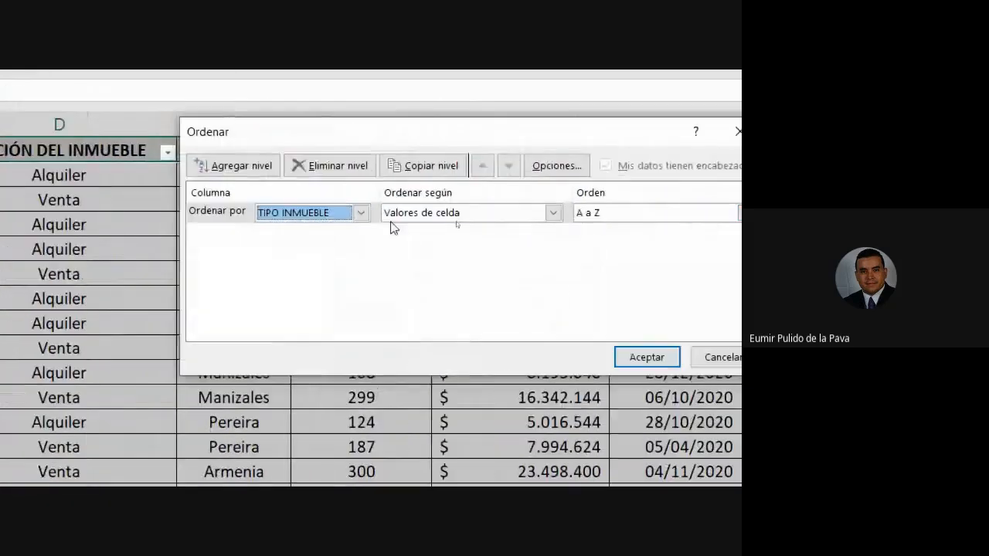
pyautogui.click(646, 357)
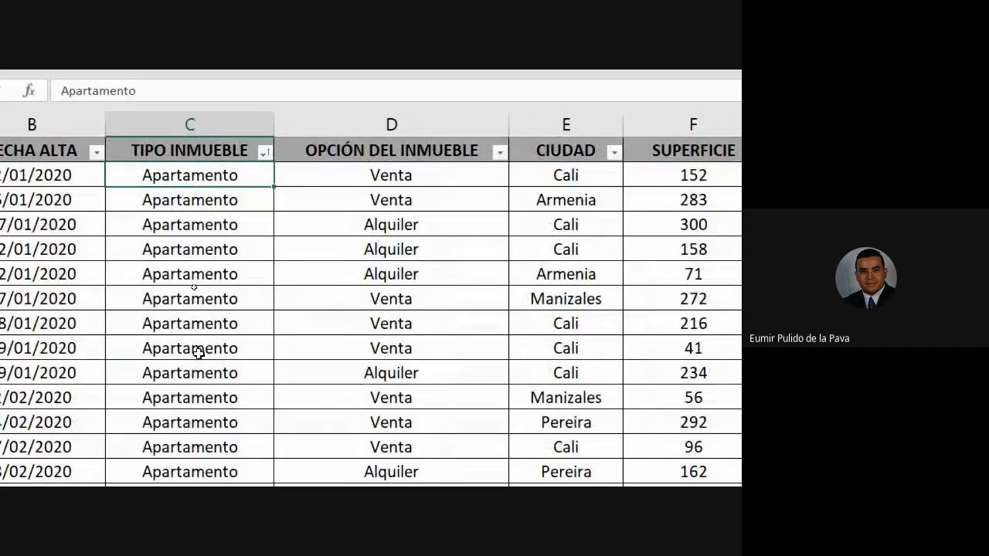
pyautogui.click(355, 172)
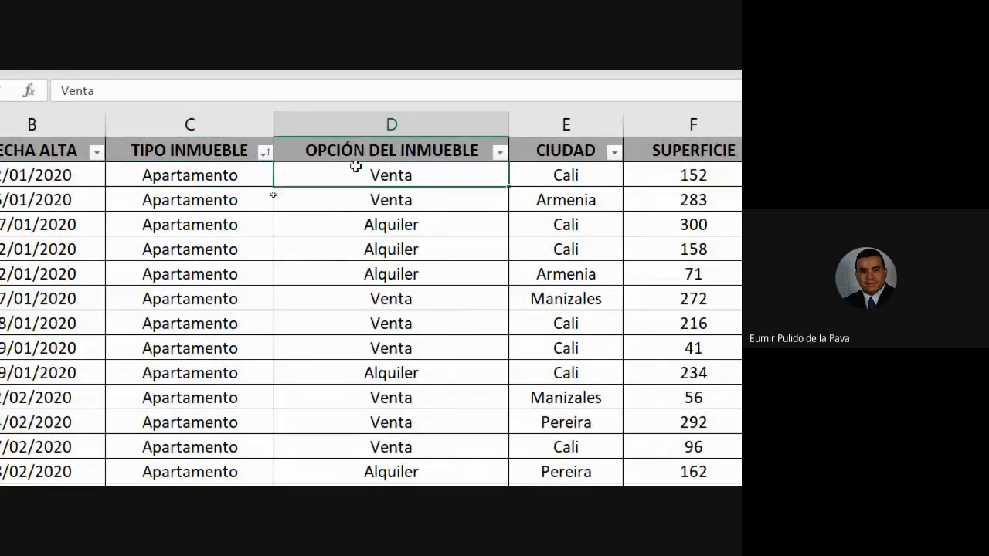
# Highlight C2:D10 and the whole OPCIÓN DEL INMUEBLE column for comparison, and reselect only cell D2.
pyautogui.moveTo(251, 173); pyautogui.dragTo(332, 373)
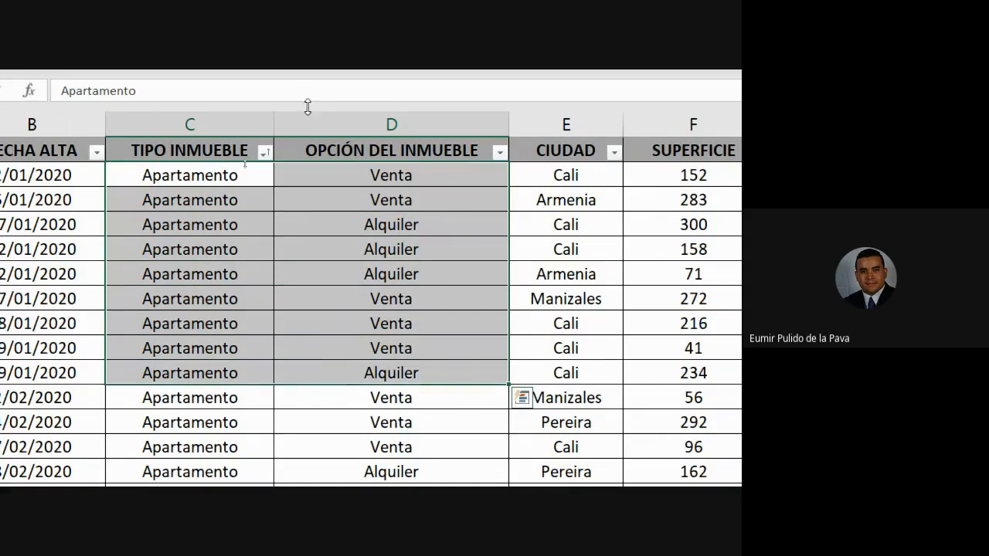
pyautogui.click(352, 121)
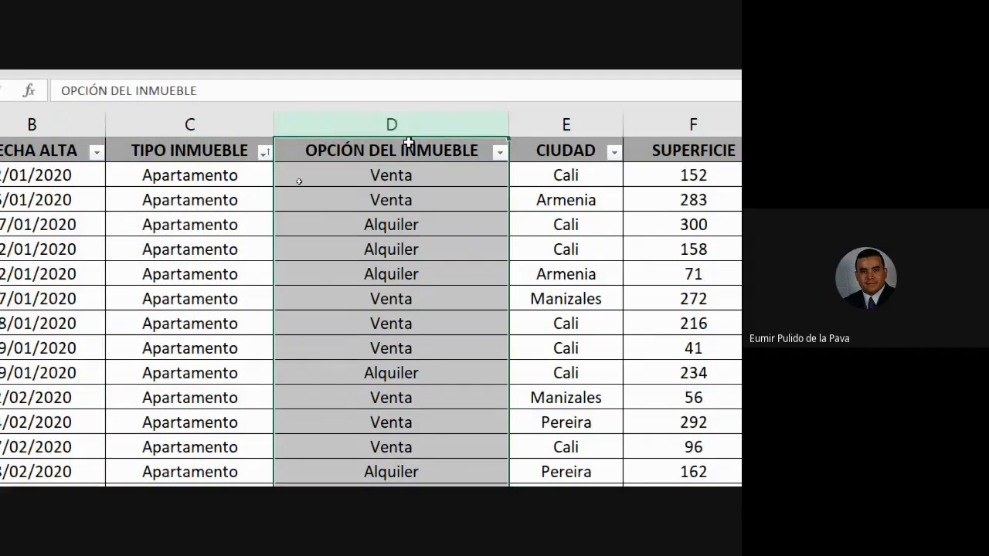
pyautogui.click(358, 174)
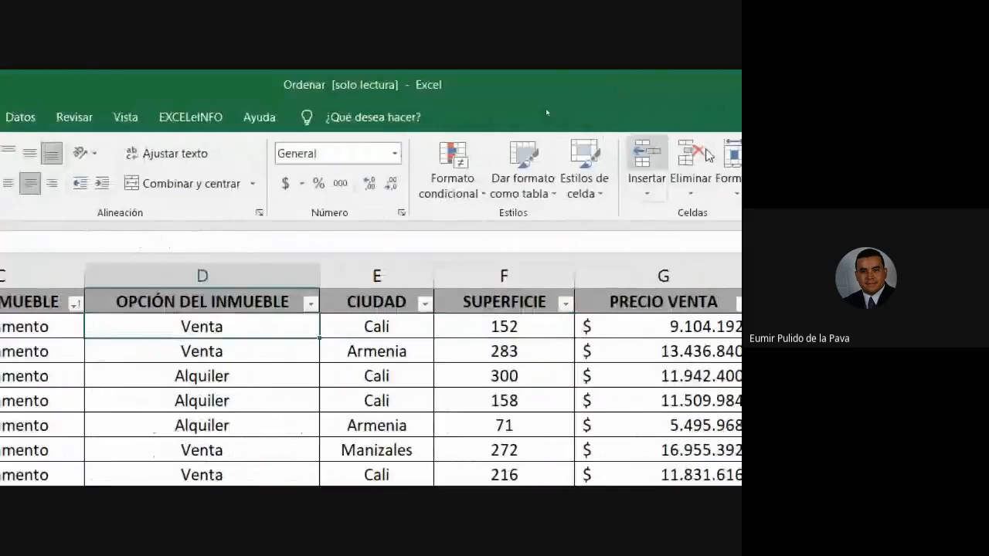
# Open the custom sort settings for the property table and place the Ordenar dialog beside the OPCIÓN DEL INMUEBLE column.
pyautogui.click(539, 185)
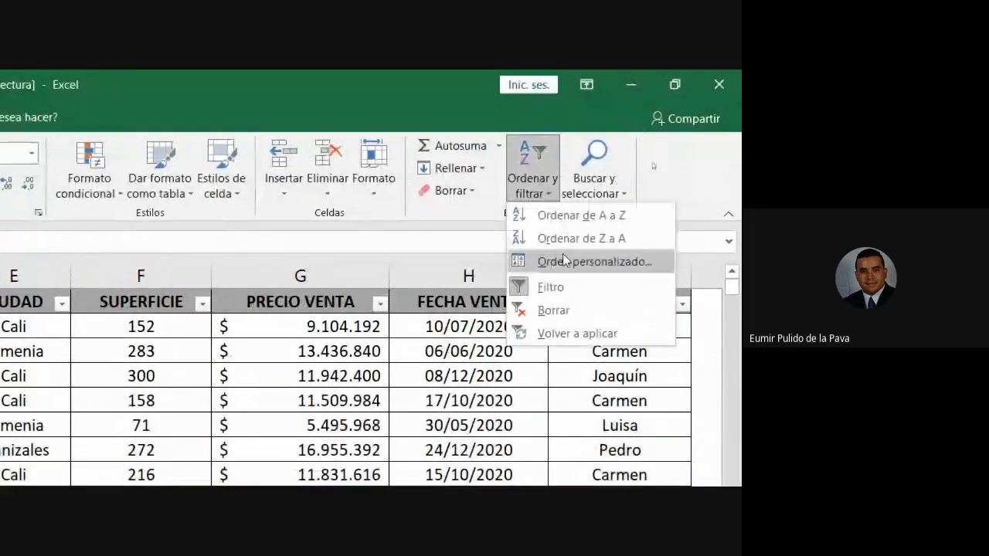
pyautogui.click(580, 263)
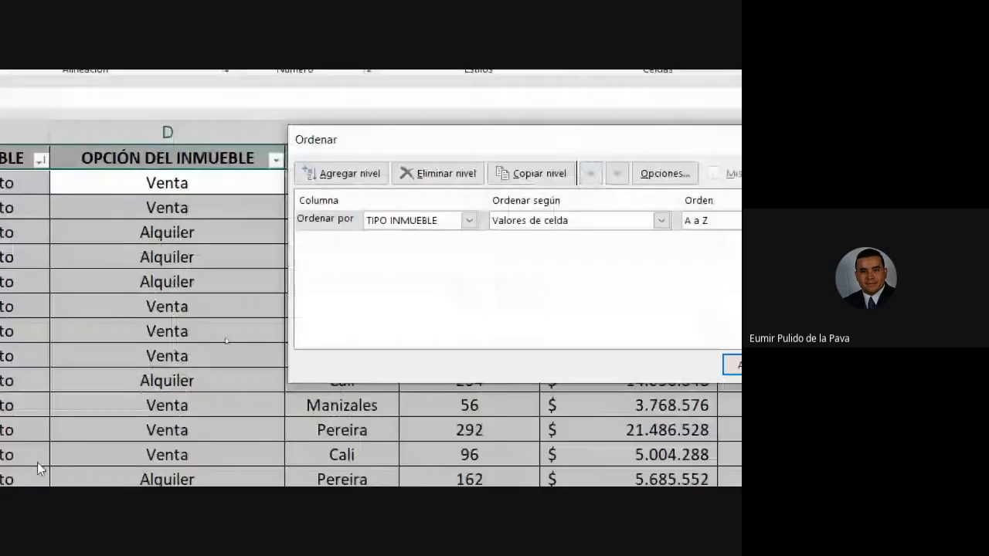
pyautogui.moveTo(555, 142); pyautogui.dragTo(401, 147)
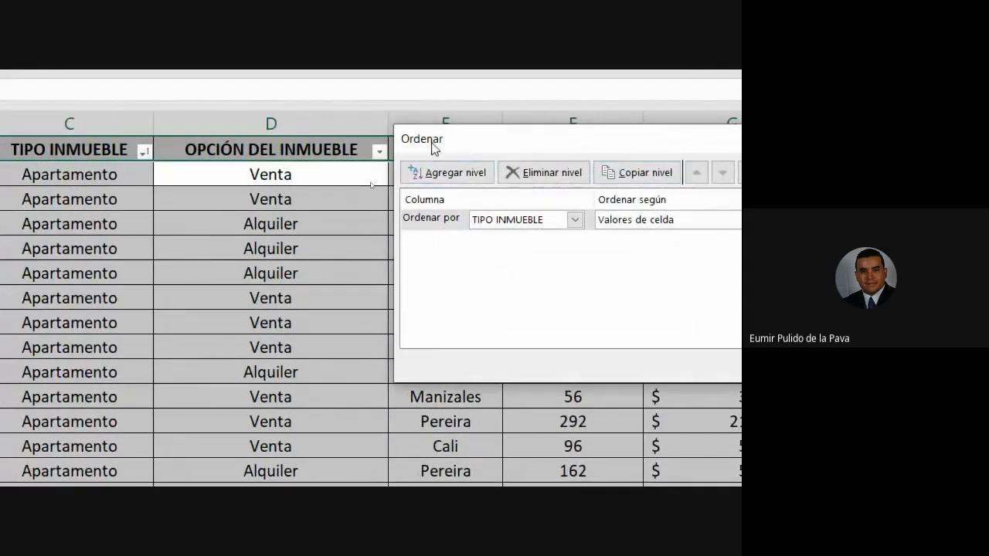
pyautogui.moveTo(432, 142); pyautogui.dragTo(425, 142)
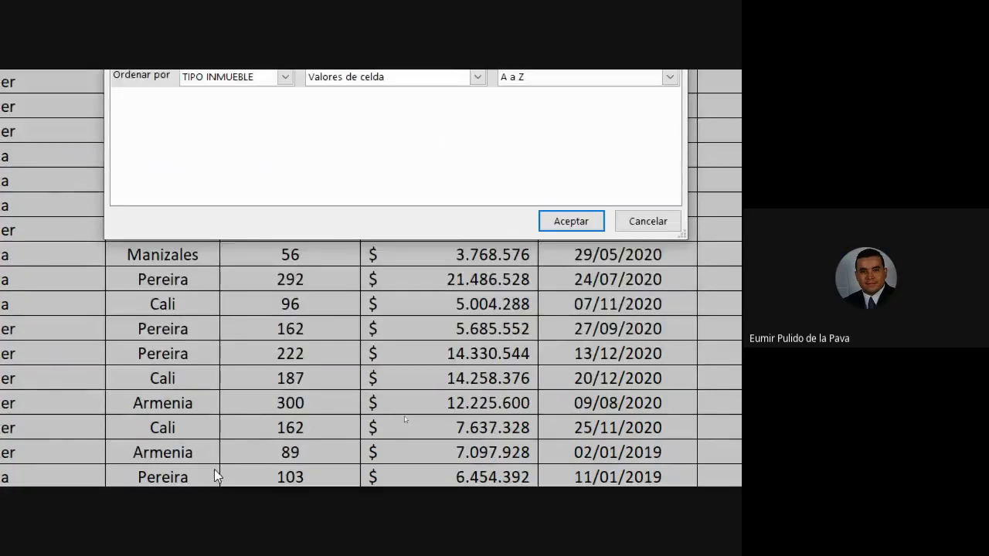
# Switch to the Google Meet call, admit the participant asking to join, and return to the Ordenar dialog in Excel.
pyautogui.click(143, 450)
pyautogui.click(71, 390)
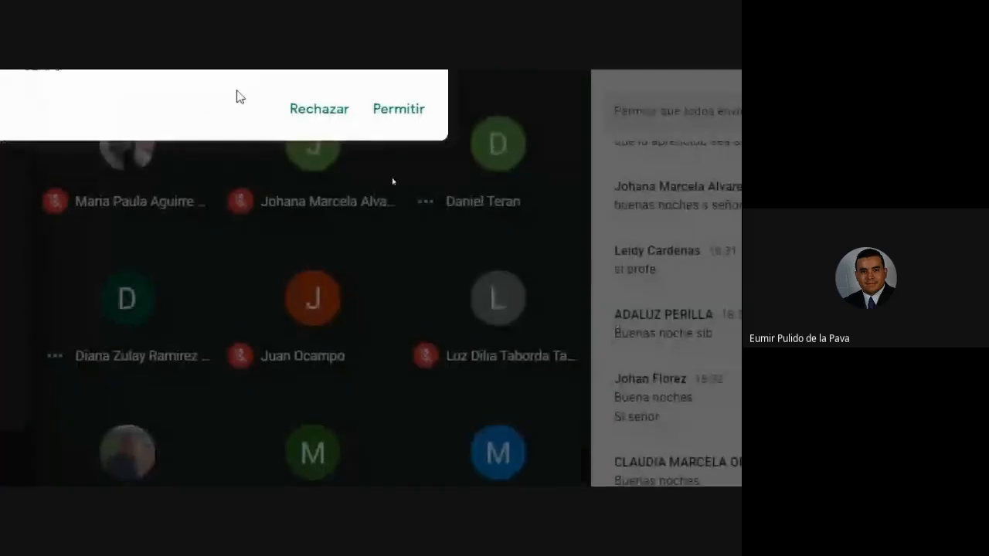
pyautogui.click(386, 133)
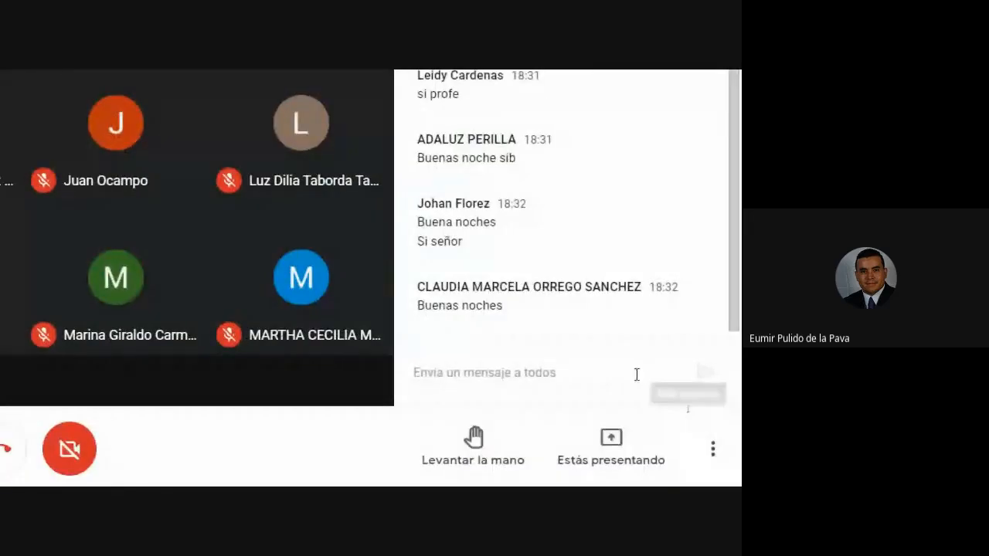
pyautogui.click(214, 477)
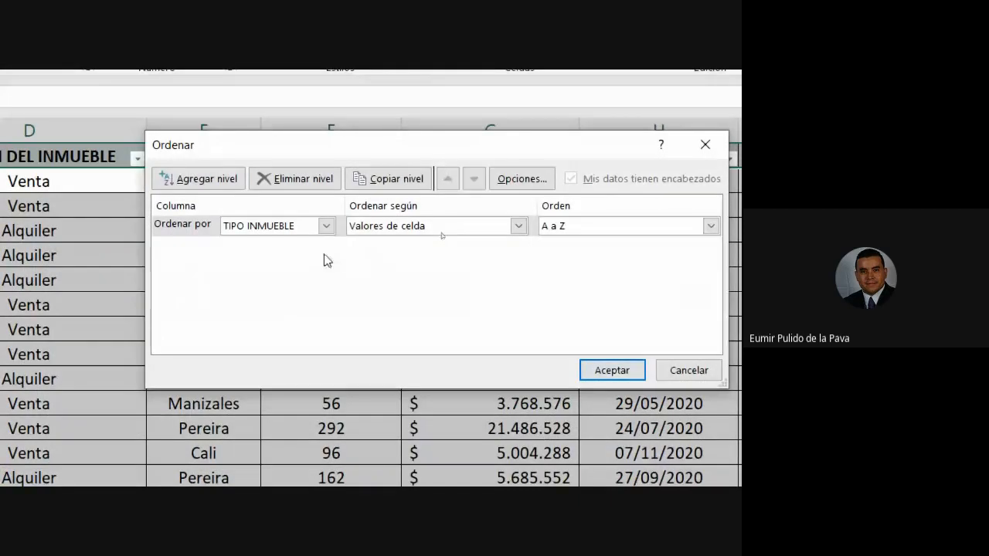
# Try OPCIÓN DEL INMUEBLE as the first sort column, and set it back to TIPO INMUEBLE.
pyautogui.click(326, 226)
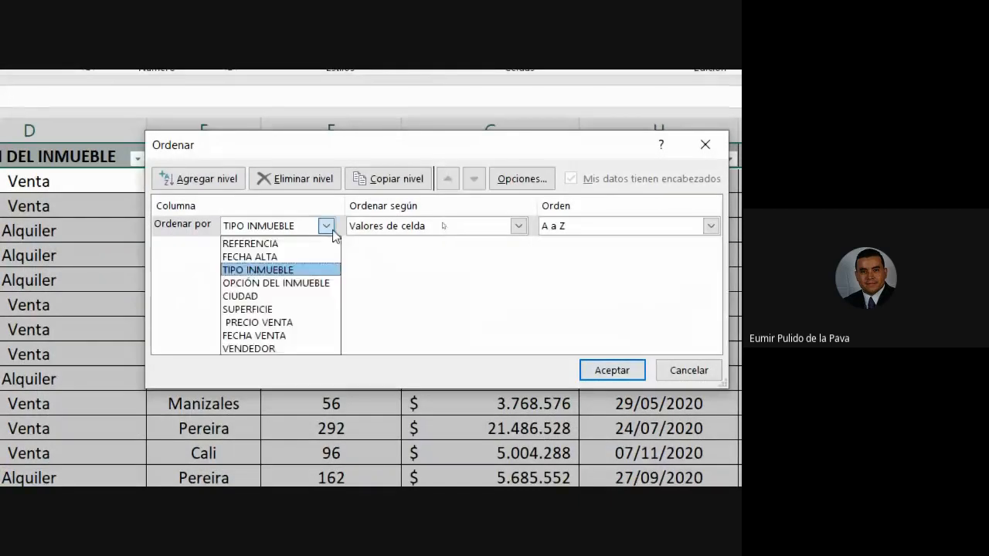
pyautogui.click(292, 283)
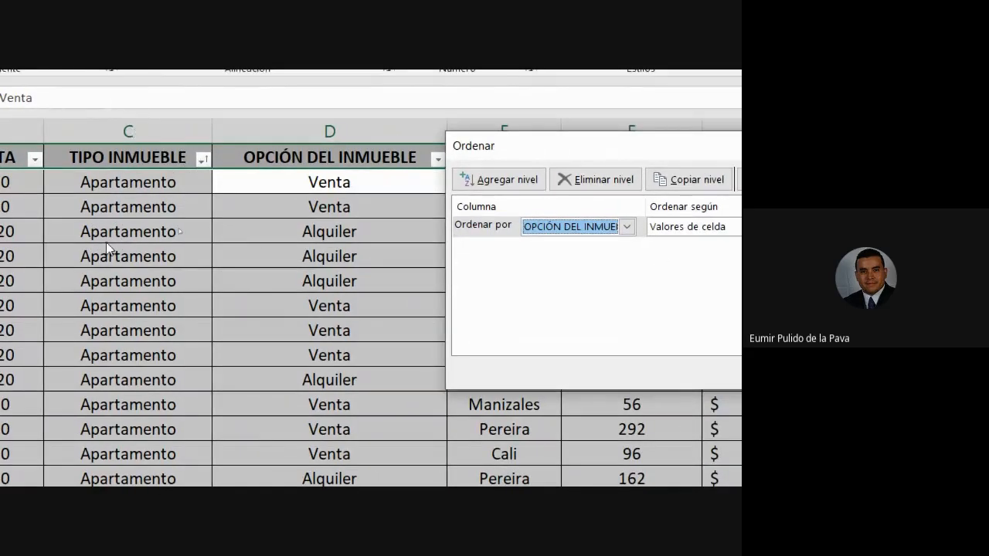
pyautogui.click(627, 227)
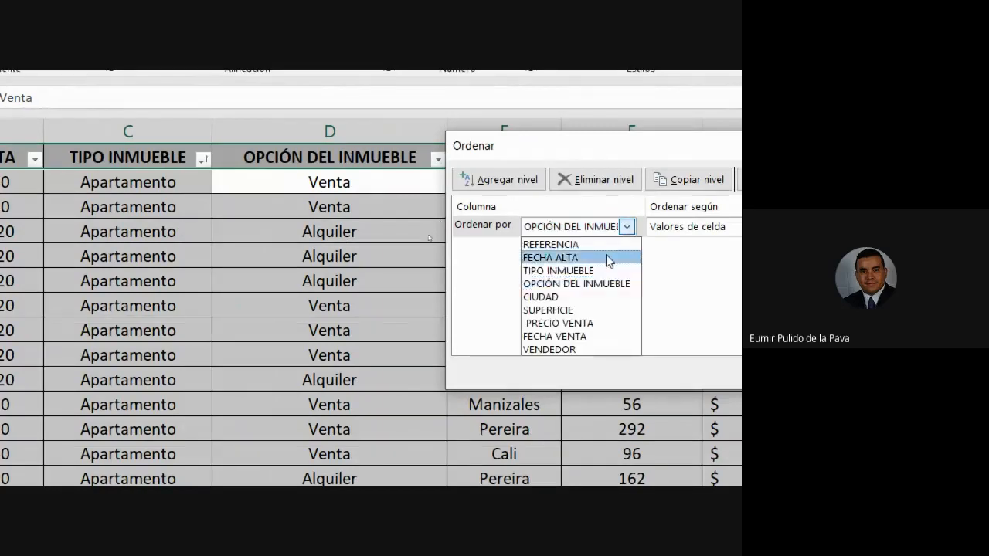
pyautogui.click(601, 272)
# Add OPCIÓN DEL INMUEBLE as a second sort level from A to Z, apply the sort, and highlight the first records in columns C and D.
pyautogui.click(512, 186)
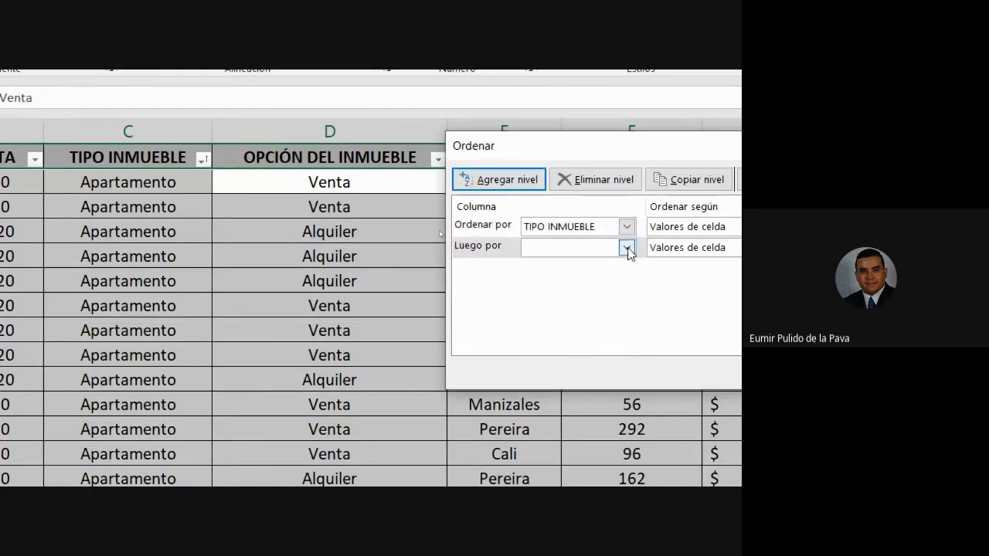
pyautogui.click(626, 248)
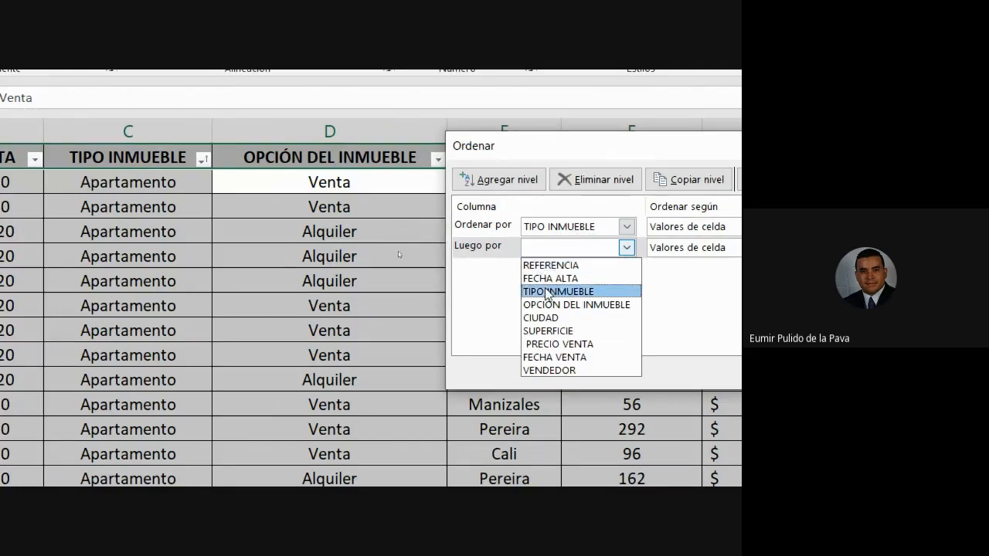
pyautogui.click(579, 305)
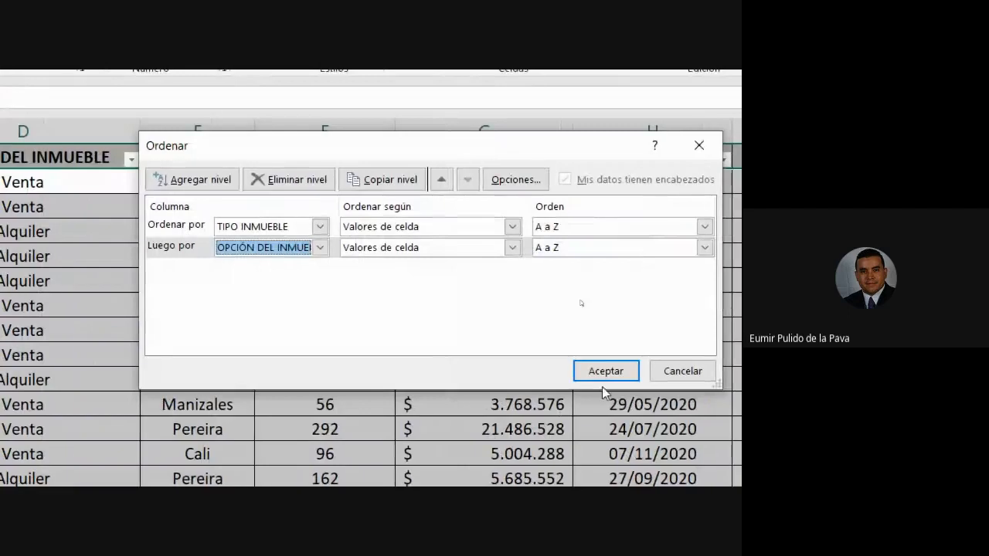
pyautogui.click(603, 379)
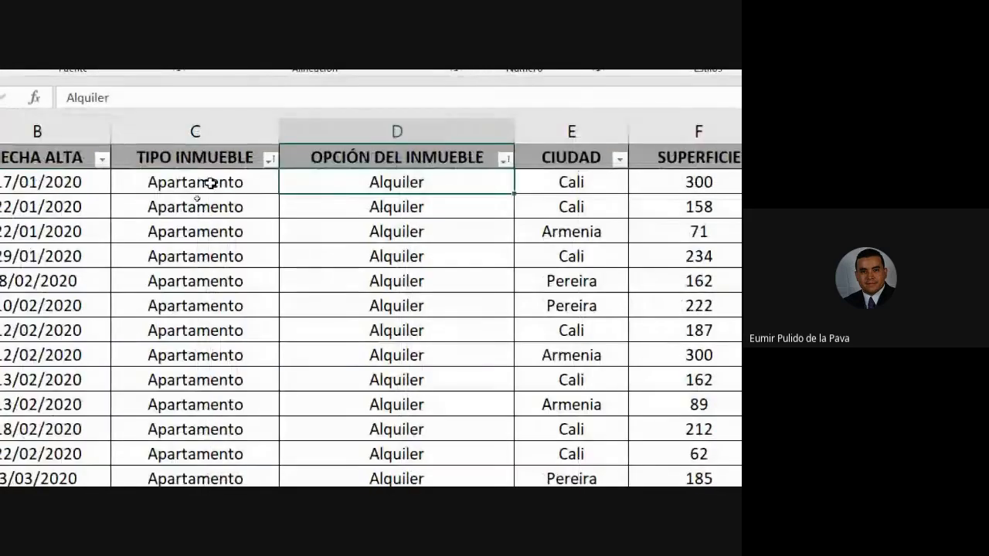
pyautogui.click(267, 182)
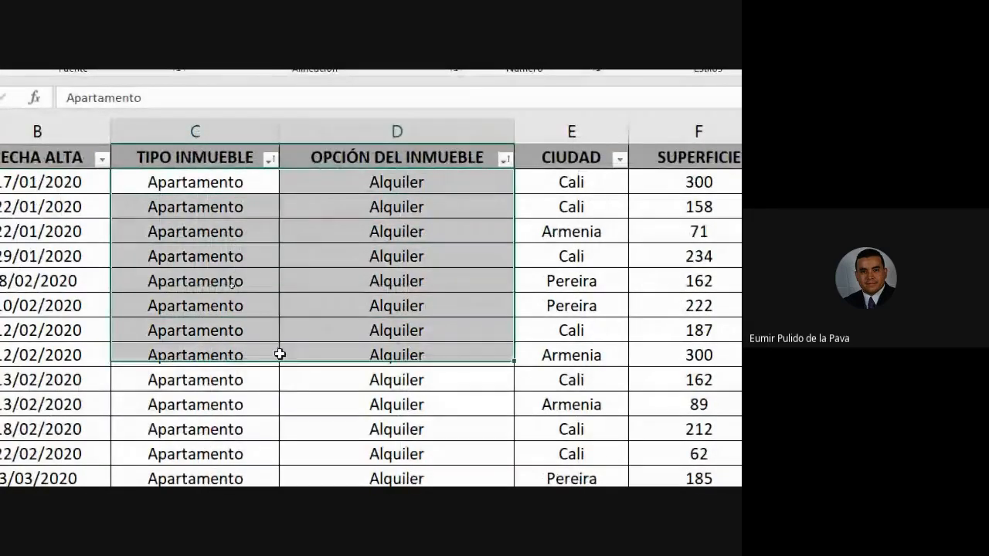
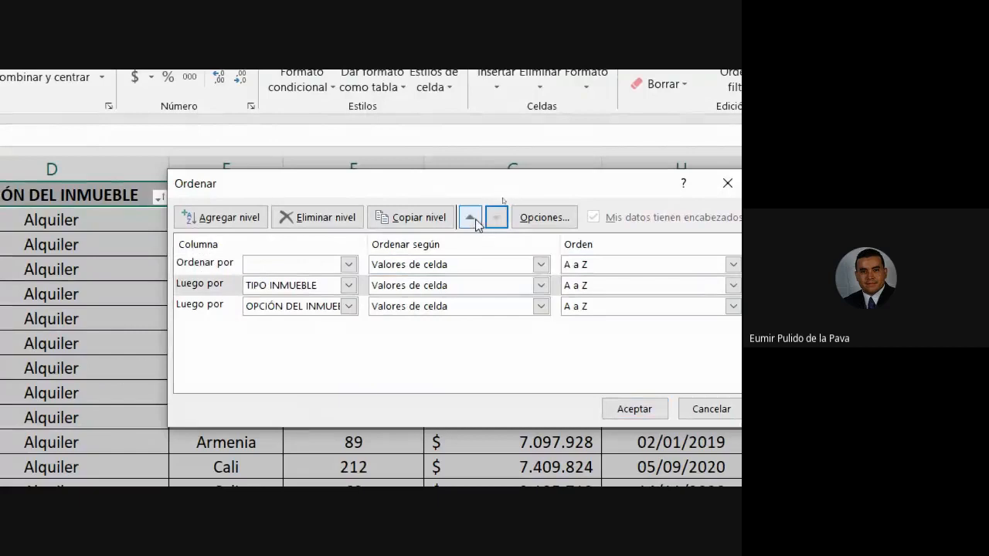
# Set CIUDAD as the third sort level after TIPO INMUEBLE and OPCIÓN DEL INMUEBLE, A to Z, apply the sort, and highlight the first records in columns C to E.
pyautogui.click(470, 217)
pyautogui.click(203, 305)
pyautogui.click(470, 217)
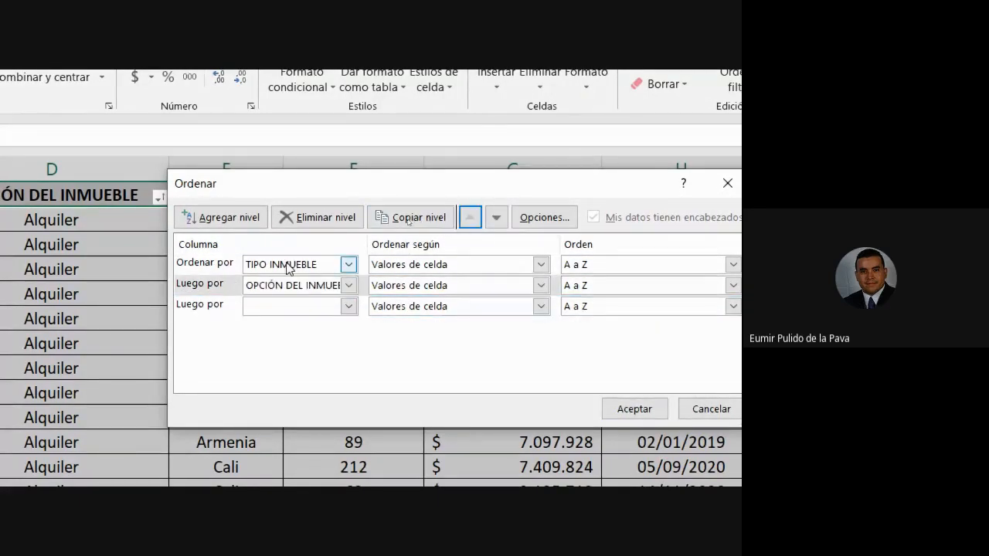
pyautogui.click(301, 313)
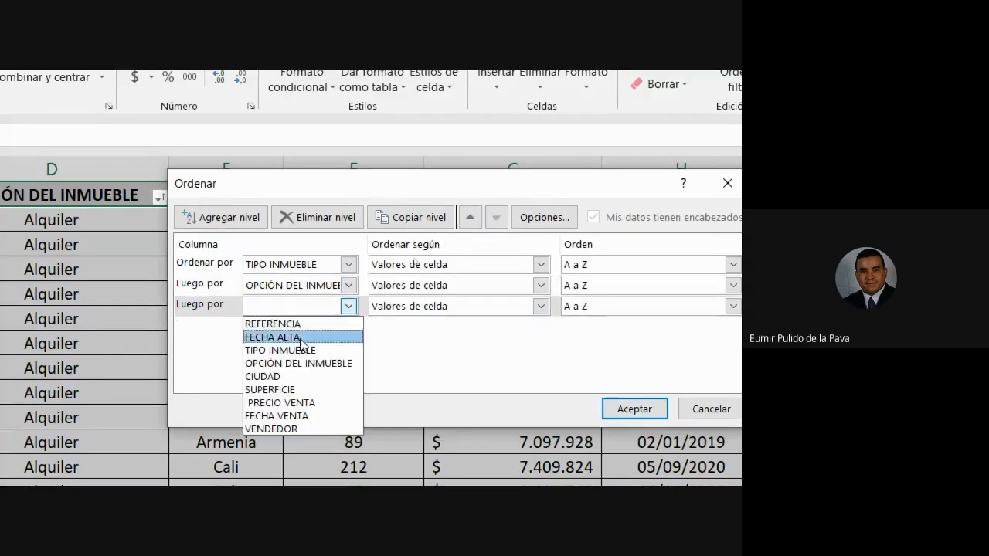
pyautogui.click(288, 376)
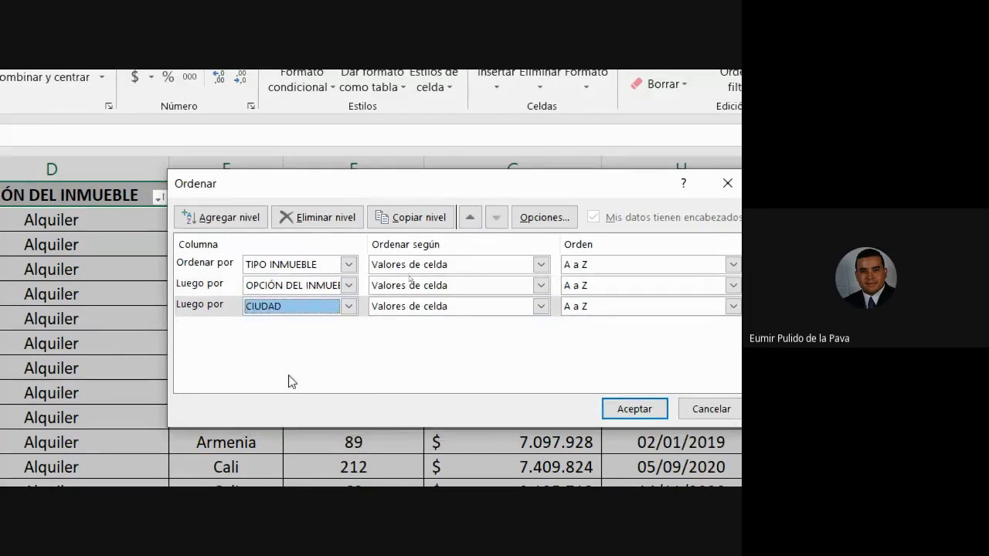
pyautogui.click(634, 409)
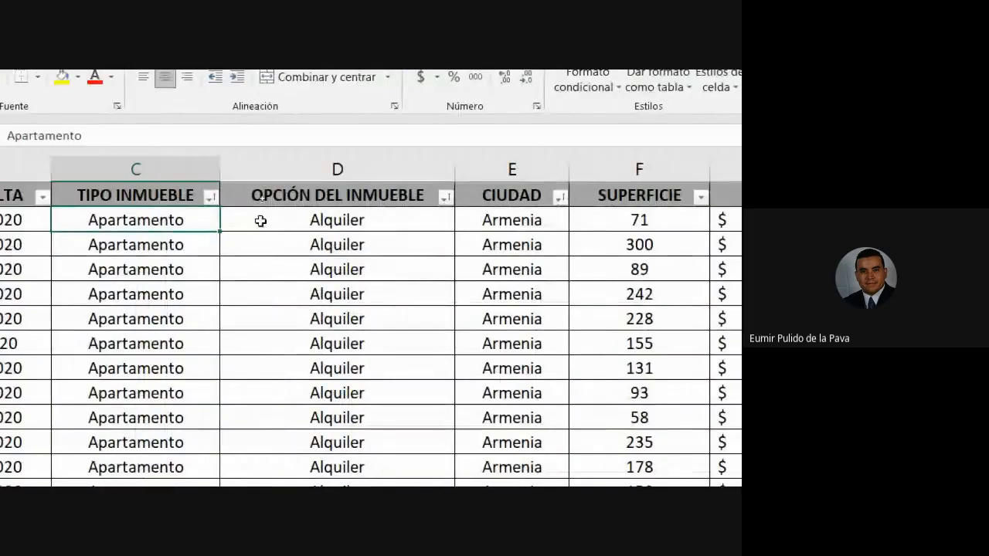
pyautogui.moveTo(260, 199); pyautogui.dragTo(505, 413)
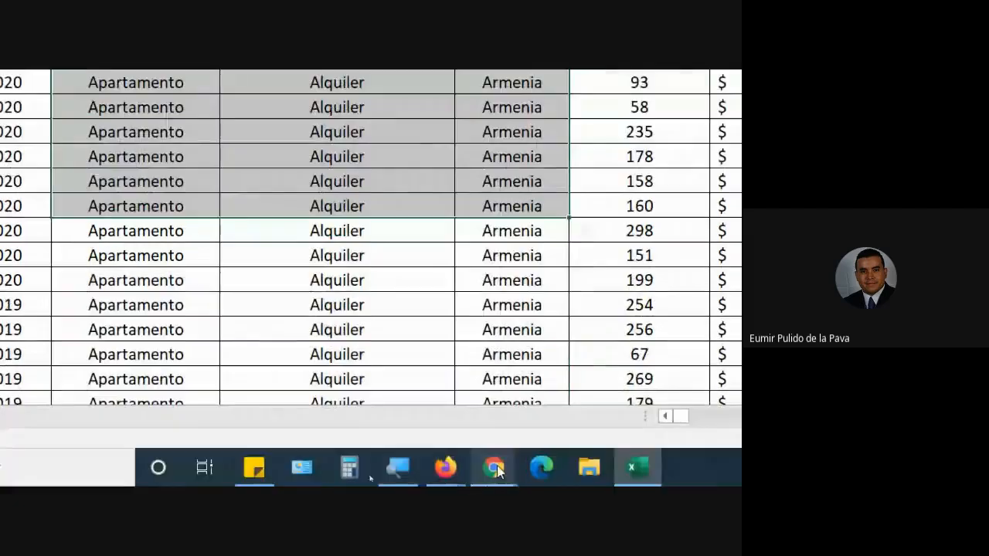
# Return the Magnifier view to 100% and minimize its control window.
pyautogui.click(397, 467)
pyautogui.click(337, 395)
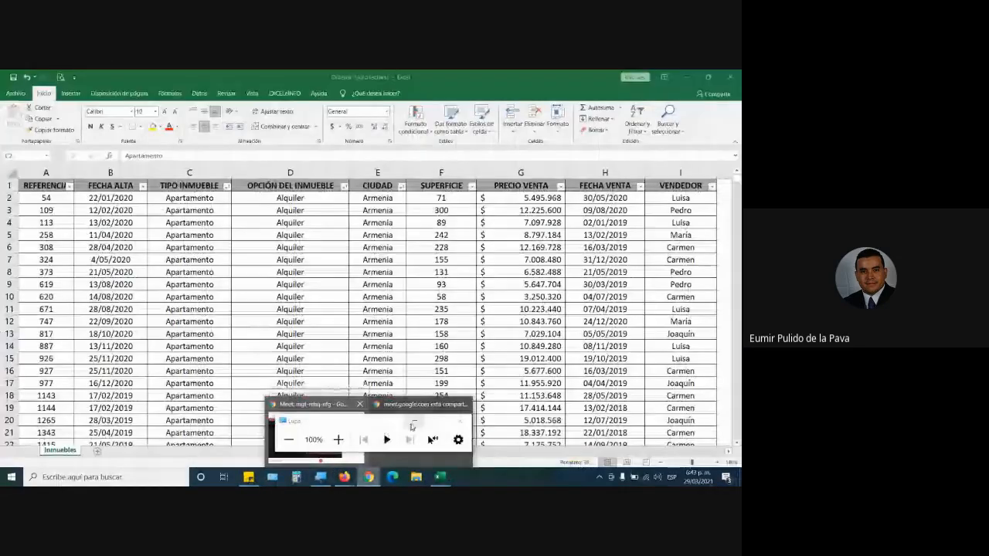
pyautogui.click(414, 422)
# Switch to the Google Meet call, admit the participant asking to join, and return to the property table in Excel.
pyautogui.click(369, 476)
pyautogui.click(332, 450)
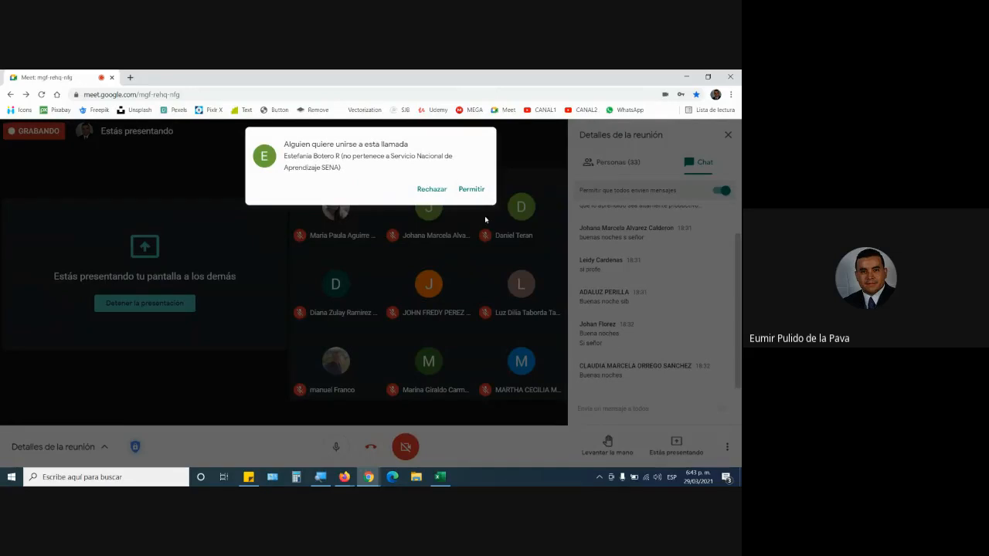
pyautogui.click(468, 189)
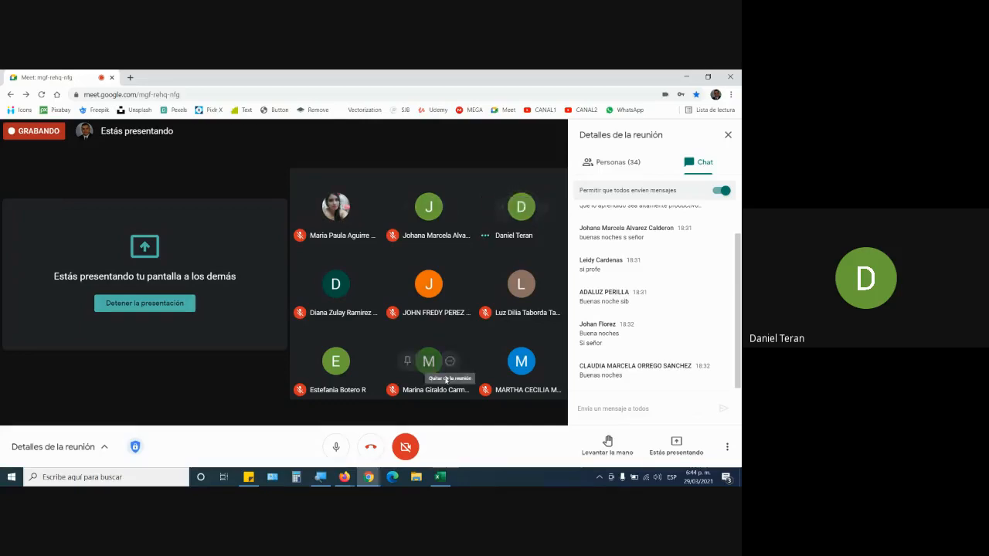
pyautogui.click(440, 477)
pyautogui.click(324, 261)
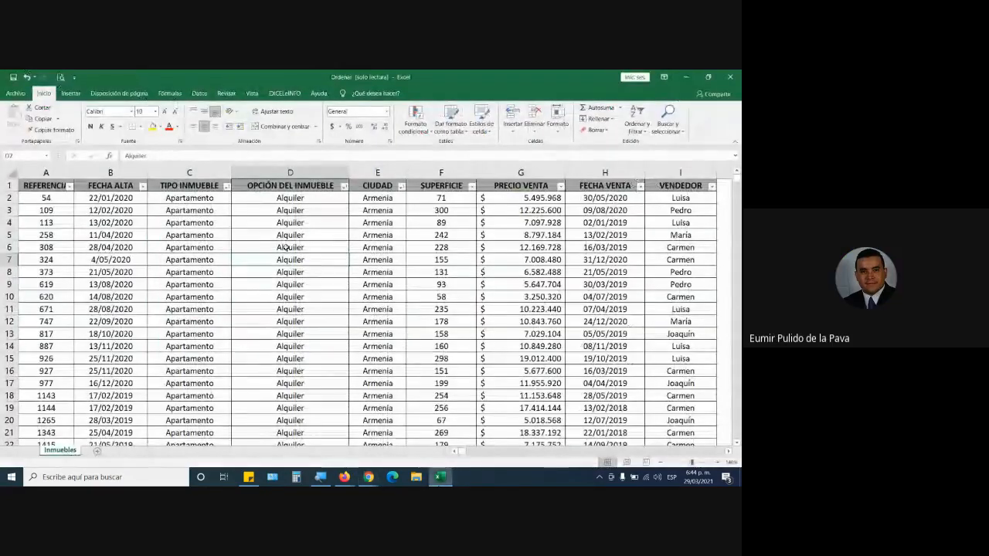
# Highlight columns C to E together, and then TIPO INMUEBLE, OPCIÓN DEL INMUEBLE and CIUDAD one by one to show the sort hierarchy.
pyautogui.moveTo(192, 173); pyautogui.dragTo(378, 173)
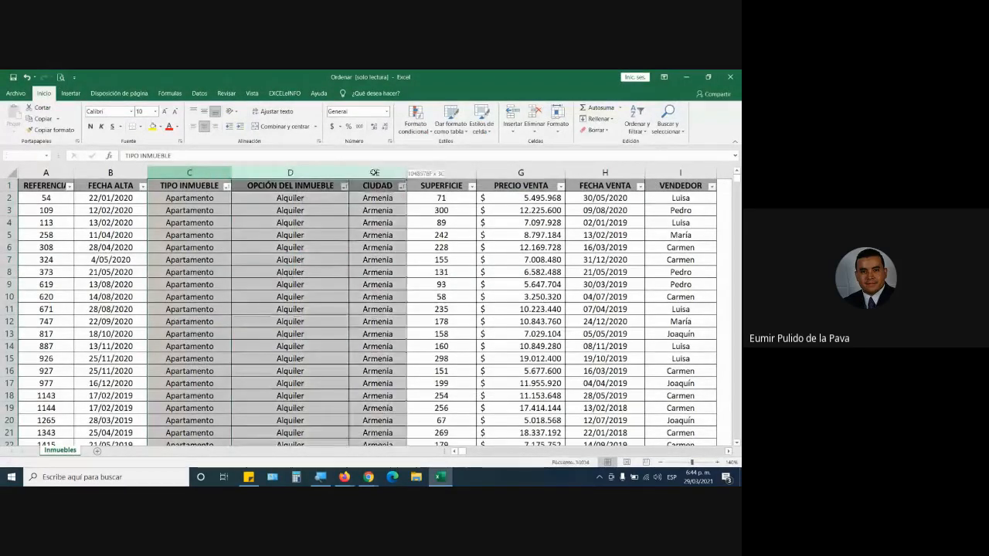
pyautogui.click(189, 173)
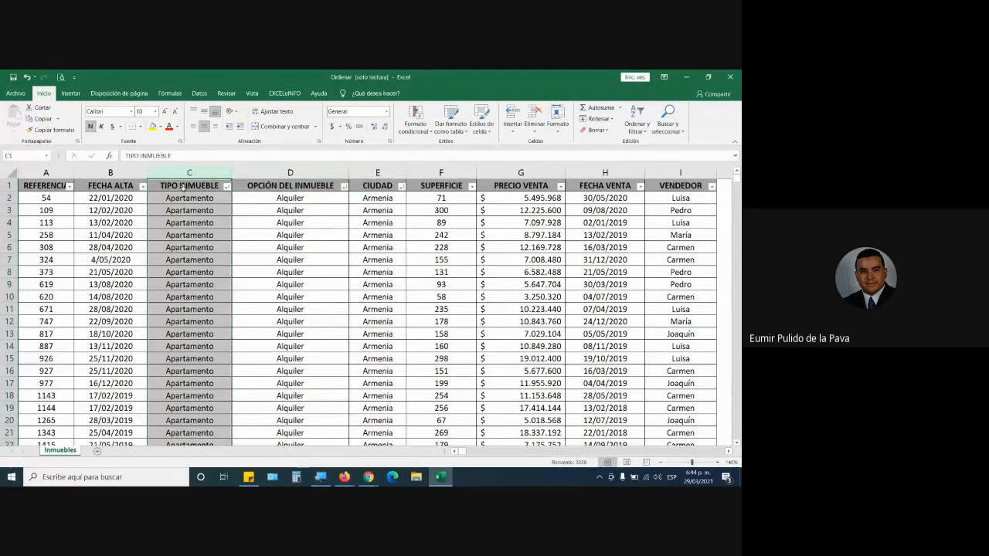
pyautogui.click(299, 172)
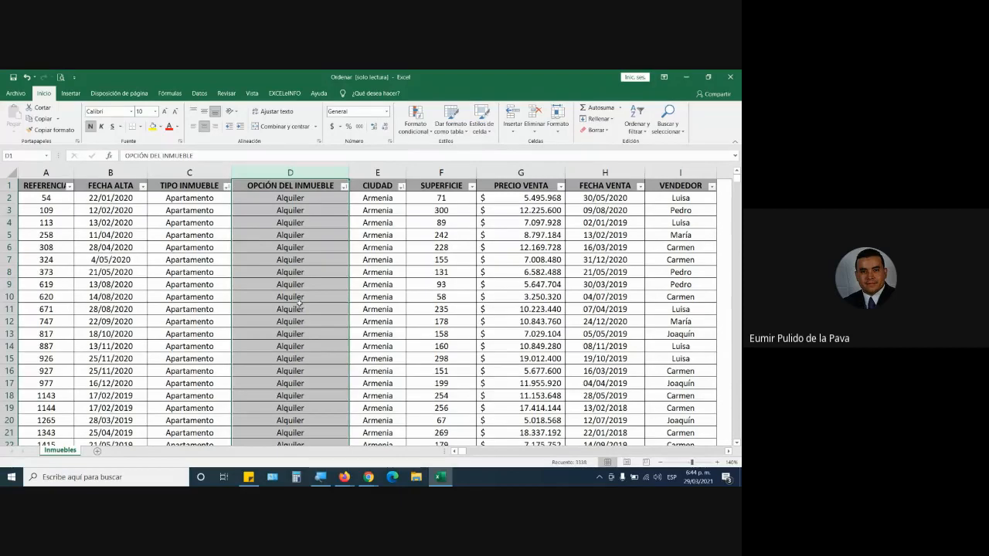
pyautogui.click(374, 185)
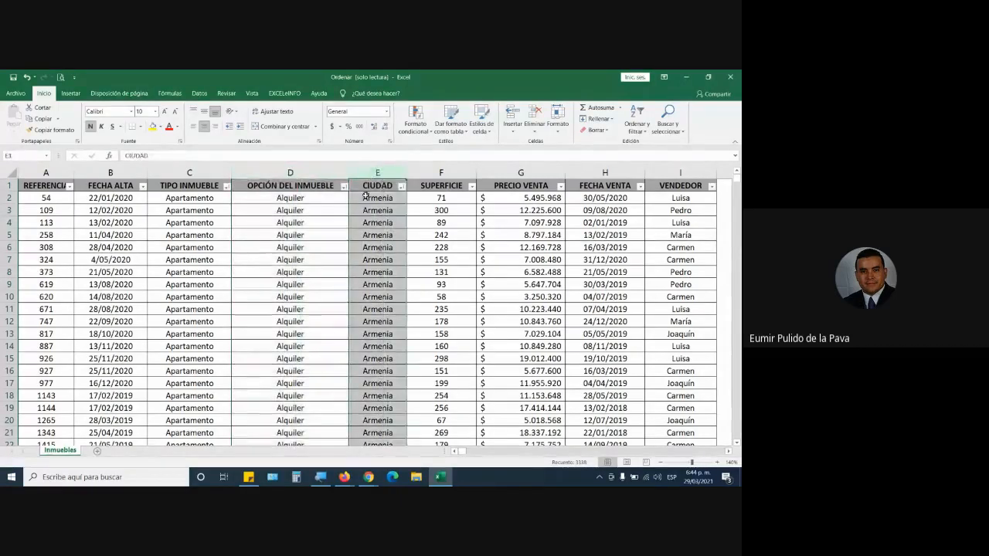
# Point out the sorted CIUDAD cells E2 to E7 one by one, and the first FECHA ALTA cell.
pyautogui.click(375, 199)
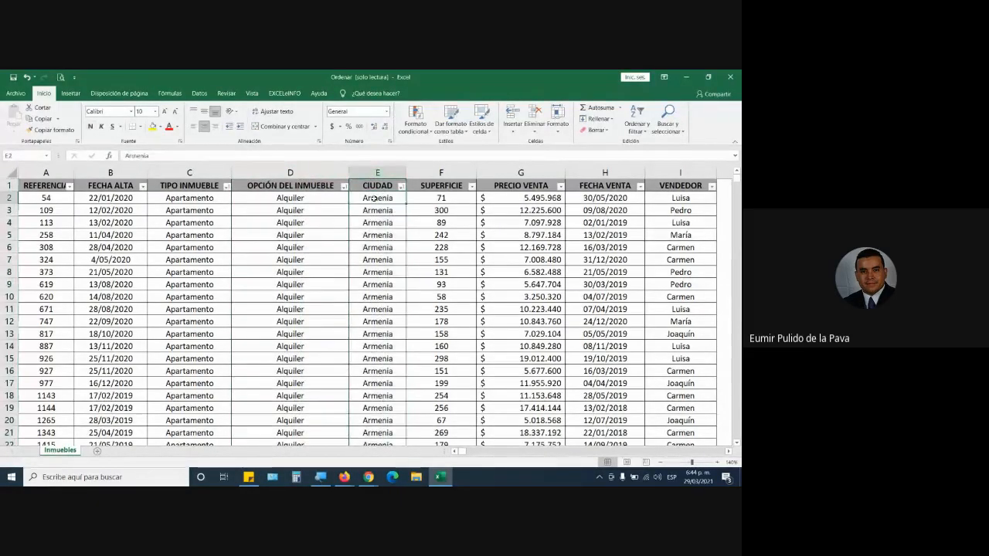
pyautogui.click(386, 209)
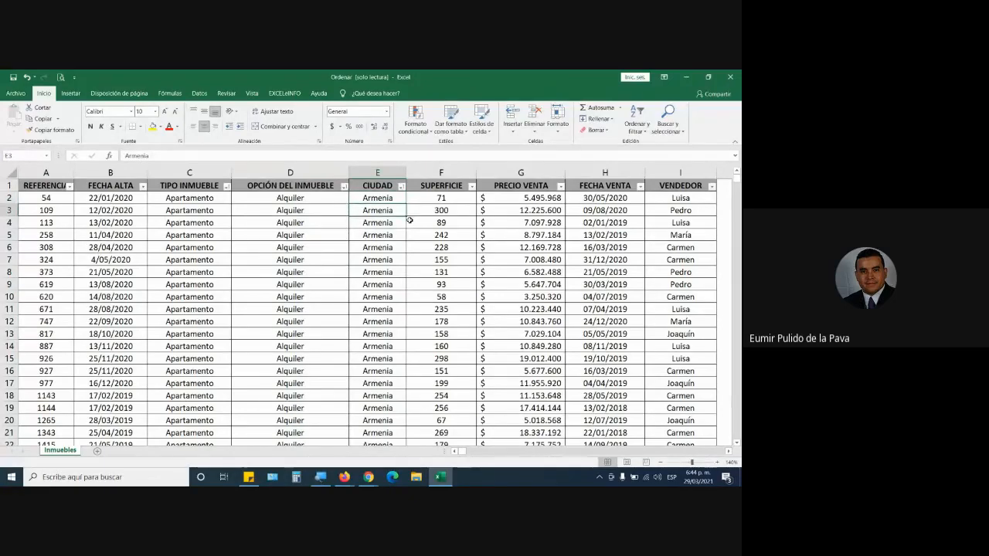
pyautogui.click(387, 223)
pyautogui.click(390, 235)
pyautogui.click(390, 247)
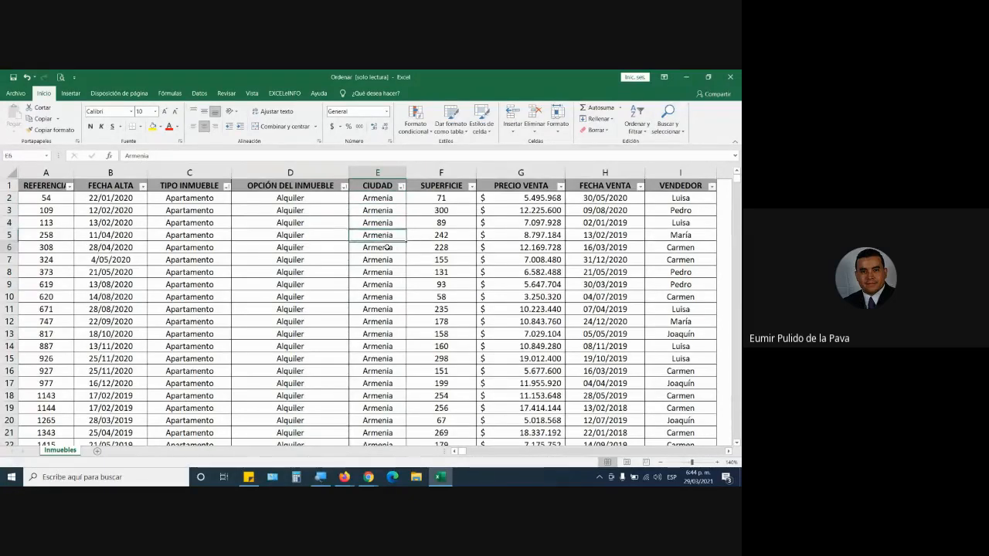
pyautogui.click(390, 260)
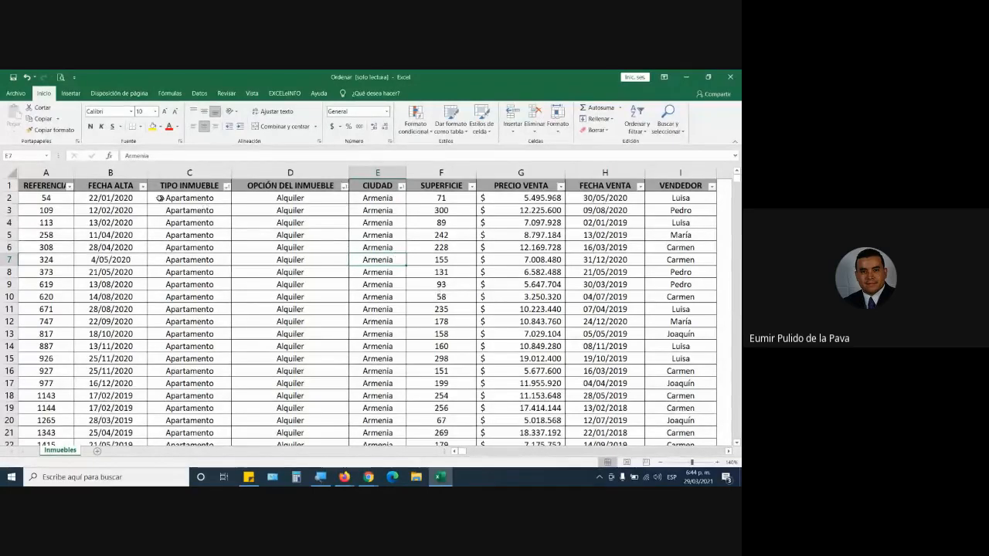
pyautogui.click(129, 198)
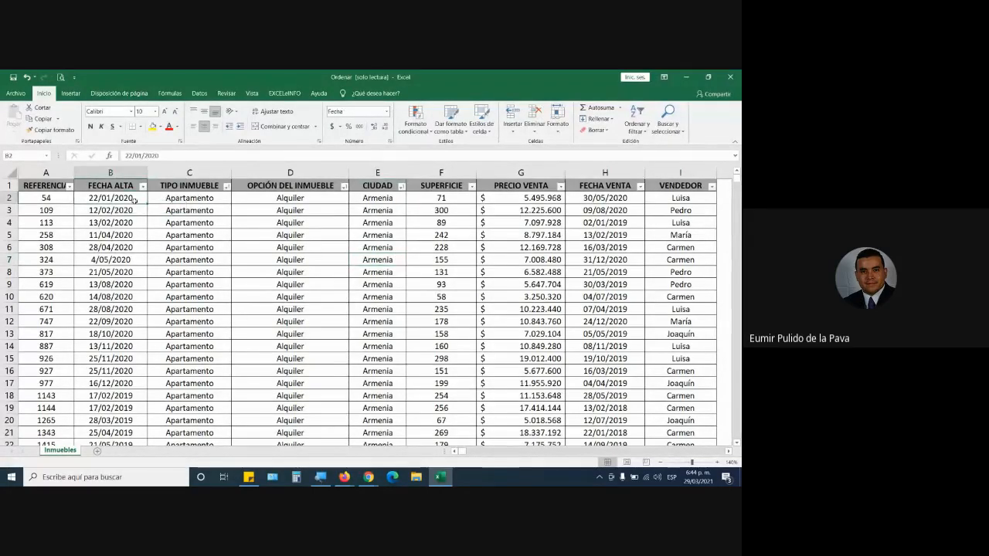
# Highlight the first Apartamento, Alquiler and Armenia records from C2 to E20, and go to where the city changes to Cali.
pyautogui.moveTo(166, 197); pyautogui.dragTo(393, 372)
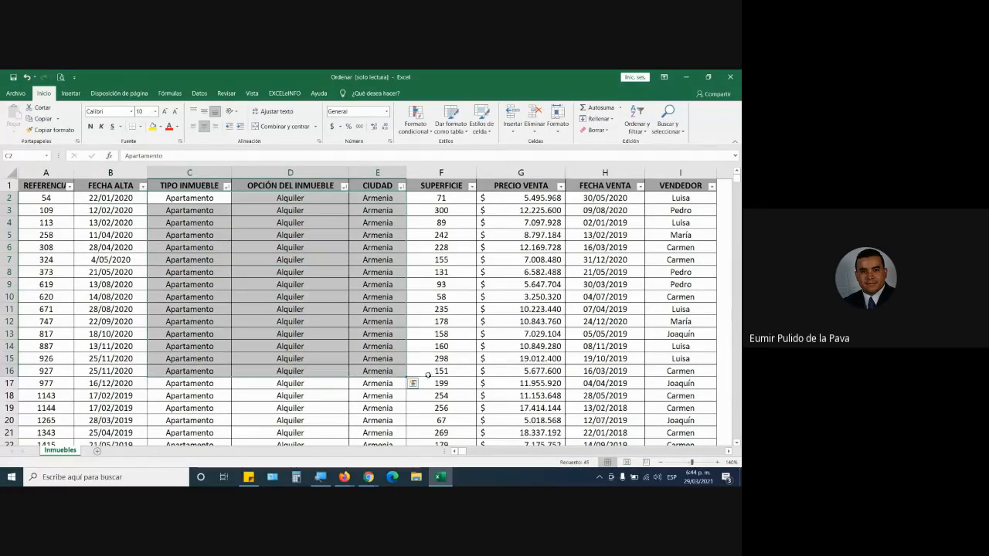
pyautogui.moveTo(185, 194); pyautogui.dragTo(381, 419)
pyautogui.scroll(-8, 408, 411)
pyautogui.scroll(-7, 407, 410)
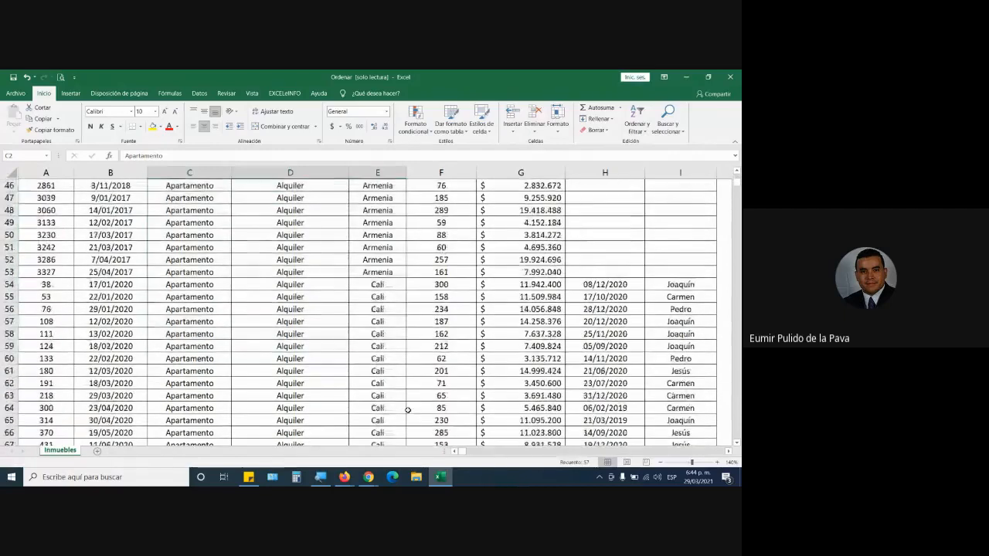
# Highlight the Cali records in C54 to E64, and return to the table's start to highlight columns A to I.
pyautogui.moveTo(190, 284); pyautogui.dragTo(379, 409)
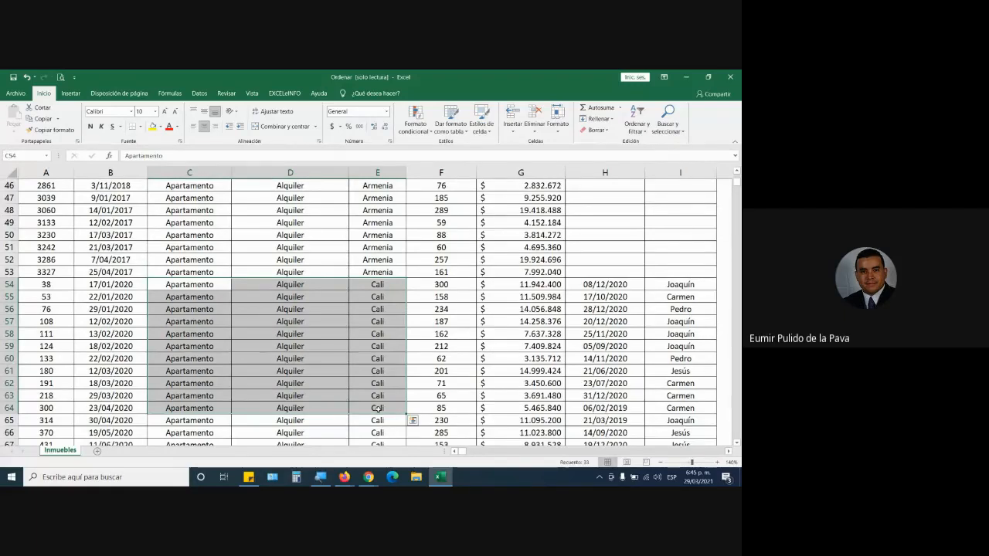
pyautogui.scroll(-5, 379, 409)
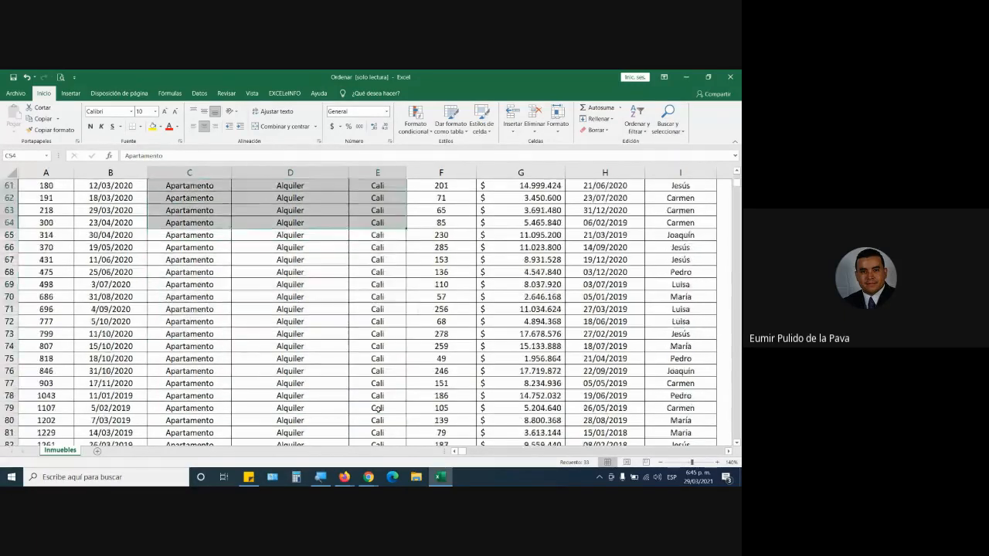
pyautogui.scroll(20, 379, 409)
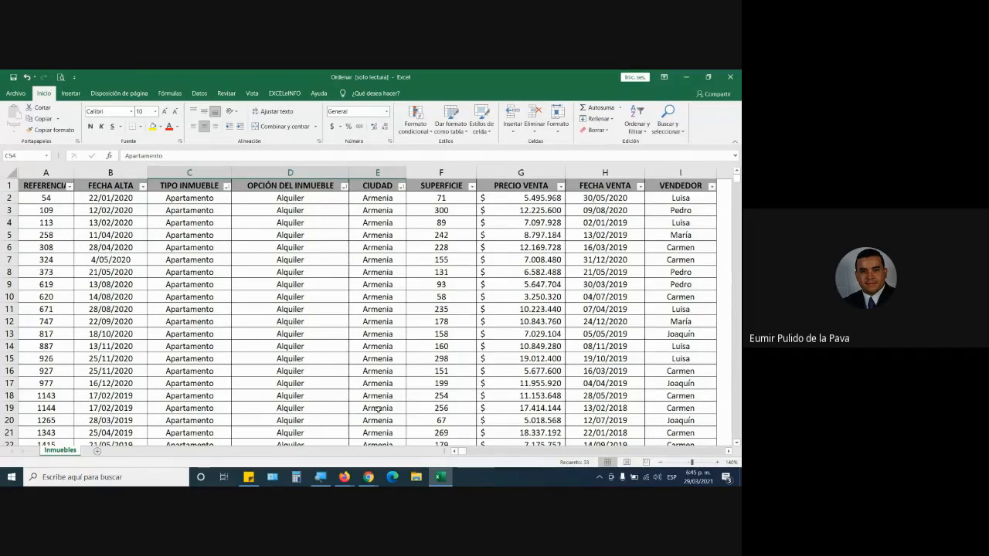
pyautogui.moveTo(48, 172); pyautogui.dragTo(693, 172)
pyautogui.click(423, 271)
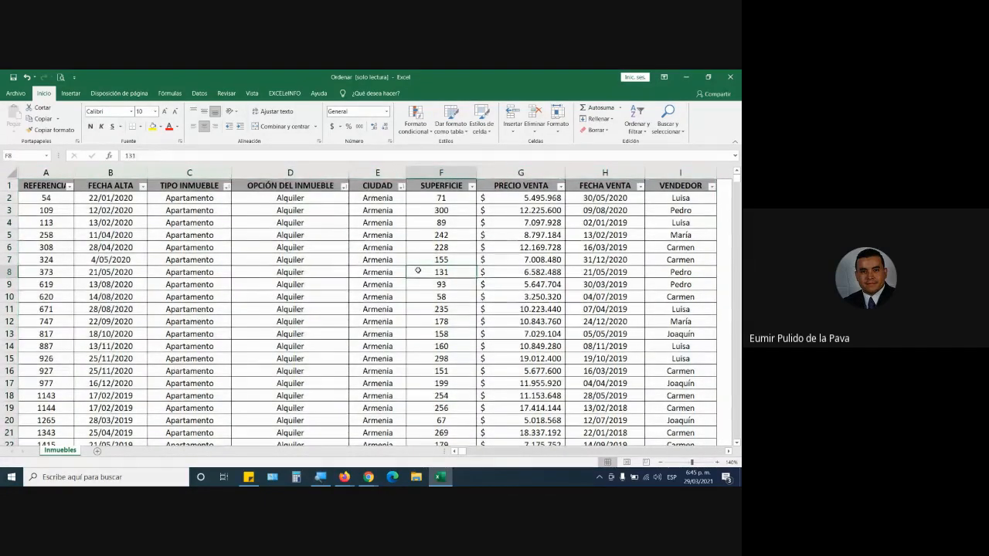
# Check the Google Meet call, switch to Firefox to close the RA01 learning guide PDF, and bring up the course files page.
pyautogui.moveTo(369, 477)
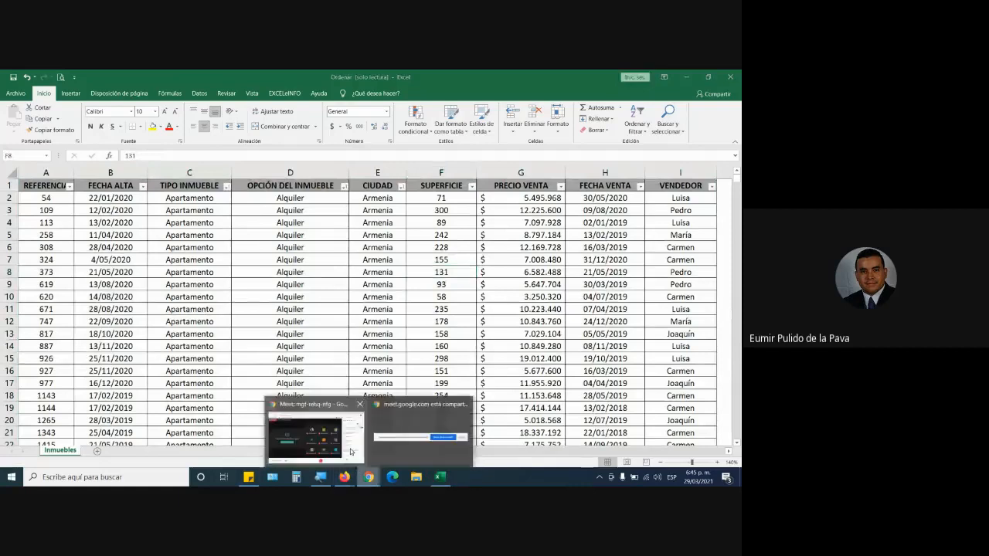
pyautogui.click(349, 451)
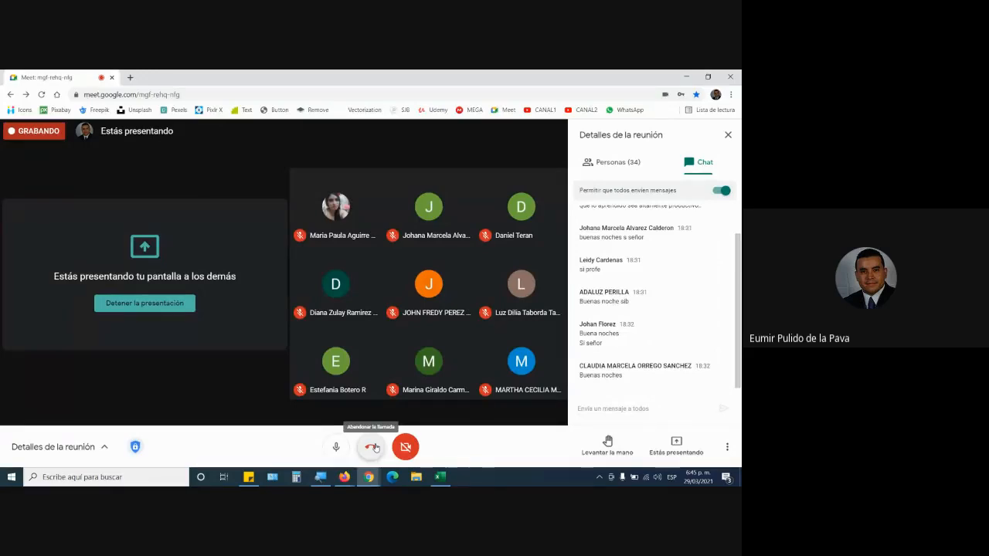
pyautogui.moveTo(344, 477)
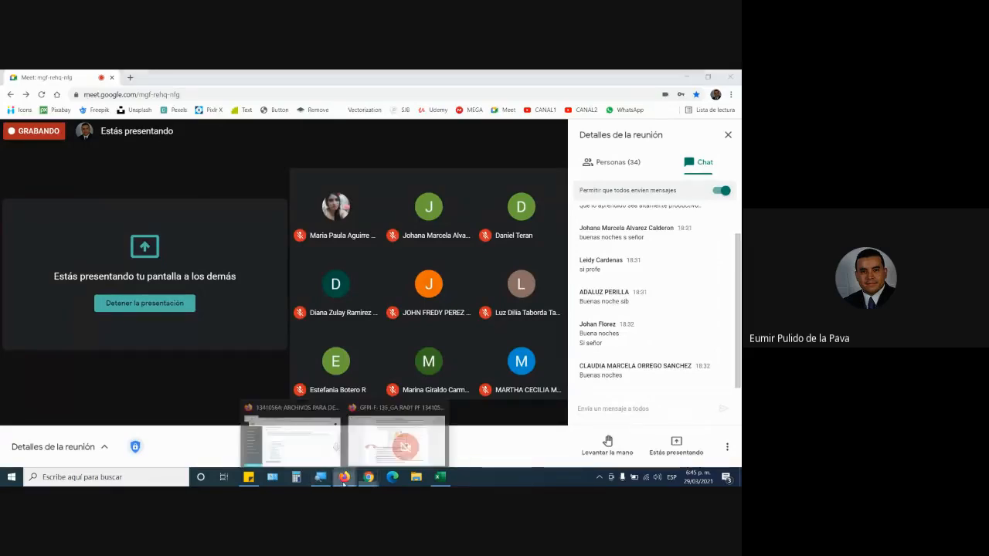
pyautogui.click(367, 457)
pyautogui.scroll(-10, 427, 322)
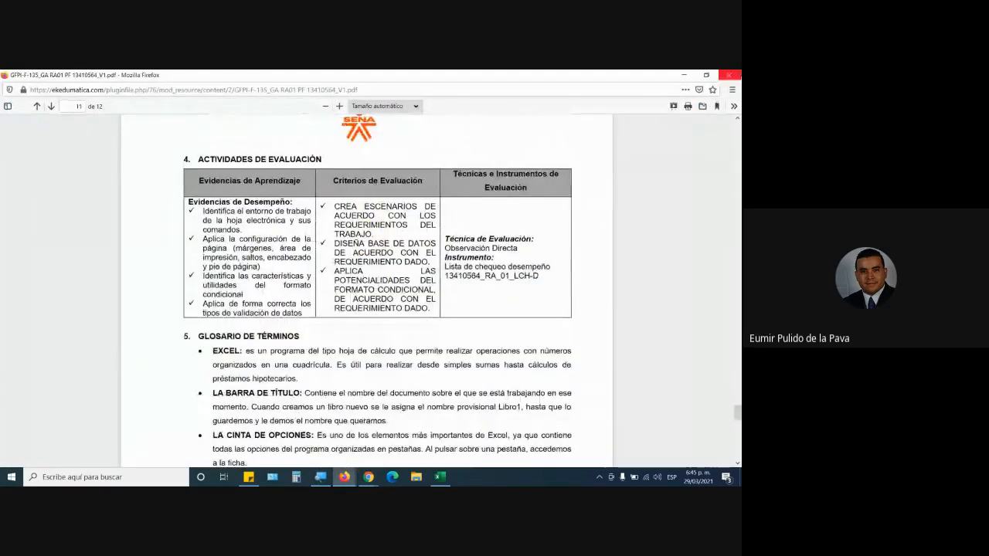
pyautogui.click(728, 75)
pyautogui.click(345, 477)
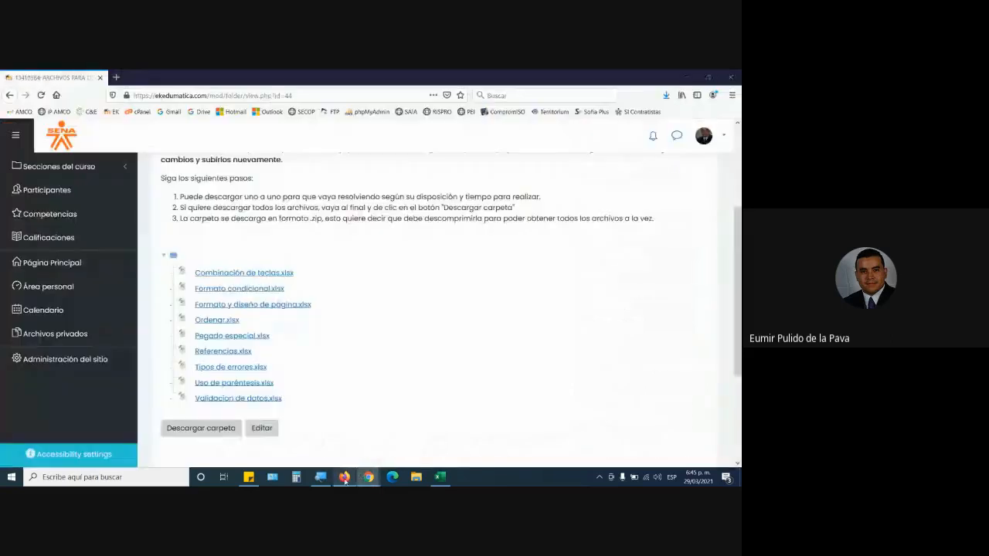
# Open the main page of course 13410564 and view the RA-02 GUÍA DE APRENDIZAJE in a maximized window down to its PRESENTACIÓN section.
pyautogui.scroll(3, 393, 311)
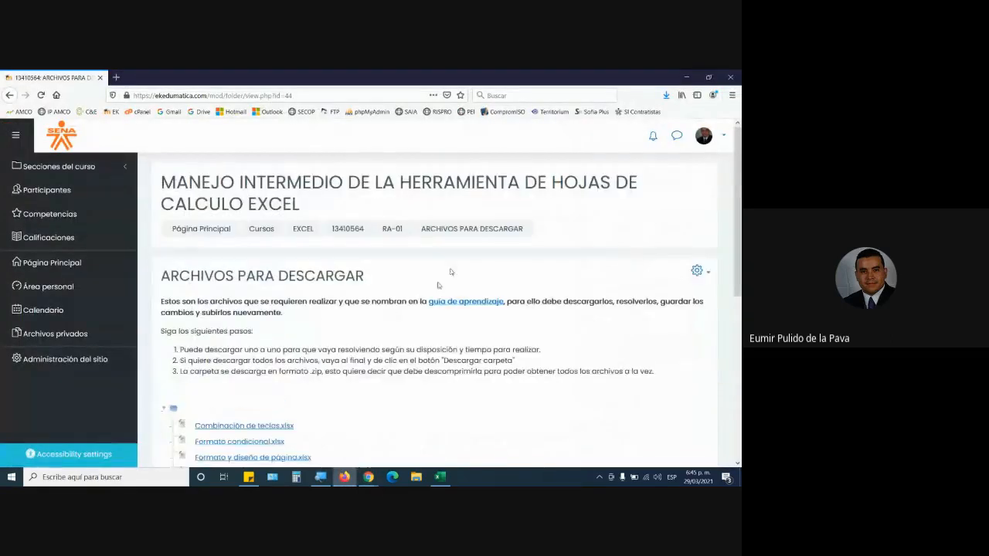
pyautogui.click(345, 231)
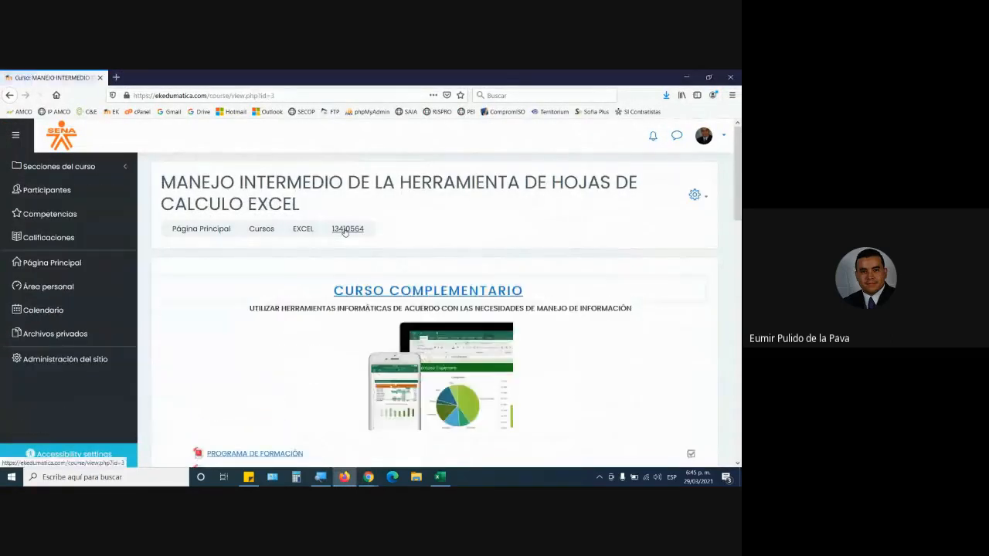
pyautogui.scroll(-10, 386, 276)
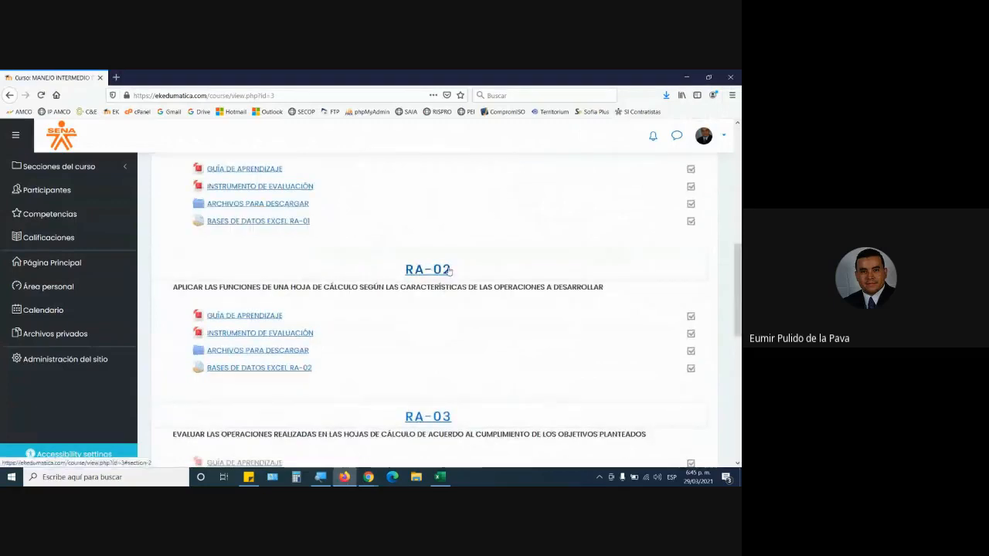
pyautogui.click(255, 317)
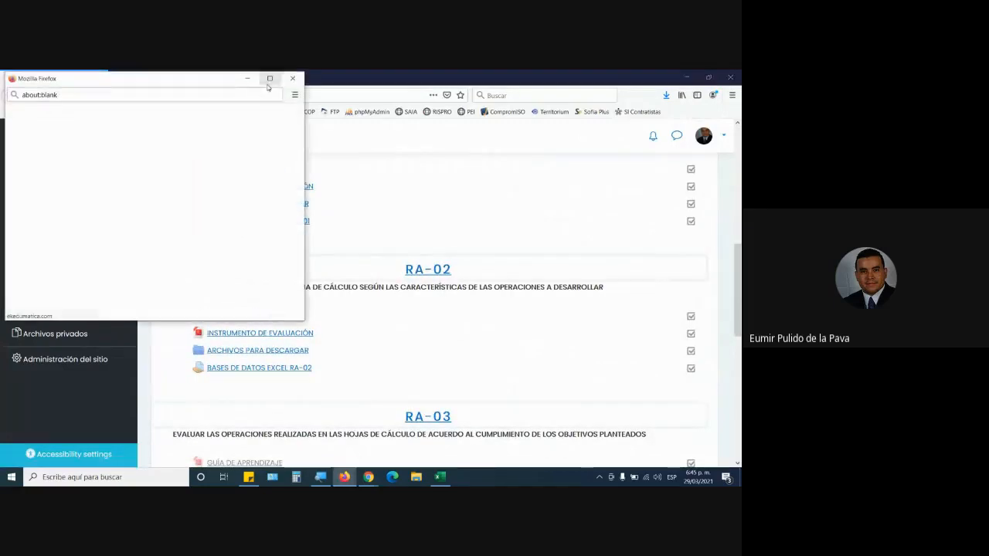
pyautogui.click(269, 78)
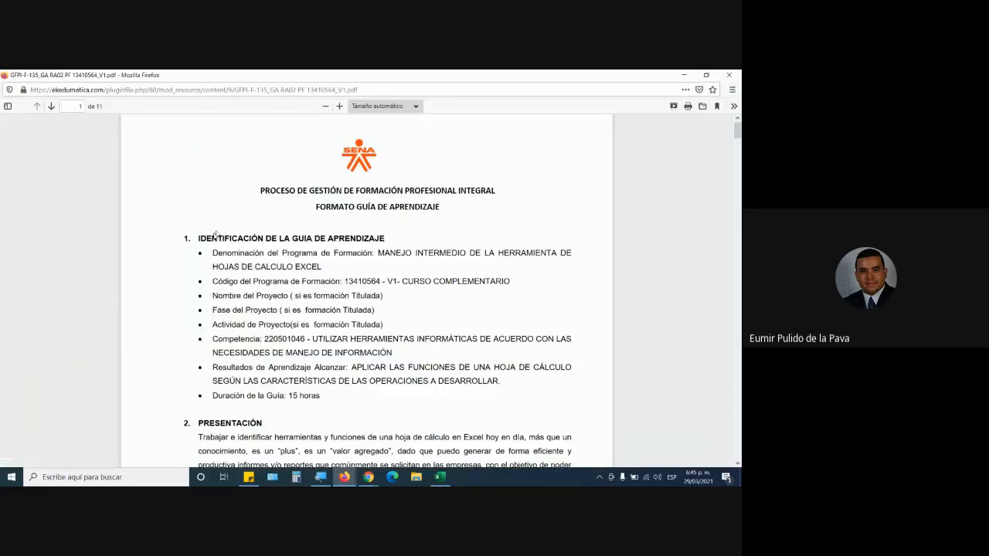
pyautogui.scroll(-5, 352, 244)
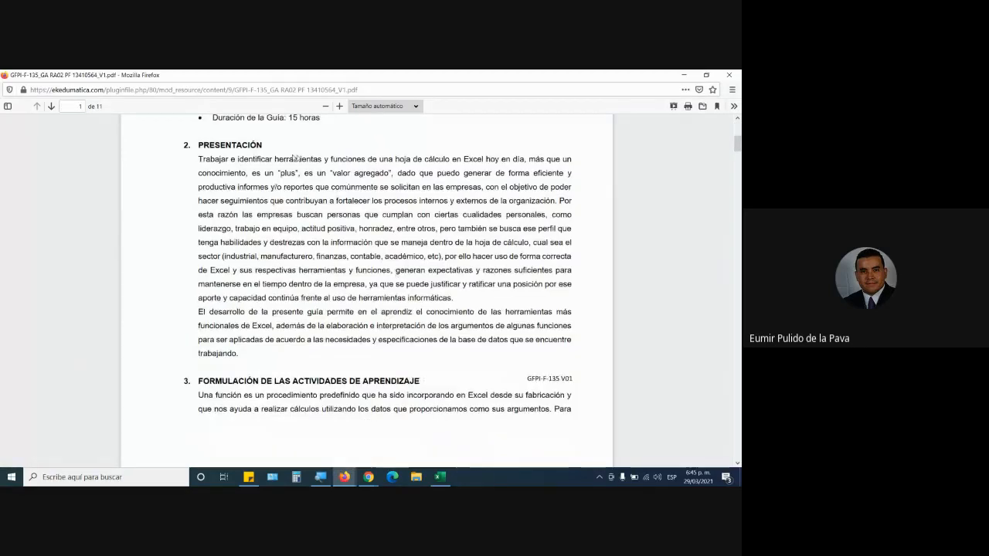
# Review the guide's section 3, FORMULACIÓN DE LAS ACTIVIDADES DE APRENDIZAJE, highlighting its opening sentence about what a function is.
pyautogui.scroll(-5, 454, 262)
pyautogui.scroll(1, 298, 211)
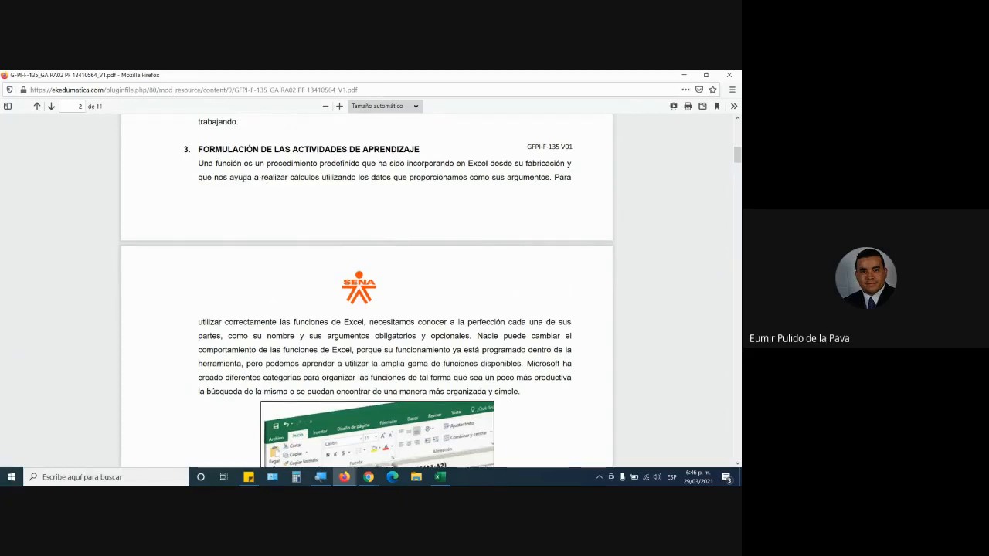
pyautogui.scroll(-3, 261, 190)
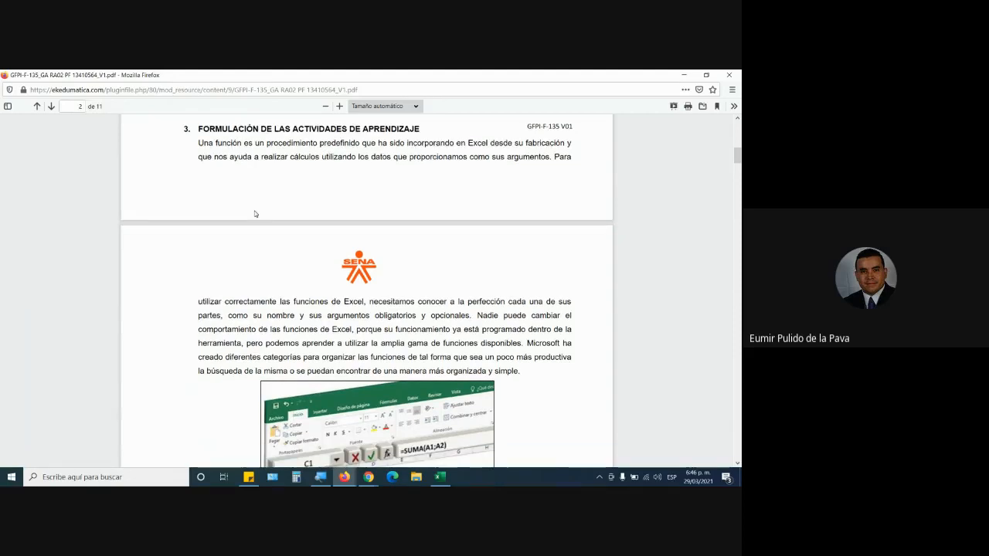
pyautogui.scroll(-4, 267, 223)
pyautogui.scroll(8, 267, 232)
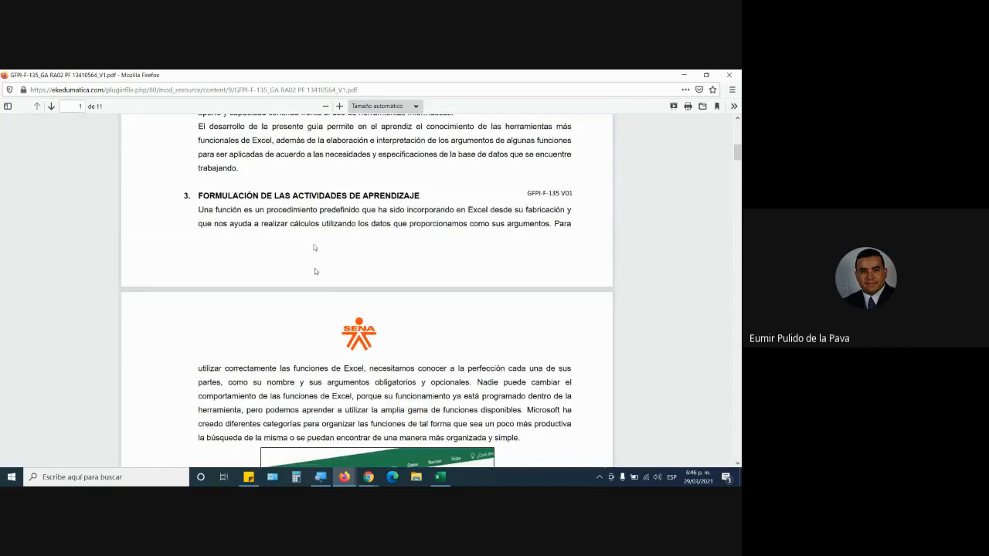
pyautogui.moveTo(228, 209); pyautogui.dragTo(332, 224)
pyautogui.scroll(-7, 466, 336)
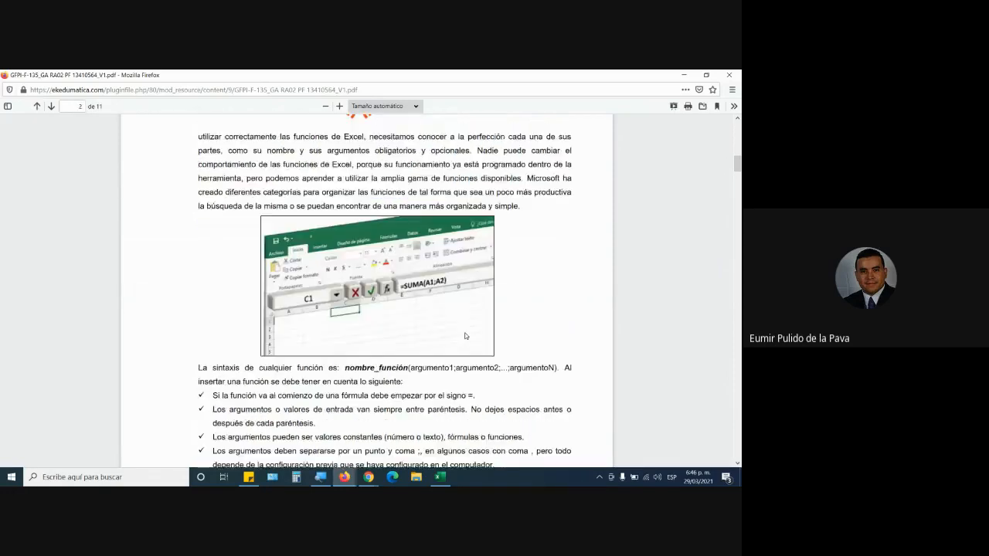
# Highlight the phrase introducing the syntax of any function, and the Funciones de Texto heading on page 2 of the guide.
pyautogui.scroll(-10, 466, 336)
pyautogui.scroll(6, 466, 336)
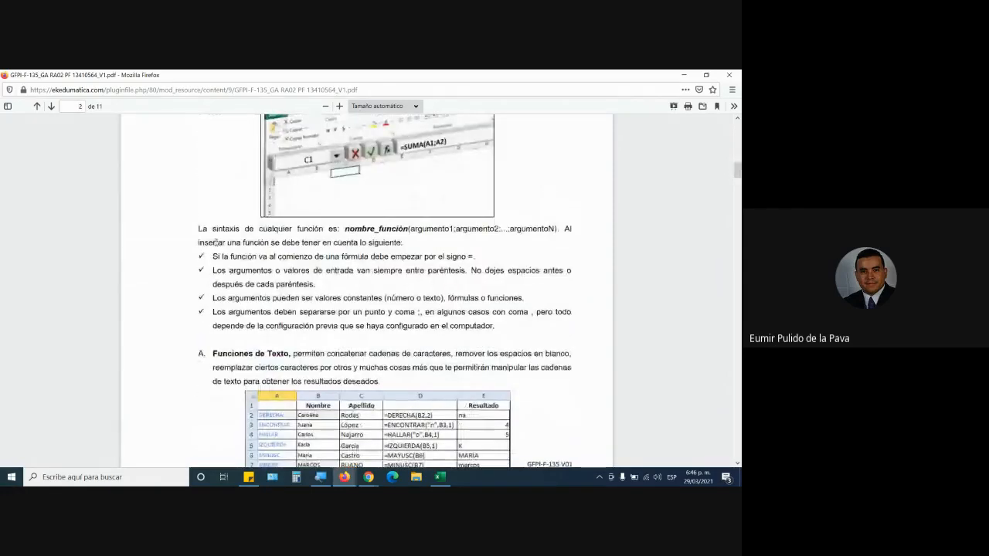
pyautogui.moveTo(198, 229); pyautogui.dragTo(349, 234)
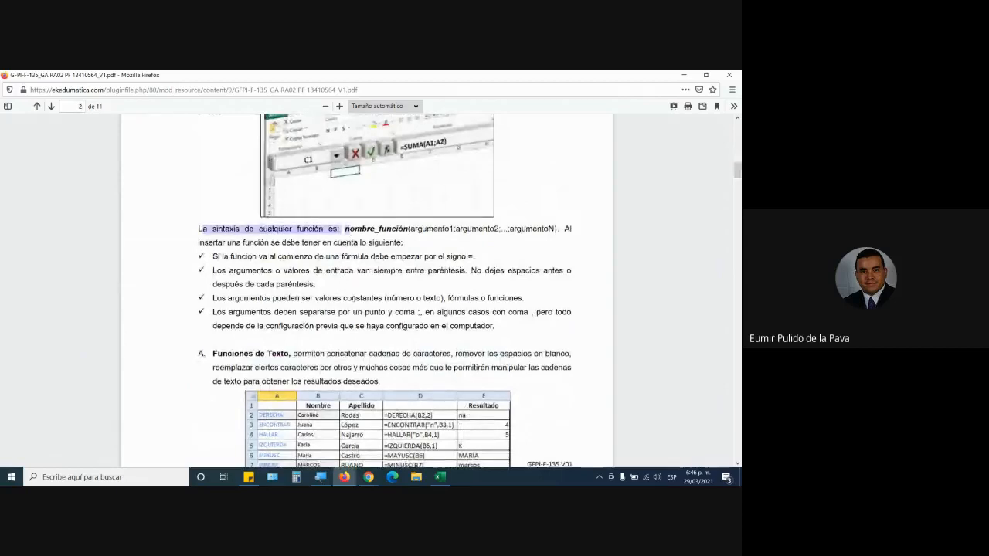
pyautogui.scroll(-5, 397, 313)
pyautogui.moveTo(212, 169); pyautogui.dragTo(289, 168)
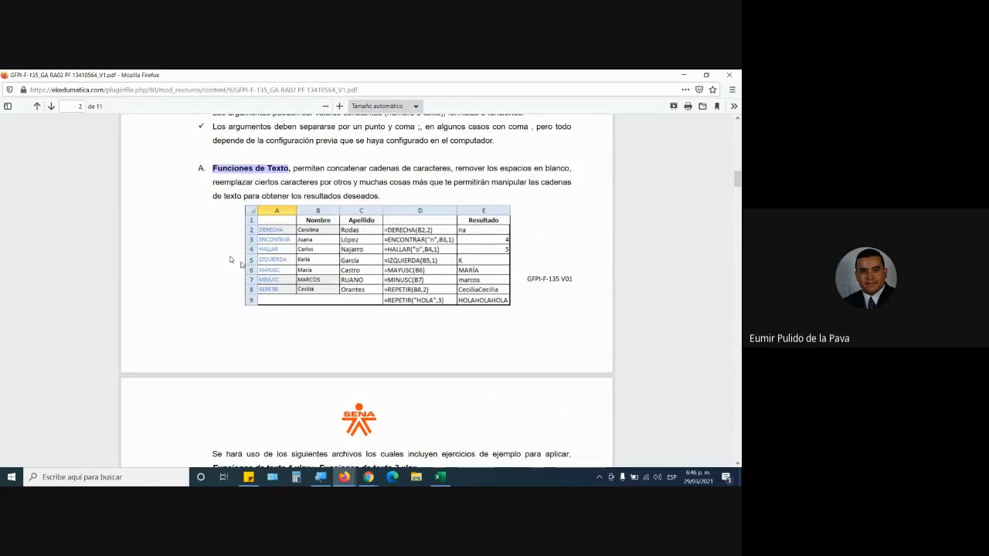
# Switch to the Google Meet call in Chrome, admit the waiting participant, and return to the learning guide in Firefox.
pyautogui.click(369, 477)
pyautogui.click(350, 447)
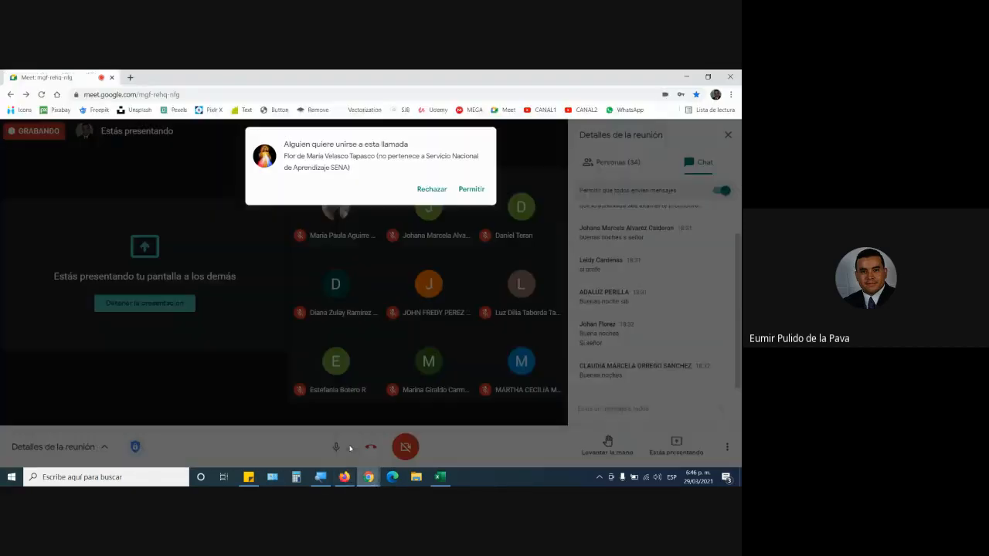
pyautogui.click(472, 189)
pyautogui.hotkey('alt', 'Tab')
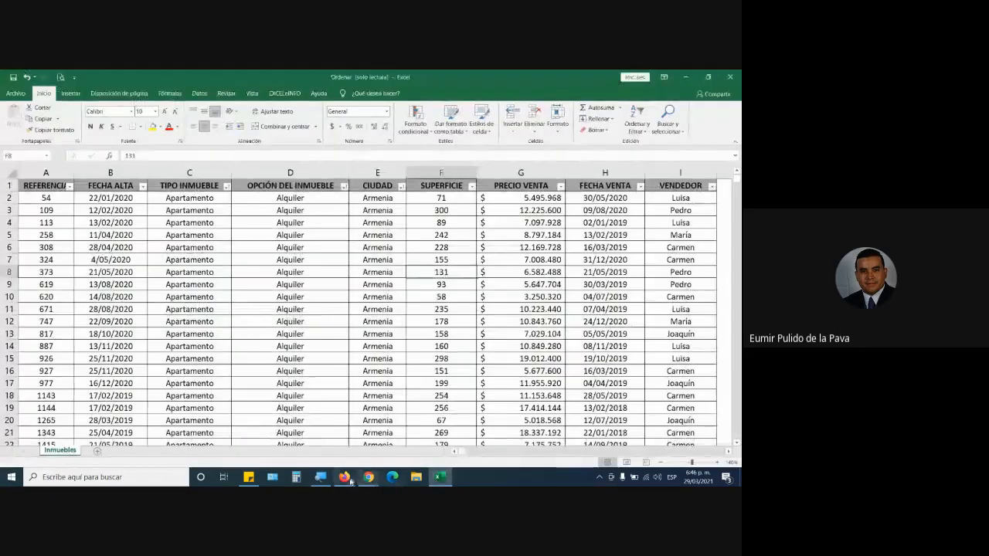
pyautogui.click(345, 476)
# Highlight the example exercises text and the file name Funciones de texto 2.xlsx on page 3 of the guide.
pyautogui.scroll(-5, 410, 380)
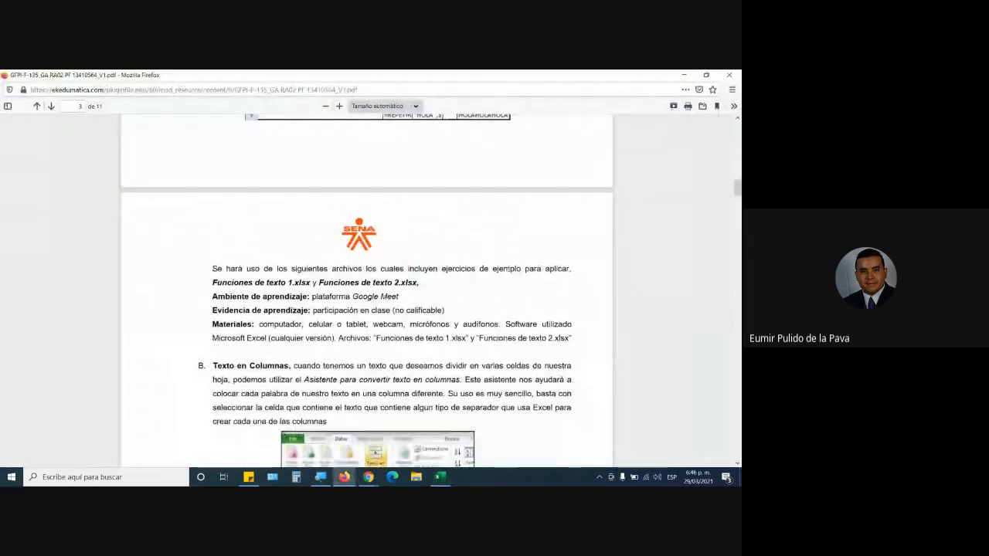
pyautogui.moveTo(508, 268); pyautogui.dragTo(425, 269)
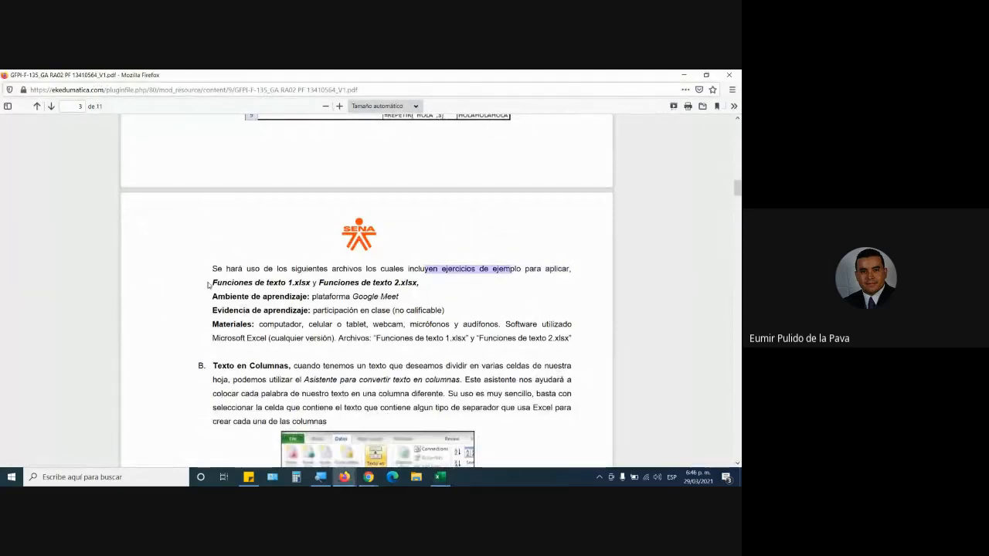
pyautogui.moveTo(208, 284); pyautogui.dragTo(418, 284)
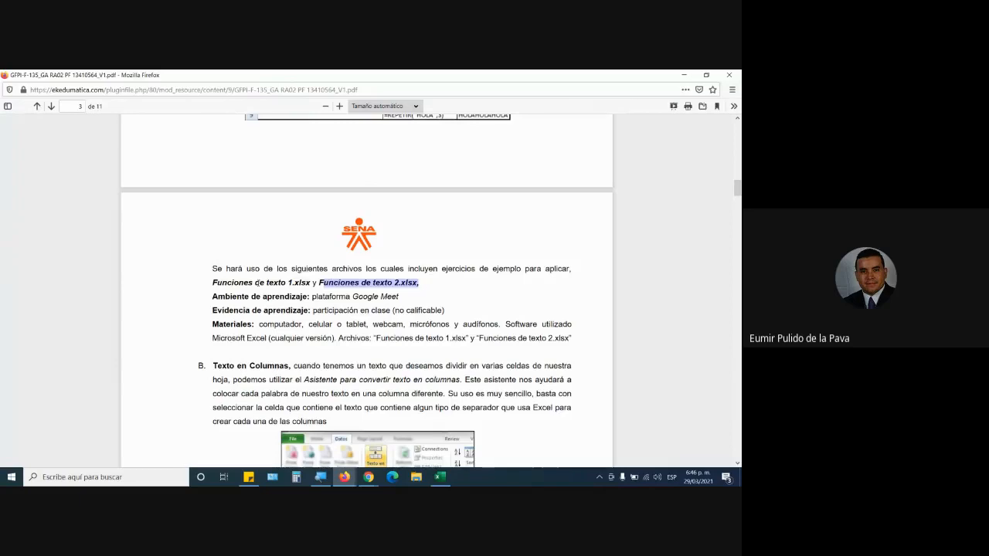
# Switch to Excel to close the Ordenar workbook, and open the RA-02 ARCHIVOS PARA DESCARGAR folder on the course page in Firefox.
pyautogui.click(440, 477)
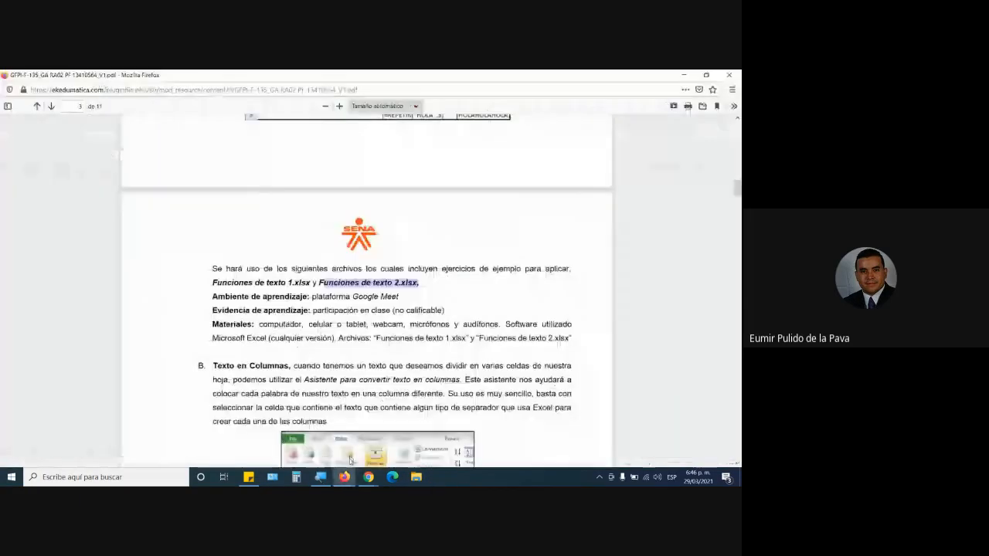
pyautogui.click(344, 478)
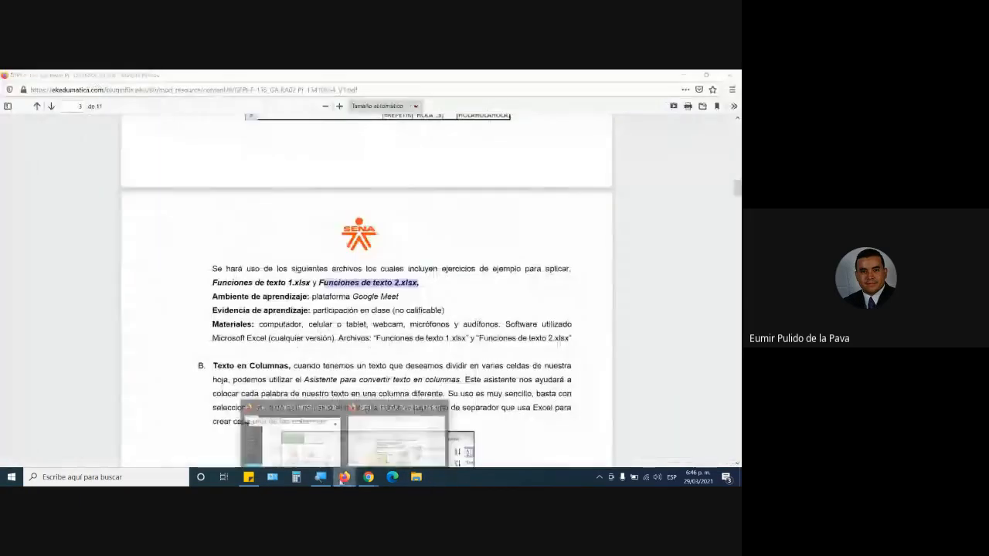
pyautogui.click(313, 442)
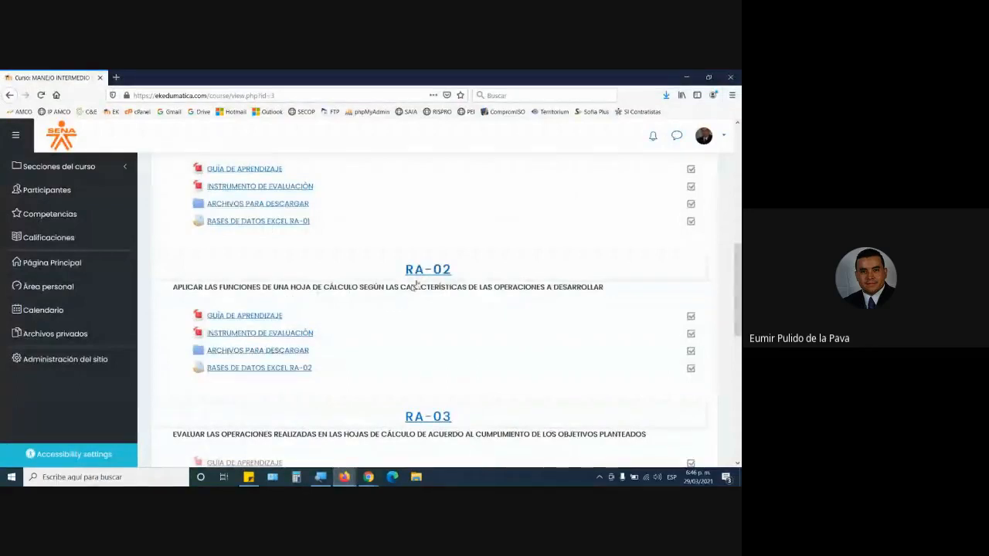
pyautogui.moveTo(390, 272)
pyautogui.mouseDown()
pyautogui.moveTo(461, 280)
pyautogui.moveTo(474, 335)
pyautogui.moveTo(456, 371)
pyautogui.moveTo(396, 276)
pyautogui.mouseUp()
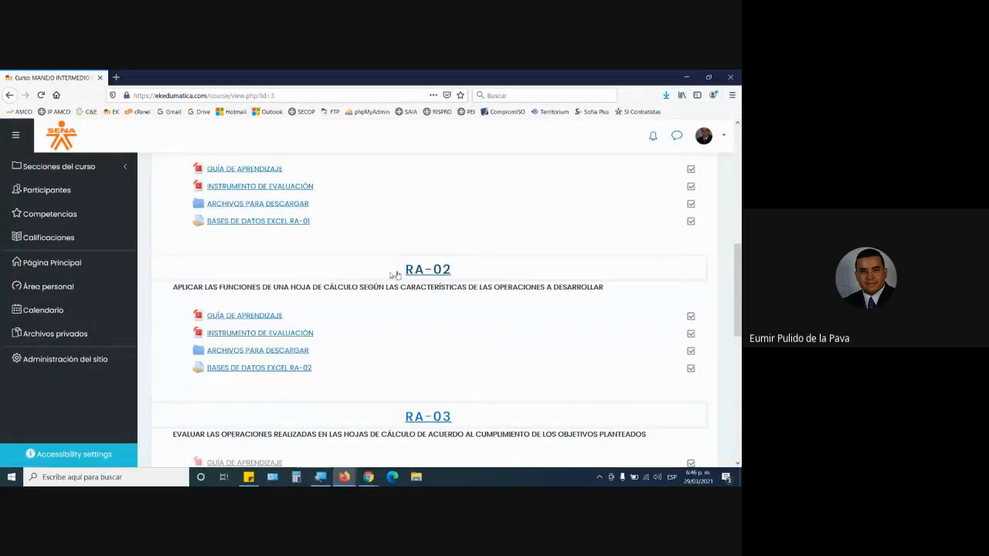
pyautogui.click(290, 352)
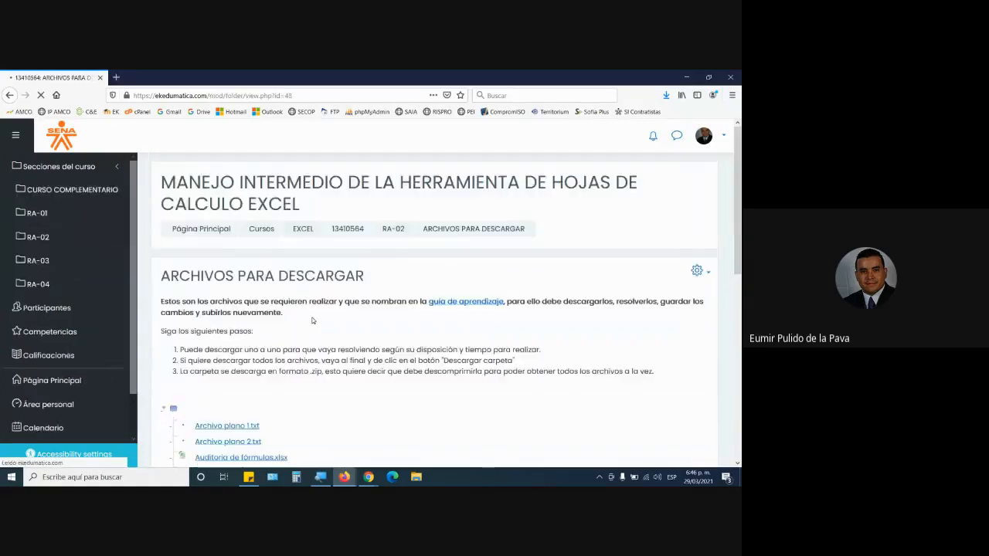
# Open Funciones de texto 1.xlsx from the folder in Excel and enable editing.
pyautogui.scroll(-5, 311, 319)
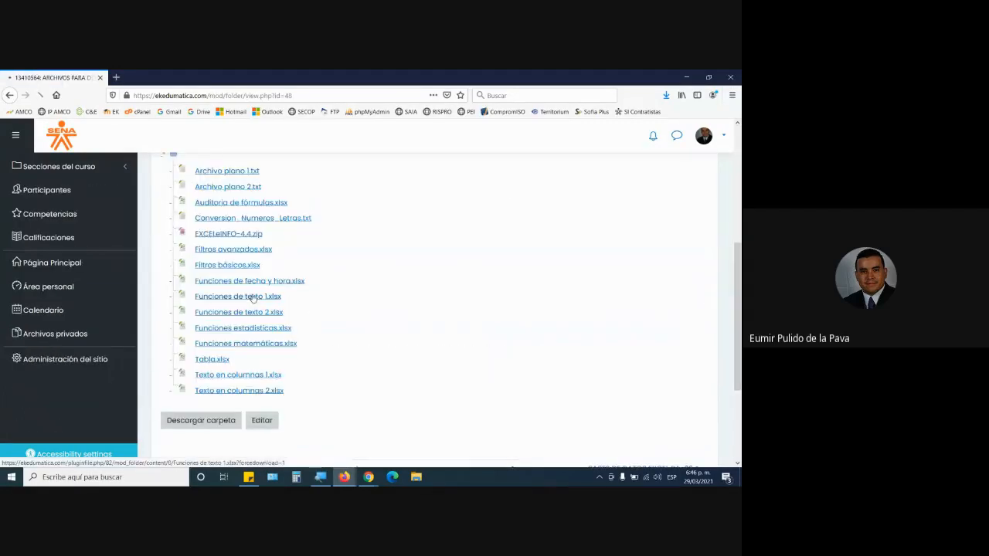
pyautogui.click(253, 296)
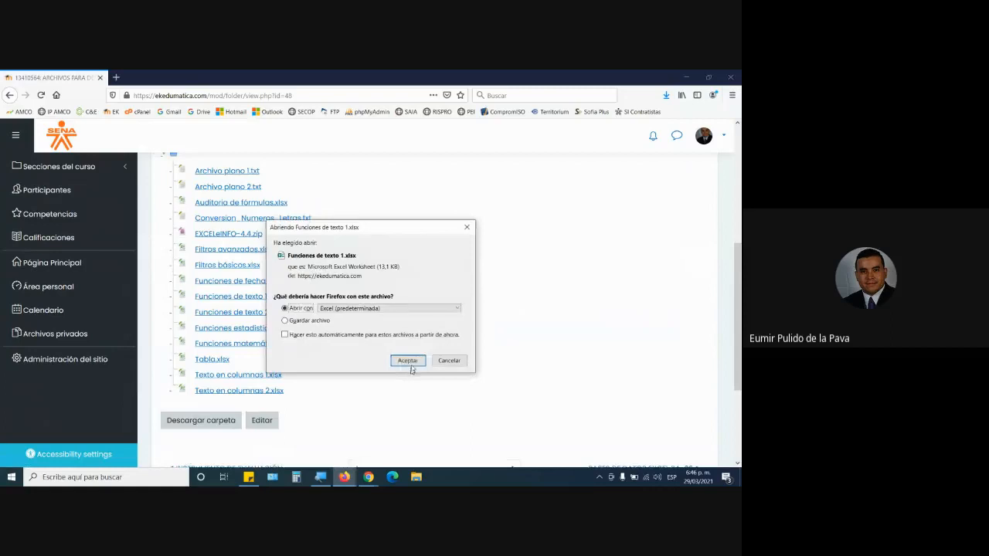
pyautogui.click(407, 360)
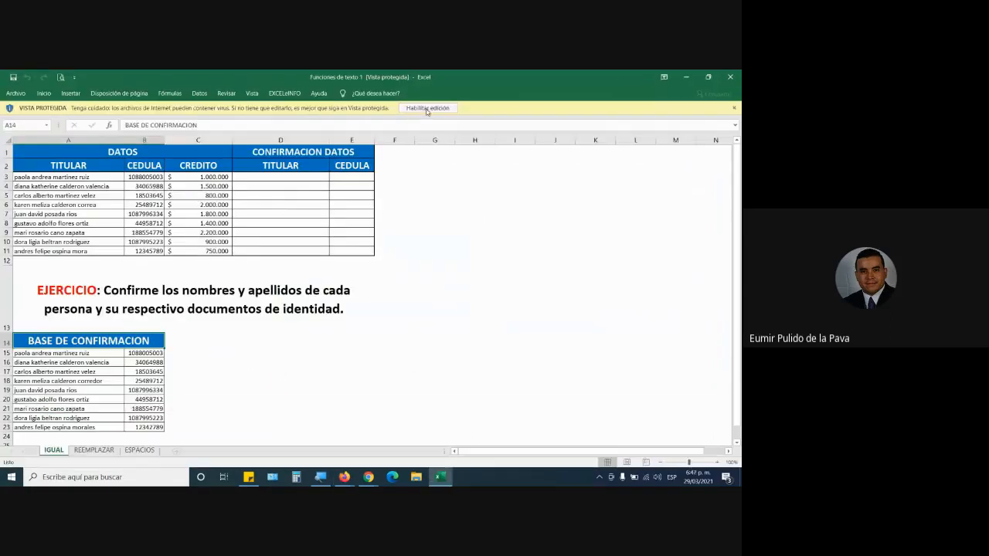
pyautogui.click(425, 108)
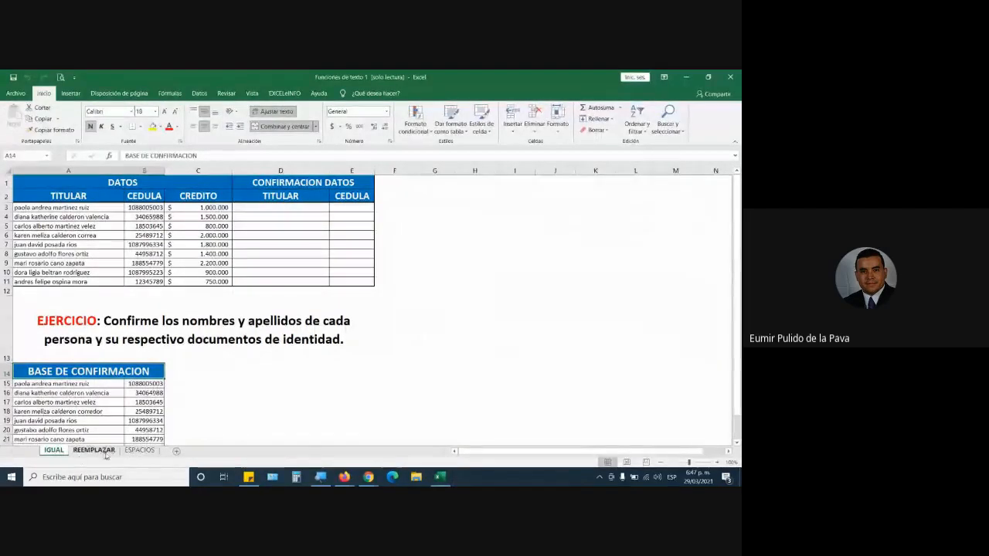
# View the ESPACIOS sheet, and return to the IGUAL sheet to select the EJERCICIO instruction.
pyautogui.click(139, 451)
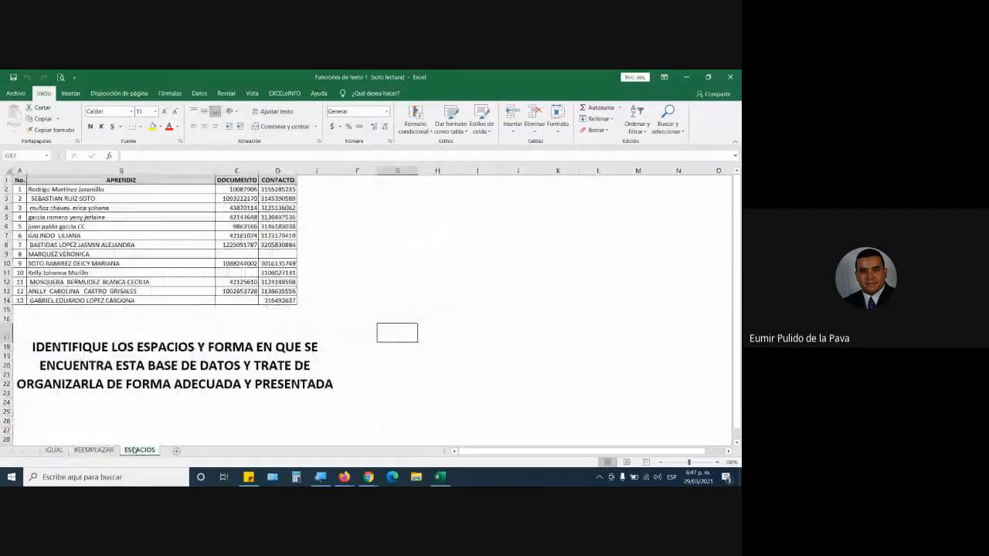
pyautogui.click(54, 450)
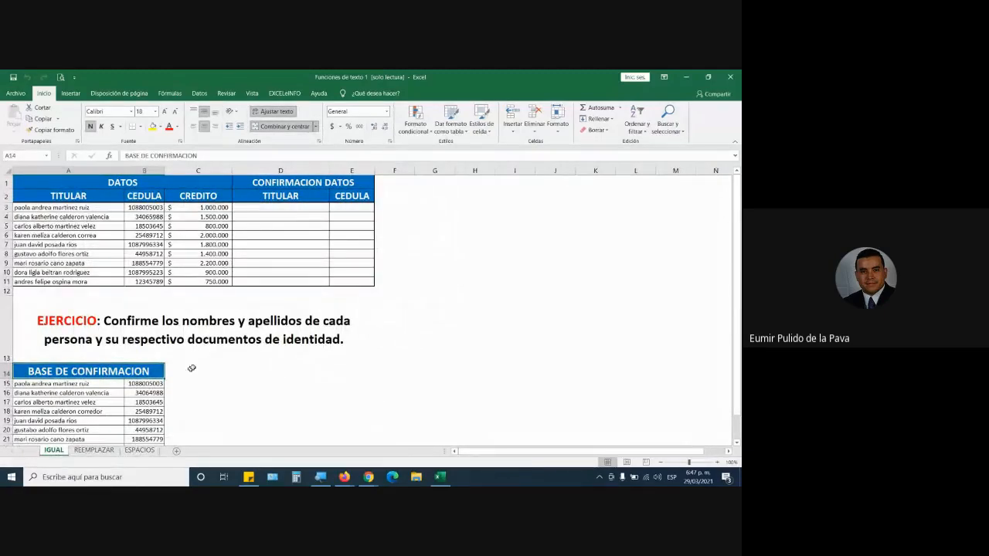
pyautogui.click(141, 337)
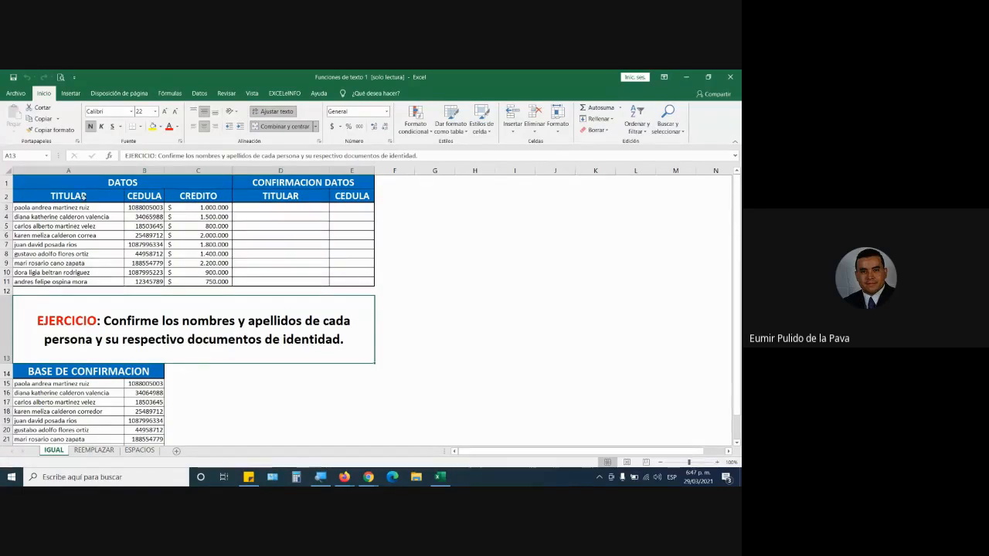
# Highlight the TITULAR and CEDULA data in A2:B11, and the BASE DE CONFIRMACION records in A15:B23.
pyautogui.moveTo(68, 195); pyautogui.dragTo(143, 282)
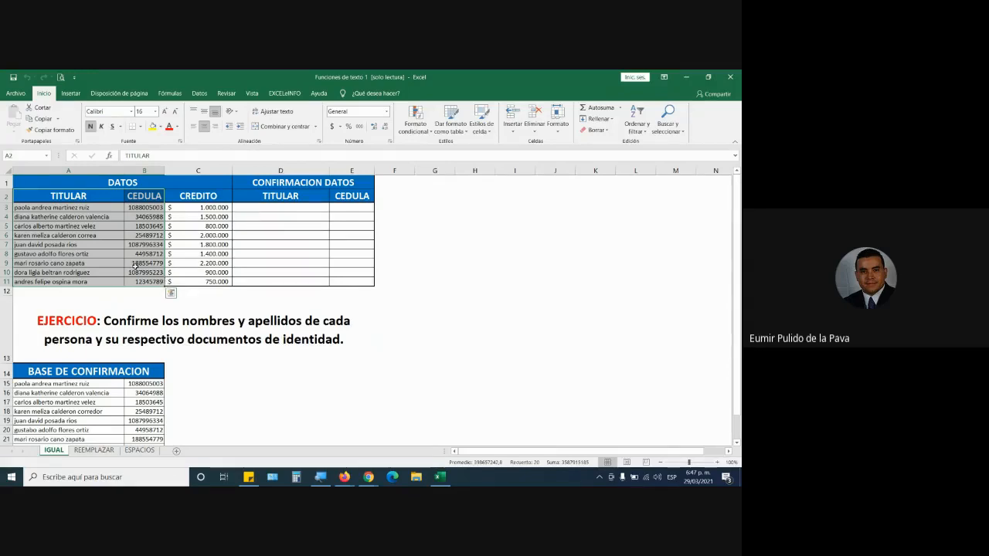
pyautogui.click(116, 209)
pyautogui.moveTo(115, 208); pyautogui.dragTo(97, 281)
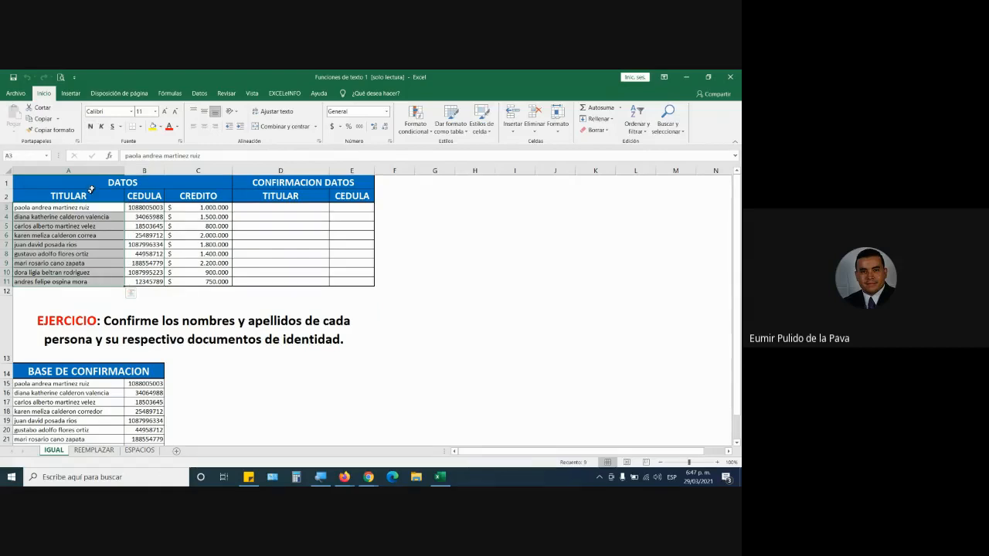
pyautogui.moveTo(87, 207); pyautogui.dragTo(151, 280)
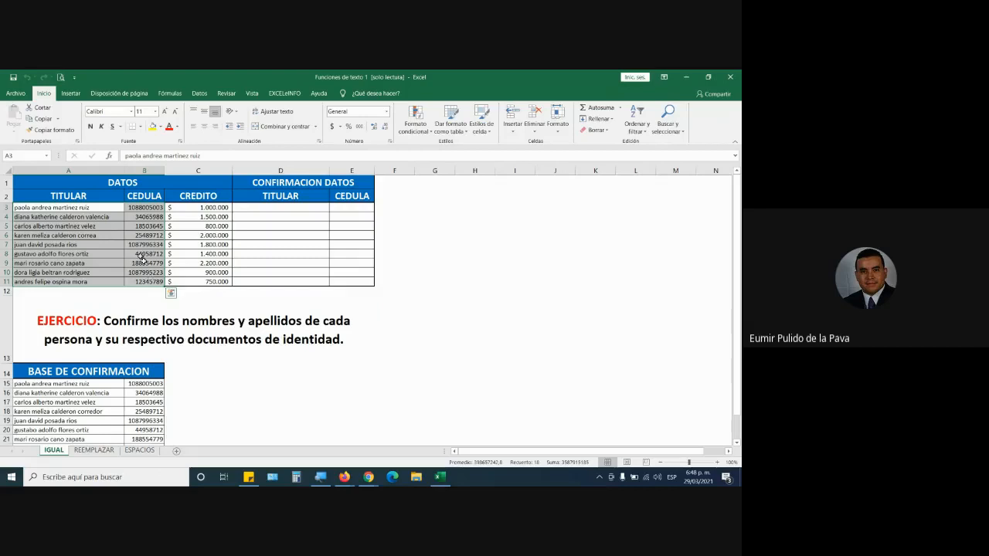
pyautogui.scroll(-4, 133, 208)
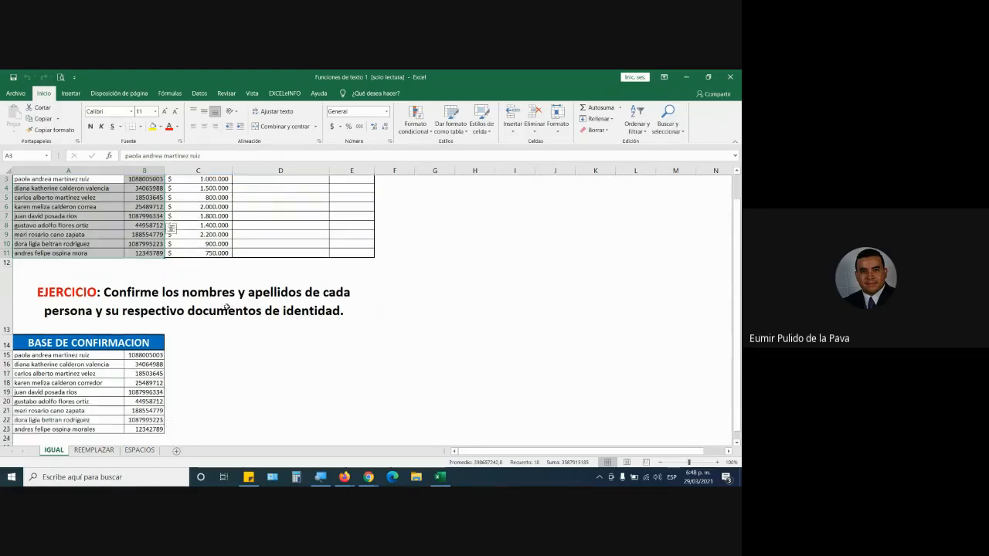
pyautogui.click(102, 264)
pyautogui.moveTo(103, 265); pyautogui.dragTo(155, 338)
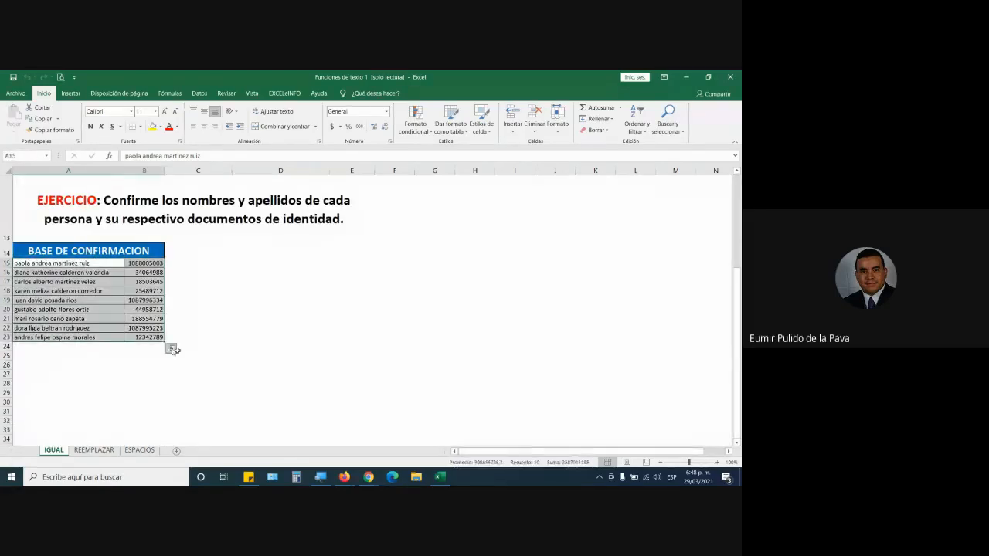
# Switch to the Google Meet call to admit the waiting participant, check the next join request, and return to the Excel workbook.
pyautogui.moveTo(368, 479)
pyautogui.click(309, 433)
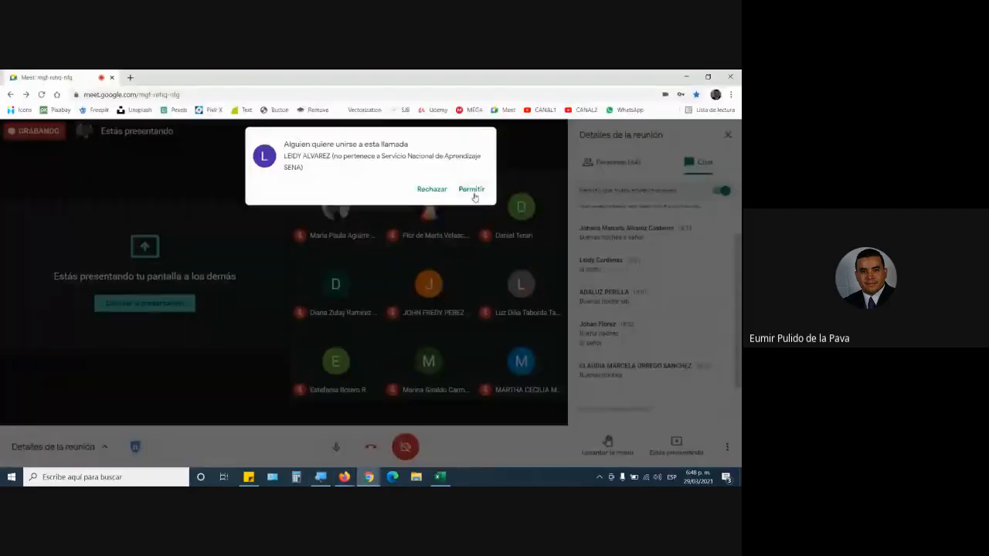
pyautogui.click(471, 191)
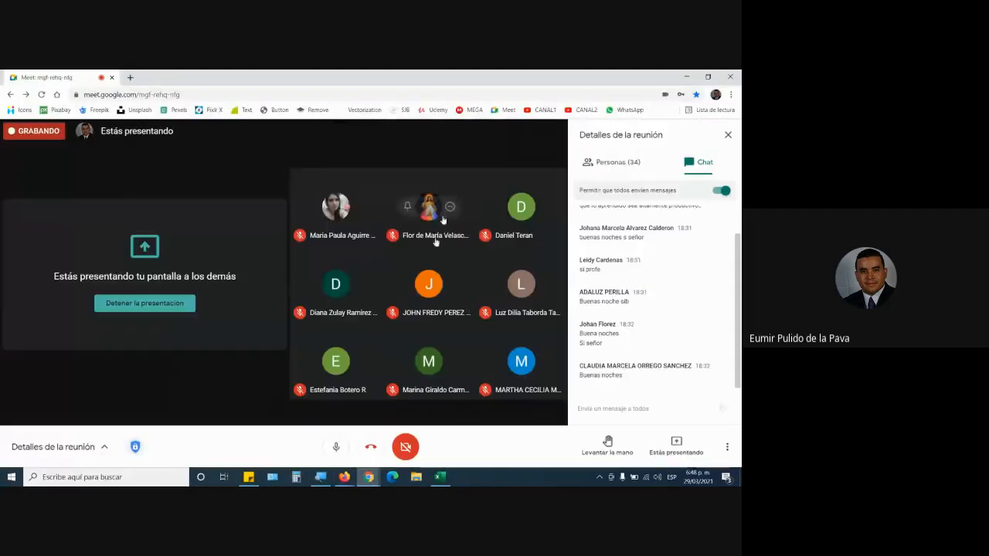
pyautogui.click(440, 477)
pyautogui.moveTo(368, 476)
pyautogui.click(313, 433)
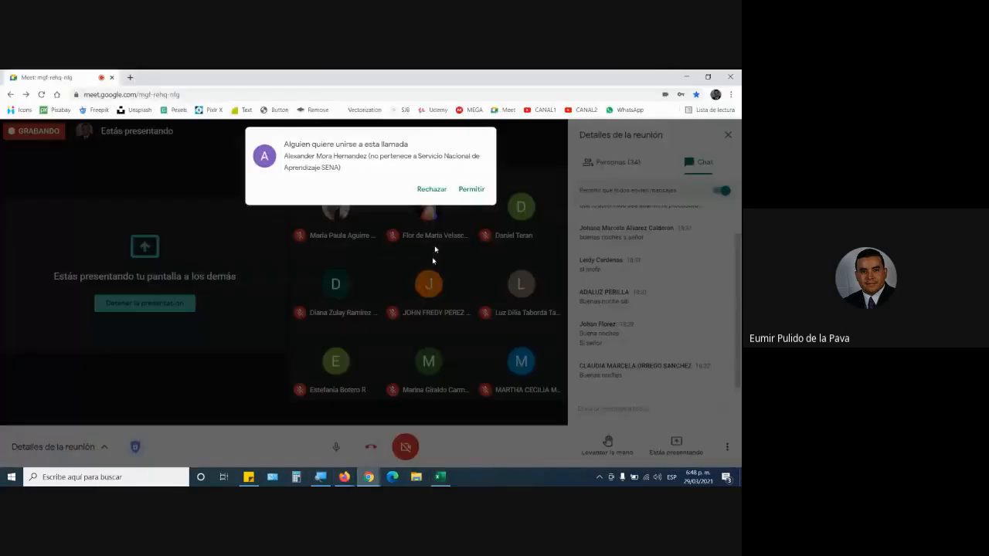
pyautogui.click(431, 478)
# Select the first TITULAR name in A3 and its counterpart in A15 of BASE DE CONFIRMACION for comparison.
pyautogui.scroll(5, 174, 363)
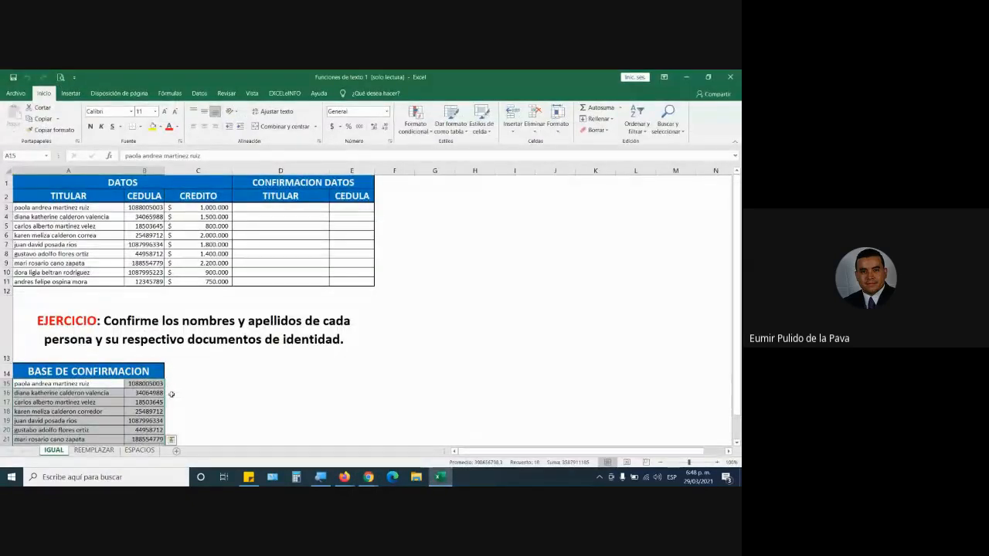
pyautogui.click(71, 208)
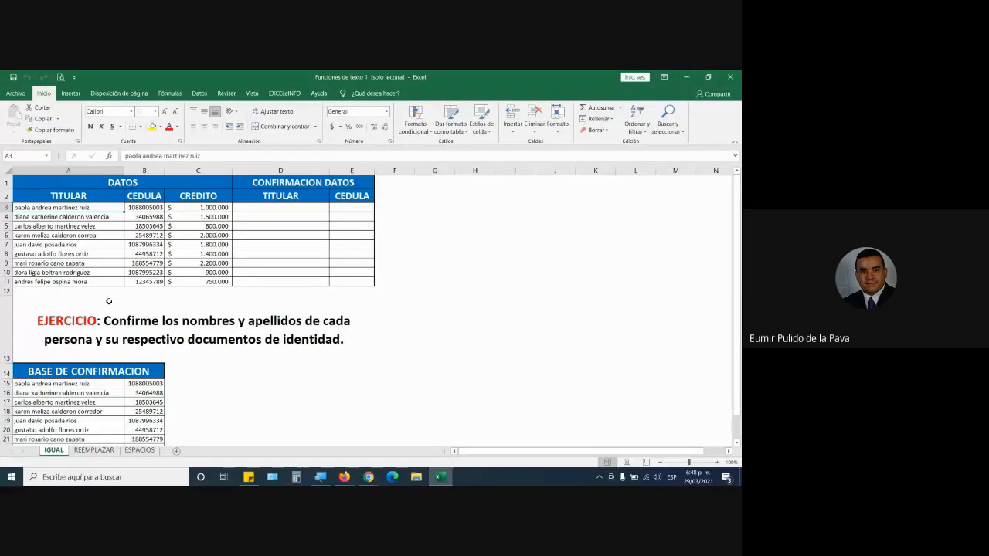
pyautogui.click(91, 384)
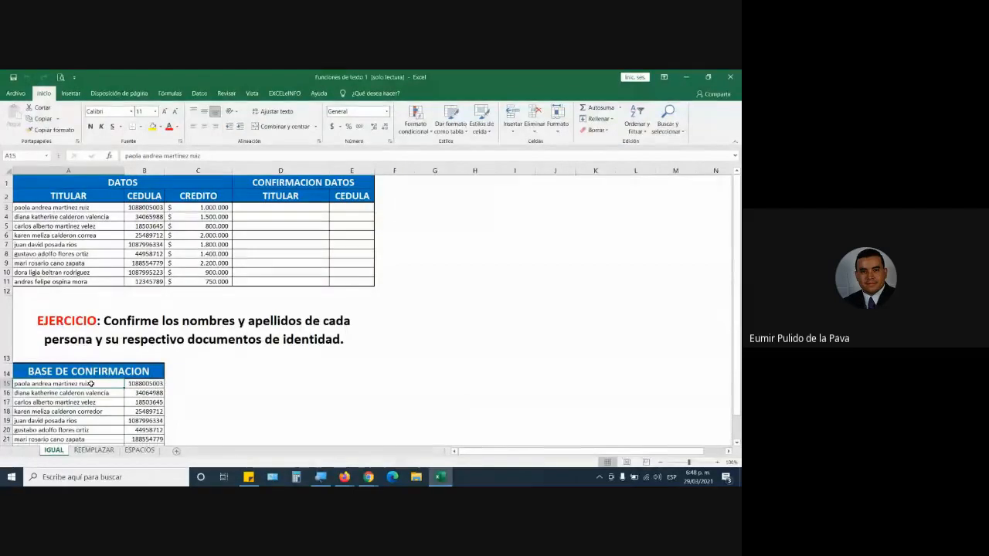
# Select the first record's name in A3 and its CEDULA value in B3 of the DATOS table.
pyautogui.click(66, 207)
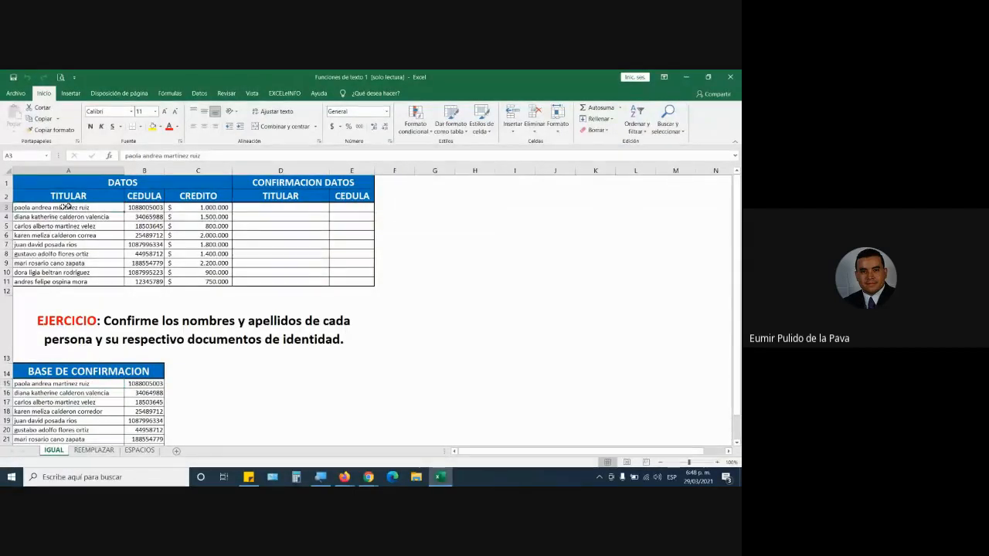
pyautogui.click(135, 207)
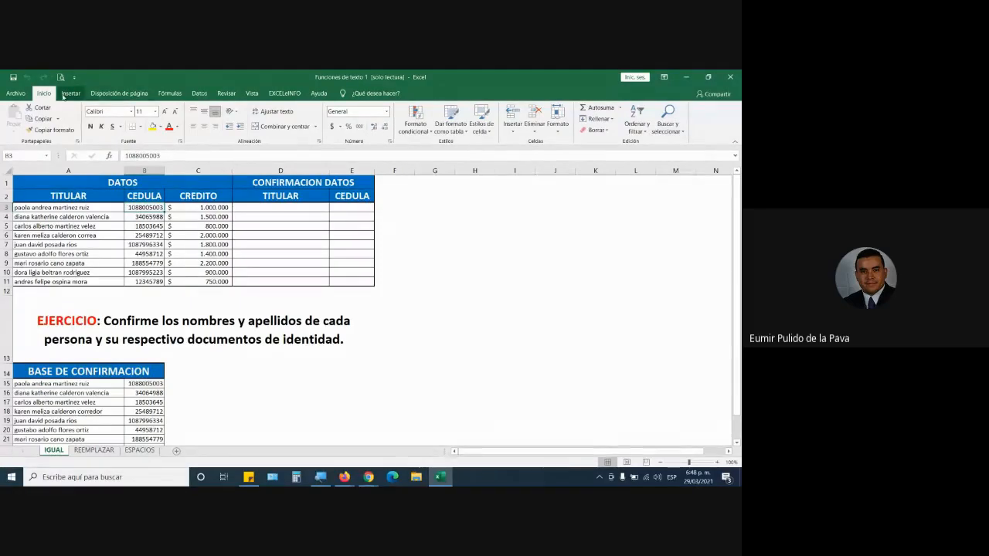
# Show the formula function library and magnify the screen to 200% with the Windows Magnifier.
pyautogui.click(169, 94)
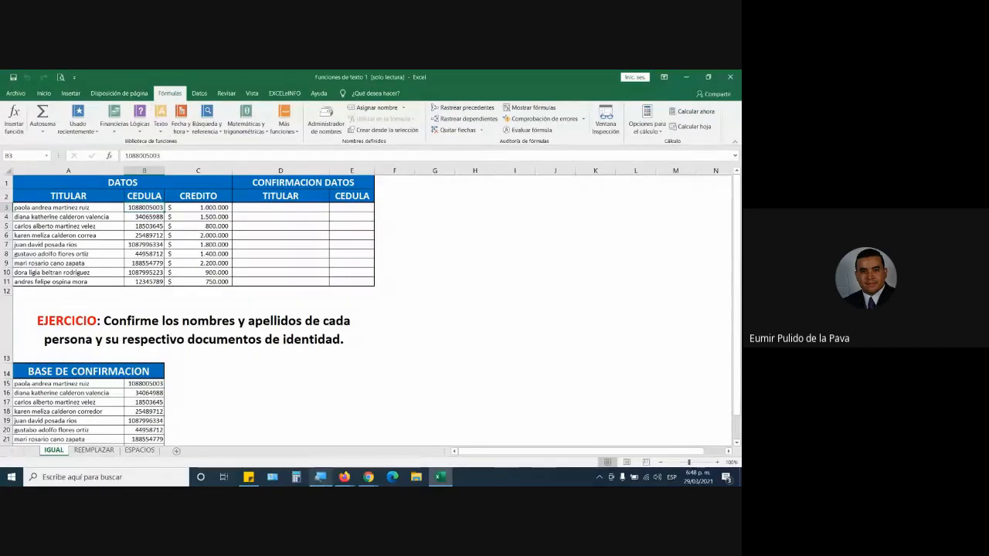
pyautogui.click(321, 476)
pyautogui.click(337, 440)
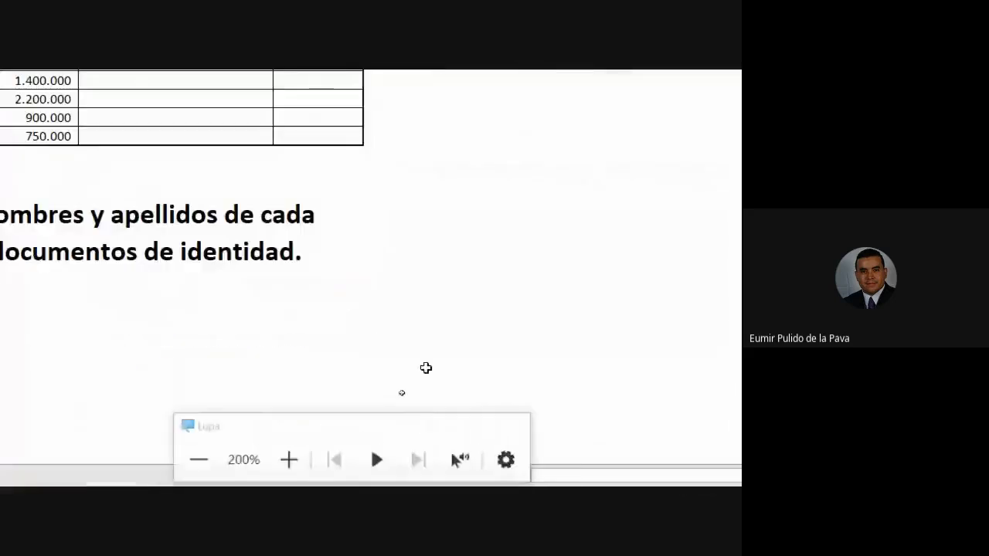
pyautogui.press('super+Escape')
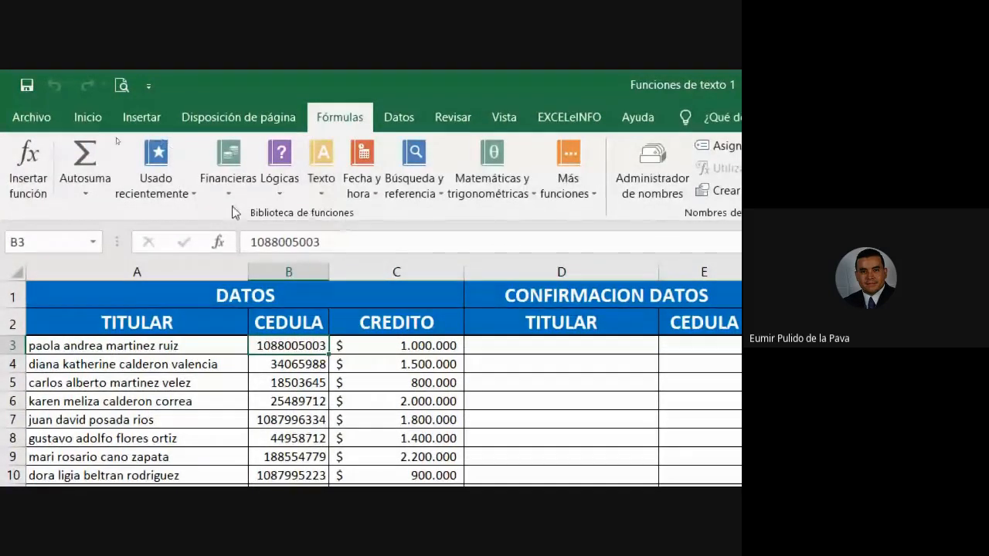
# Examine the full list of Texto functions, locating IGUAL among them, and close the list without inserting any function.
pyautogui.click(325, 199)
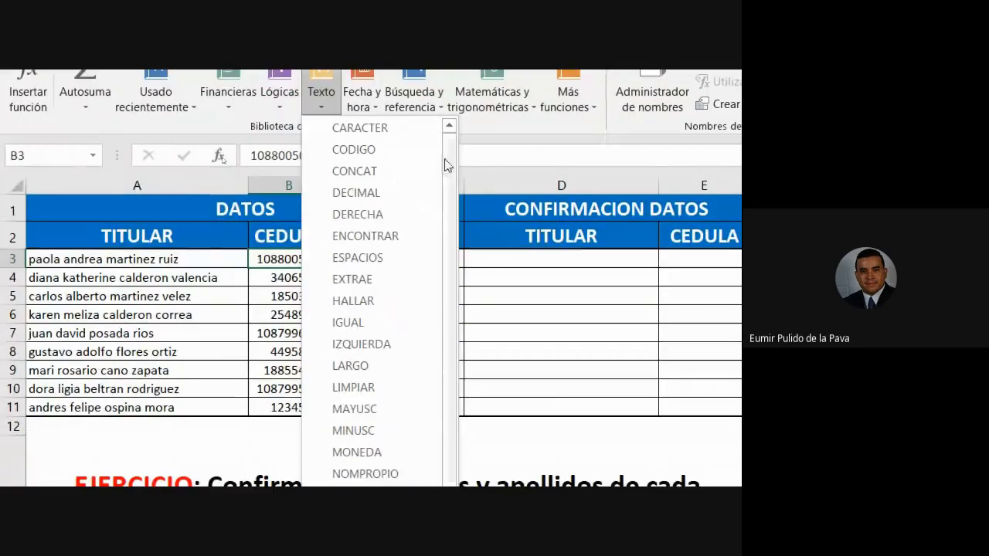
pyautogui.moveTo(448, 218); pyautogui.dragTo(452, 303)
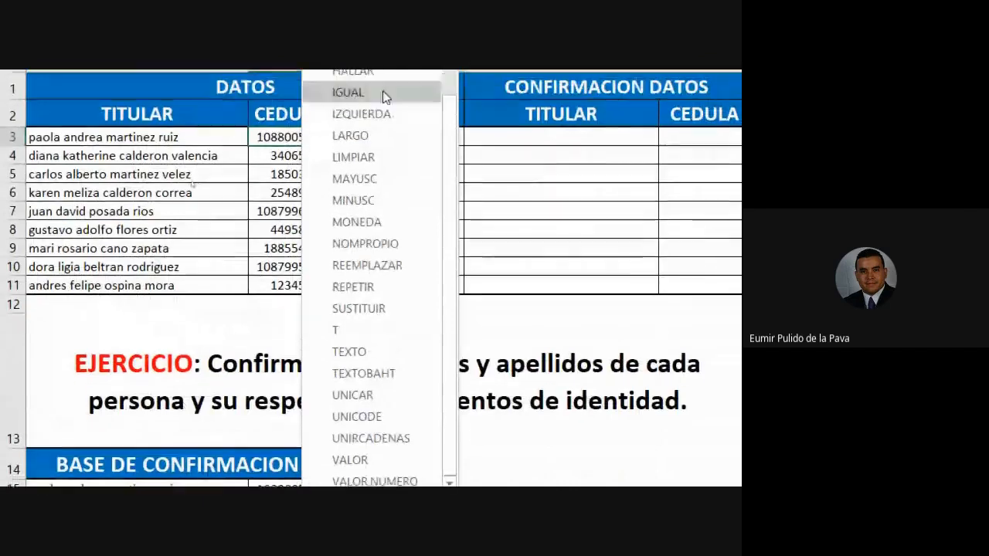
pyautogui.scroll(2, 382, 220)
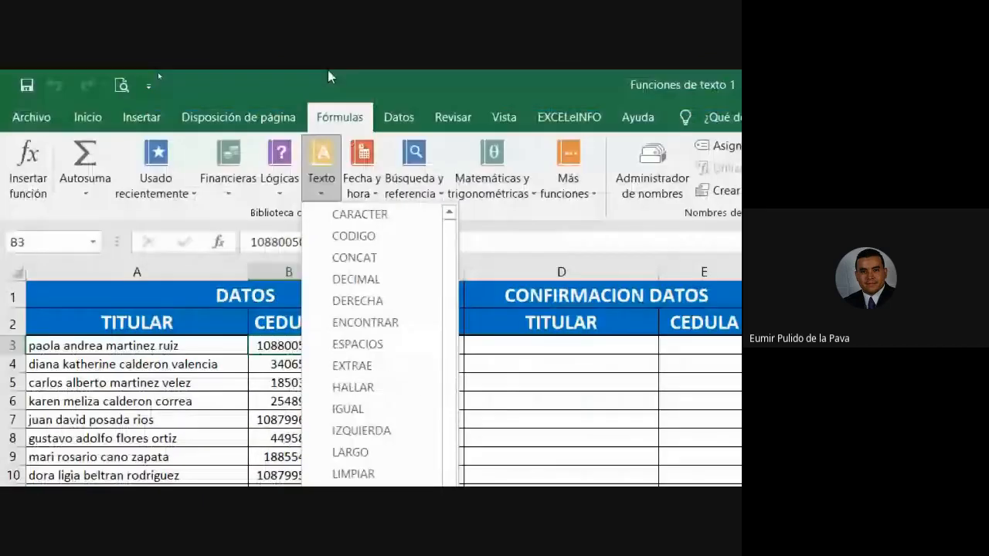
pyautogui.click(310, 76)
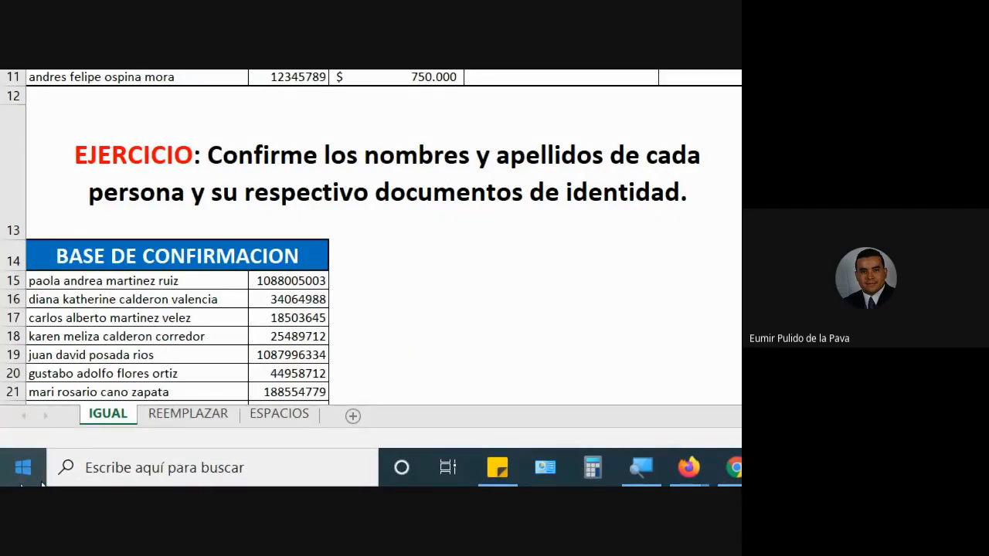
pyautogui.click(323, 182)
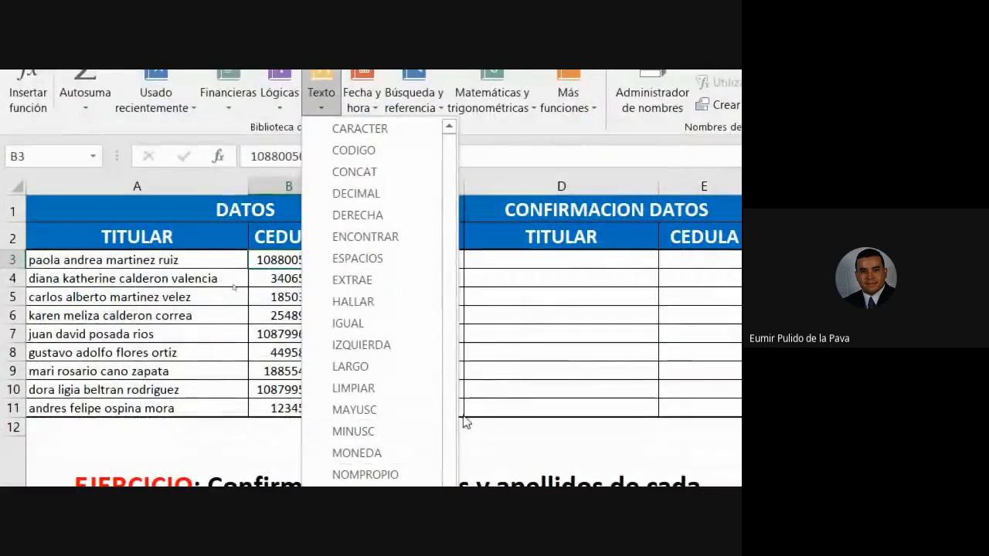
pyautogui.scroll(-3, 454, 405)
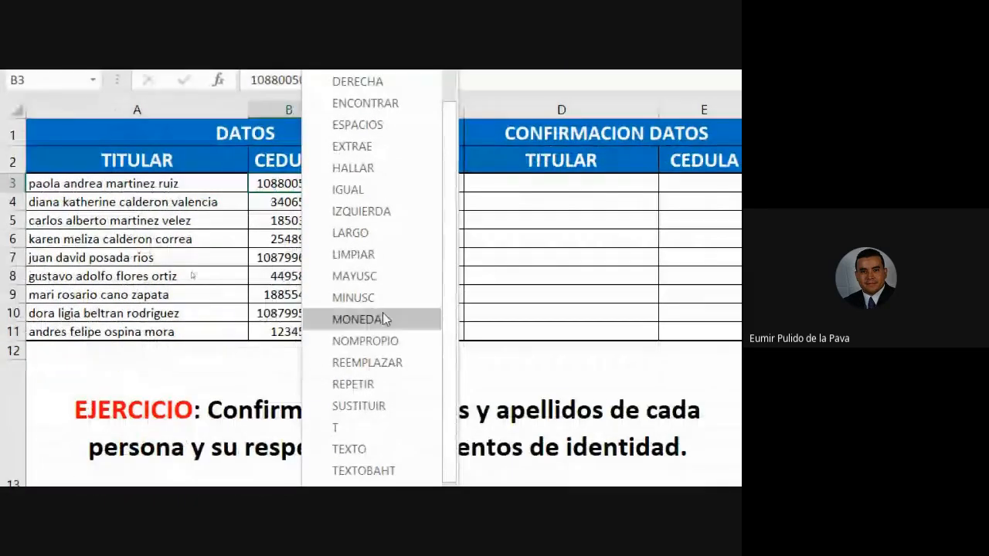
pyautogui.scroll(-3, 414, 464)
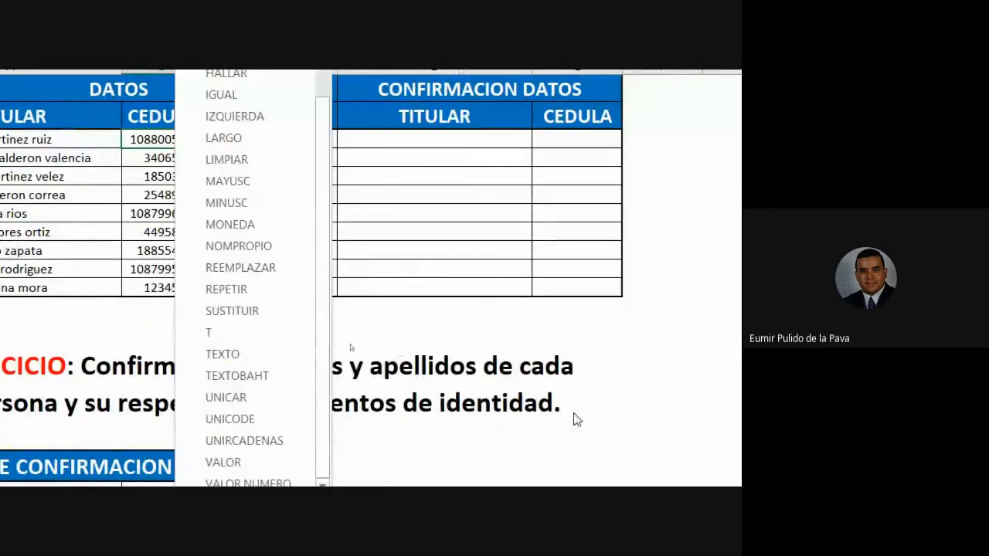
pyautogui.click(700, 419)
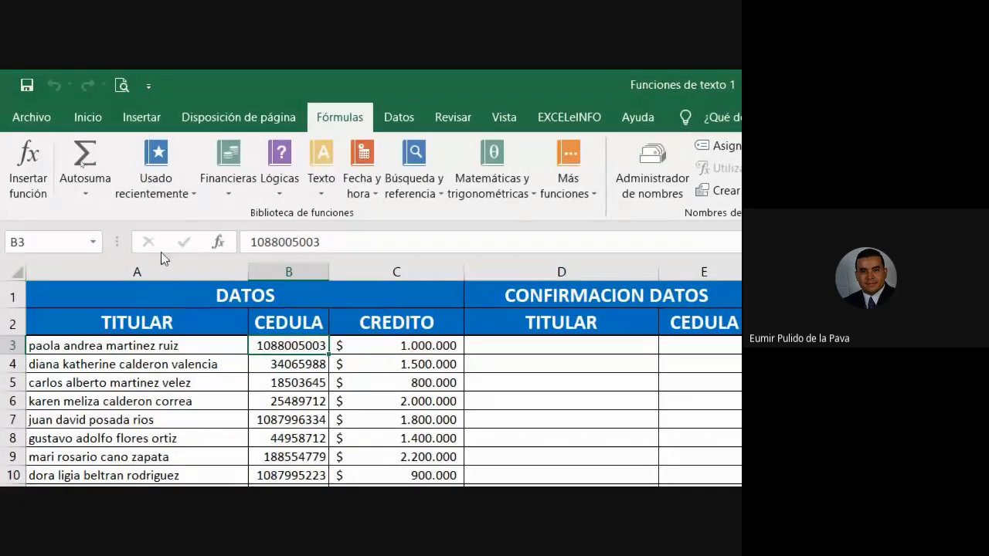
# Look through the function categories Financieras, Más funciones (Cubo, Ingeniería, Compatibilidad, Información) and Búsqueda y referencia without inserting a function.
pyautogui.click(229, 185)
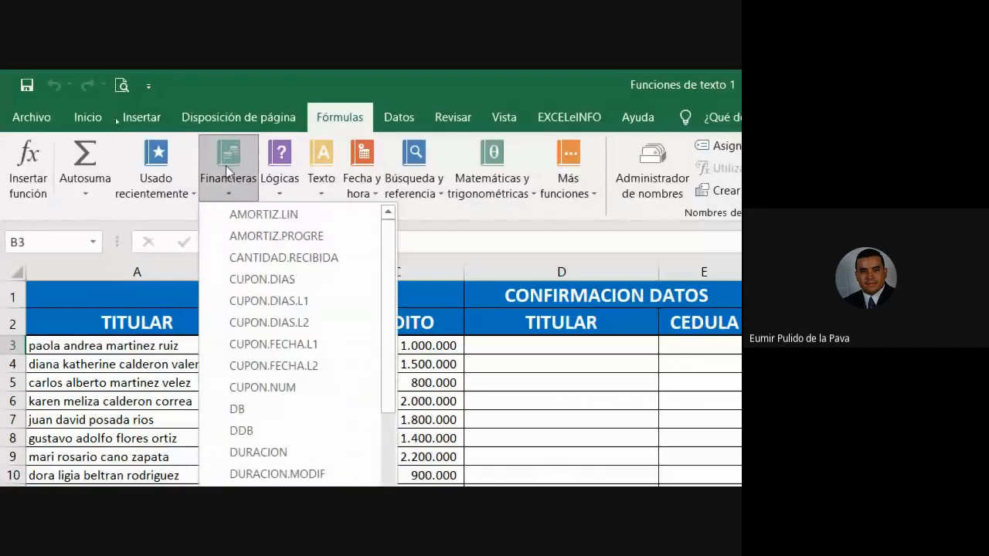
pyautogui.click(236, 162)
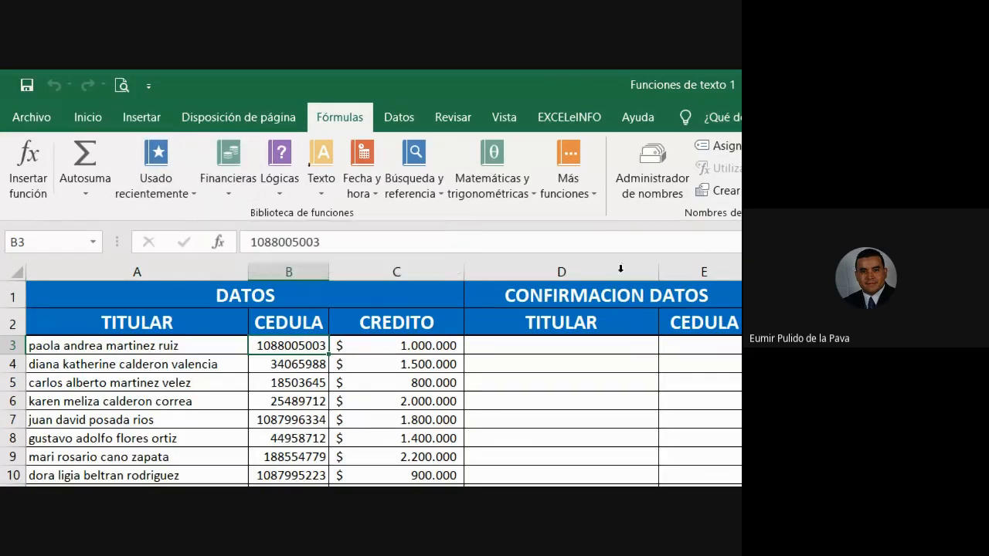
pyautogui.click(568, 174)
pyautogui.moveTo(603, 270)
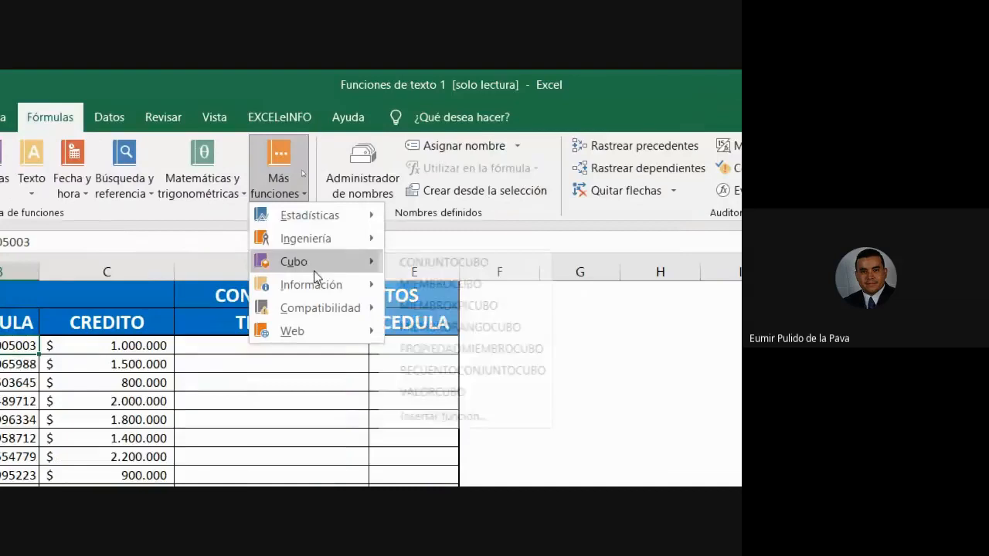
pyautogui.moveTo(338, 241)
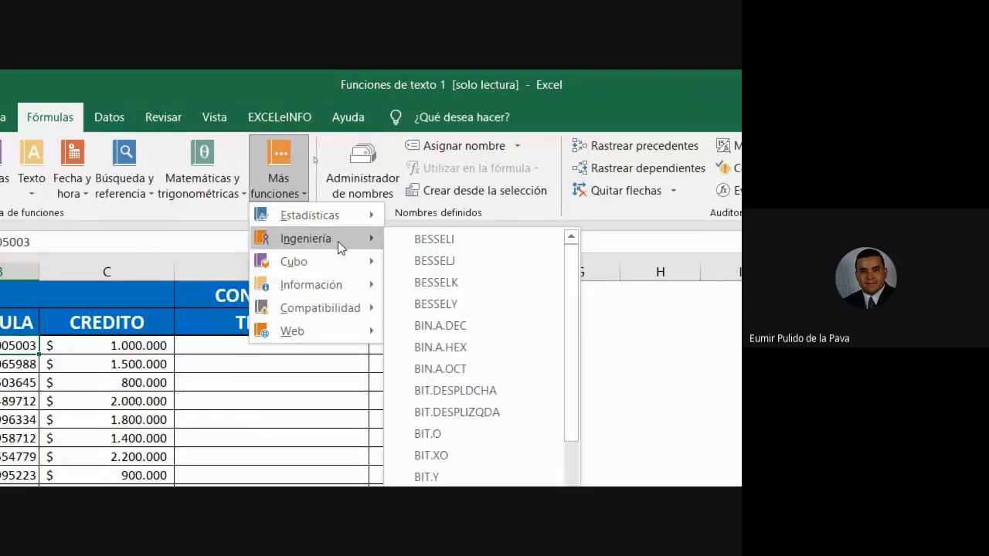
pyautogui.moveTo(328, 313)
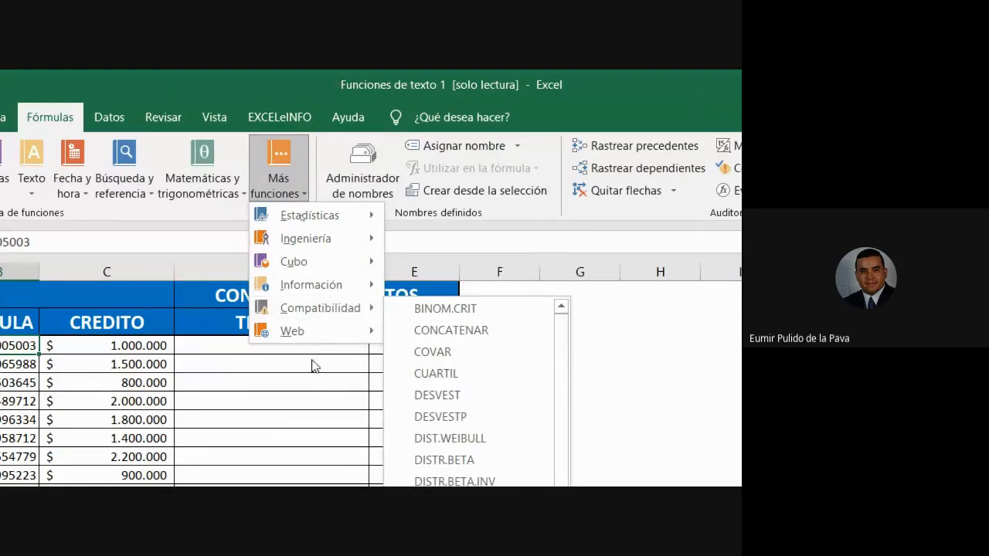
pyautogui.moveTo(312, 289)
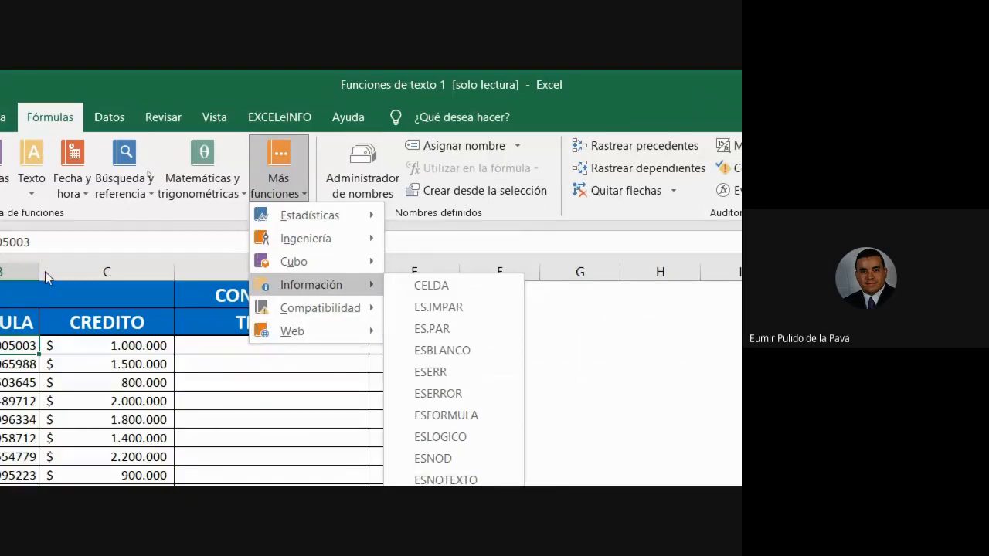
pyautogui.click(441, 157)
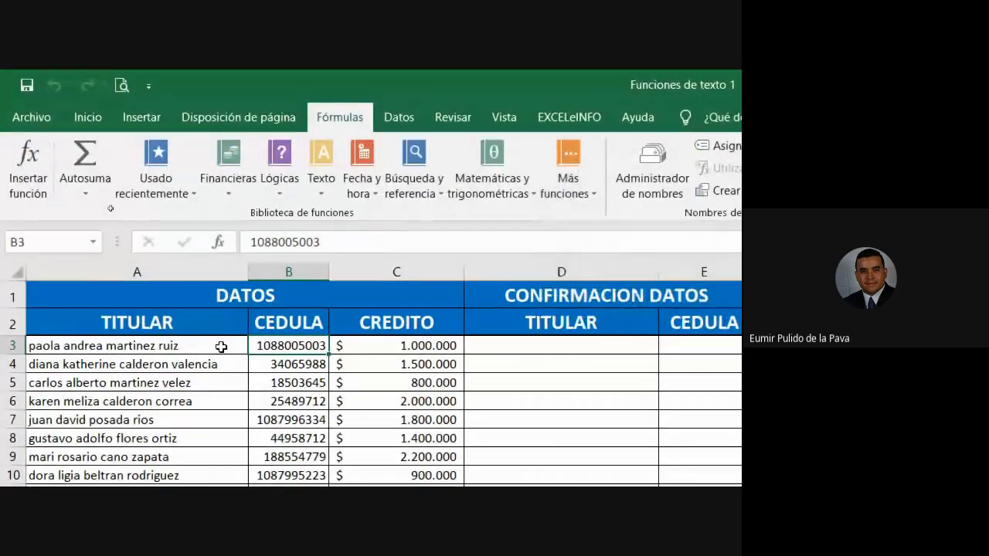
pyautogui.click(418, 187)
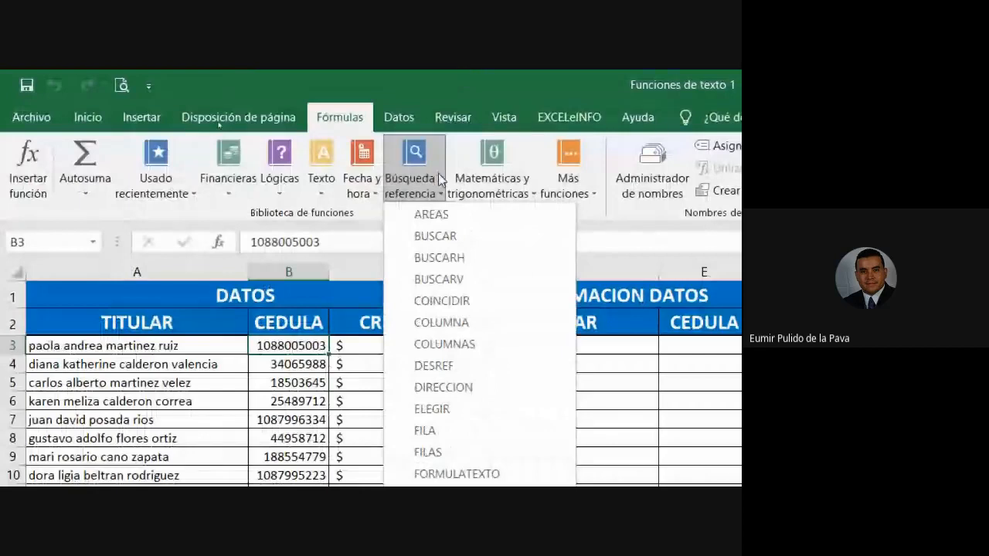
pyautogui.click(417, 89)
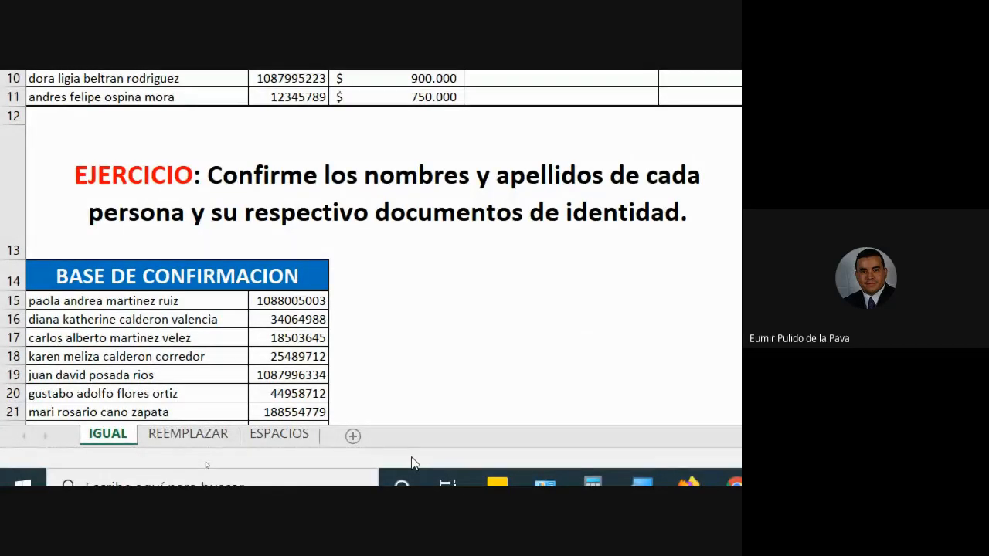
# View the REEMPLAZAR sheet, and bring up the ESPACIOS sheet with its exercise instruction.
pyautogui.click(183, 437)
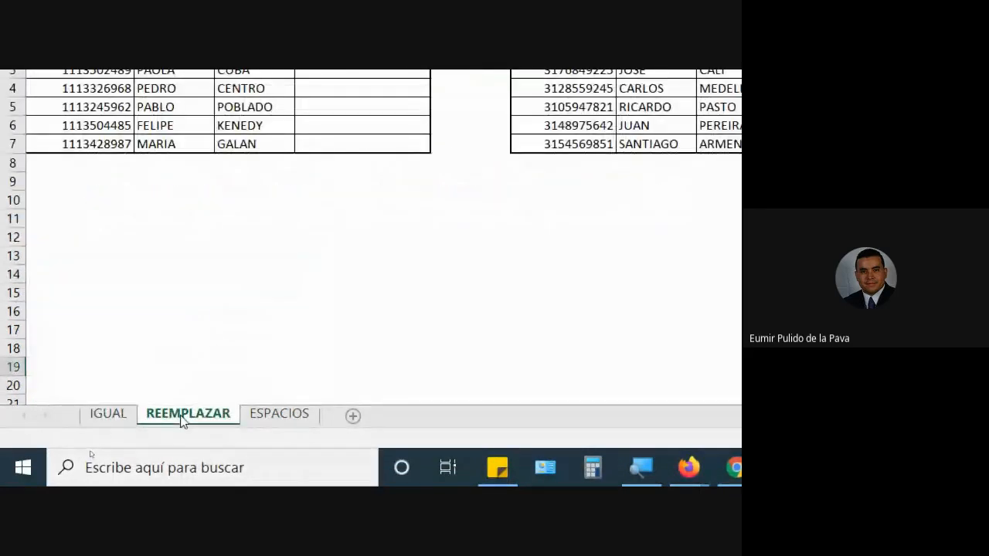
pyautogui.click(280, 417)
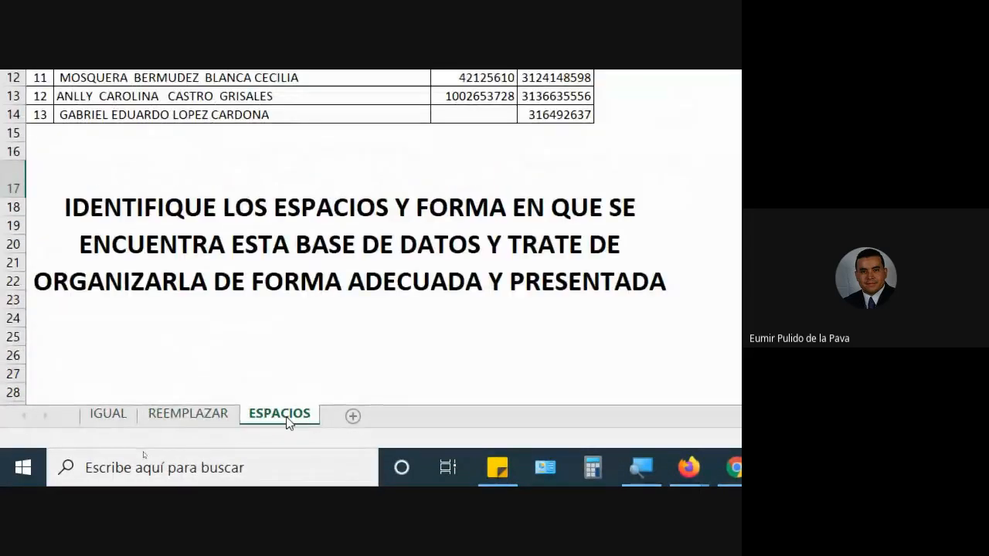
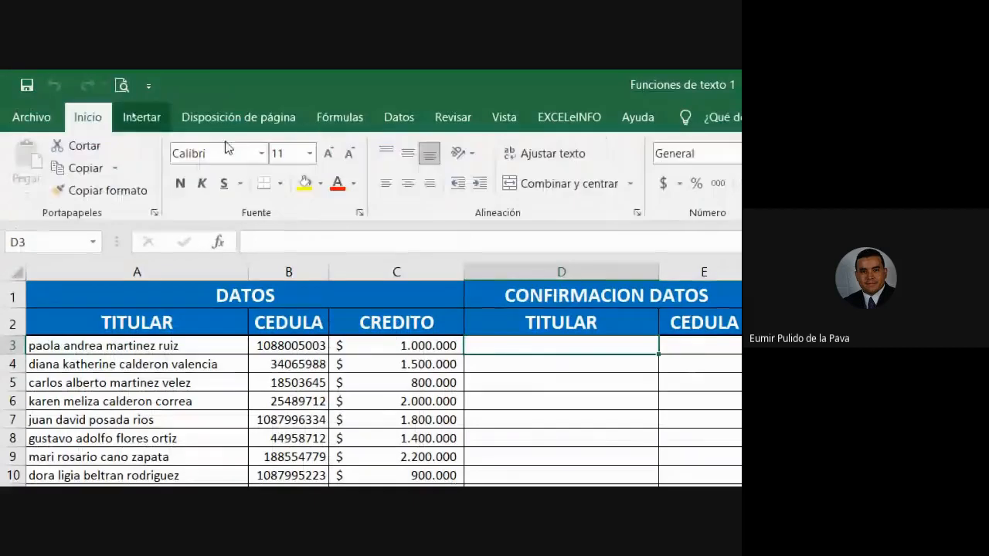
# Increase the font size of cell D3 under TITULAR to 20 and start a formula in it.
pyautogui.click(332, 154)
pyautogui.click(332, 154)
pyautogui.click(332, 154)
pyautogui.click(331, 154)
pyautogui.click(331, 154)
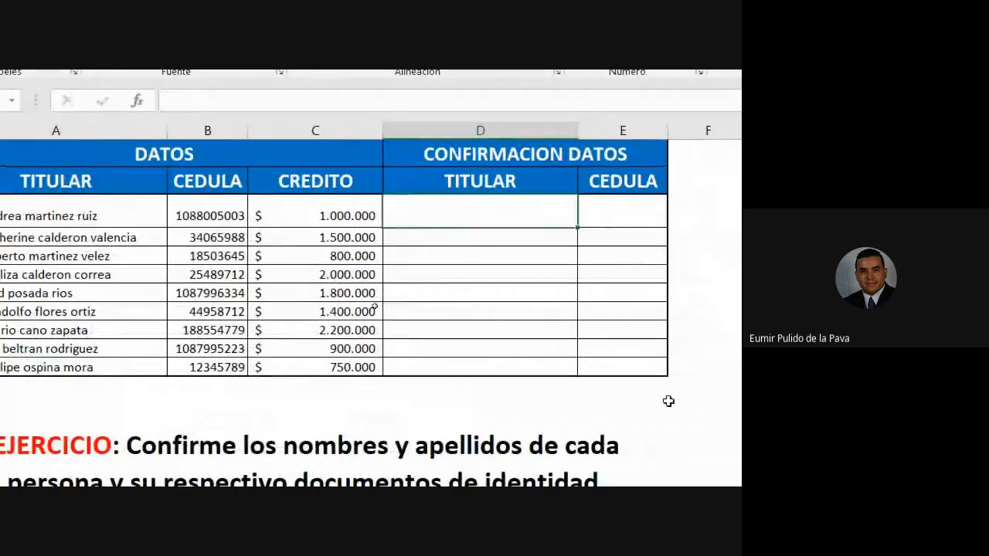
pyautogui.write('=')
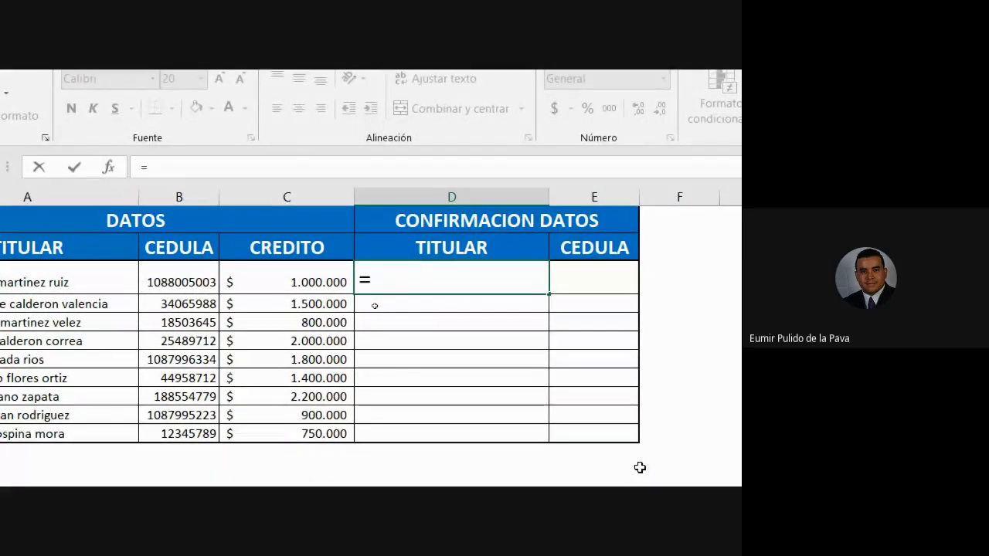
# Examine the function suggestions for "igu" and for "i" in D3, going through the list of functions starting with I.
pyautogui.write('igu')
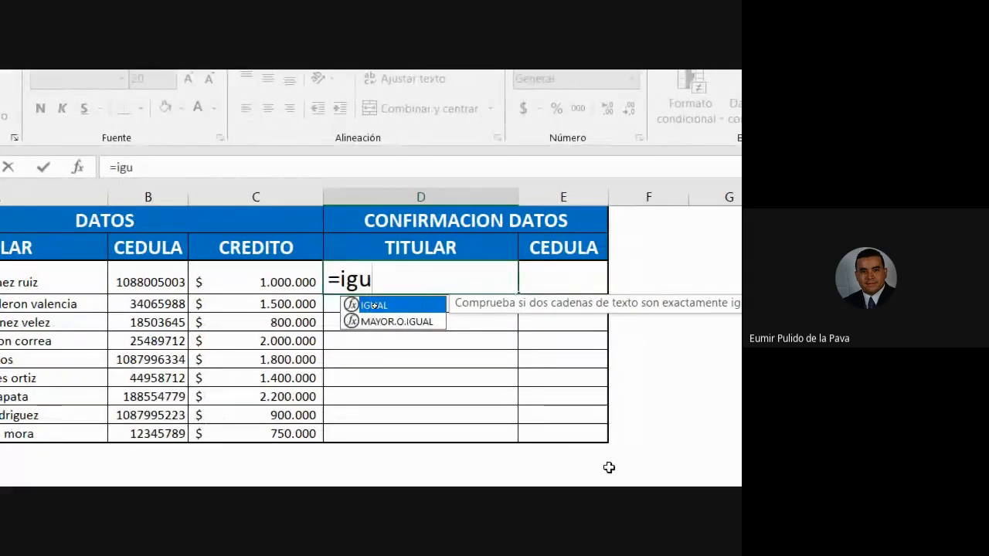
pyautogui.press('BackSpace')
pyautogui.press('BackSpace')
pyautogui.press('BackSpace')
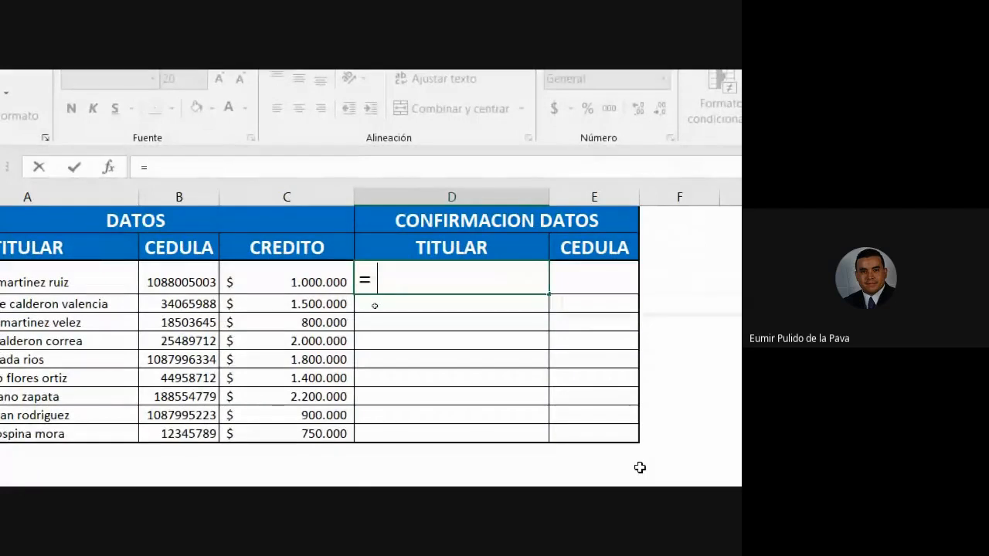
pyautogui.write('i')
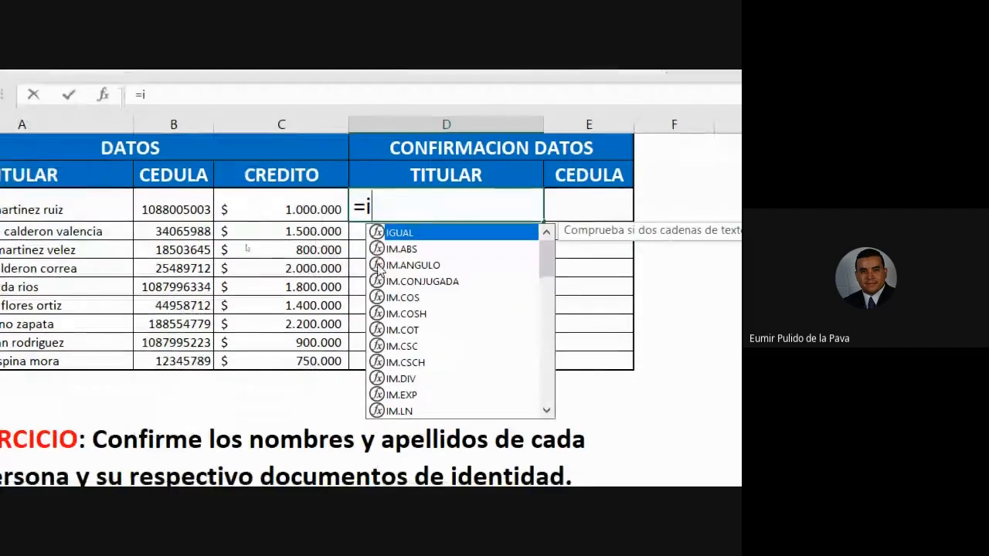
pyautogui.moveTo(549, 264)
pyautogui.mouseDown()
pyautogui.moveTo(547, 415)
pyautogui.moveTo(551, 264)
pyautogui.mouseUp()
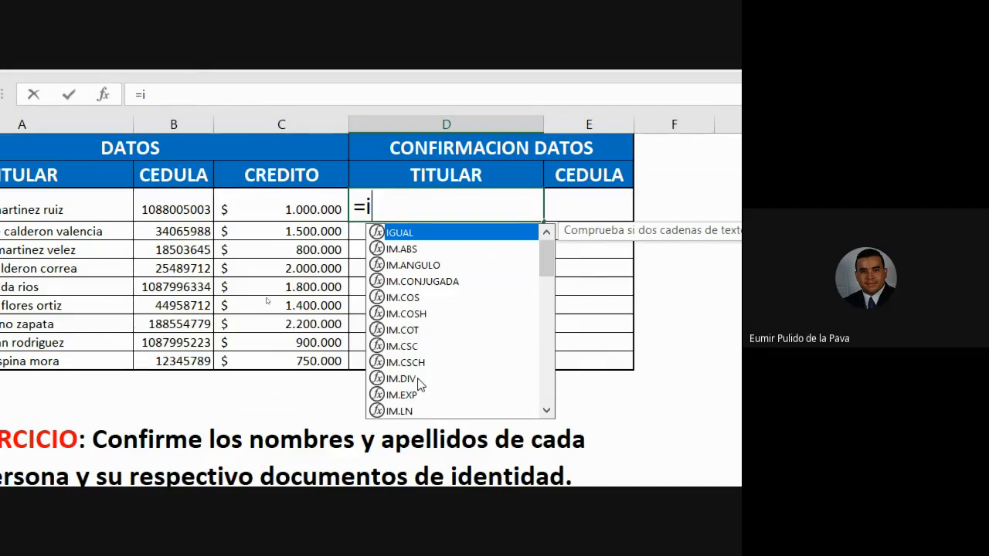
pyautogui.moveTo(546, 258); pyautogui.dragTo(531, 330)
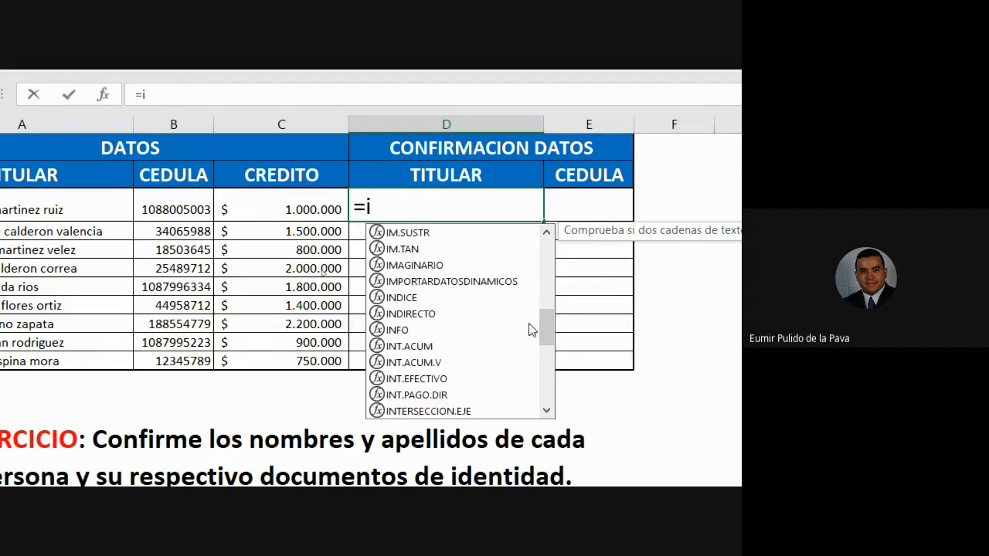
pyautogui.moveTo(547, 323); pyautogui.dragTo(547, 310)
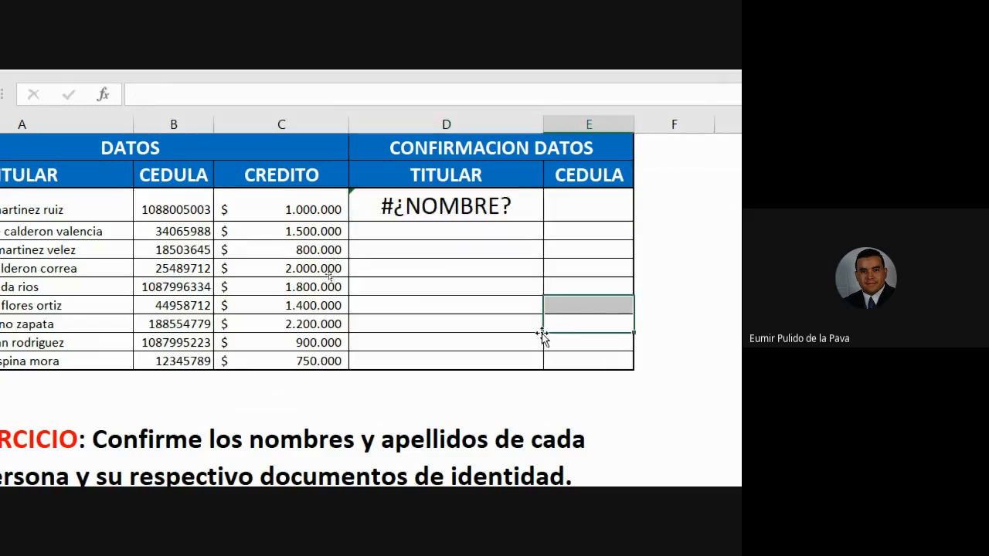
# Reopen the formula in D3 and compare the function suggestions offered for "ig" with those for "i".
pyautogui.doubleClick(468, 203)
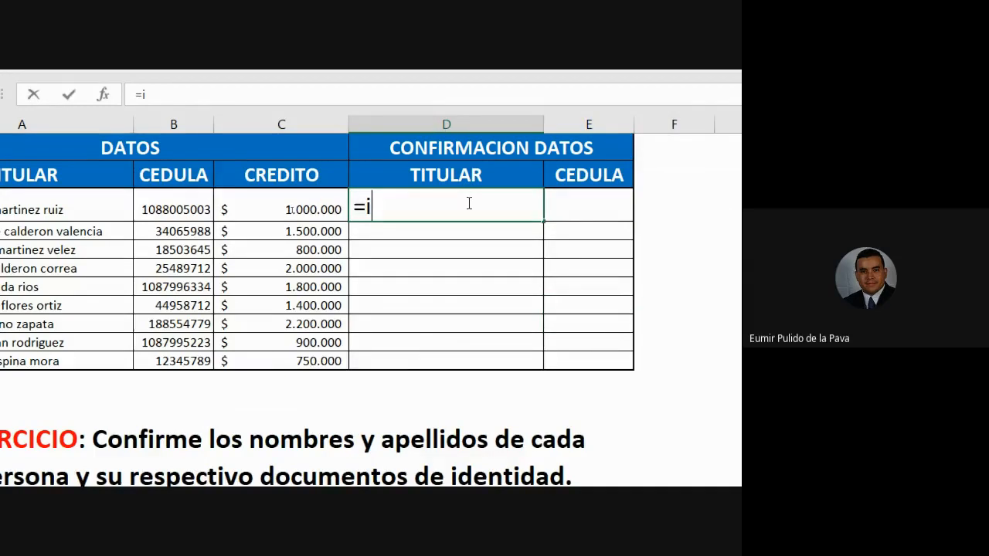
pyautogui.write('g')
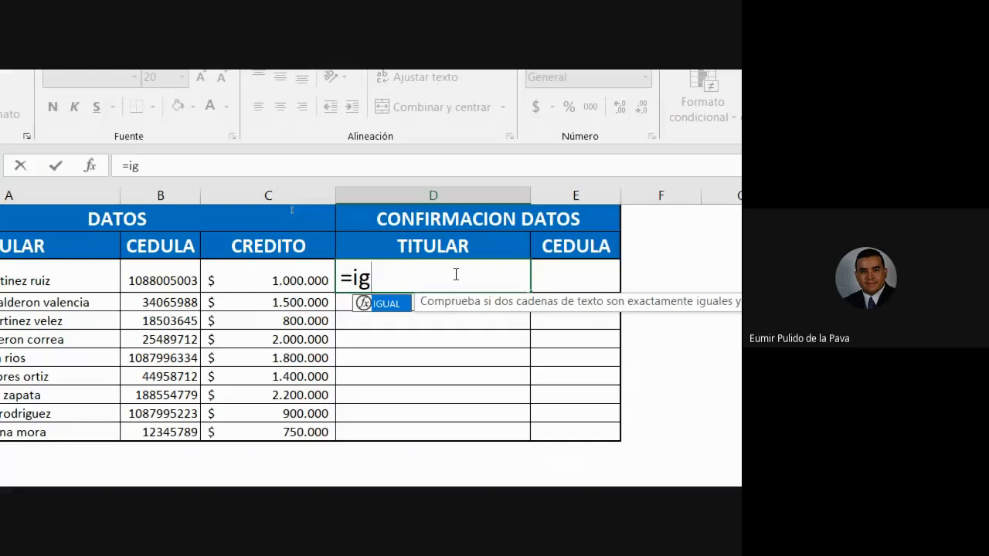
pyautogui.press('BackSpace')
pyautogui.press('BackSpace')
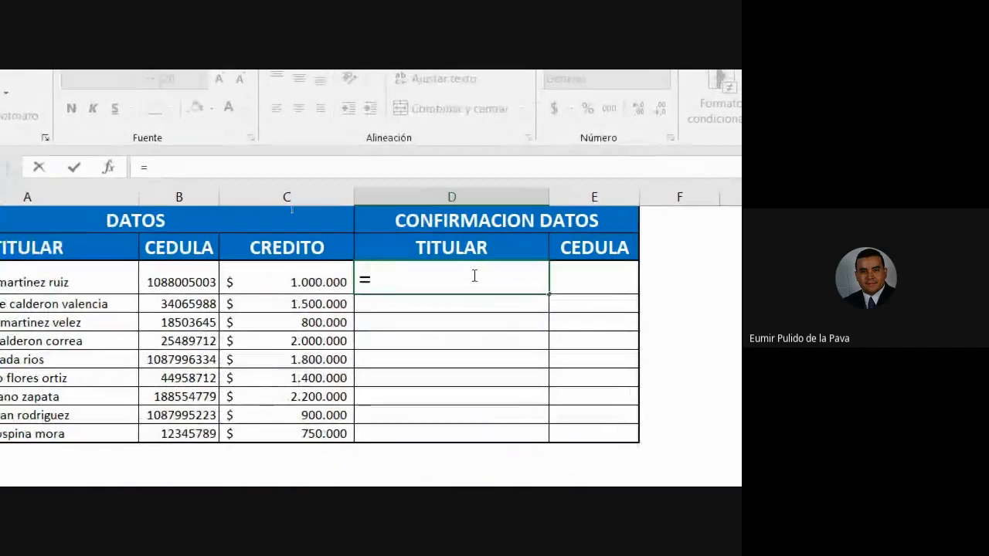
pyautogui.write('ig')
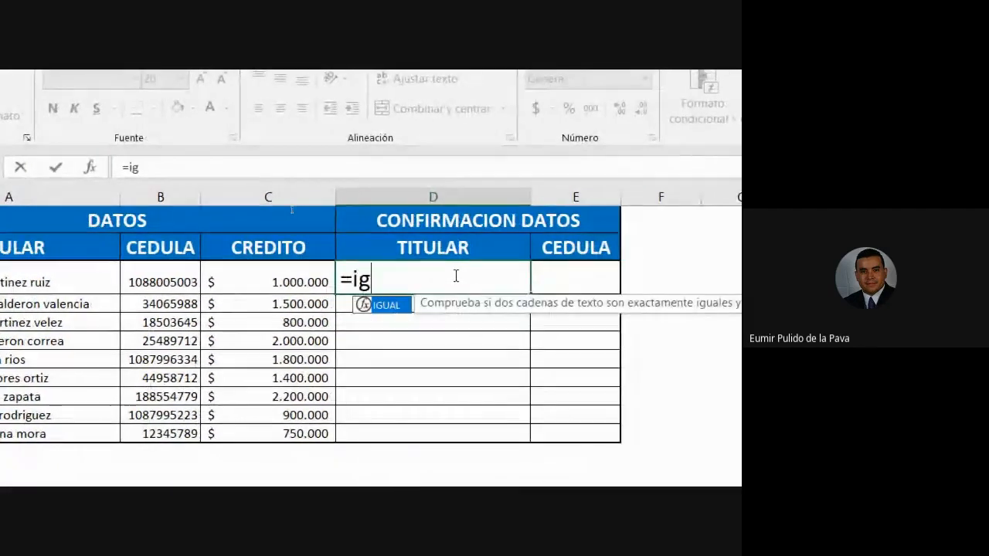
pyautogui.press('BackSpace')
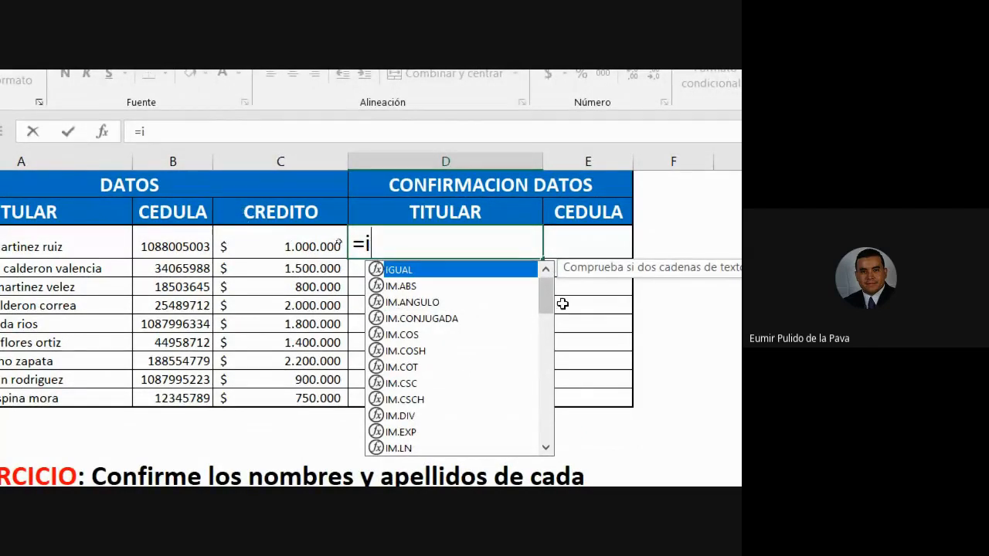
pyautogui.moveTo(549, 304)
pyautogui.mouseDown()
pyautogui.moveTo(545, 417)
pyautogui.moveTo(547, 309)
pyautogui.mouseUp()
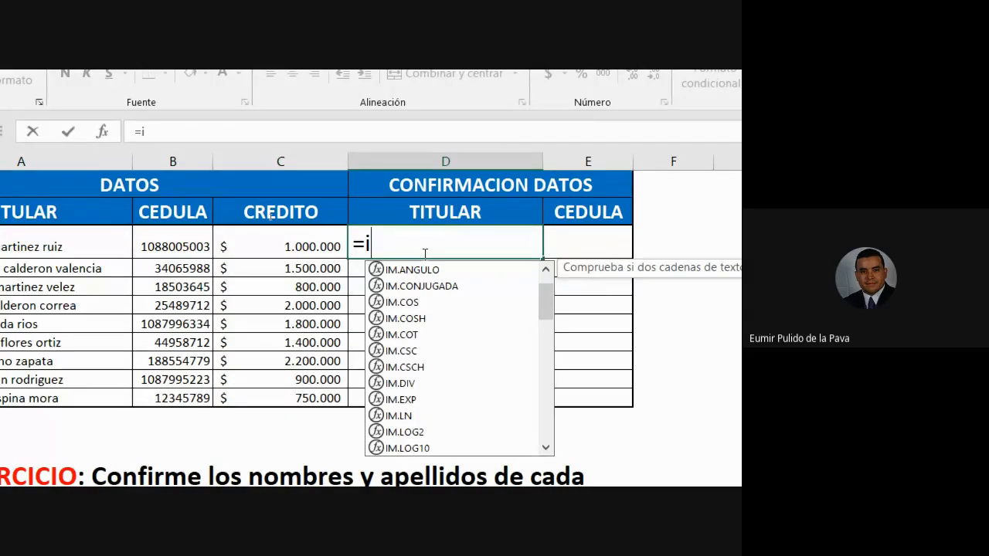
# Try the misspelled function name =ihual in D3, cut it back to =ih, and dismiss the save-as dialog without saving.
pyautogui.write('h')
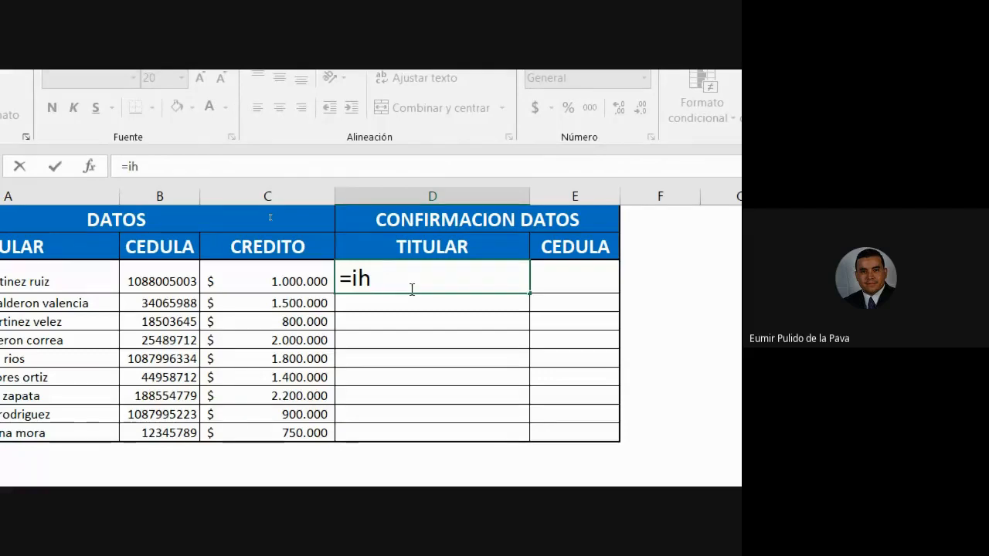
pyautogui.write('ual')
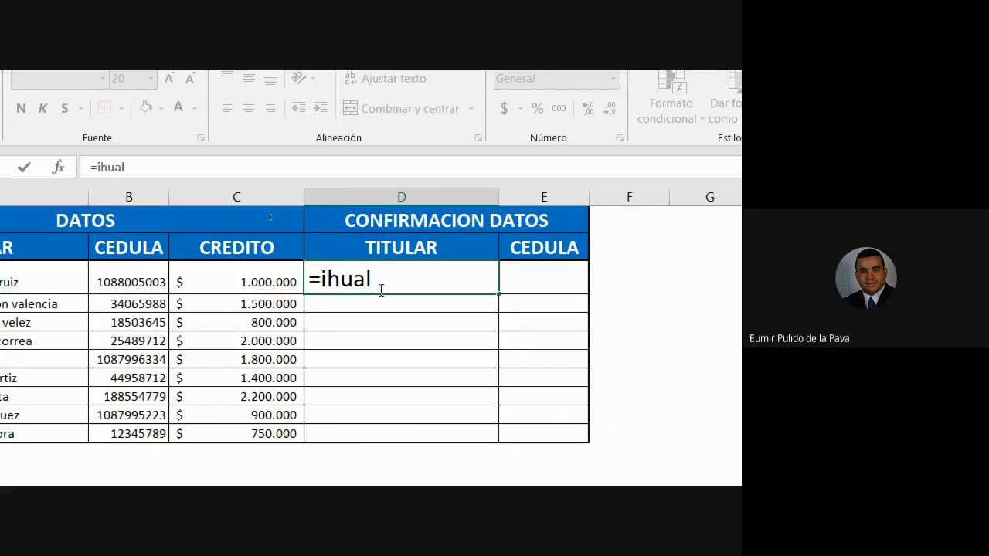
pyautogui.press('BackSpace')
pyautogui.press('BackSpace')
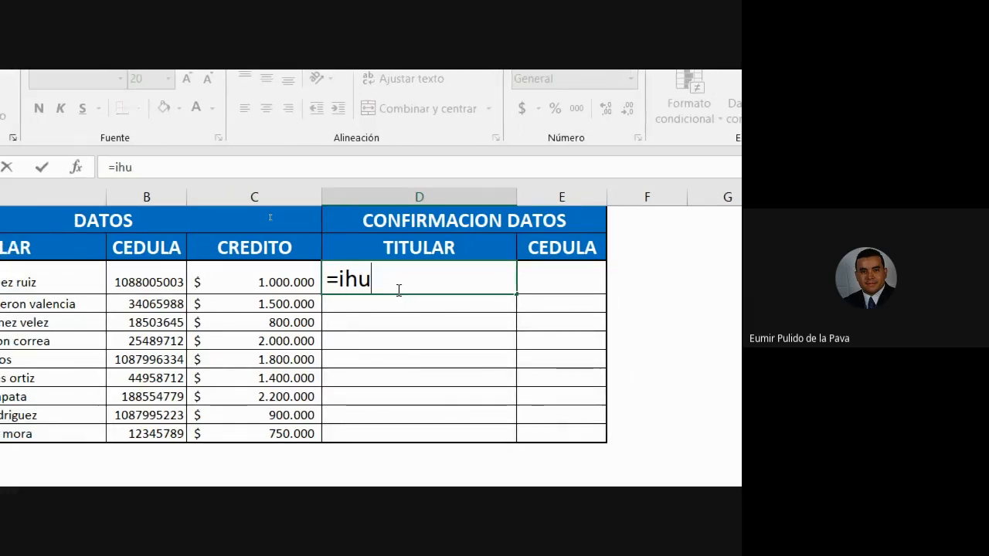
pyautogui.write('al')
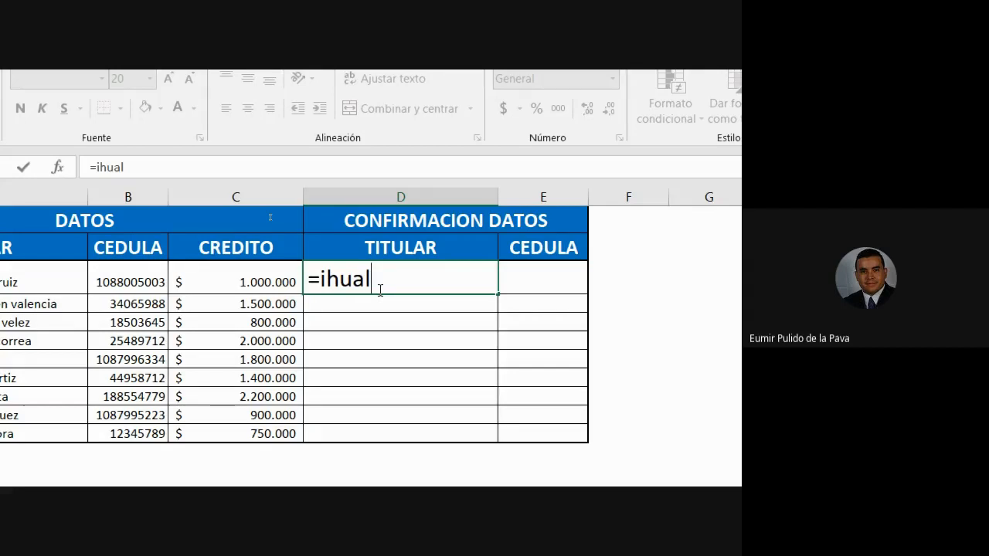
pyautogui.press('BackSpace')
pyautogui.press('BackSpace')
pyautogui.press('BackSpace')
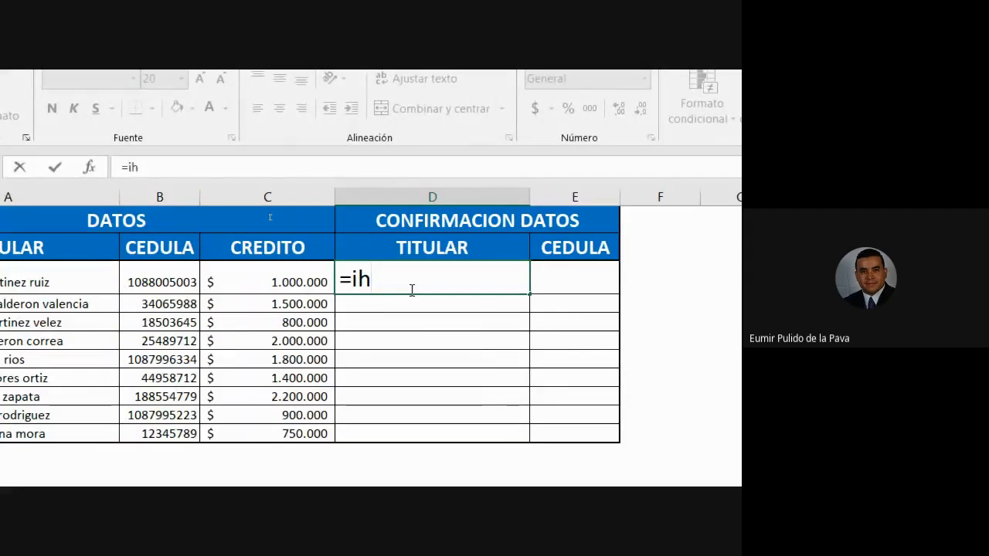
pyautogui.press('Return')
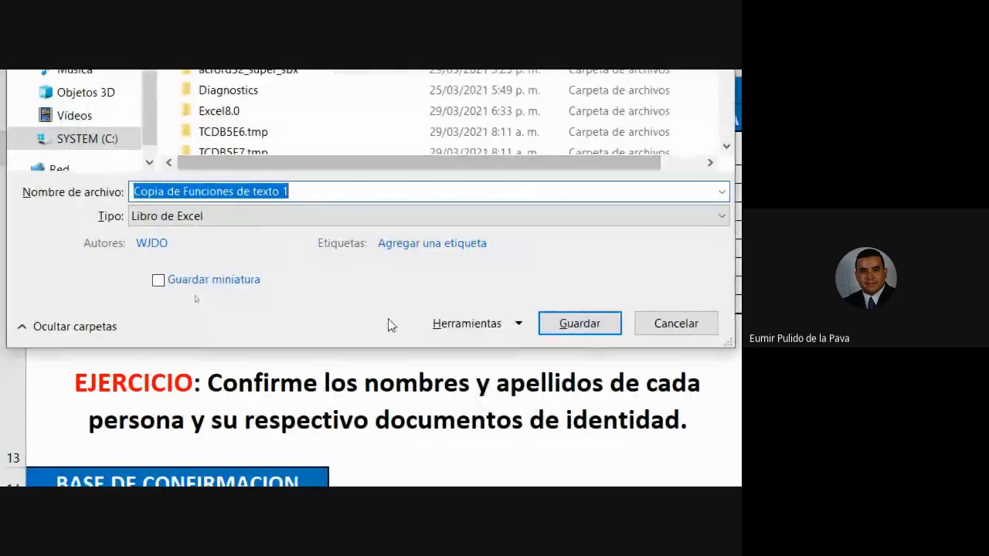
pyautogui.click(636, 332)
# Try the misspelled function name =hig in D3 and delete it down to the equals sign.
pyautogui.write('=')
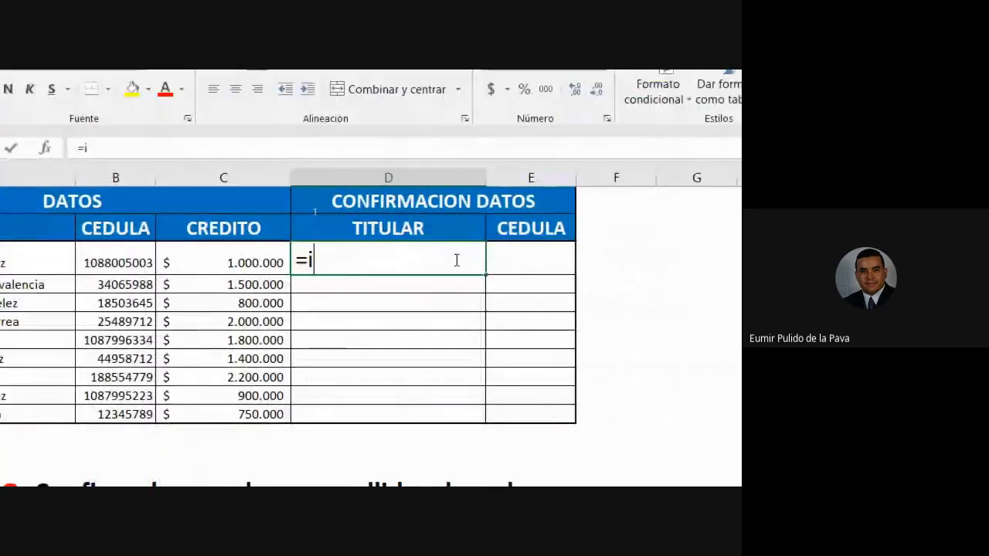
pyautogui.write('i')
pyautogui.press('BackSpace')
pyautogui.write('hi')
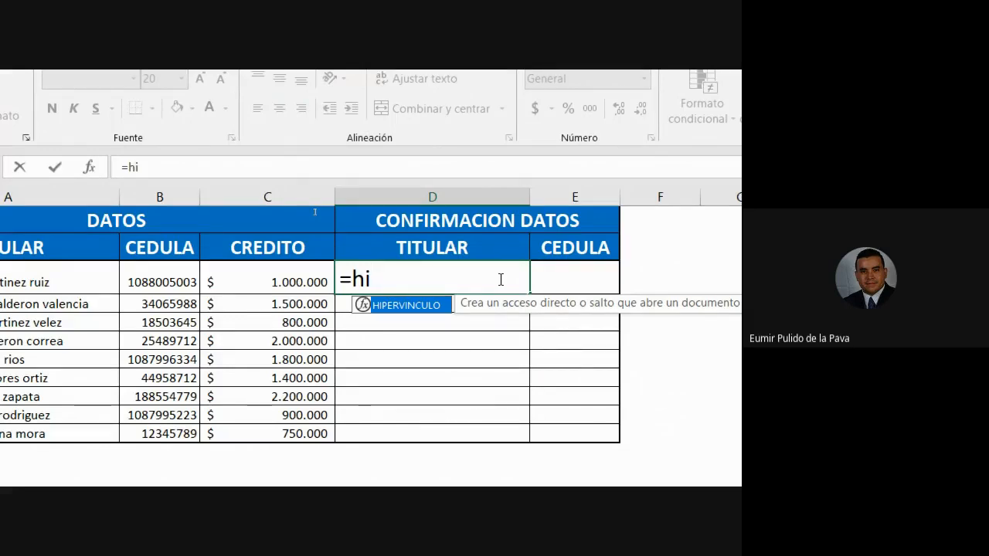
pyautogui.write('g')
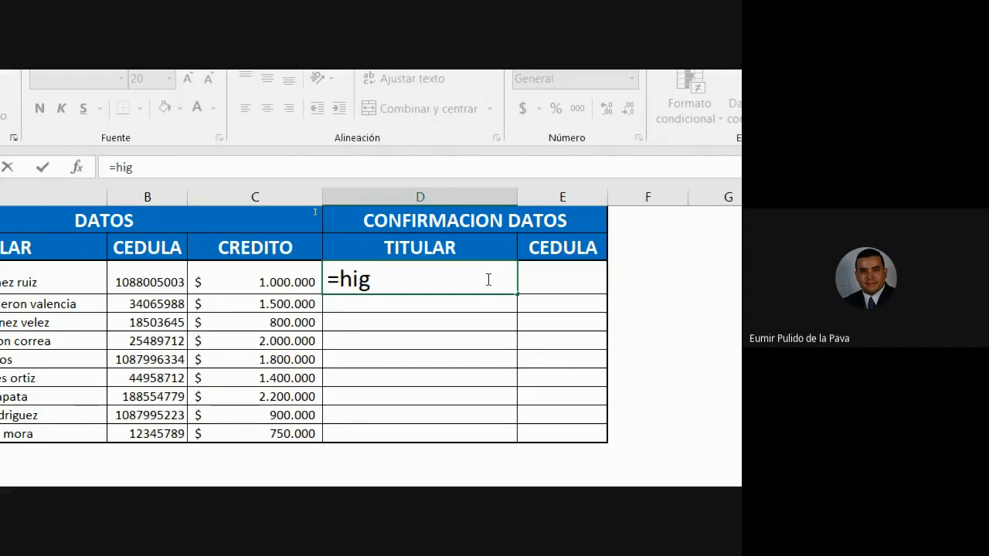
pyautogui.press('BackSpace')
pyautogui.press('BackSpace')
pyautogui.press('BackSpace')
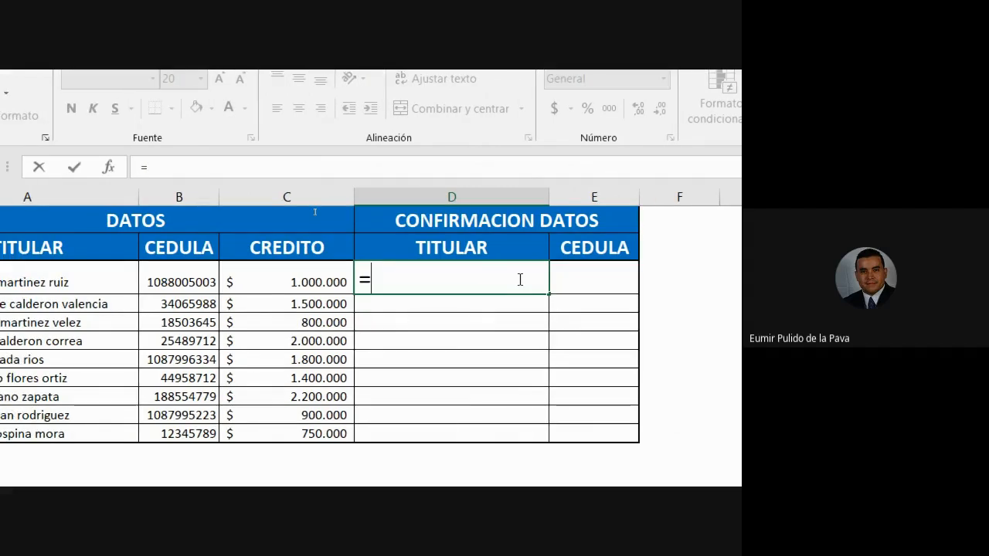
# Start the IGUAL function in D3 from the suggestions for "igu", and cut the formula back to =IGUA.
pyautogui.write('igu')
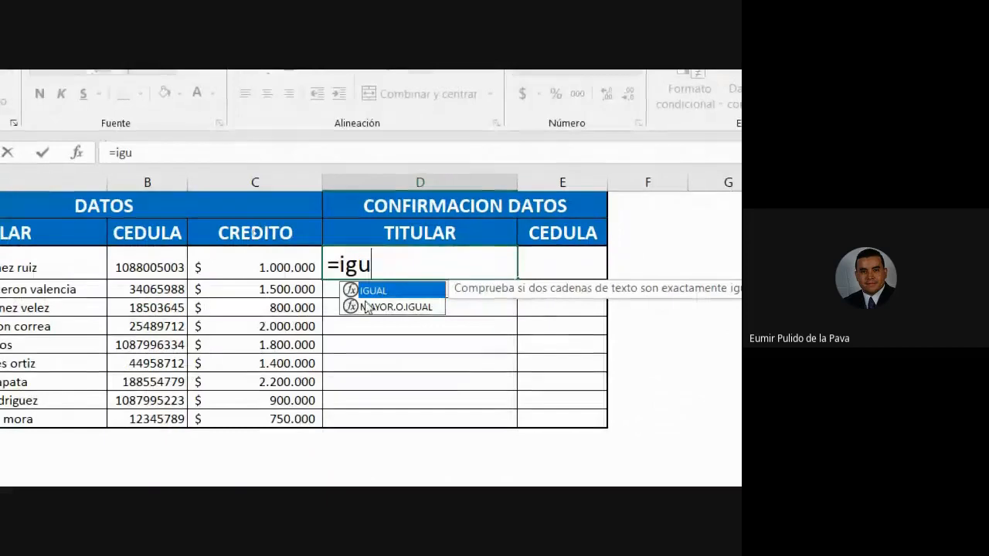
pyautogui.moveTo(340, 265); pyautogui.dragTo(374, 265)
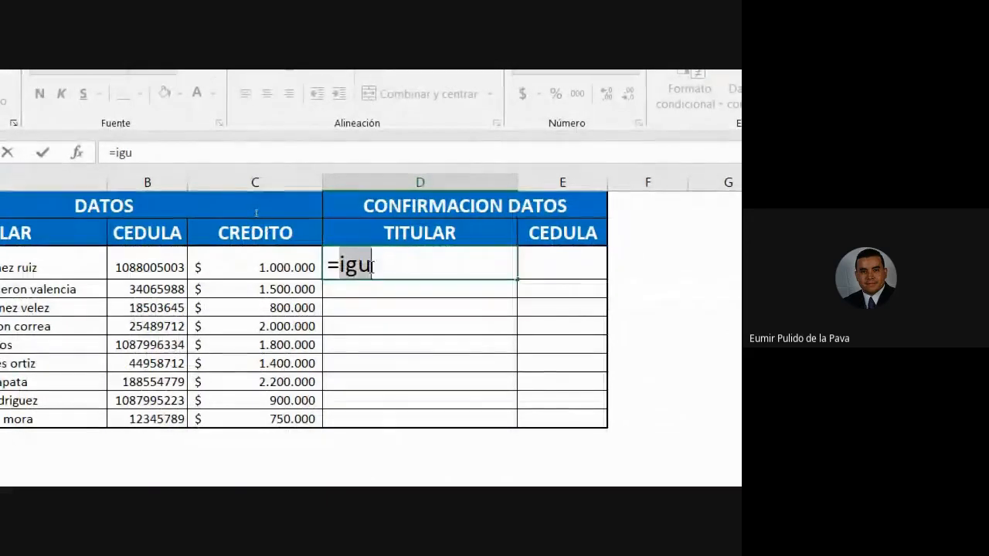
pyautogui.click(376, 265)
pyautogui.press('BackSpace')
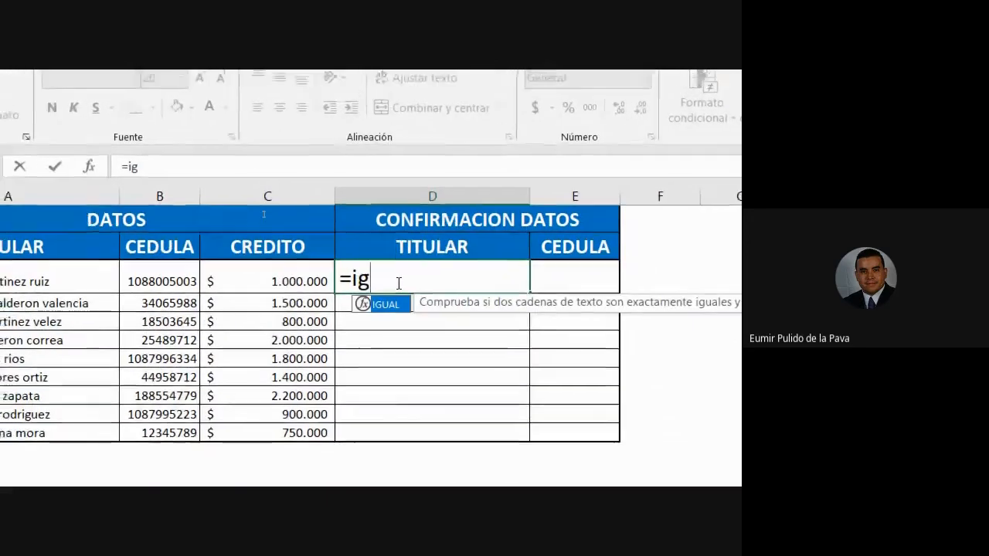
pyautogui.write('u')
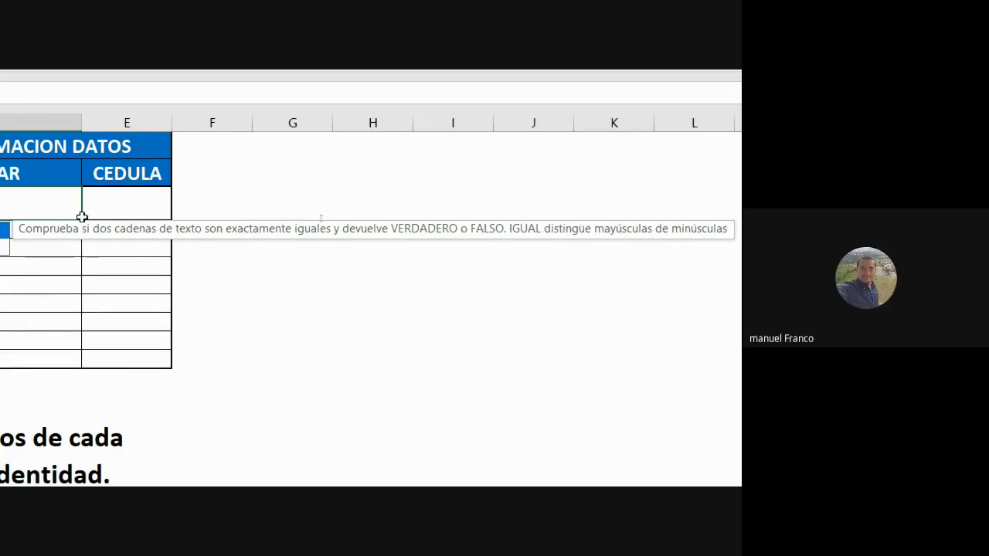
pyautogui.press('Tab')
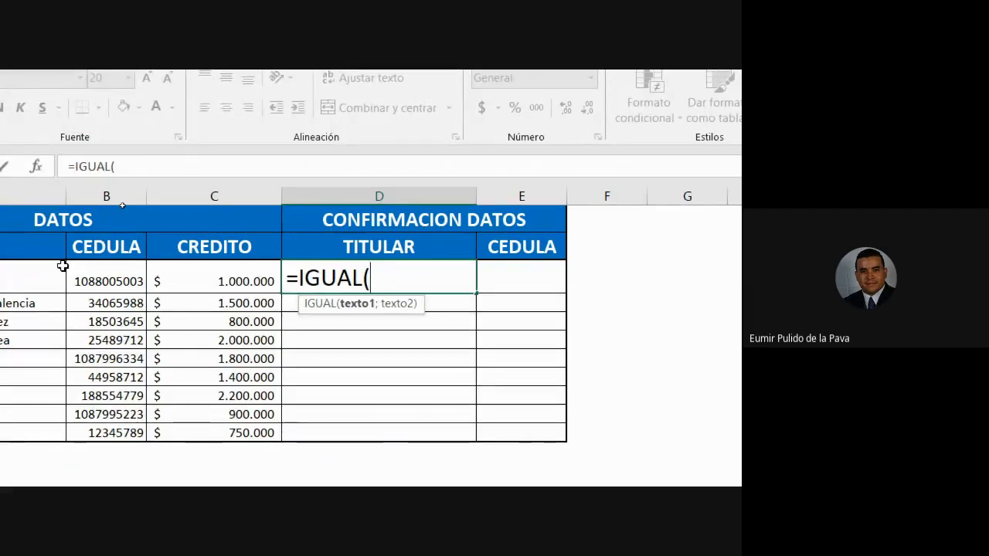
pyautogui.press('BackSpace')
pyautogui.press('BackSpace')
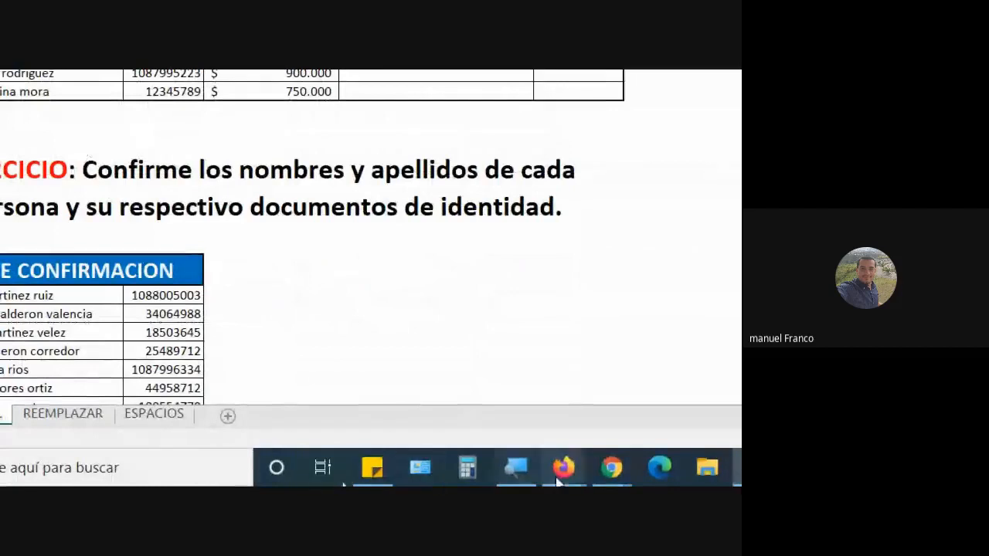
# Switch to the Google Meet window, reset the Windows Magnifier to 100%, and minimize the Magnifier.
pyautogui.click(503, 355)
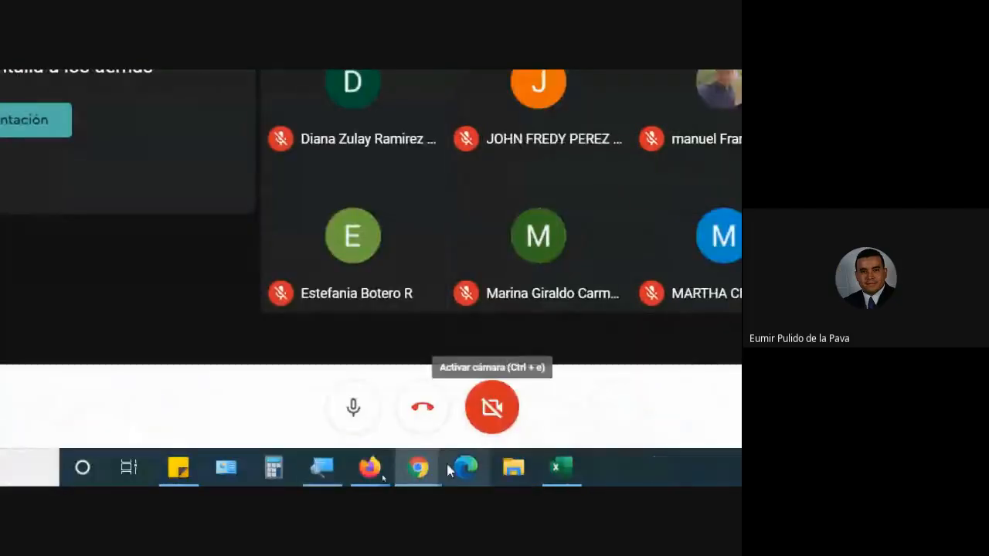
pyautogui.click(322, 468)
pyautogui.click(261, 396)
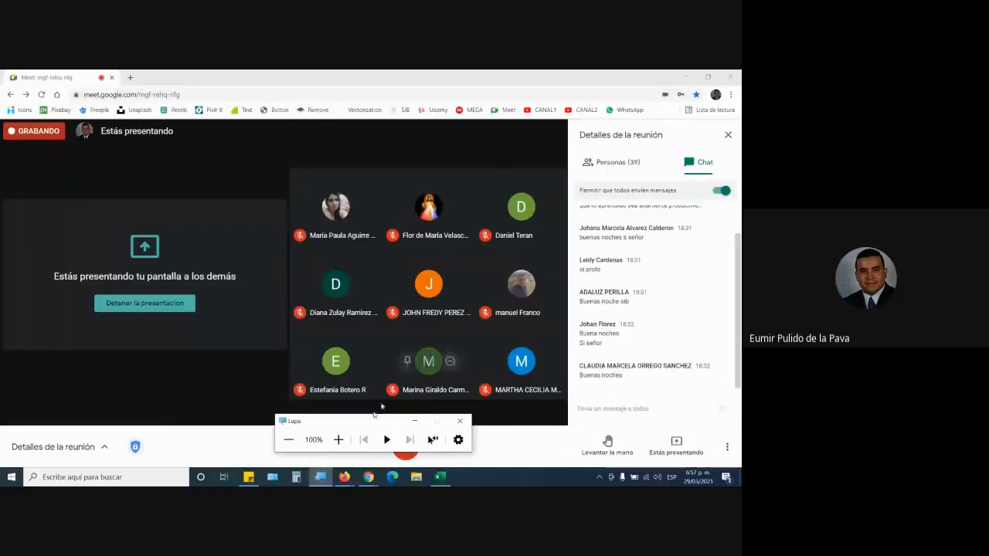
pyautogui.click(414, 421)
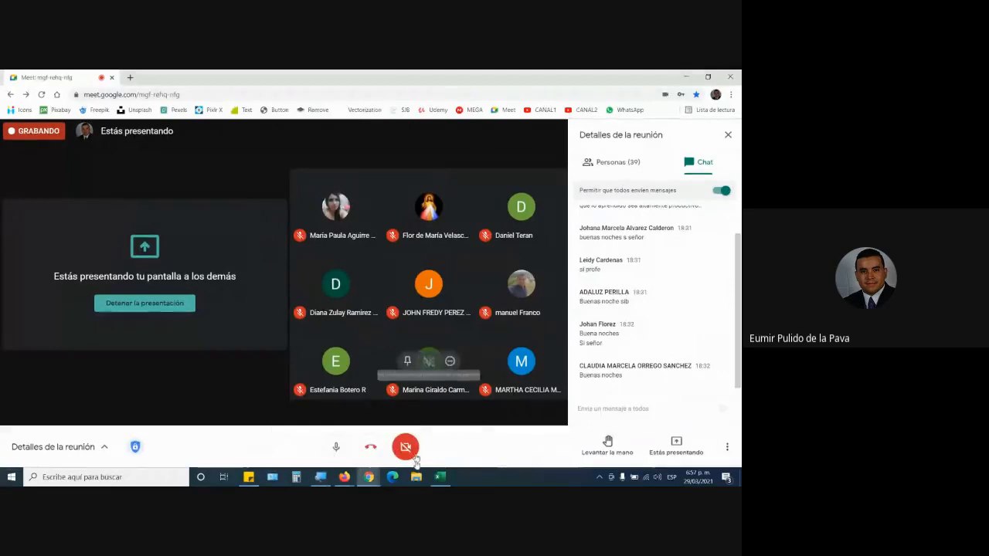
# Switch back to the Excel workbook, set the Windows Magnifier to 200%, and return to the unfinished formula in D3.
pyautogui.click(441, 476)
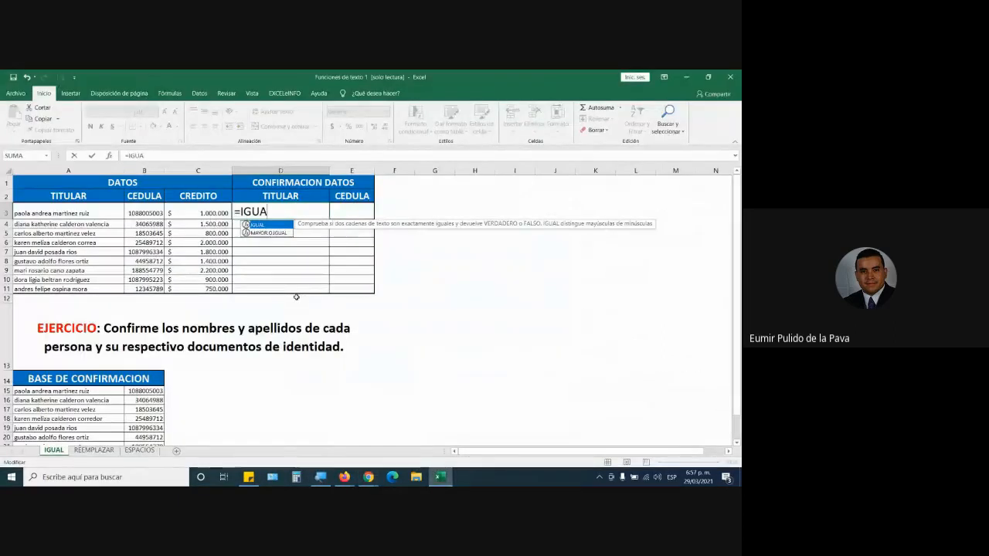
pyautogui.click(321, 477)
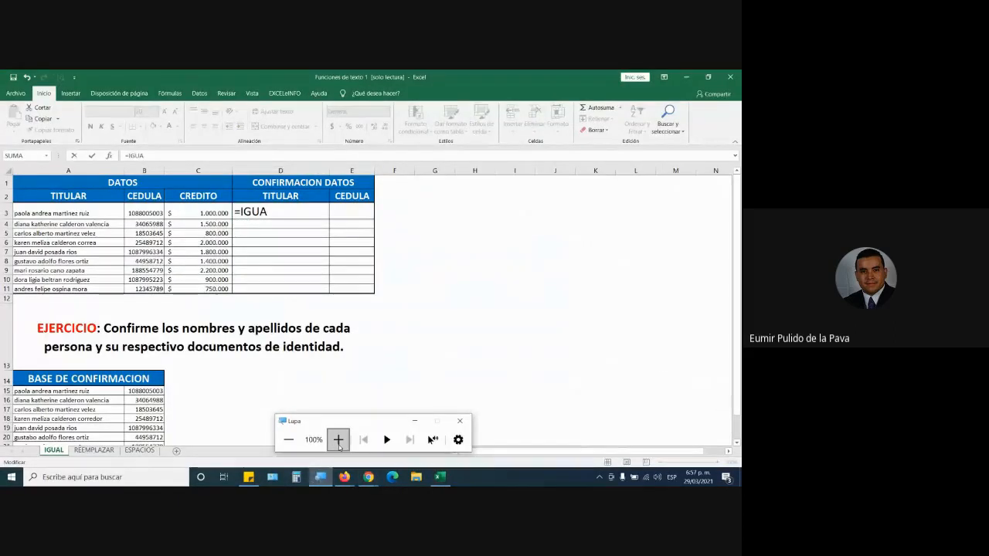
pyautogui.click(339, 439)
pyautogui.click(283, 213)
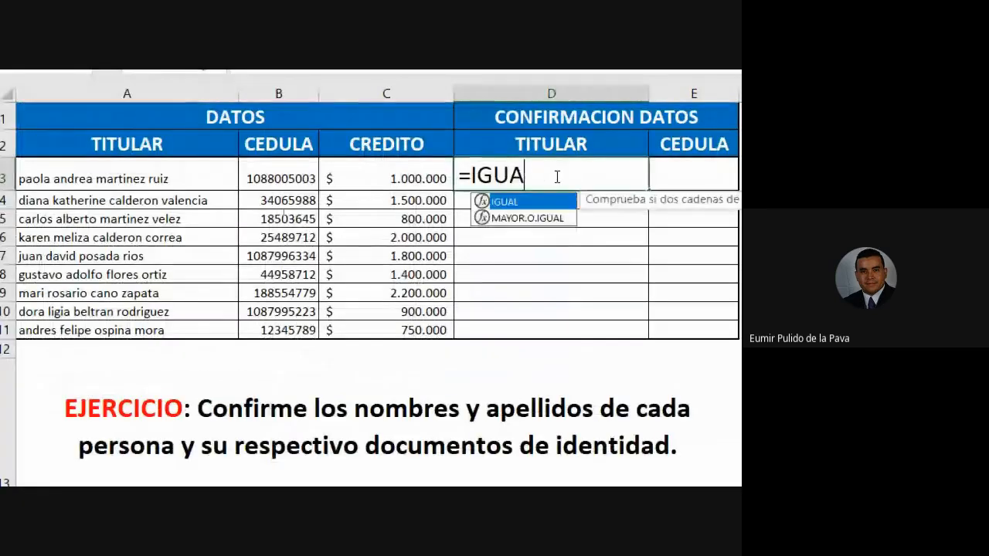
# Compare the suggested functions IGUAL and MAYOR.O.IGUAL and their descriptions for the =IGUA entry in D3.
pyautogui.click(540, 218)
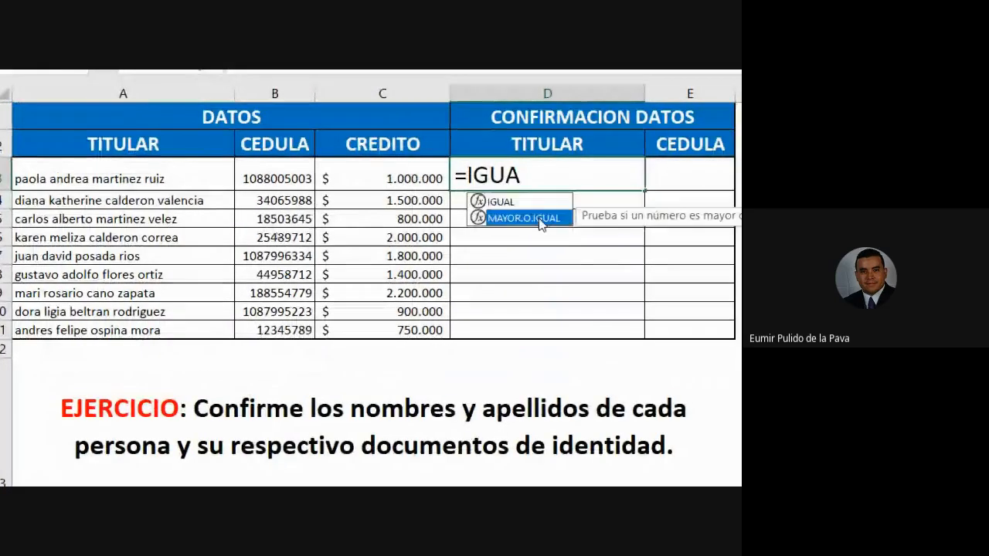
pyautogui.click(533, 202)
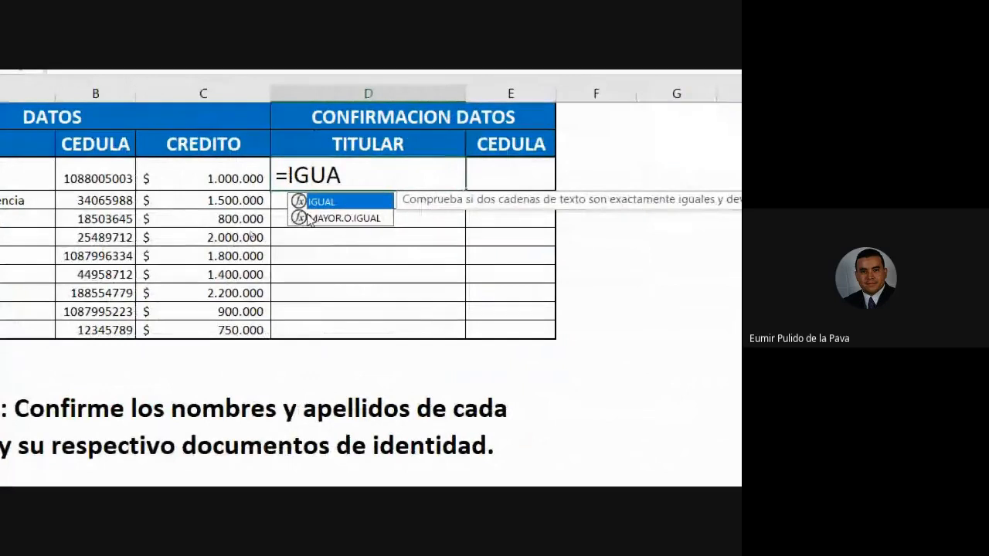
pyautogui.click(332, 216)
pyautogui.click(331, 204)
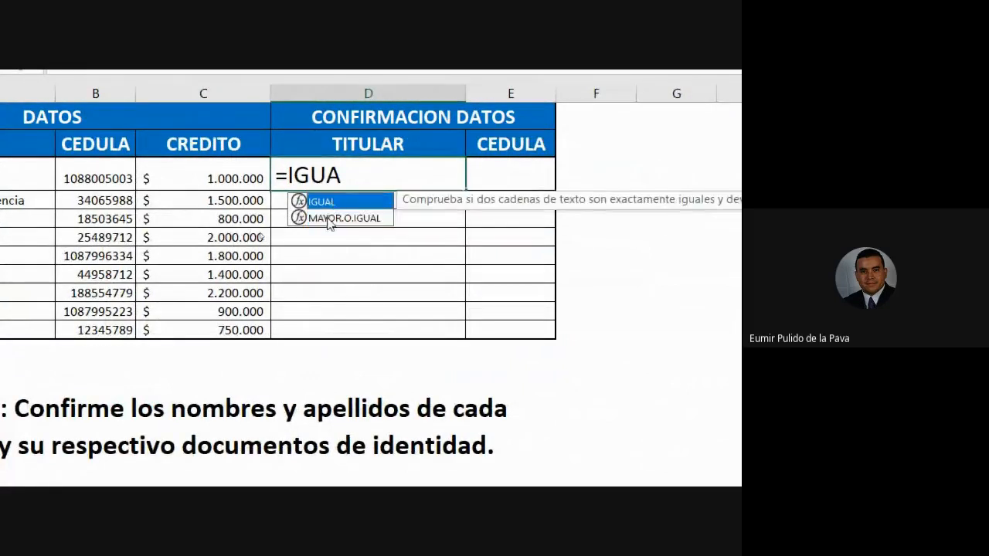
pyautogui.click(330, 219)
pyautogui.click(331, 204)
pyautogui.click(332, 218)
pyautogui.click(329, 205)
pyautogui.click(331, 218)
pyautogui.click(330, 204)
pyautogui.click(331, 218)
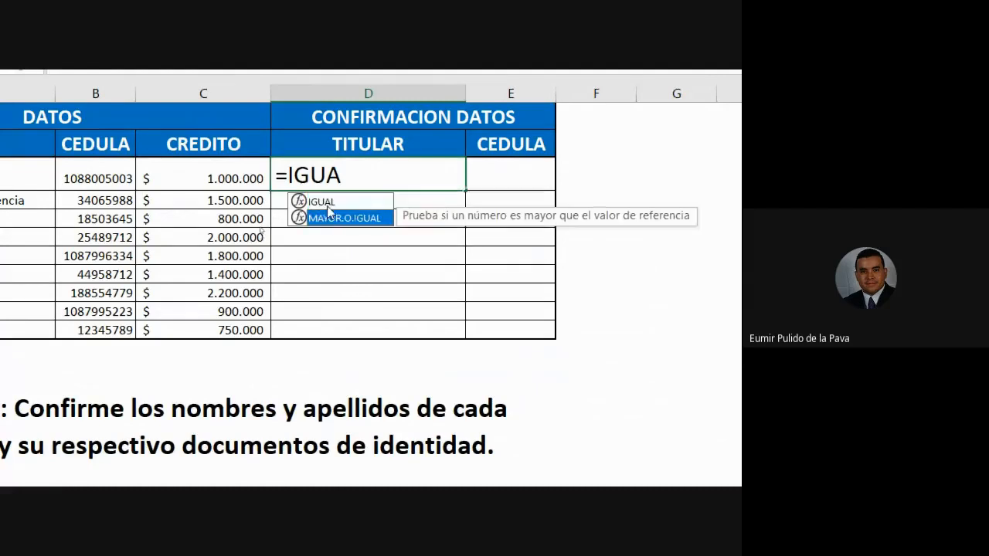
pyautogui.click(329, 205)
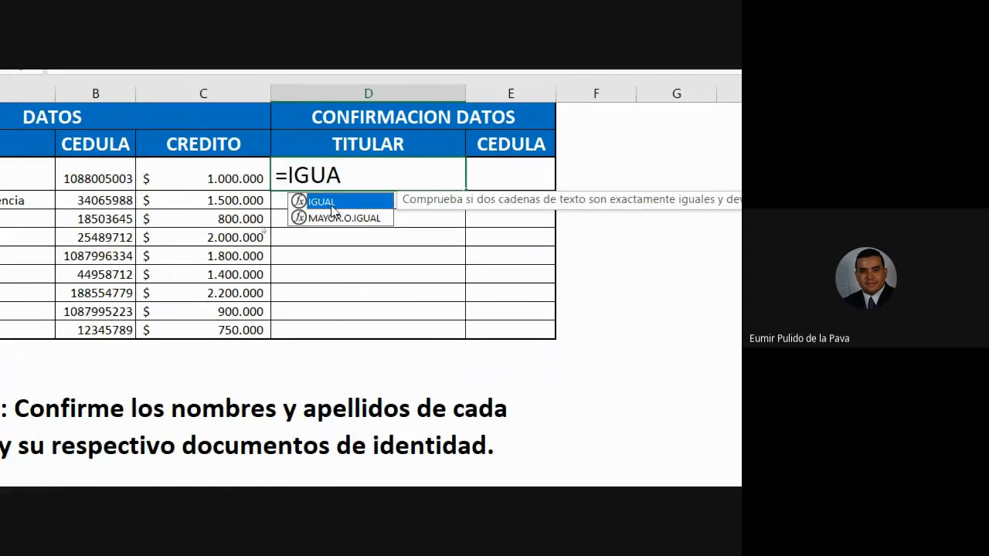
# Insert the suggested IGUAL function in D3, and cut the formula back to =IGU.
pyautogui.doubleClick(331, 204)
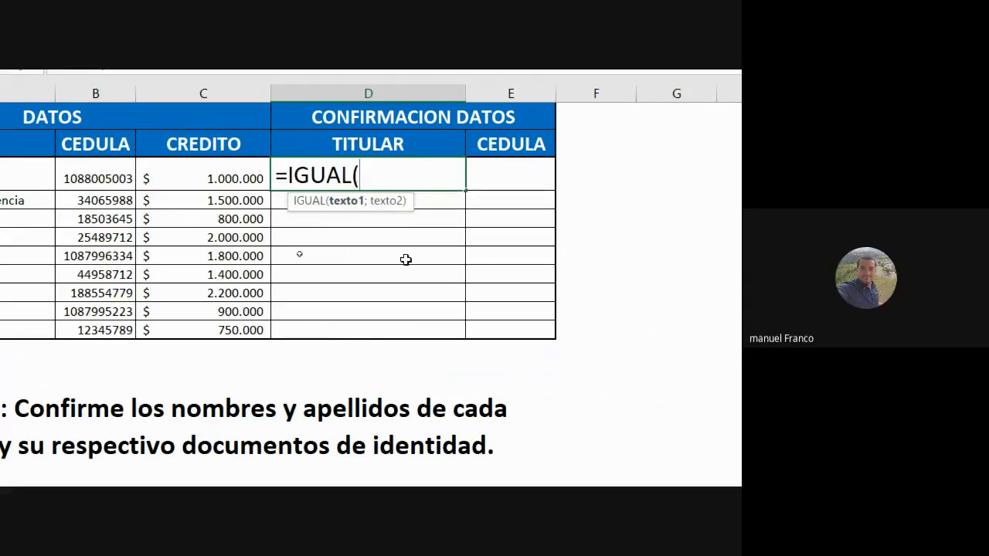
pyautogui.press('BackSpace')
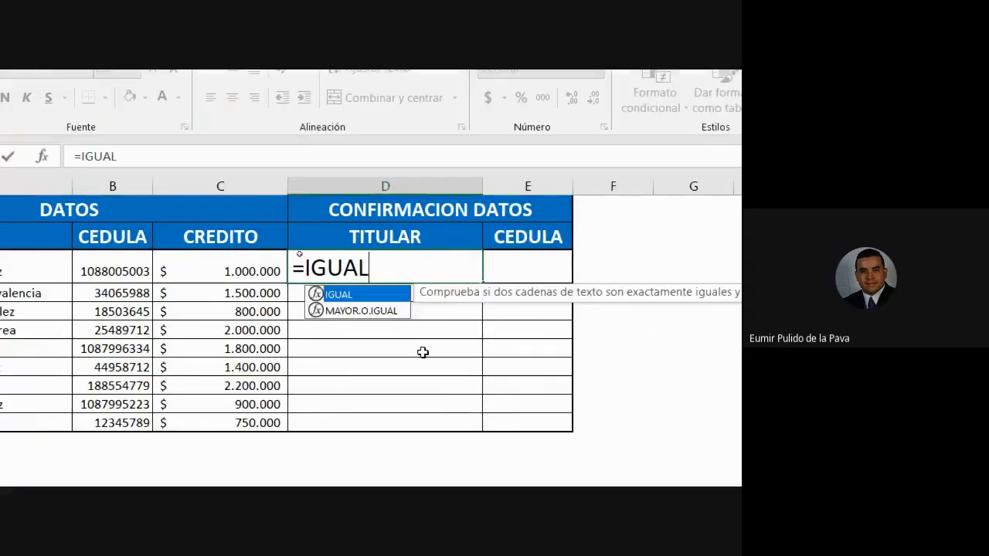
pyautogui.press('BackSpace')
pyautogui.press('BackSpace')
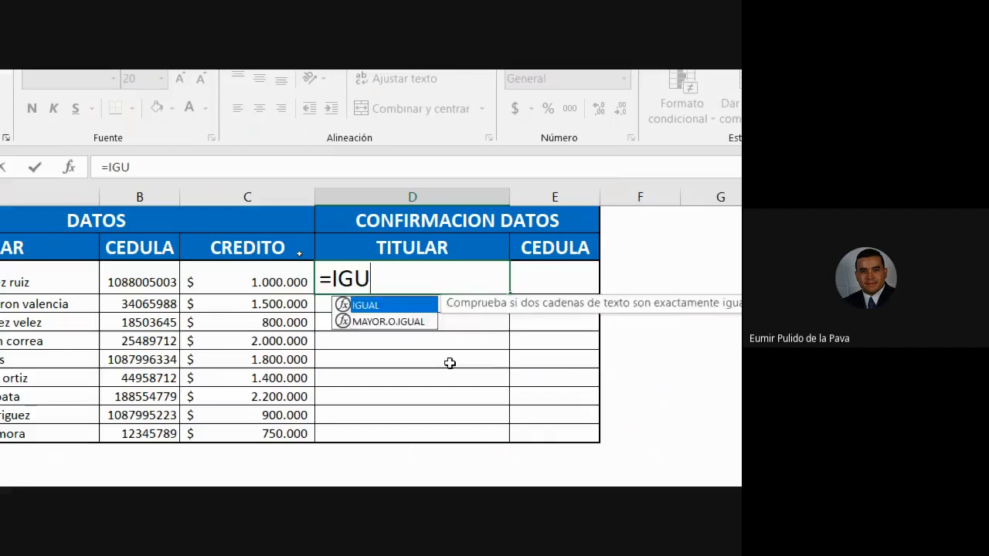
# Alternate between the two suggestions for =IGU and complete the entry in D3 to =IGUAL(.
pyautogui.press('Down')
pyautogui.press('Up')
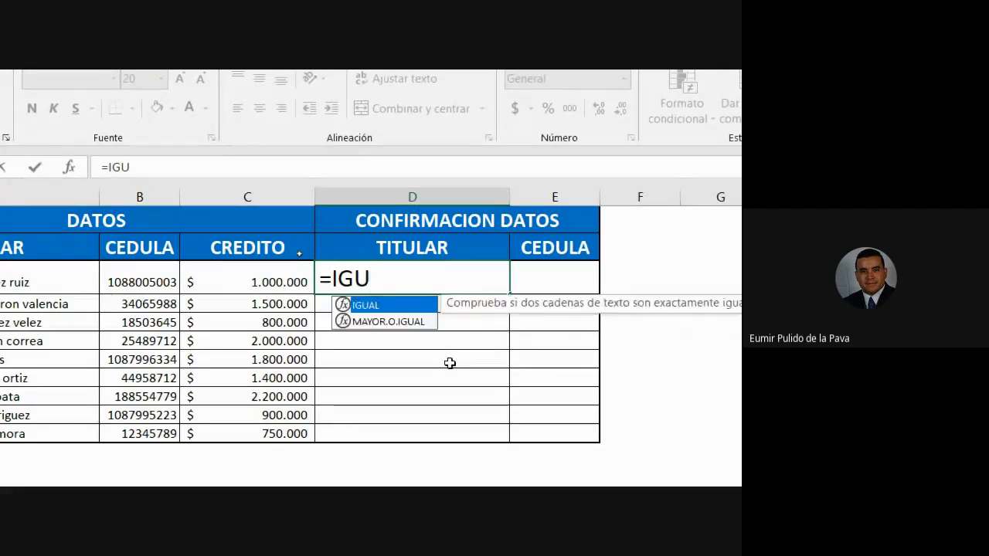
pyautogui.press('Down')
pyautogui.press('Up')
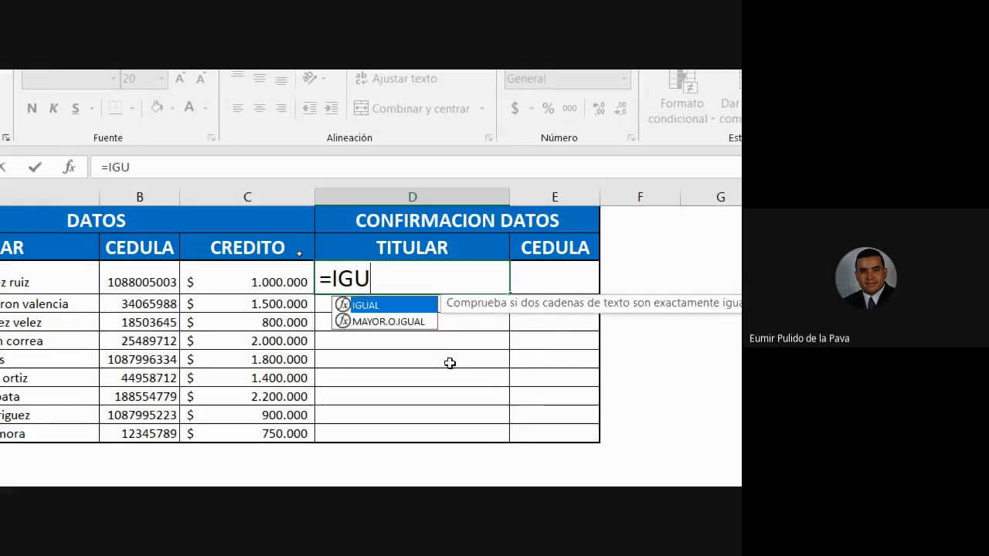
pyautogui.press('Tab')
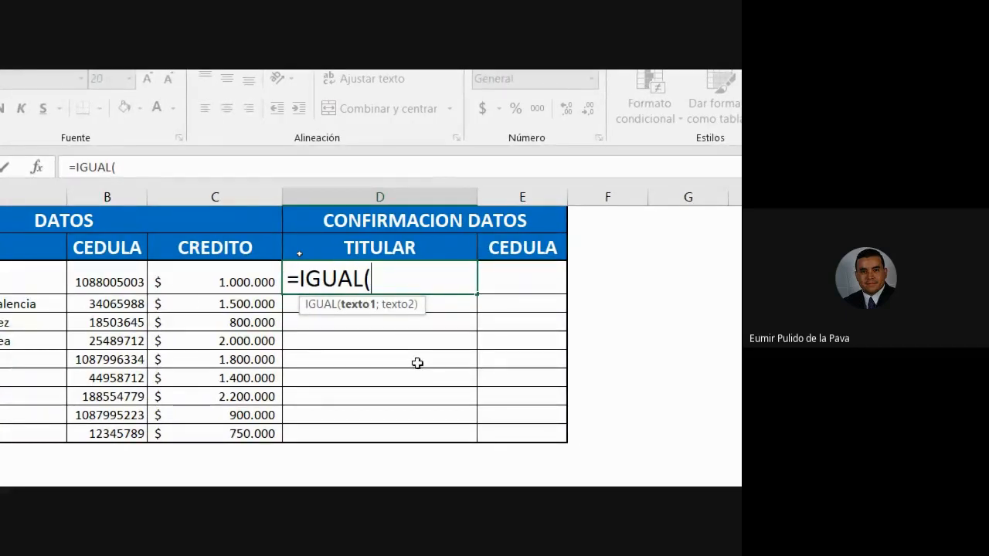
# Remove the opening parenthesis after =IGUAL in D3 and enter it again.
pyautogui.moveTo(381, 278); pyautogui.dragTo(357, 278)
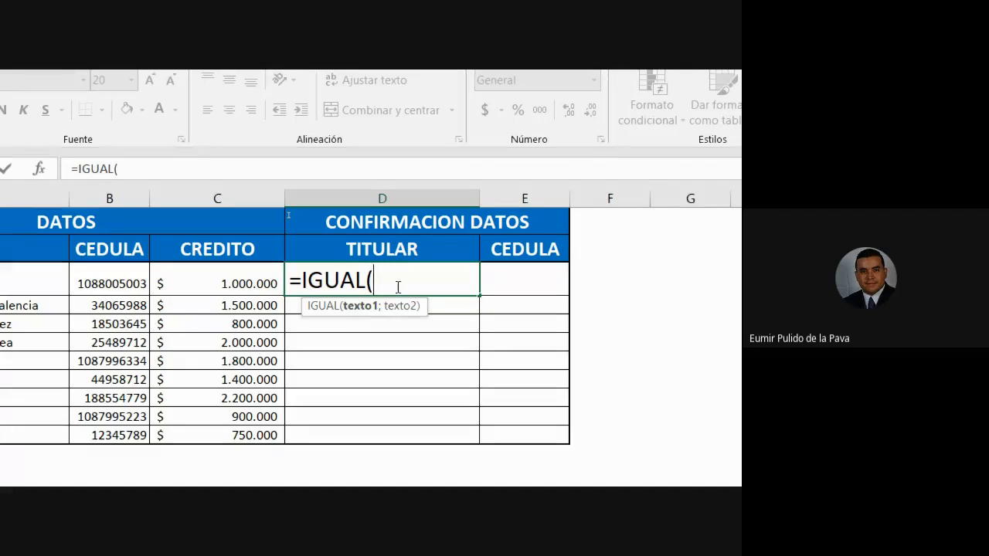
pyautogui.press('BackSpace')
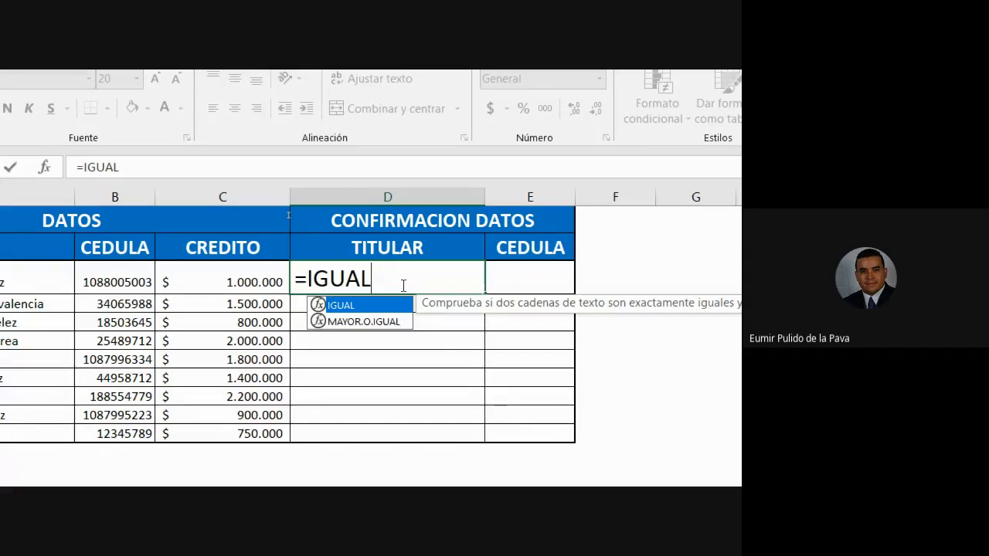
pyautogui.write('(')
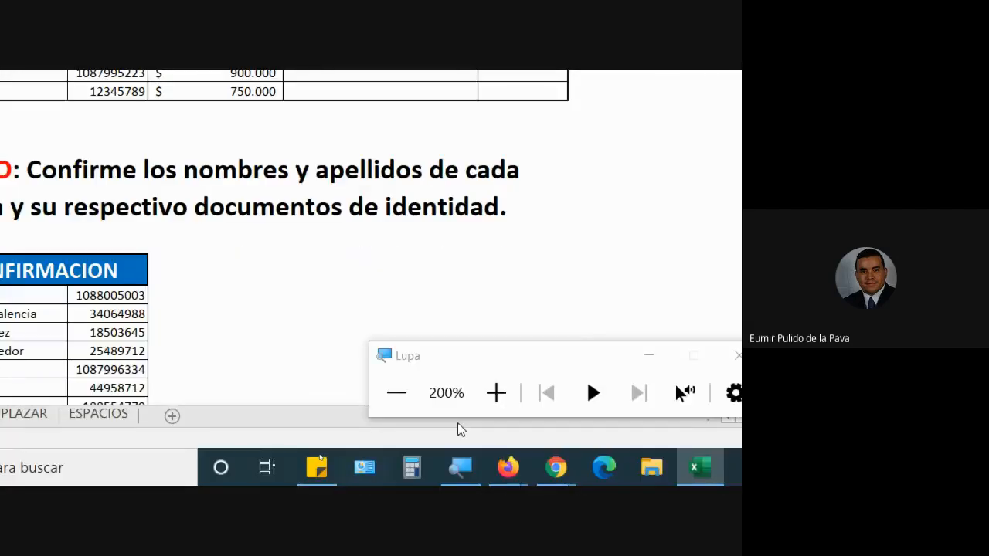
# Increase the Magnifier zoom and set A3 as the first argument of the IGUAL formula, trying A15 in between.
pyautogui.click(494, 398)
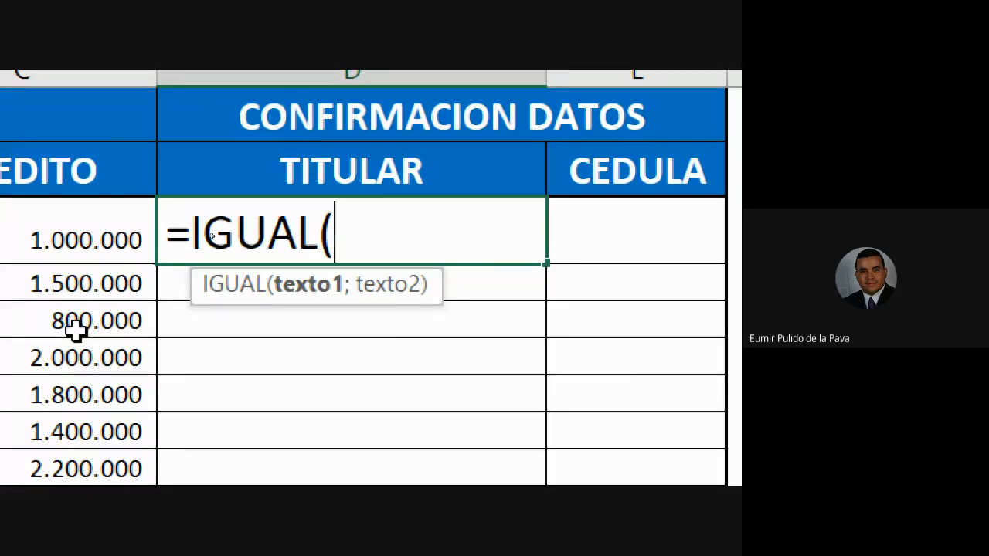
pyautogui.hscroll(-5, 46, 347)
pyautogui.click(194, 192)
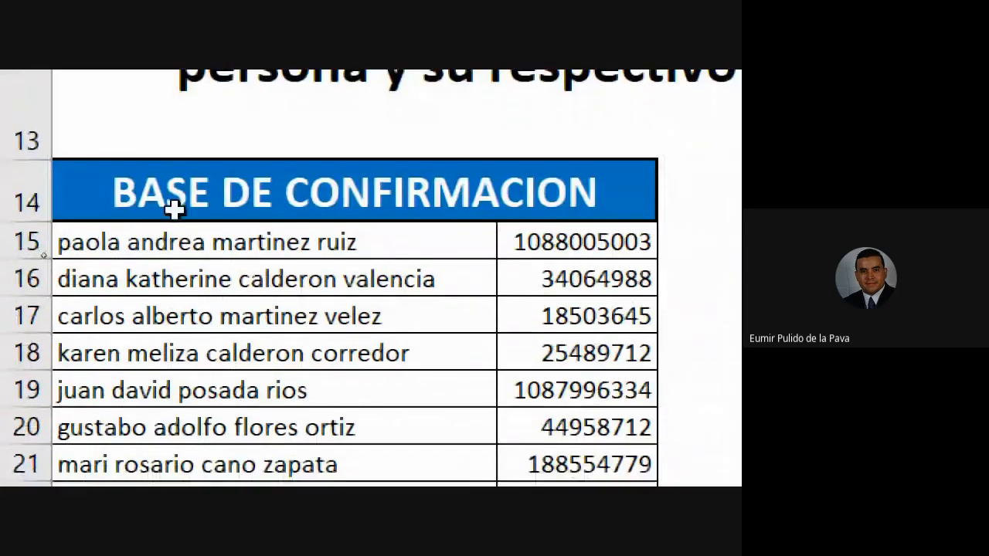
pyautogui.click(188, 252)
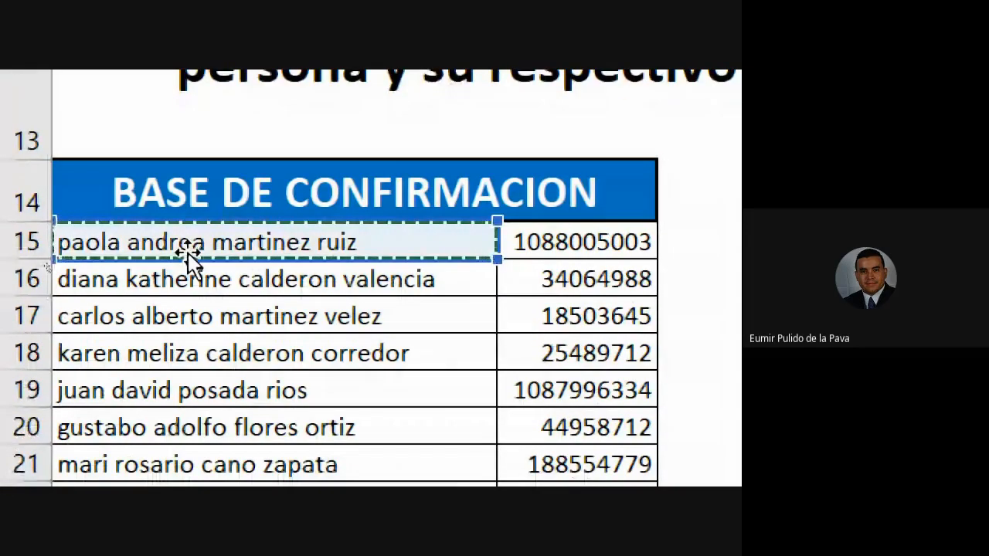
pyautogui.scroll(2, 187, 244)
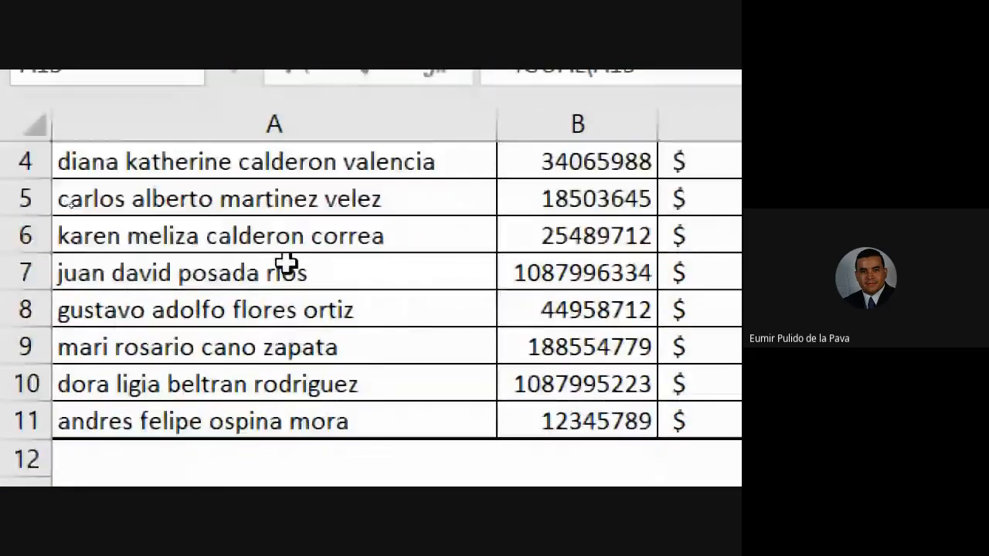
pyautogui.scroll(1, 287, 260)
pyautogui.click(177, 282)
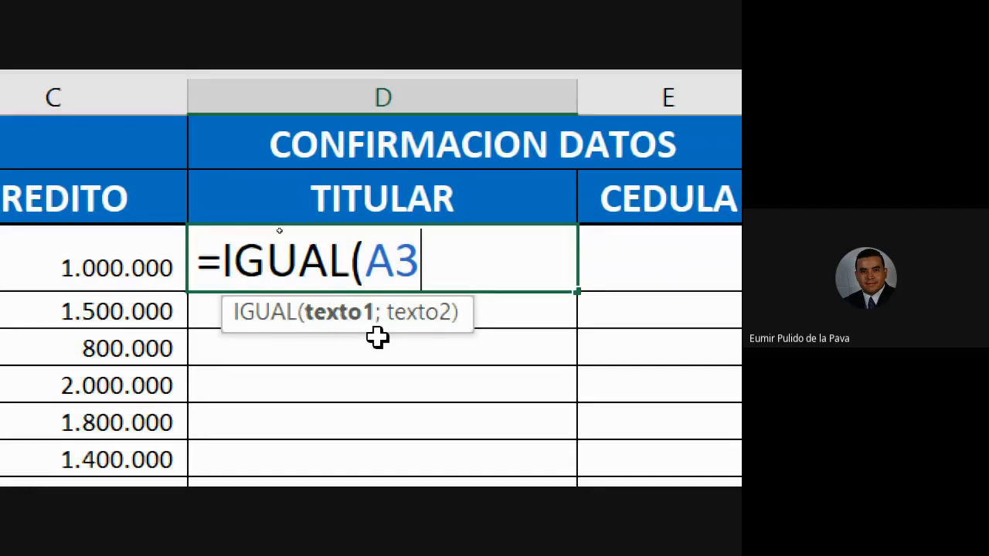
# Try a comma after A3, replace it with a semicolon, and pick A15 as the second argument.
pyautogui.write(',')
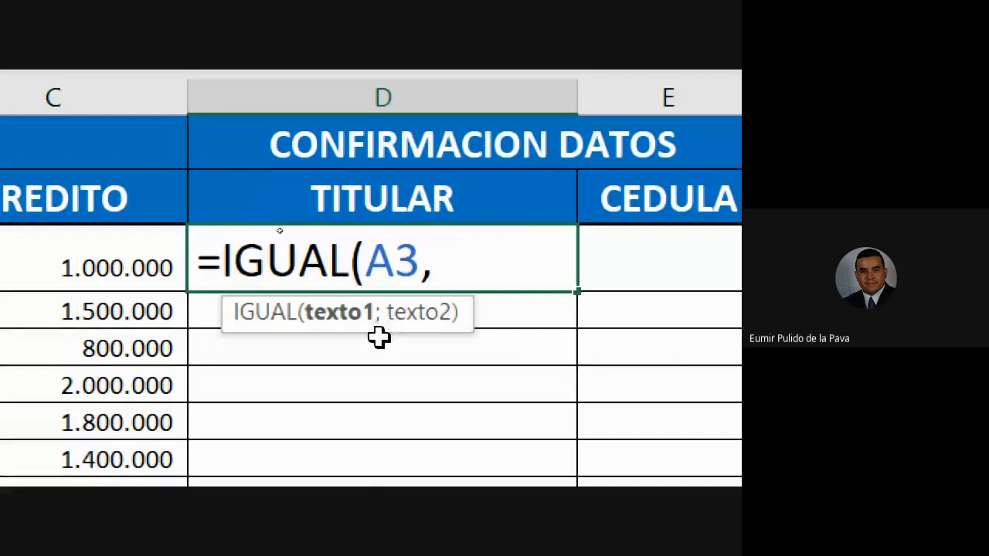
pyautogui.press('BackSpace')
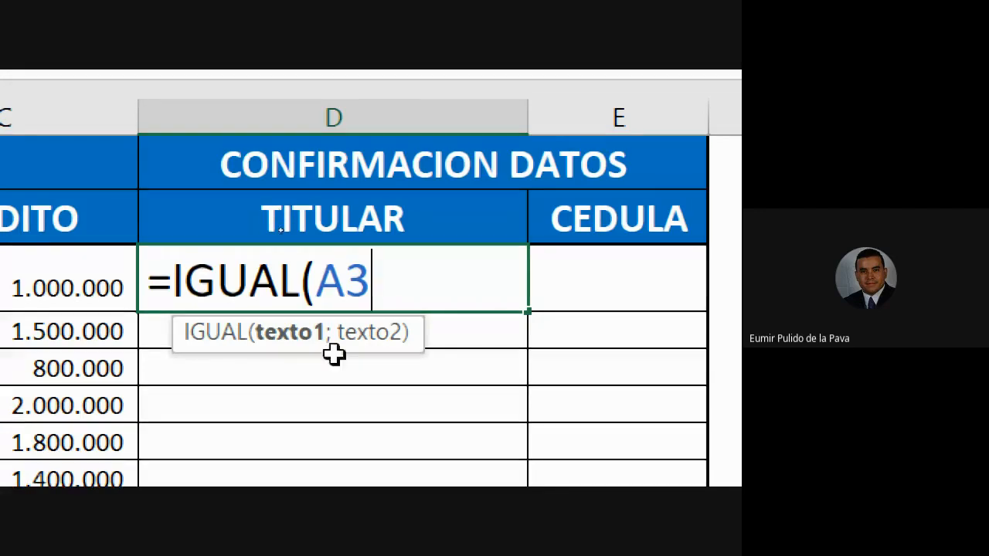
pyautogui.write(';')
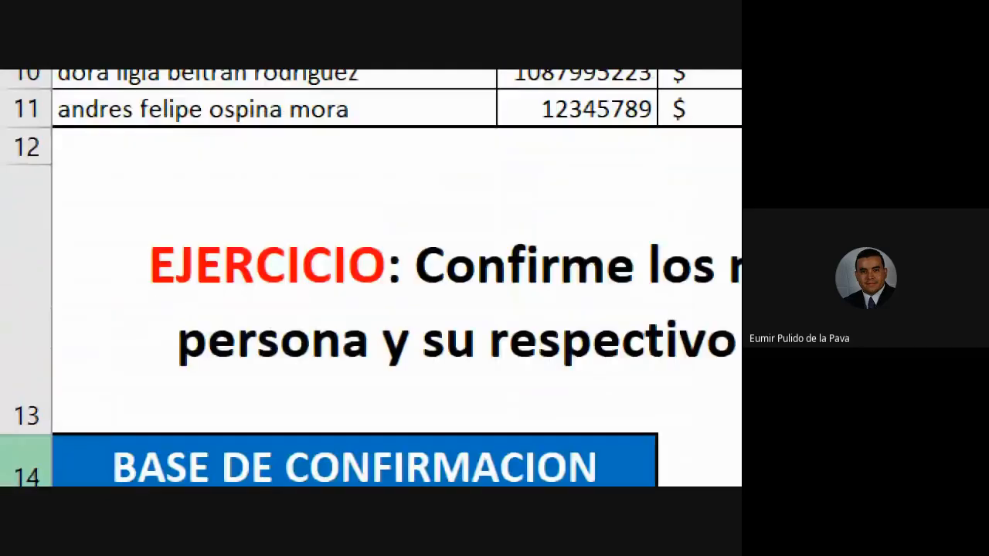
pyautogui.scroll(-1, 236, 320)
pyautogui.click(232, 327)
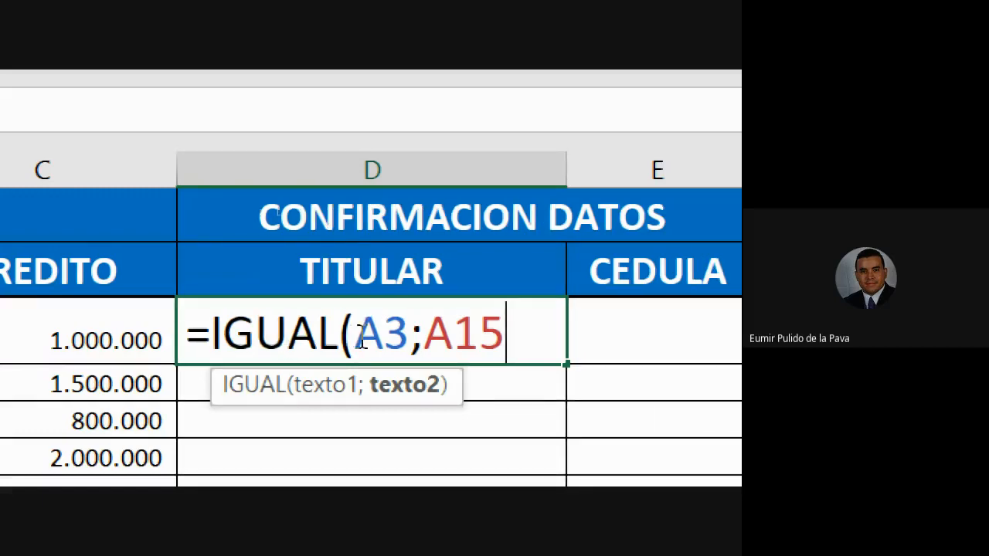
# Highlight the A15 argument, demonstrate adding and removing the closing parenthesis, and enter the finished formula =IGUAL(A3;A15) in D3.
pyautogui.moveTo(354, 334); pyautogui.dragTo(508, 334)
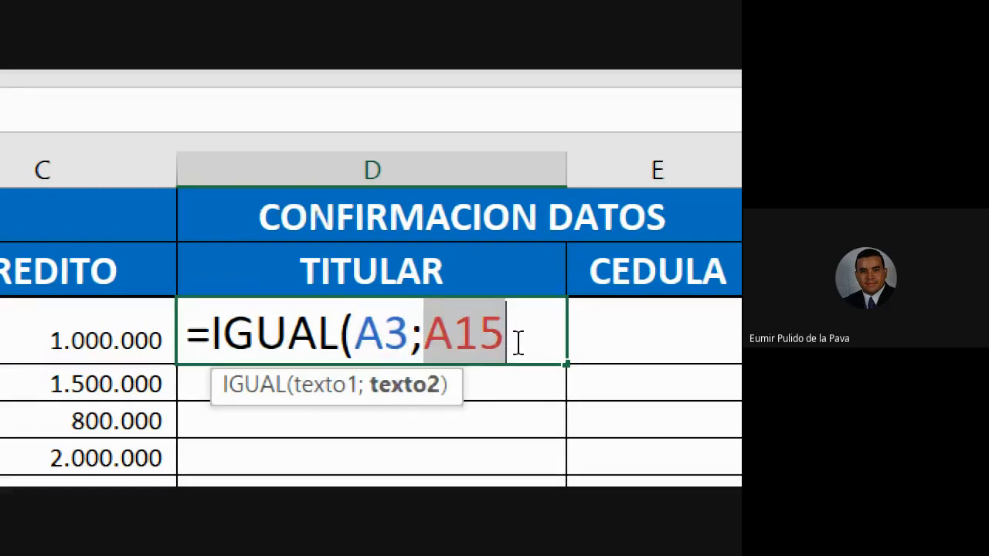
pyautogui.click(521, 344)
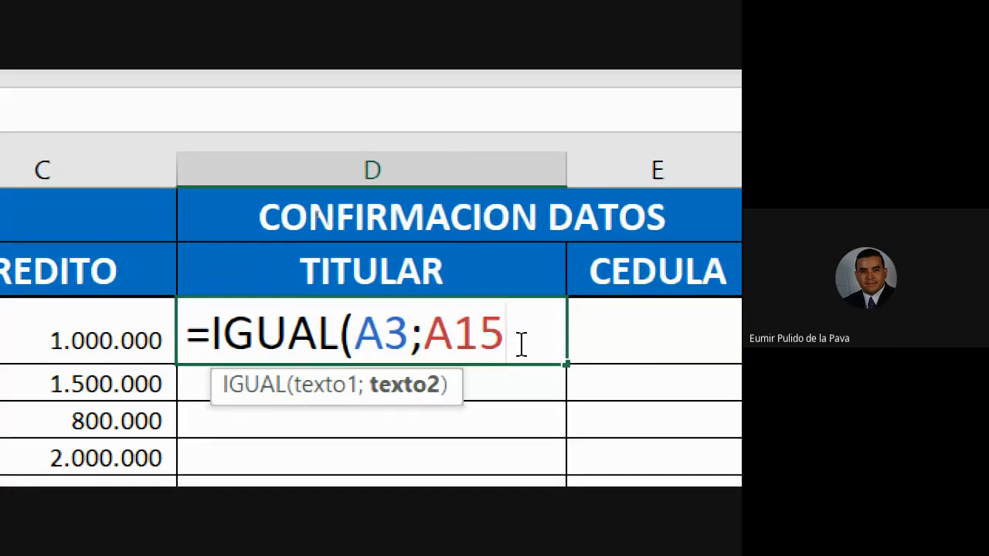
pyautogui.write(')')
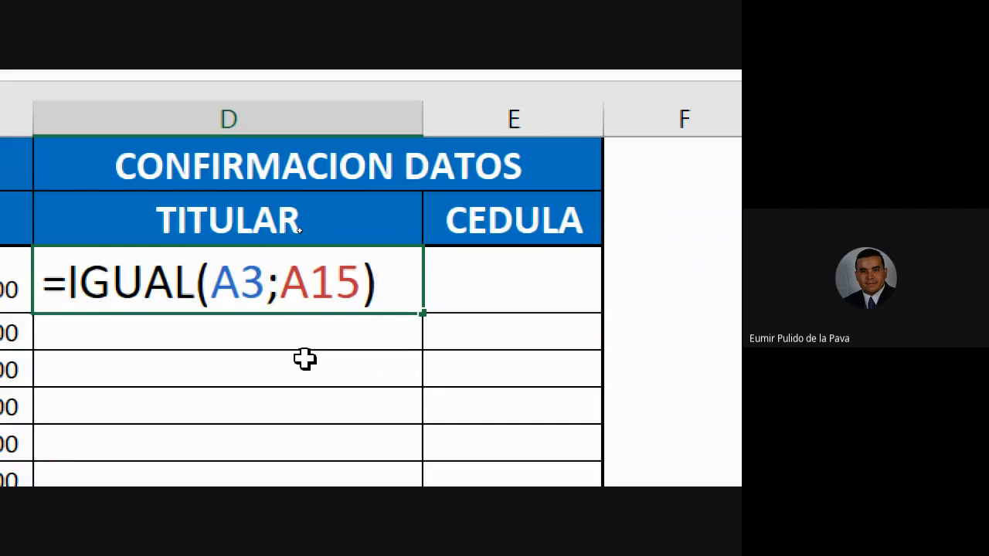
pyautogui.press('Left')
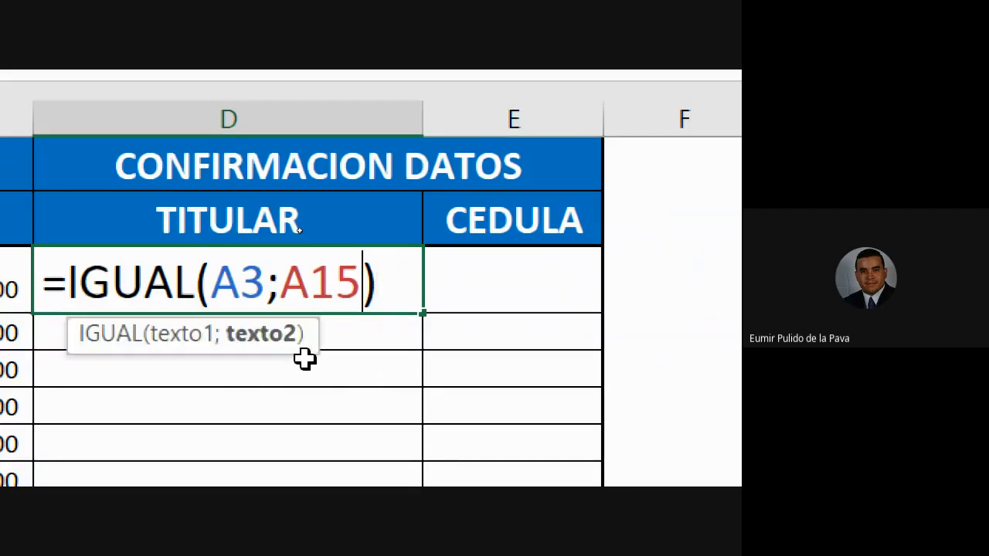
pyautogui.press('Delete')
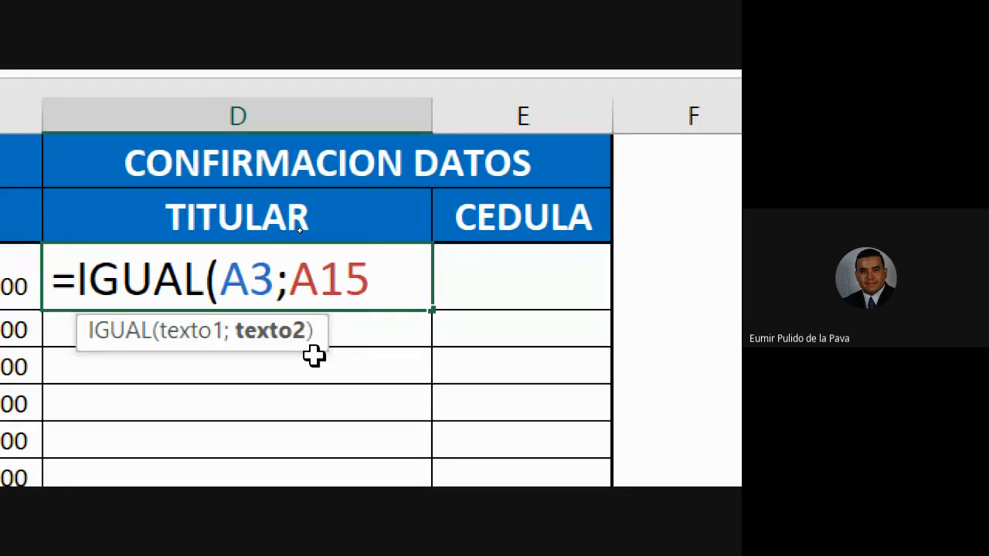
pyautogui.write(')')
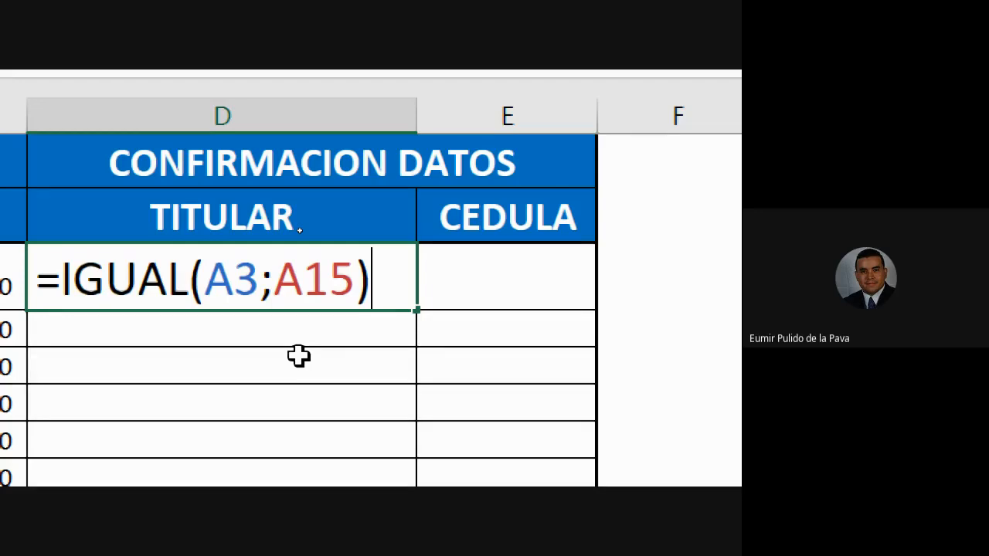
pyautogui.press('Return')
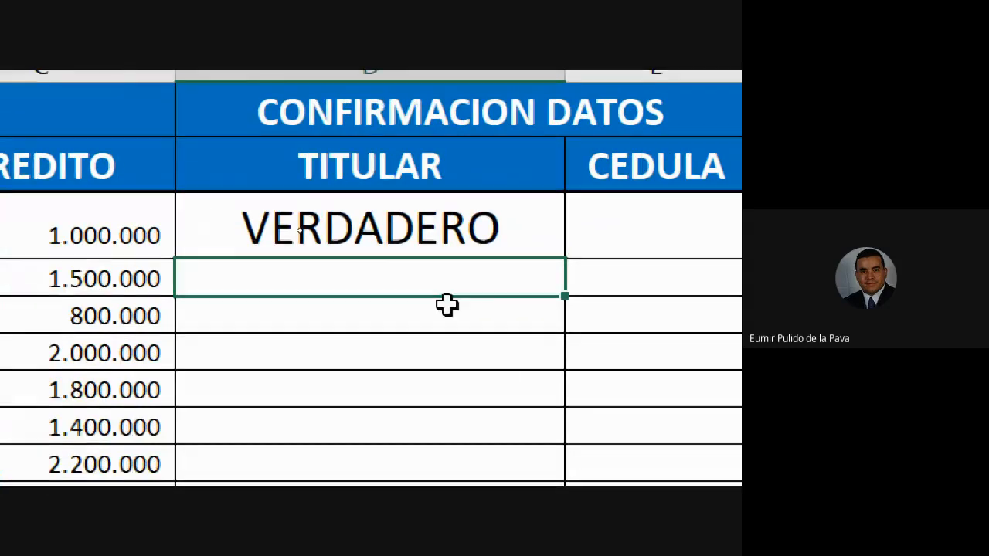
# Review the names in A3 and A15, and copy the IGUAL formula from D3 down through D11.
pyautogui.click(298, 229)
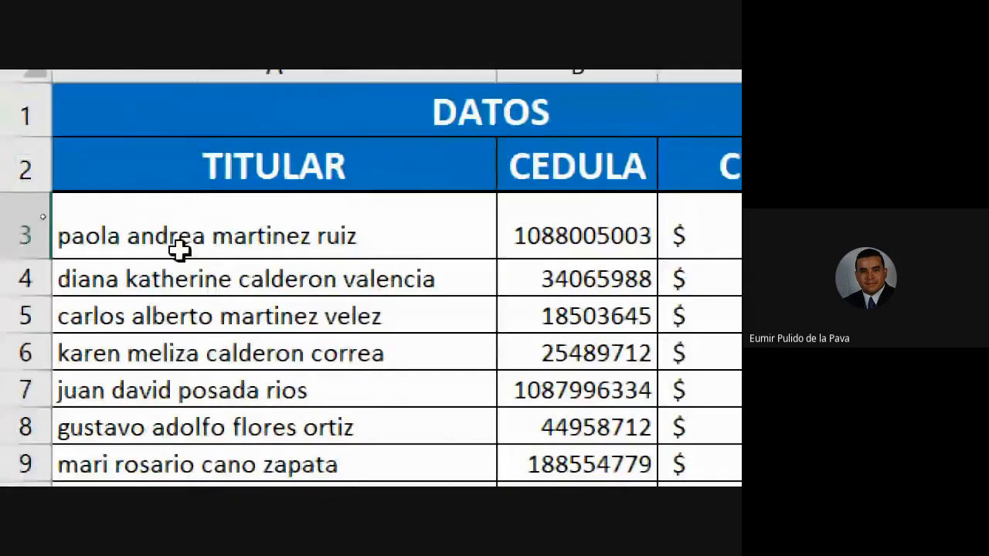
pyautogui.click(179, 237)
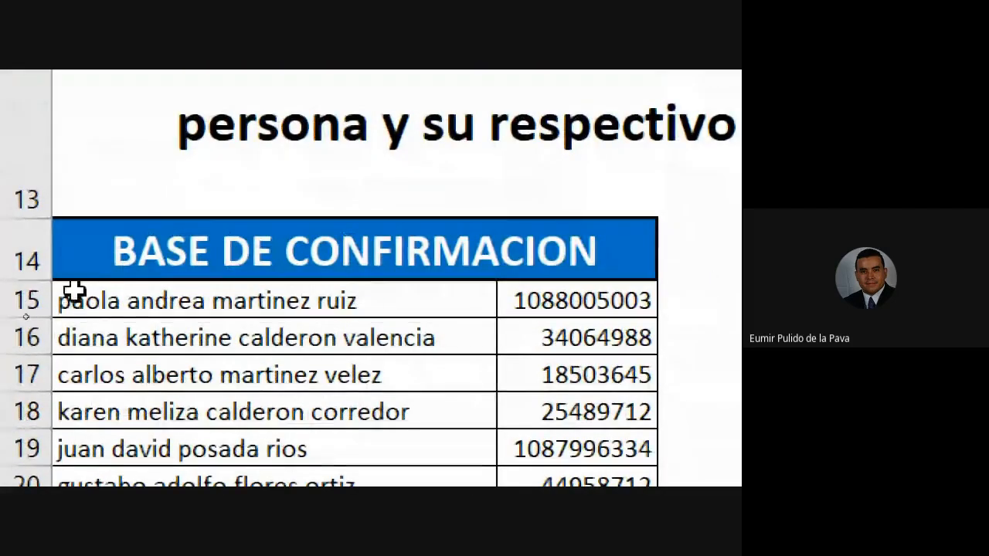
pyautogui.scroll(2, 136, 434)
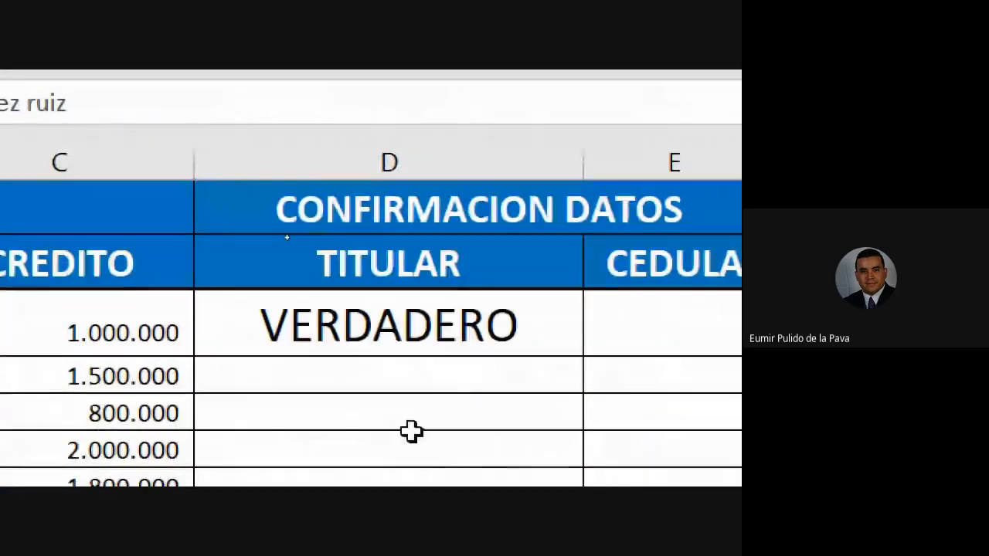
pyautogui.click(482, 325)
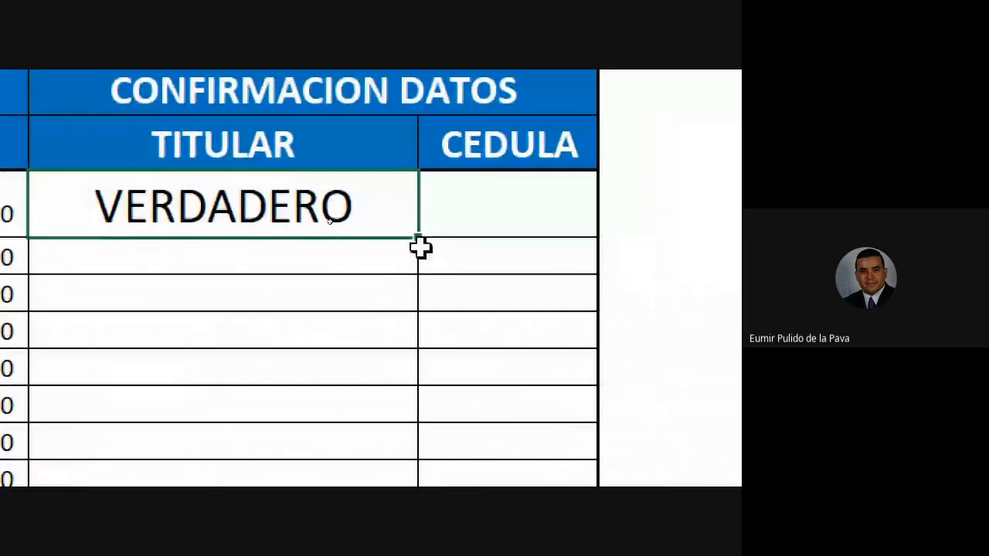
pyautogui.moveTo(419, 238); pyautogui.dragTo(409, 413)
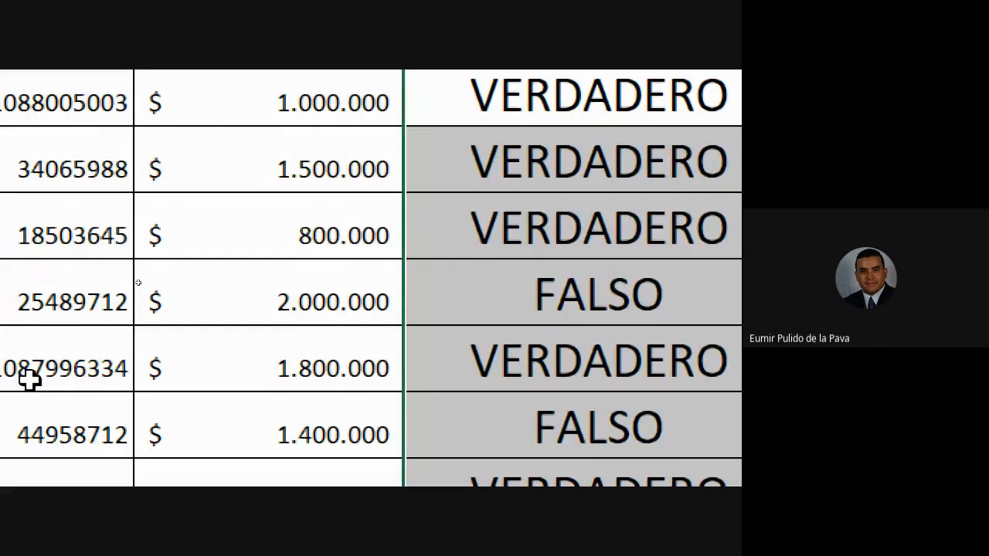
# Compare the holder's name in row 6 with the matching entry in A18 of the confirmation table to examine the D6 result.
pyautogui.click(503, 286)
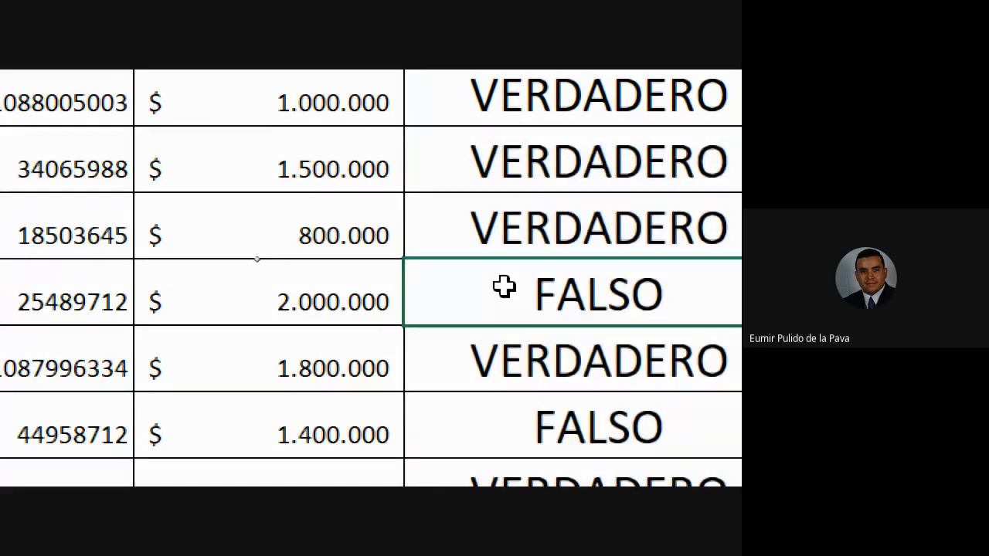
pyautogui.press('Up')
pyautogui.press('Up')
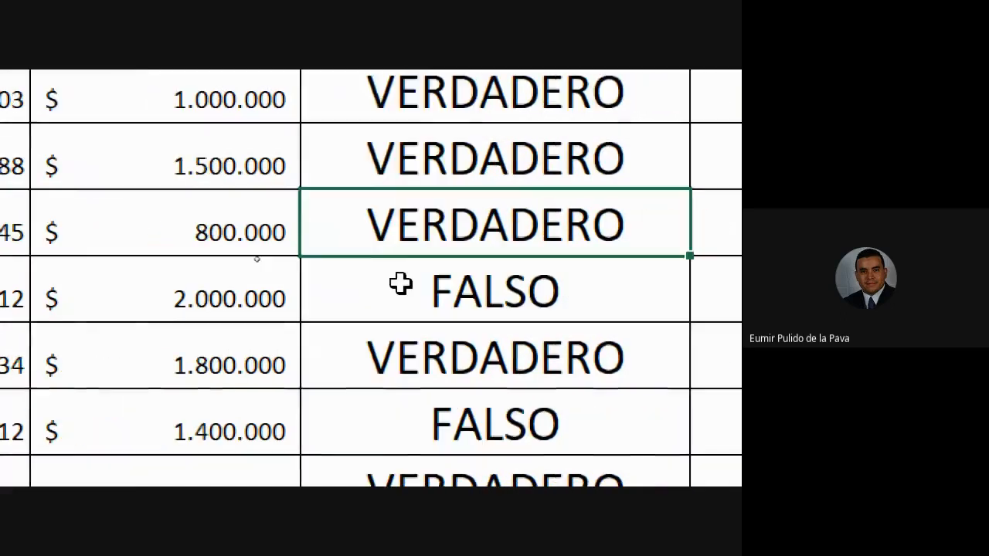
pyautogui.press('Down')
pyautogui.press('Down')
pyautogui.press('Left')
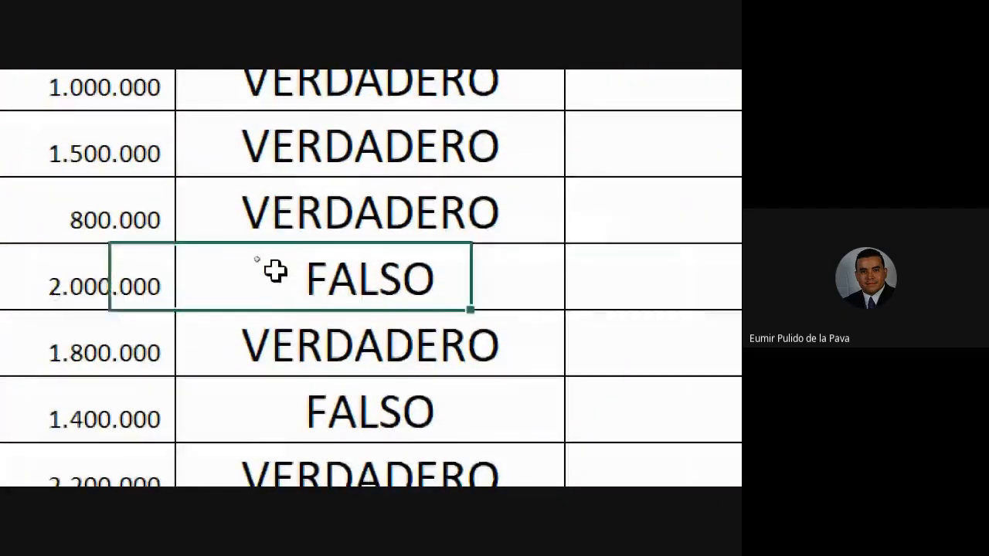
pyautogui.press('Right')
pyautogui.press('Left')
pyautogui.press('Left')
pyautogui.press('Left')
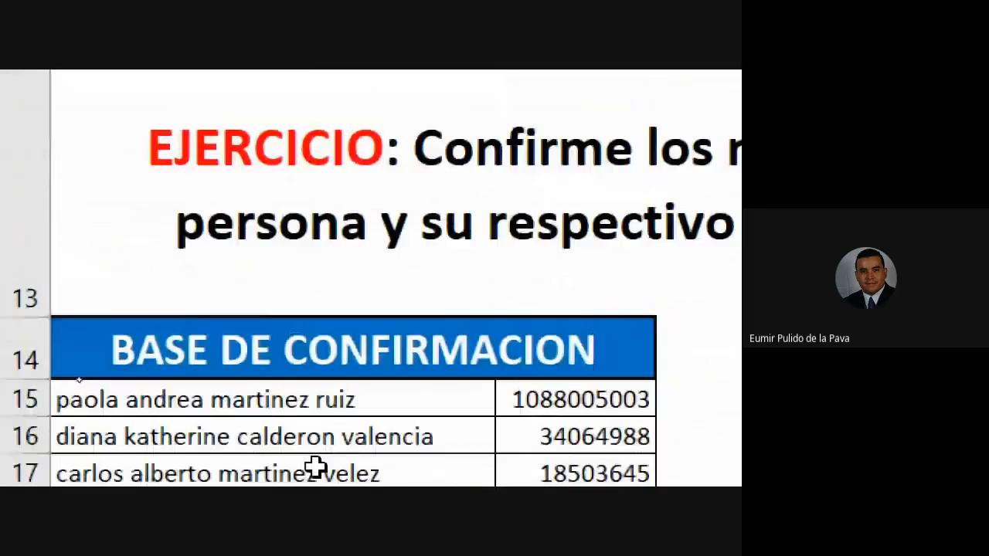
pyautogui.click(196, 289)
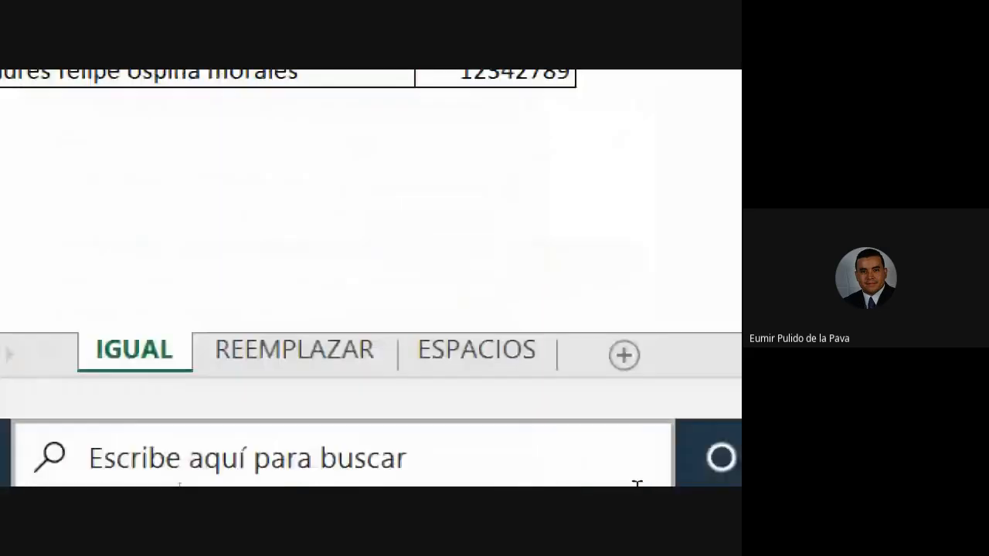
# Reduce the Magnifier zoom to 100%.
pyautogui.click(587, 459)
pyautogui.click(426, 316)
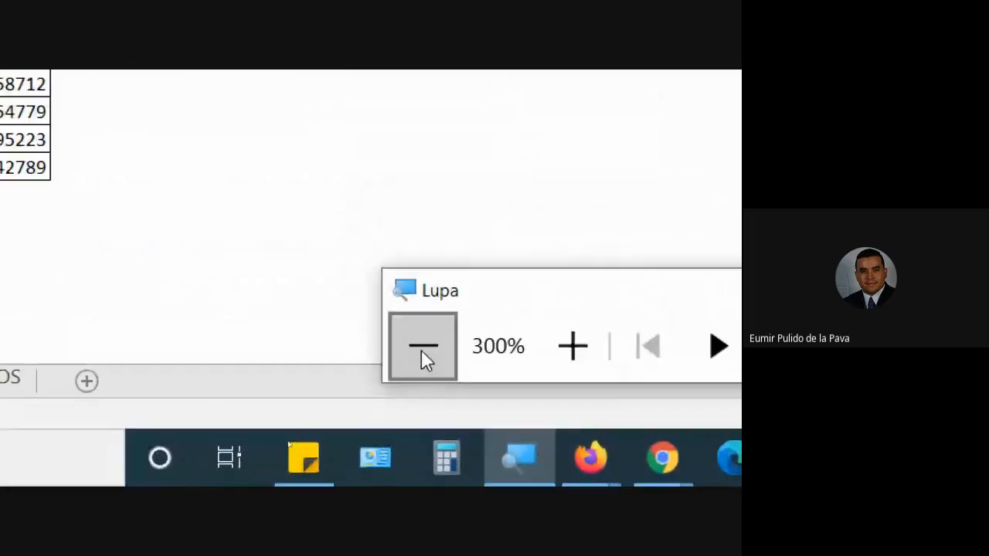
pyautogui.click(422, 349)
pyautogui.click(422, 394)
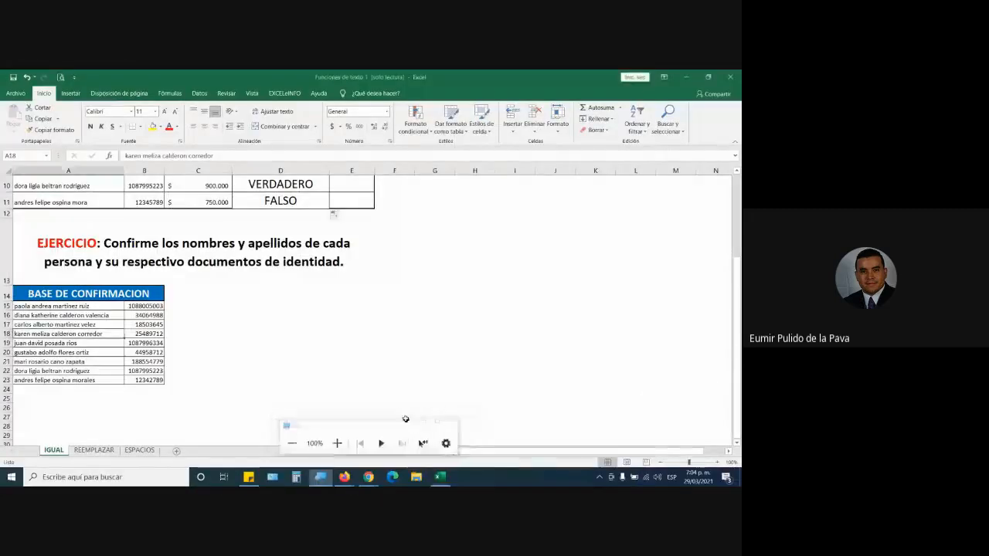
# Widen column E of the confirmation data and select cell E3 under CEDULA.
pyautogui.scroll(3, 346, 372)
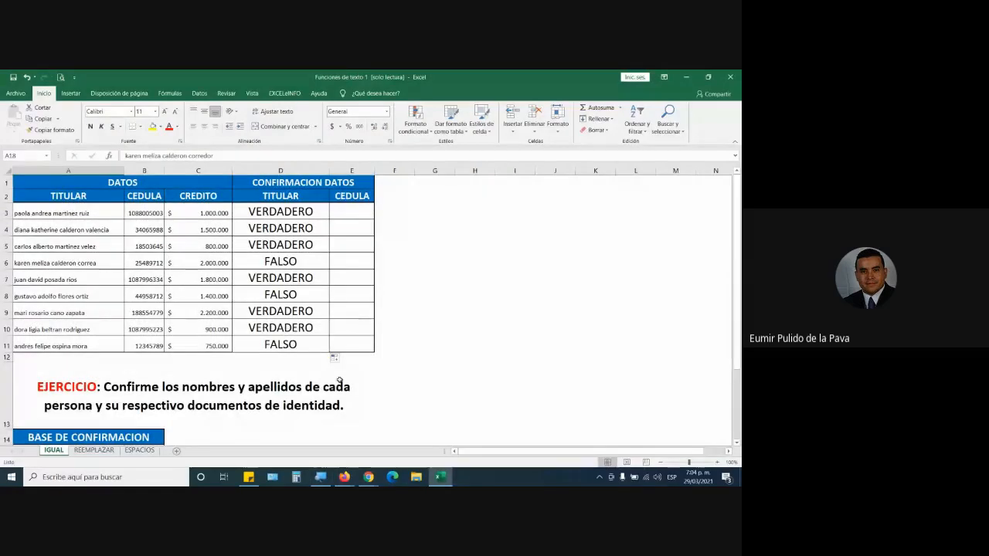
pyautogui.click(365, 219)
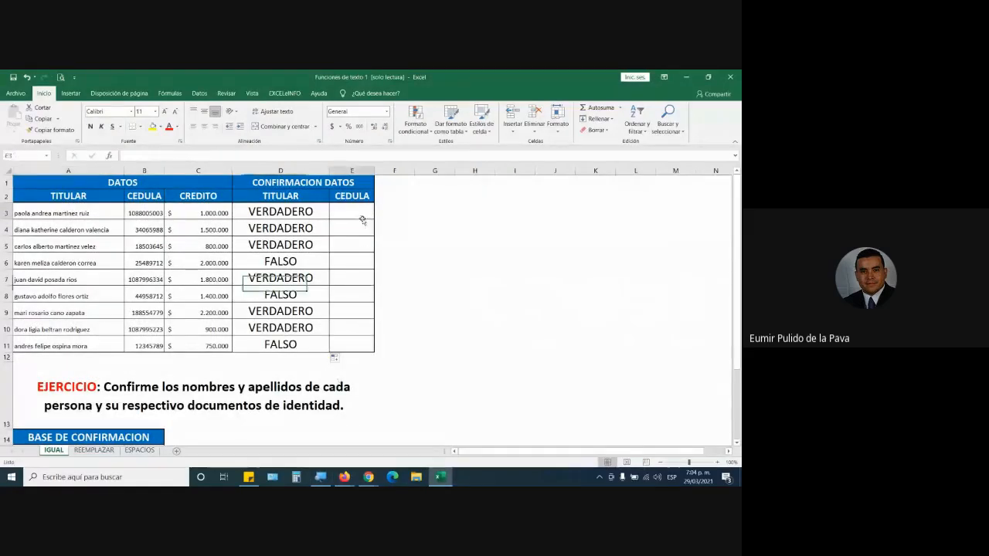
pyautogui.click(287, 213)
pyautogui.click(344, 211)
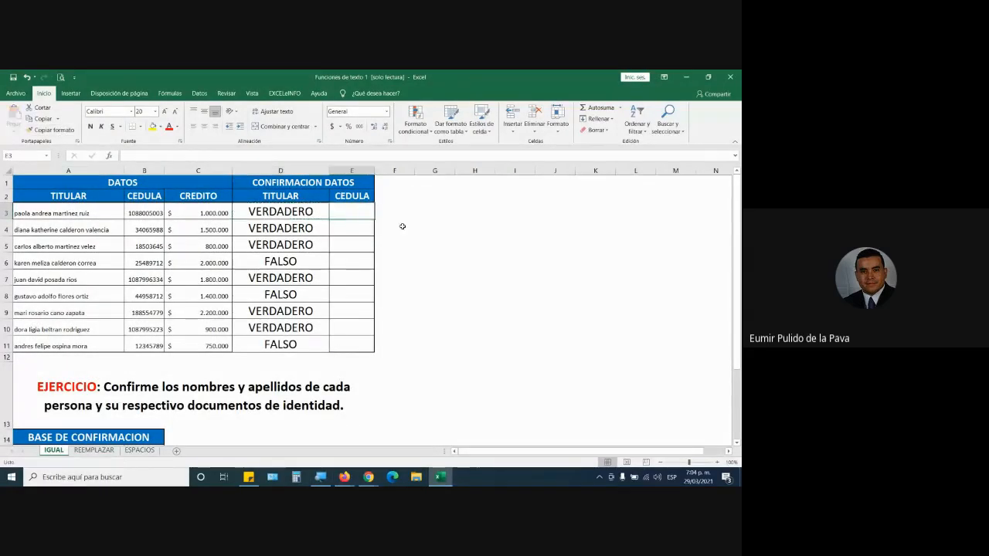
pyautogui.moveTo(376, 170); pyautogui.dragTo(428, 170)
# Enter =IGUAL(B3;B15) in E3 and copy the formula down through E11.
pyautogui.write('=')
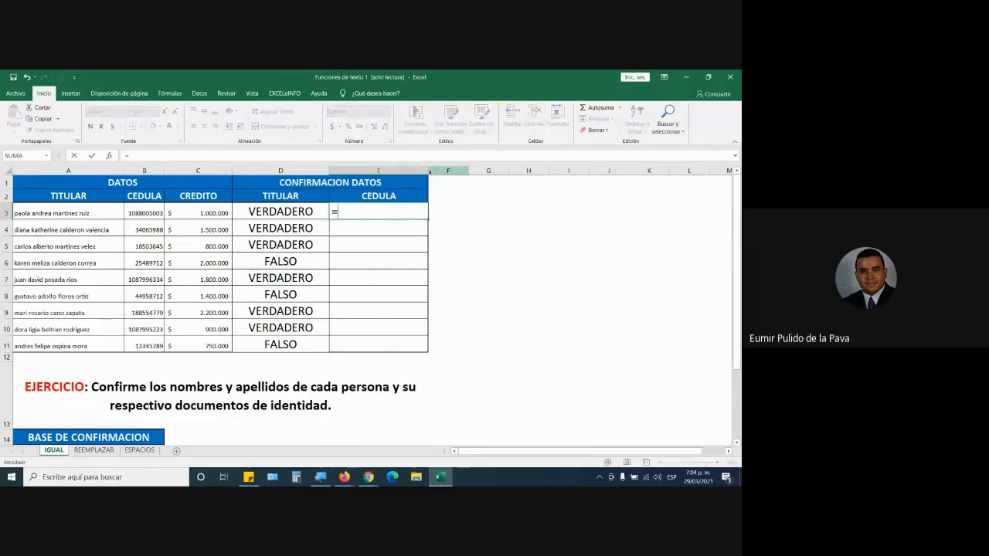
pyautogui.write('igu')
pyautogui.press('Tab')
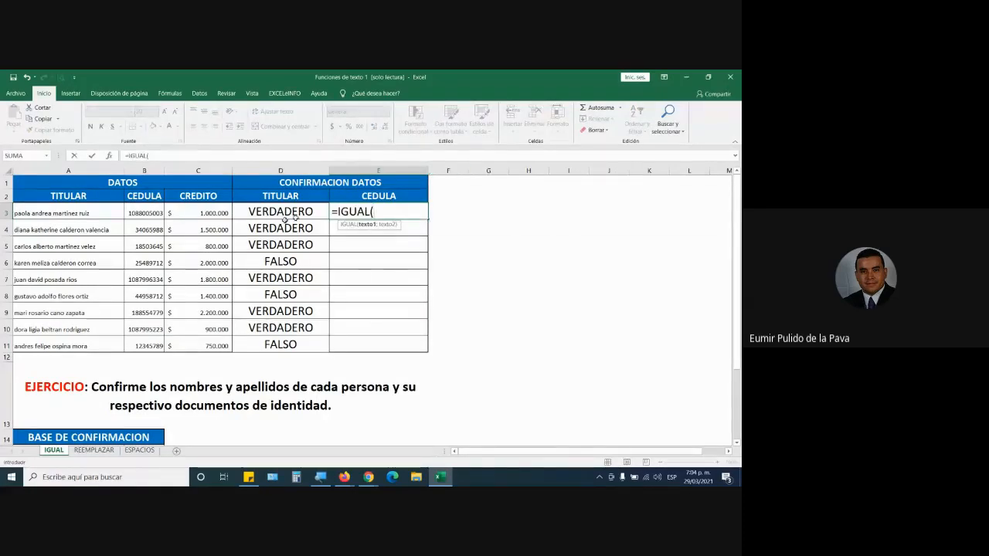
pyautogui.click(147, 214)
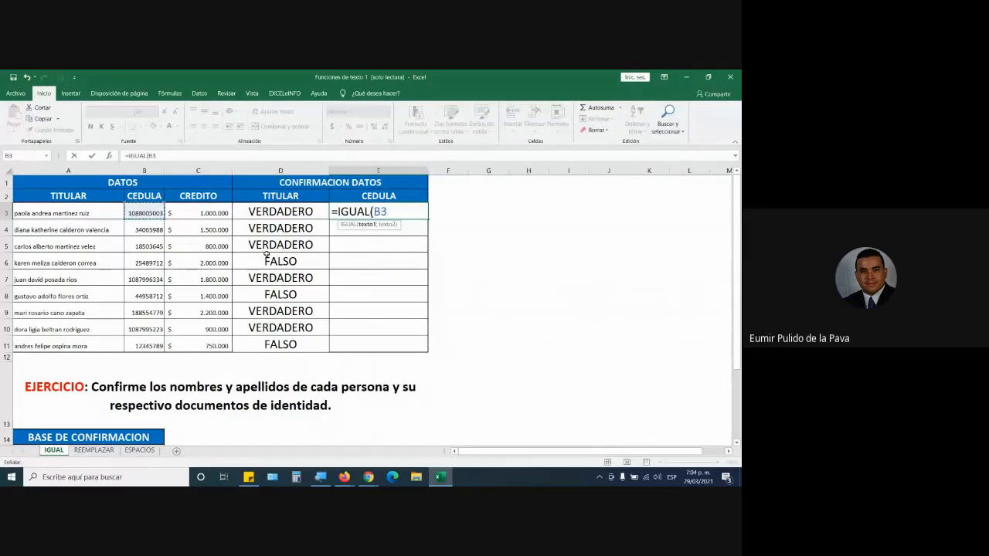
pyautogui.write(';')
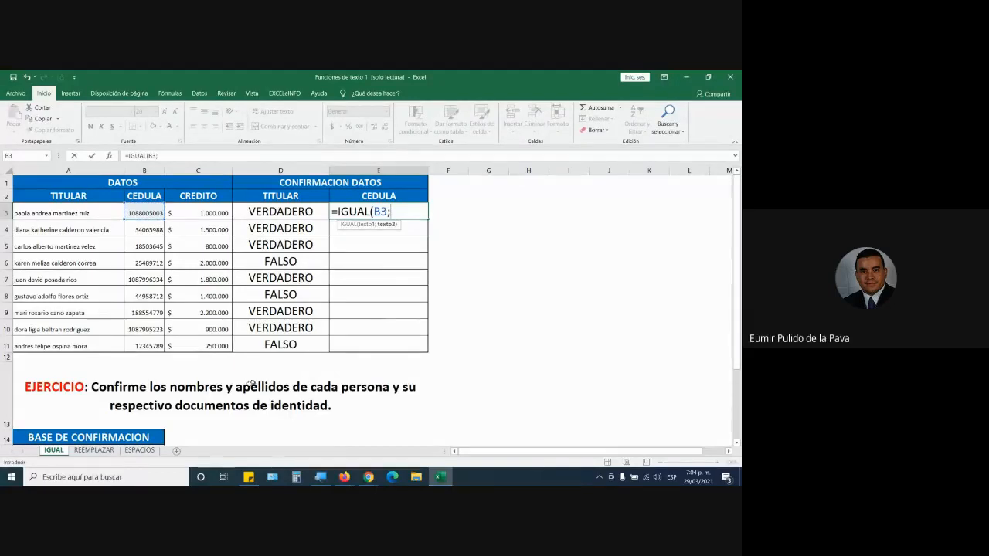
pyautogui.scroll(-1, 251, 385)
pyautogui.click(147, 405)
pyautogui.write(')')
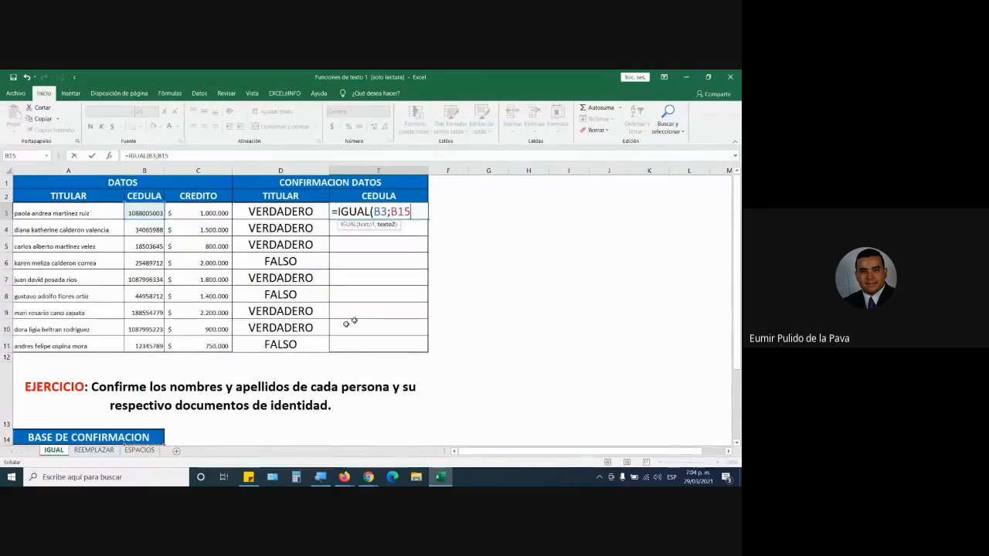
pyautogui.press('Return')
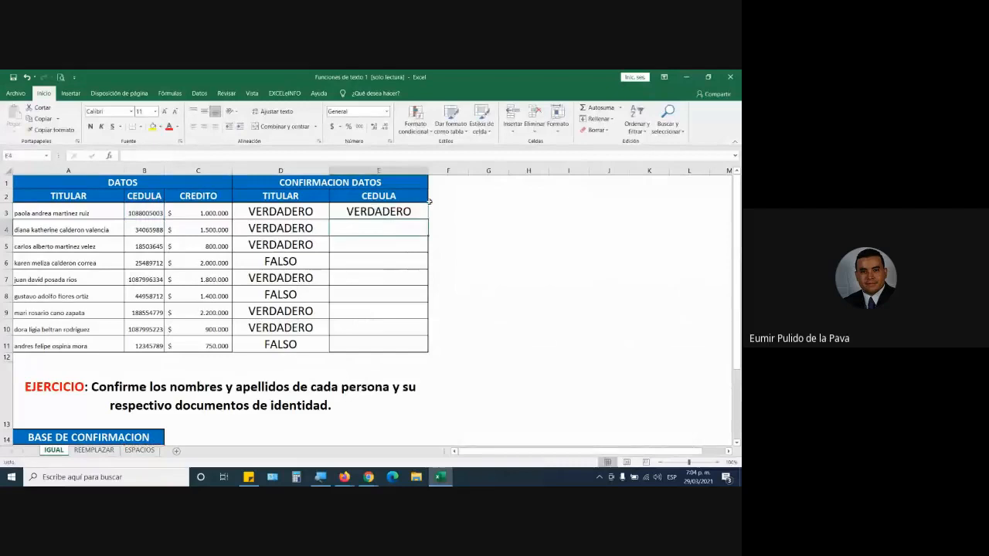
pyautogui.click(395, 215)
pyautogui.moveTo(427, 221); pyautogui.dragTo(422, 354)
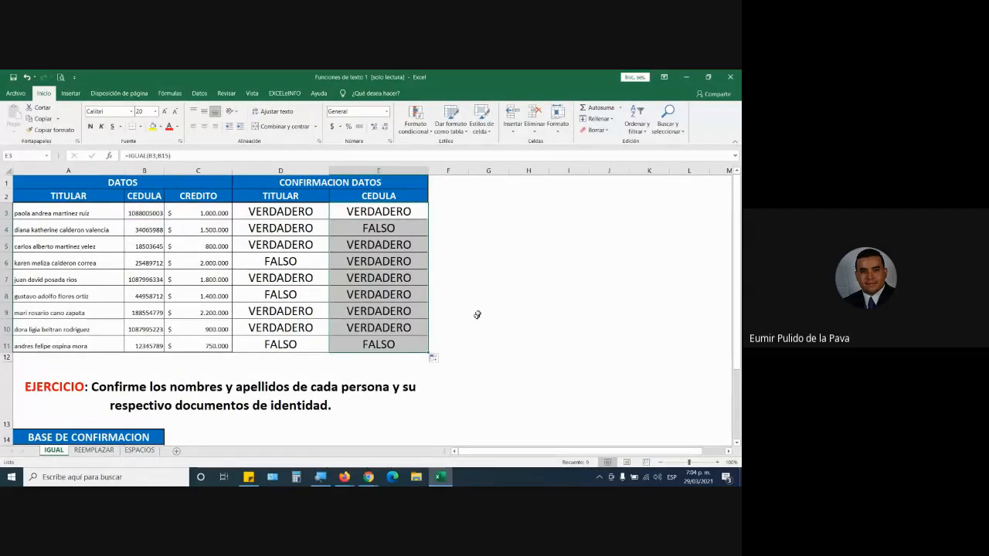
# Highlight rows 4, 6 and 8 together to point out the records with mismatches.
pyautogui.click(6, 229)
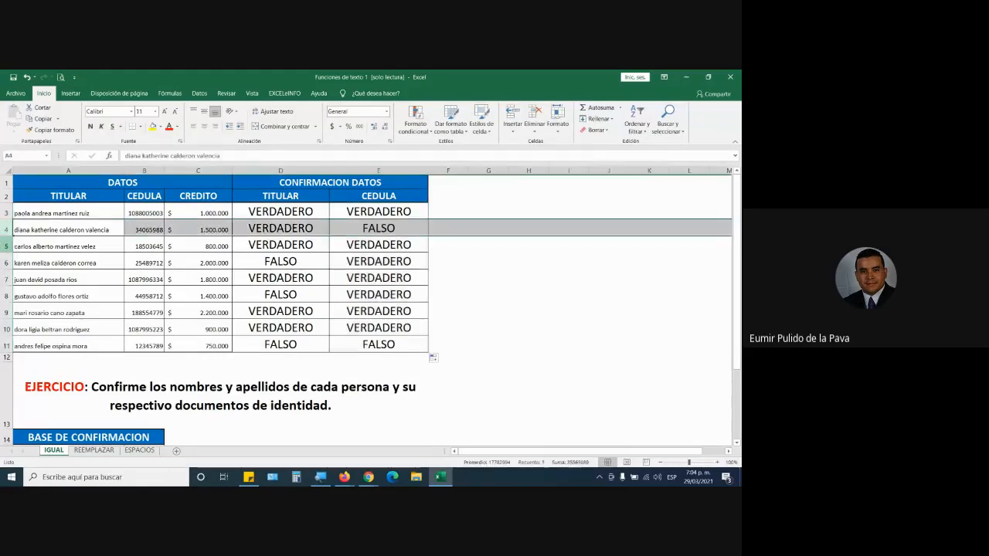
pyautogui.keyDown('ctrl'); pyautogui.click(6, 262); pyautogui.keyUp('ctrl')
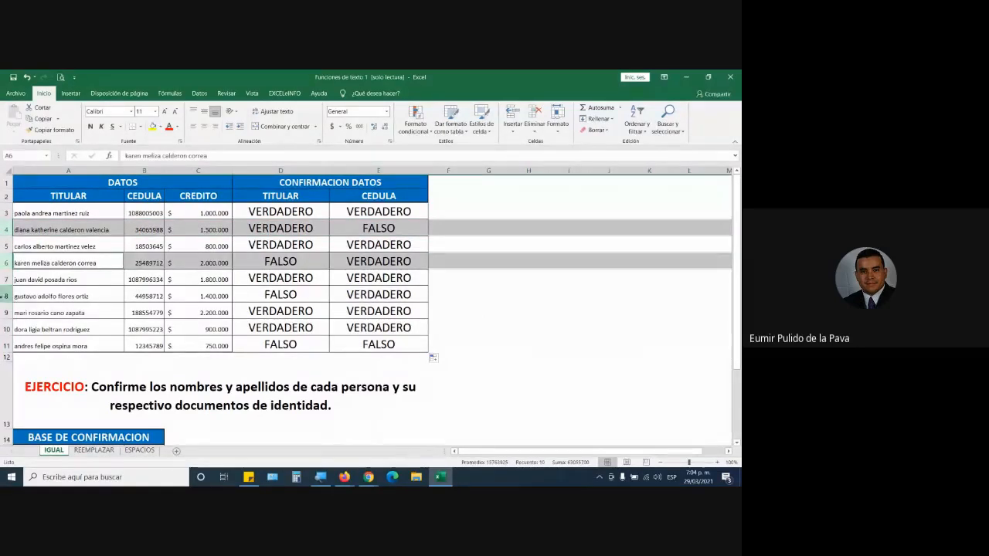
pyautogui.keyDown('ctrl'); pyautogui.click(6, 295); pyautogui.keyUp('ctrl')
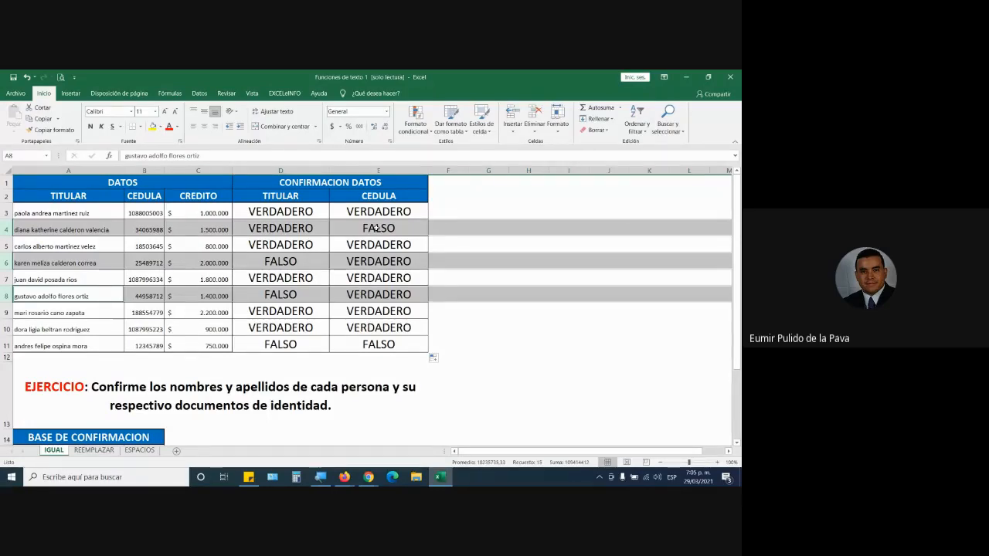
# Examine the name and ID checks in D4 and E4, comparing the ID number in B4 with B16 in the confirmation table.
pyautogui.click(285, 228)
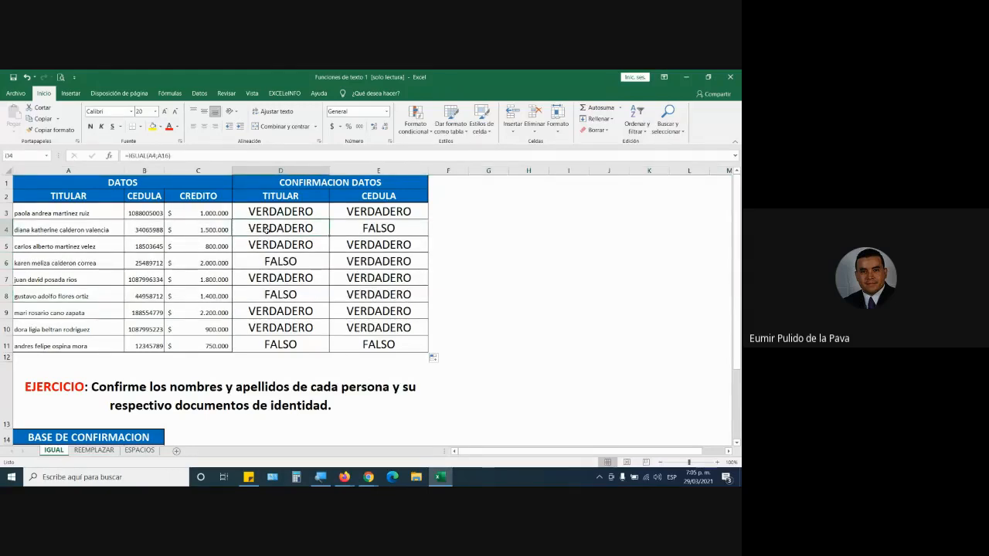
pyautogui.click(380, 229)
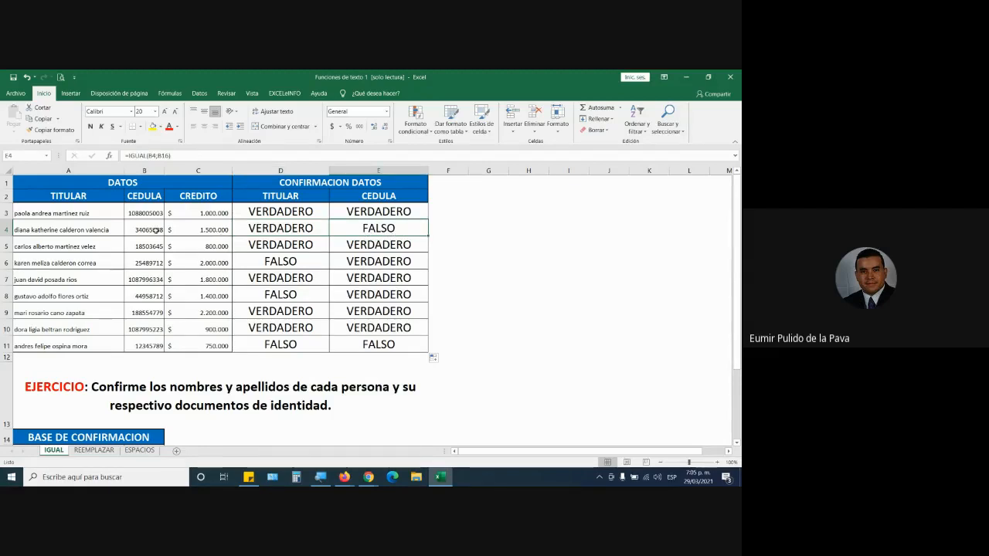
pyautogui.click(157, 229)
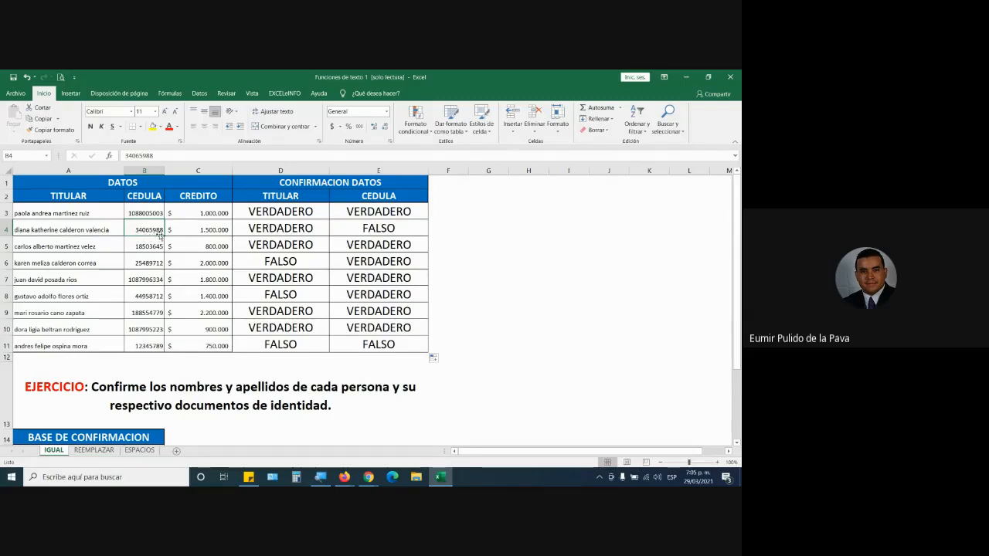
pyautogui.scroll(-2, 161, 301)
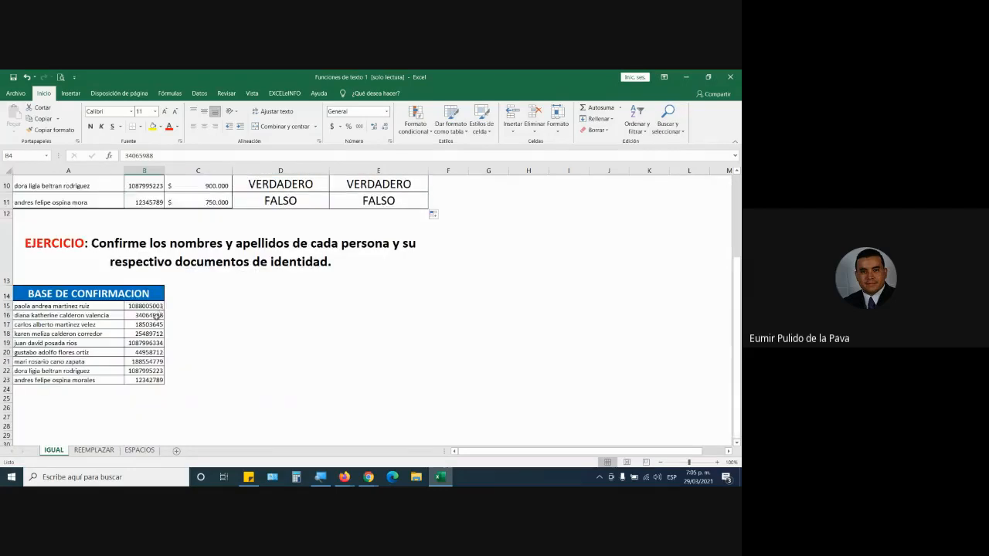
pyautogui.click(154, 315)
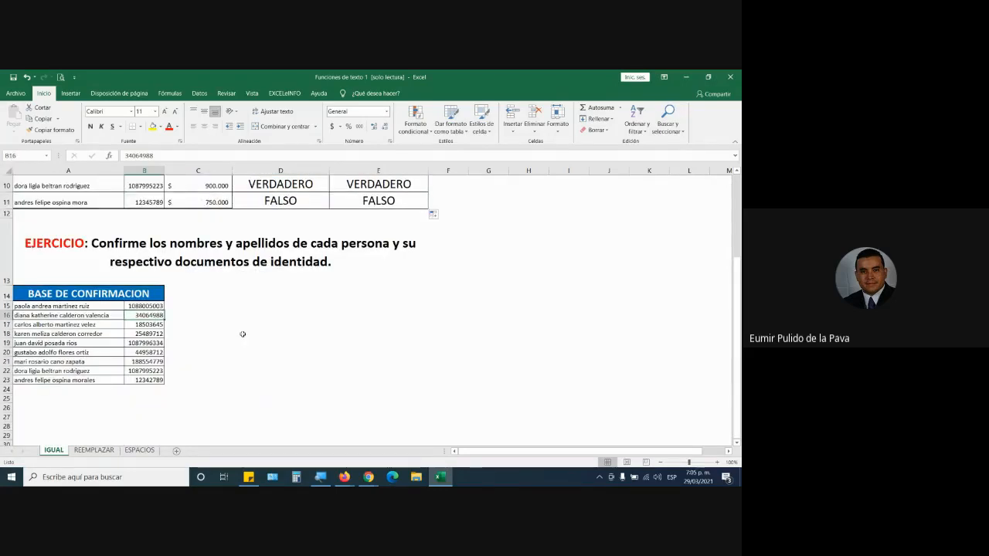
pyautogui.scroll(3, 201, 294)
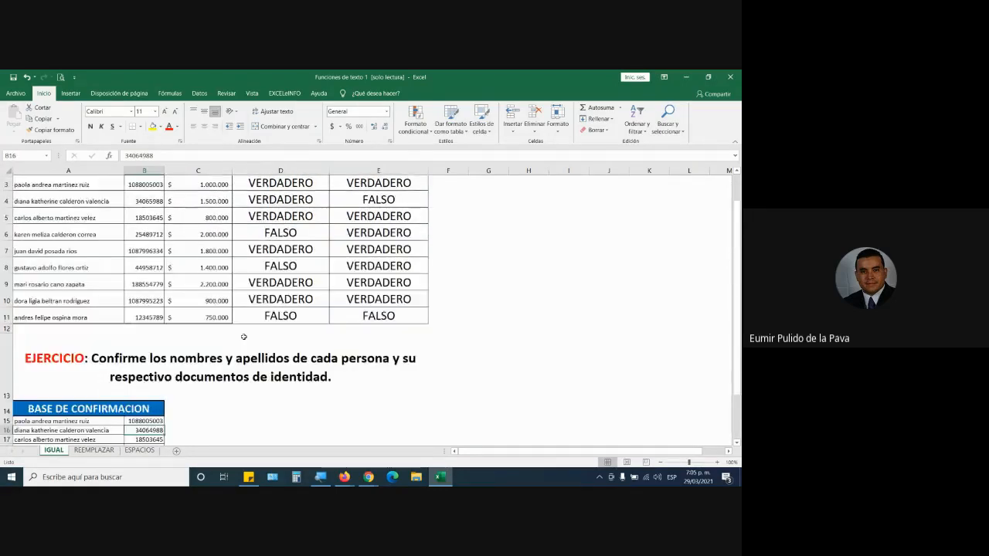
pyautogui.click(154, 235)
pyautogui.click(373, 228)
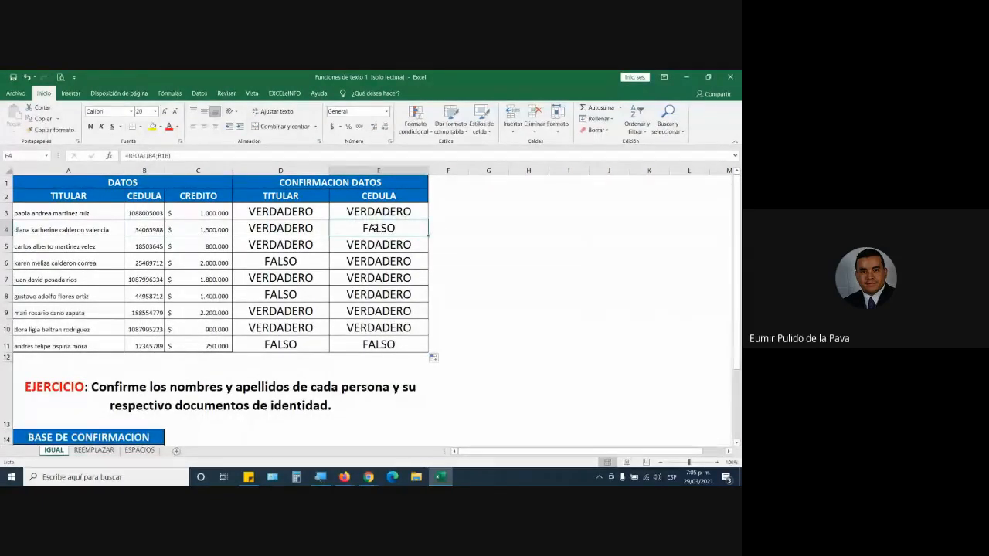
# Compare the ID and name checks in E6 and D6 with B6 and the matching confirmation record in A18.
pyautogui.click(378, 261)
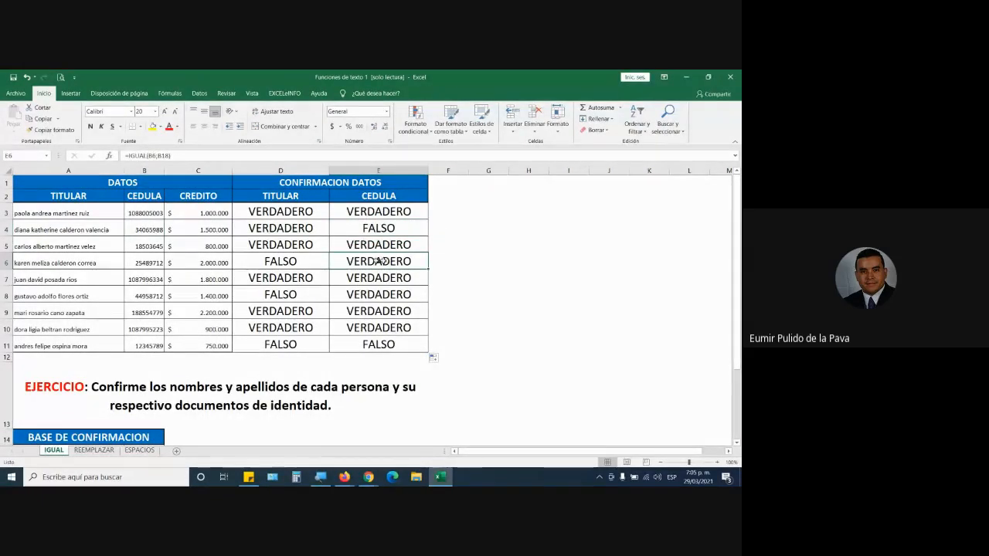
pyautogui.click(143, 265)
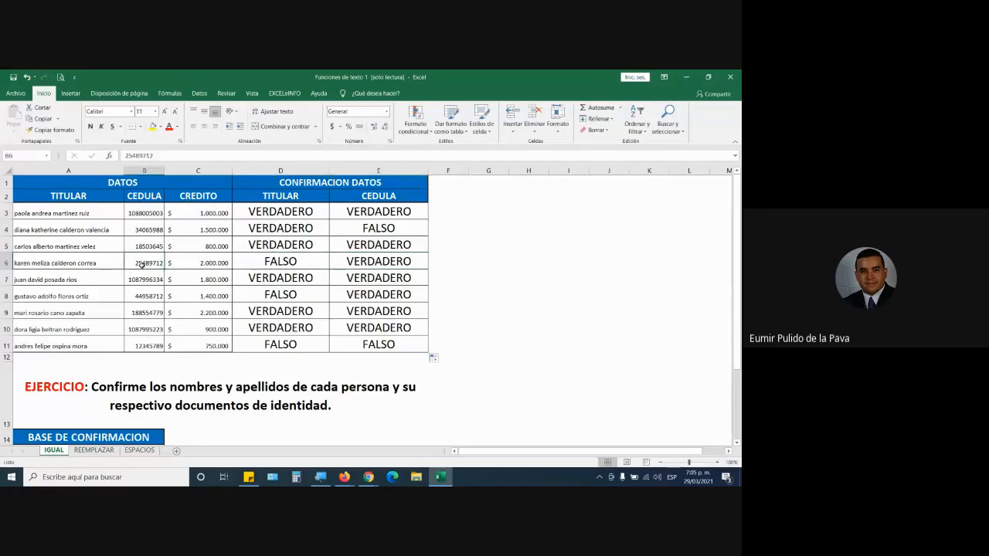
pyautogui.click(373, 266)
pyautogui.click(147, 264)
pyautogui.click(273, 262)
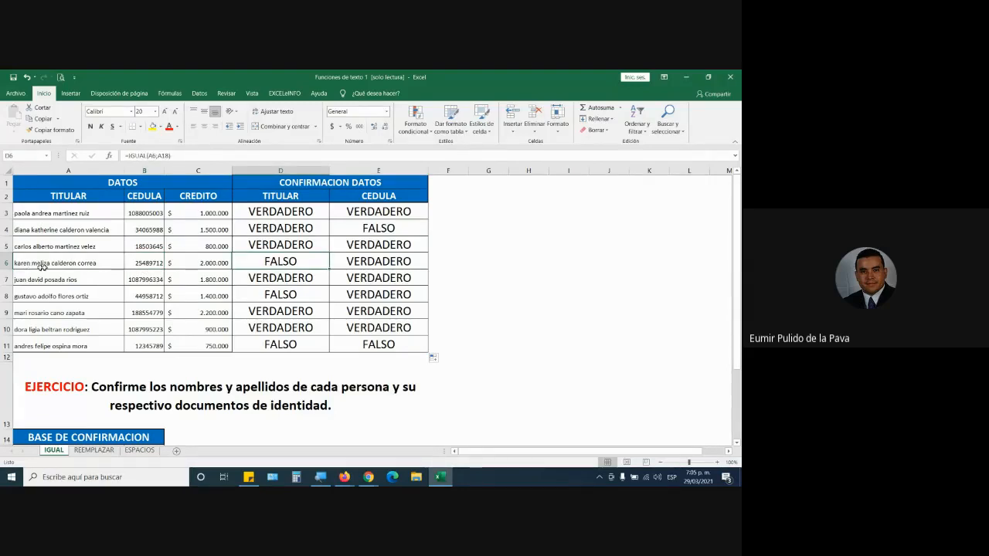
pyautogui.scroll(-3, 163, 303)
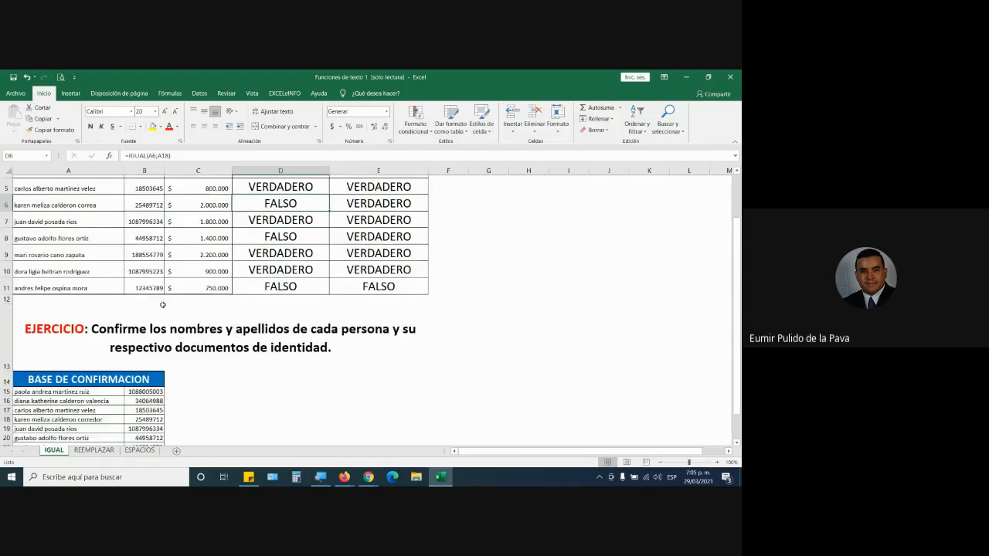
pyautogui.click(78, 334)
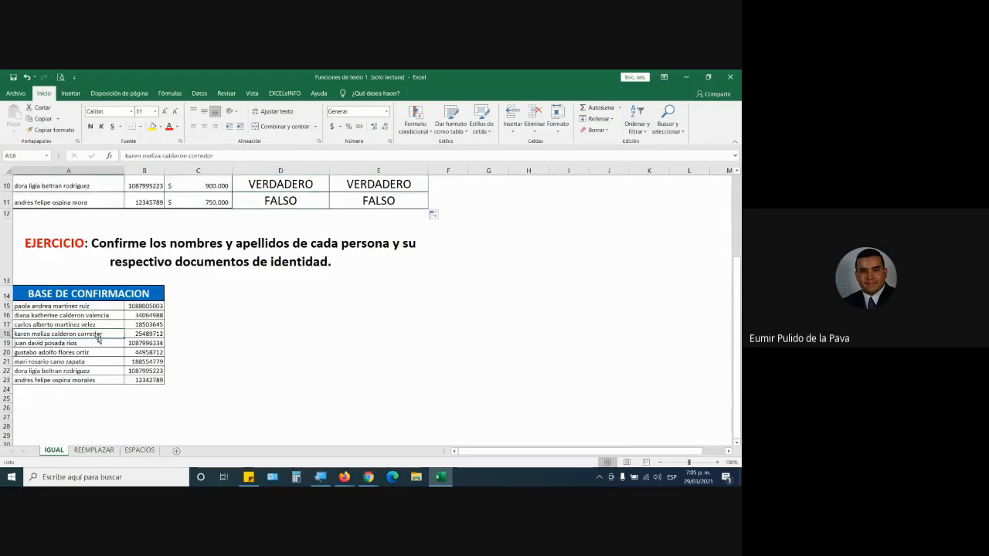
pyautogui.scroll(1, 147, 341)
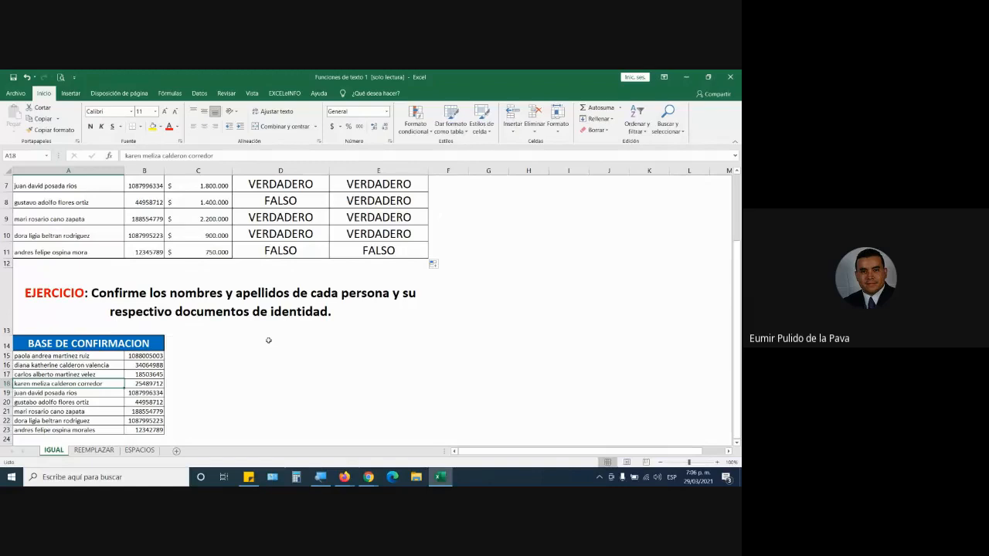
pyautogui.scroll(2, 268, 340)
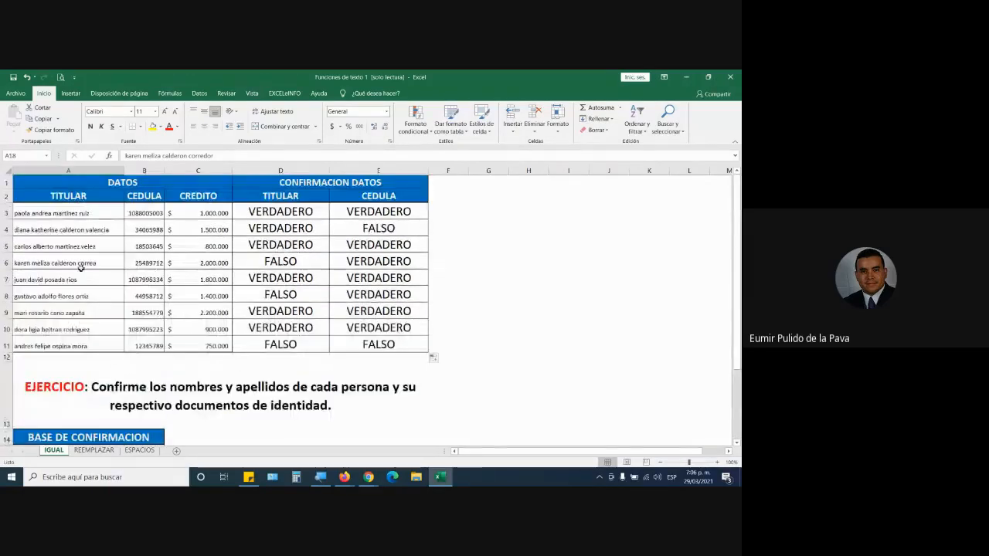
# Highlight the surname inside cell A6 to point out the mismatched word, leaving the cell content as it is.
pyautogui.click(80, 263)
pyautogui.doubleClick(84, 263)
pyautogui.doubleClick(86, 262)
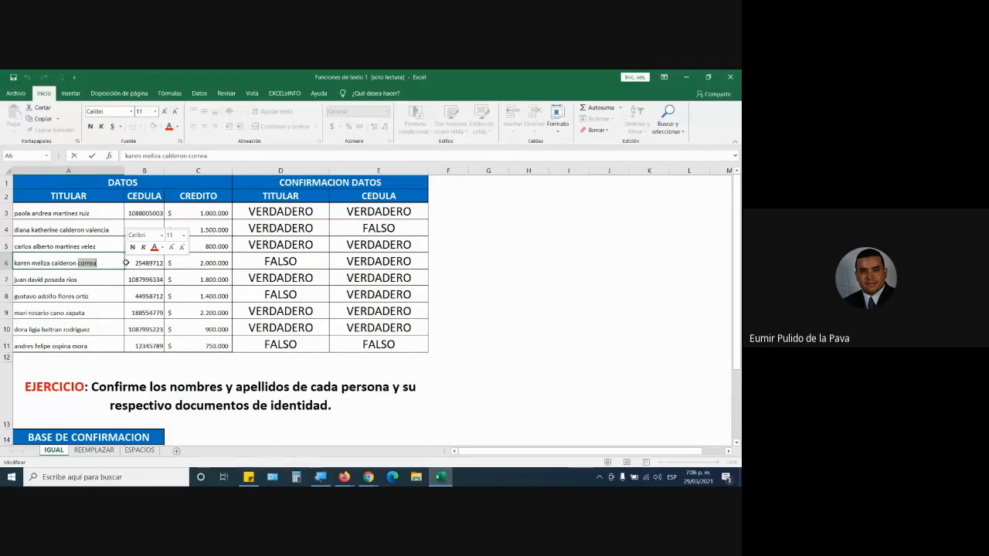
pyautogui.press('Return')
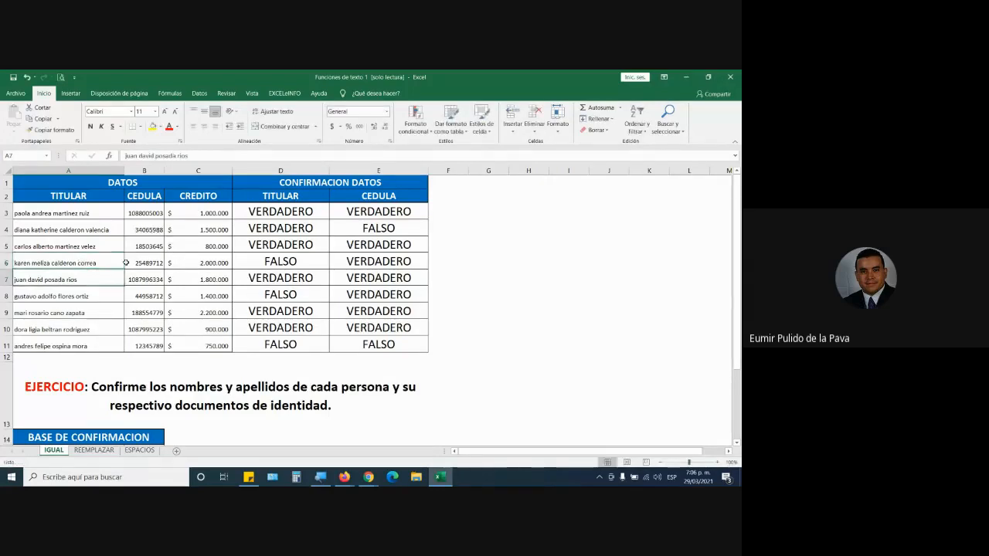
# Review the formula in D3, highlighting the IGUAL function name.
pyautogui.doubleClick(313, 213)
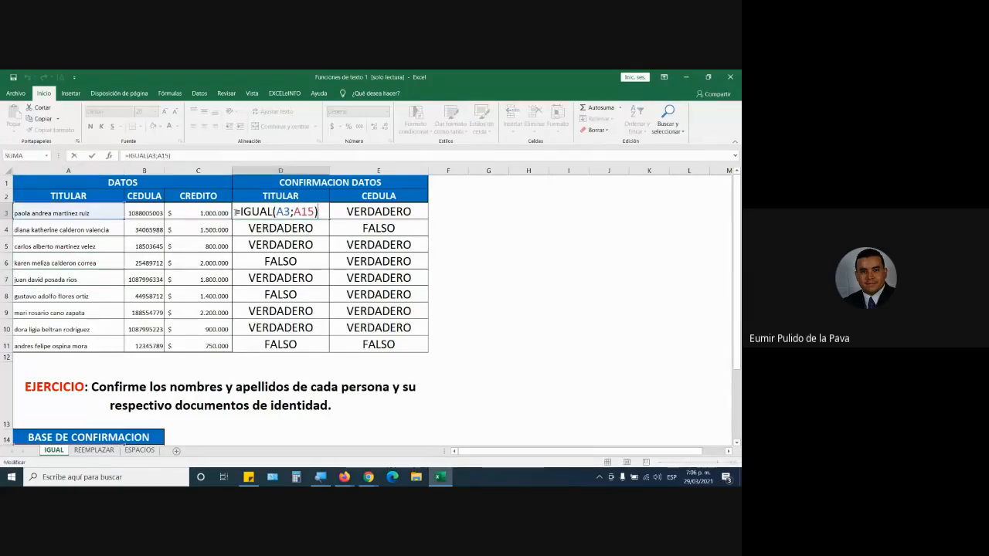
pyautogui.moveTo(236, 211); pyautogui.dragTo(273, 212)
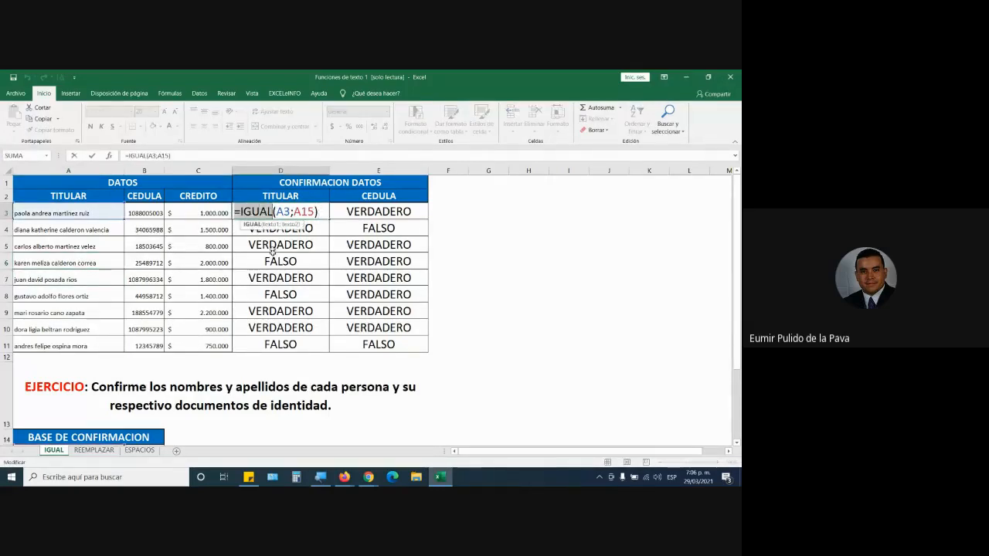
pyautogui.press('Return')
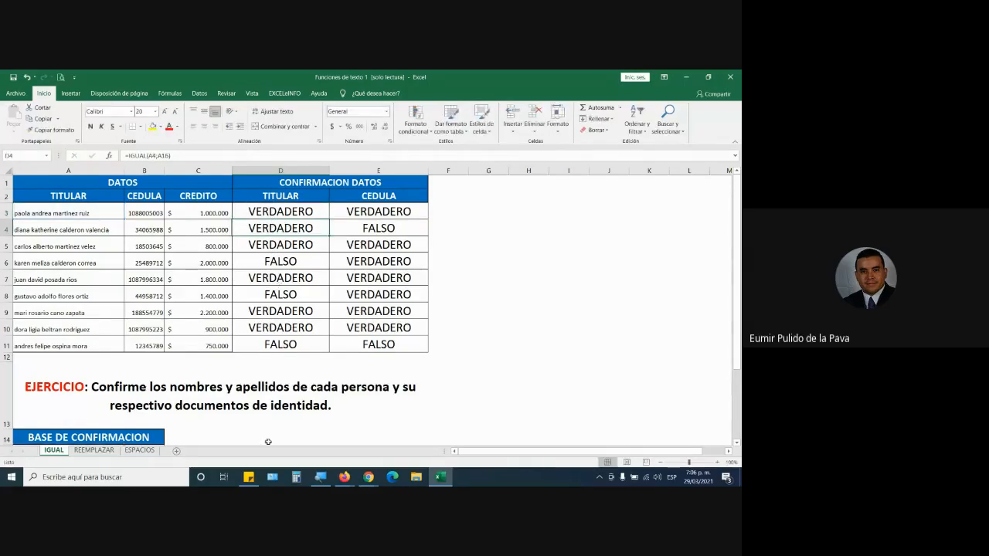
# Switch to the Google Meet window to check the class meeting and chat, and return to the Excel workbook.
pyautogui.moveTo(369, 478)
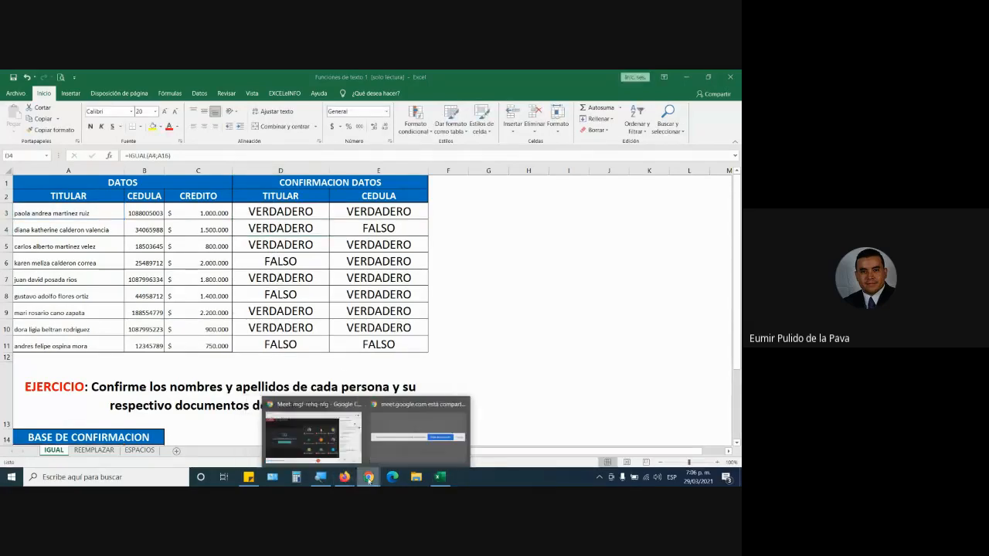
pyautogui.click(313, 435)
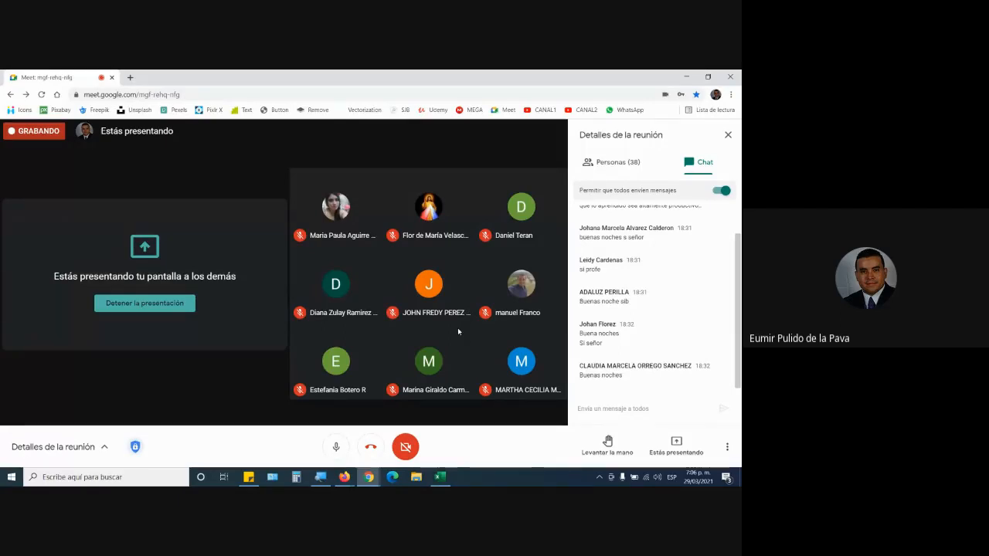
pyautogui.hotkey('alt', 'Tab')
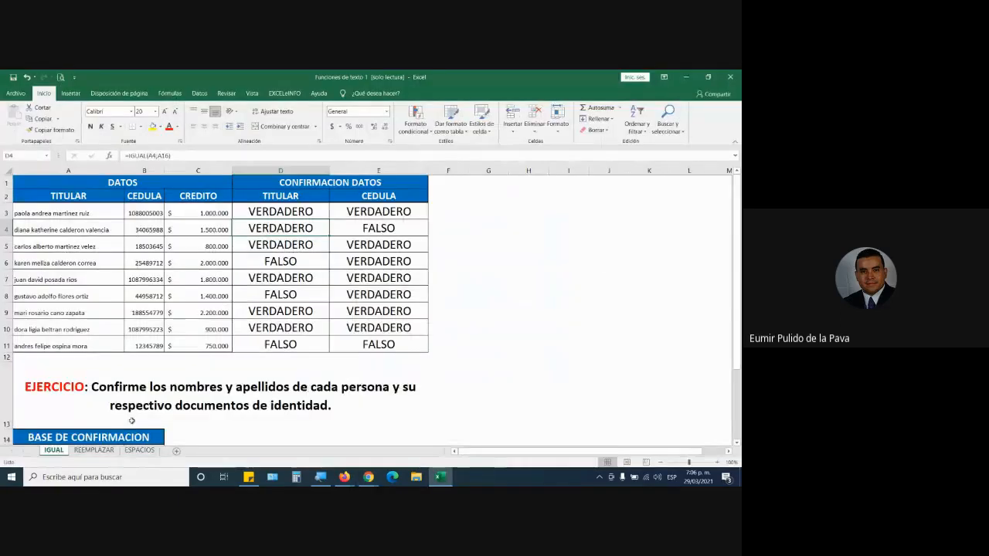
# On the REEMPLAZAR sheet, enlarge the font of D3:D7 to 22 and widen the NUMERO NUEVO column D.
pyautogui.click(94, 450)
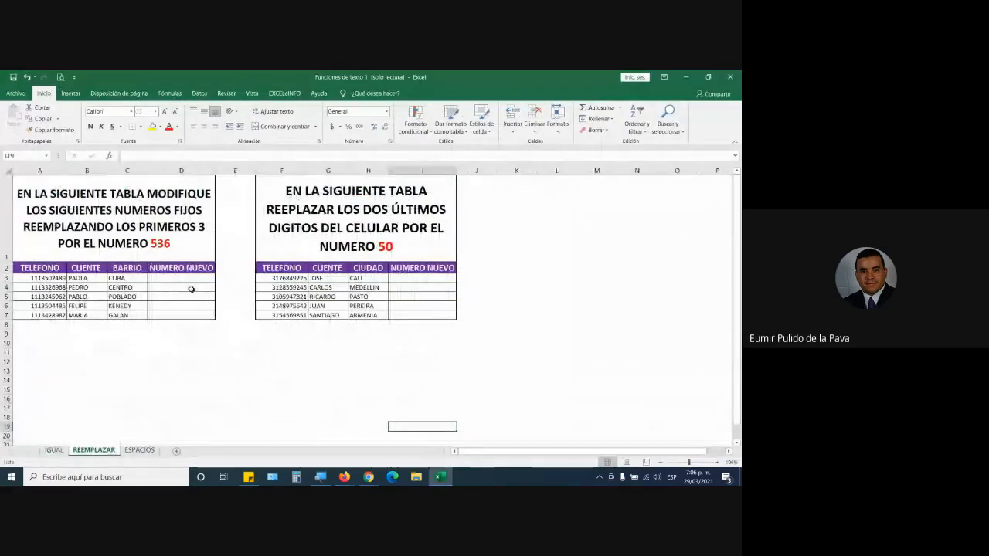
pyautogui.moveTo(188, 279); pyautogui.dragTo(196, 313)
pyautogui.click(163, 111)
pyautogui.click(163, 111)
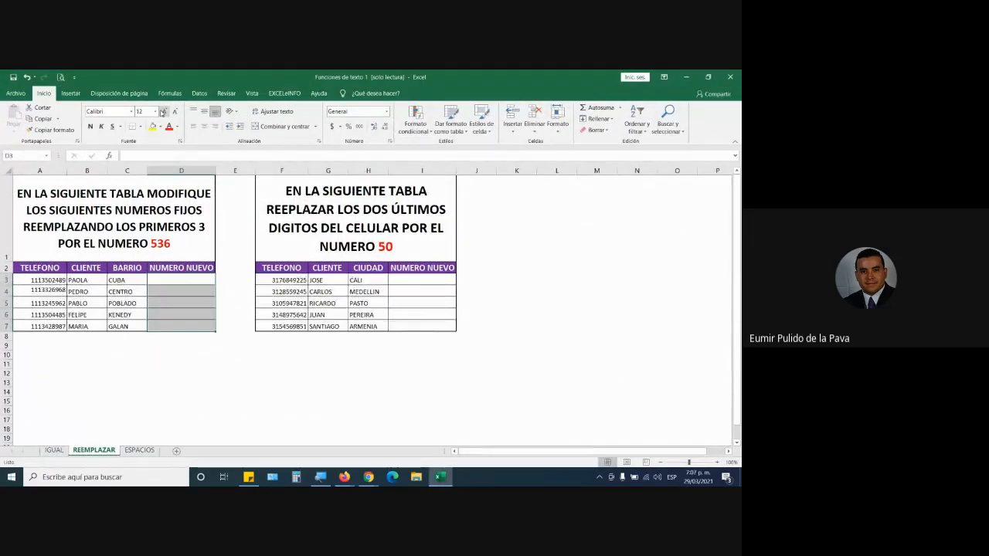
pyautogui.click(163, 111)
pyautogui.click(163, 111)
pyautogui.click(163, 111)
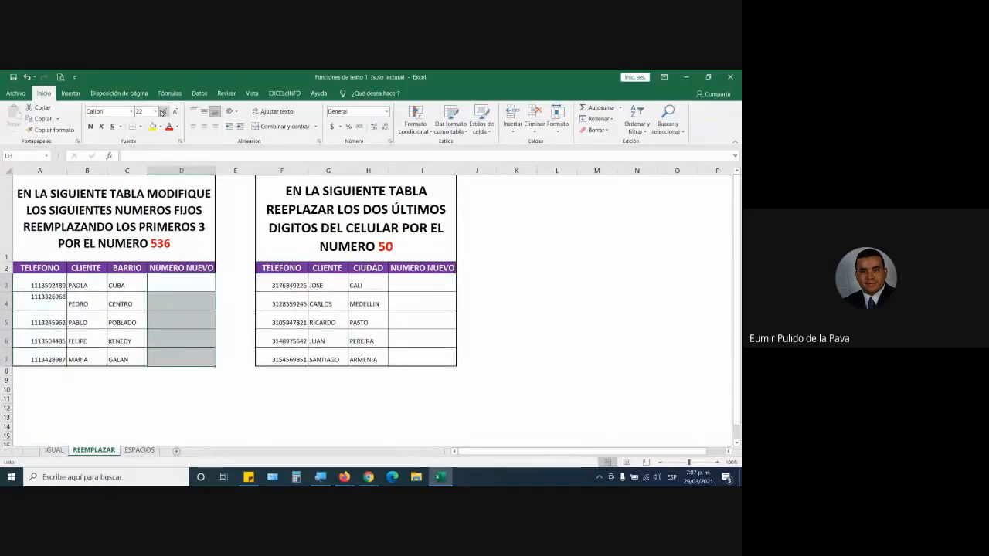
pyautogui.moveTo(216, 170); pyautogui.dragTo(280, 170)
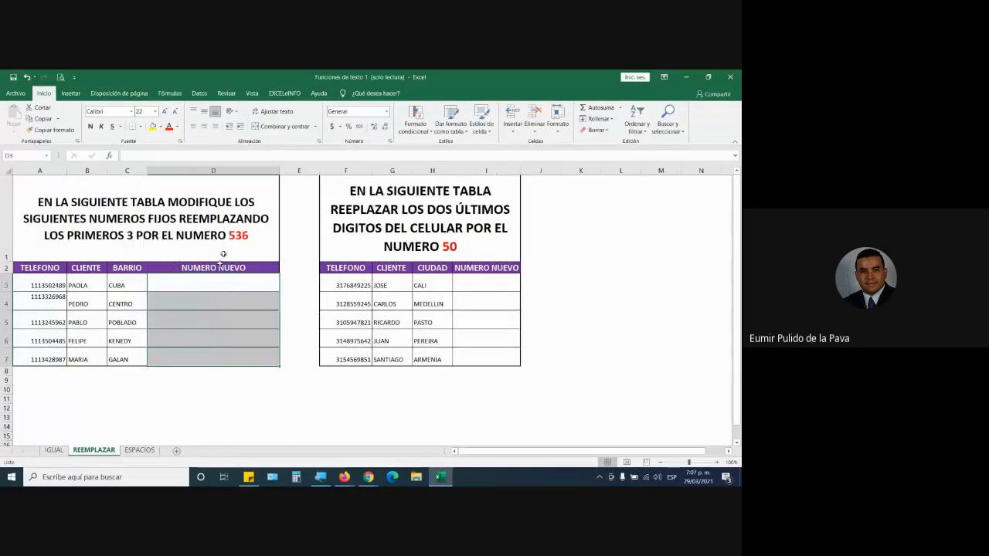
pyautogui.click(221, 279)
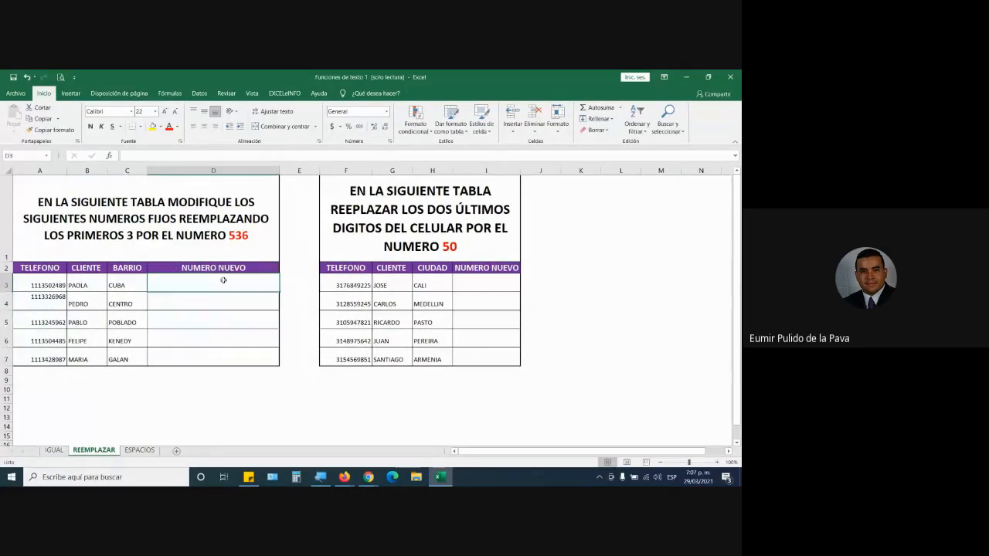
# Examine the first table's instruction and highlight the first three digits of the phone numbers in A3, A4 and A5.
pyautogui.click(45, 202)
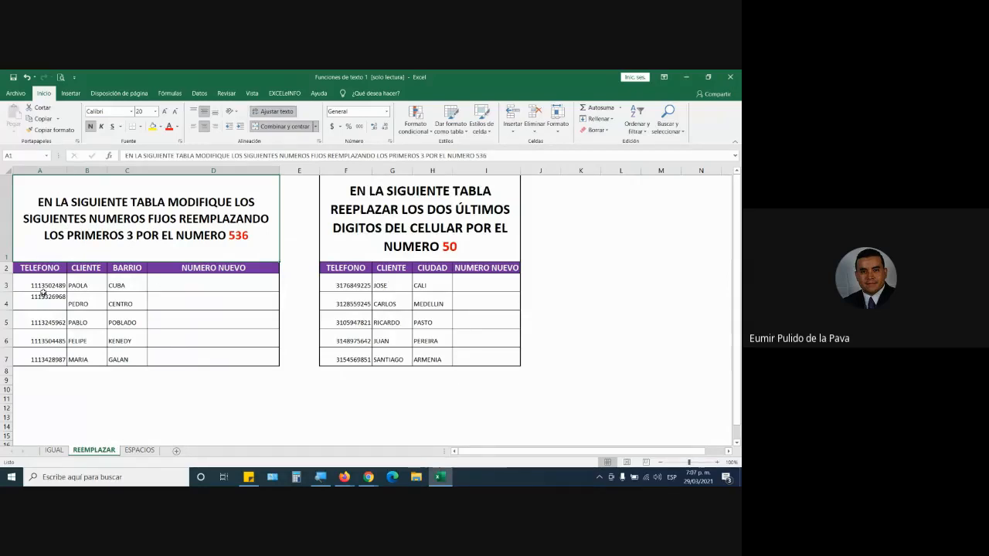
pyautogui.moveTo(42, 290); pyautogui.dragTo(40, 359)
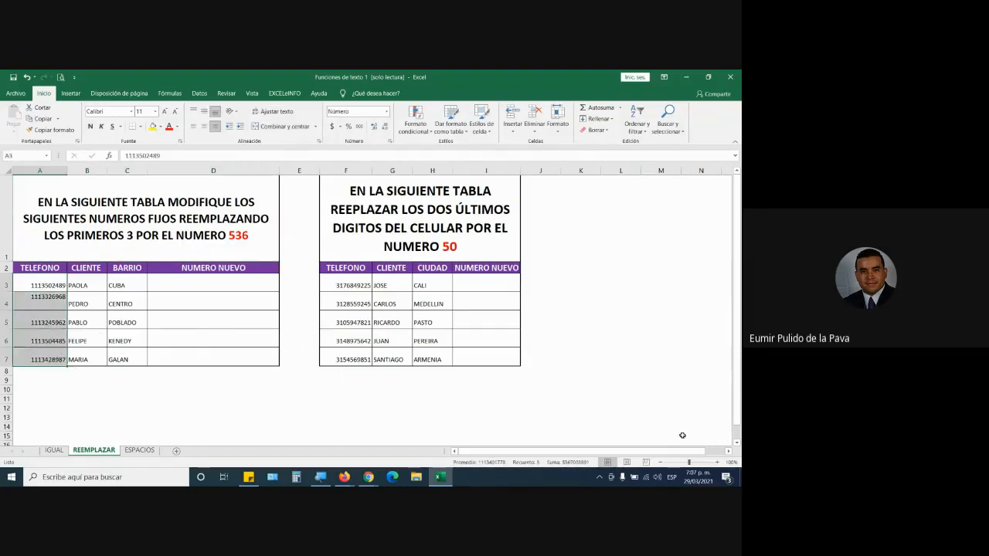
pyautogui.click(717, 462)
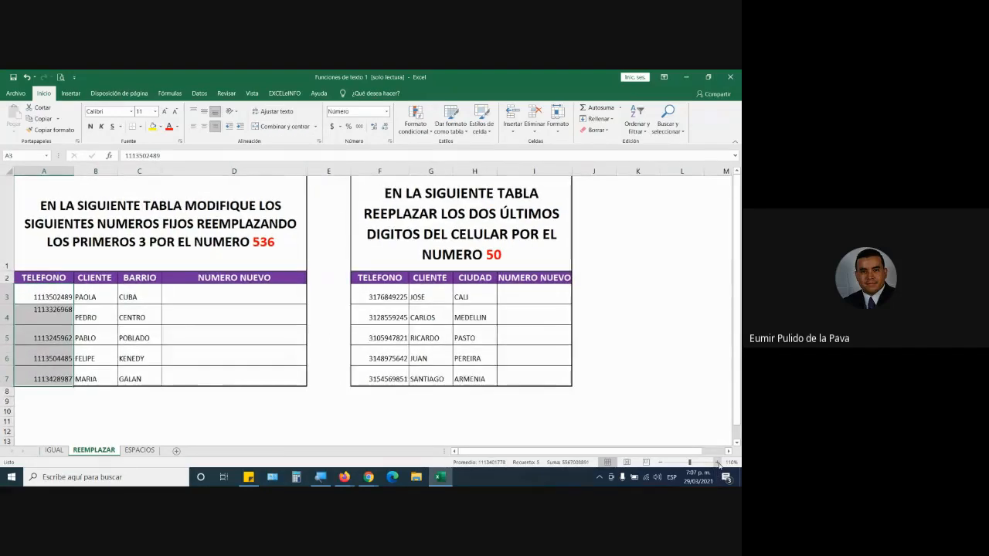
pyautogui.click(717, 462)
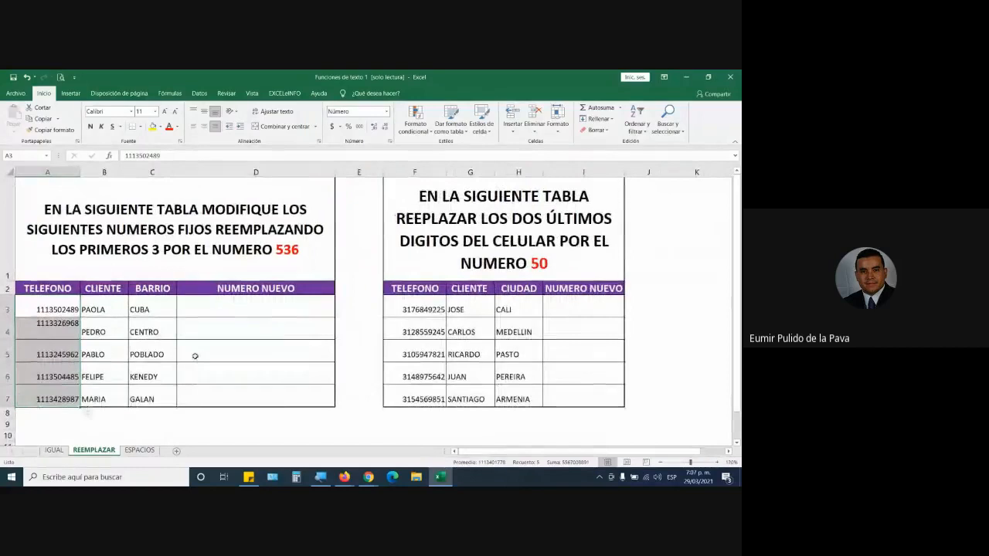
pyautogui.doubleClick(33, 309)
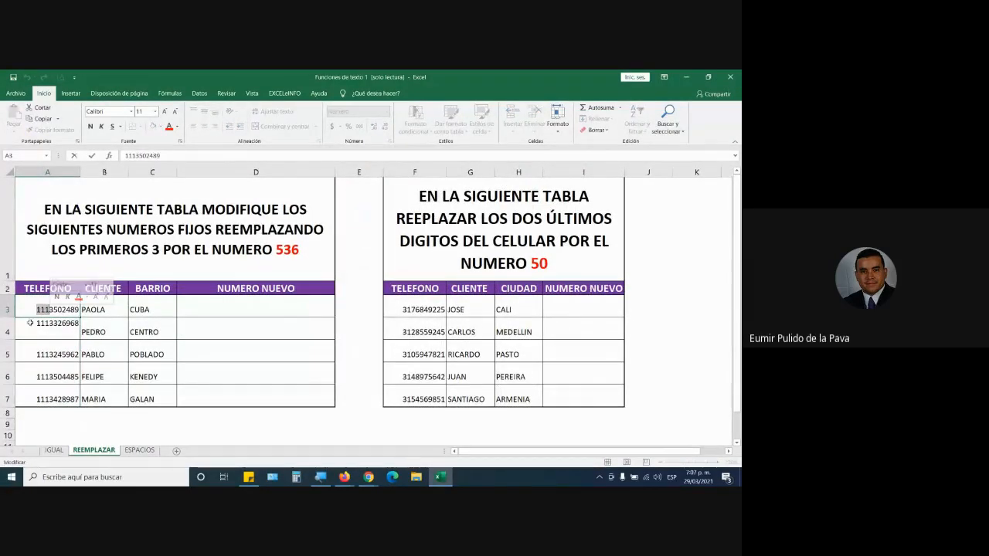
pyautogui.doubleClick(28, 324)
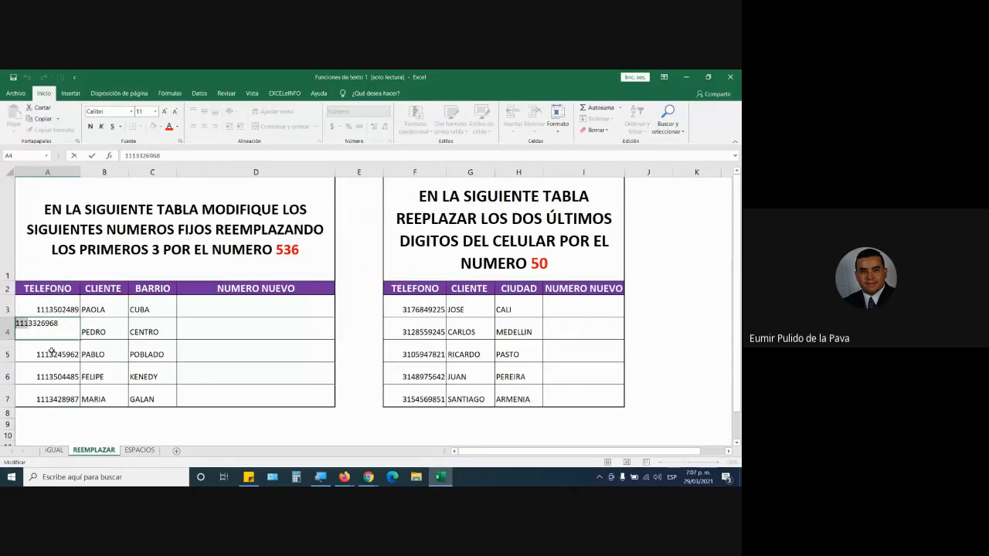
pyautogui.click(47, 354)
pyautogui.doubleClick(47, 354)
pyautogui.moveTo(29, 355); pyautogui.dragTo(14, 355)
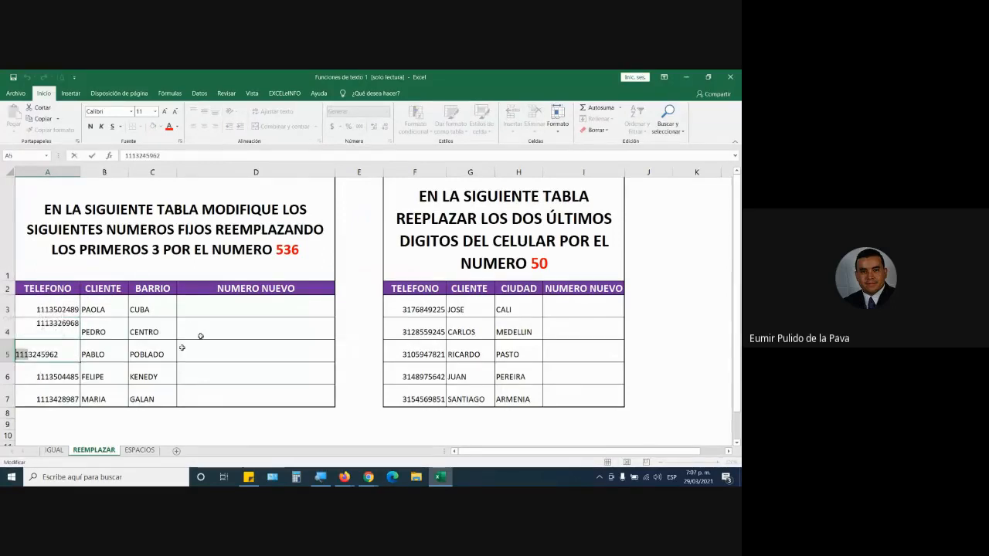
# Enter the phone numbers from A3 and A4 manually in D3 and D4, with their first three digits replaced by 536.
pyautogui.click(243, 317)
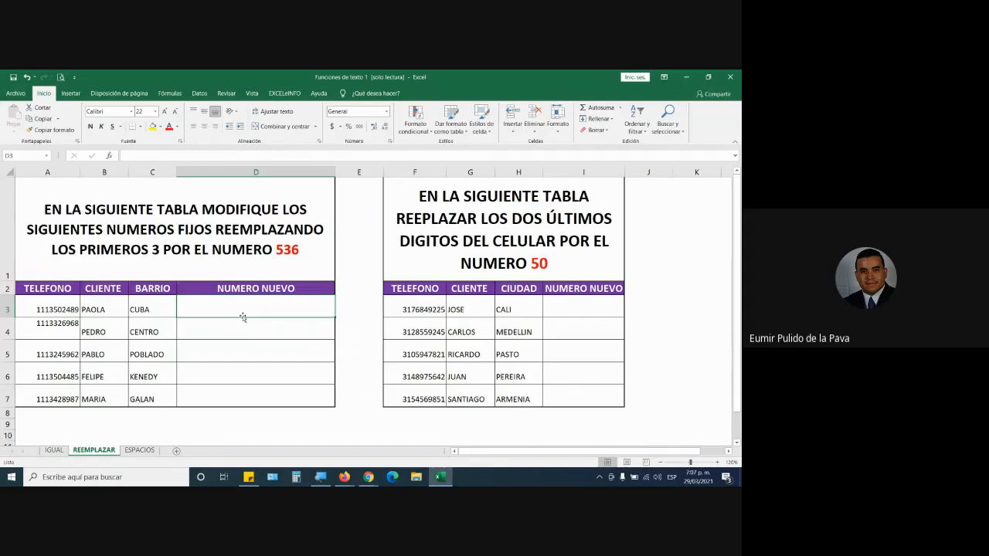
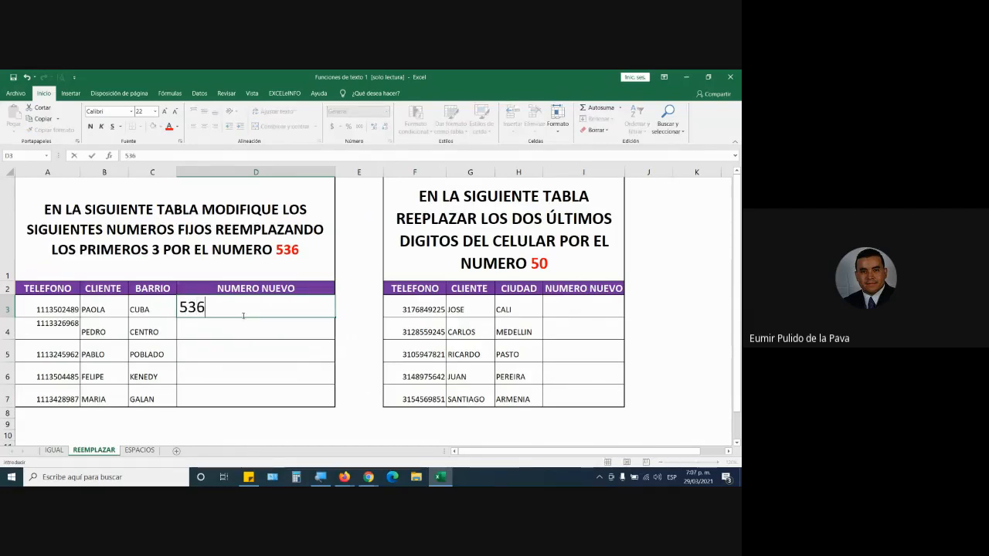
pyautogui.press('Return')
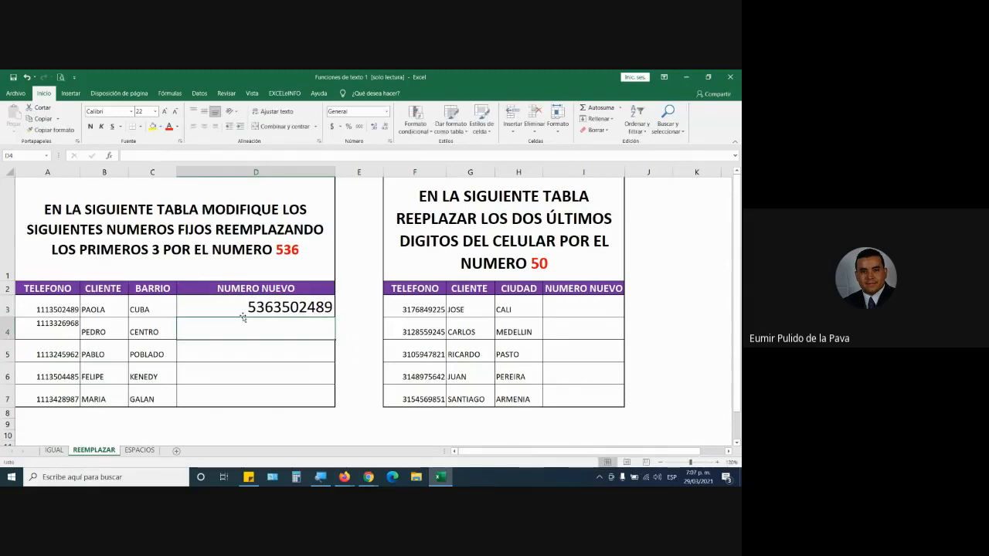
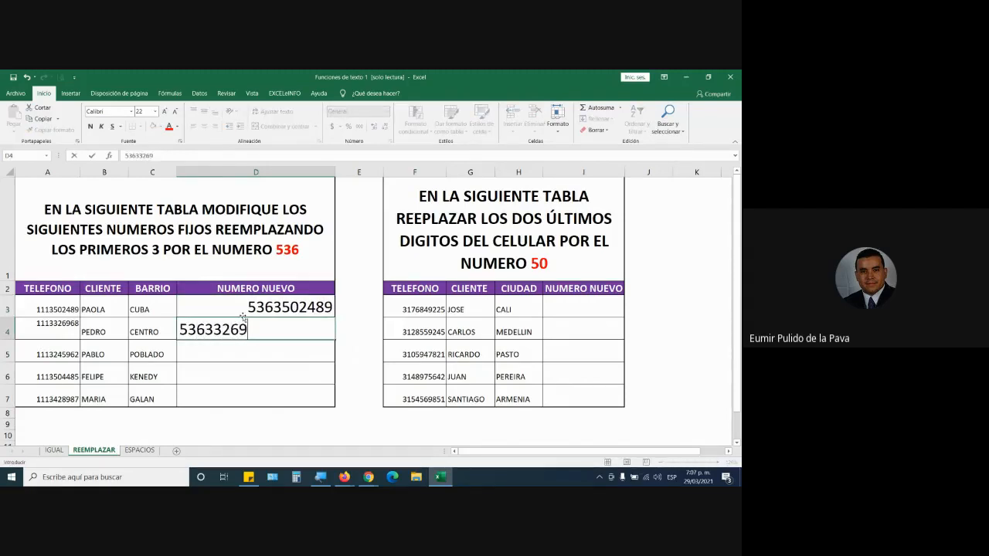
pyautogui.press('Return')
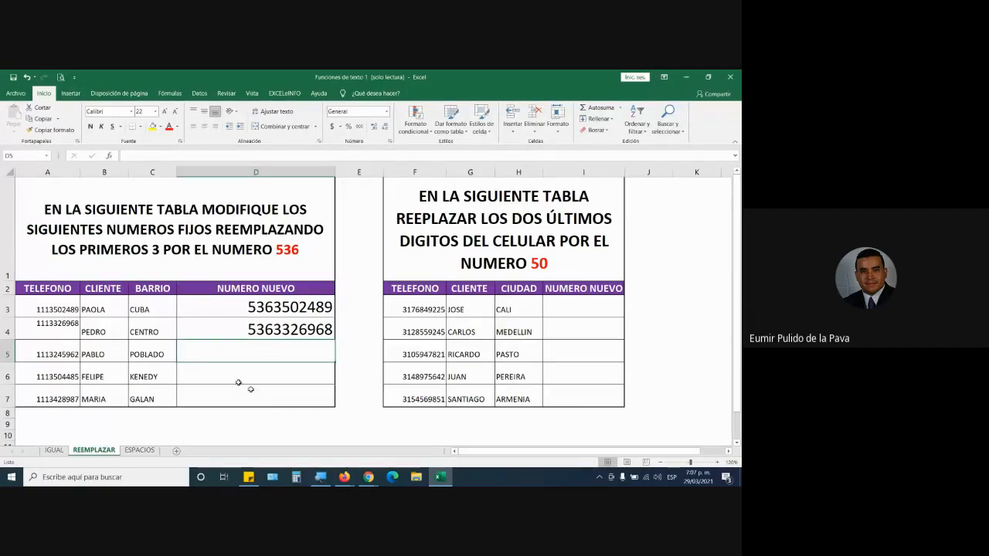
# Review the phone numbers in A3:A7 against the manual replacements in D3:D4, highlighting the first three digits in A3.
pyautogui.moveTo(48, 306); pyautogui.dragTo(51, 401)
pyautogui.moveTo(267, 308); pyautogui.dragTo(268, 329)
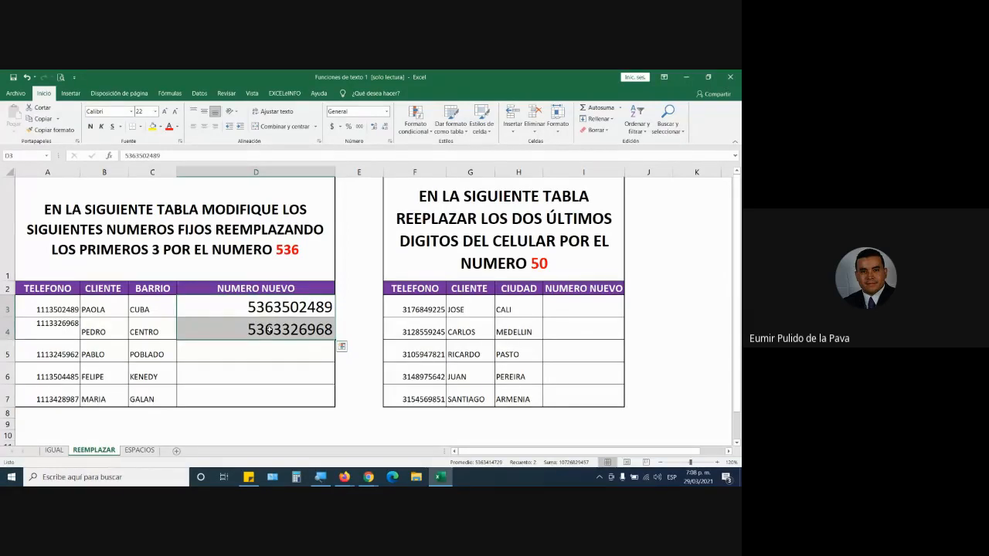
pyautogui.click(667, 122)
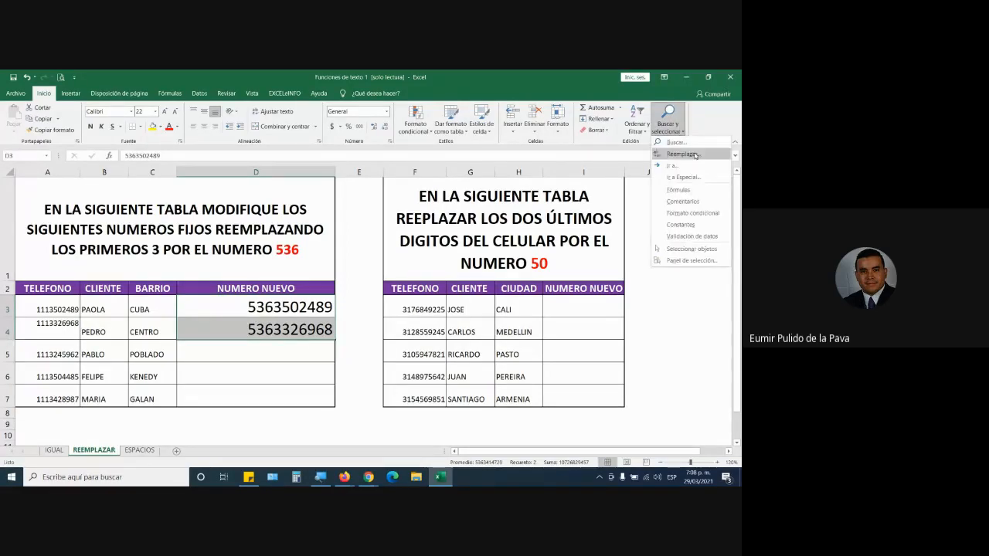
pyautogui.click(90, 312)
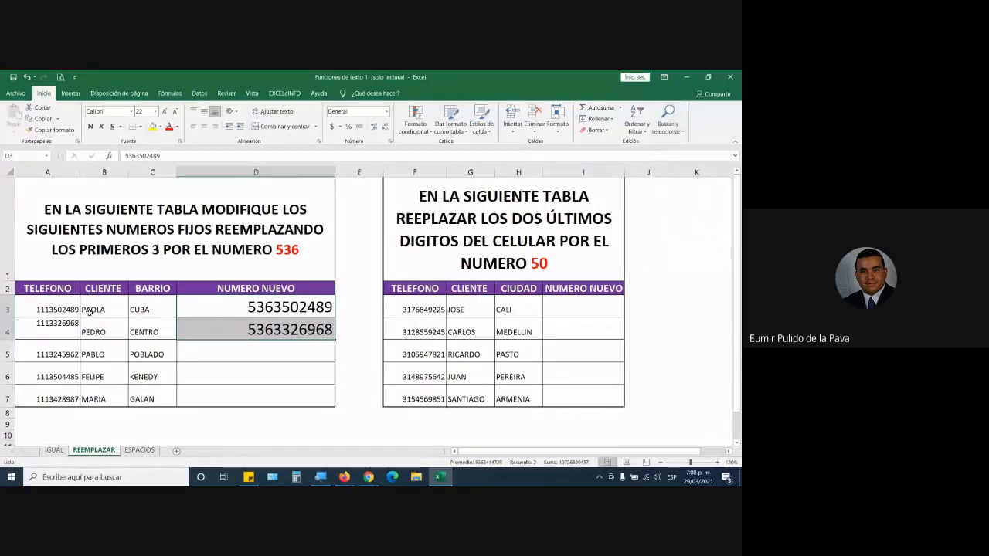
pyautogui.click(45, 314)
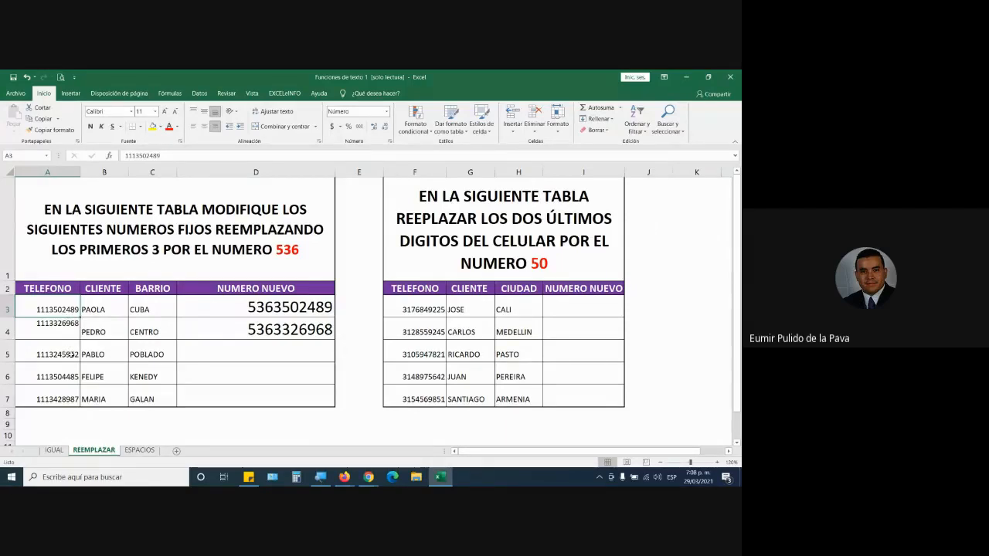
pyautogui.doubleClick(46, 309)
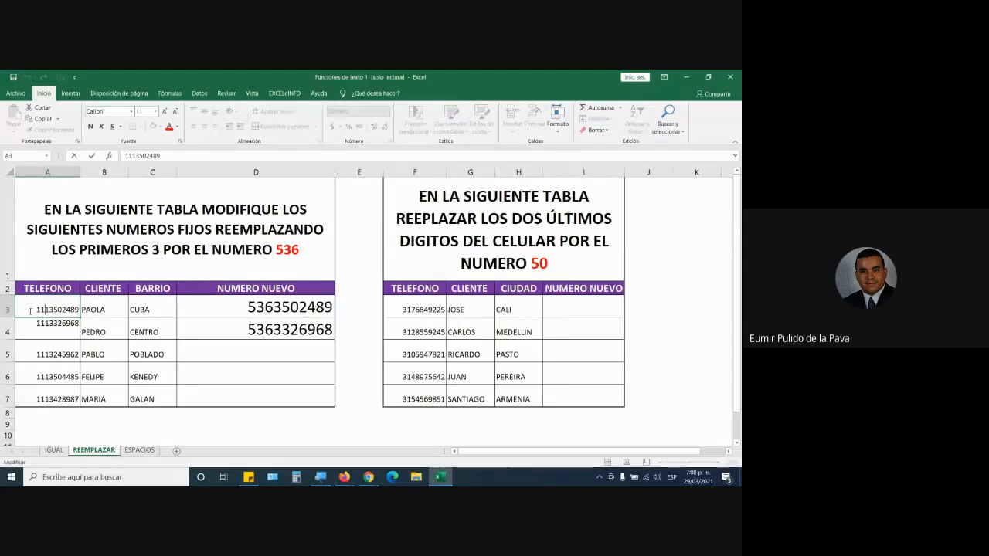
pyautogui.moveTo(37, 309); pyautogui.dragTo(50, 309)
pyautogui.press('Return')
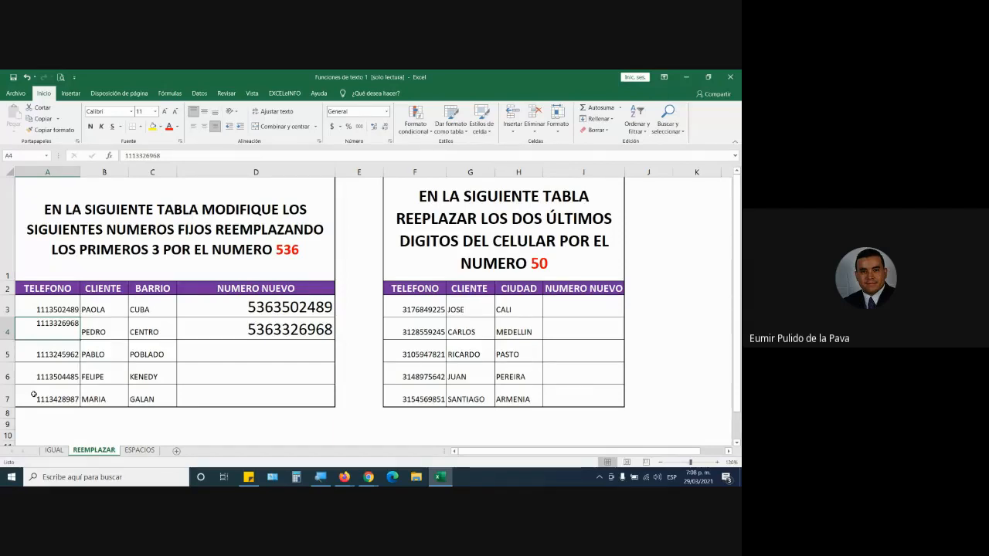
# Clear the manually entered phone numbers from D3 and D4 in the NUMERO NUEVO column.
pyautogui.click(228, 327)
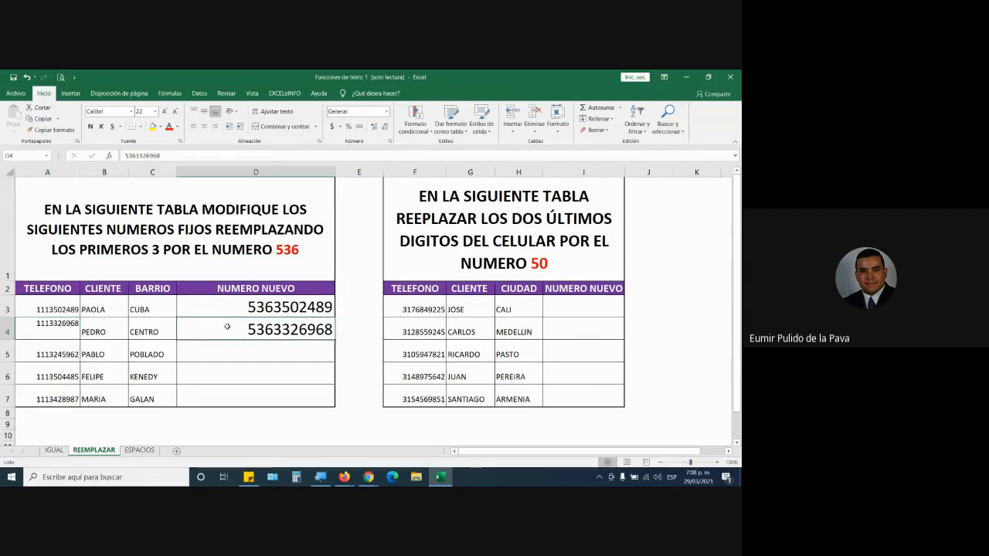
pyautogui.press('Delete')
pyautogui.press('Up')
pyautogui.press('Delete')
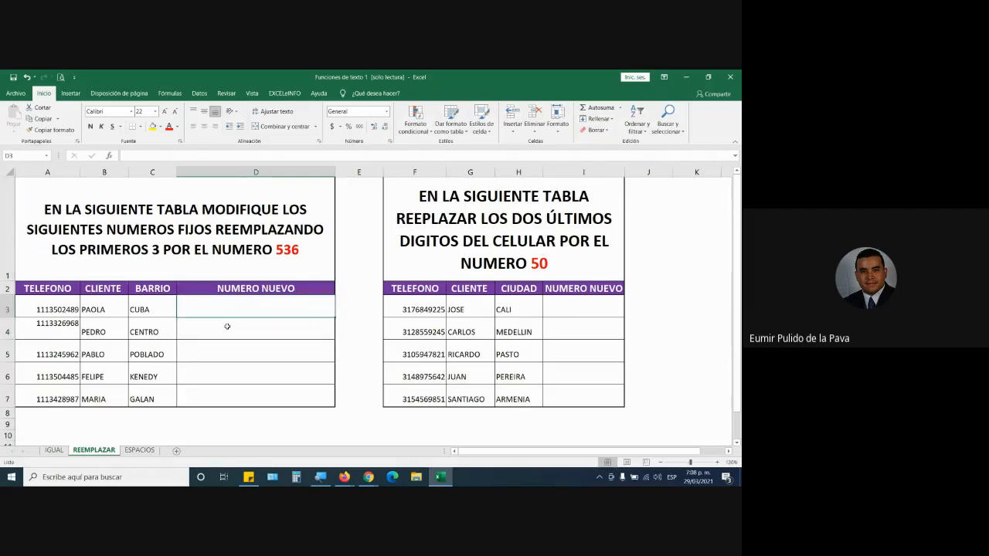
pyautogui.click(636, 122)
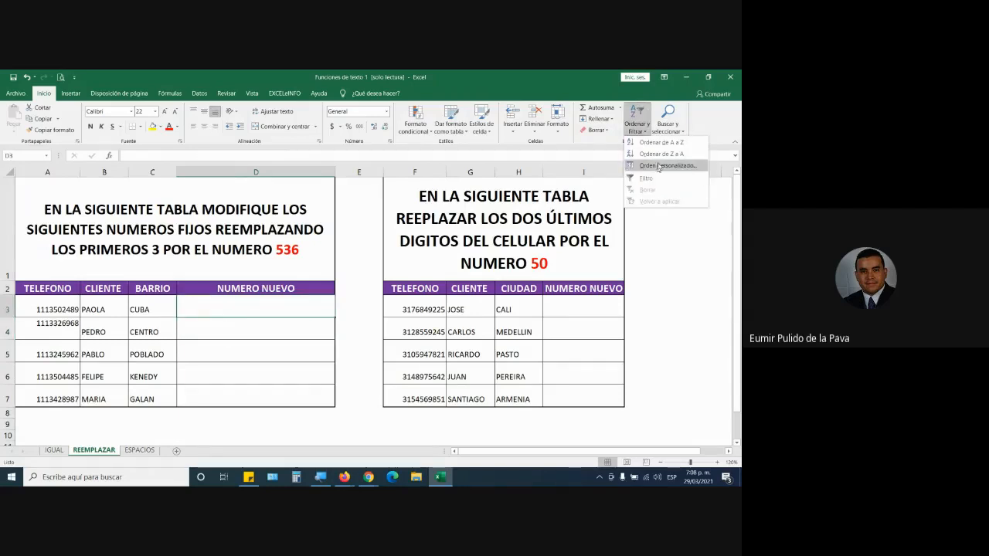
pyautogui.click(236, 378)
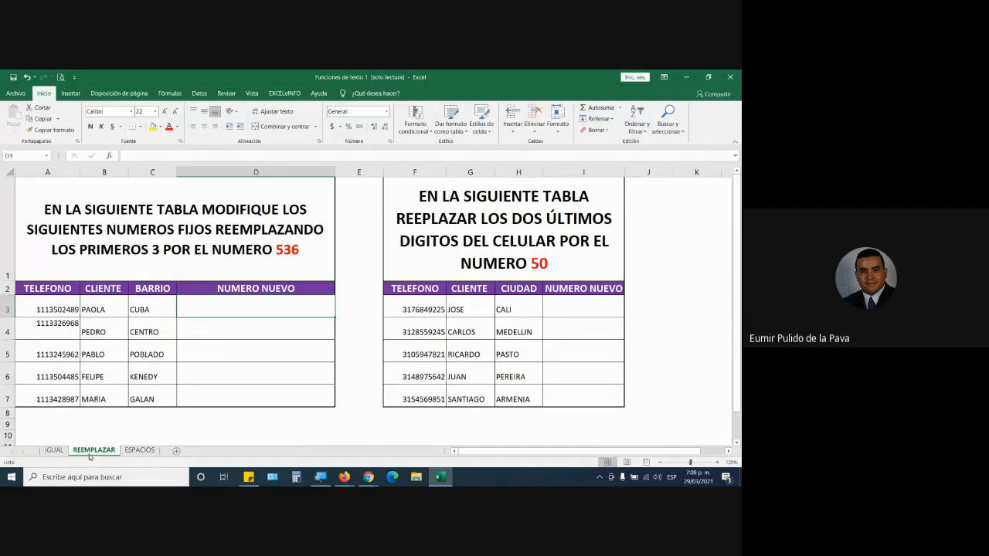
pyautogui.click(668, 122)
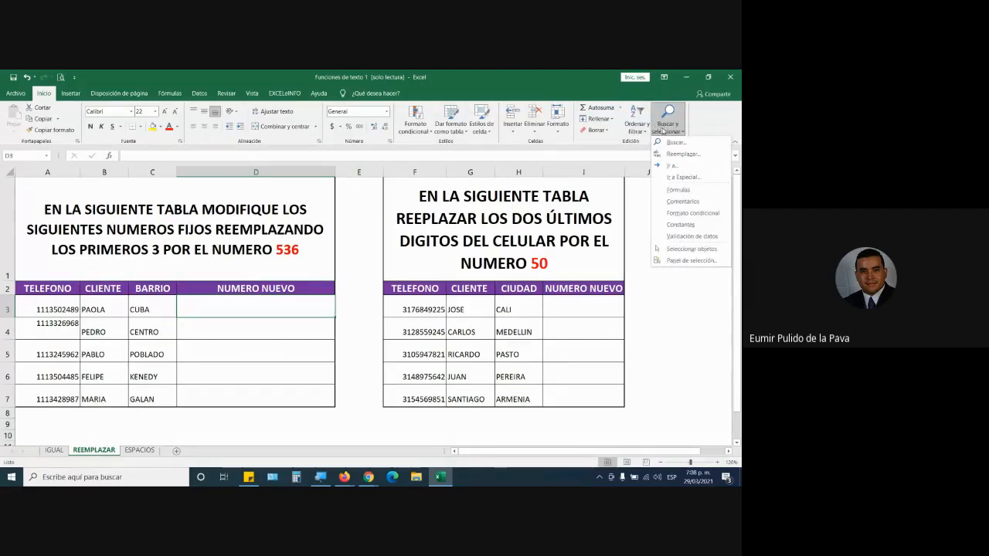
pyautogui.click(679, 155)
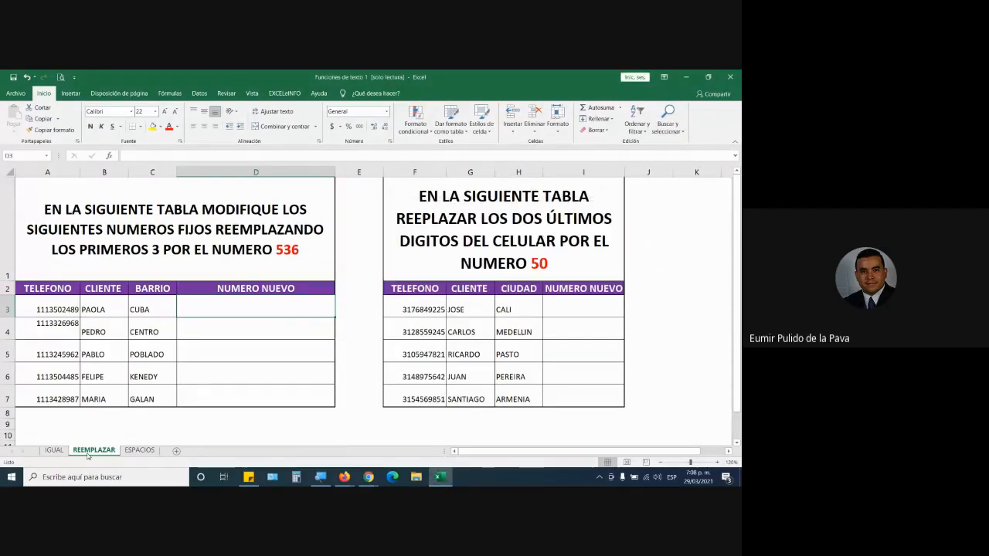
# Widen the first table's NUMERO NUEVO column and begin a REEMPLAZAR formula in D3, magnifying the screen to 200% with Lupa.
pyautogui.moveTo(333, 174); pyautogui.dragTo(384, 174)
pyautogui.write('=reempl')
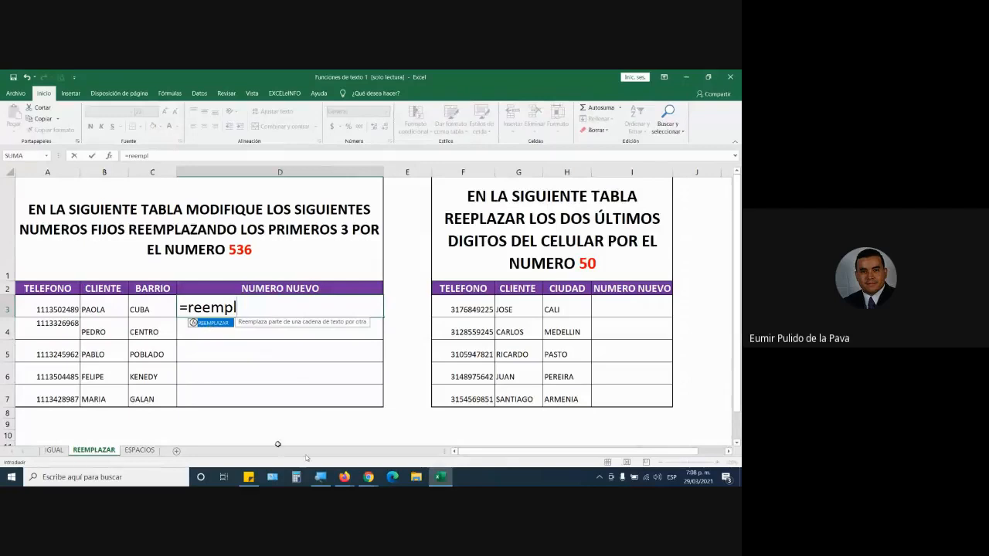
pyautogui.click(320, 476)
pyautogui.click(338, 439)
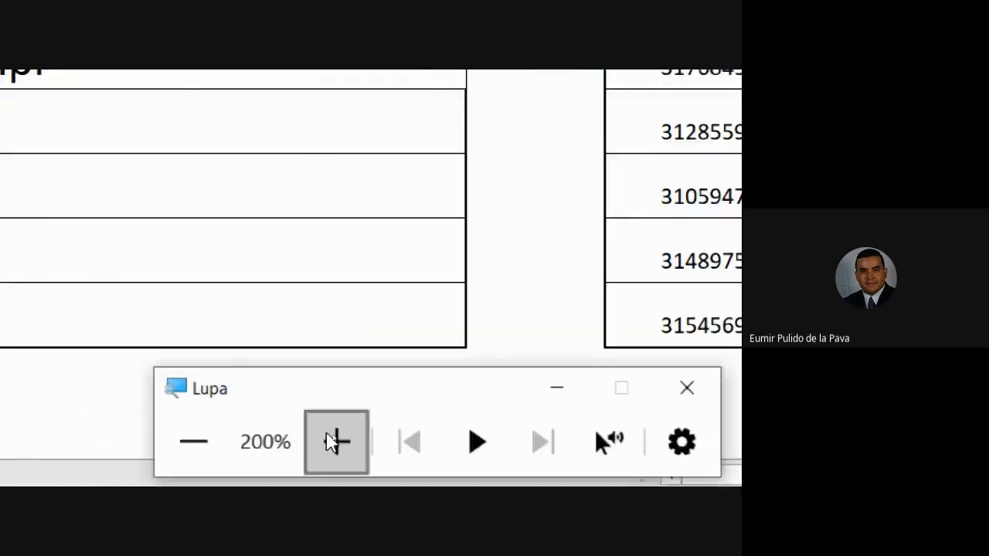
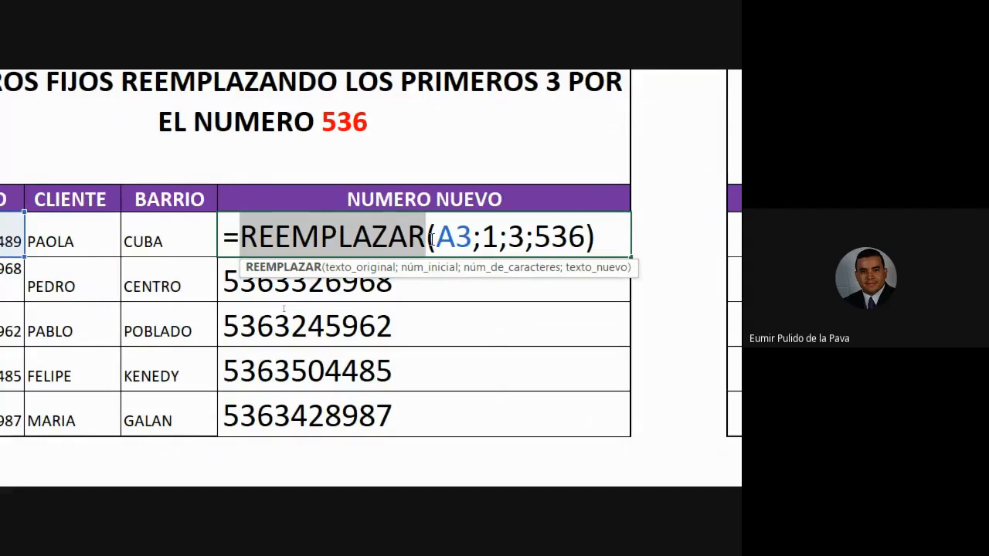
# Close the REEMPLAZAR formula in D3 and try to apply the Número format to the new phone numbers in D3:D7.
pyautogui.press('Return')
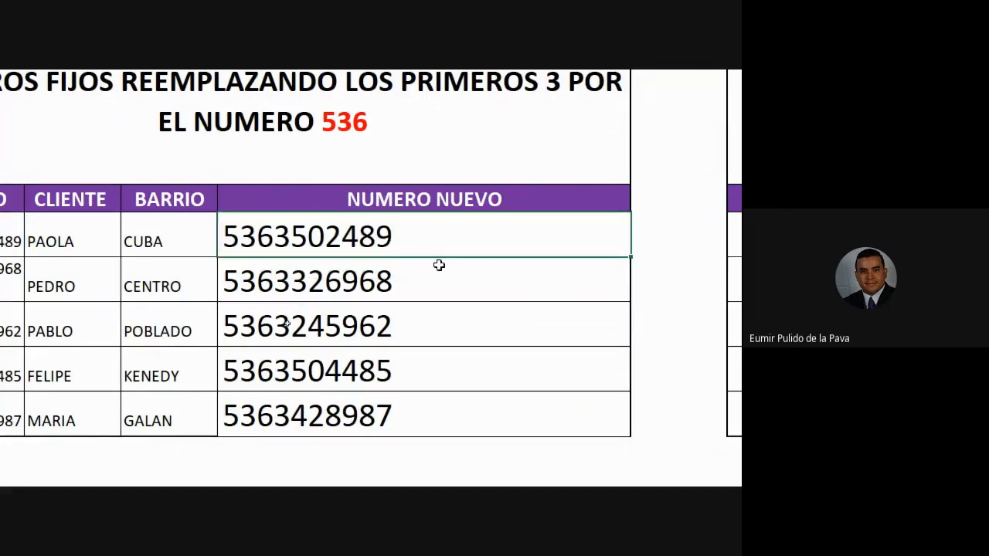
pyautogui.moveTo(437, 265); pyautogui.dragTo(433, 409)
pyautogui.scroll(1, 337, 89)
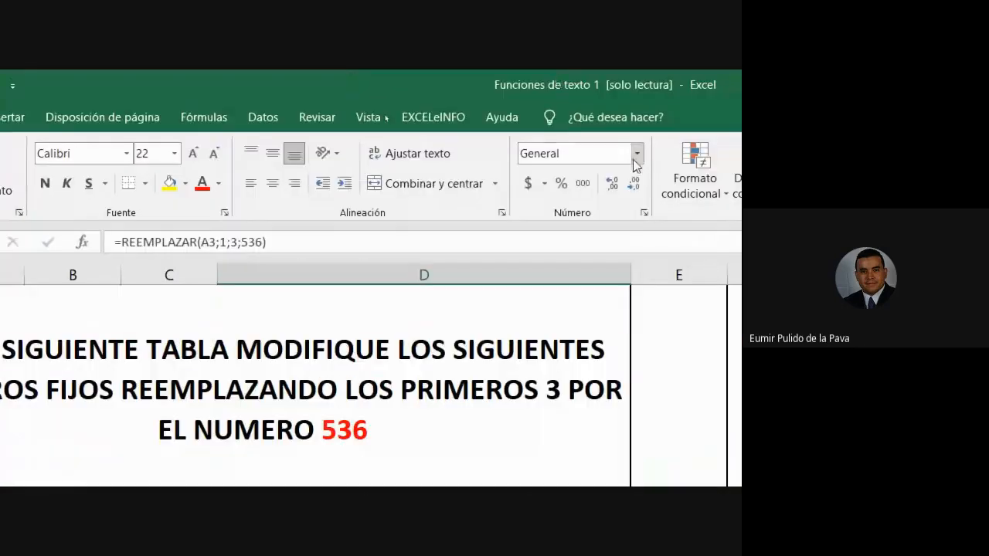
pyautogui.click(635, 156)
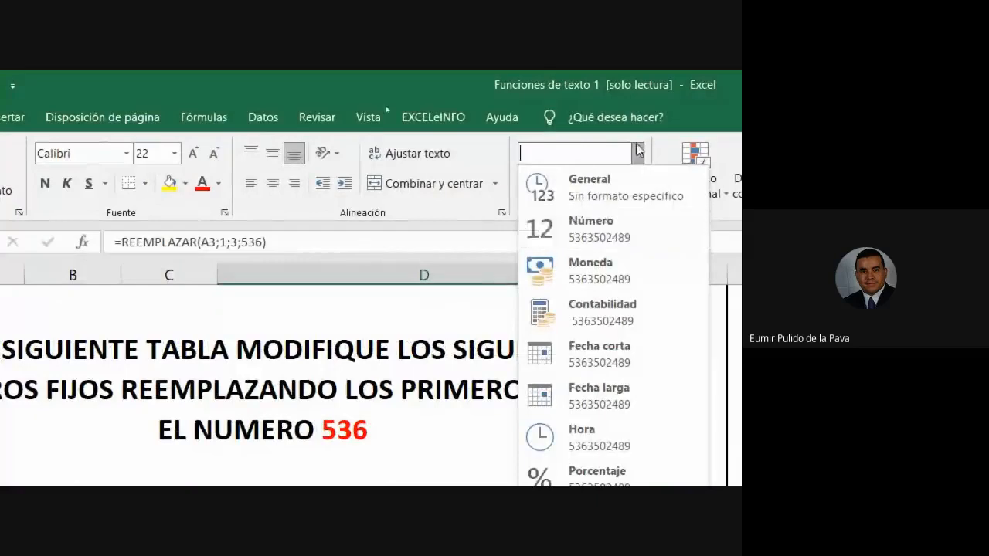
pyautogui.click(596, 233)
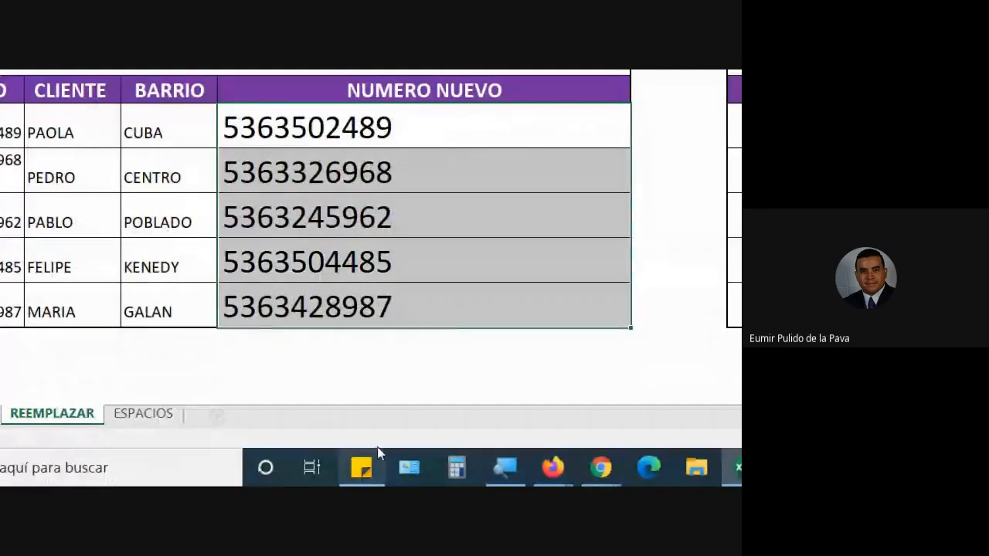
# Switch to the Google Meet call and return the Lupa magnification to 100%.
pyautogui.moveTo(601, 467)
pyautogui.click(525, 363)
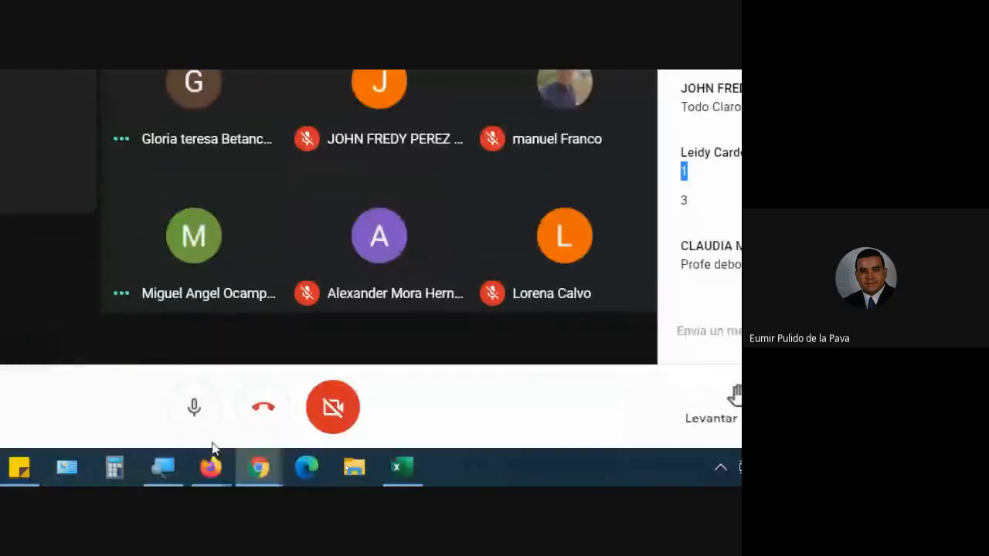
pyautogui.click(160, 467)
pyautogui.click(103, 405)
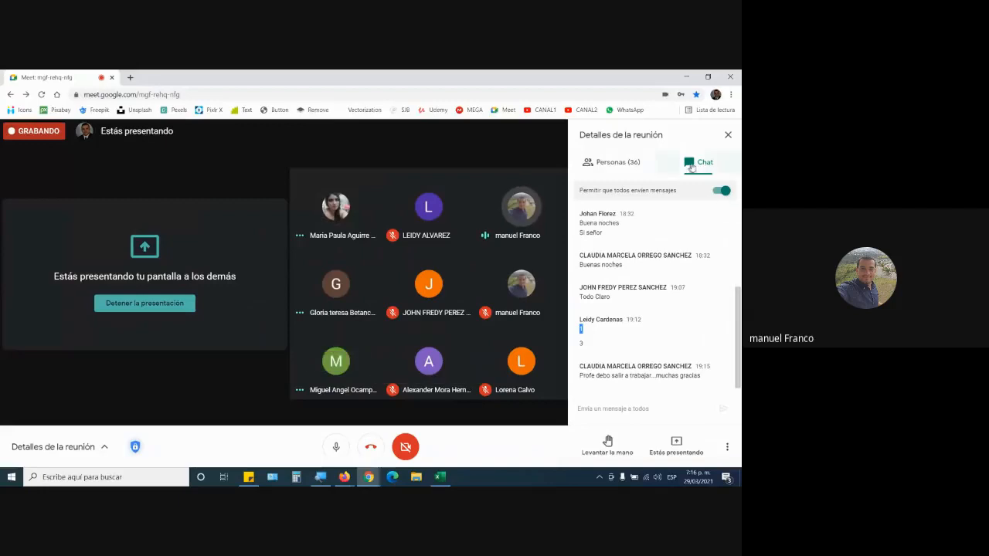
# Mute all participants in the Google Meet call and switch back to the Excel workbook.
pyautogui.click(649, 162)
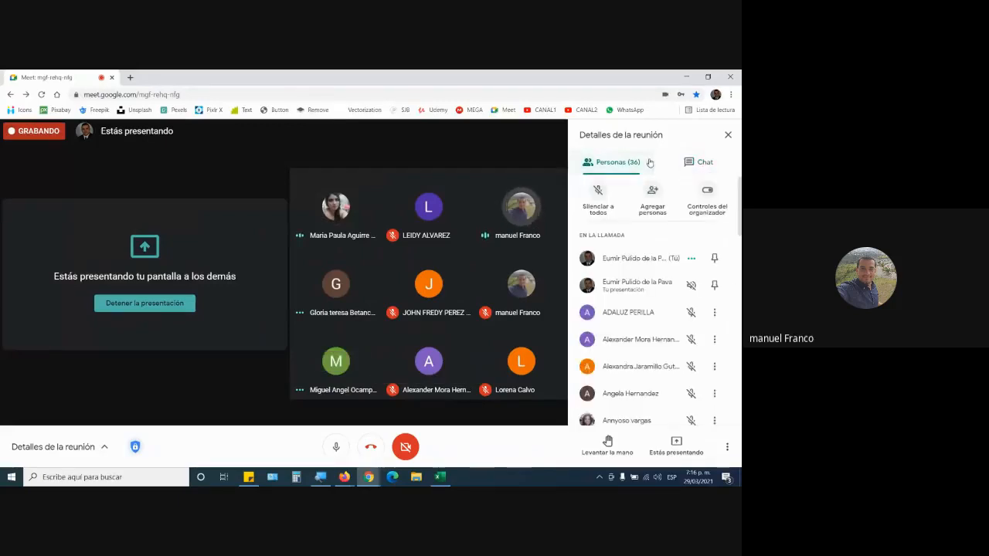
pyautogui.click(601, 215)
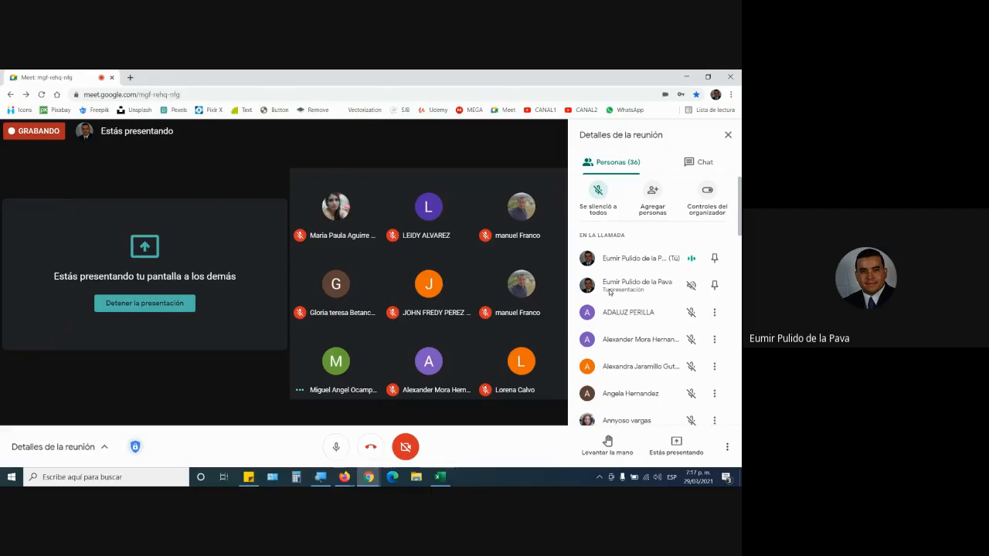
pyautogui.click(443, 478)
pyautogui.click(326, 311)
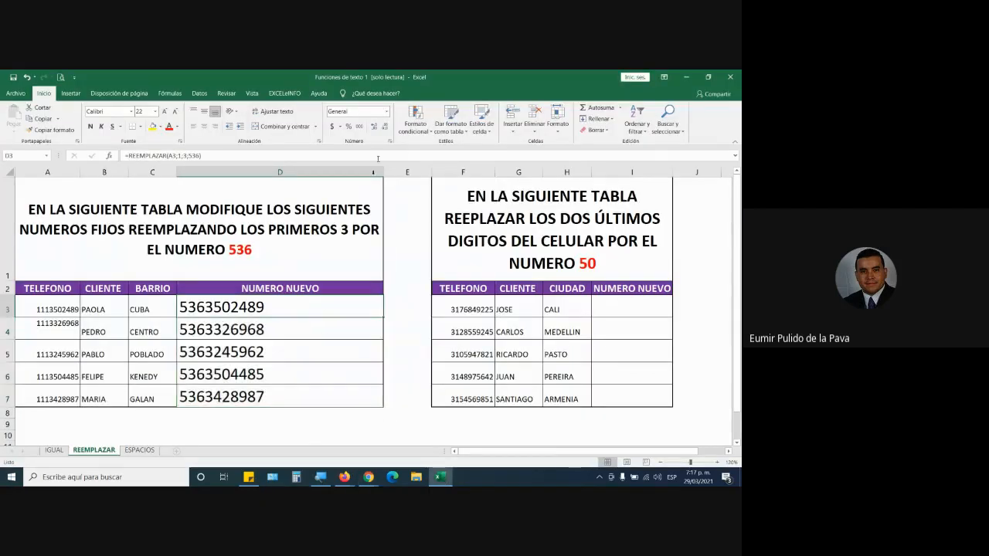
# Narrow column D and widen column I to fit the NUMERO NUEVO contents, copying D3's format to I3.
pyautogui.moveTo(383, 173); pyautogui.dragTo(272, 174)
pyautogui.click(48, 130)
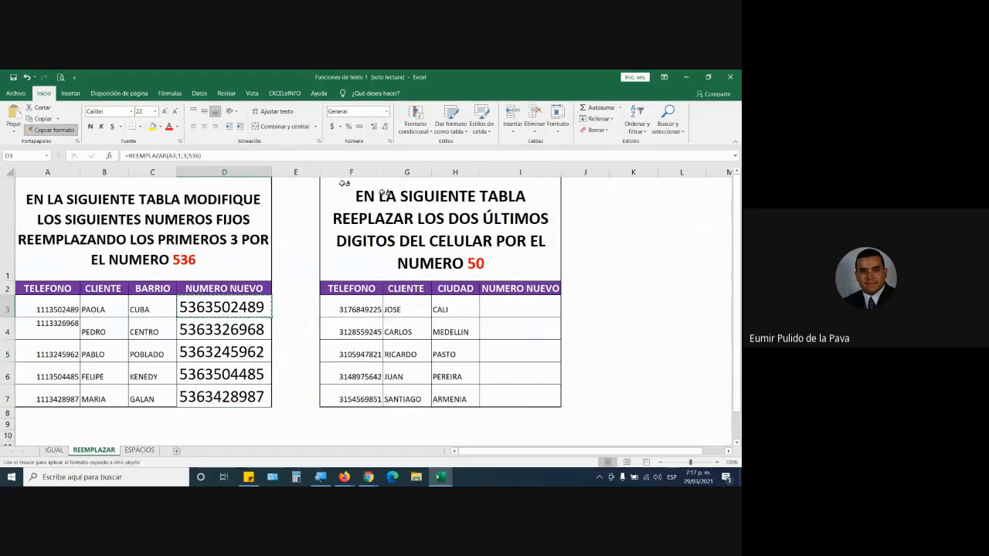
pyautogui.click(533, 307)
pyautogui.moveTo(561, 172); pyautogui.dragTo(650, 171)
pyautogui.click(538, 269)
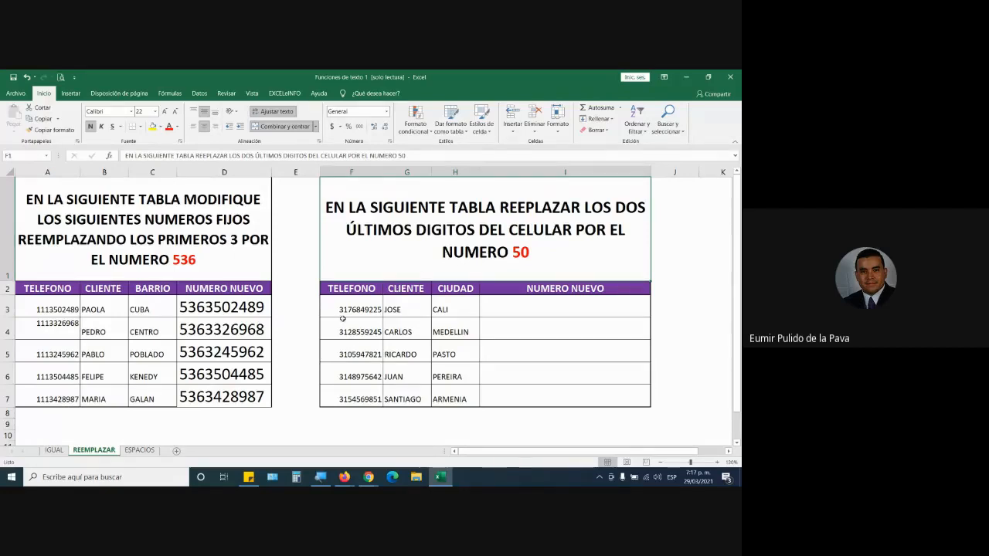
# Begin a REEMPLAZAR formula in I3 of the second table with F3 as the original text.
pyautogui.moveTo(358, 309); pyautogui.dragTo(362, 398)
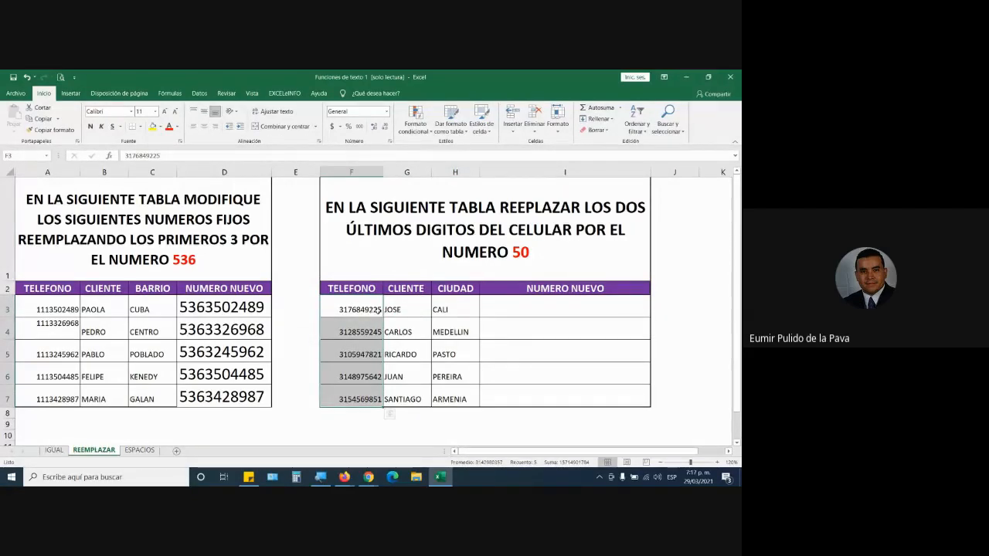
pyautogui.click(548, 310)
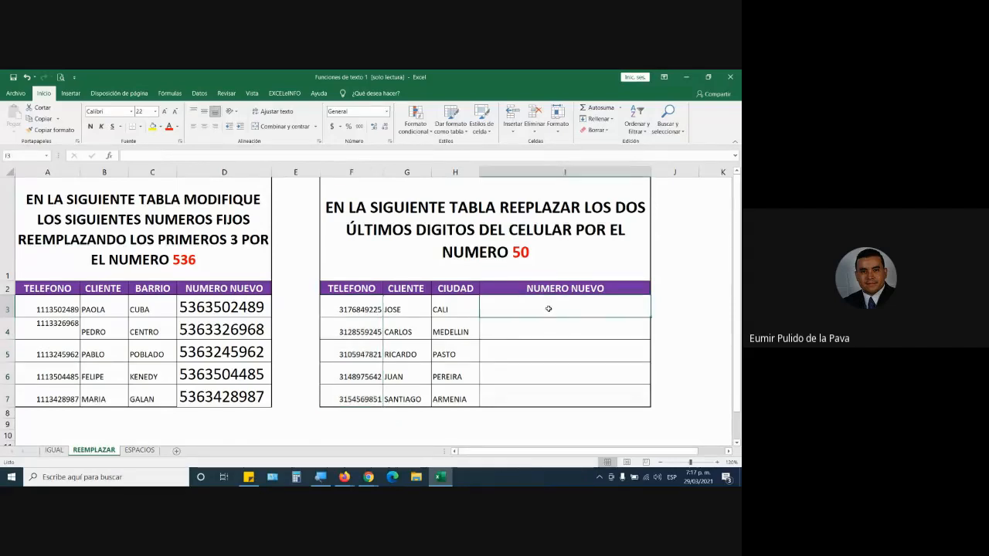
pyautogui.write('=re')
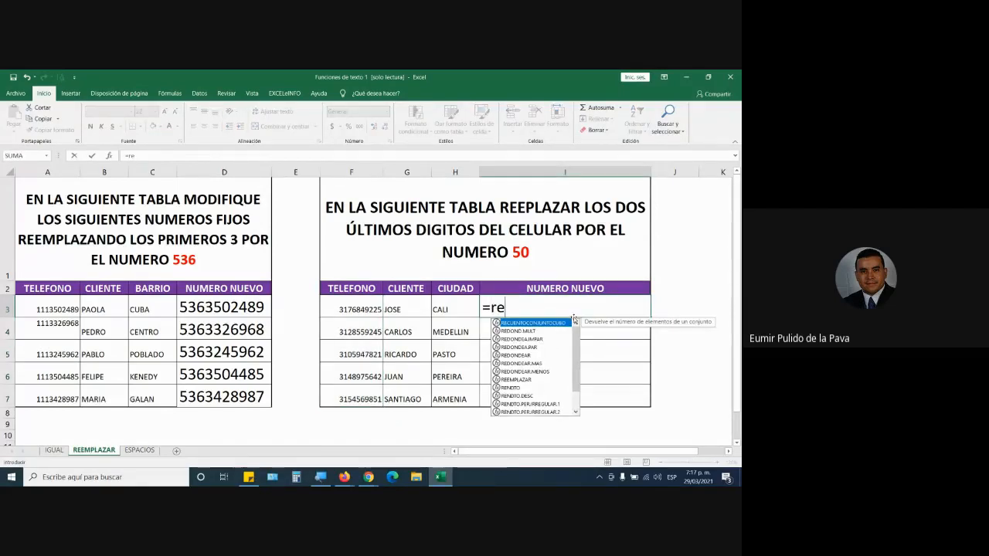
pyautogui.press('BackSpace')
pyautogui.write('emplazar(')
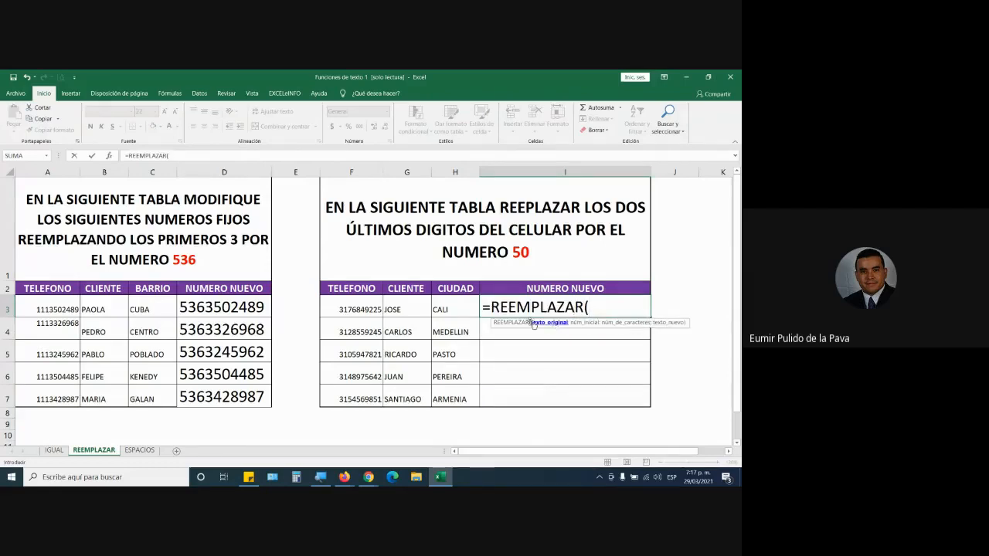
pyautogui.click(363, 309)
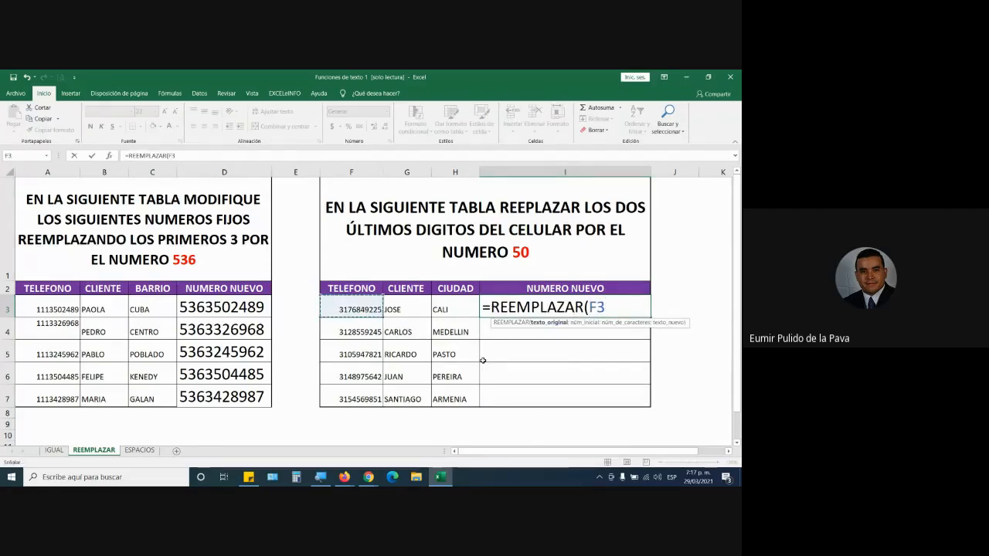
pyautogui.write(';')
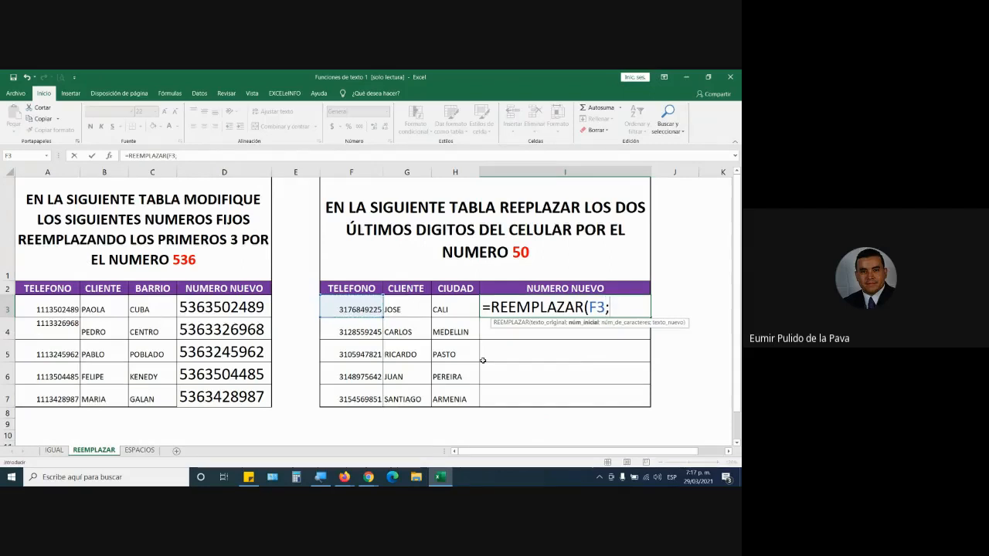
# Magnify the screen to 200% with Lupa and complete the I3 formula with start position 9, 2 characters and new text 50.
pyautogui.click(320, 477)
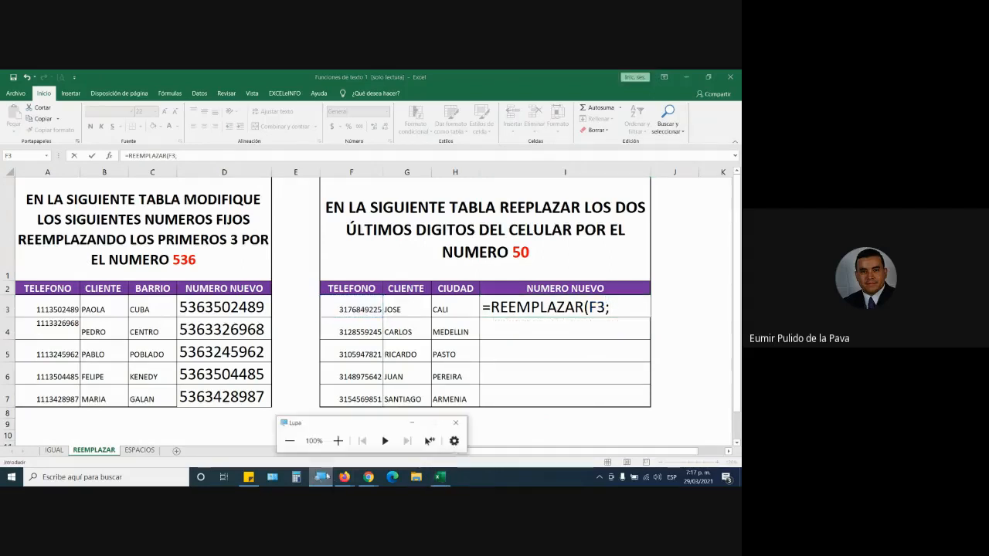
pyautogui.click(338, 440)
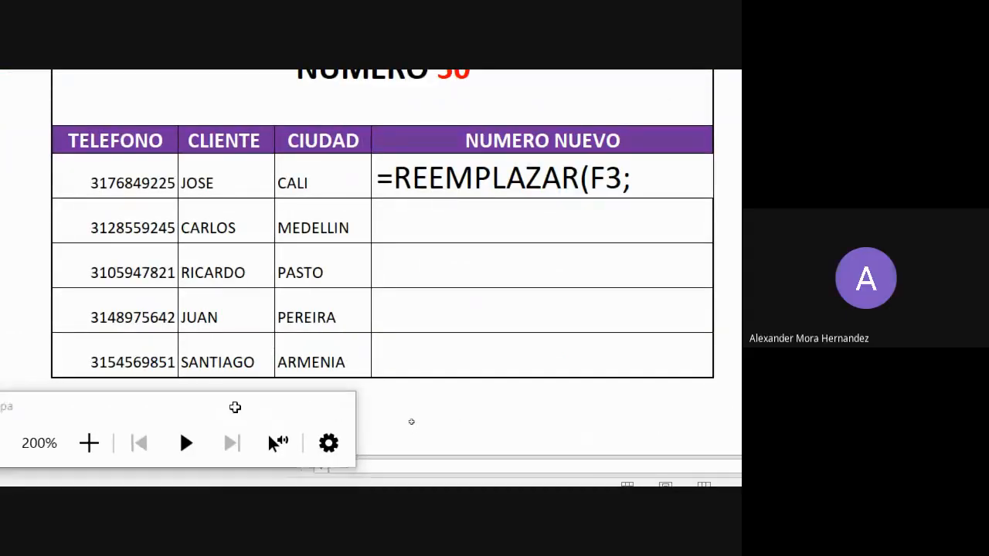
pyautogui.click(234, 406)
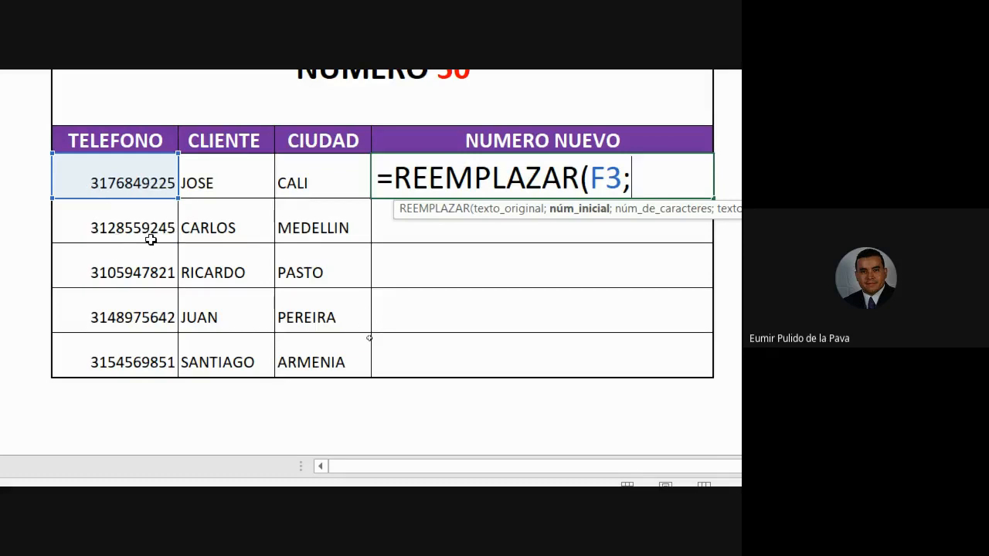
pyautogui.scroll(3, 231, 154)
pyautogui.scroll(1, 267, 97)
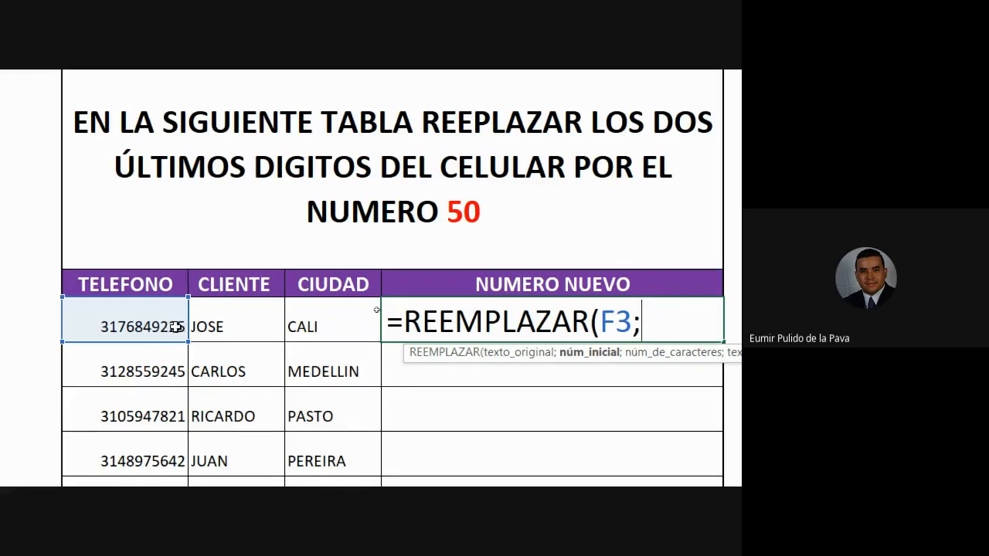
pyautogui.hscroll(3, 579, 386)
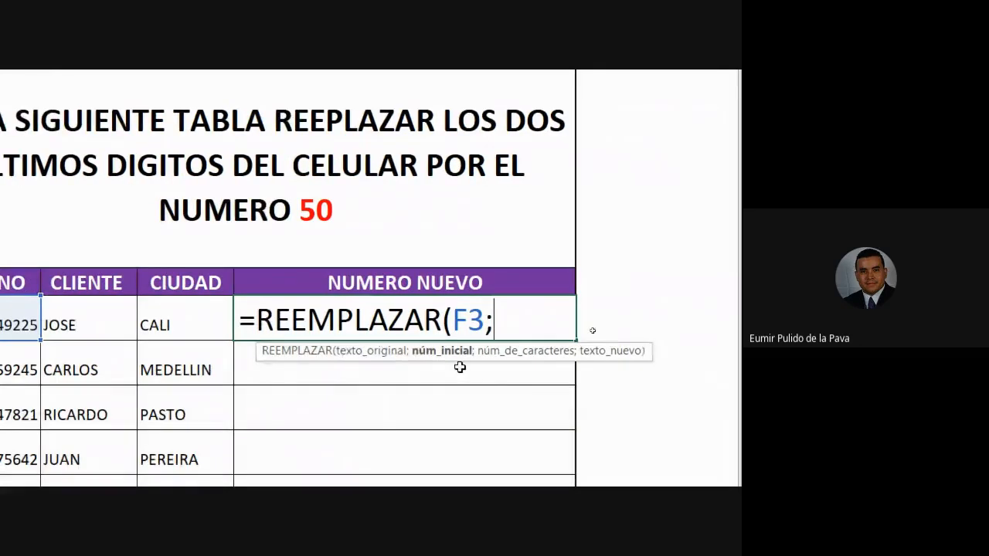
pyautogui.write('9')
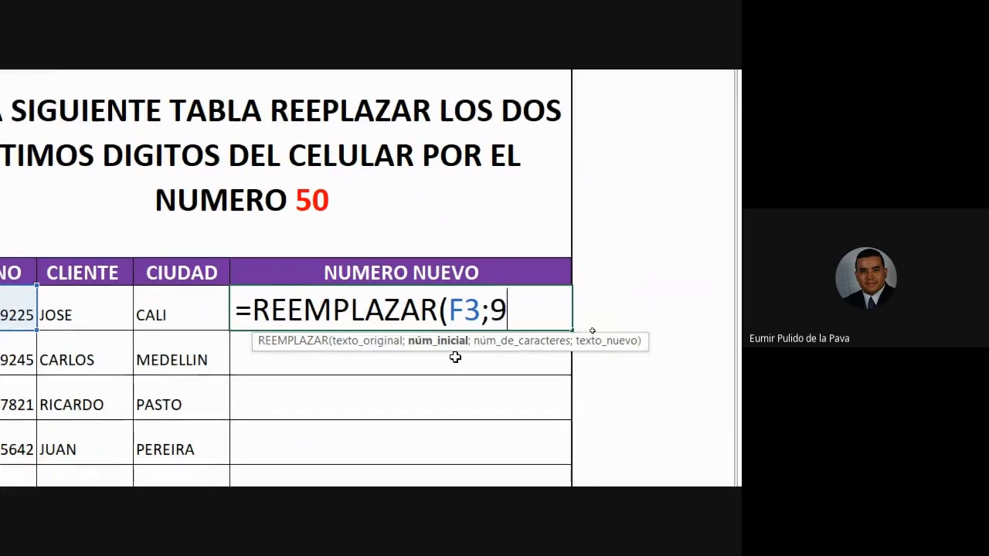
pyautogui.write(';')
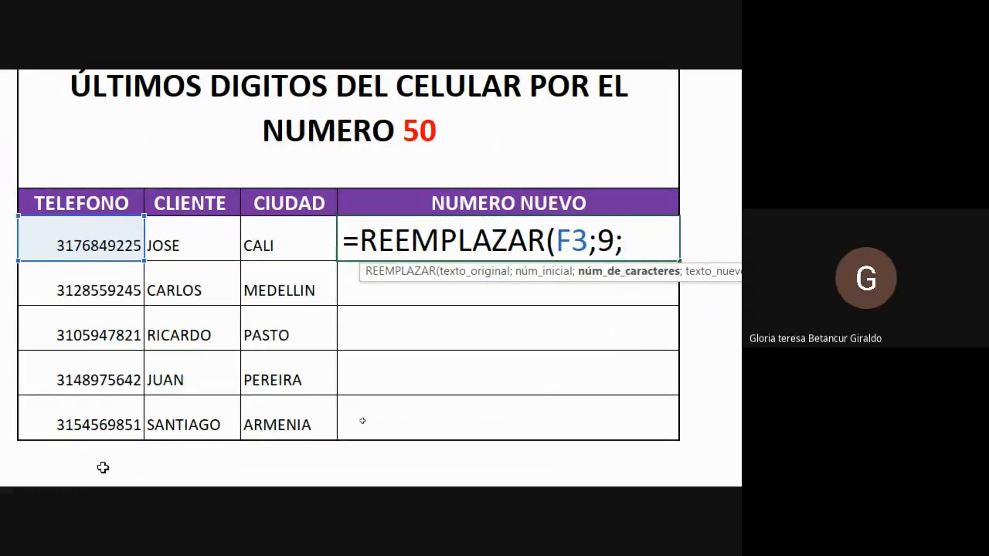
pyautogui.write('2')
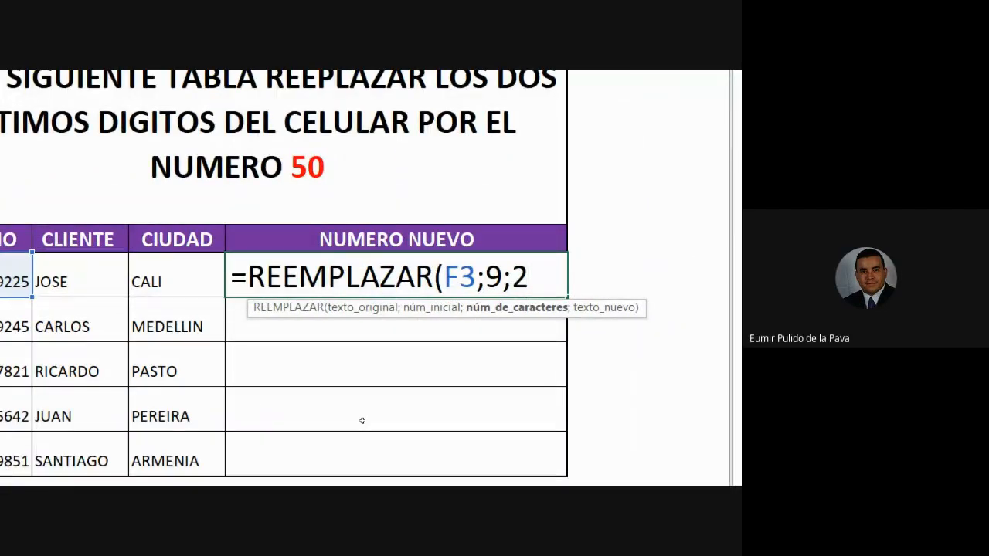
pyautogui.write(';')
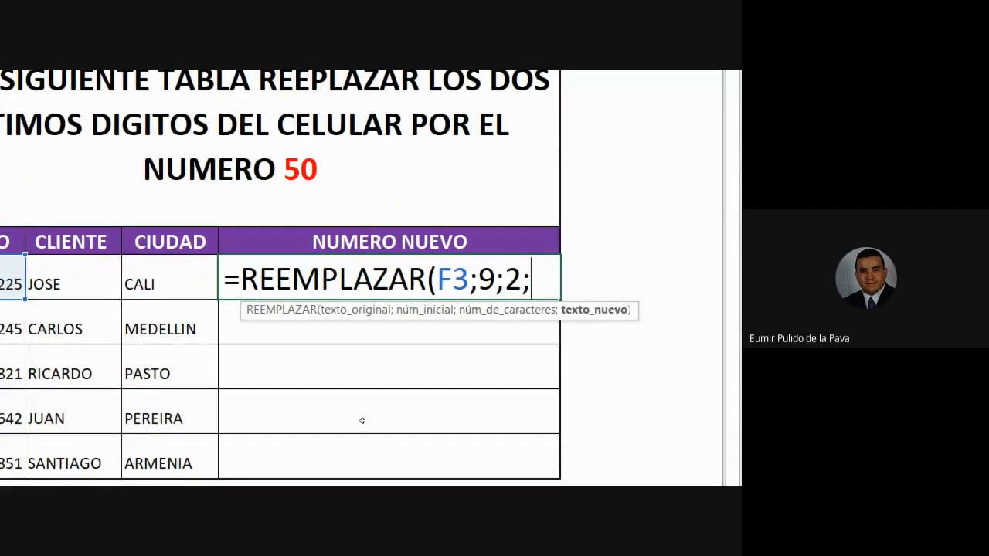
pyautogui.write('50')
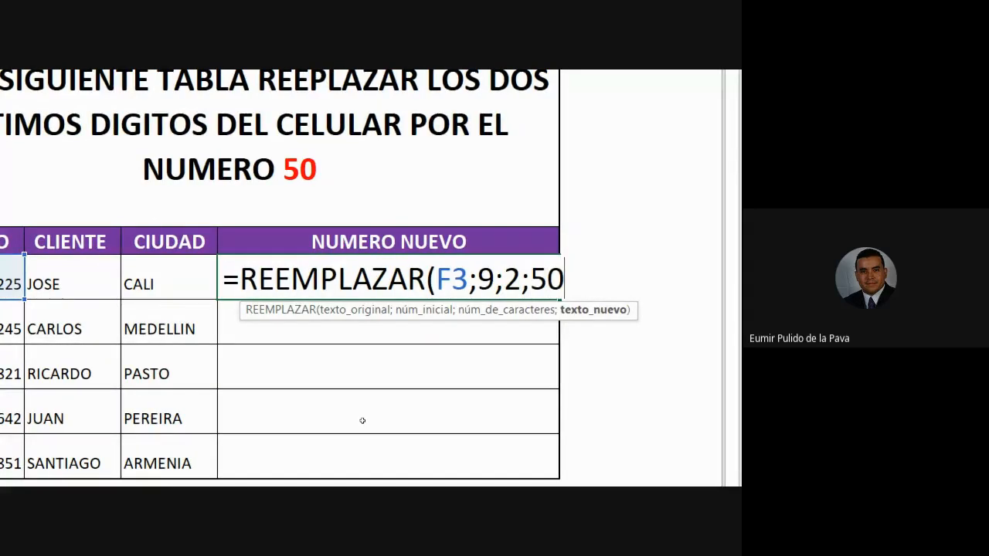
pyautogui.write(')')
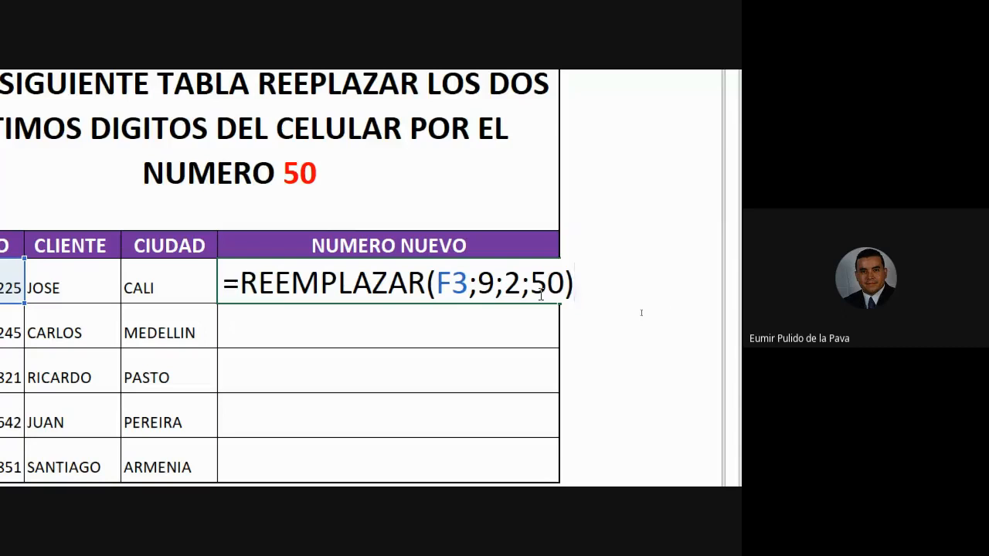
# Return the Lupa magnification to 100% and check the Google Meet chat for participants' messages.
pyautogui.click(142, 470)
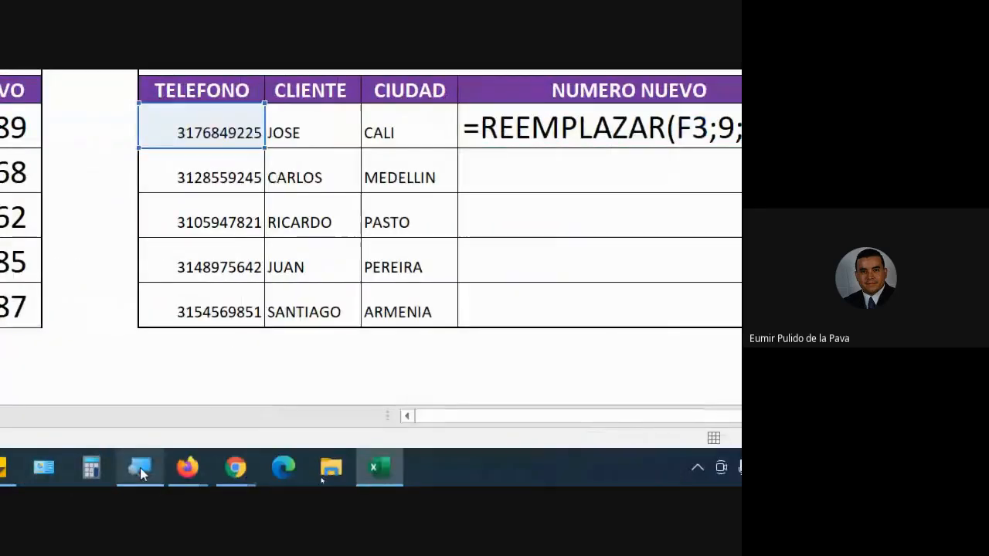
pyautogui.click(77, 399)
pyautogui.moveTo(366, 477)
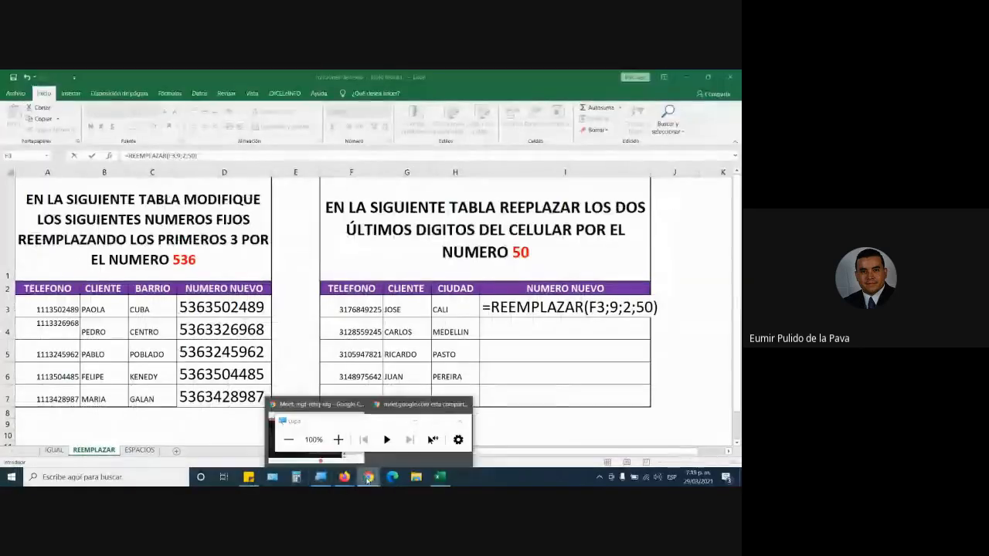
pyautogui.click(367, 404)
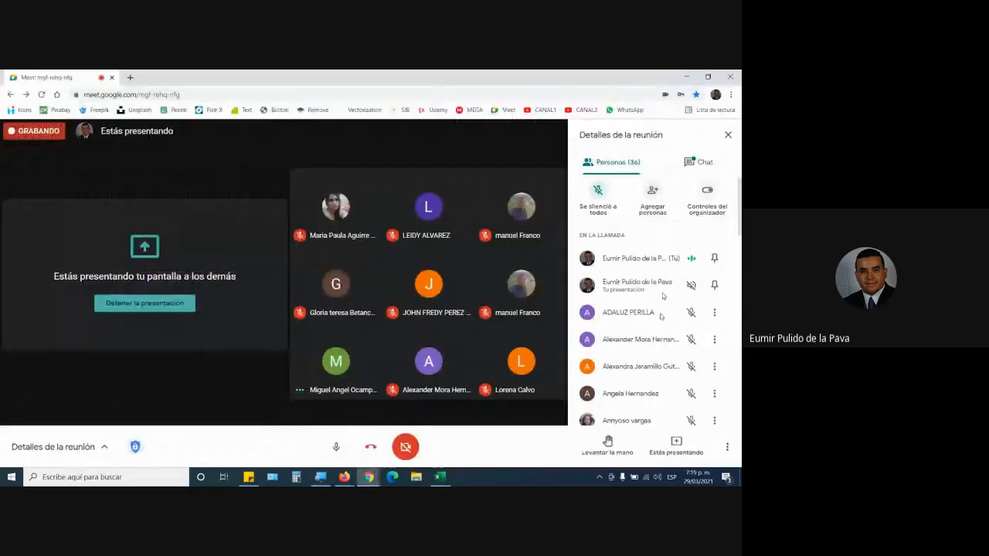
pyautogui.click(699, 162)
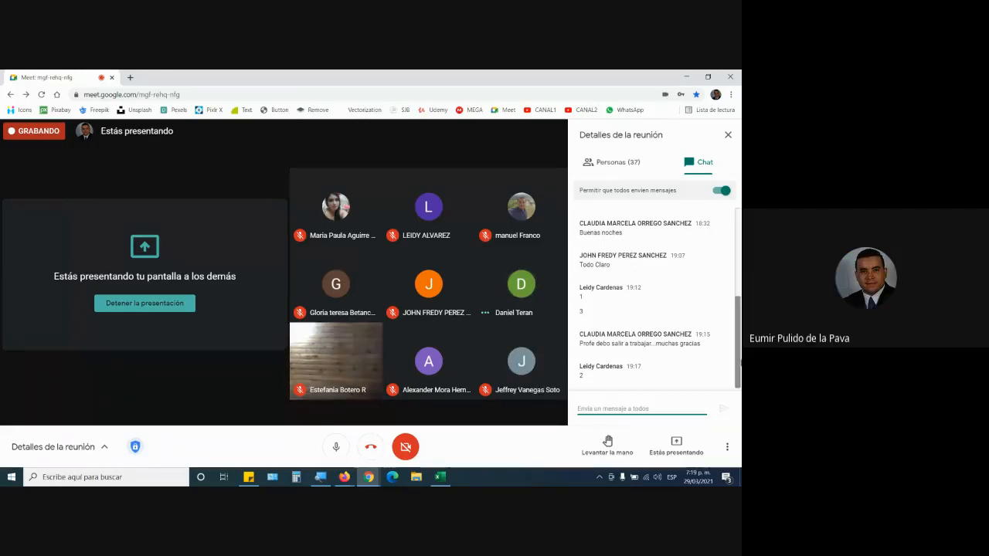
# Return to Excel and highlight the start position 9 and the REEMPLAZAR function name in the I3 formula.
pyautogui.click(440, 476)
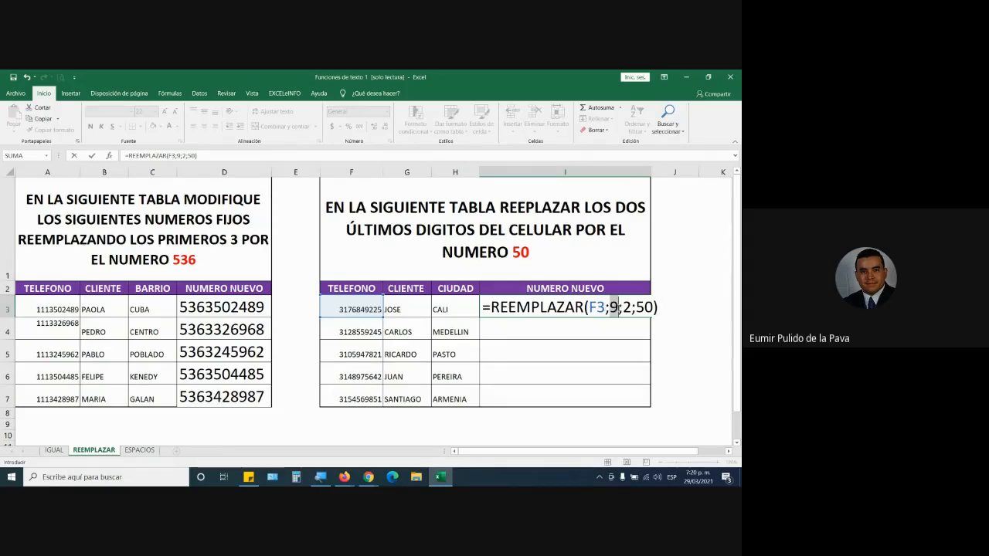
pyautogui.click(613, 307)
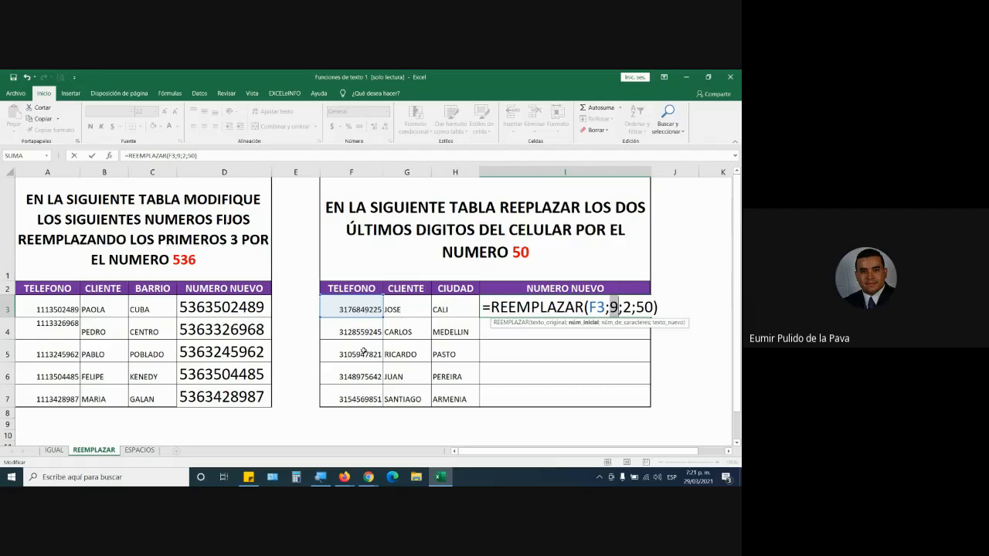
pyautogui.moveTo(492, 308); pyautogui.dragTo(584, 307)
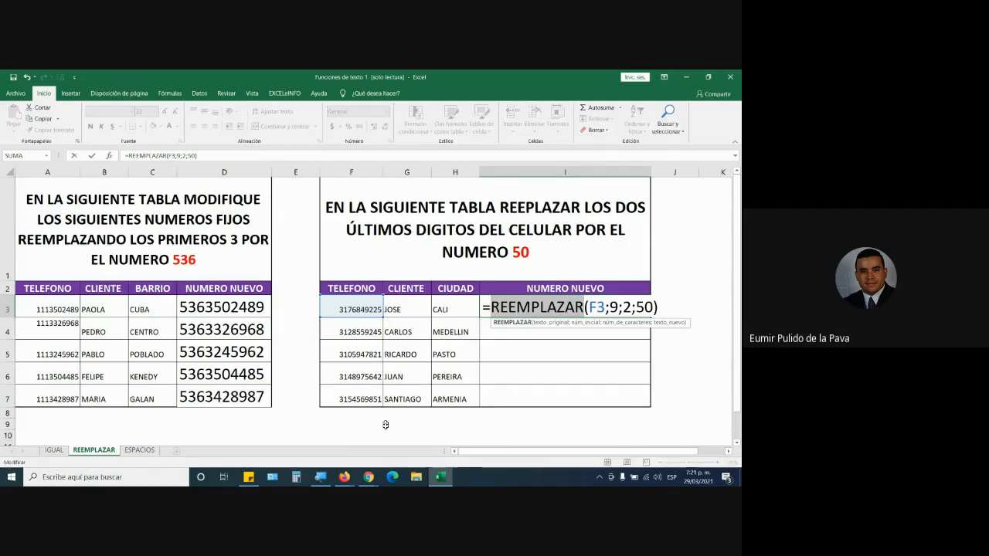
# Switch to Google Meet to check the chat for participants' messages and return to the Excel workbook.
pyautogui.moveTo(369, 477)
pyautogui.click(352, 448)
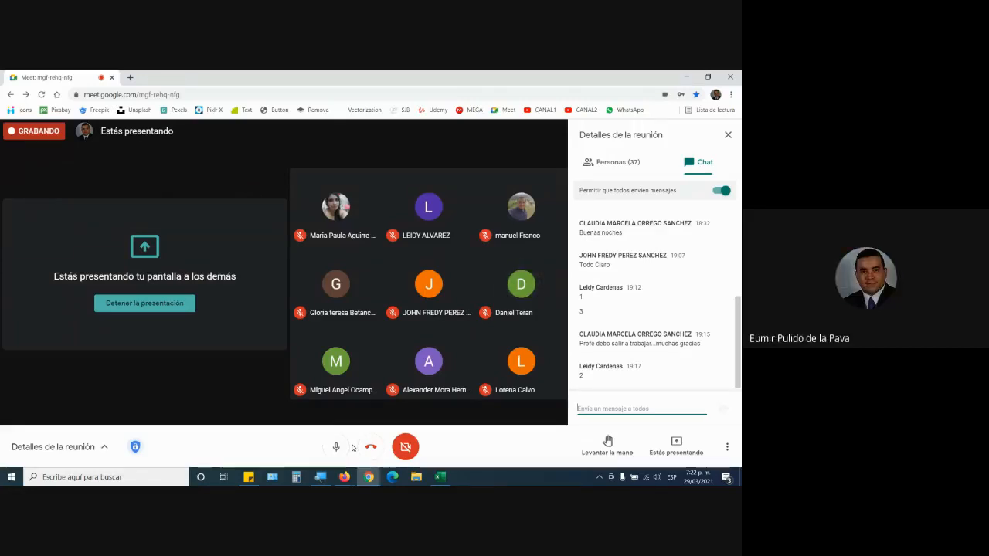
pyautogui.hotkey('alt', 'Tab')
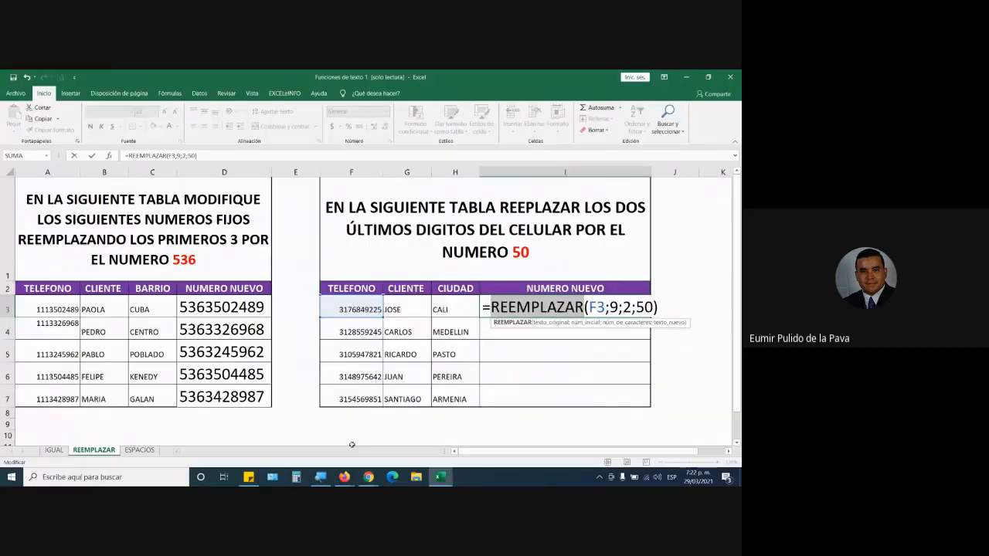
# Confirm the REEMPLAZAR formula in I3 and fill it down through I7 of the NUMERO NUEVO column.
pyautogui.press('Return')
pyautogui.click(618, 310)
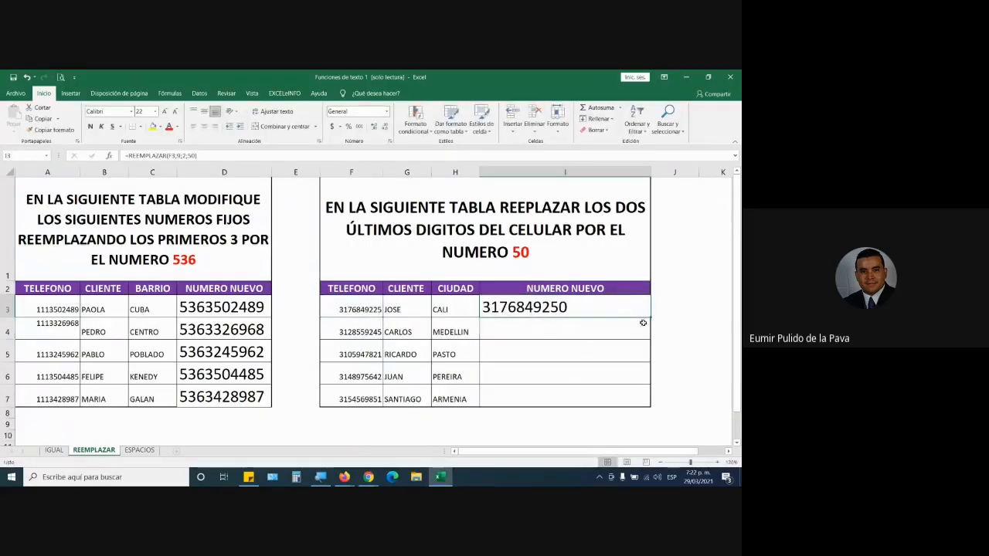
pyautogui.moveTo(650, 317); pyautogui.dragTo(657, 396)
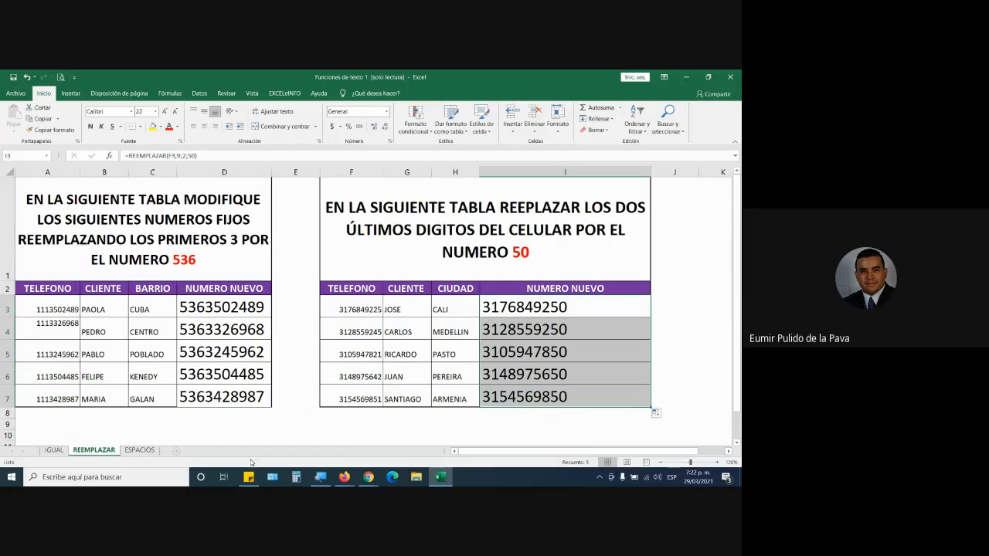
# Preview the ESPACIOS sheet, check the Google Meet window and return to Excel.
pyautogui.click(140, 449)
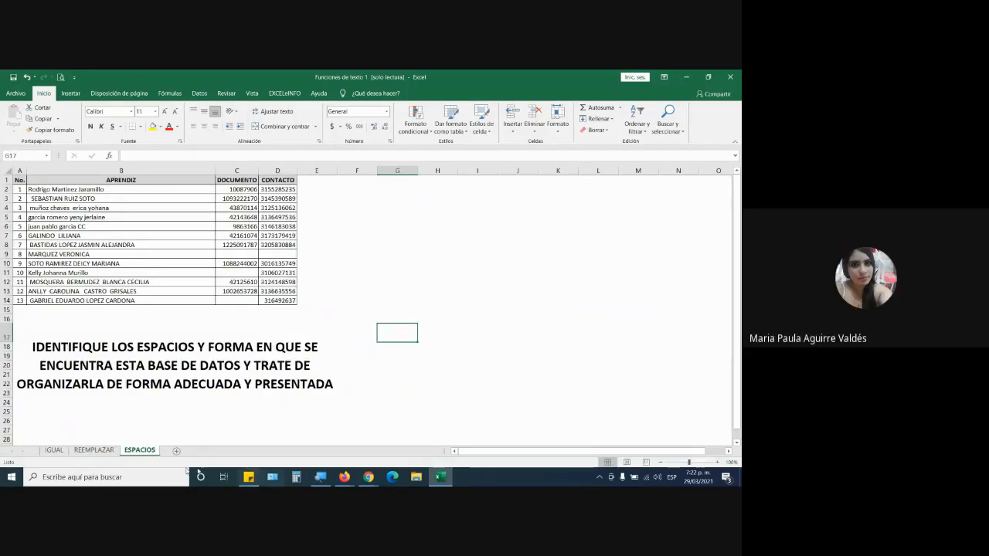
pyautogui.click(444, 427)
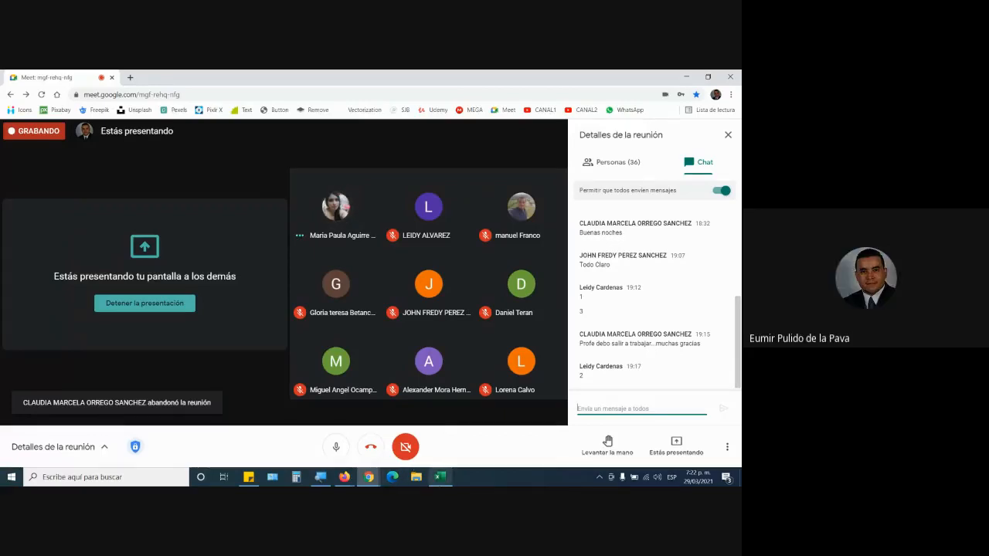
pyautogui.click(440, 477)
# On the REEMPLAZAR sheet, insert a column before CLIENTE in the second table and head it POSICION DE CAMBIO.
pyautogui.click(93, 450)
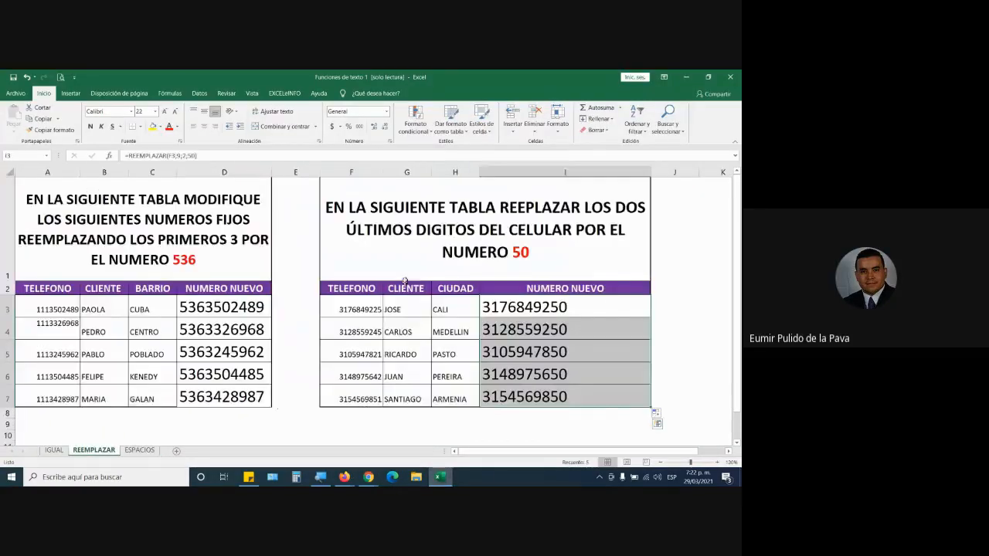
pyautogui.rightClick(407, 171)
pyautogui.click(439, 246)
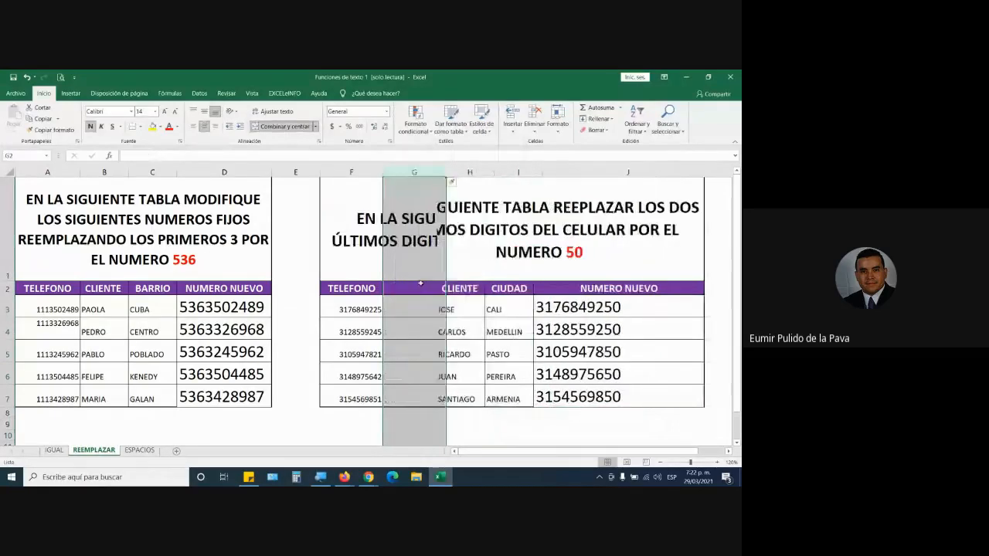
pyautogui.click(417, 288)
pyautogui.write('poi')
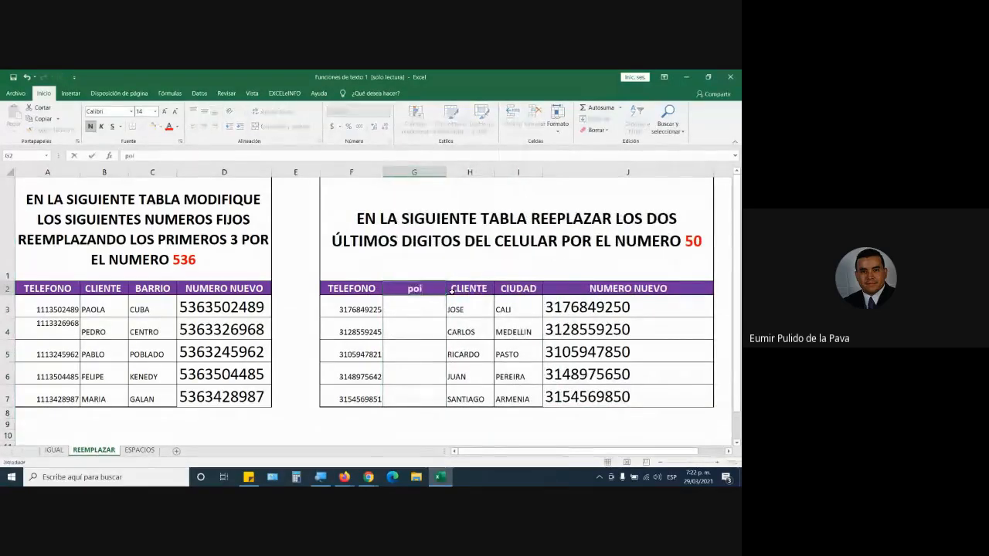
pyautogui.press('BackSpace')
pyautogui.press('BackSpace')
pyautogui.press('BackSpace')
pyautogui.write('POSI')
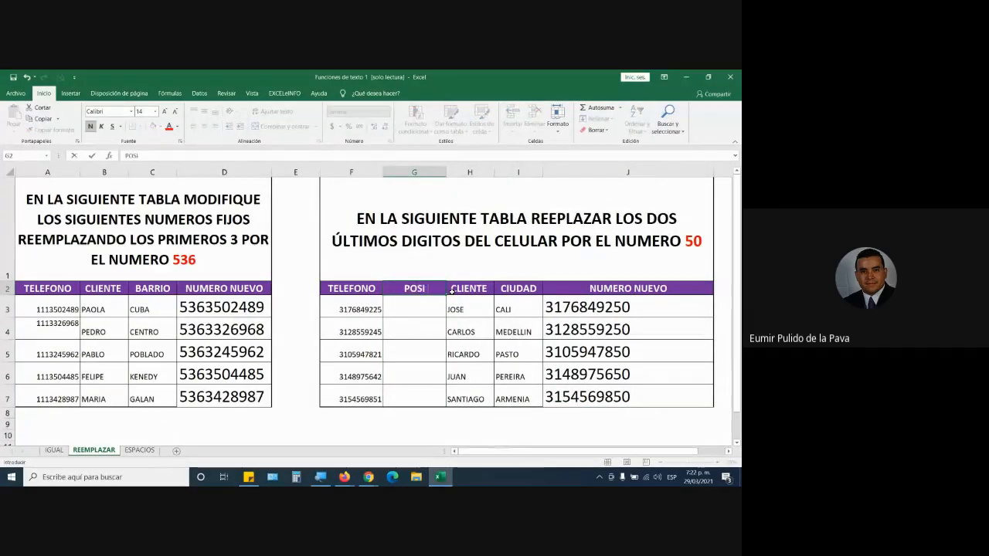
pyautogui.write('CION DE CAMBIO')
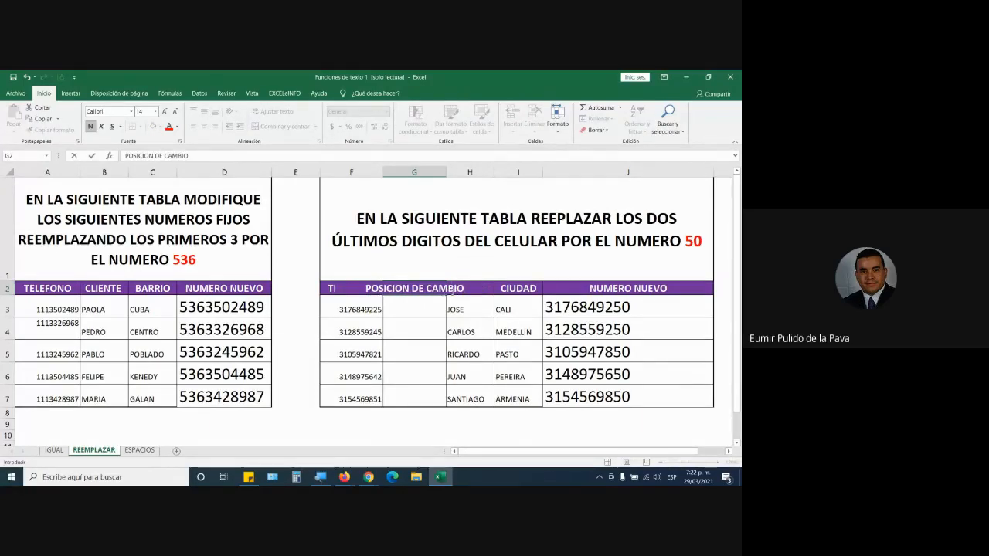
pyautogui.press('Return')
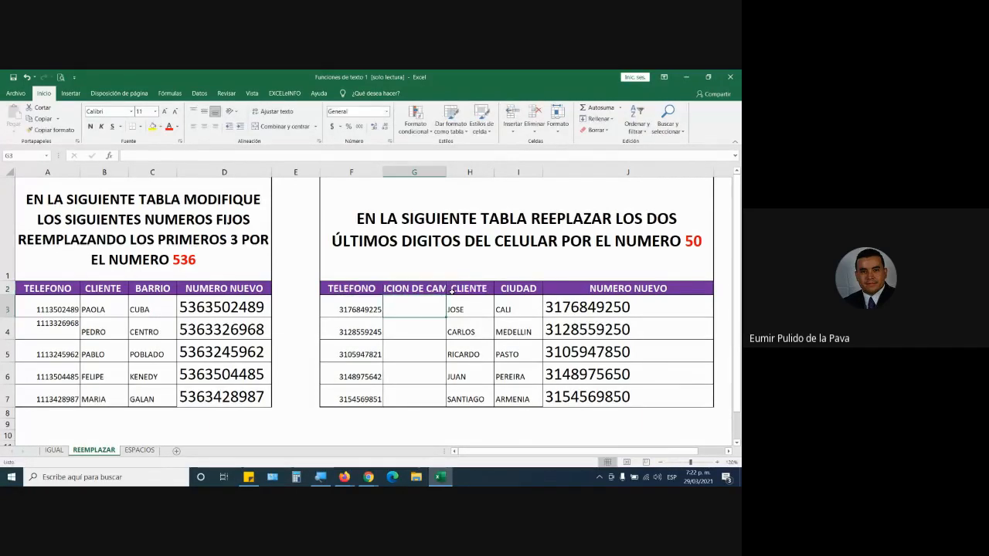
# Enter 9 in G3 and copy it down through G7 of the new column.
pyautogui.write('9')
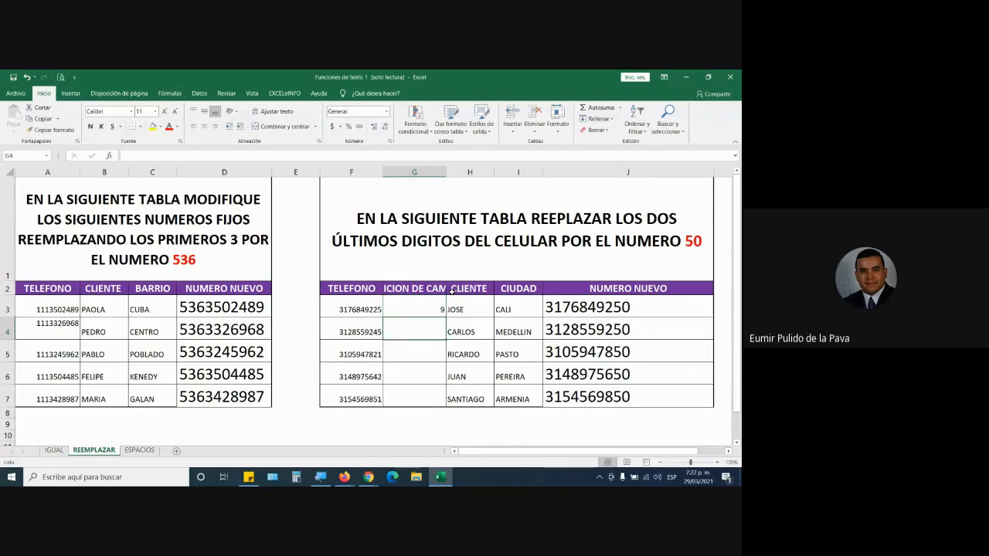
pyautogui.click(444, 316)
pyautogui.moveTo(445, 317); pyautogui.dragTo(446, 404)
# Replace the start position 9 in the J3 REEMPLAZAR formula with a reference to G3.
pyautogui.doubleClick(582, 309)
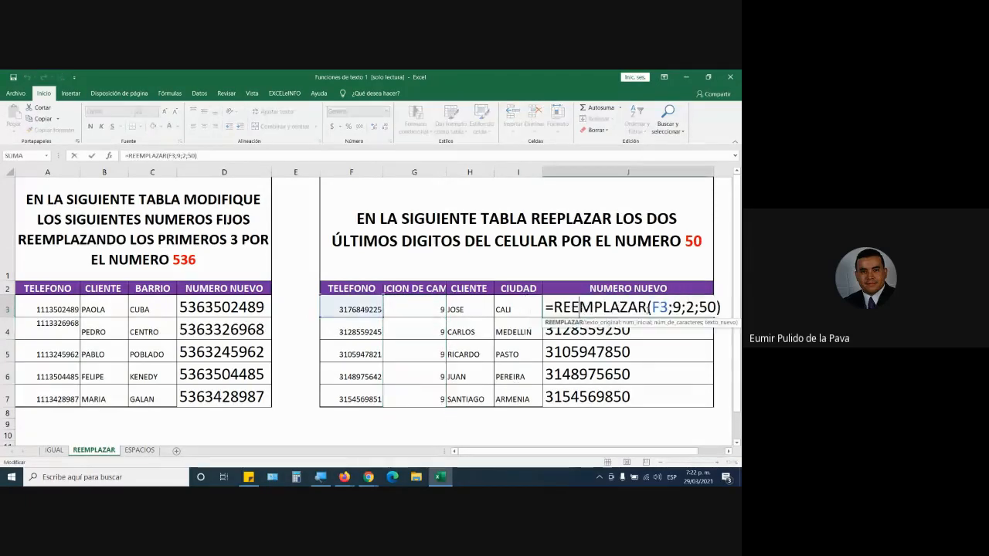
pyautogui.click(680, 308)
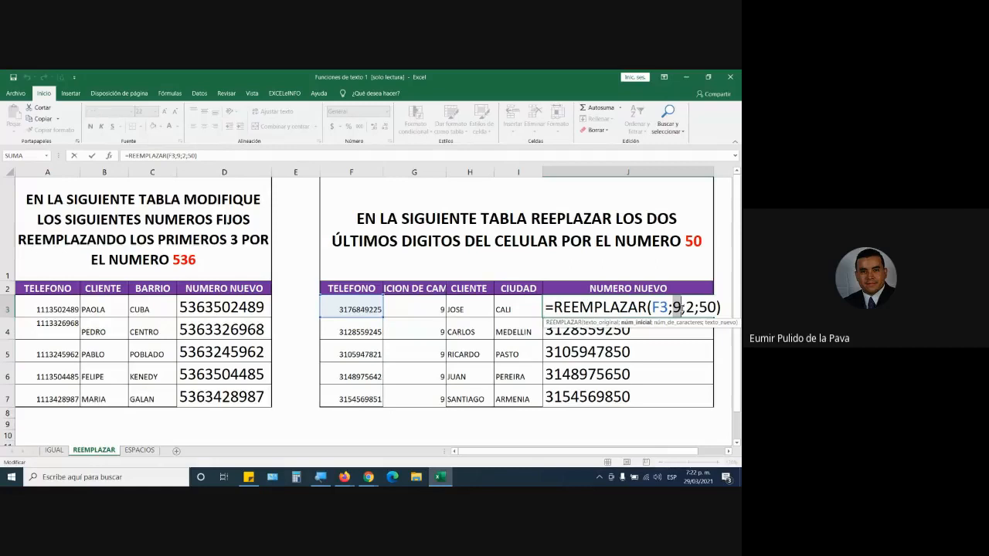
pyautogui.click(418, 313)
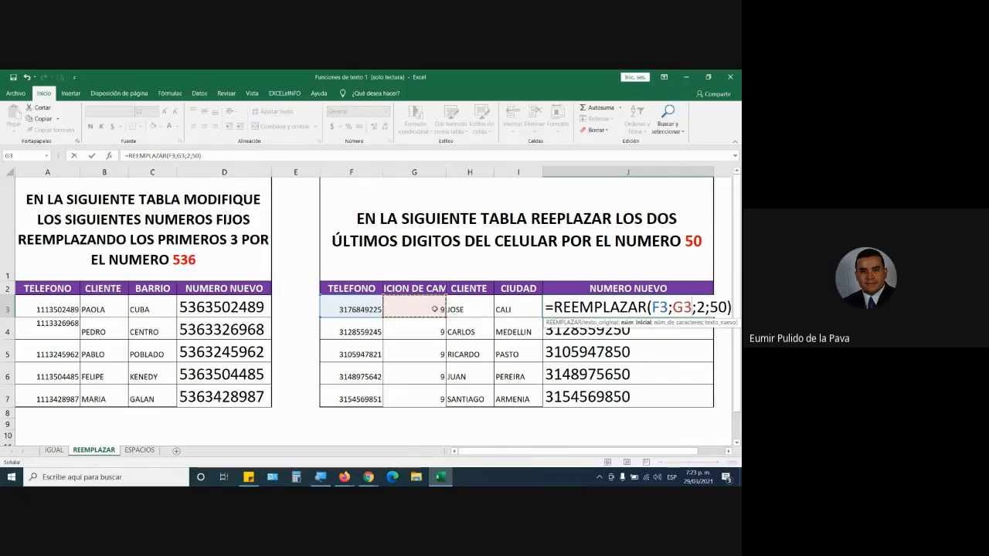
pyautogui.press('Return')
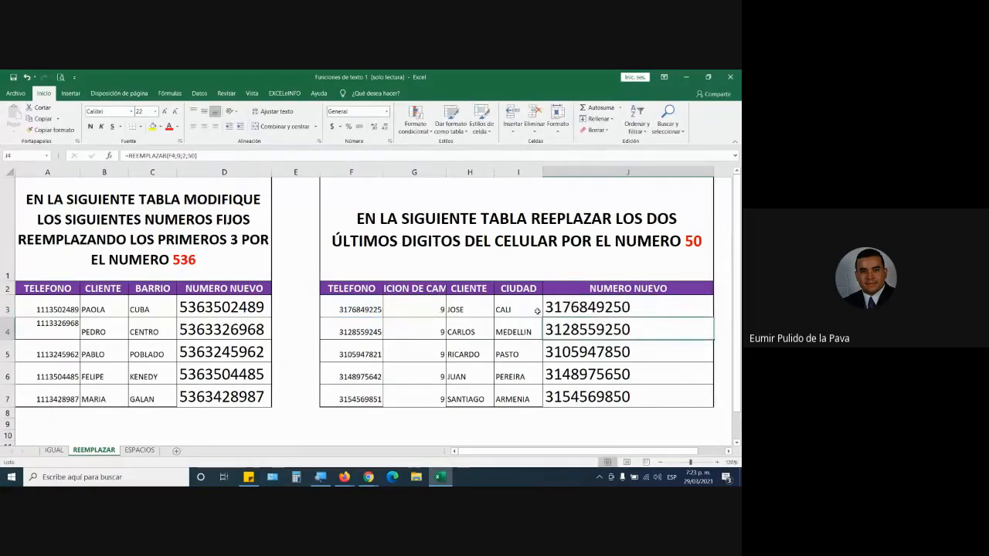
# Highlight the G3 reference inside the J3 formula, and check Google Meet before returning to Excel.
pyautogui.doubleClick(578, 306)
pyautogui.moveTo(673, 306); pyautogui.dragTo(693, 310)
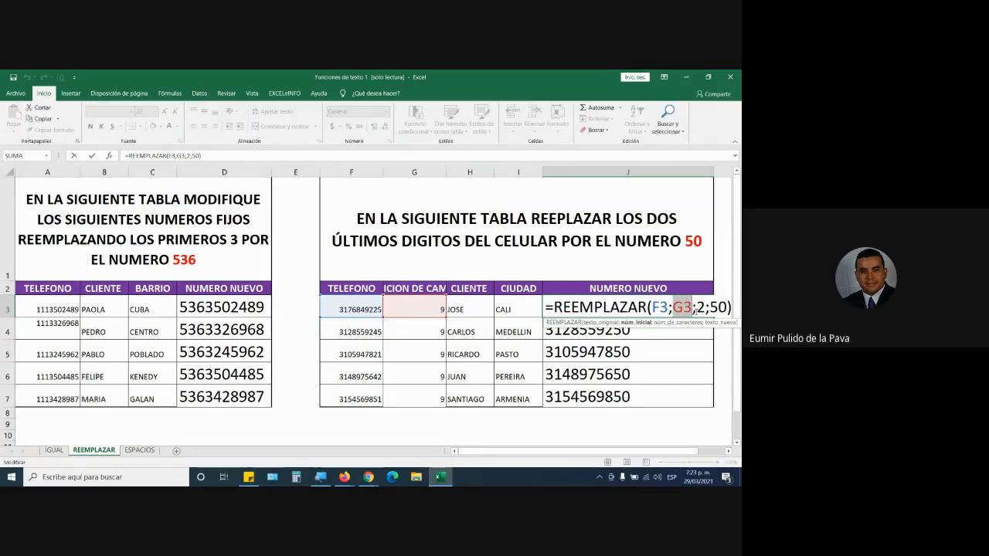
pyautogui.press('Return')
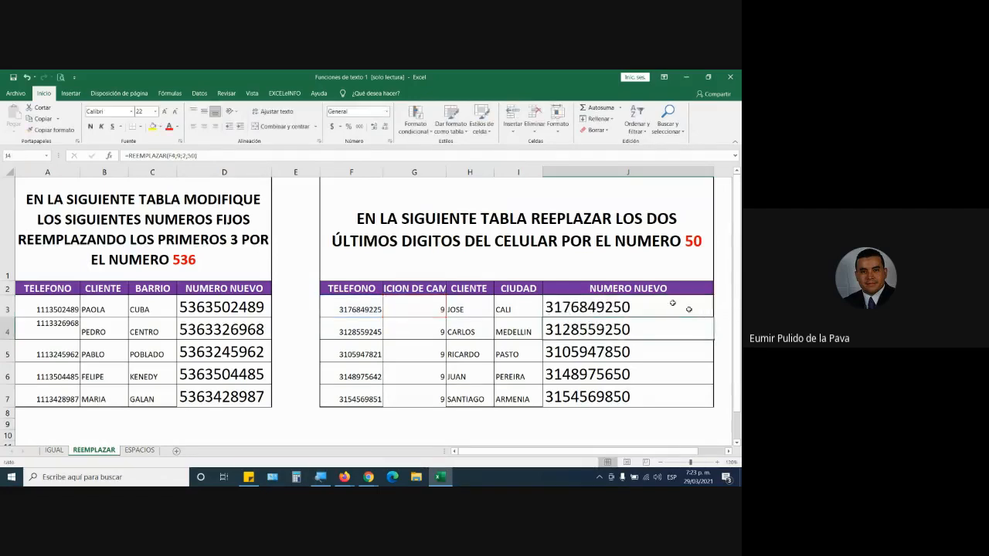
pyautogui.click(349, 462)
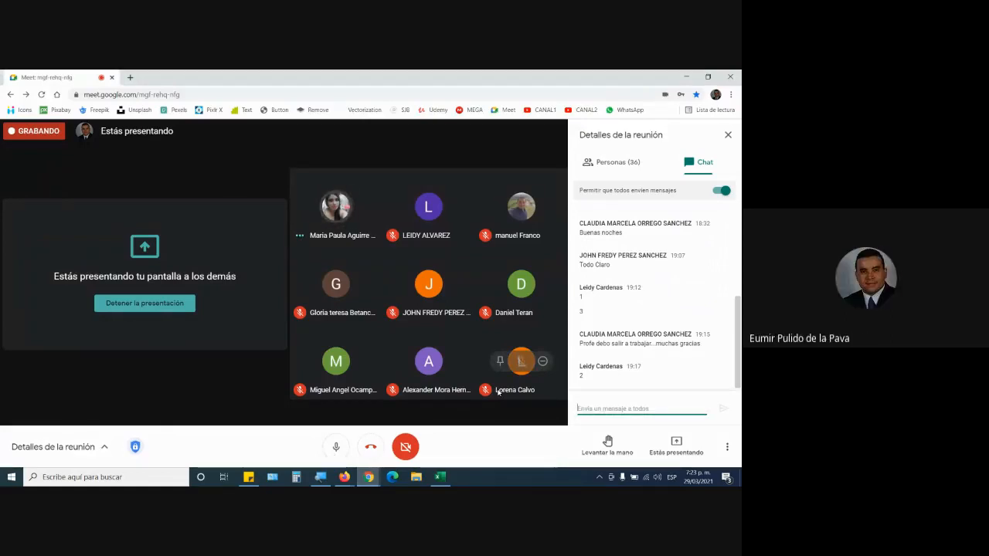
pyautogui.click(440, 477)
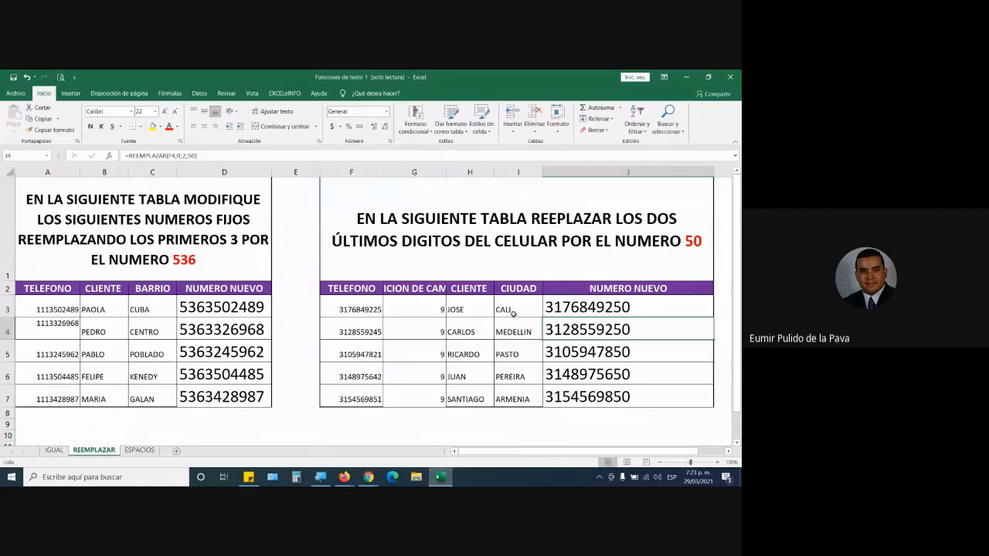
# Open the ESPACIOS sheet and enlarge its view to 190%.
pyautogui.click(140, 451)
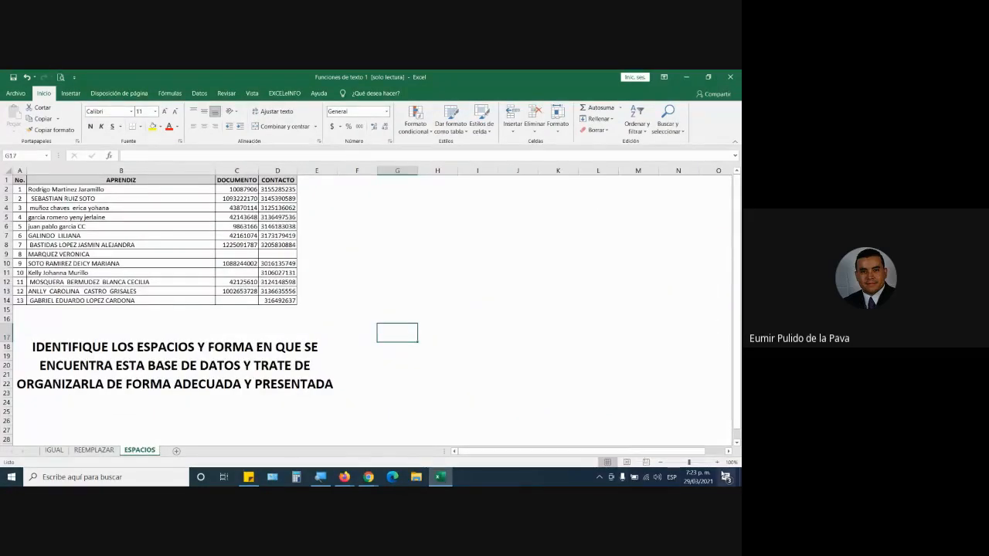
pyautogui.click(717, 462)
pyautogui.click(717, 463)
pyautogui.click(717, 463)
pyautogui.click(717, 462)
pyautogui.click(717, 463)
pyautogui.scroll(2, 252, 380)
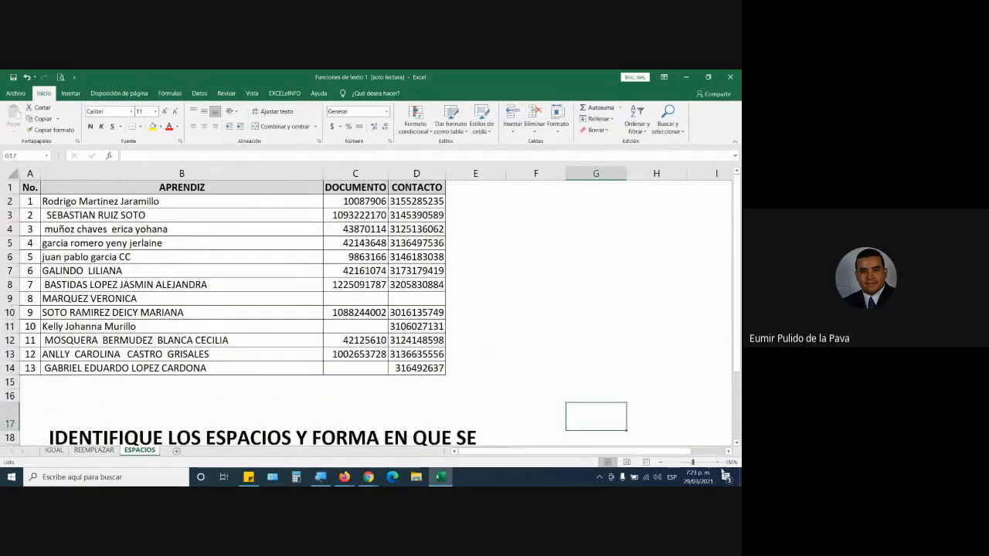
pyautogui.click(717, 462)
pyautogui.click(717, 462)
pyautogui.click(717, 462)
pyautogui.click(717, 462)
pyautogui.scroll(2, 180, 207)
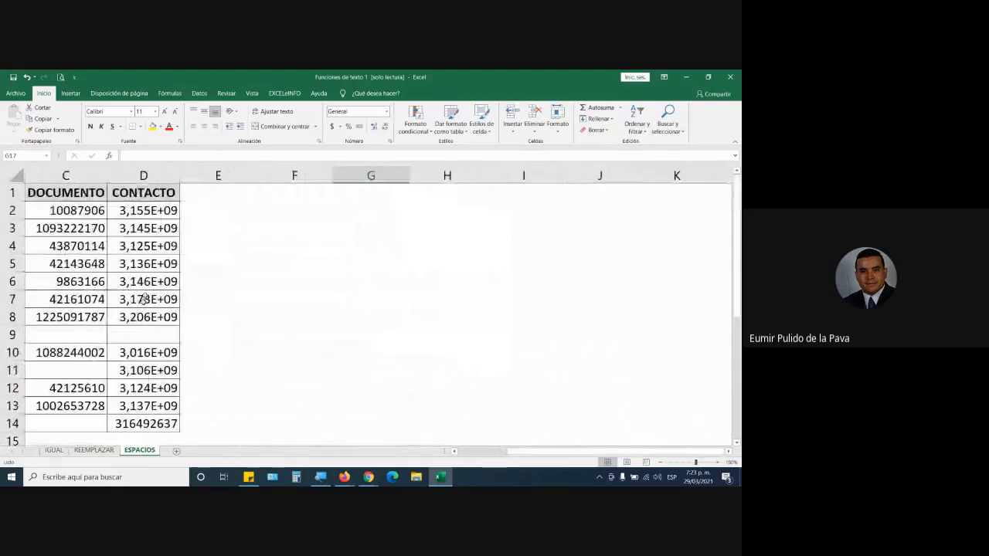
# Widen the CONTACTO column enough to show the complete phone numbers, with the whole table in view.
pyautogui.moveTo(180, 176); pyautogui.dragTo(273, 176)
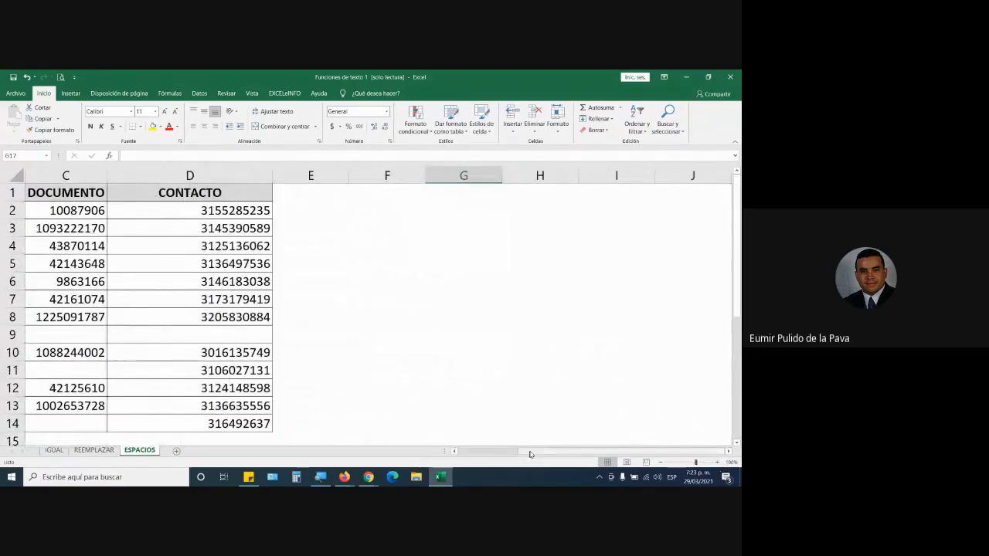
pyautogui.moveTo(531, 452); pyautogui.dragTo(419, 452)
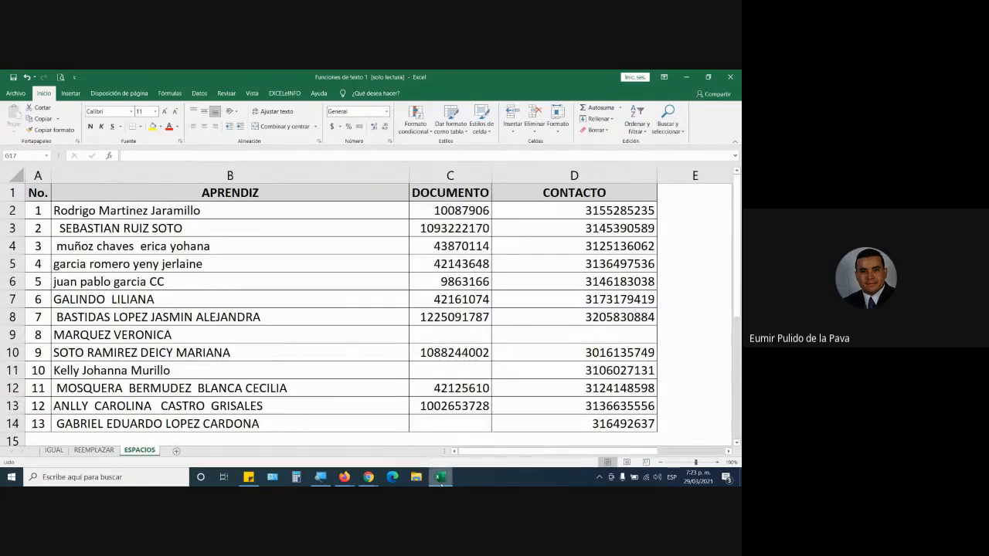
pyautogui.moveTo(440, 484)
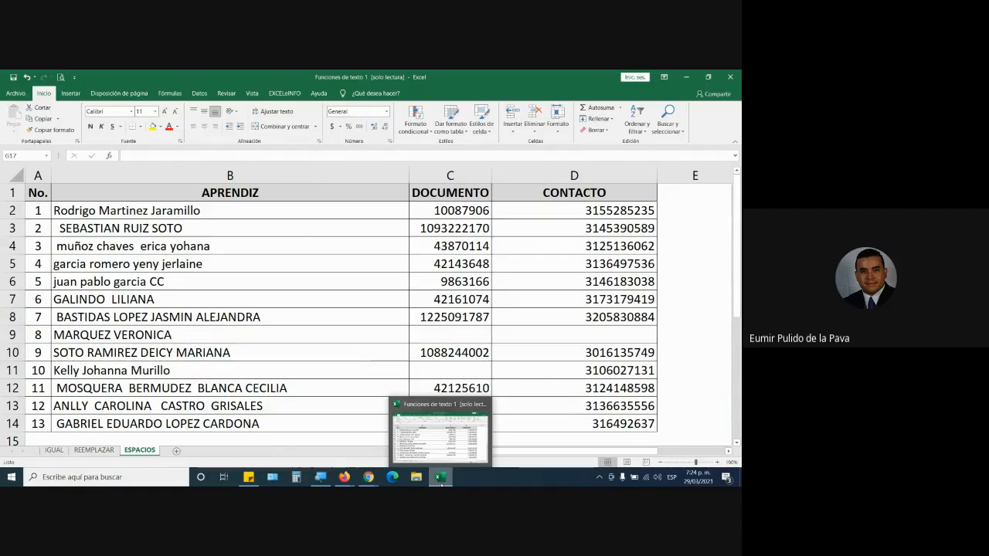
# Highlight the APRENDIZ, DOCUMENTO and CONTACTO columns in turn, ending with APRENDIZ selected.
pyautogui.click(253, 176)
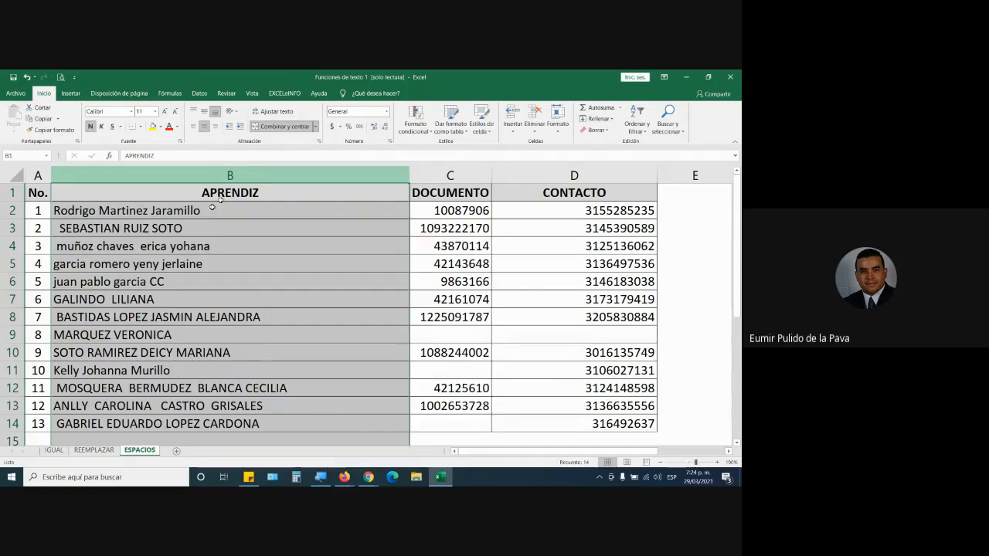
pyautogui.click(483, 176)
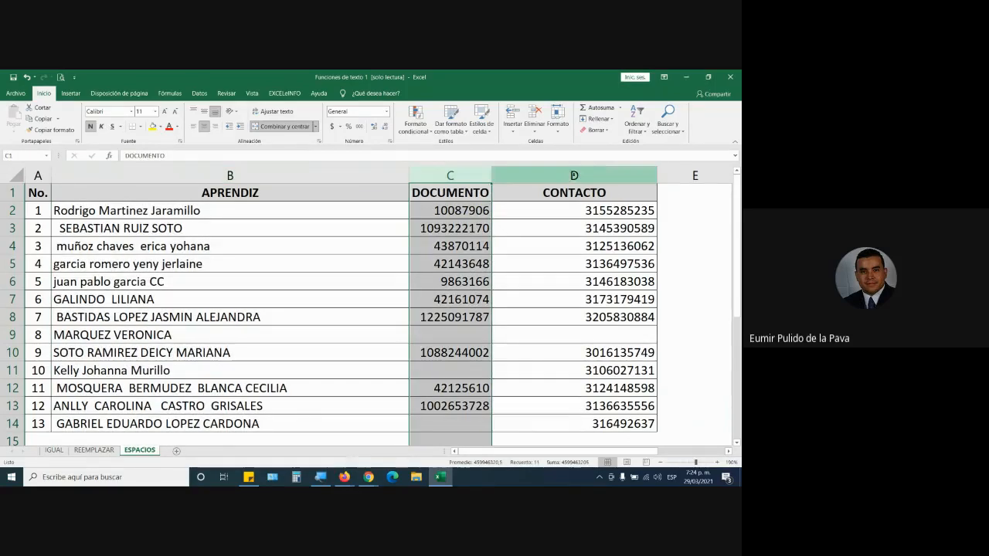
pyautogui.click(610, 176)
pyautogui.click(230, 174)
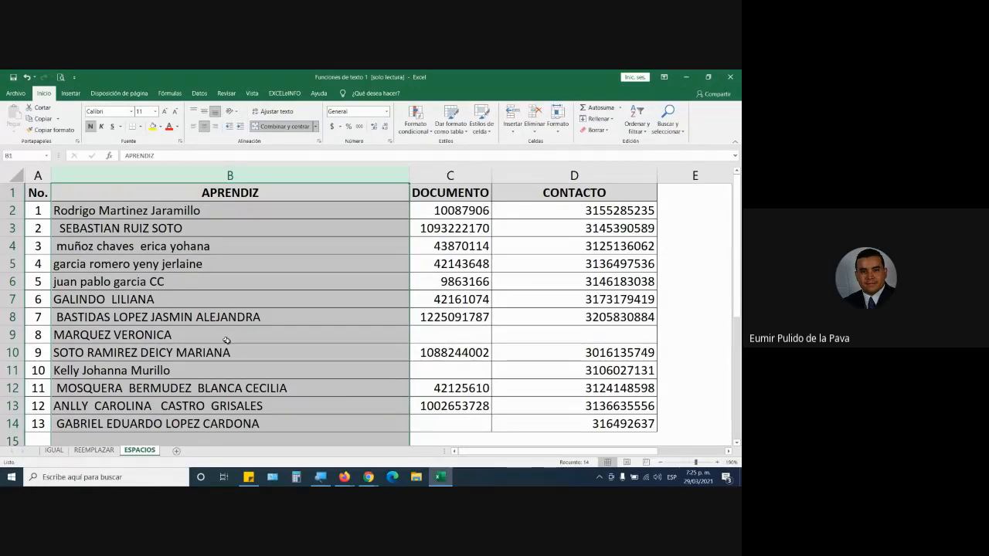
# Examine the learner names in B2:B14 for inconsistent spacing and capitalization, highlighting the leading spaces in B3.
pyautogui.click(120, 212)
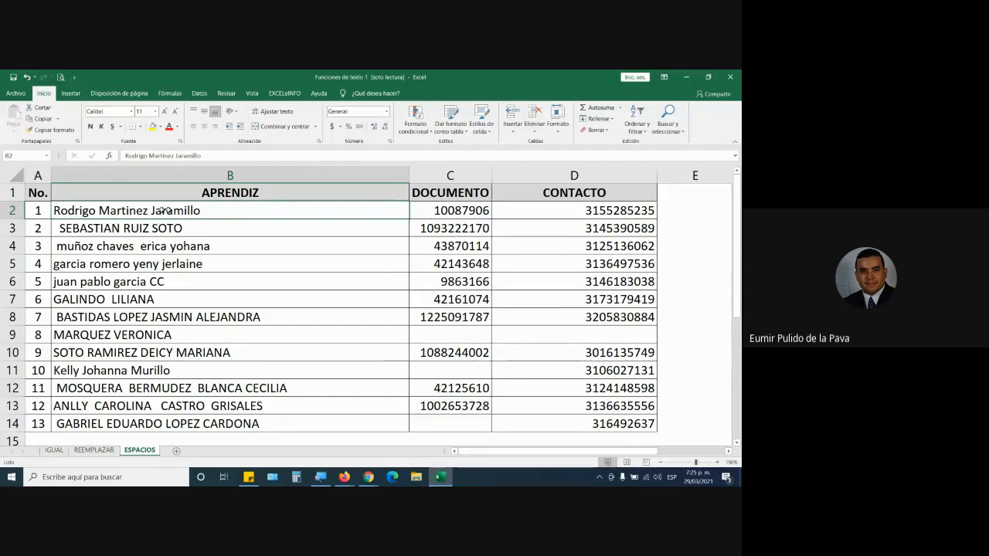
pyautogui.click(138, 231)
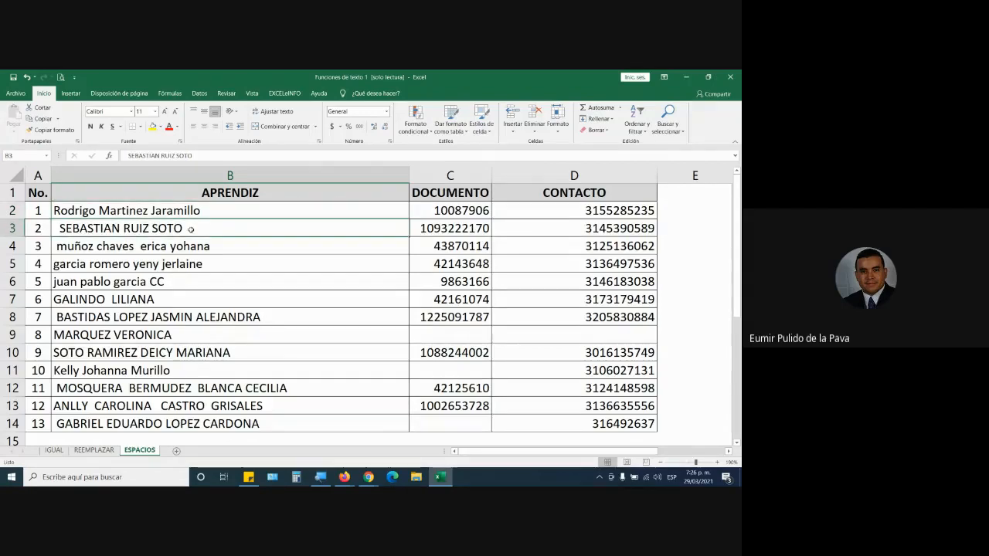
pyautogui.click(280, 245)
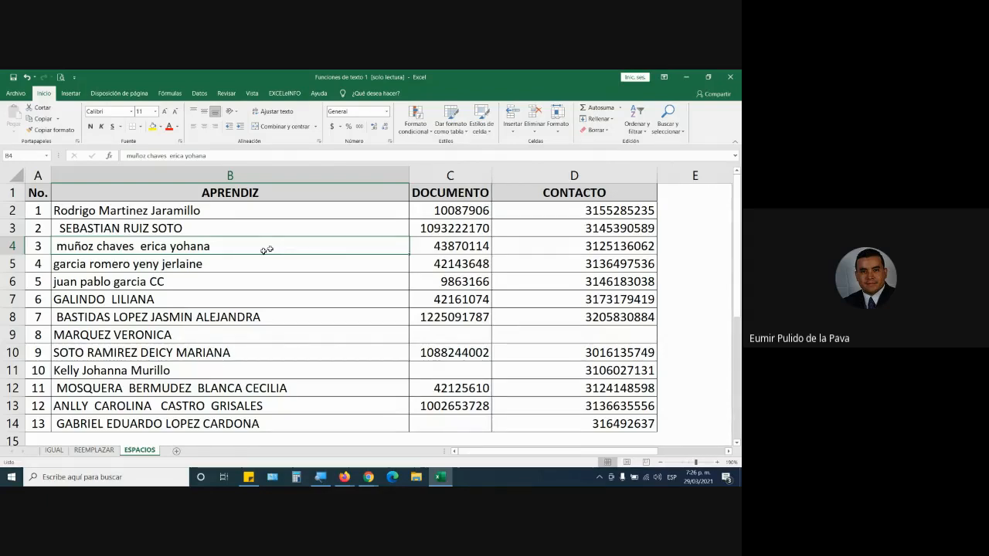
pyautogui.moveTo(168, 205); pyautogui.dragTo(152, 423)
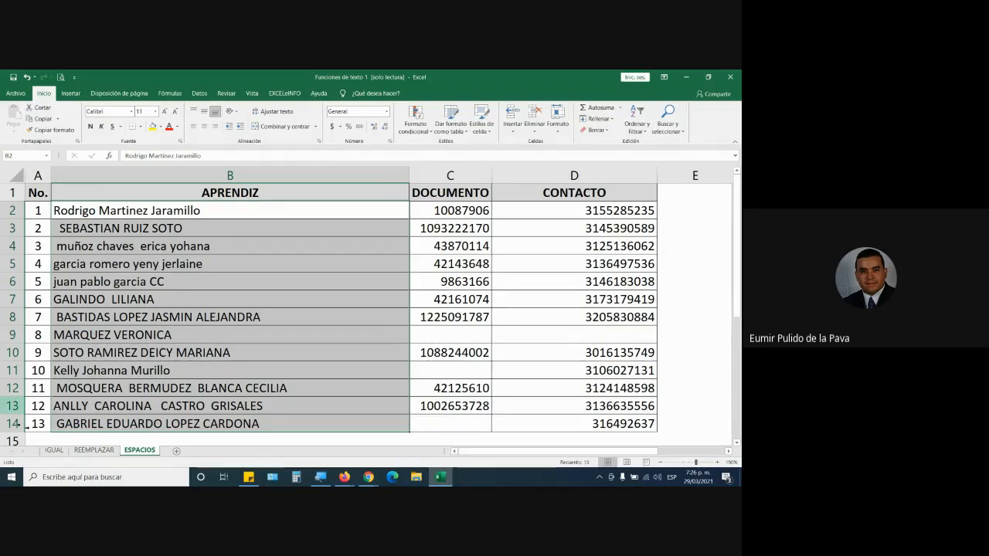
pyautogui.click(116, 335)
pyautogui.doubleClick(59, 229)
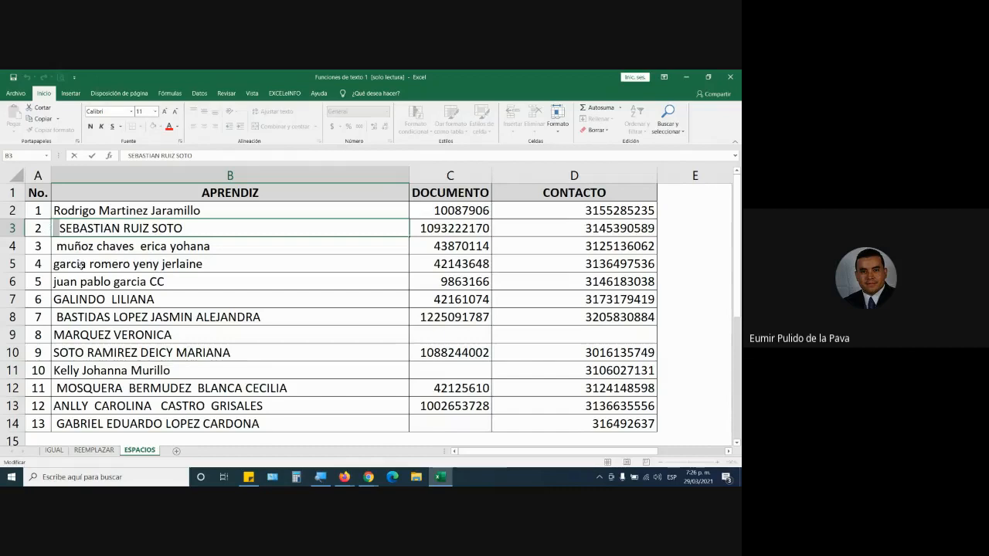
# Check B4 for a leading space, the names in B2:B6 for trailing spaces, and B7 for extra spaces between words.
pyautogui.click(56, 247)
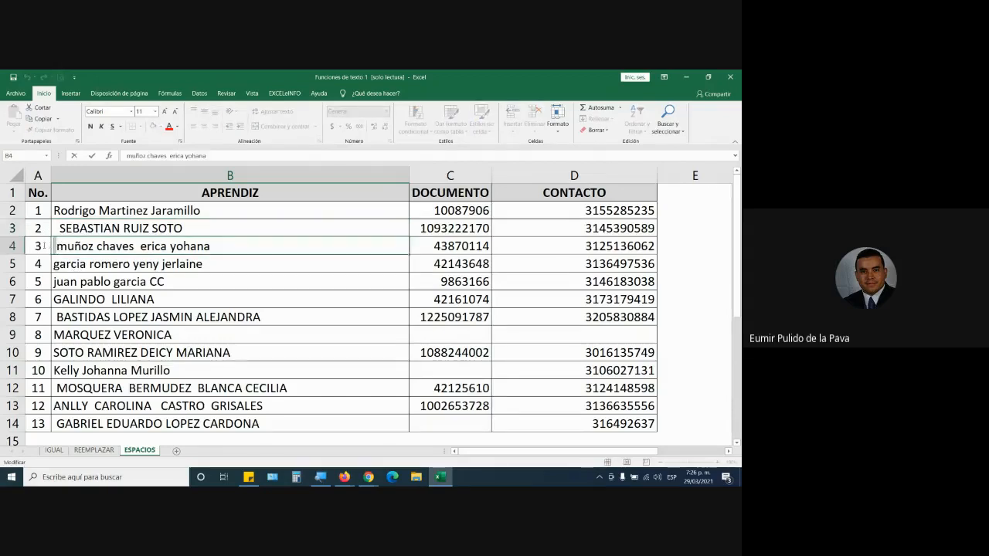
pyautogui.doubleClick(206, 228)
pyautogui.click(227, 212)
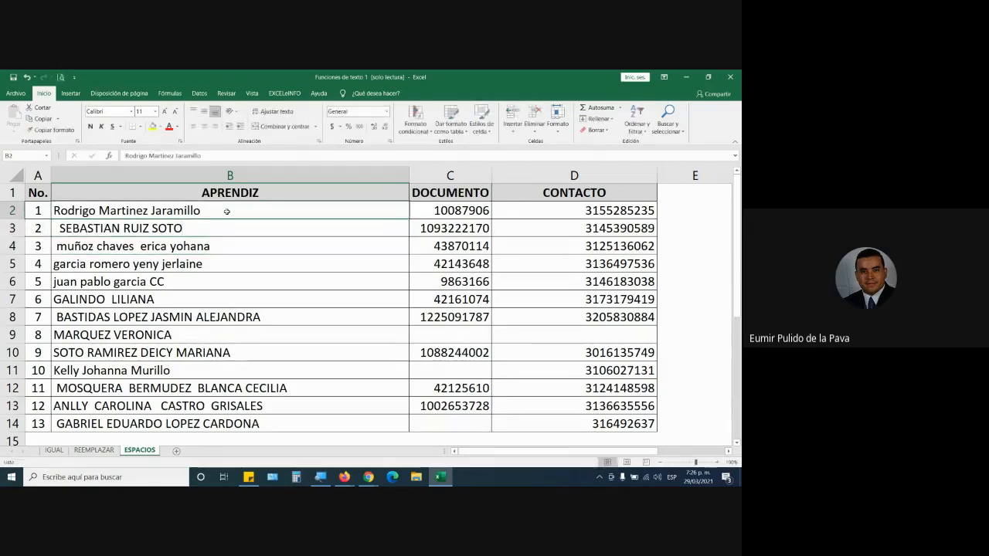
pyautogui.doubleClick(203, 210)
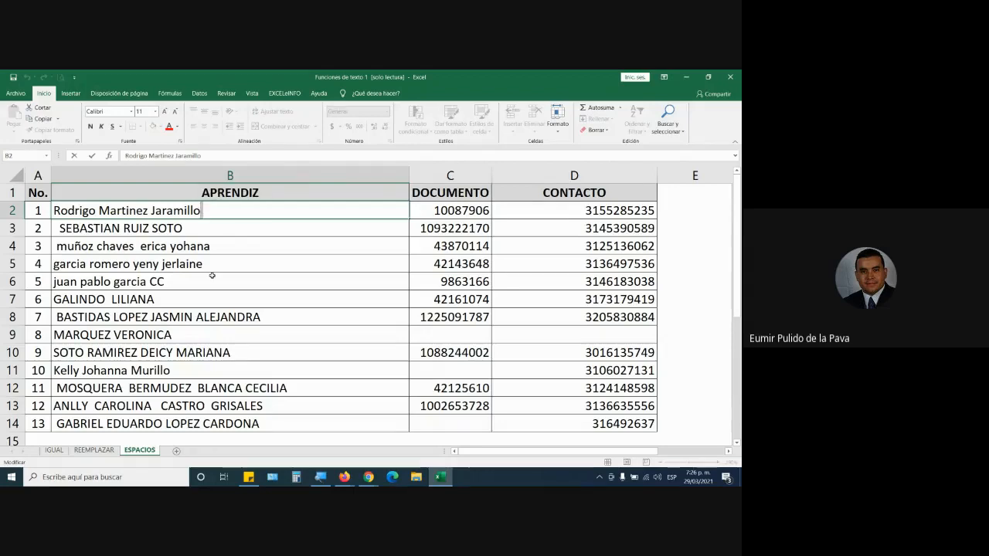
pyautogui.press('Return')
pyautogui.doubleClick(210, 246)
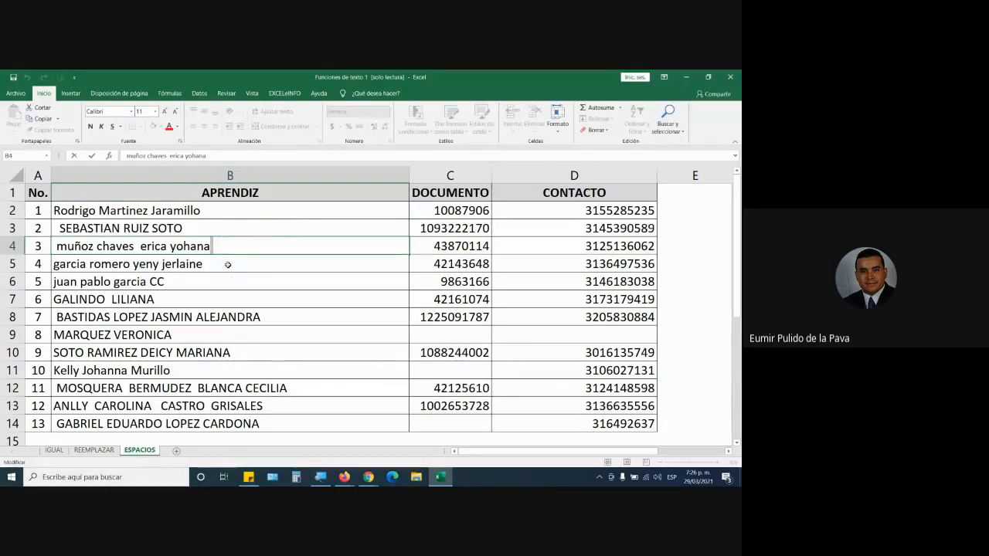
pyautogui.doubleClick(229, 264)
pyautogui.doubleClick(194, 282)
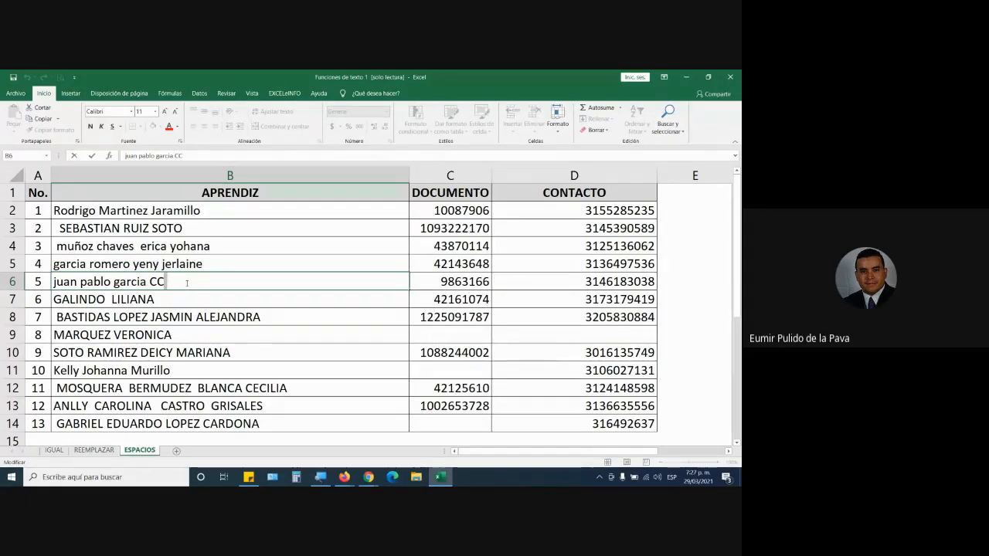
pyautogui.doubleClick(108, 299)
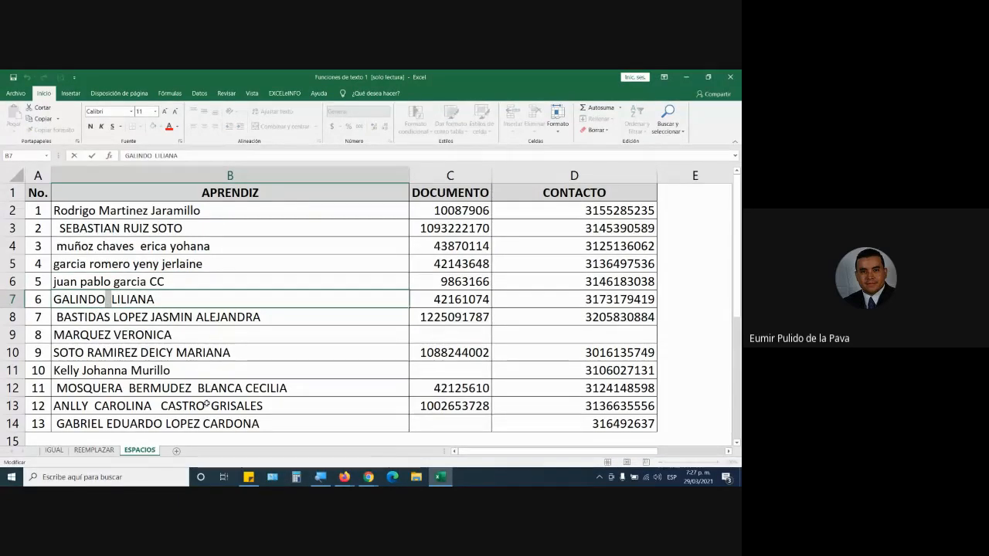
pyautogui.press('Return')
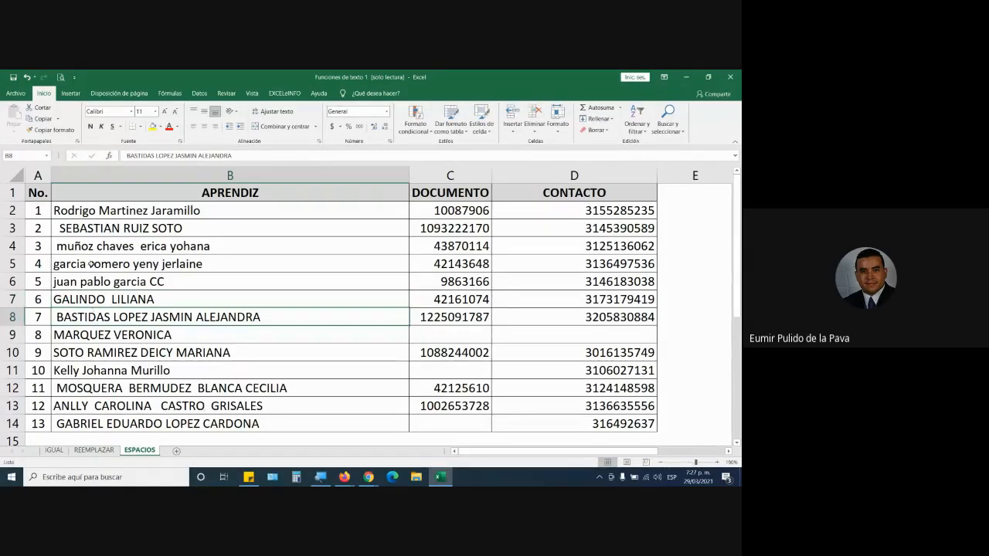
# Highlight the blanks before the names in B3, B4, B8, B12 and B14 in turn.
pyautogui.doubleClick(56, 229)
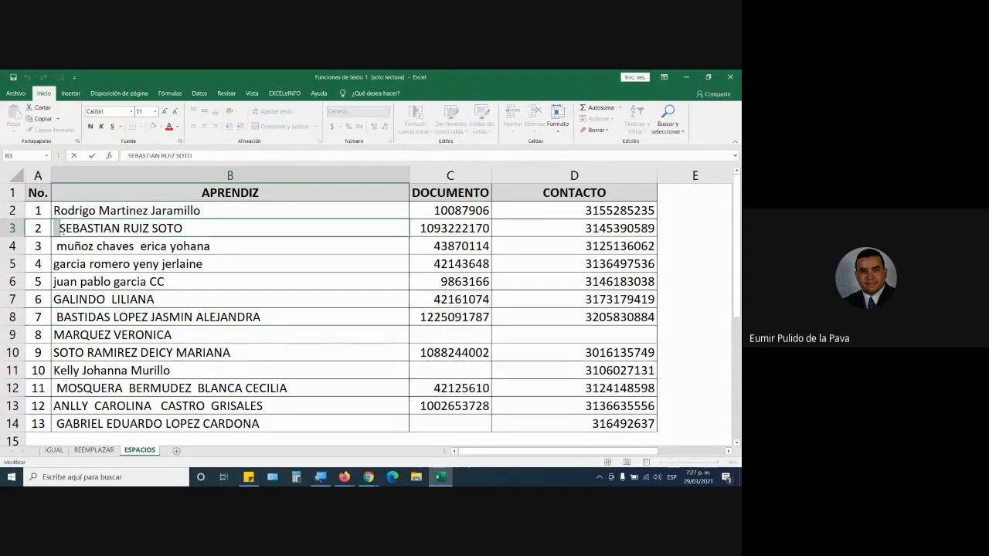
pyautogui.click(55, 249)
pyautogui.hotkey('ctrl', 'Down')
pyautogui.doubleClick(56, 247)
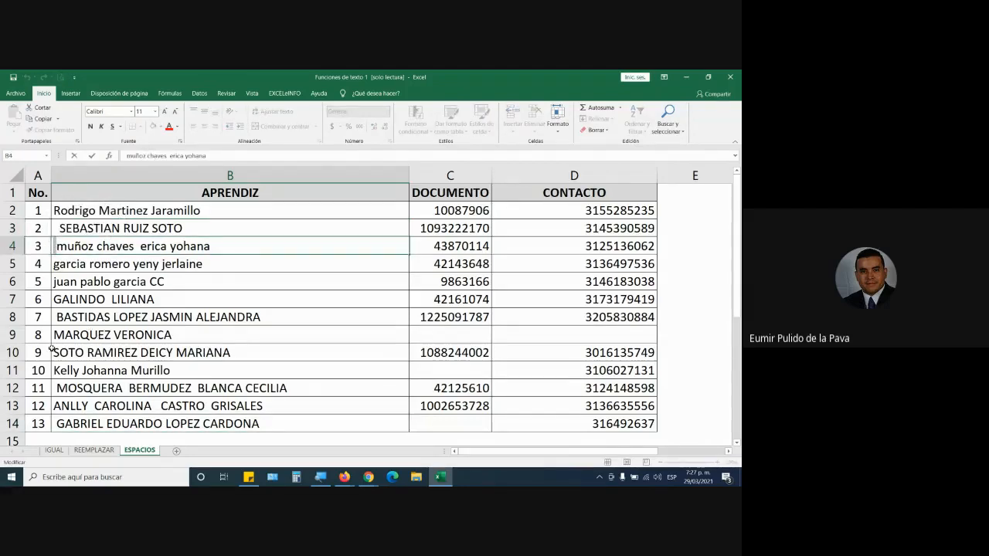
pyautogui.click(55, 319)
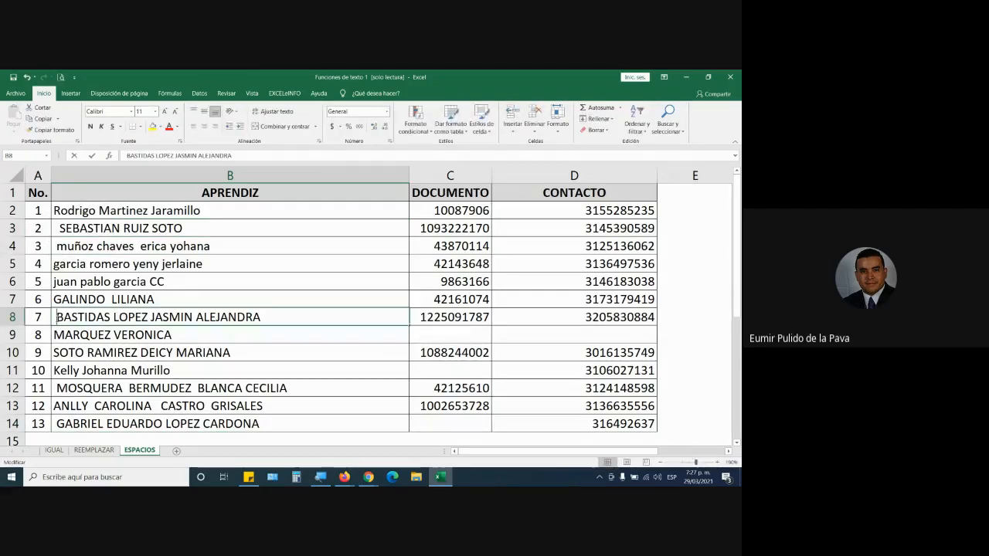
pyautogui.click(57, 388)
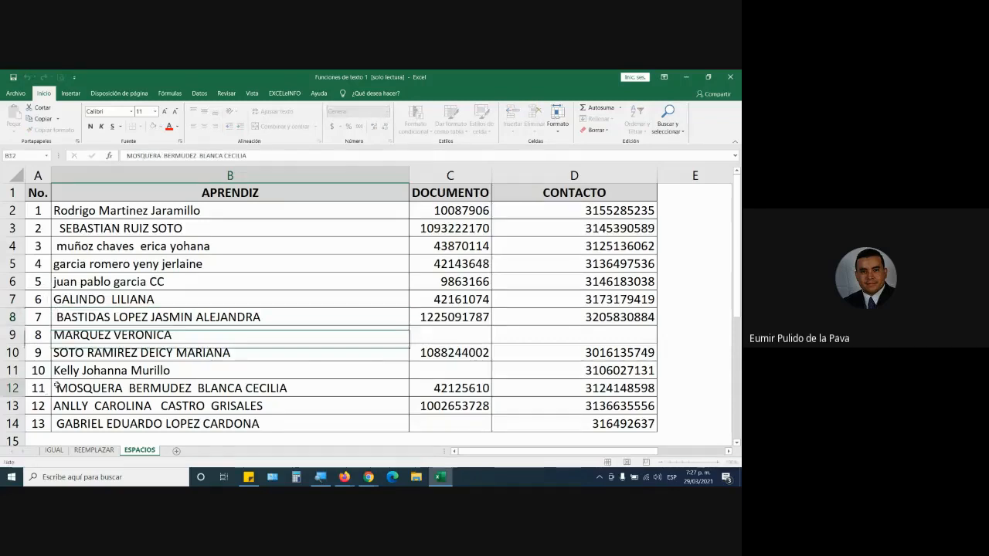
pyautogui.click(57, 424)
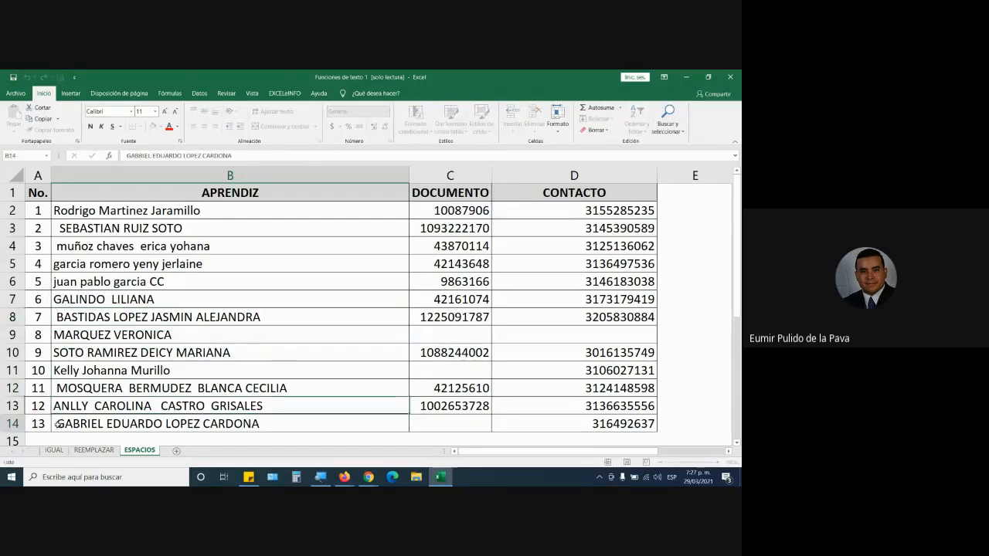
# Highlight the extra spaces between the words of the names in B13 and B7.
pyautogui.click(152, 405)
pyautogui.doubleClick(154, 406)
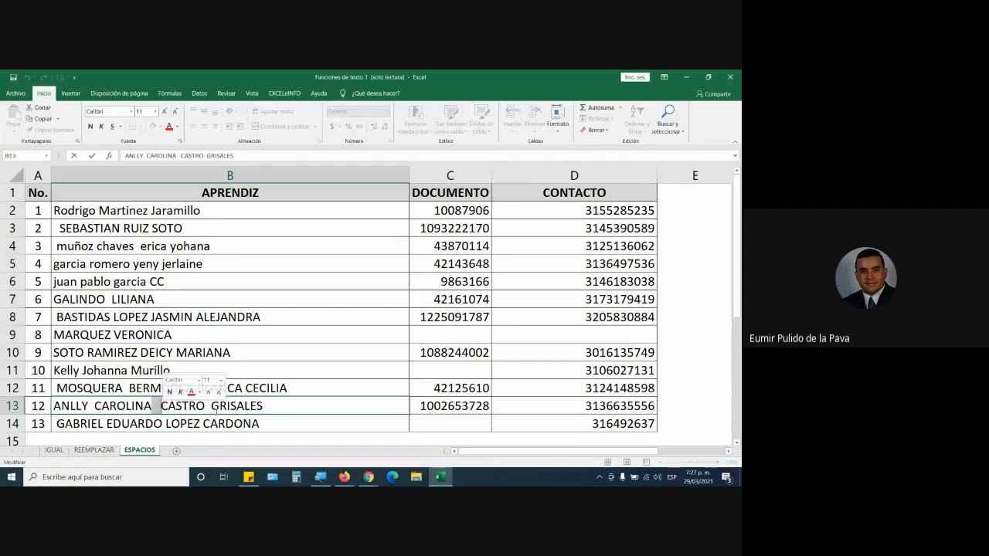
pyautogui.doubleClick(209, 406)
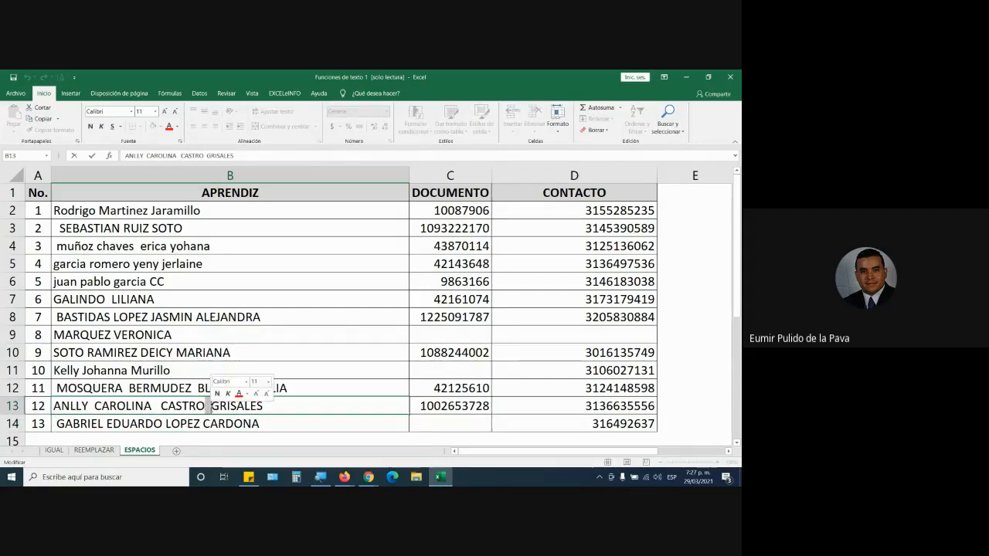
pyautogui.click(109, 299)
pyautogui.doubleClick(109, 299)
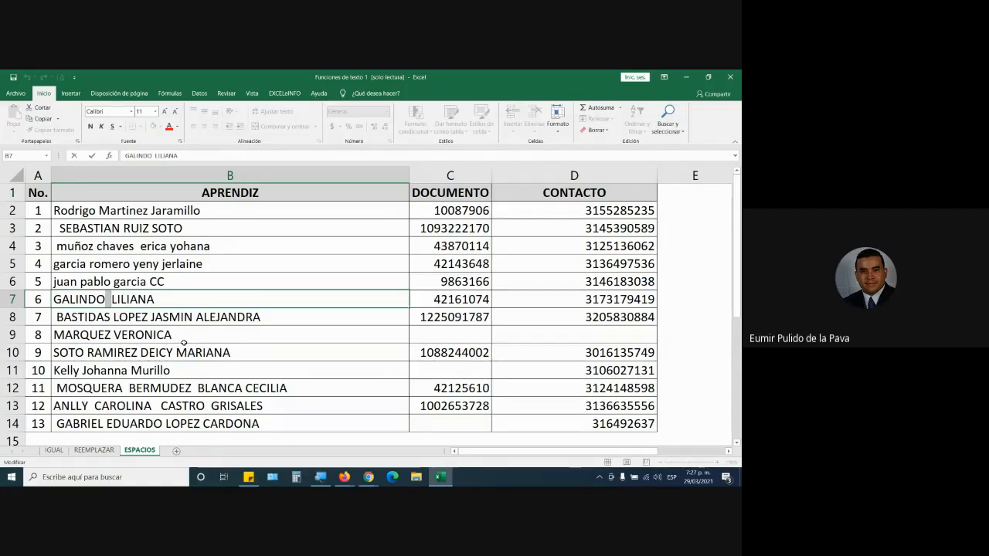
# Go over the ends of the names in B2, B4, B5 and B6 again for trailing spaces.
pyautogui.click(210, 227)
pyautogui.doubleClick(204, 211)
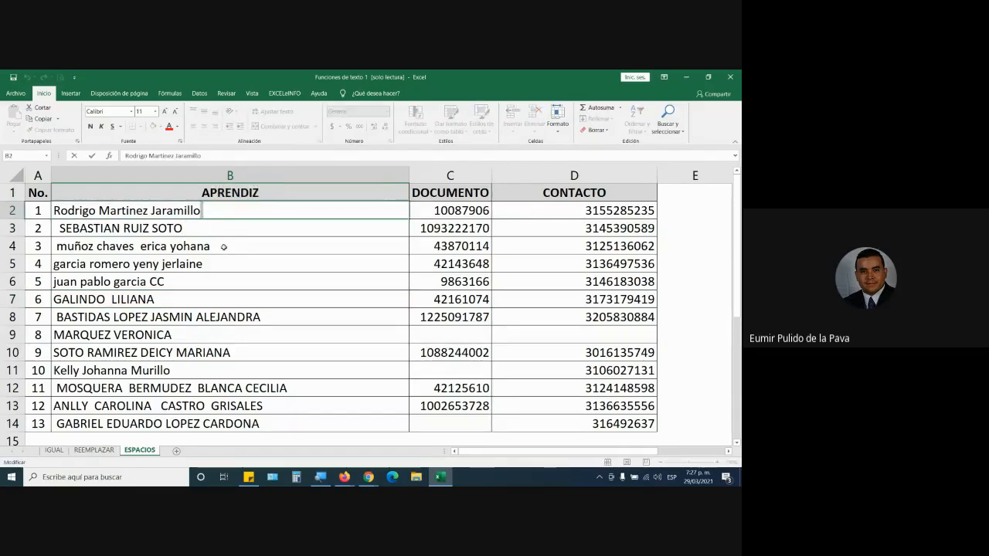
pyautogui.doubleClick(211, 245)
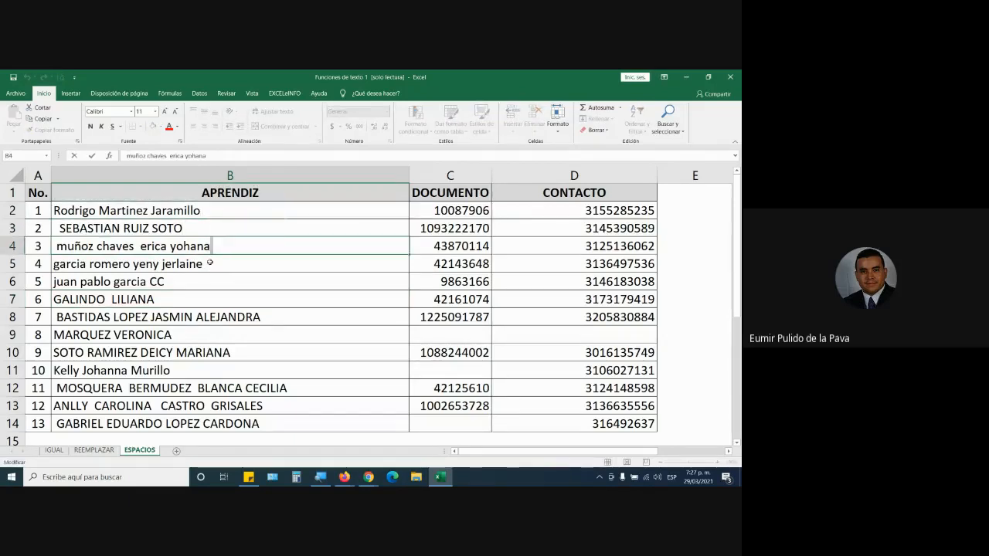
pyautogui.doubleClick(210, 264)
pyautogui.doubleClick(177, 282)
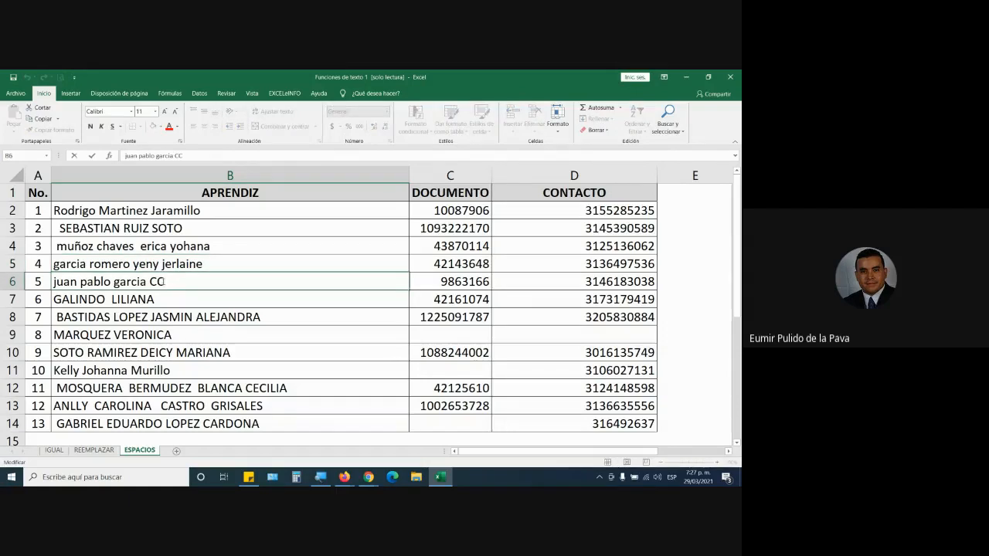
pyautogui.press('Return')
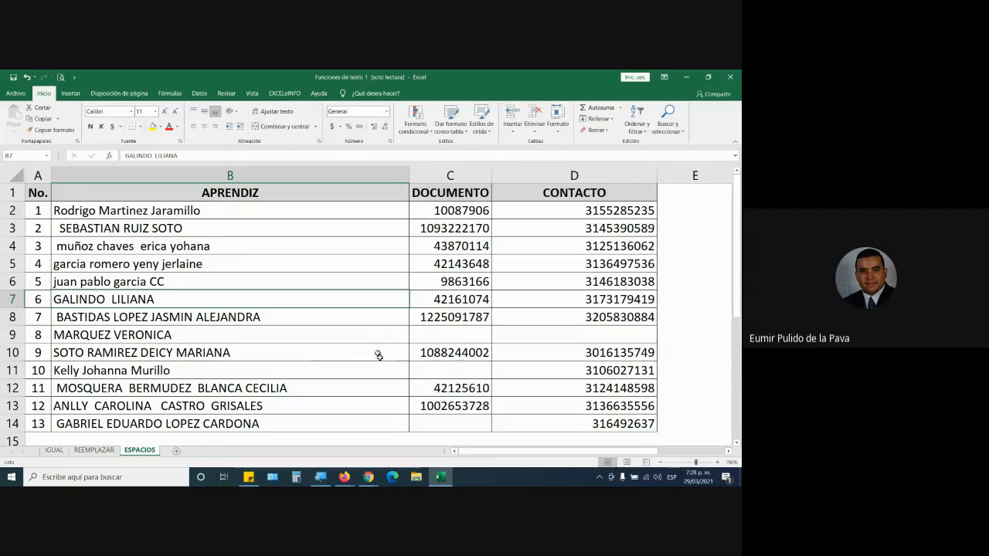
# Compare where the text ends in B2 and B3, leaving both names as they are.
pyautogui.doubleClick(253, 211)
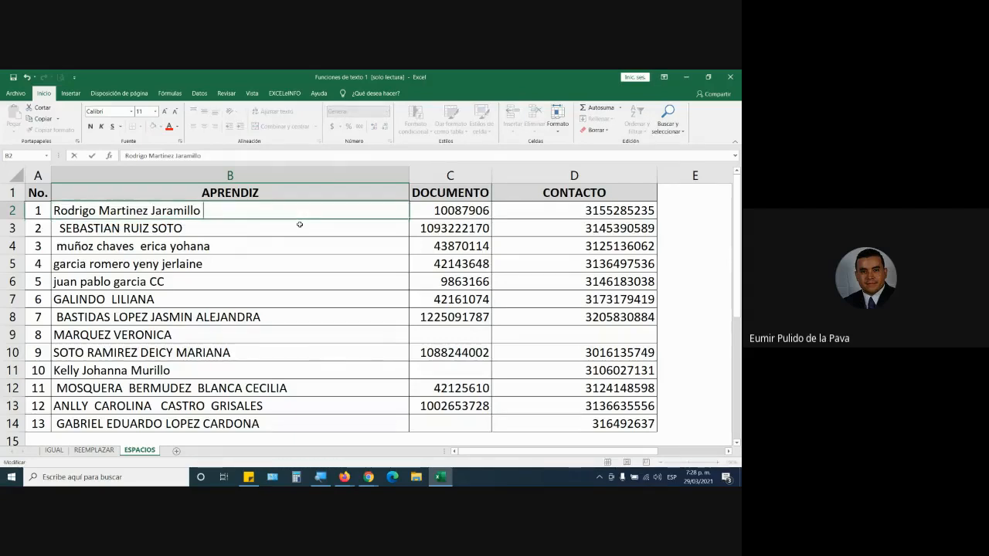
pyautogui.press('Return')
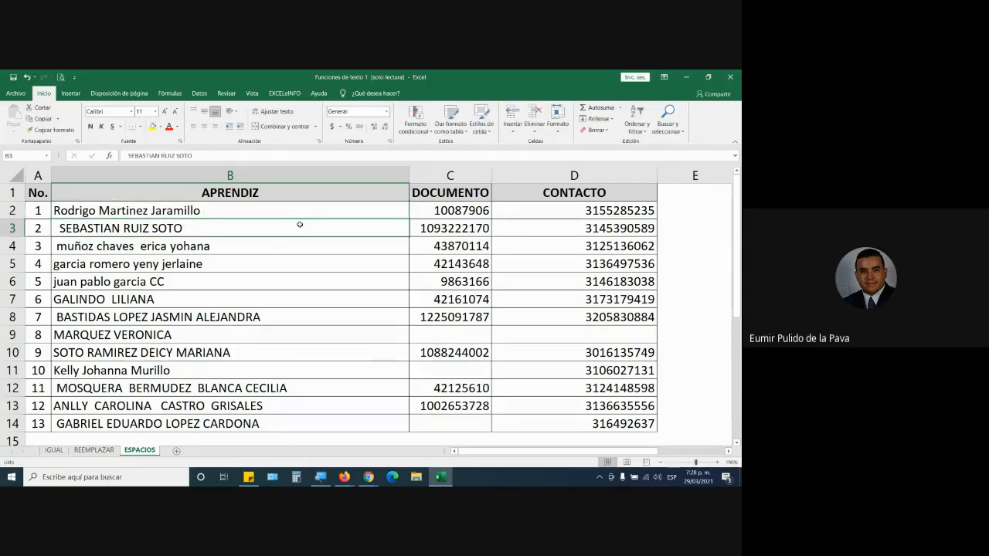
pyautogui.doubleClick(185, 229)
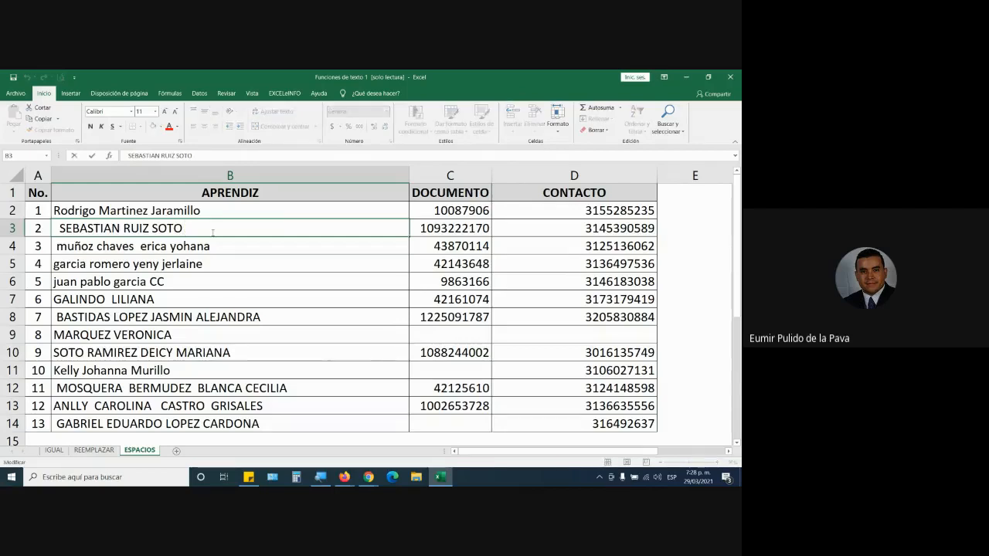
pyautogui.press('Return')
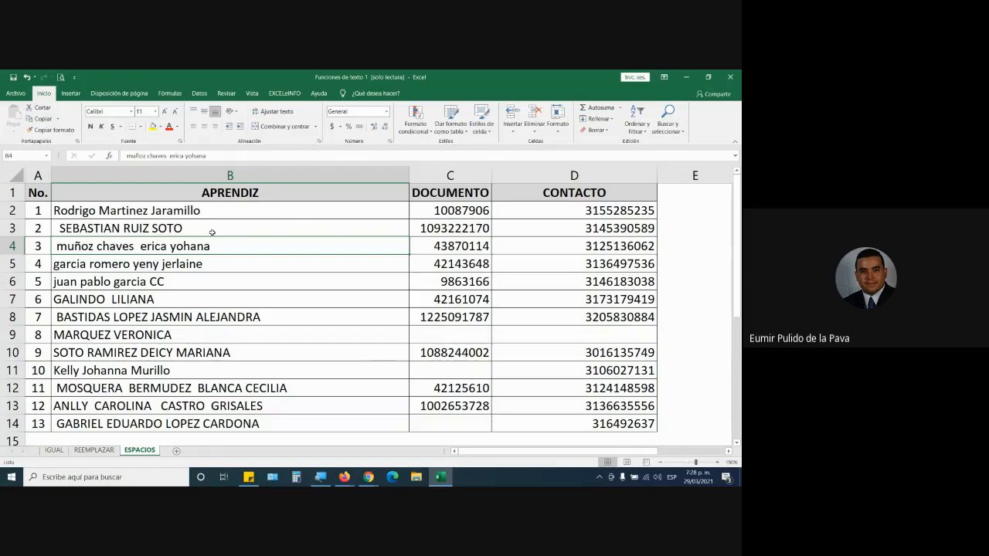
# Review on the IGUAL sheet the formula in D3 and the two names it compares in A3 and A15.
pyautogui.click(52, 450)
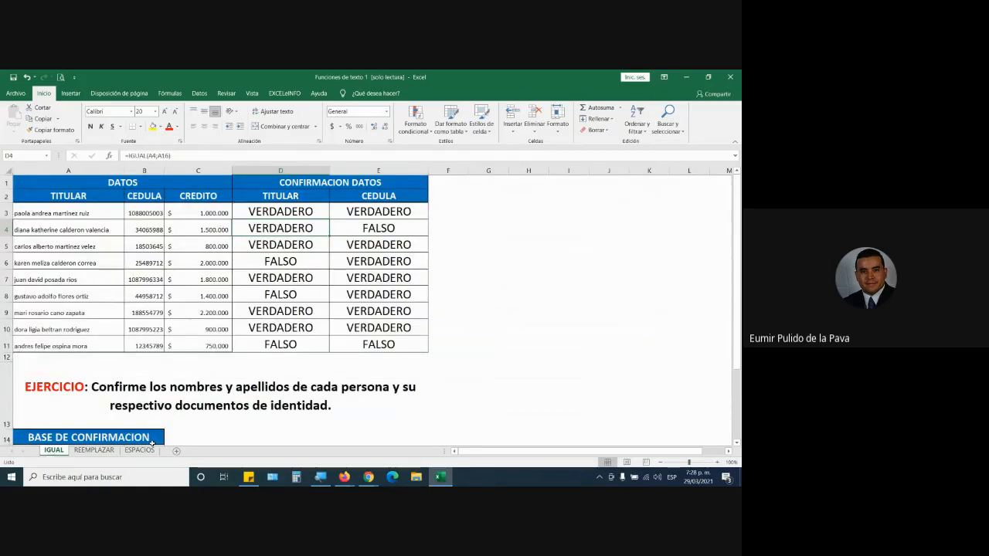
pyautogui.click(303, 215)
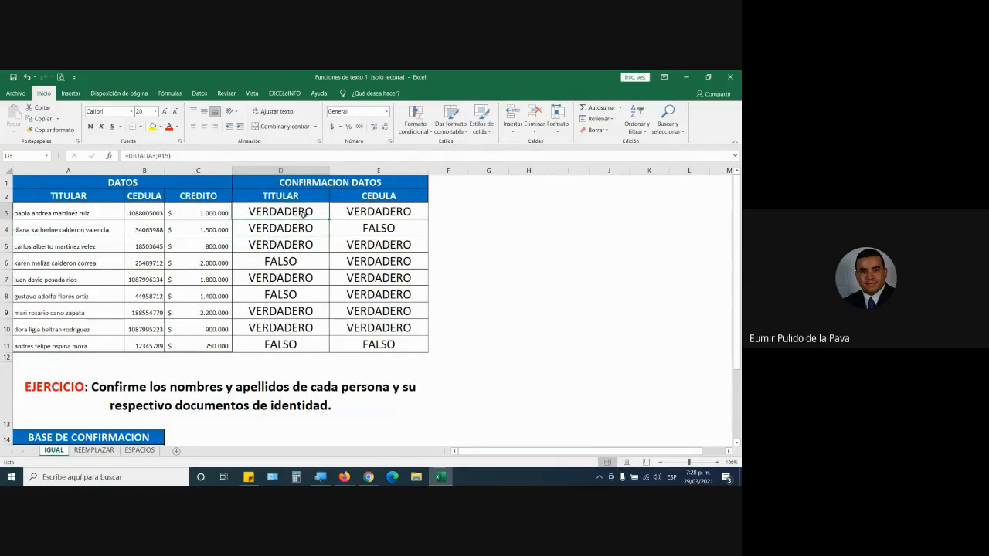
pyautogui.click(77, 214)
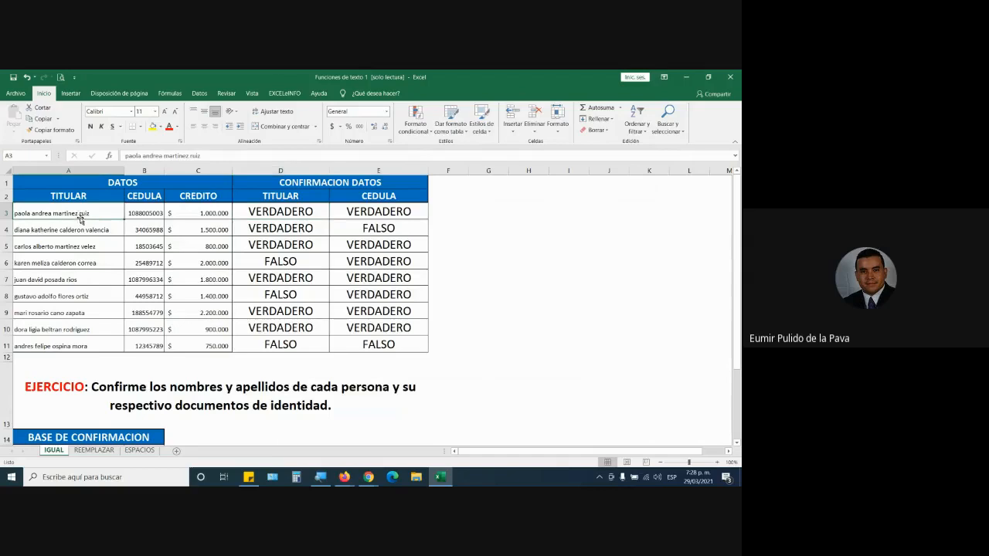
pyautogui.scroll(-3, 123, 296)
pyautogui.click(108, 306)
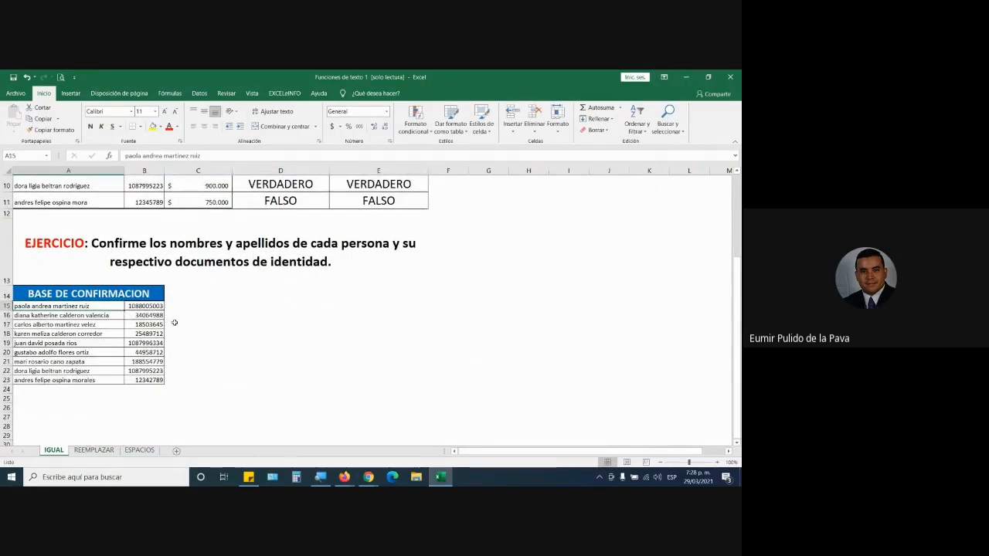
pyautogui.scroll(3, 174, 322)
# Strip the arguments from the IGUAL formula in E3 to read the function's description, and discard the edit.
pyautogui.doubleClick(370, 212)
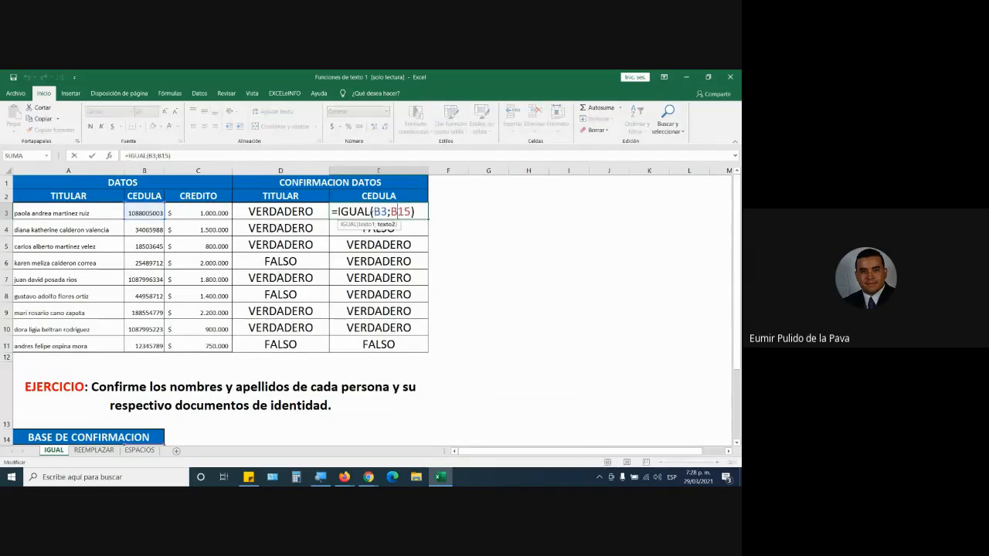
pyautogui.moveTo(371, 211); pyautogui.dragTo(464, 214)
pyautogui.press('BackSpace')
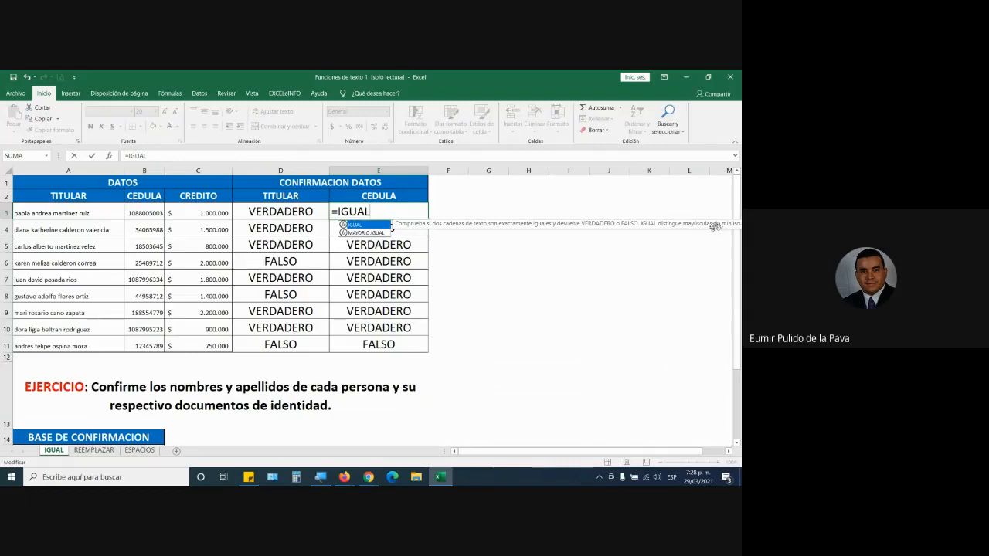
pyautogui.click(568, 281)
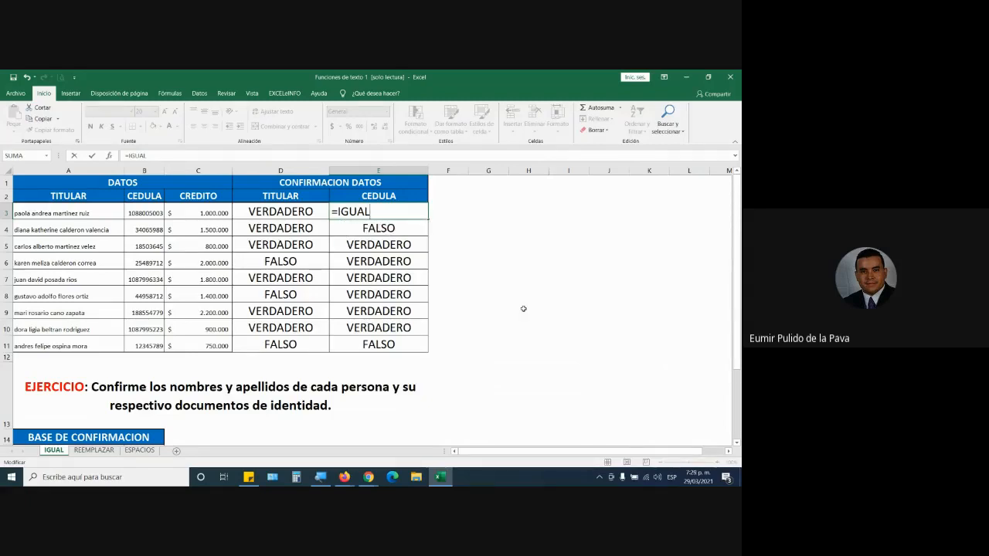
pyautogui.press('Escape')
pyautogui.doubleClick(25, 215)
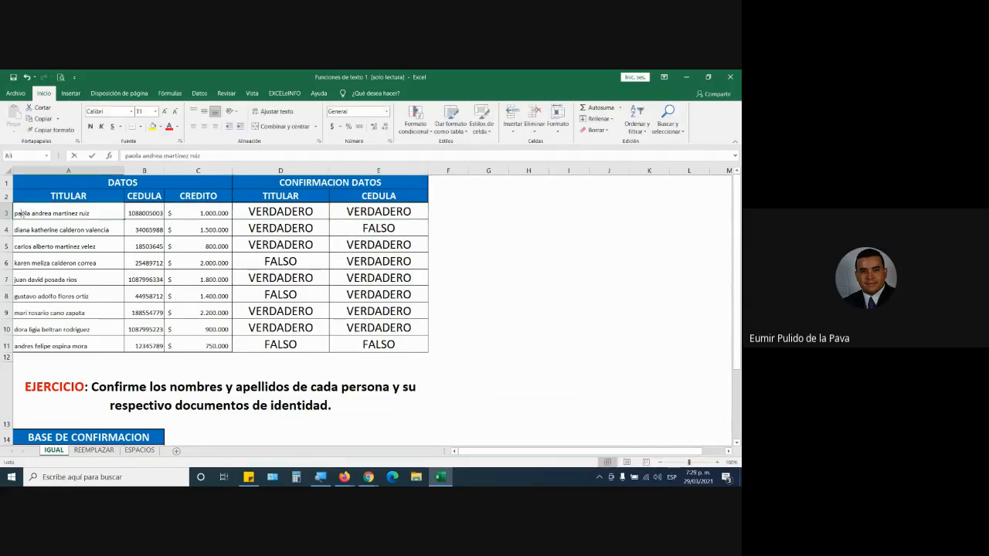
pyautogui.press('Delete')
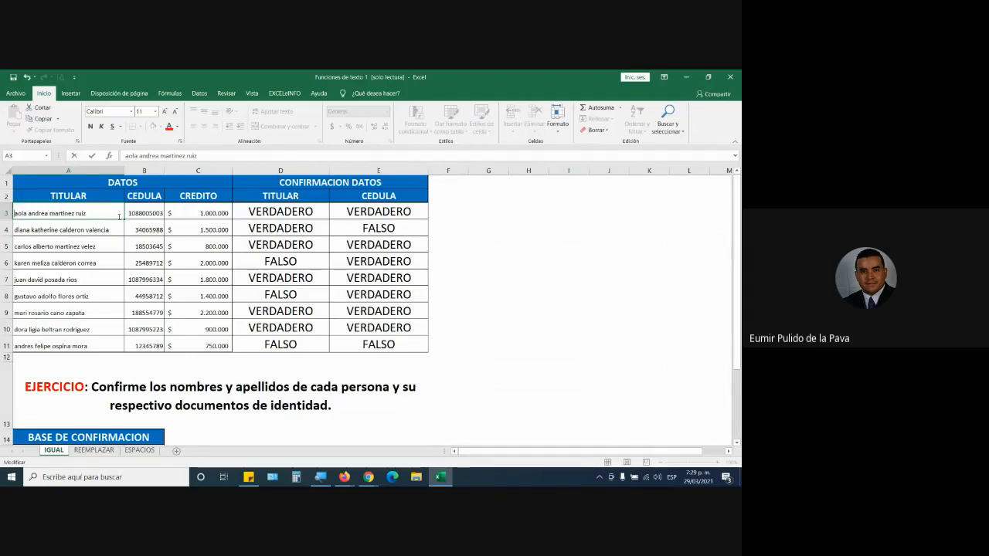
pyautogui.press('Escape')
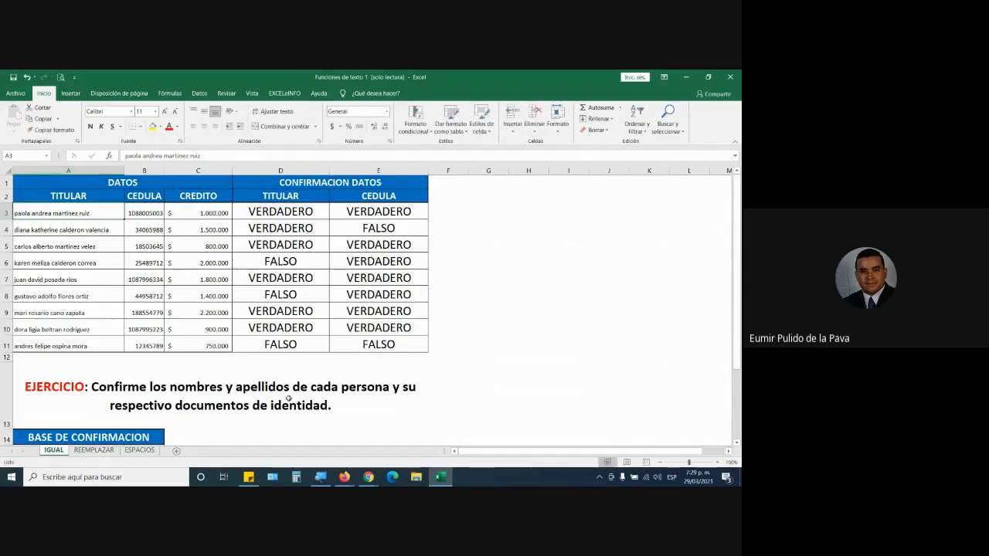
# Magnify the screen over the CONFIRMACION DATOS results and select D3, the first TITULAR result.
pyautogui.click(320, 476)
pyautogui.click(337, 439)
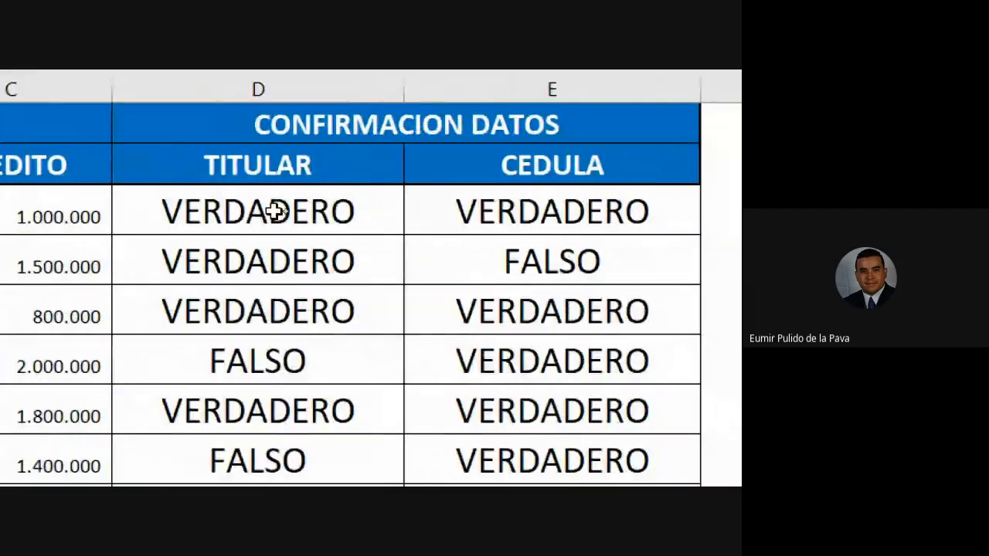
pyautogui.click(274, 211)
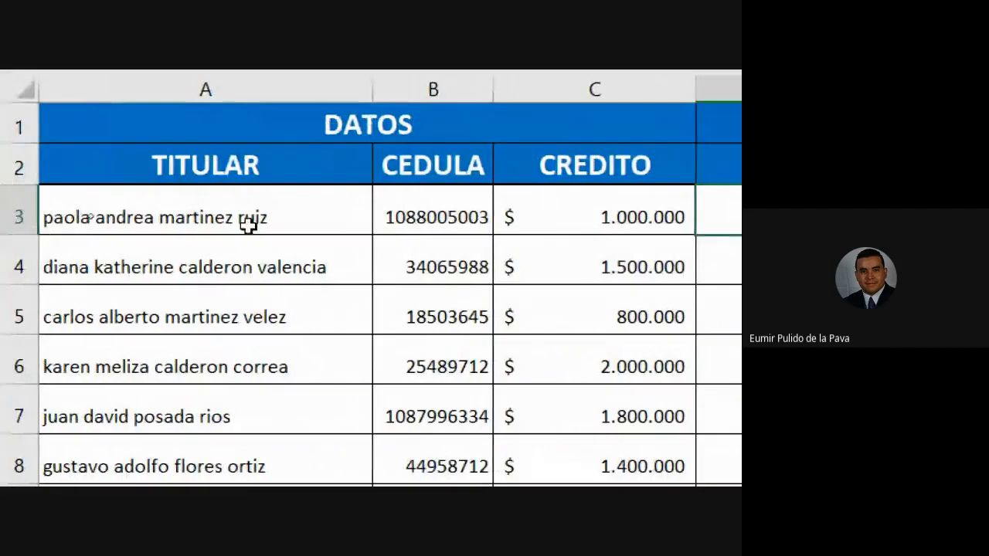
# Compare the first TITULAR name in A3 with A15 and capitalise the initial letter of the name in A3.
pyautogui.scroll(-1, 119, 340)
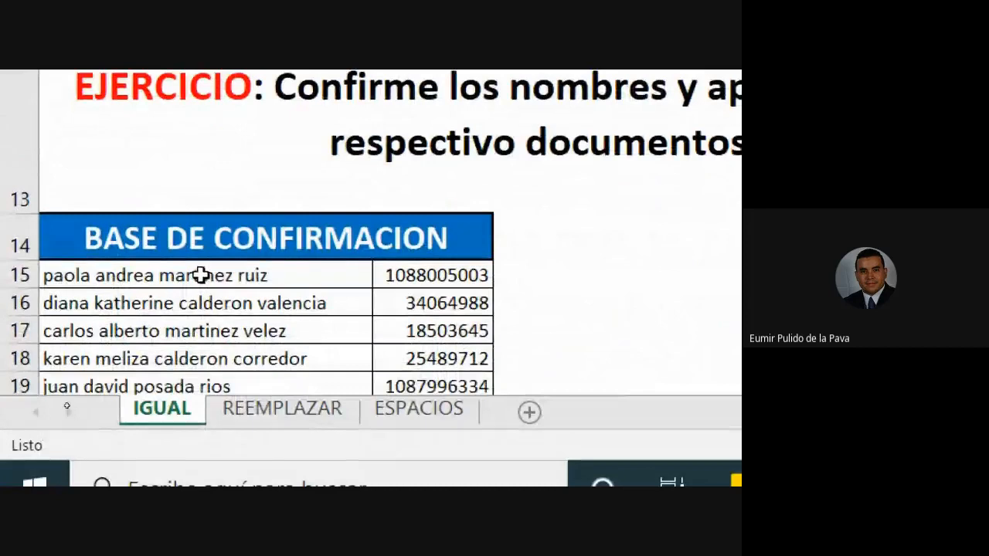
pyautogui.scroll(1, 186, 220)
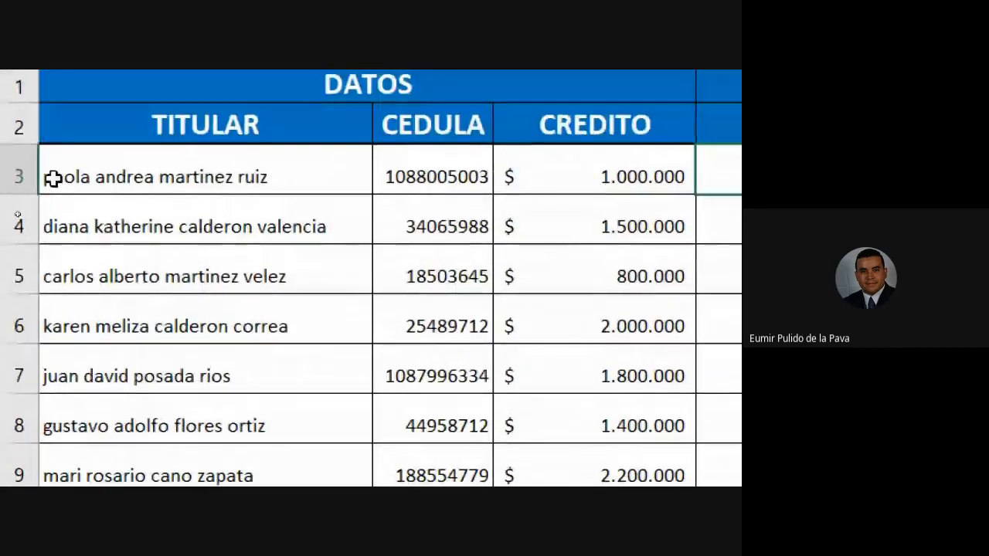
pyautogui.click(48, 176)
pyautogui.press('BackSpace')
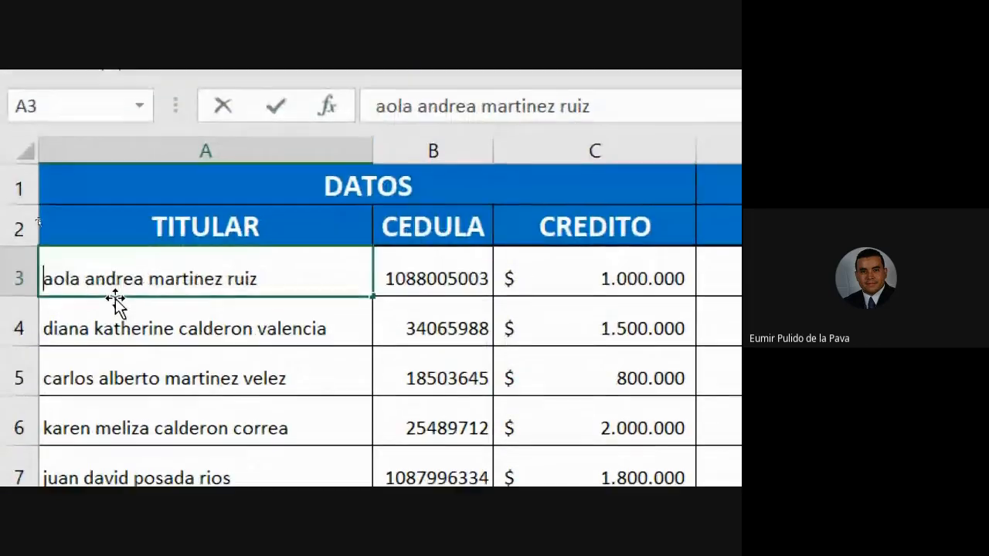
pyautogui.write('P')
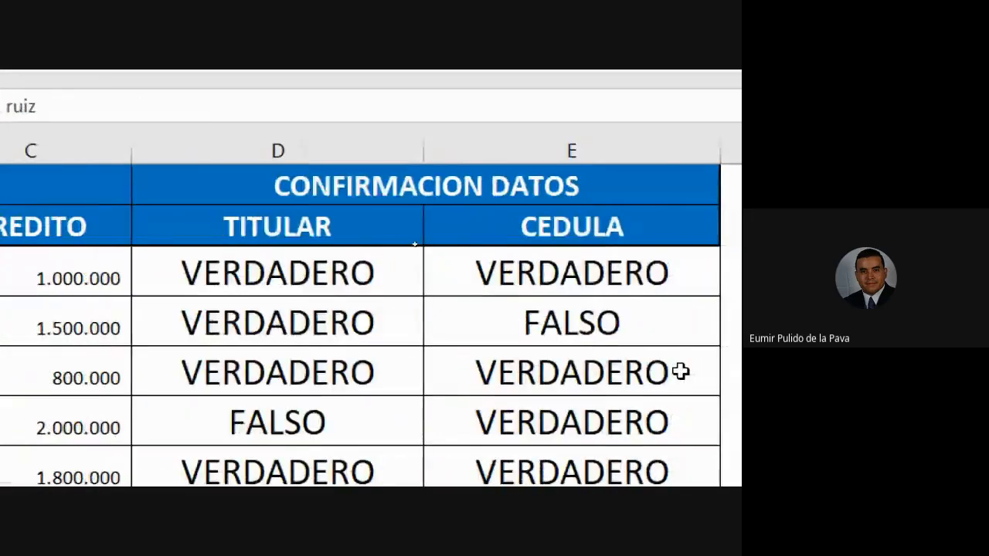
pyautogui.press('Return')
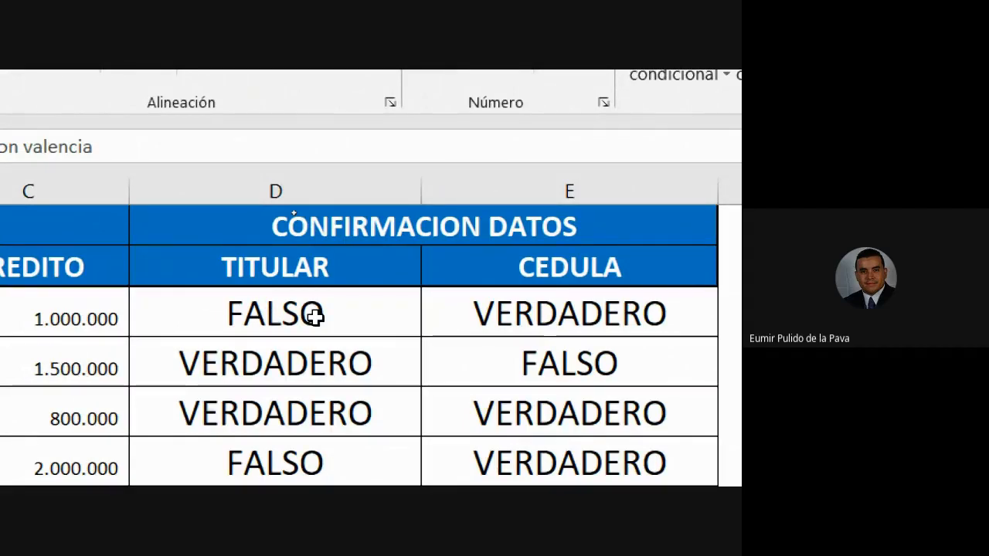
# Examine the IGUAL formula in D3 and the A3 name it refers to, and discard any edit to the formula.
pyautogui.doubleClick(315, 315)
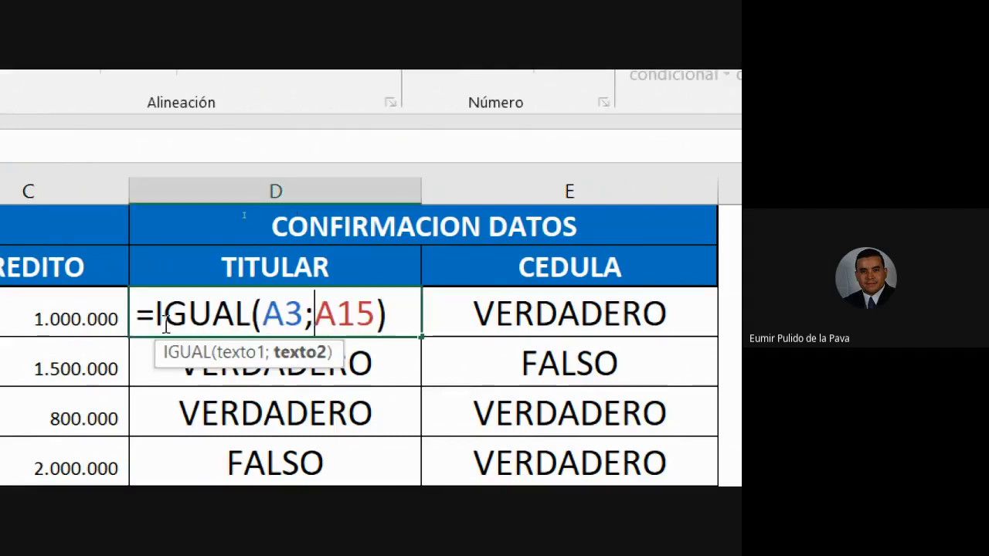
pyautogui.moveTo(164, 324); pyautogui.dragTo(251, 315)
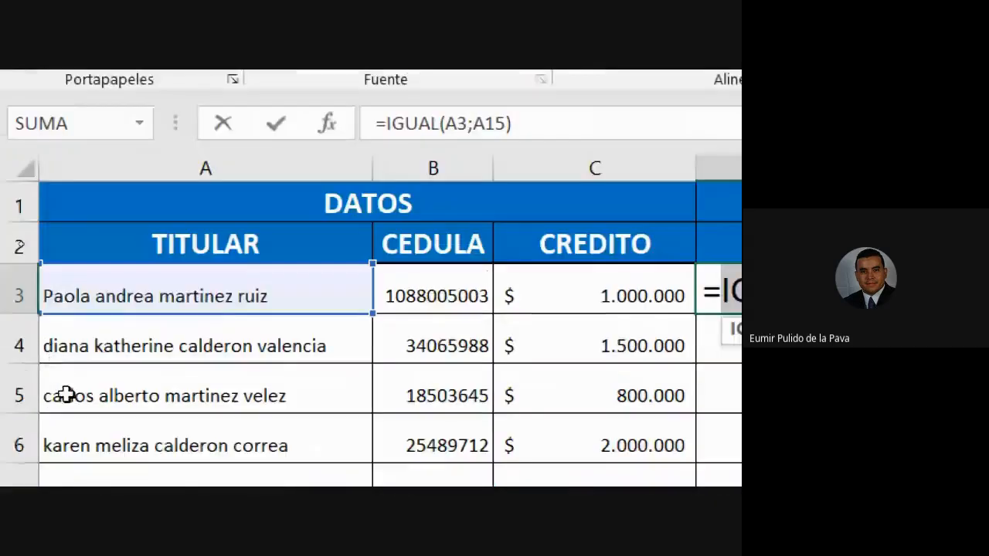
pyautogui.click(54, 296)
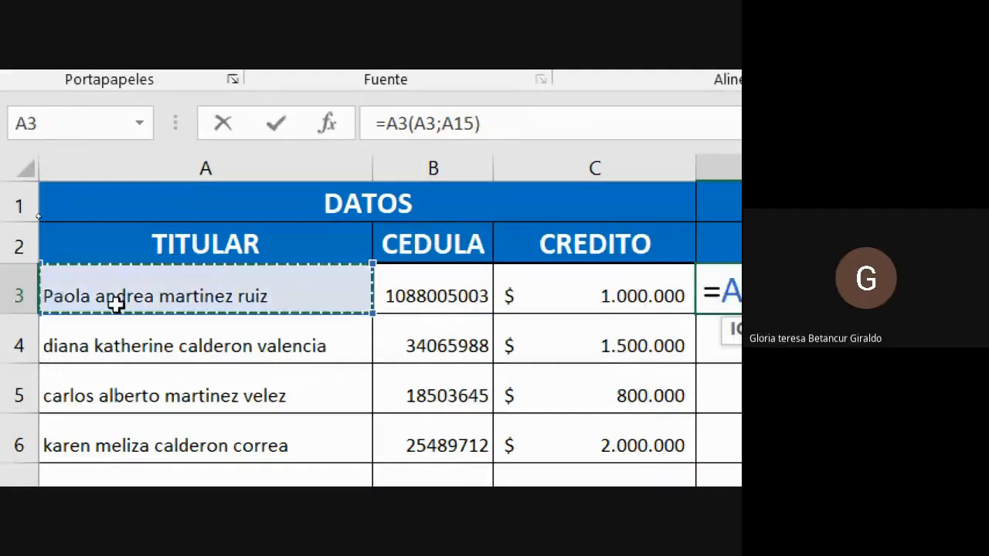
pyautogui.press('Escape')
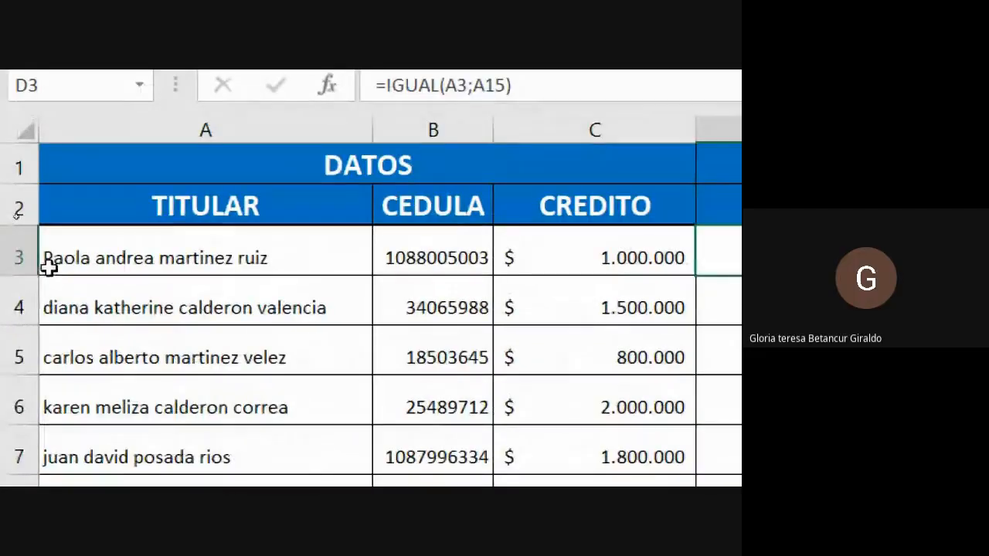
# Restore the lowercase initial letter of the name in A3.
pyautogui.doubleClick(50, 256)
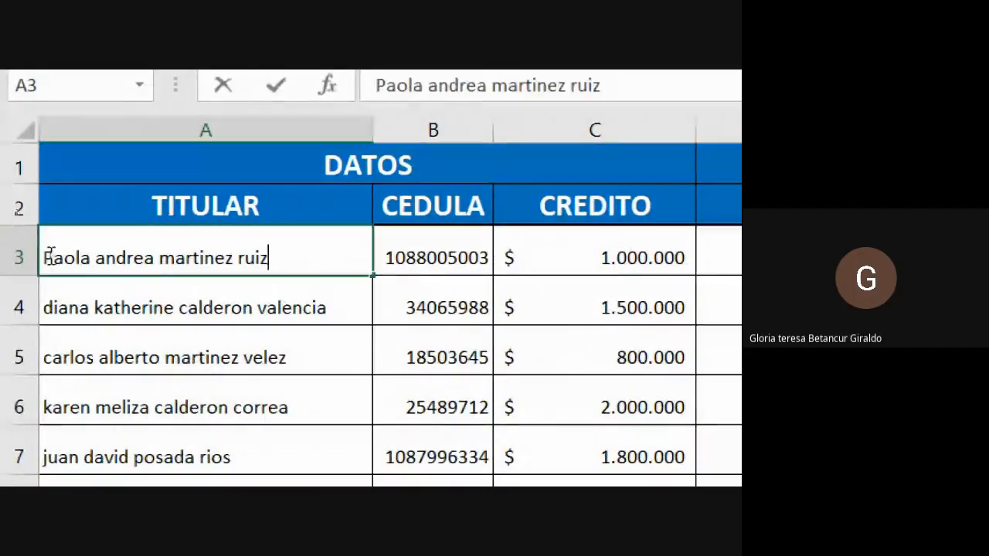
pyautogui.press('Home')
pyautogui.press('Delete')
pyautogui.write('p')
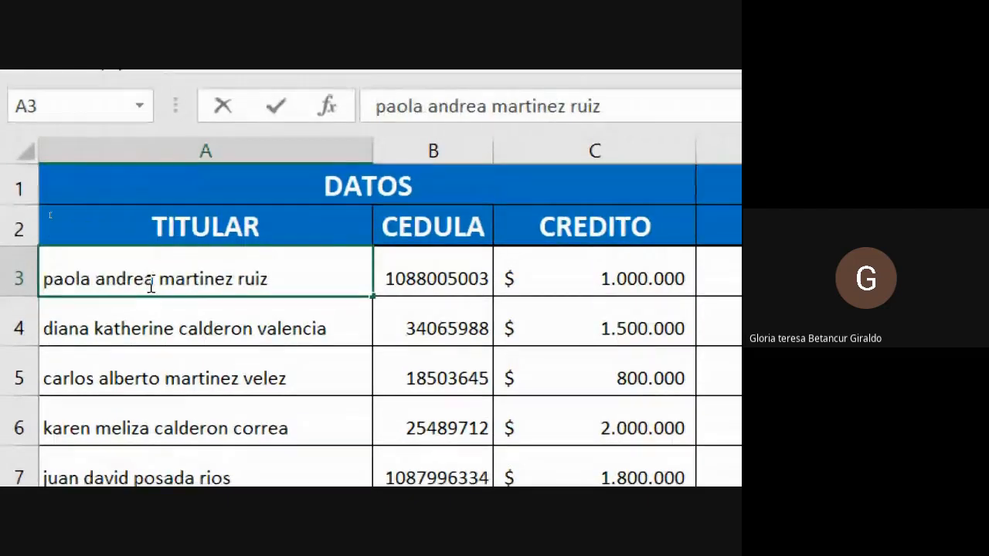
pyautogui.press('Return')
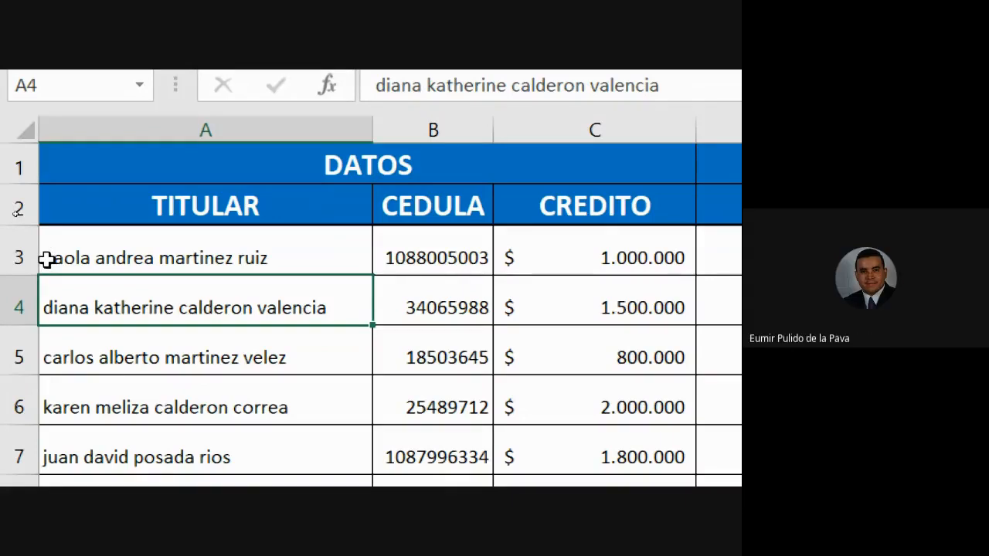
# Add a trailing space after the name in A3.
pyautogui.click(86, 263)
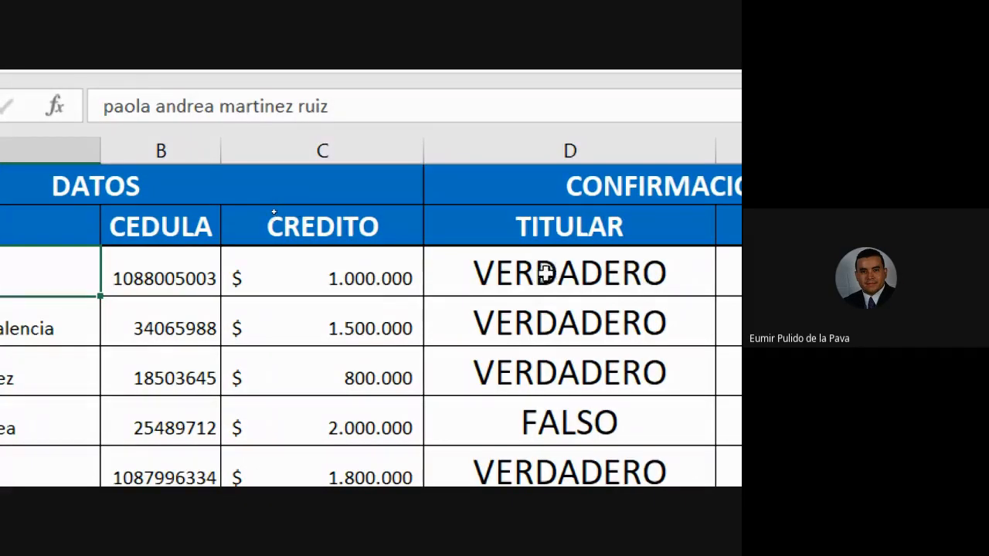
pyautogui.doubleClick(21, 283)
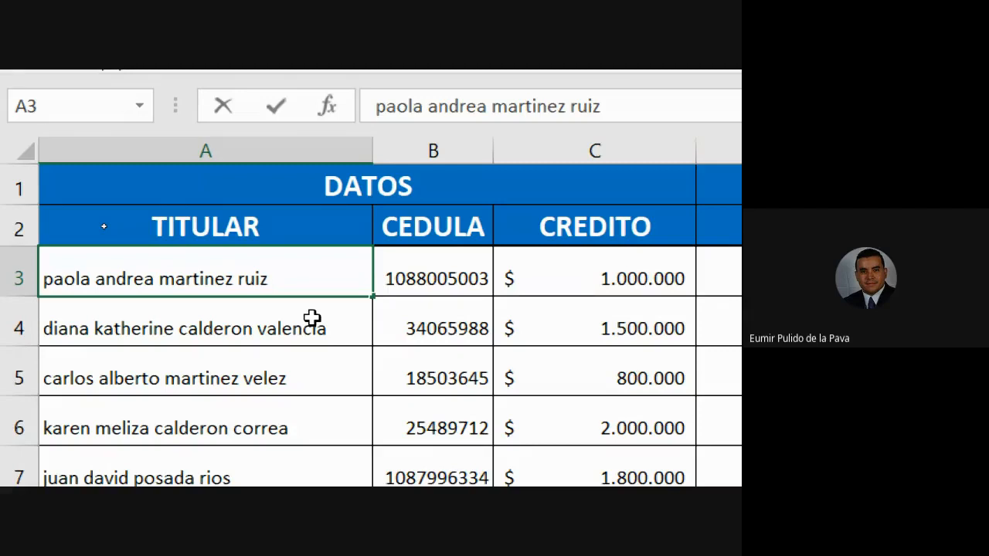
pyautogui.click(312, 318)
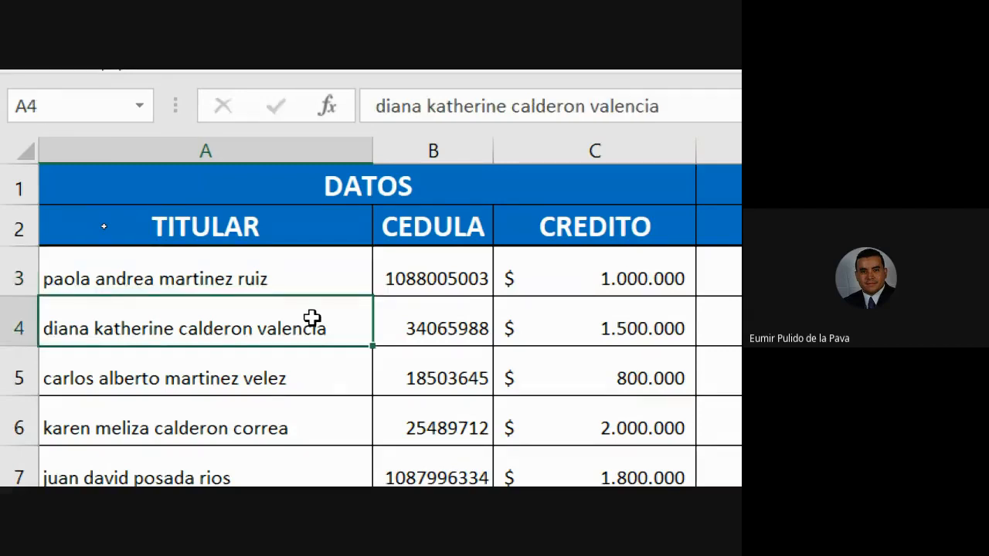
# Examine the formula =IGUAL(A3;A15) in D3, highlighting its A3 and A15 references, and keep it as it is.
pyautogui.click(429, 267)
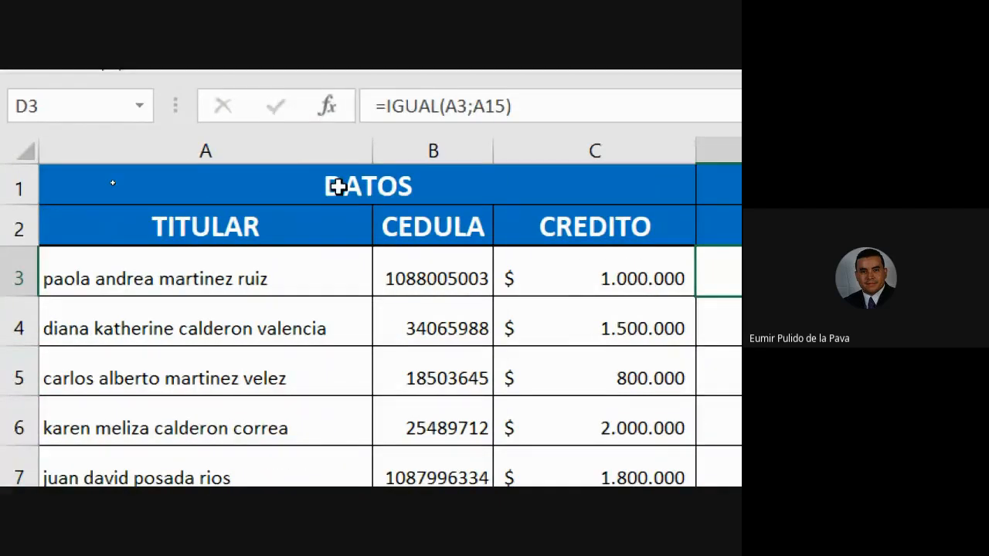
pyautogui.doubleClick(463, 271)
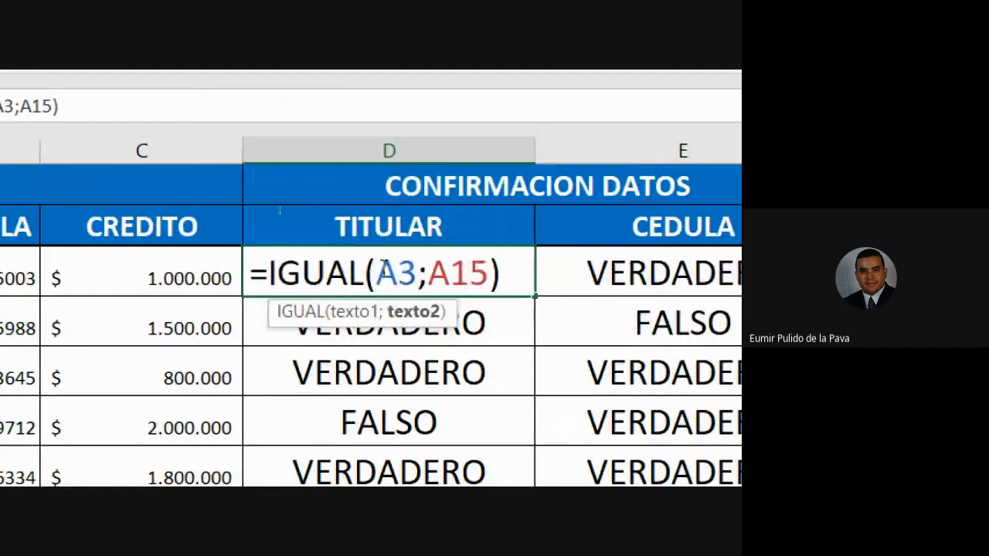
pyautogui.moveTo(376, 272); pyautogui.dragTo(416, 275)
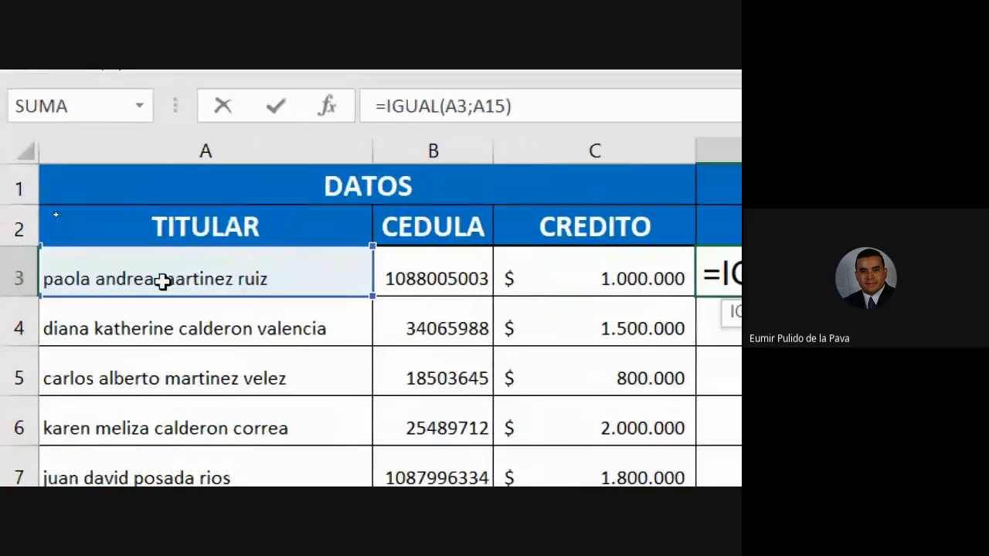
pyautogui.moveTo(516, 272); pyautogui.dragTo(578, 272)
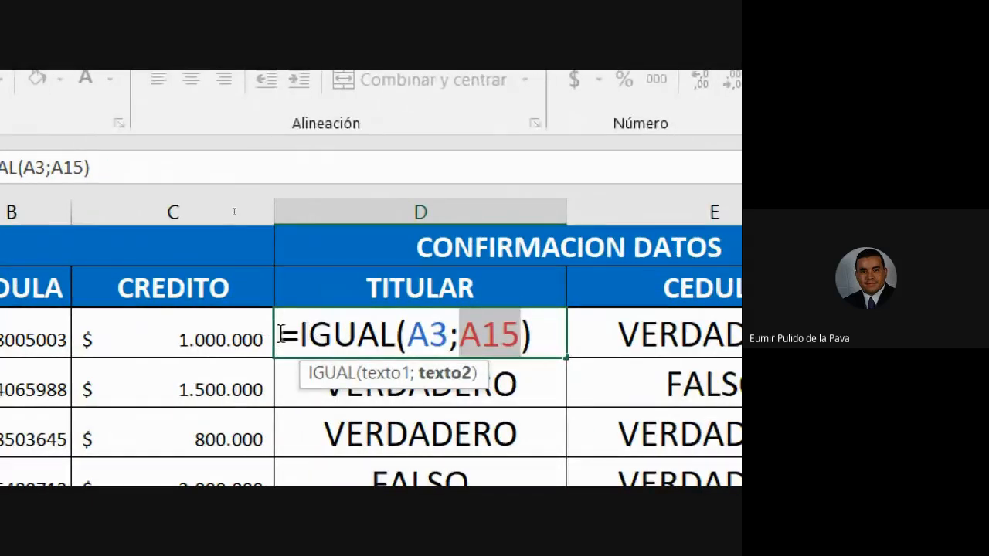
pyautogui.moveTo(283, 333); pyautogui.dragTo(582, 332)
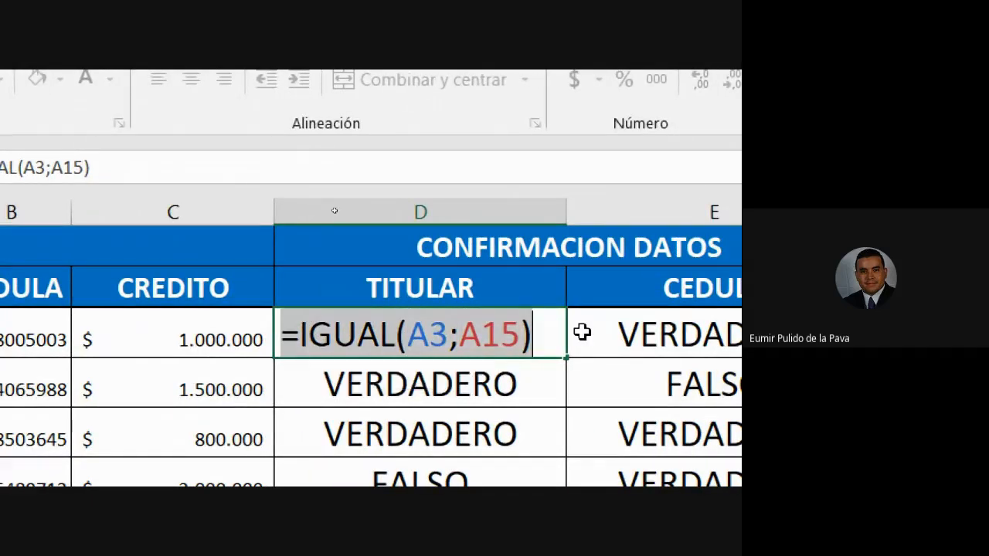
pyautogui.press('Return')
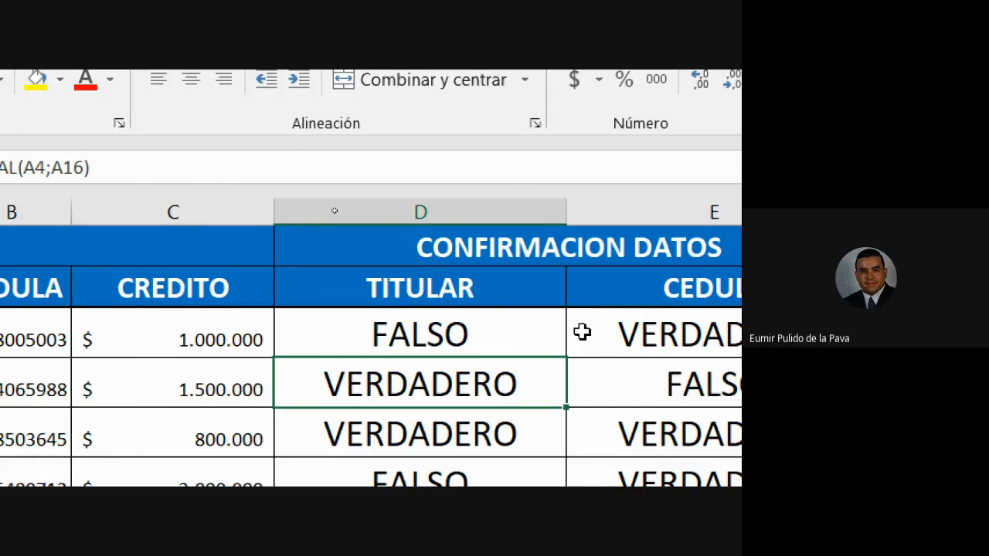
# Highlight the trailing space after the name in A3 and check the end of the cell's text.
pyautogui.click(272, 313)
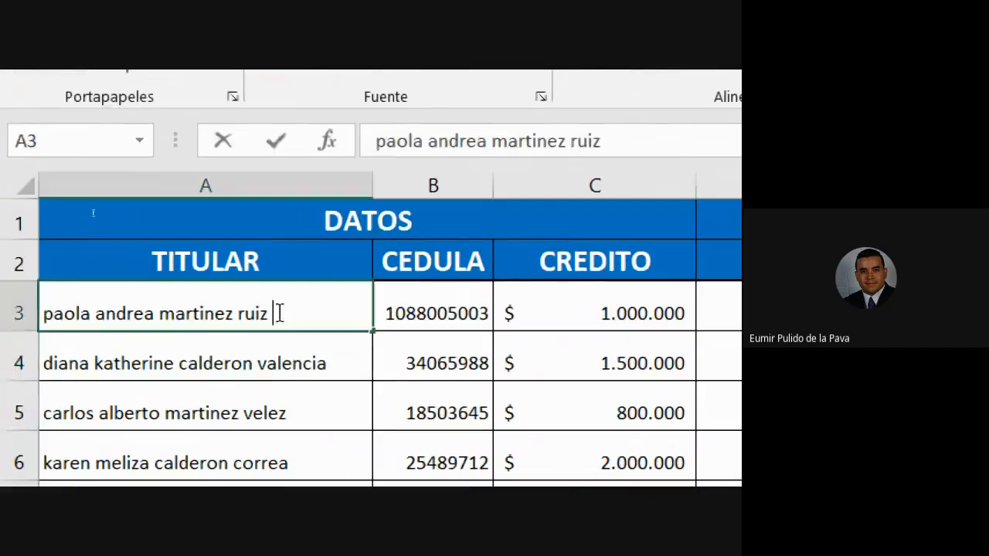
pyautogui.doubleClick(281, 312)
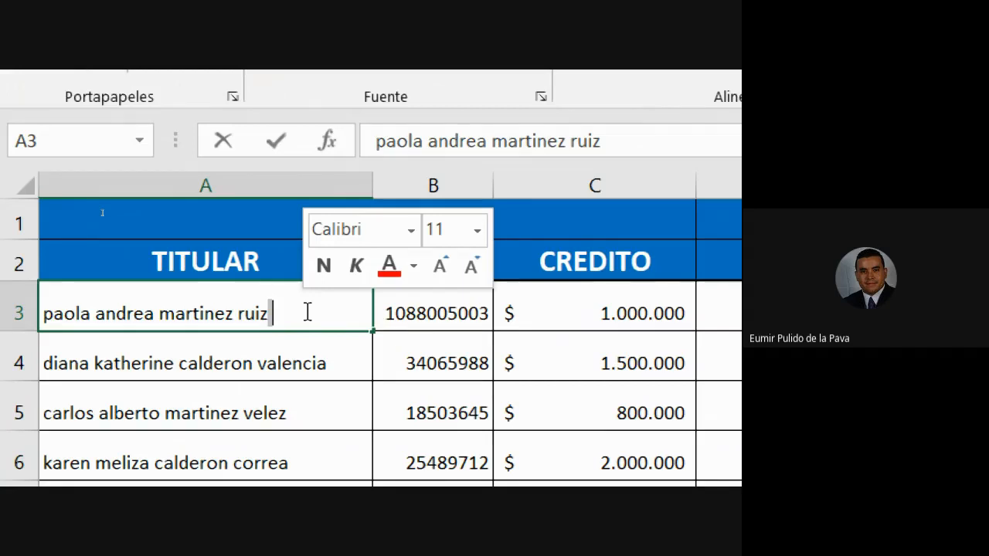
pyautogui.press('Return')
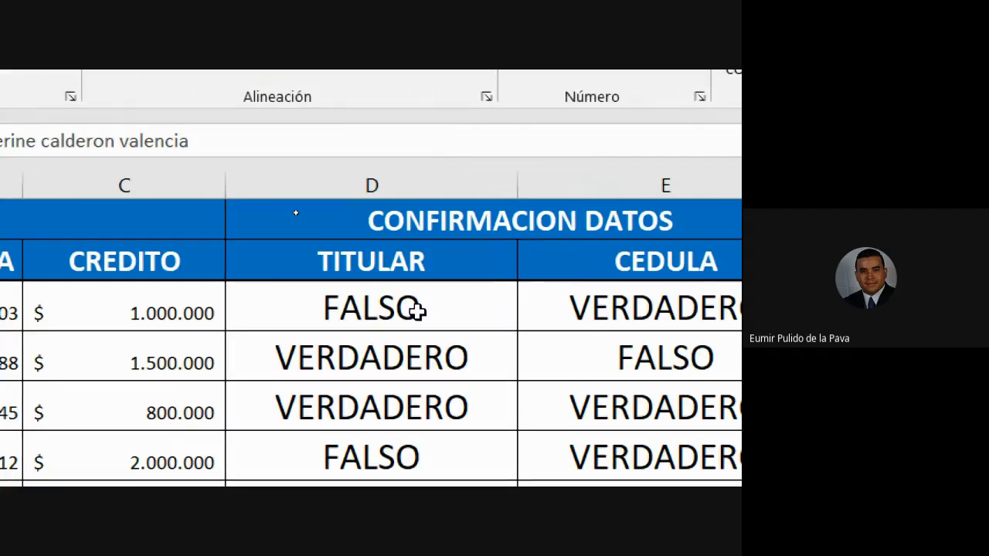
pyautogui.click(350, 311)
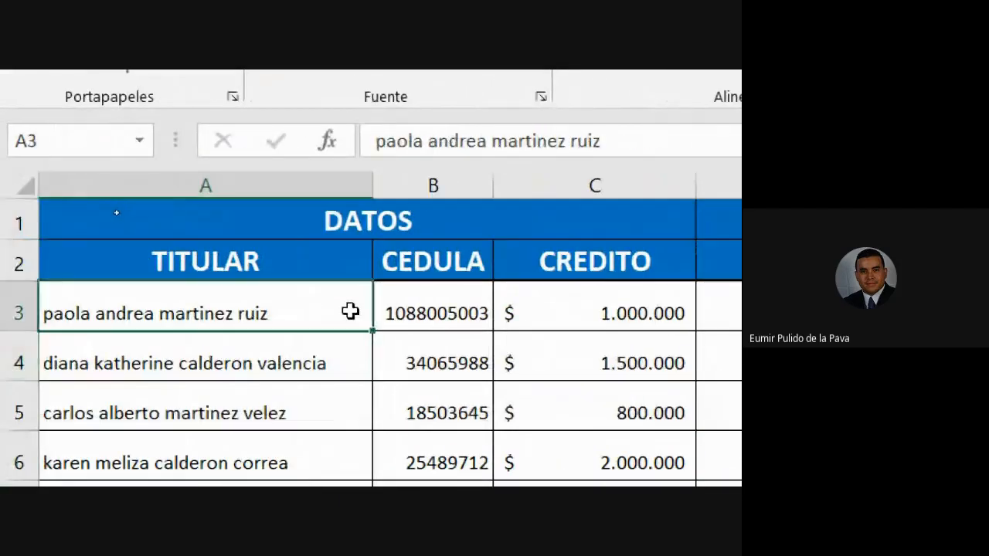
pyautogui.doubleClick(351, 312)
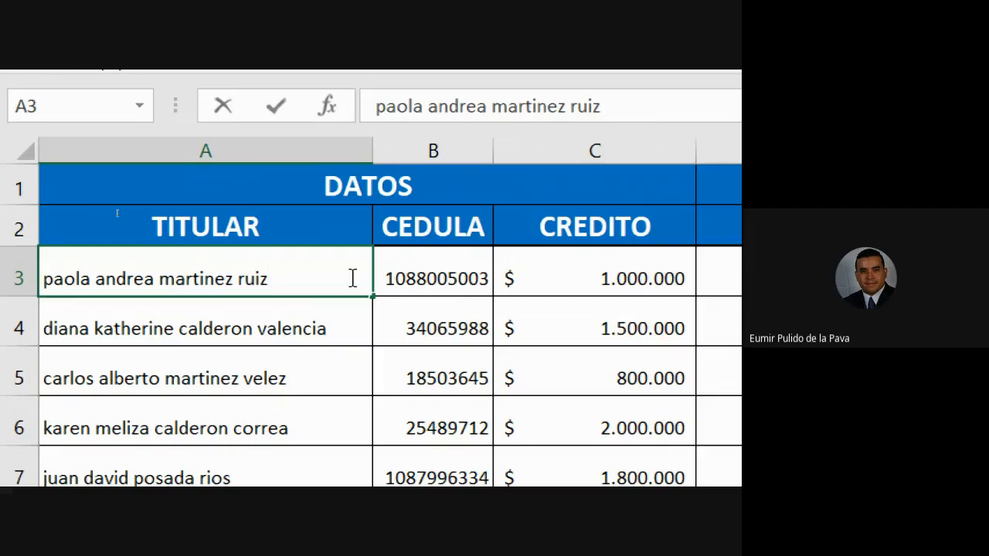
pyautogui.press('Return')
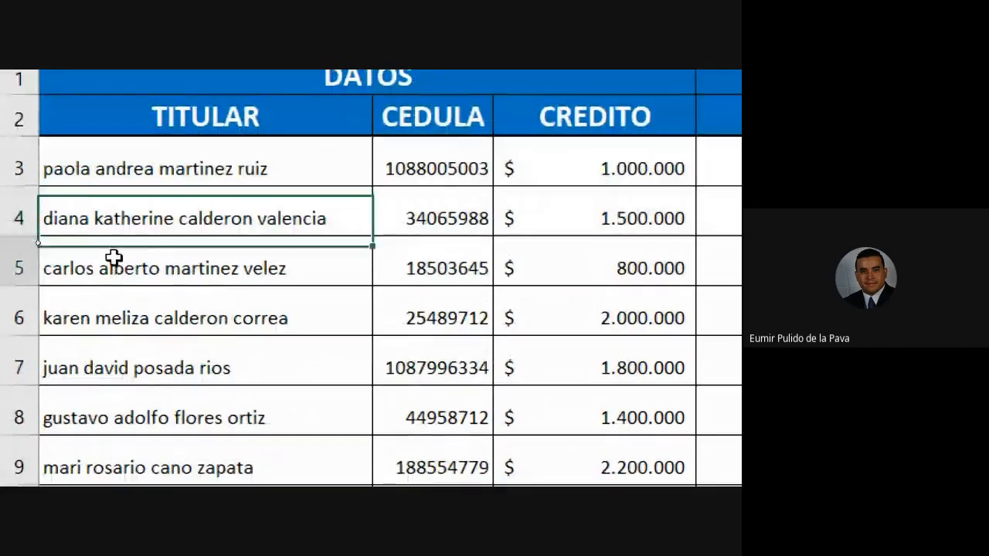
# Compare the TITULAR names under DATOS with those in the BASE DE CONFIRMACION list.
pyautogui.click(194, 405)
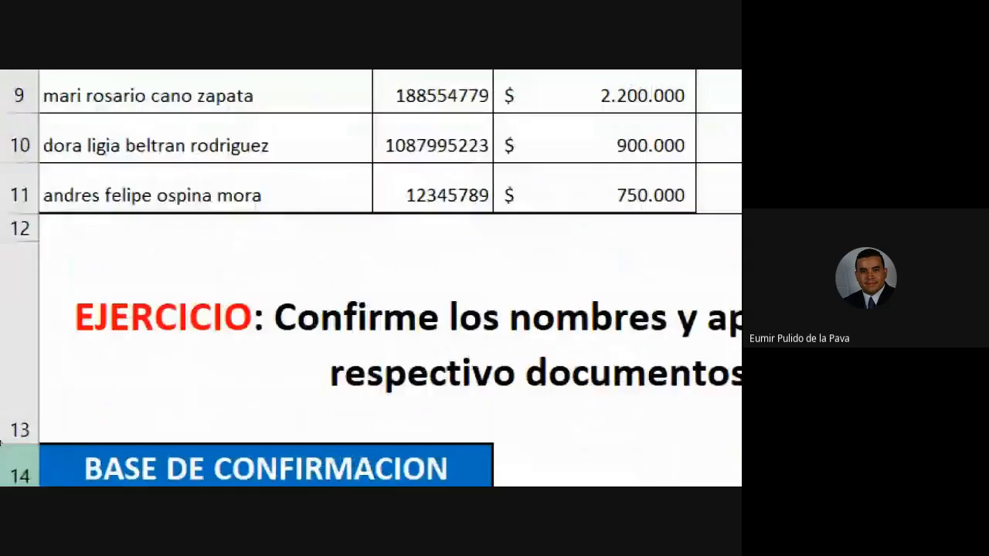
pyautogui.scroll(-3, 132, 401)
pyautogui.scroll(1, 132, 177)
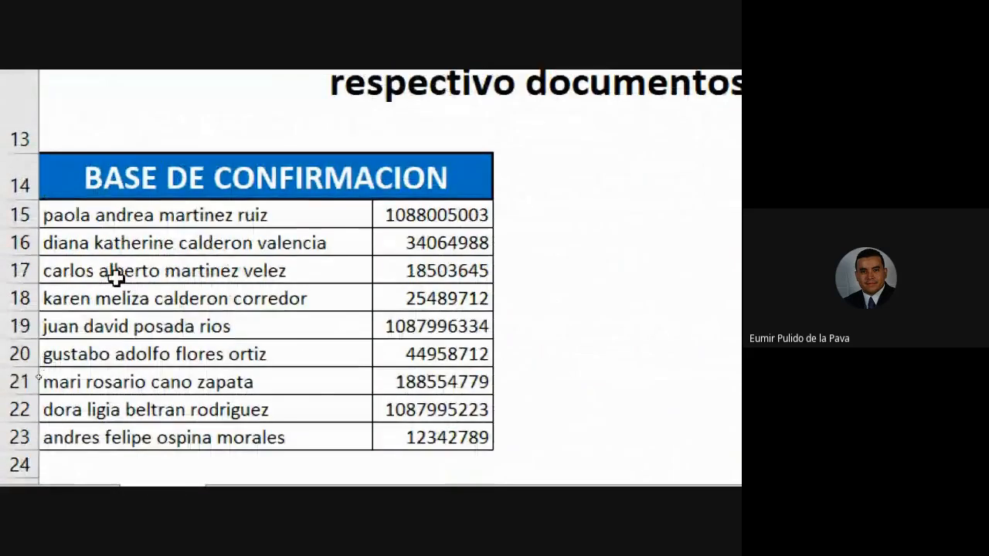
pyautogui.click(120, 266)
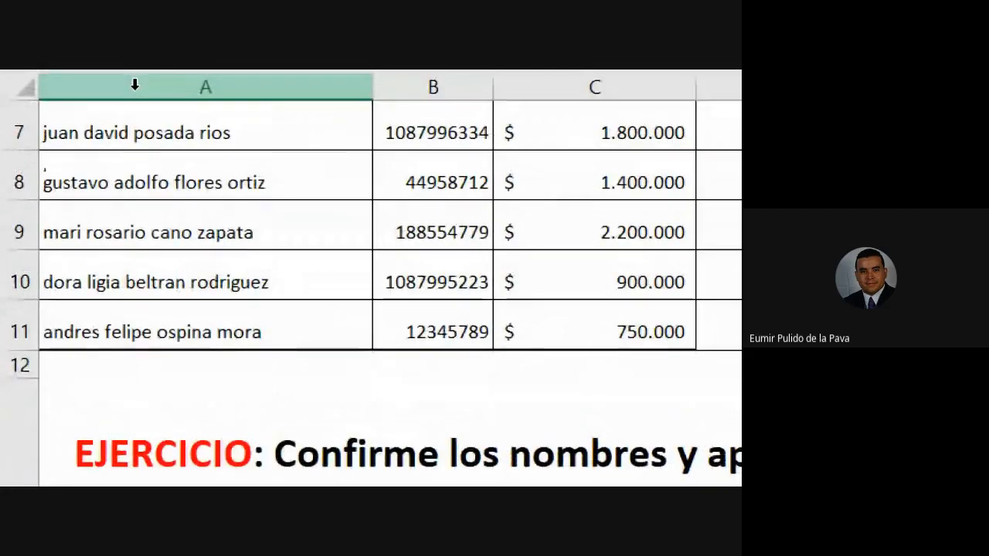
pyautogui.scroll(1, 137, 296)
pyautogui.scroll(2, 137, 296)
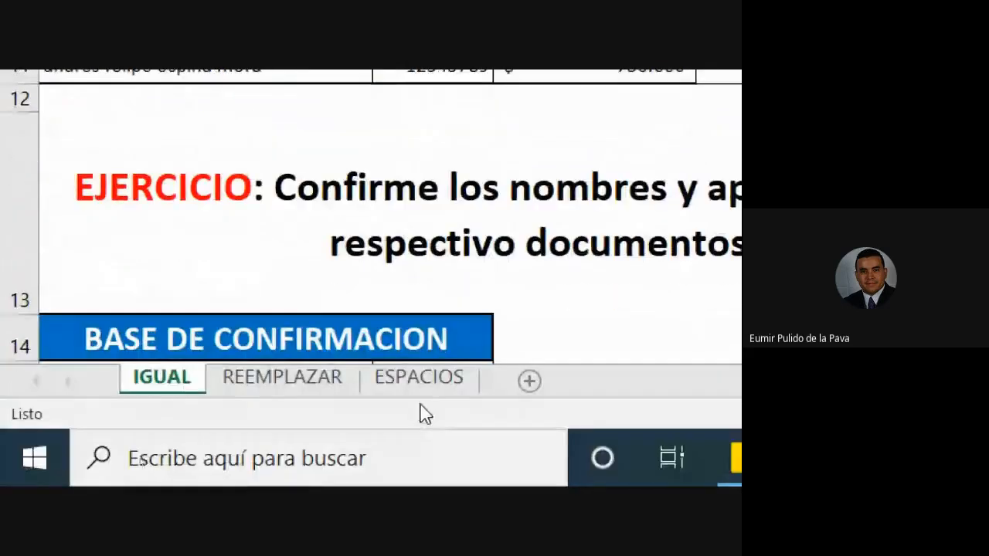
# Open the ESPACIOS sheet and check the spacing of the first names in the APRENDIZ column.
pyautogui.click(424, 393)
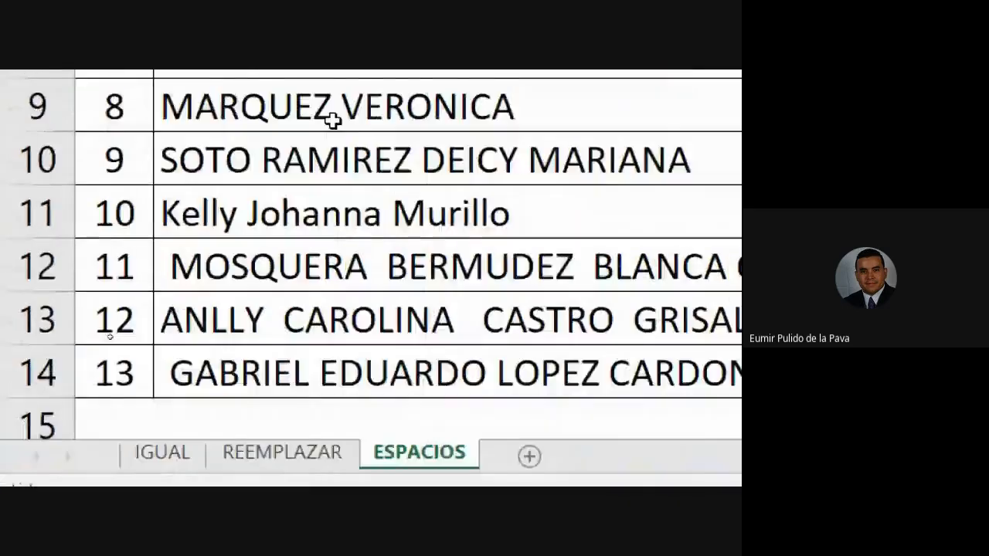
pyautogui.scroll(3, 332, 119)
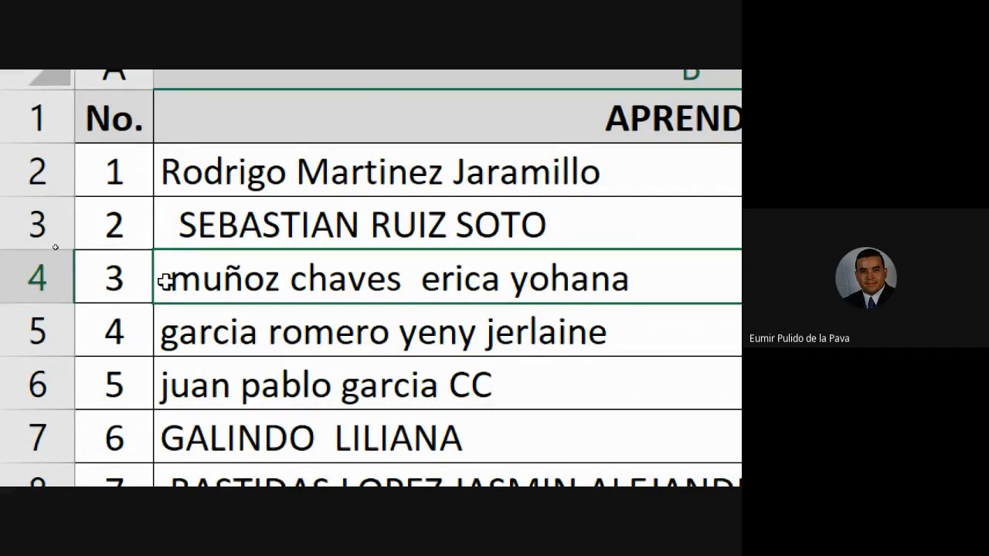
pyautogui.doubleClick(616, 192)
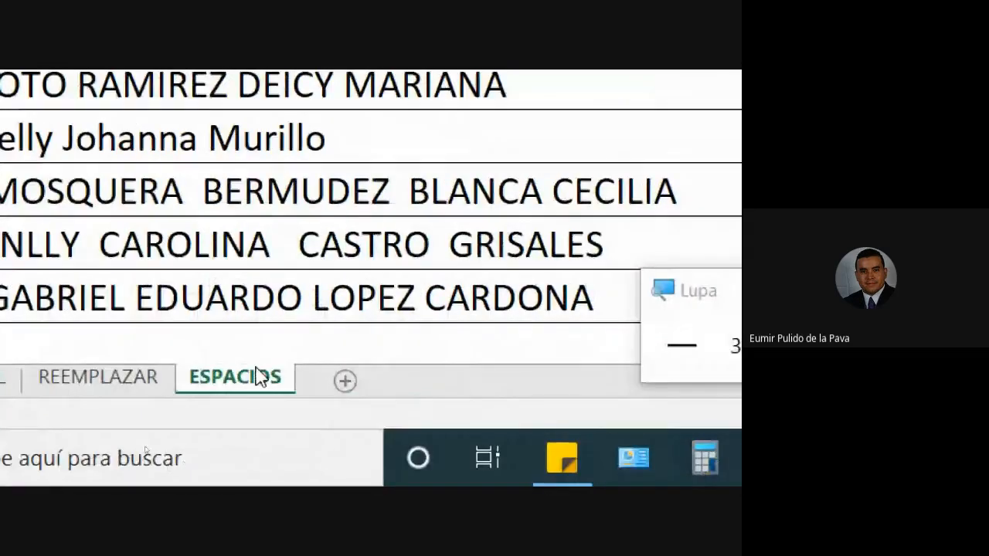
# Enter the headings MAYUSC in F1 and MINUSC in G1 beside the ESPACIOS table.
pyautogui.click(723, 190)
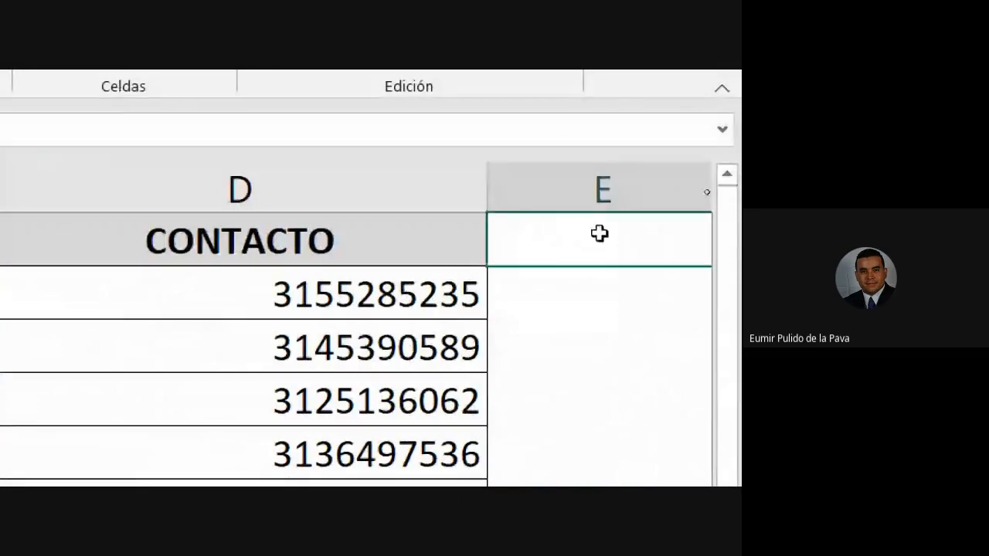
pyautogui.press('Right')
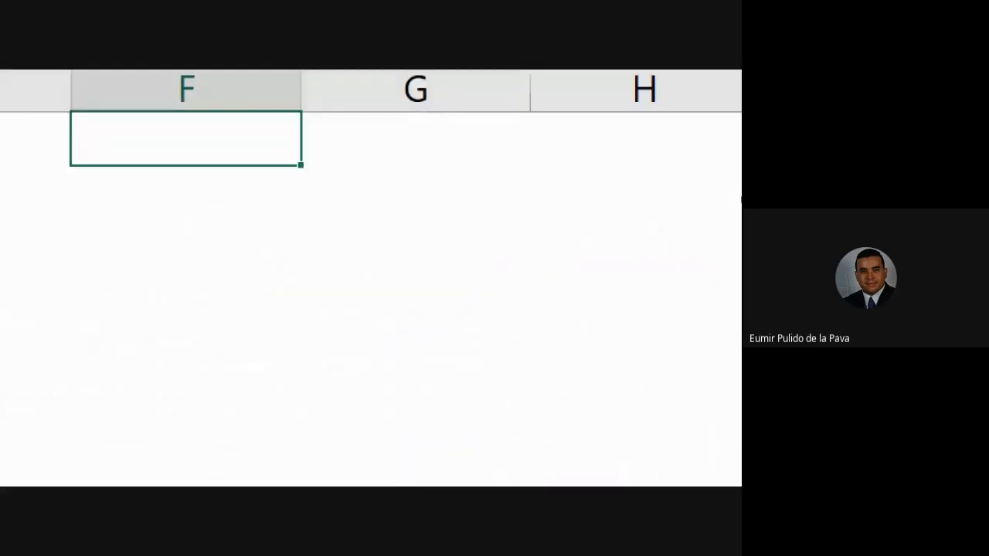
pyautogui.write('MAYUS')
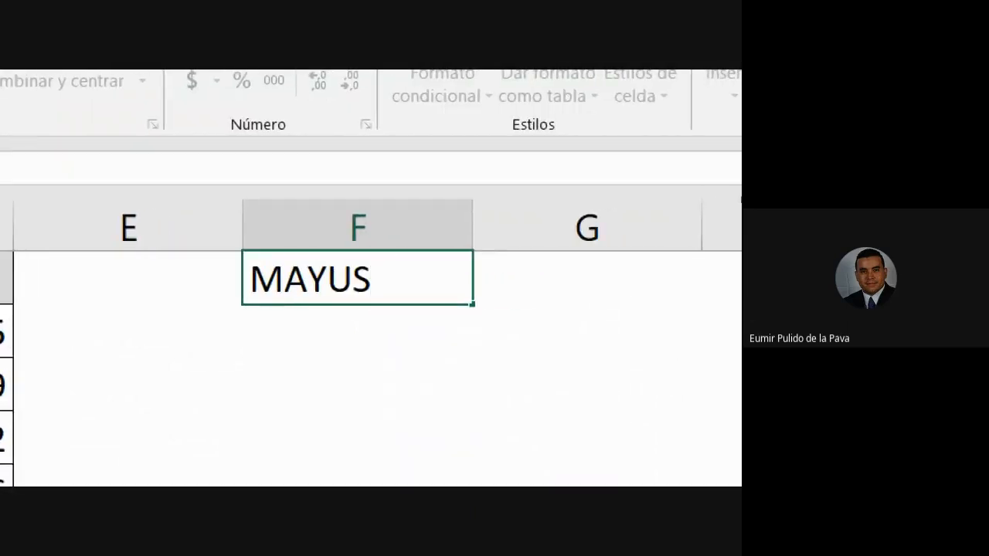
pyautogui.write('C')
pyautogui.press('Right')
pyautogui.write('MINUSC')
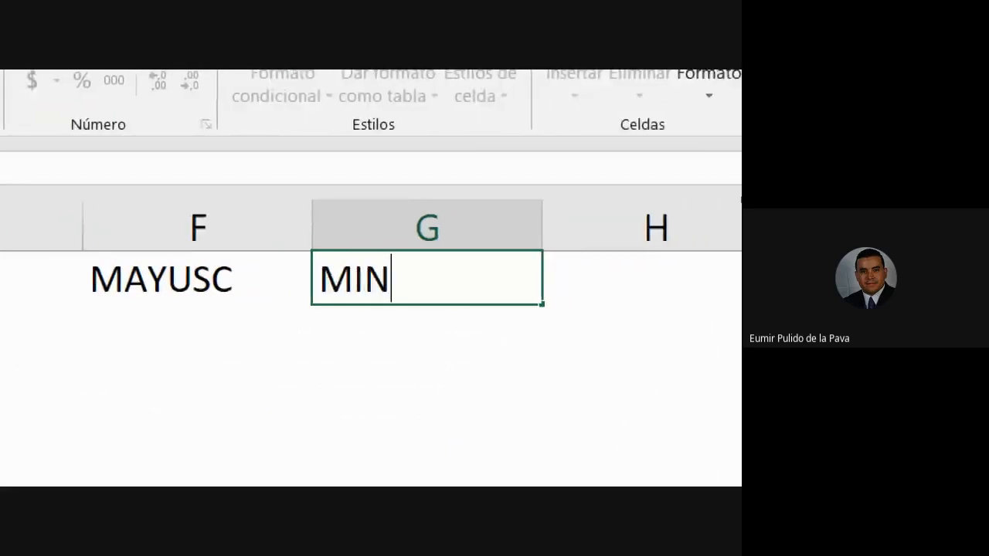
# Enter the headings NOMPROPIO in H1 and ESPACIOS in I1, and highlight F1:H1.
pyautogui.press('Right')
pyautogui.write('NOMPROPO')
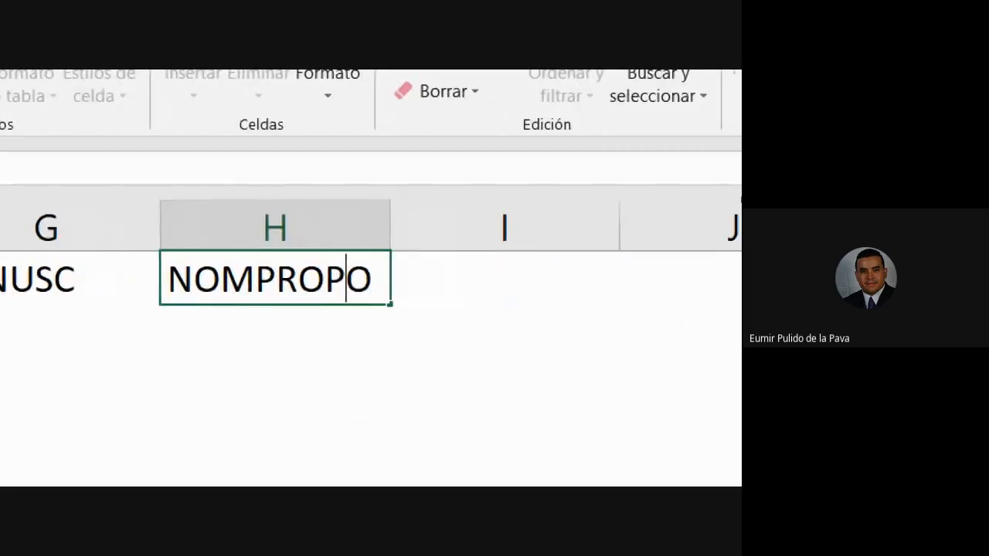
pyautogui.press('BackSpace')
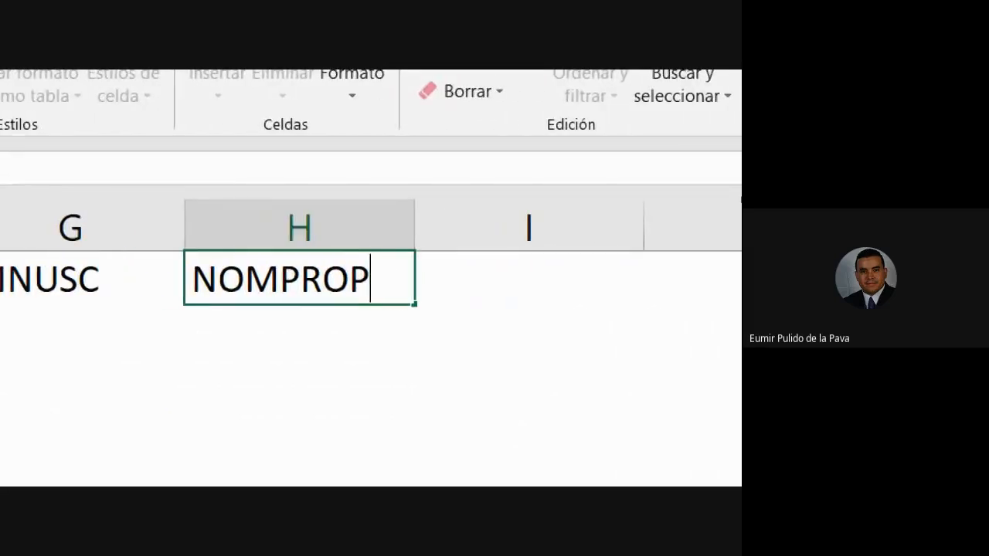
pyautogui.write('IO')
pyautogui.press('Right')
pyautogui.write('ESPACIOSD')
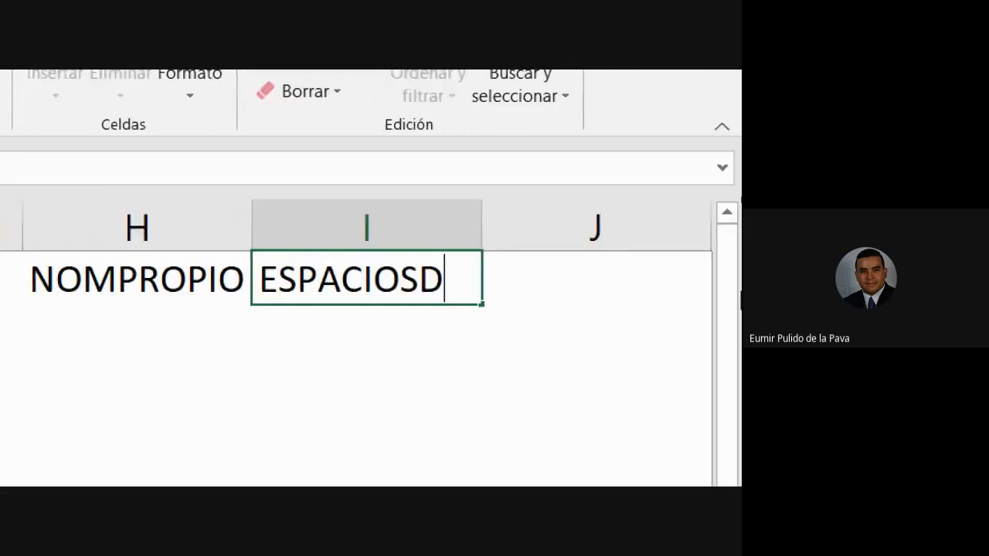
pyautogui.press('BackSpace')
pyautogui.press('Return')
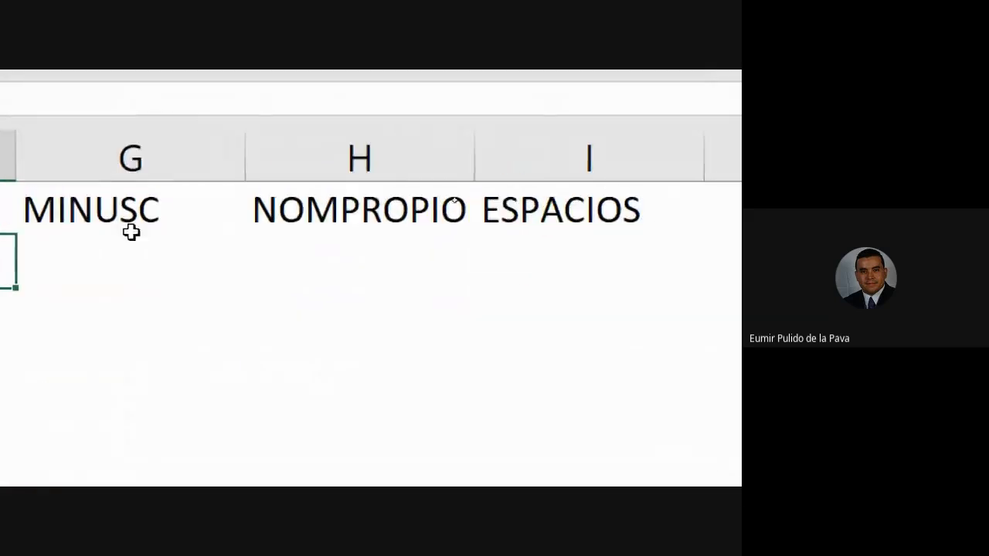
pyautogui.click(195, 210)
pyautogui.moveTo(339, 207); pyautogui.dragTo(792, 194)
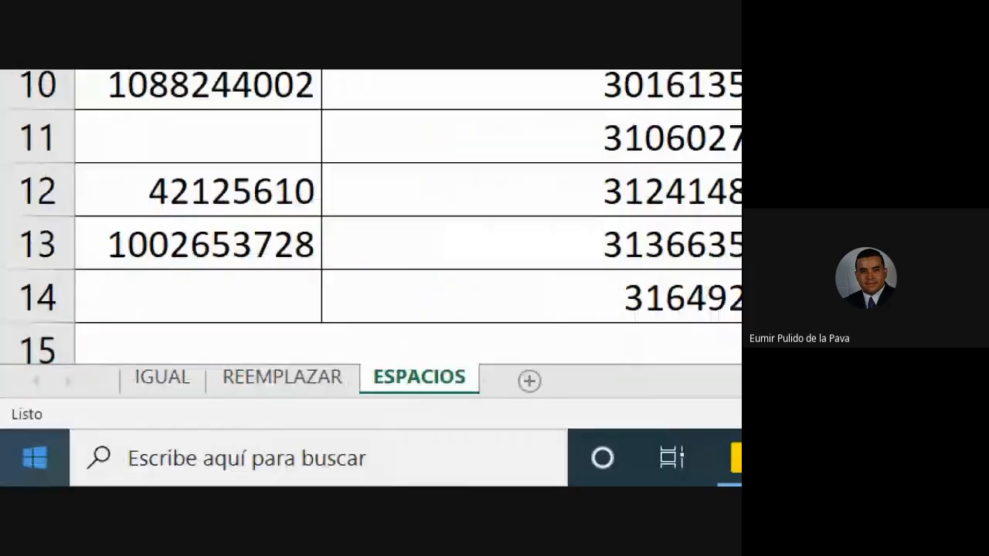
# Reduce the screen magnification to 100% and create a blank document in Word.
pyautogui.click(37, 457)
pyautogui.click(419, 398)
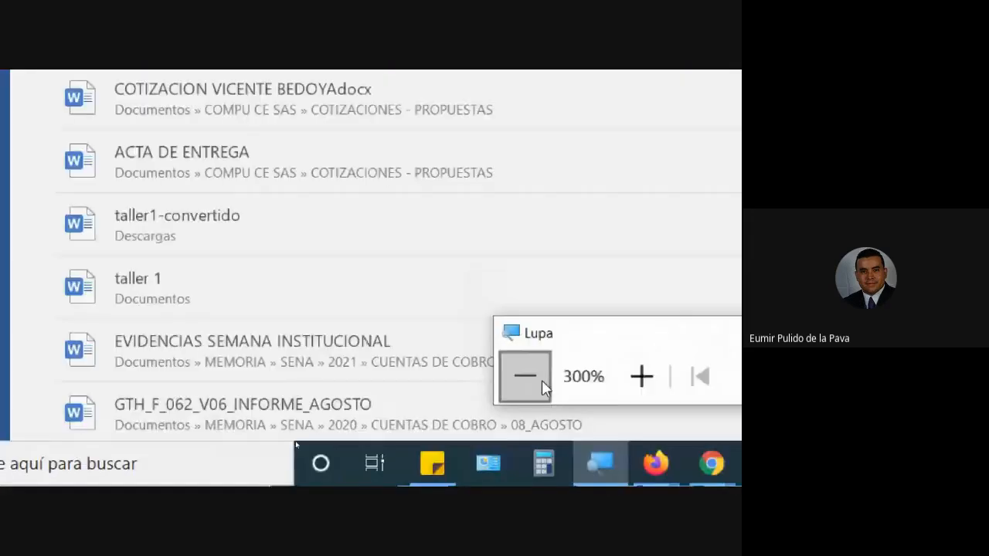
pyautogui.click(537, 382)
pyautogui.click(289, 440)
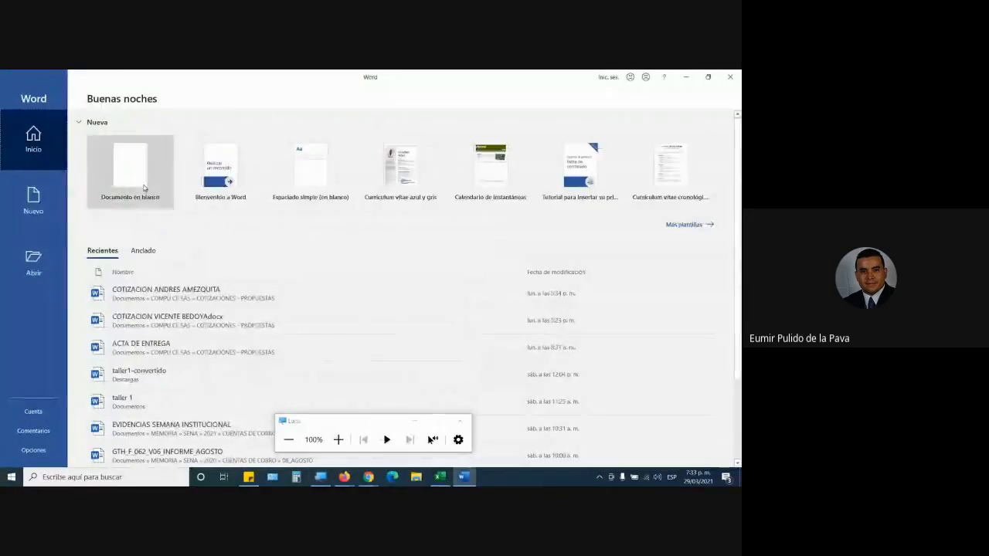
pyautogui.click(144, 188)
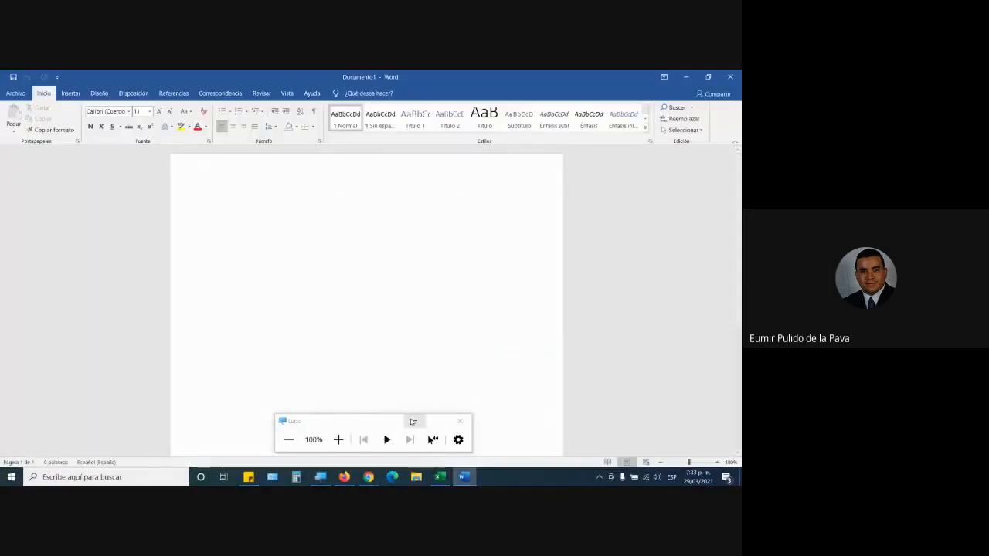
pyautogui.click(414, 420)
# Switch to Excel, copy the name text from B4 in the APRENDIZ column and paste it into the blank Word document.
pyautogui.click(439, 476)
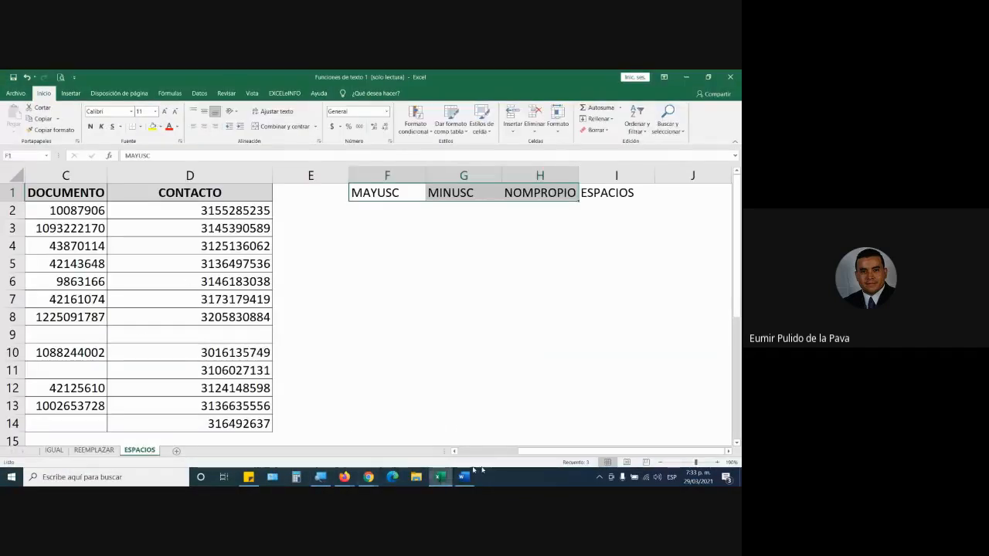
pyautogui.moveTo(535, 456); pyautogui.dragTo(526, 458)
pyautogui.doubleClick(168, 211)
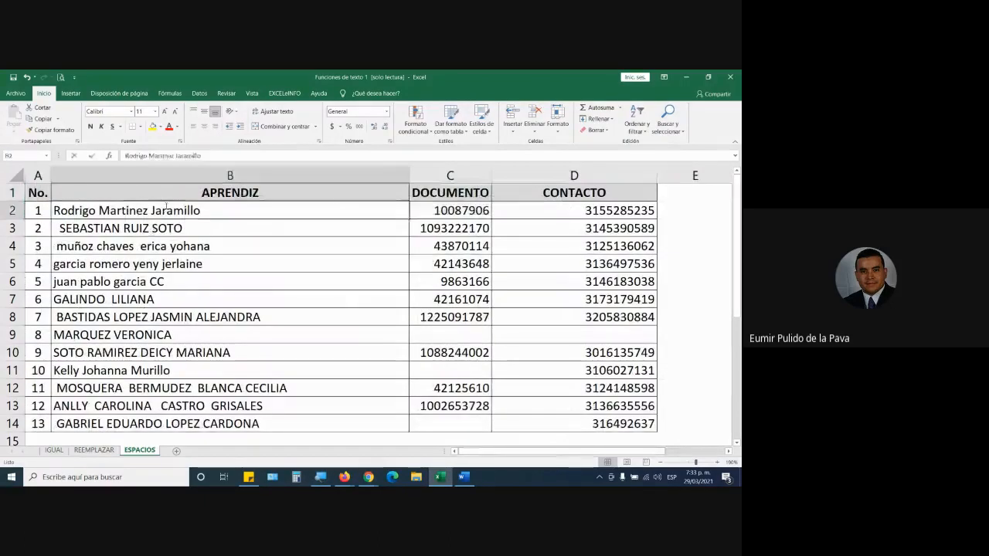
pyautogui.click(217, 248)
pyautogui.doubleClick(217, 246)
pyautogui.moveTo(218, 246); pyautogui.dragTo(54, 245)
pyautogui.hotkey('ctrl', 'c')
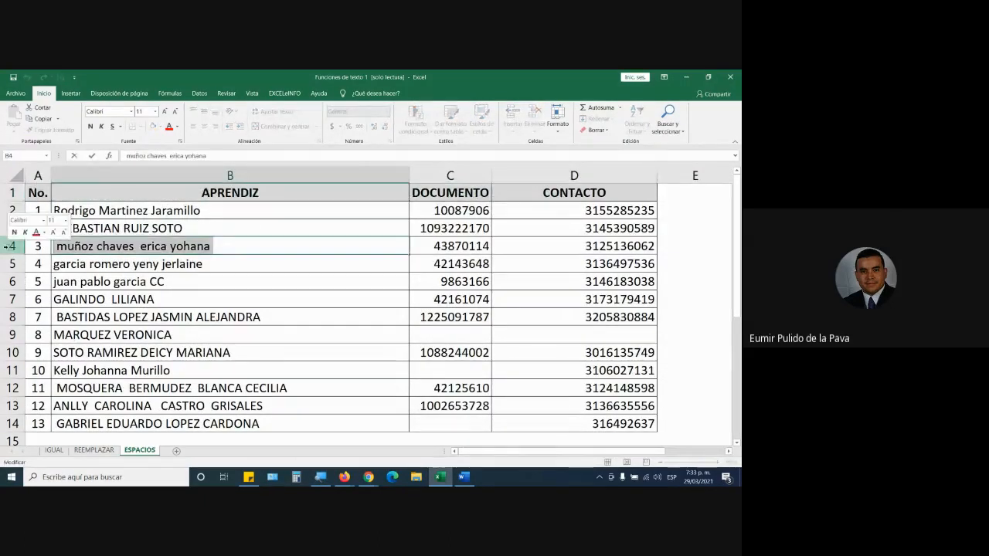
pyautogui.hotkey('alt', 'Tab')
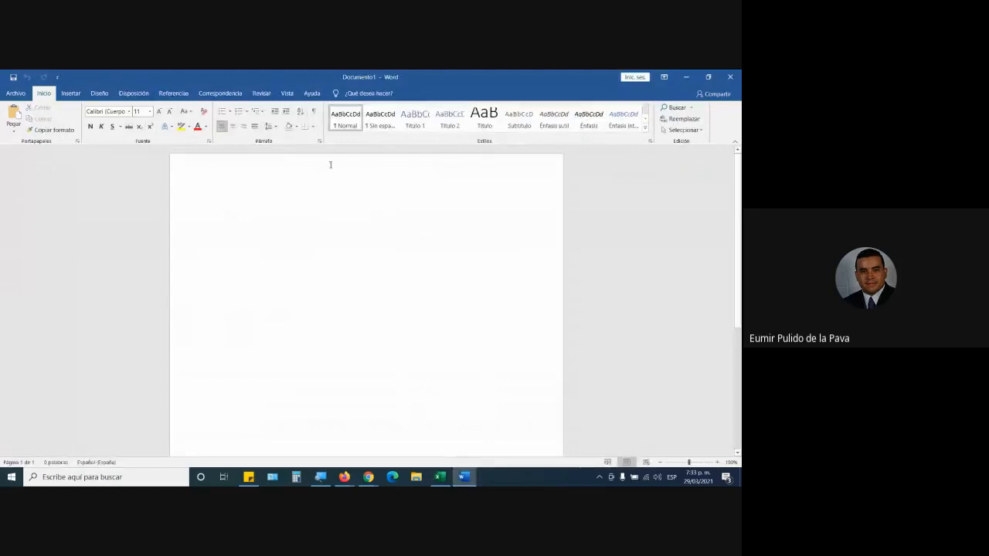
pyautogui.hotkey('ctrl', 'v')
# Magnify the Word page and convert the pasted name to uppercase with Change Case.
pyautogui.click(206, 206)
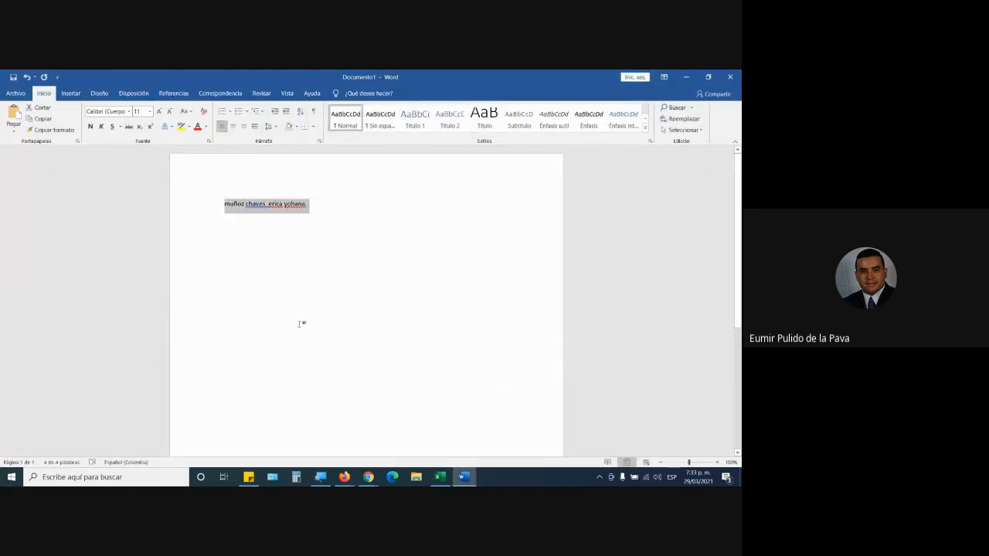
pyautogui.click(303, 319)
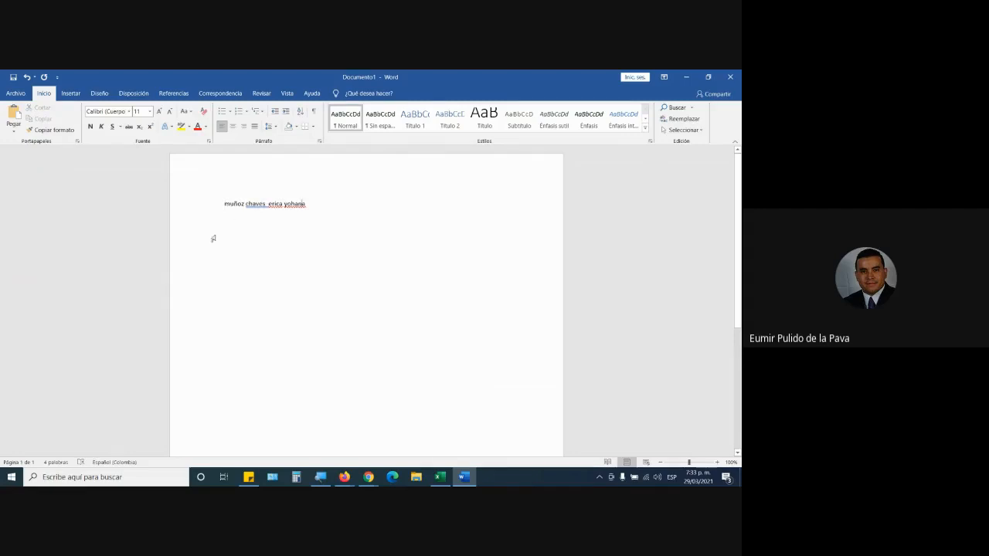
pyautogui.click(192, 207)
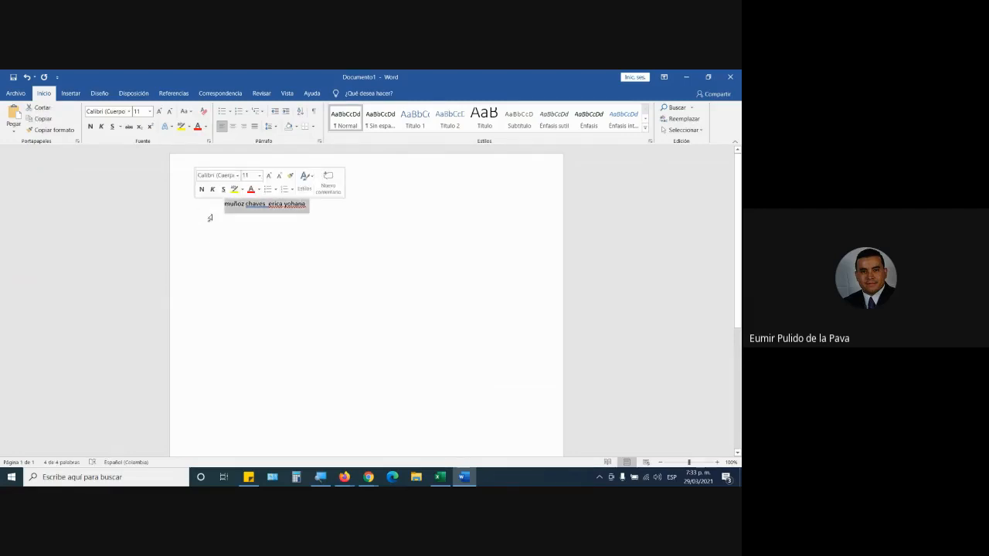
pyautogui.click(320, 477)
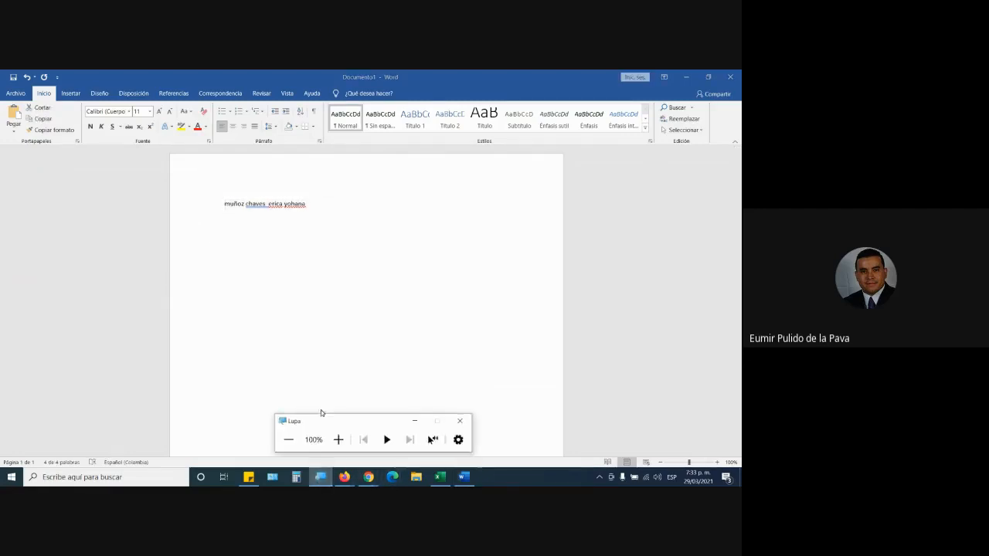
pyautogui.click(338, 439)
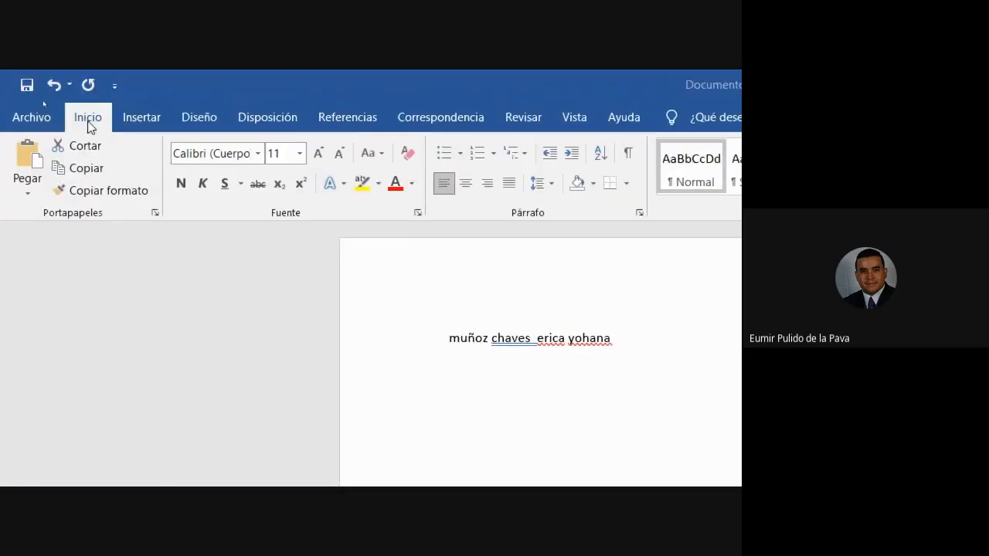
pyautogui.click(374, 153)
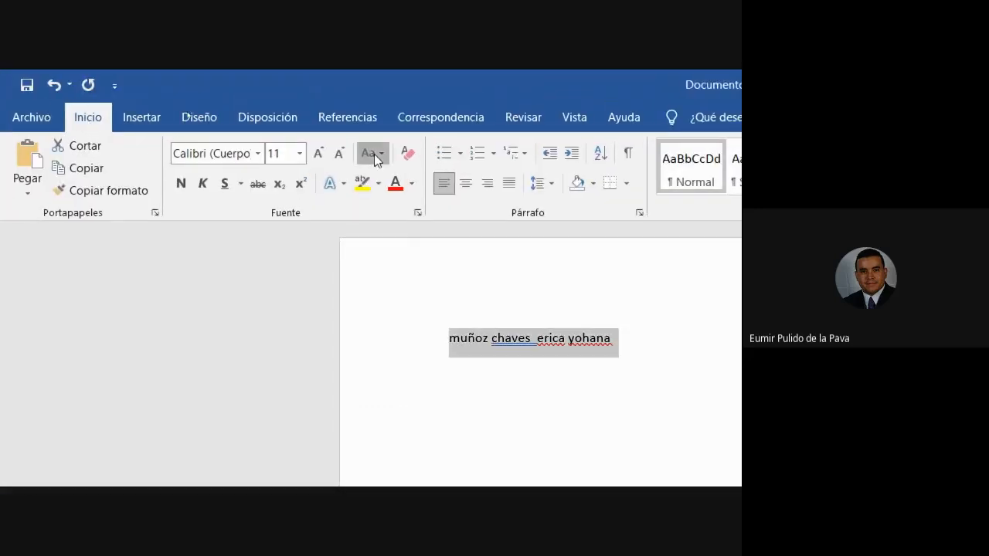
pyautogui.click(426, 220)
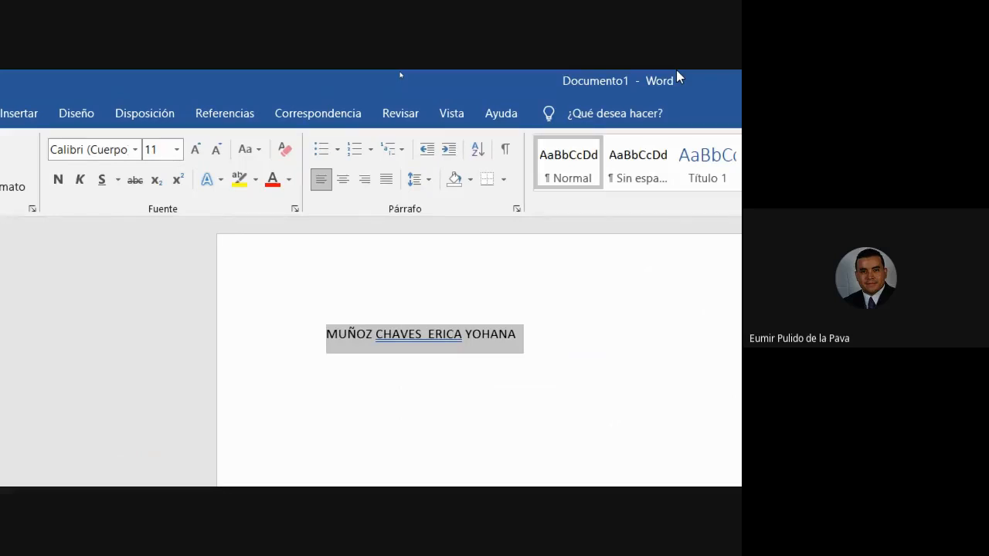
# Cycle the selected name repeatedly through lowercase, uppercase and capitalized words.
pyautogui.hotkey('shift', 'F3')
pyautogui.hotkey('shift', 'F3')
pyautogui.hotkey('shift', 'F3')
pyautogui.hotkey('shift', 'F3')
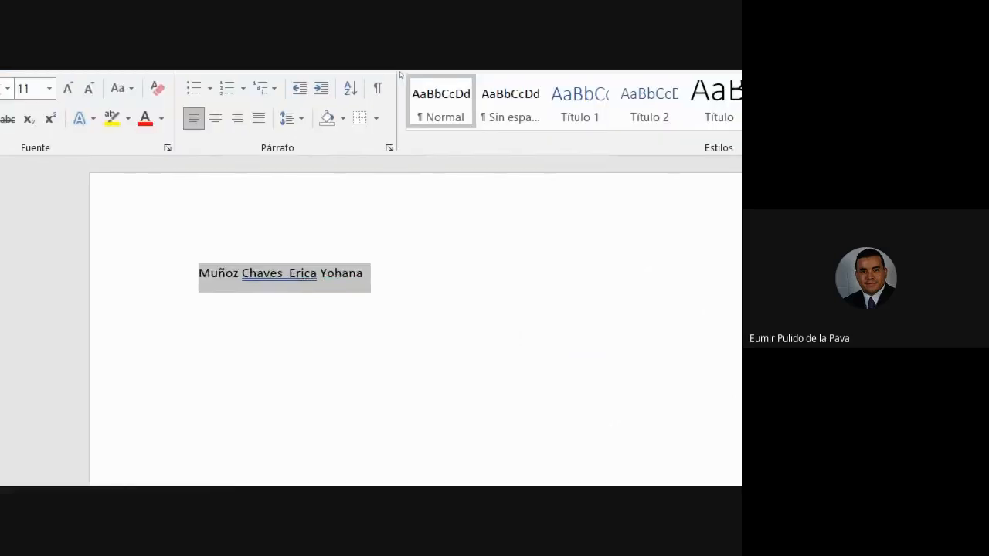
pyautogui.hotkey('shift', 'F3')
pyautogui.hotkey('shift', 'F3')
pyautogui.hotkey('shift', 'F3')
pyautogui.hotkey('shift', 'F3')
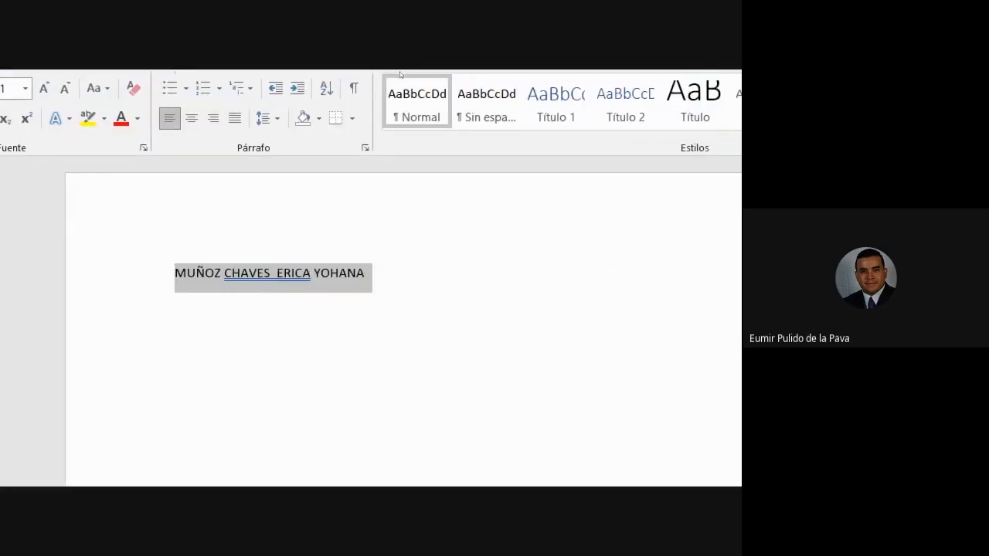
pyautogui.hotkey('shift', 'F3')
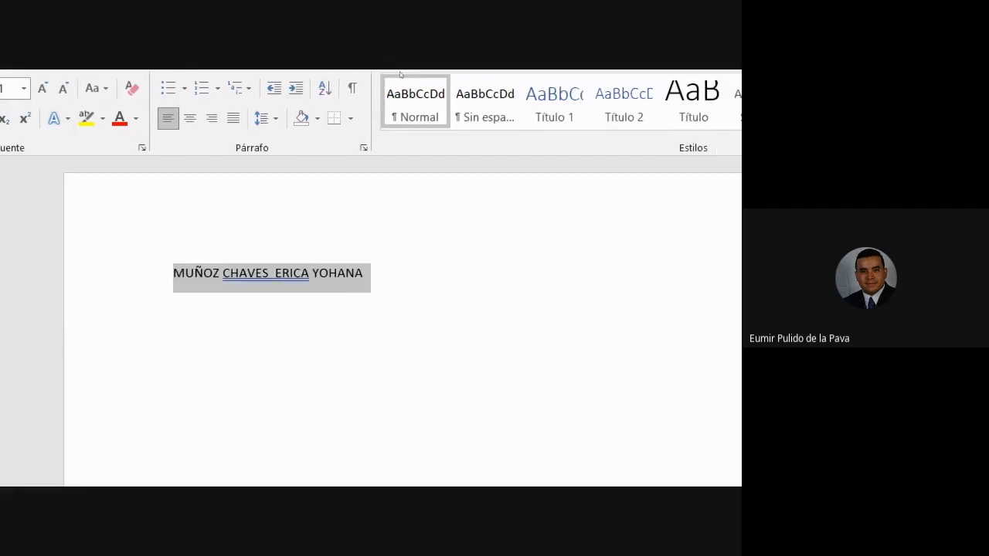
pyautogui.hotkey('shift', 'F3')
pyautogui.hotkey('shift', 'F3')
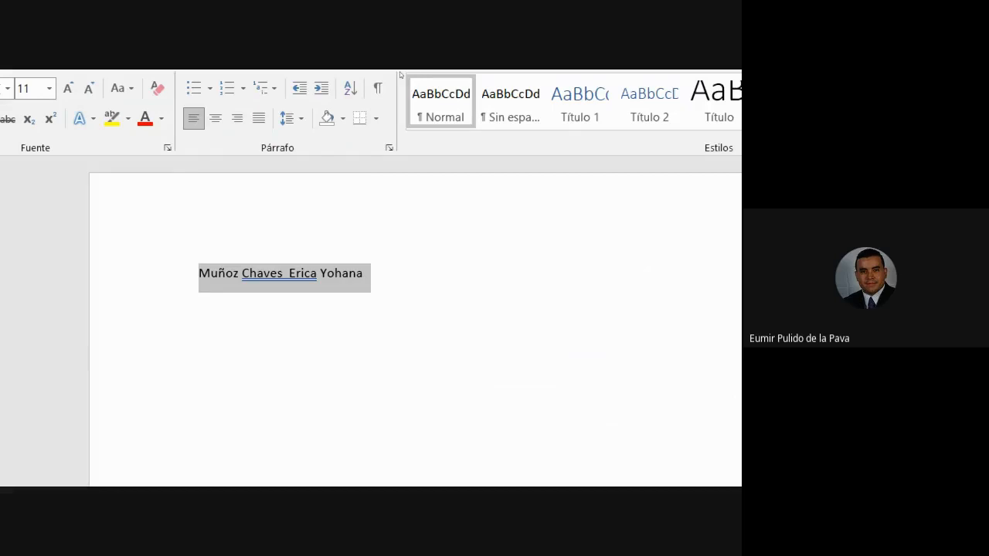
pyautogui.hotkey('shift', 'F3')
pyautogui.hotkey('shift', 'F3')
pyautogui.hotkey('shift', 'F3')
pyautogui.hotkey('shift', 'F3')
pyautogui.hotkey('shift', 'F3')
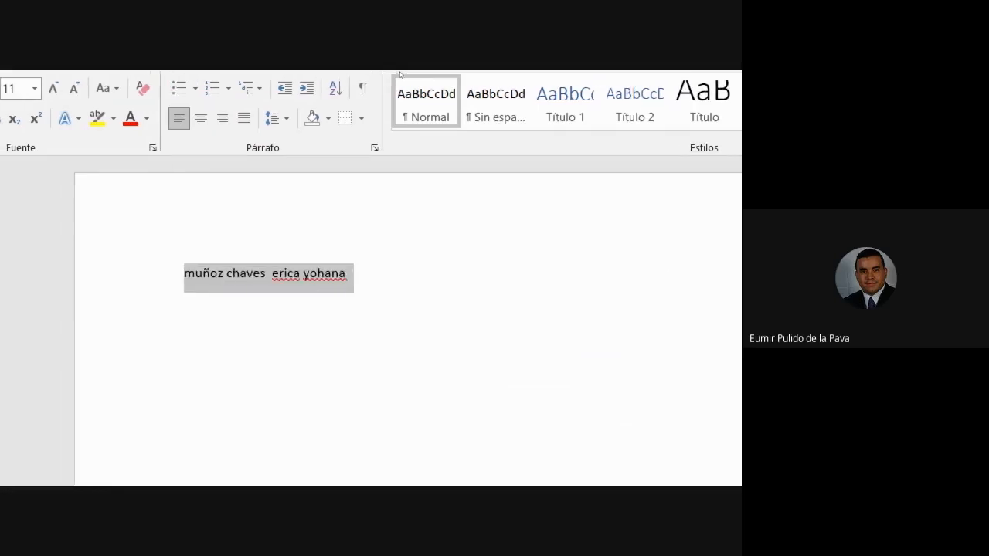
pyautogui.hotkey('shift', 'F3')
pyautogui.hotkey('shift', 'F3')
pyautogui.hotkey('shift', 'F3')
pyautogui.hotkey('shift', 'F3')
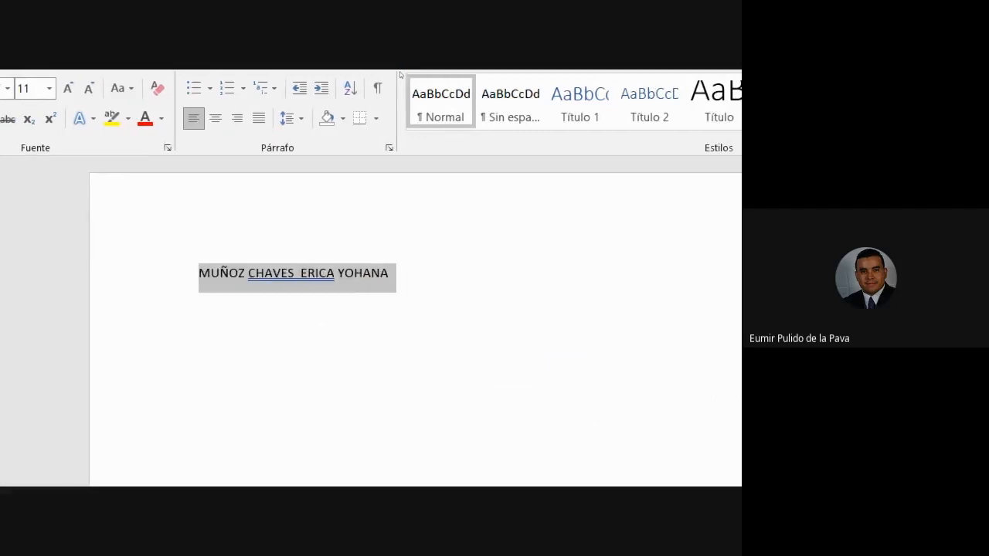
pyautogui.hotkey('shift', 'F3')
pyautogui.hotkey('shift', 'F3')
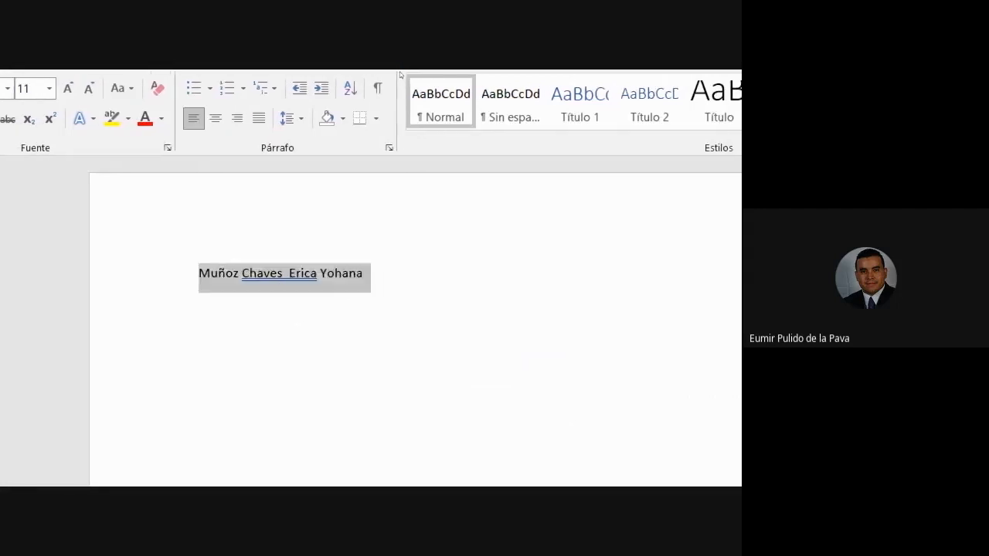
pyautogui.hotkey('shift', 'F3')
pyautogui.hotkey('shift', 'F3')
pyautogui.hotkey('shift', 'F3')
pyautogui.hotkey('shift', 'F3')
pyautogui.hotkey('shift', 'F3')
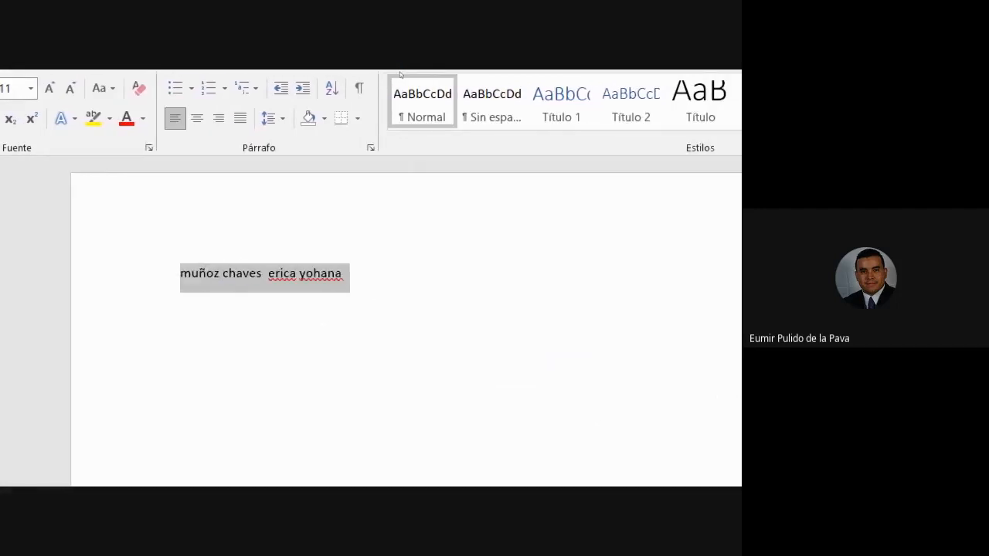
pyautogui.hotkey('shift', 'F3')
pyautogui.hotkey('shift', 'F3')
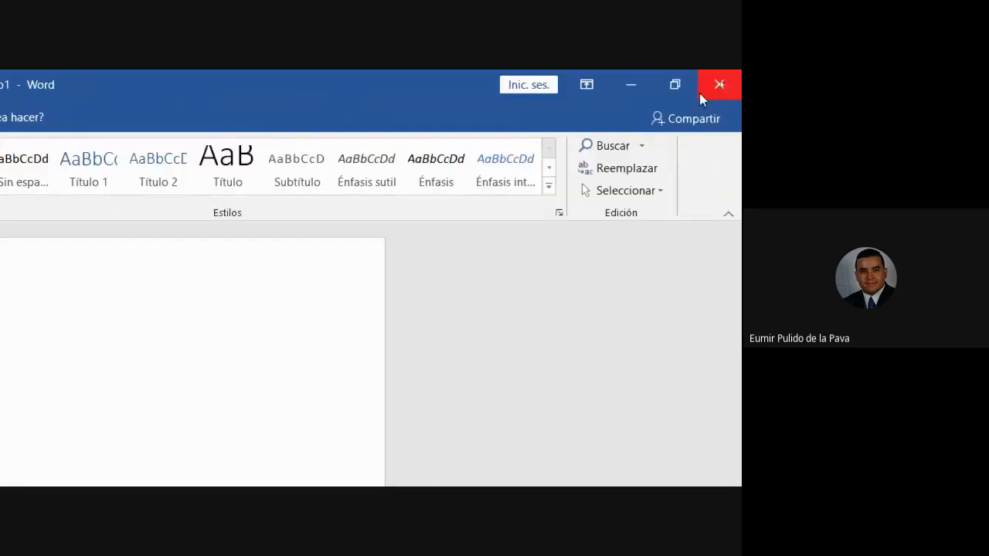
# Close the Word document and return to the Excel workbook.
pyautogui.click(721, 86)
pyautogui.click(106, 404)
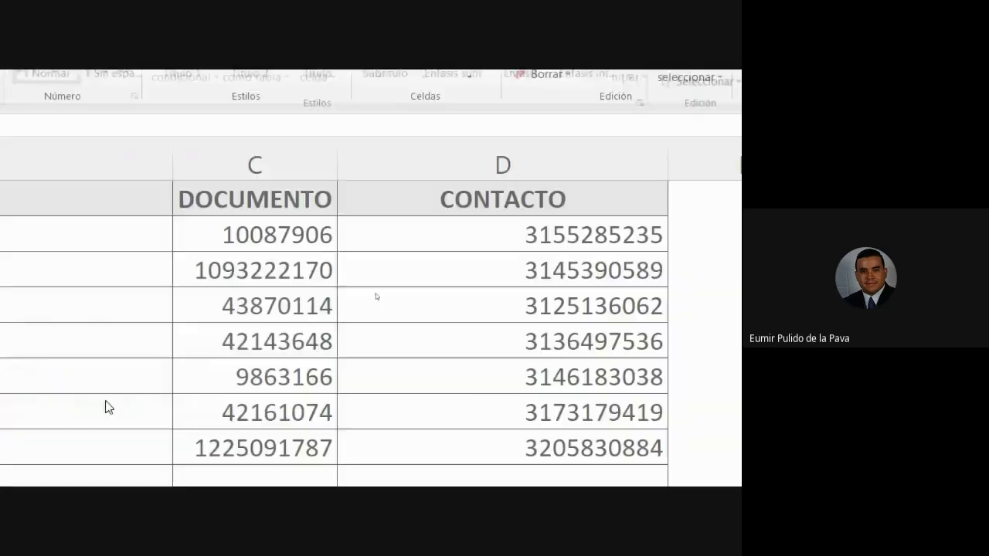
# Leave cell B4's editing and review the MAYUSC, MINUSC, NOMPROPIO and ESPACIOS headings in F1:I1.
pyautogui.click(478, 370)
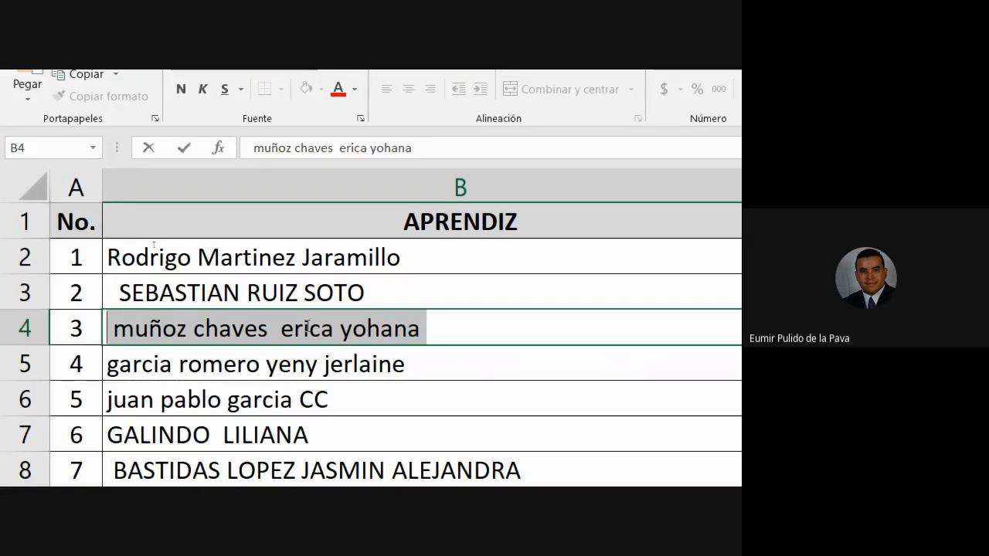
pyautogui.click(340, 365)
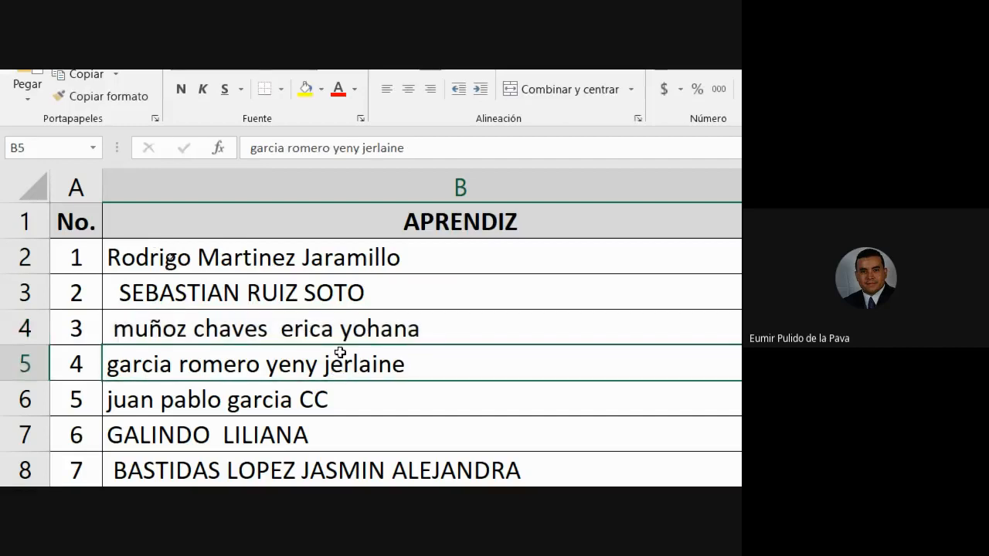
pyautogui.click(313, 327)
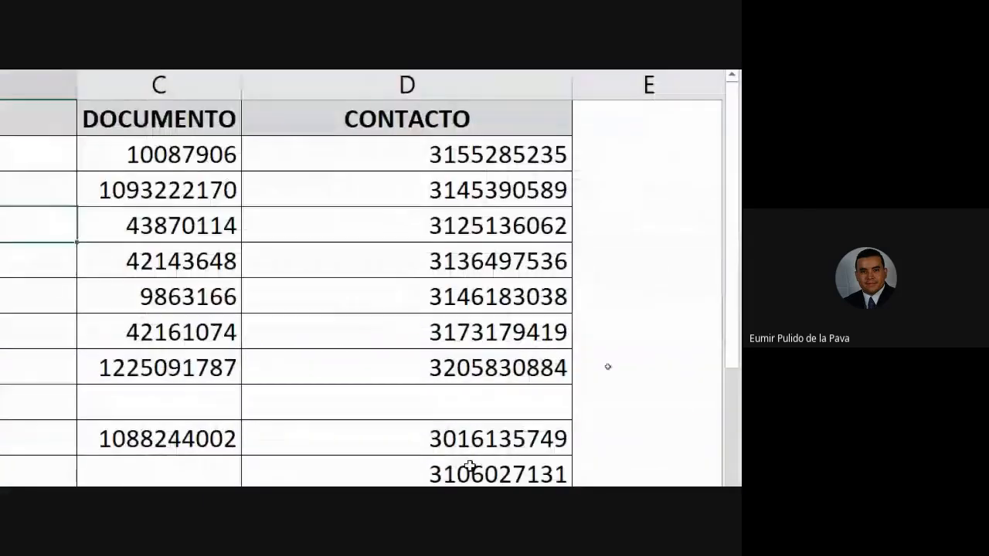
pyautogui.click(640, 159)
pyautogui.press('Right')
pyautogui.press('Right')
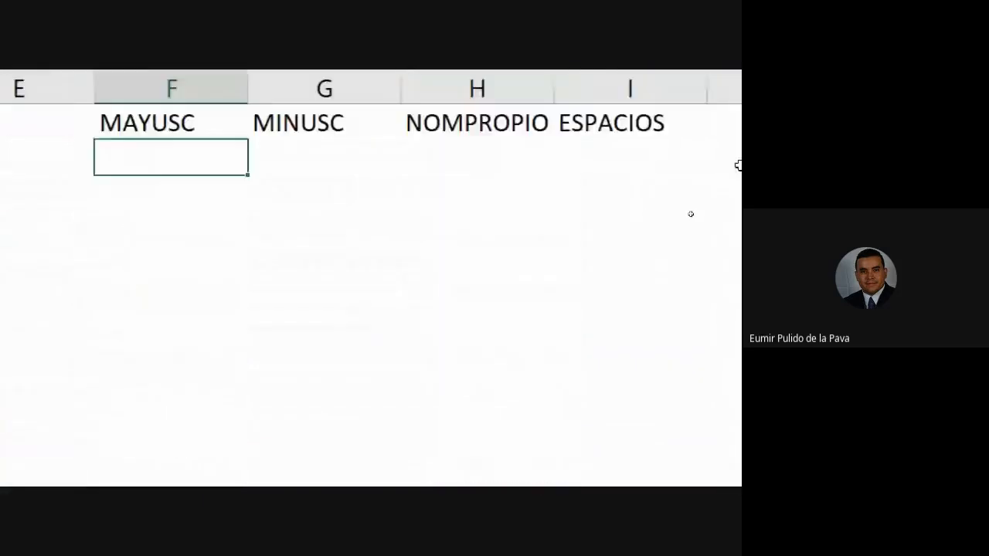
pyautogui.press('Up')
pyautogui.press('Left')
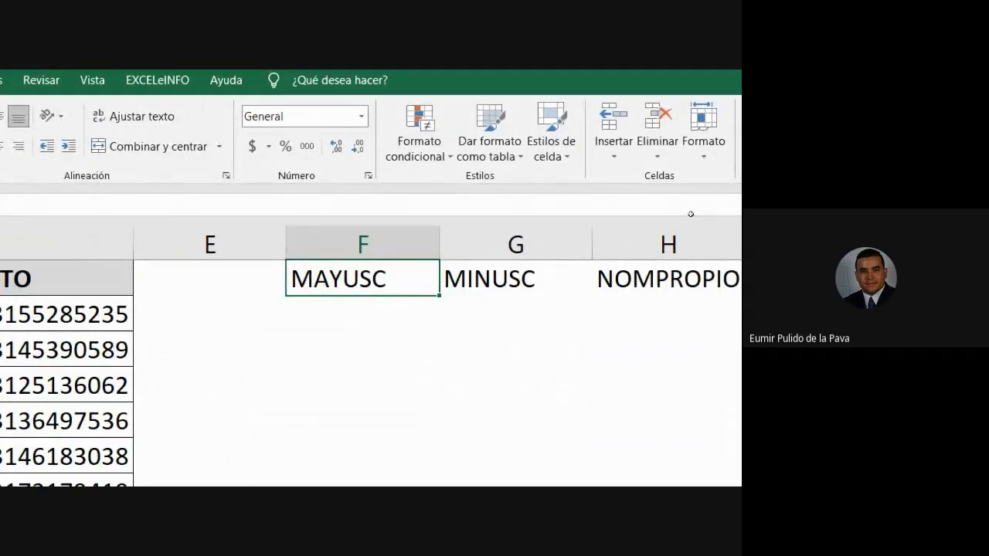
pyautogui.press('Right')
pyautogui.press('Down')
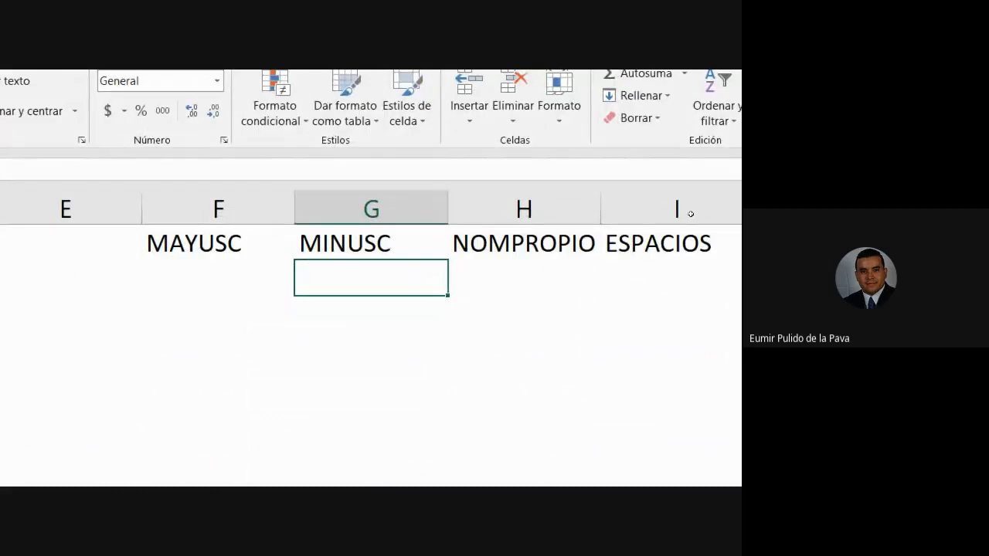
pyautogui.press('Right')
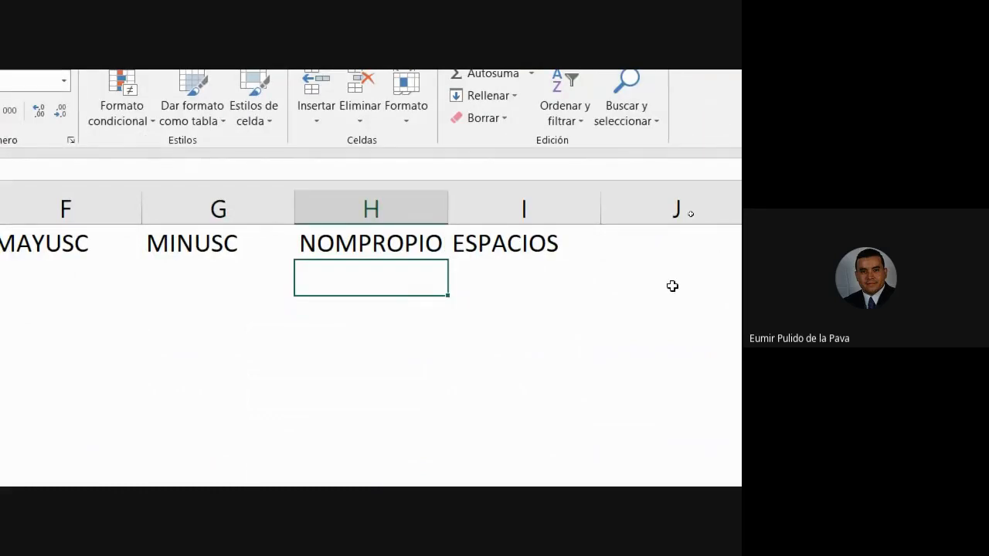
pyautogui.press('Right')
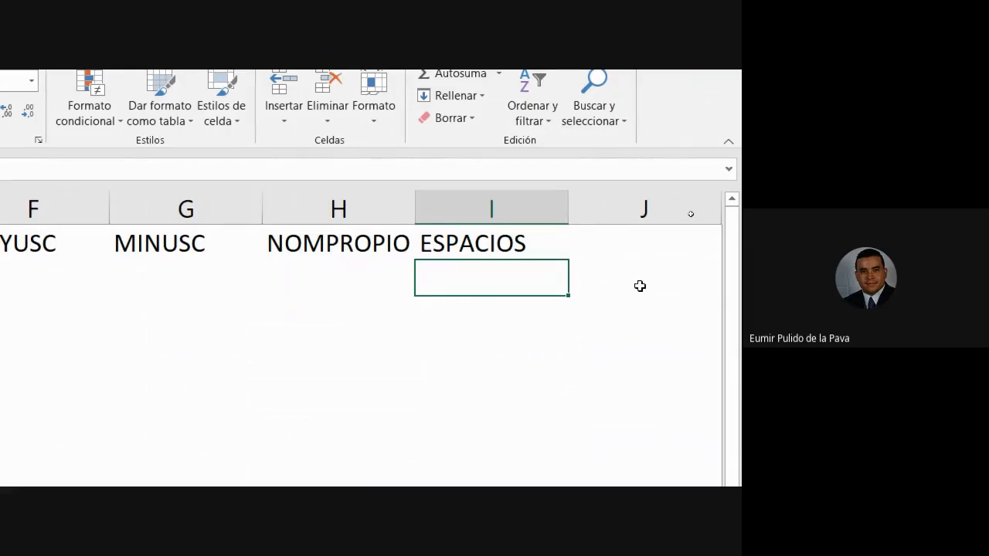
pyautogui.click(465, 120)
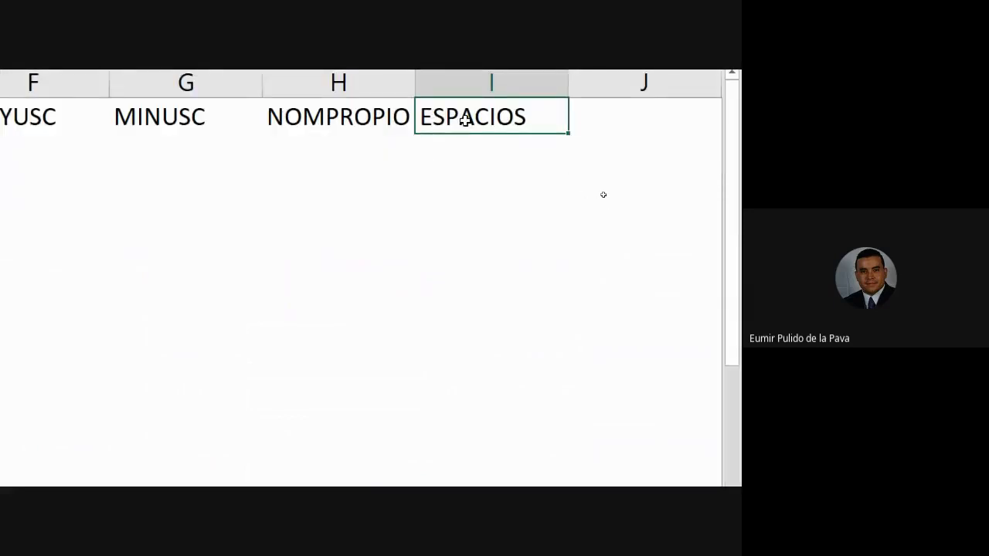
# Return the screen magnification to 100% and select cell F2 under the MAYUSC heading.
pyautogui.click(29, 141)
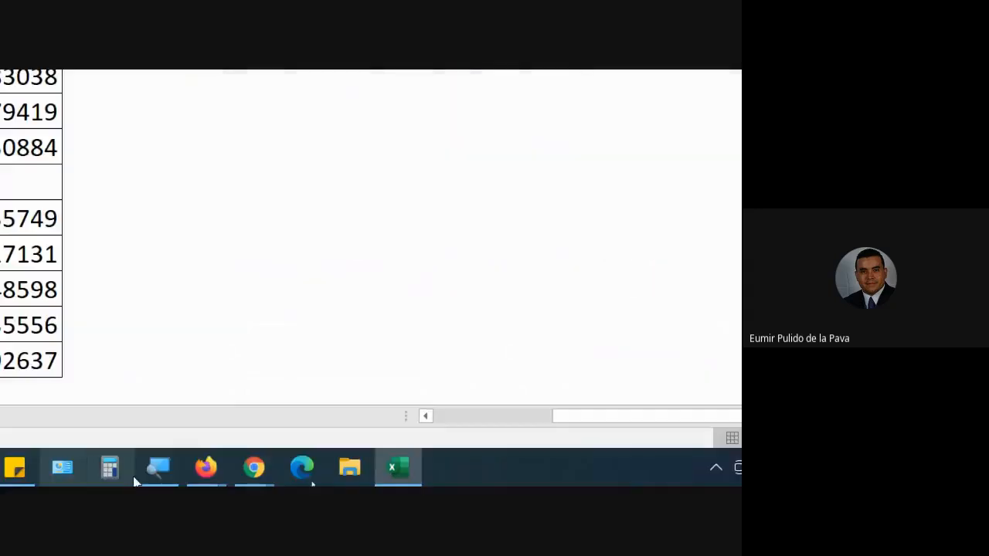
pyautogui.click(158, 468)
pyautogui.click(94, 391)
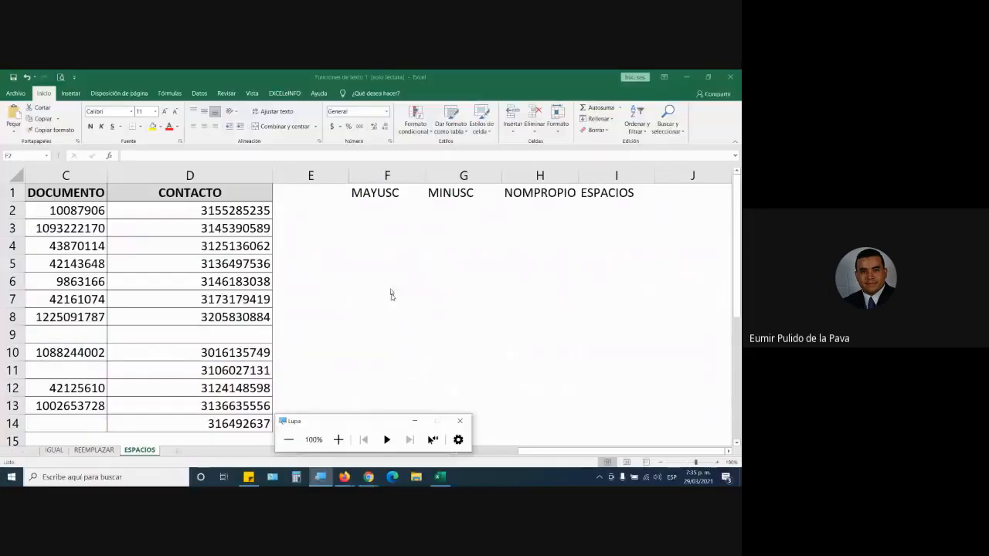
pyautogui.click(378, 209)
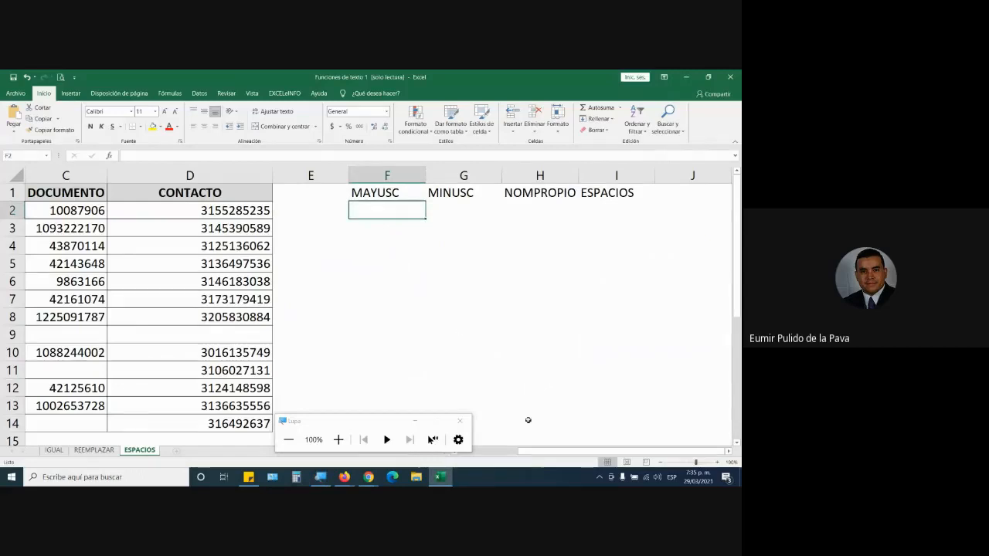
pyautogui.moveTo(527, 449); pyautogui.dragTo(507, 444)
pyautogui.write('=')
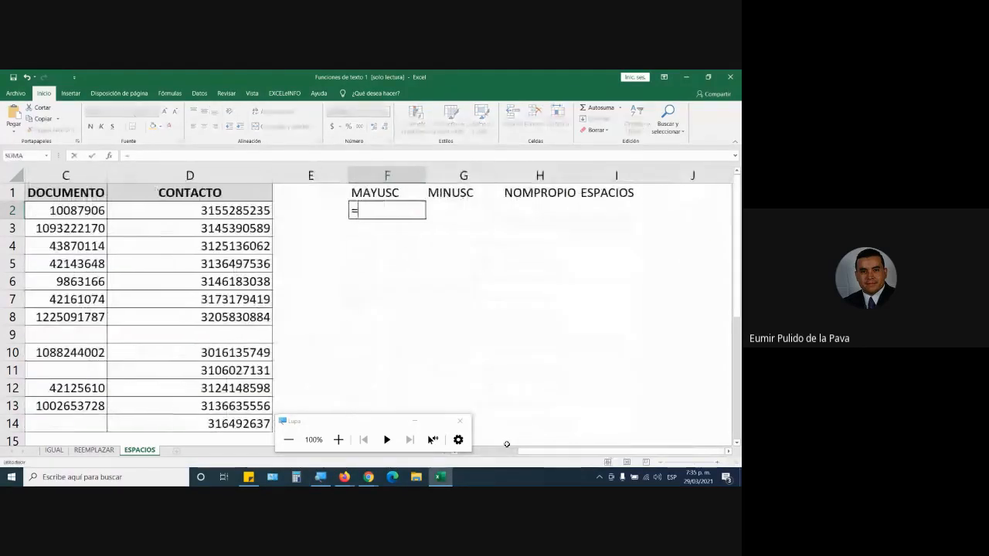
pyautogui.write('MAY')
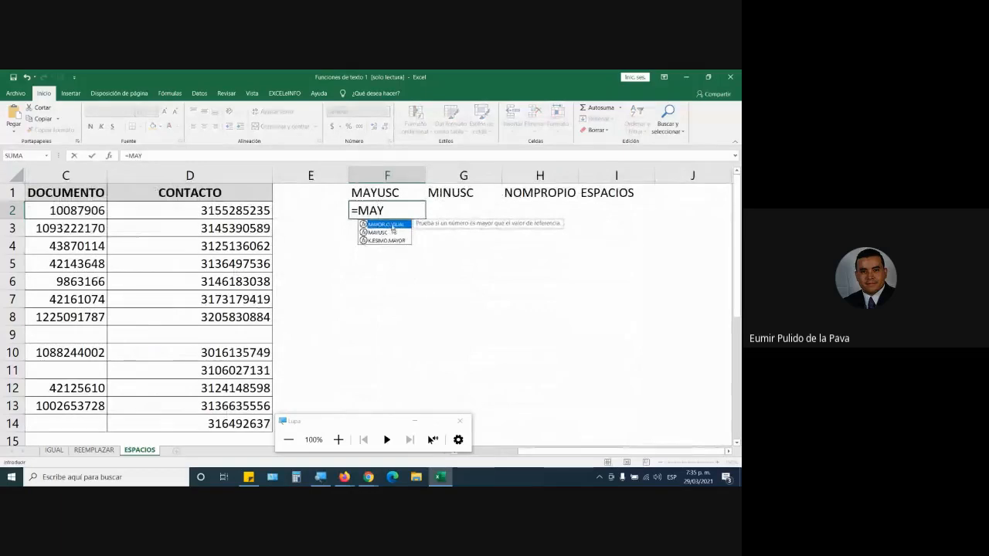
pyautogui.click(393, 231)
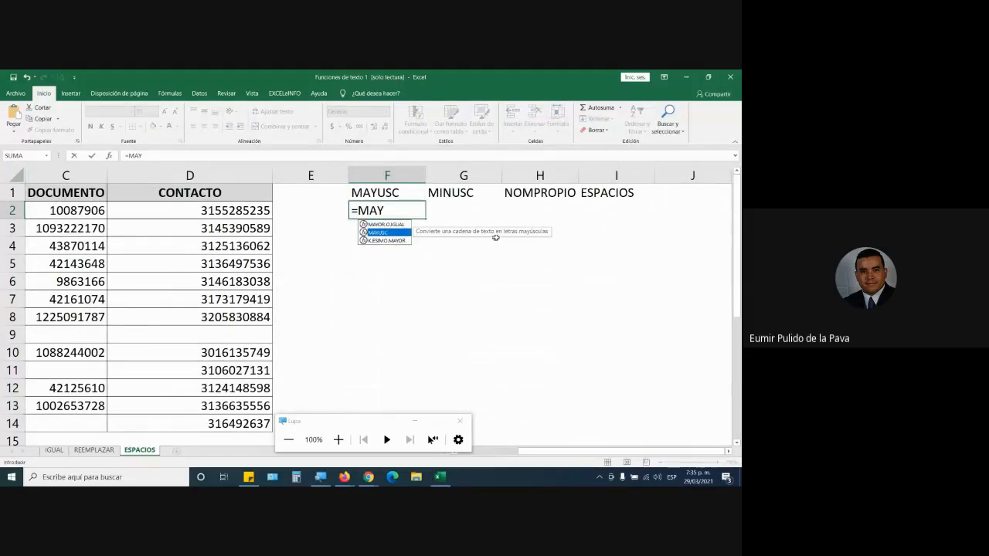
pyautogui.press('Tab')
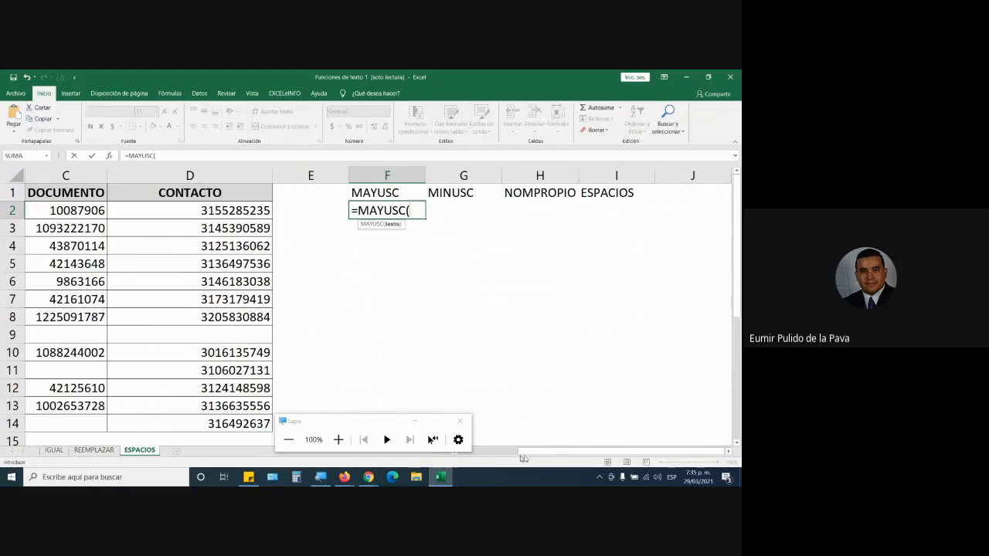
pyautogui.moveTo(530, 452); pyautogui.dragTo(498, 451)
pyautogui.click(221, 216)
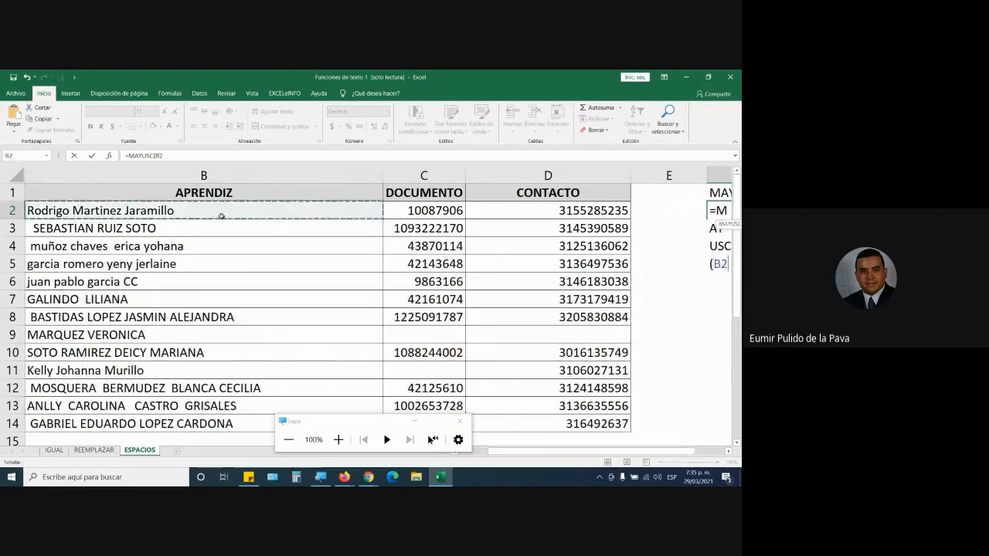
pyautogui.moveTo(624, 452); pyautogui.dragTo(656, 454)
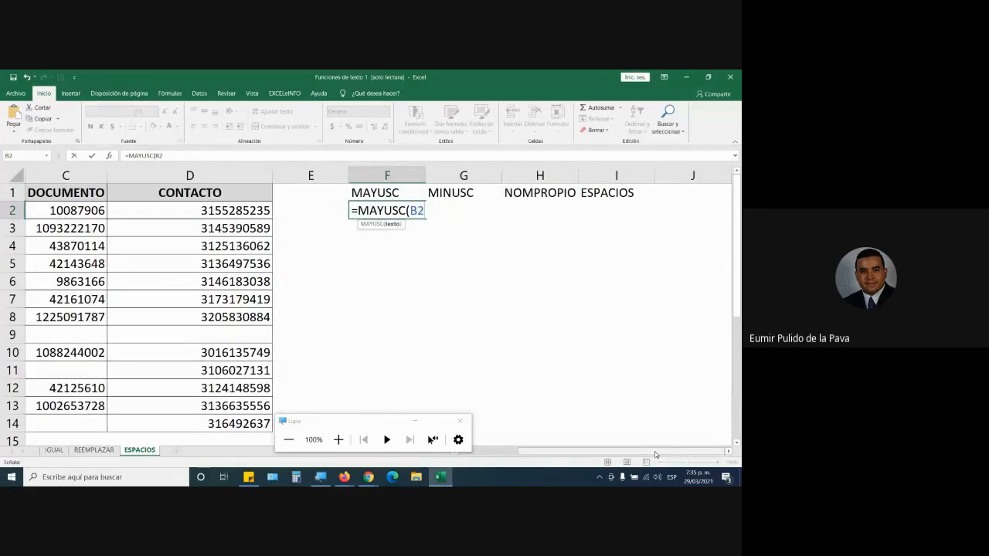
pyautogui.press('Escape')
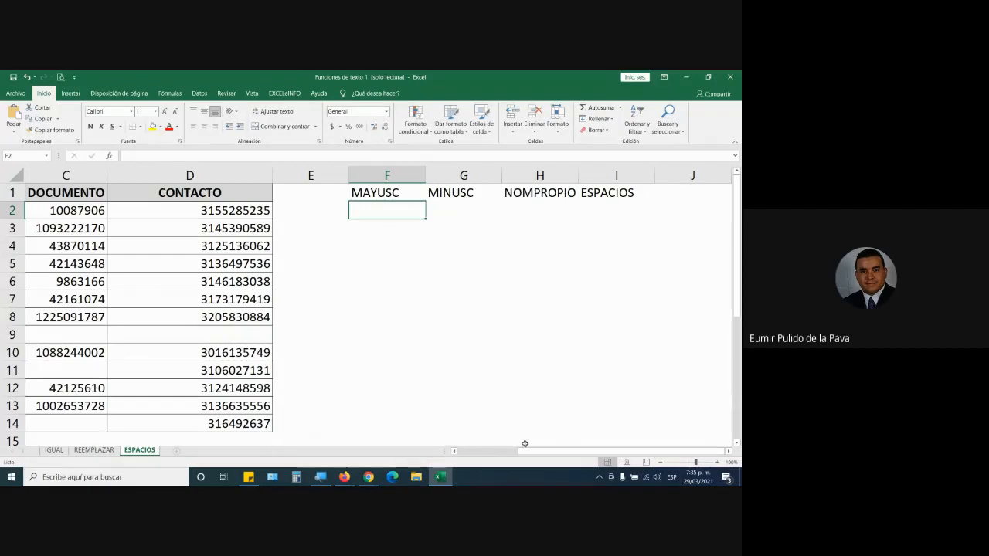
# Try to insert the MAYUSC function directly in front of the name inside cell B2, and undo that change.
pyautogui.hscroll(-3, 392, 301)
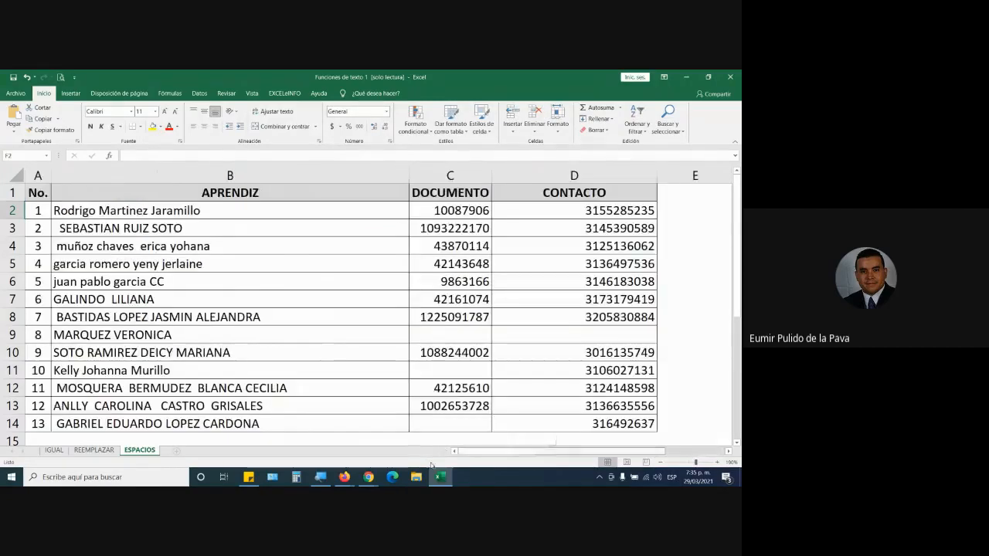
pyautogui.click(216, 210)
pyautogui.doubleClick(54, 210)
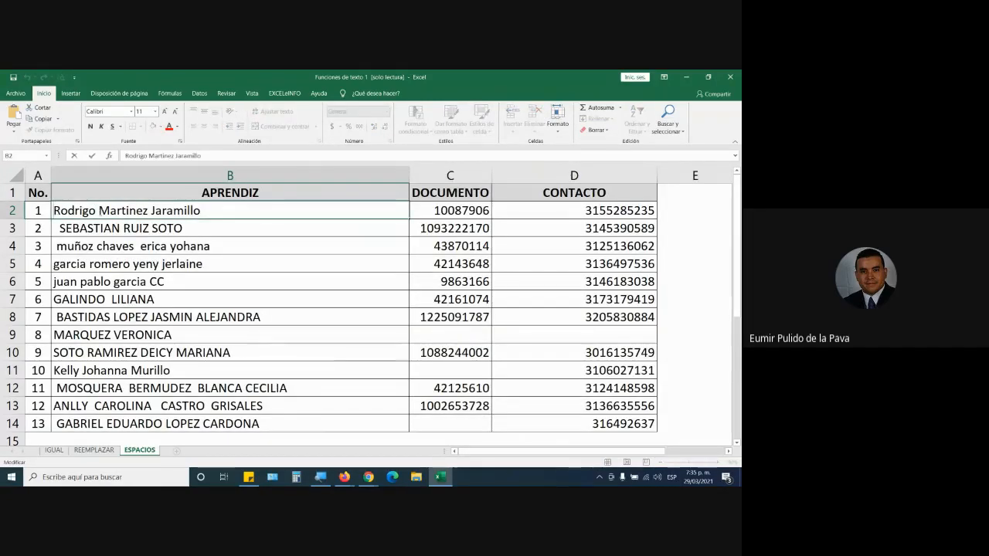
pyautogui.write('=MAYUSC')
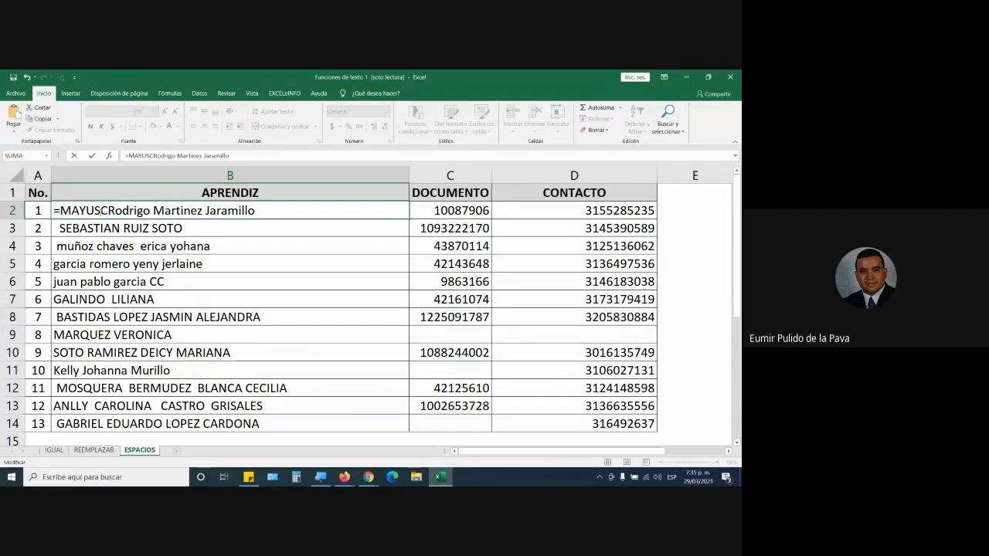
pyautogui.press('Tab')
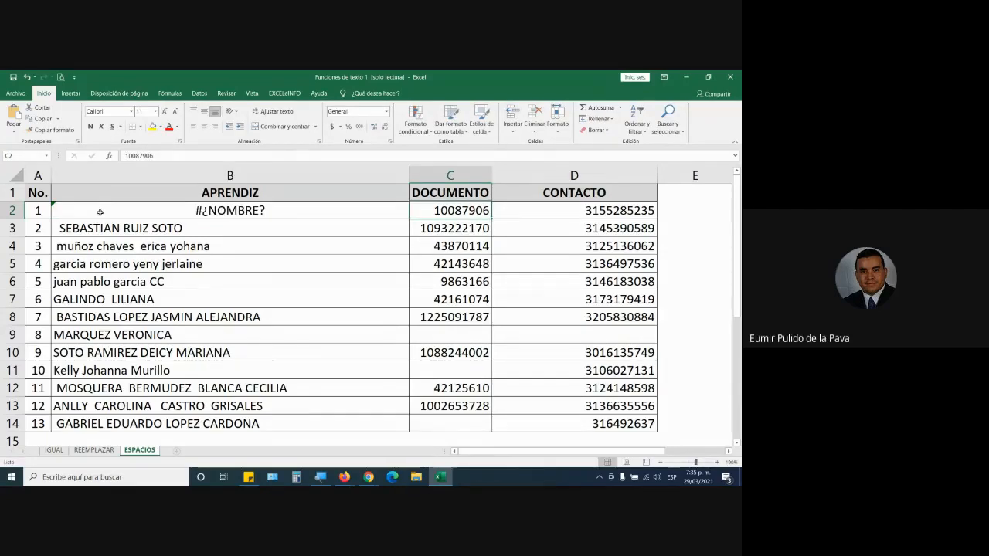
pyautogui.click(283, 217)
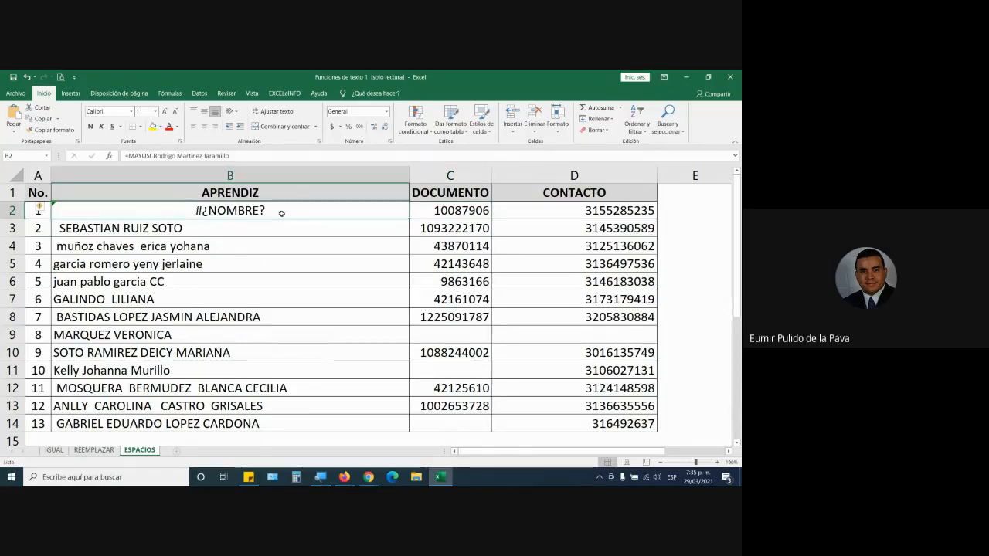
pyautogui.hotkey('ctrl', 'z')
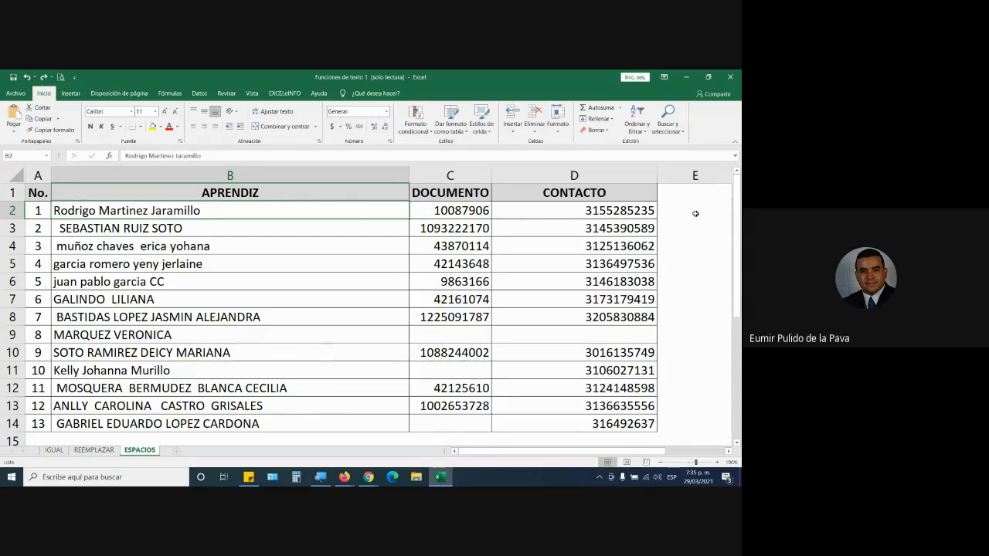
# Enter the formula =MAYUSC(B2) in cell F2 to convert the first apprentice's name to uppercase.
pyautogui.click(695, 214)
pyautogui.press('Right')
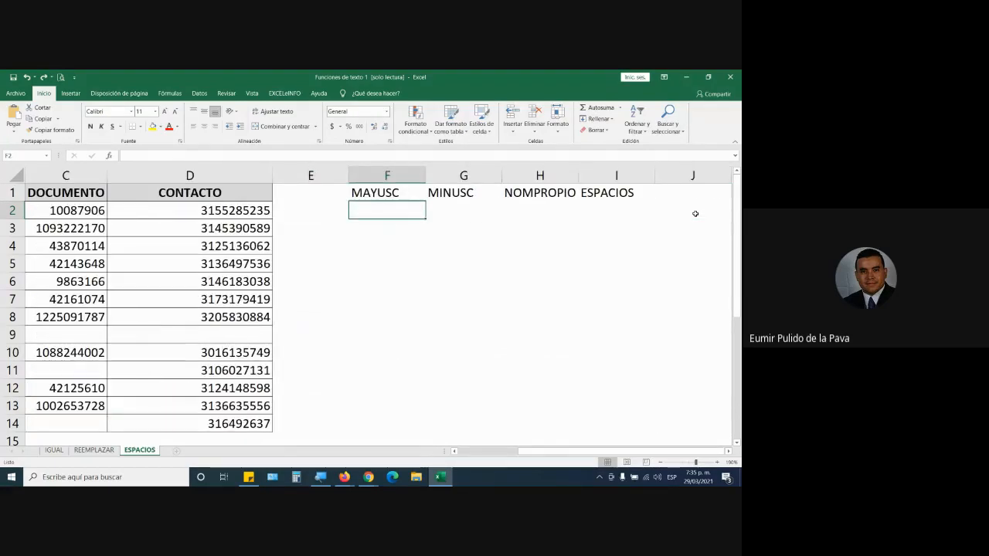
pyautogui.write('=')
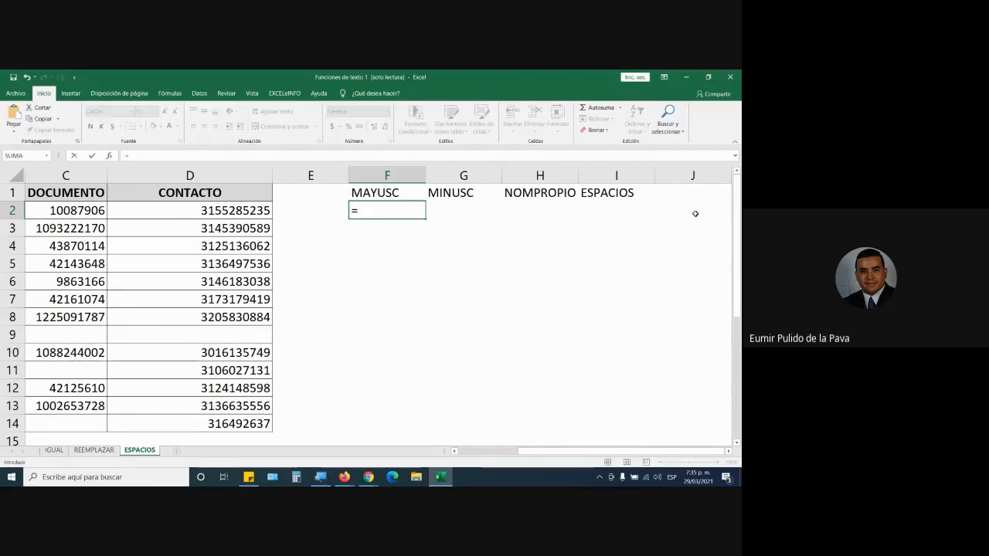
pyautogui.write('MA')
pyautogui.press('Down')
pyautogui.press('Down')
pyautogui.press('Down')
pyautogui.press('Down')
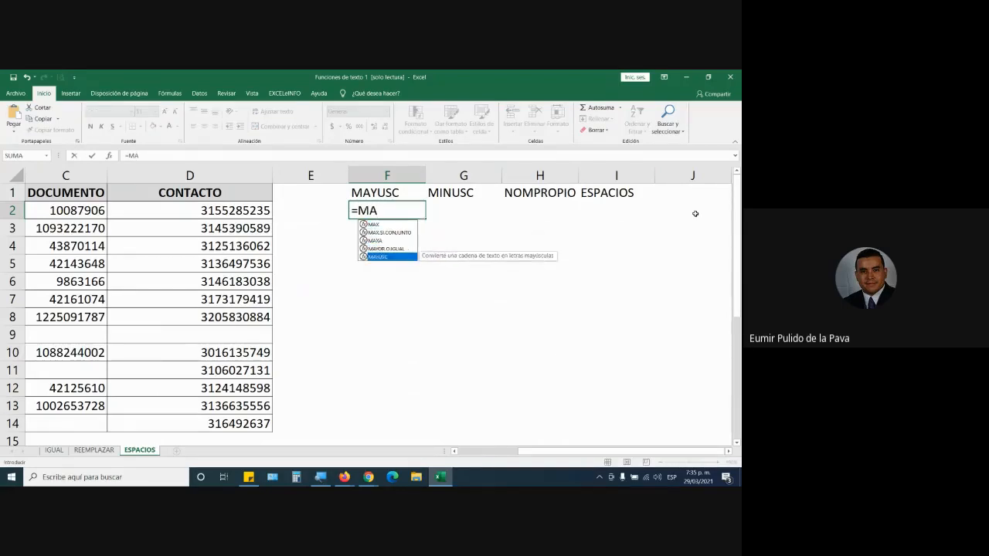
pyautogui.press('Tab')
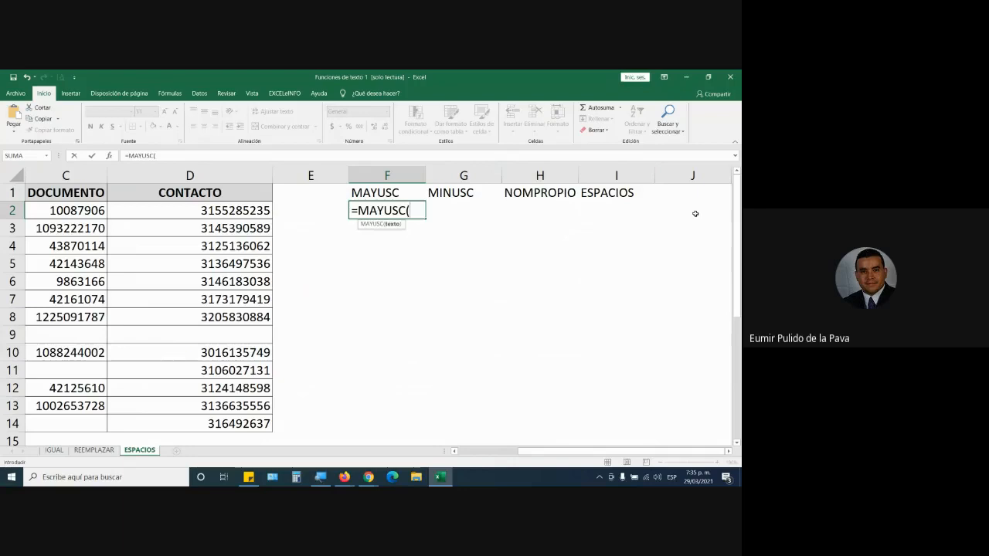
pyautogui.click(455, 452)
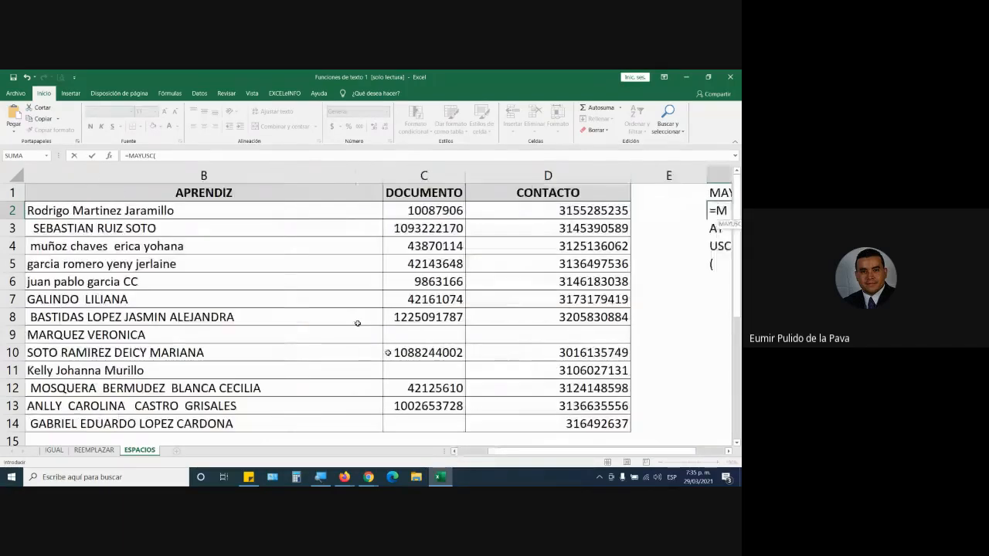
pyautogui.click(156, 210)
pyautogui.moveTo(590, 451); pyautogui.dragTo(620, 456)
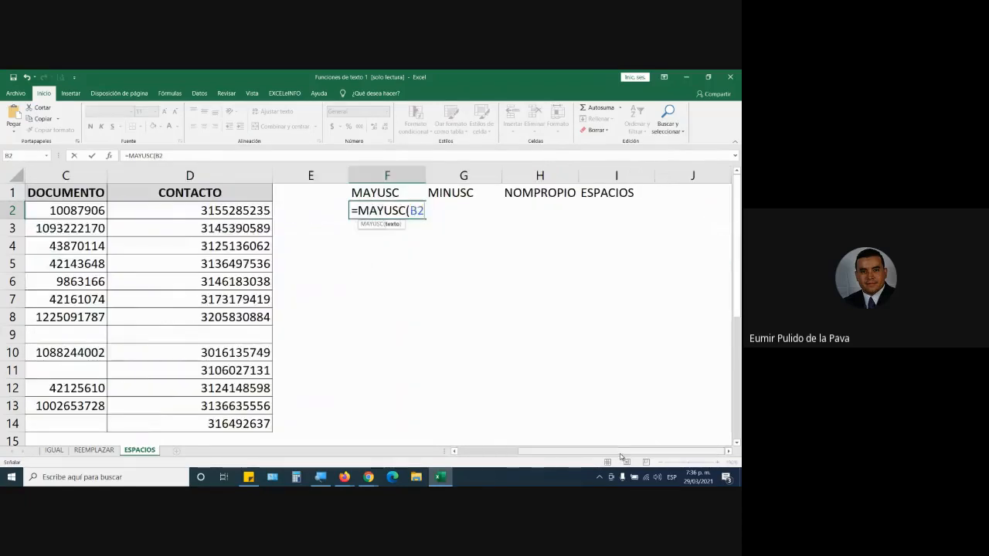
pyautogui.write(')')
pyautogui.press('Return')
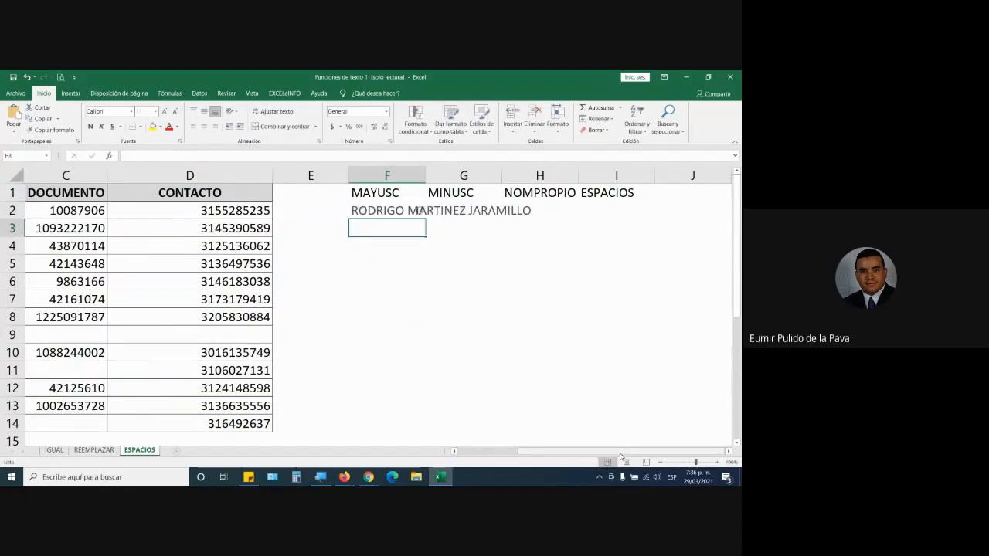
# Fill the MAYUSC formula from F2 down to F14 and autofit column F to the names.
pyautogui.doubleClick(425, 176)
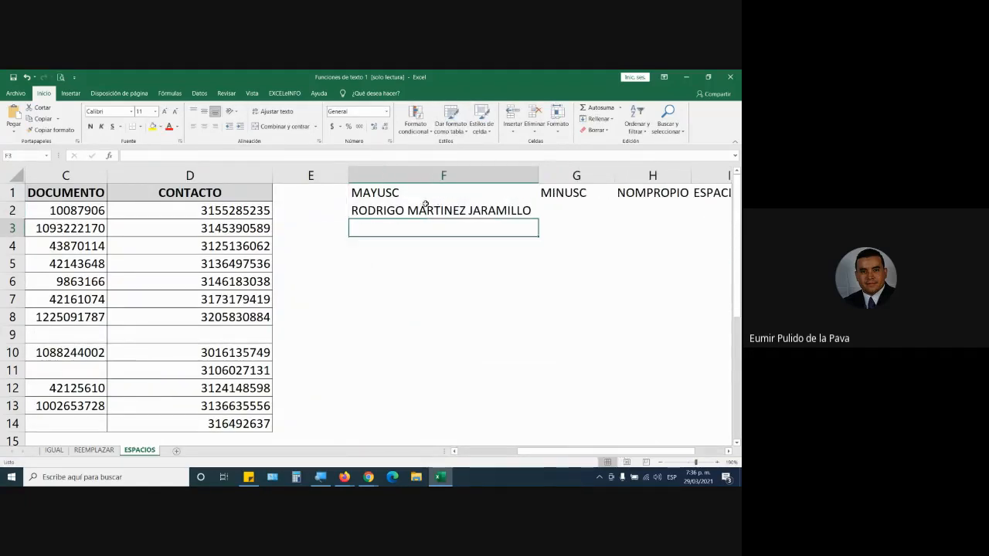
pyautogui.click(424, 208)
pyautogui.moveTo(538, 219); pyautogui.dragTo(515, 429)
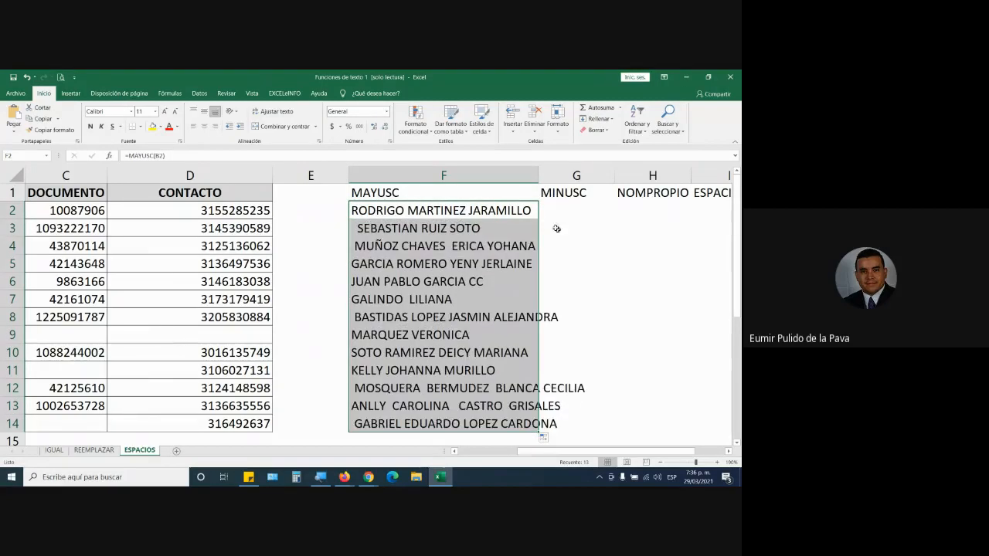
pyautogui.doubleClick(538, 176)
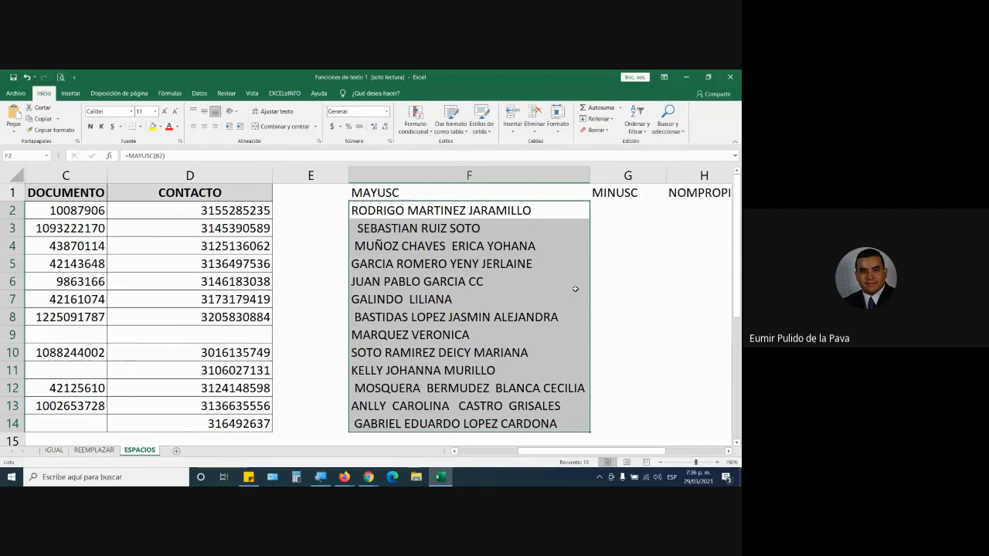
# Enter the formula =MINUSC(B2) in cell G2 to convert the first apprentice's name to lowercase.
pyautogui.click(620, 211)
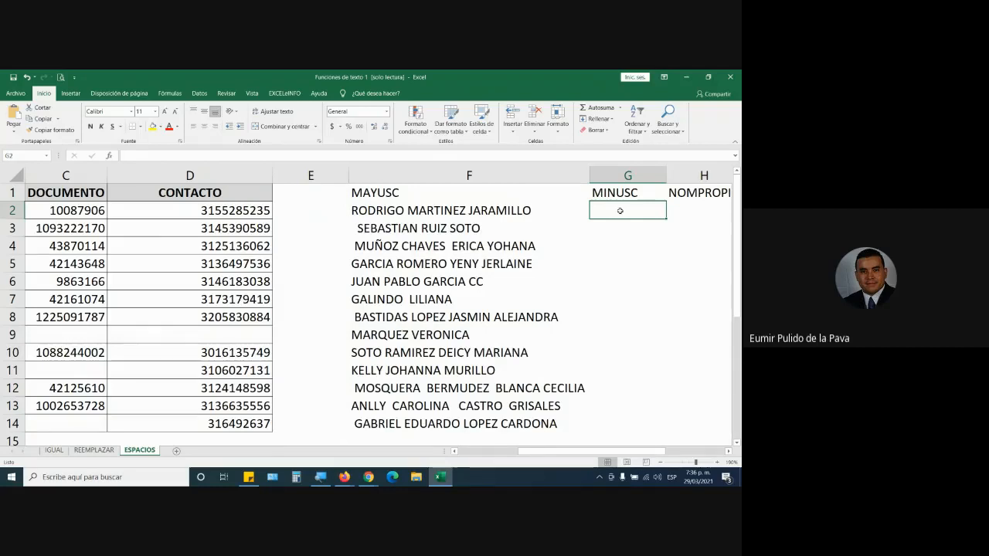
pyautogui.write('=')
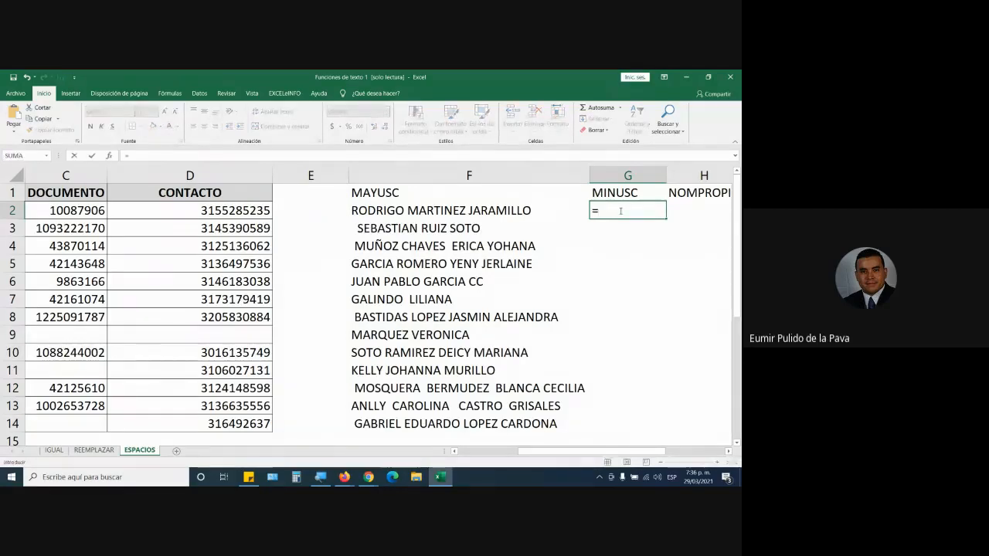
pyautogui.write('MINUSC(')
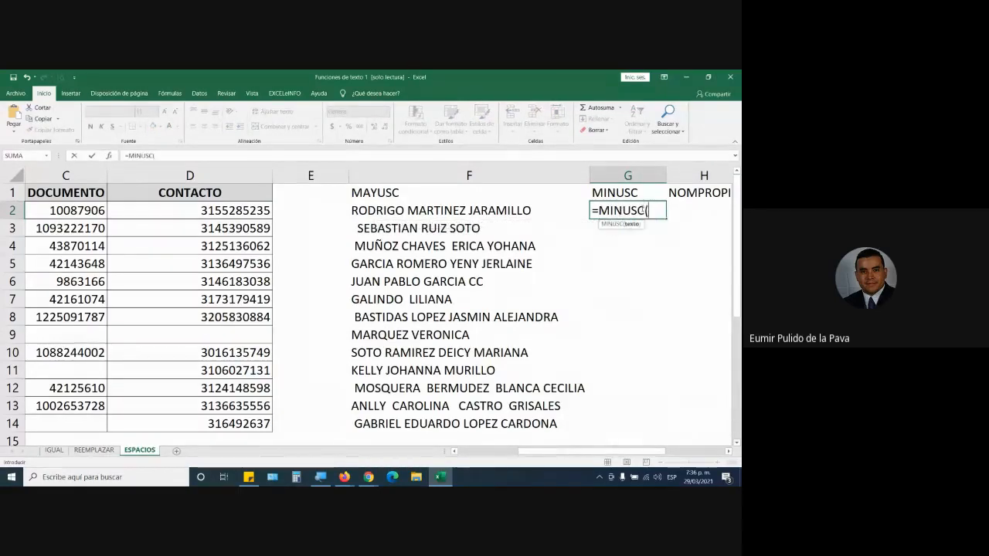
pyautogui.moveTo(585, 451); pyautogui.dragTo(665, 449)
pyautogui.click(171, 212)
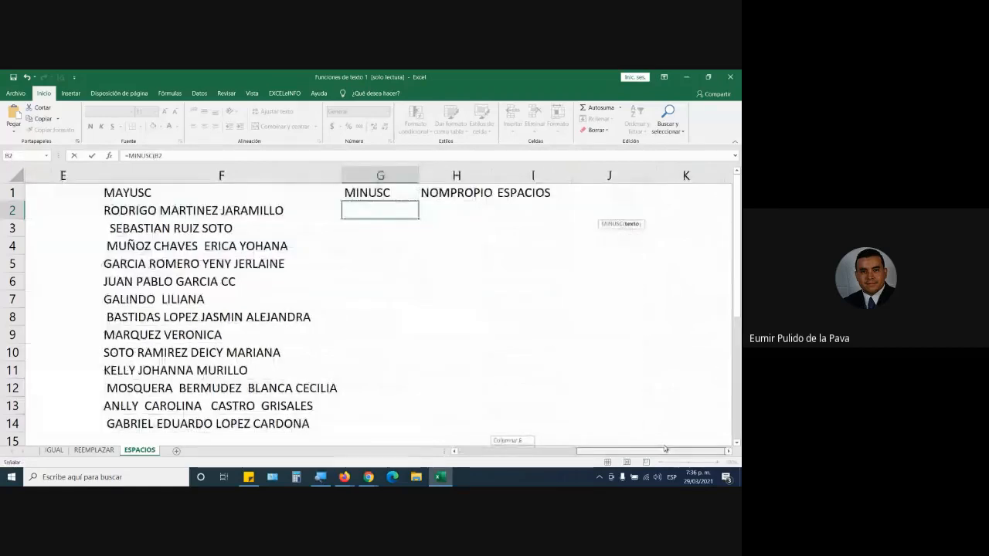
pyautogui.write(')')
pyautogui.press('Return')
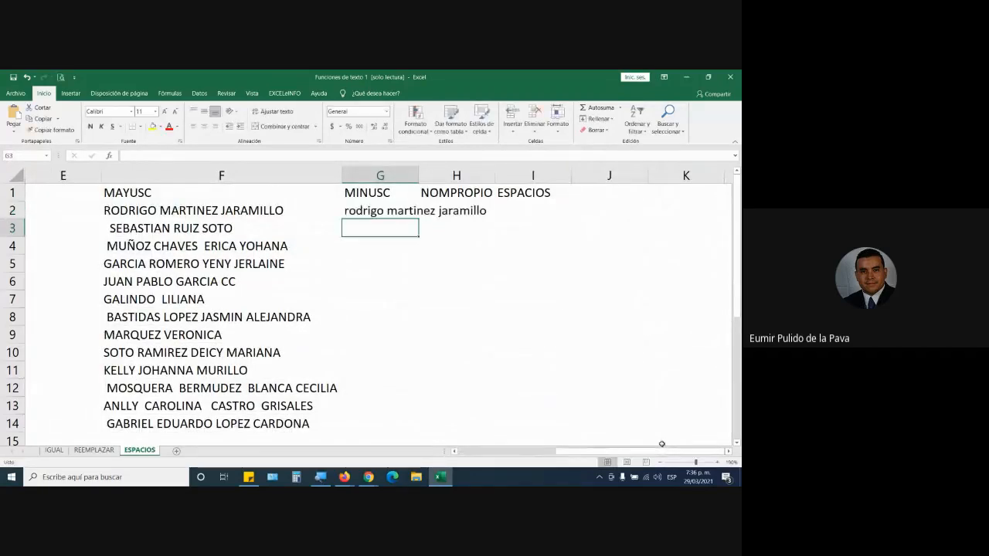
# Fill the MINUSC formula from G2 down to G14 and autofit column G to the names.
pyautogui.press('Up')
pyautogui.moveTo(418, 222); pyautogui.dragTo(416, 267)
pyautogui.click(404, 210)
pyautogui.moveTo(419, 220); pyautogui.dragTo(405, 432)
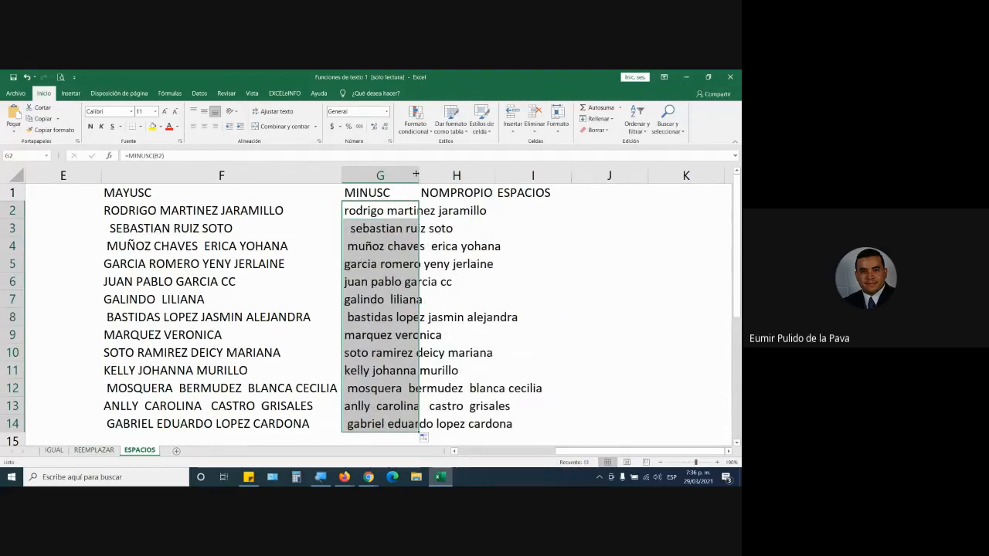
pyautogui.doubleClick(418, 176)
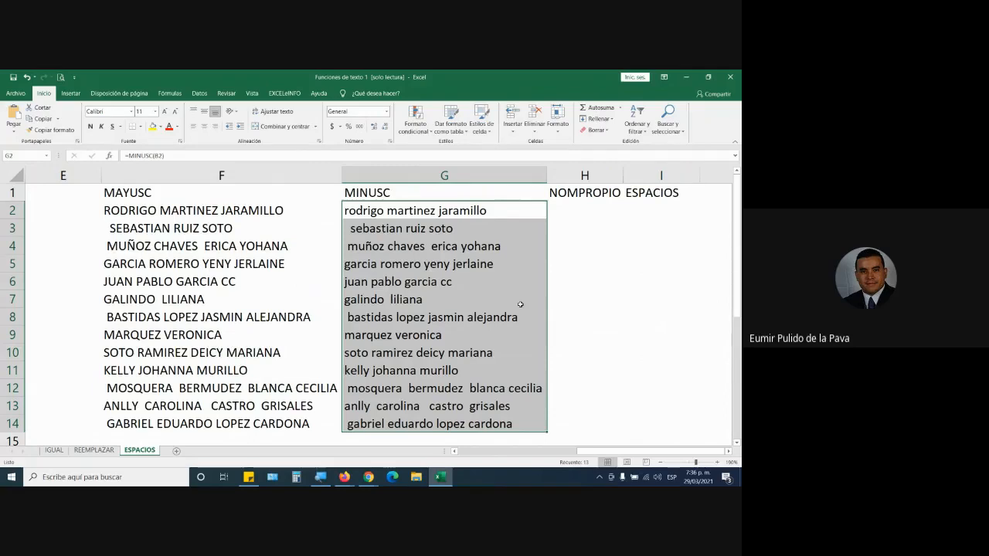
# Enter the formula =NOMPROPIO(B2) in cell H2 to capitalize each word of the first apprentice's name.
pyautogui.click(577, 213)
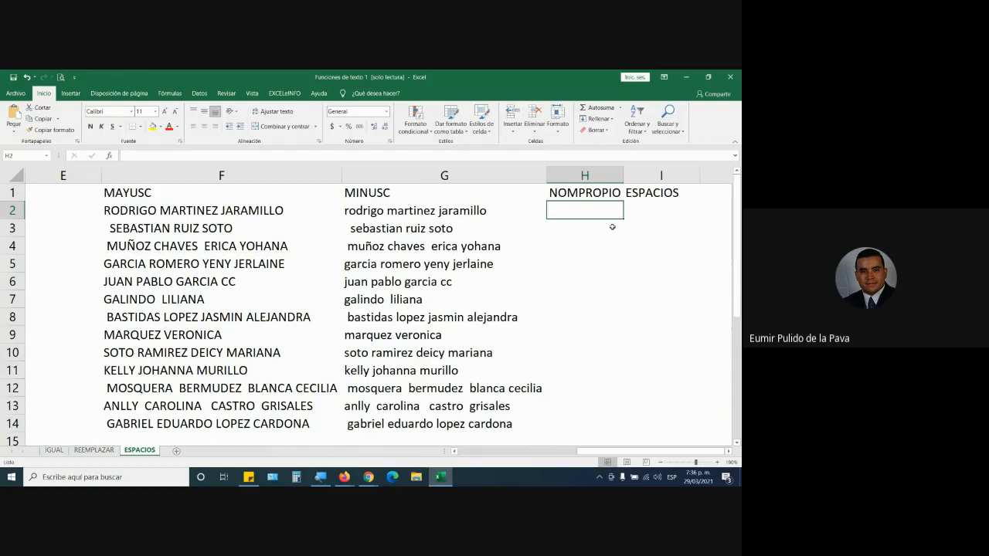
pyautogui.write('=OM')
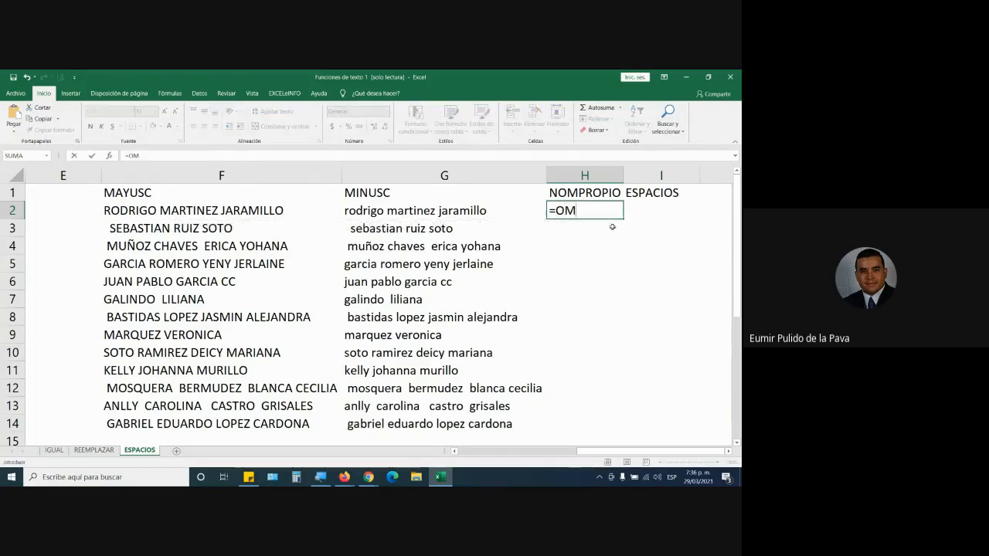
pyautogui.press('BackSpace')
pyautogui.press('BackSpace')
pyautogui.write('NOM')
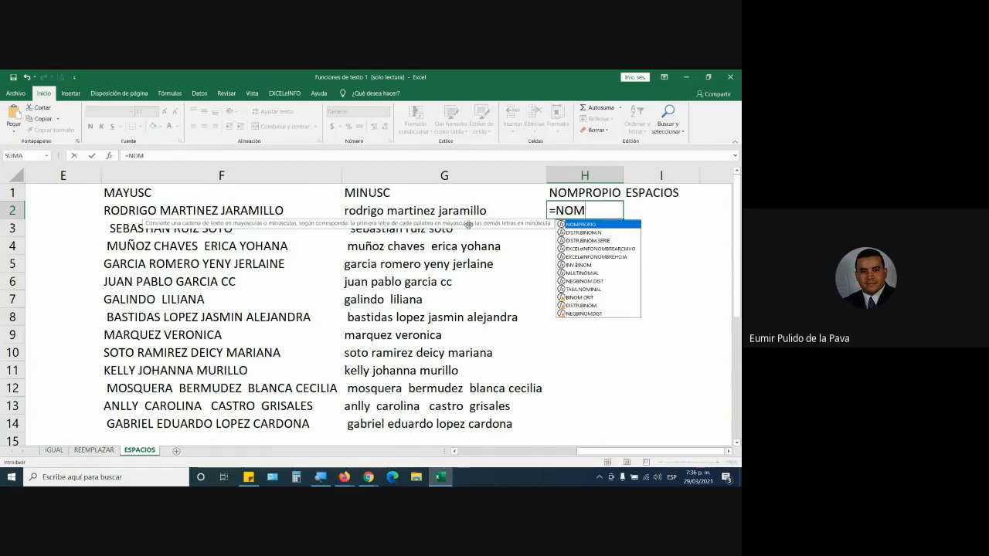
pyautogui.press('Tab')
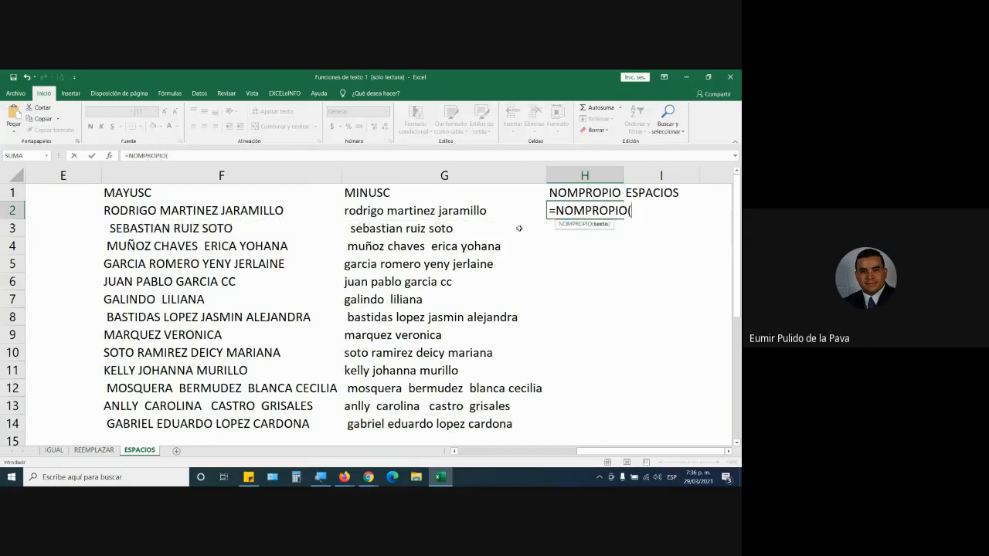
pyautogui.moveTo(598, 452)
pyautogui.mouseDown()
pyautogui.moveTo(464, 448)
pyautogui.moveTo(611, 452)
pyautogui.mouseUp()
pyautogui.click(172, 210)
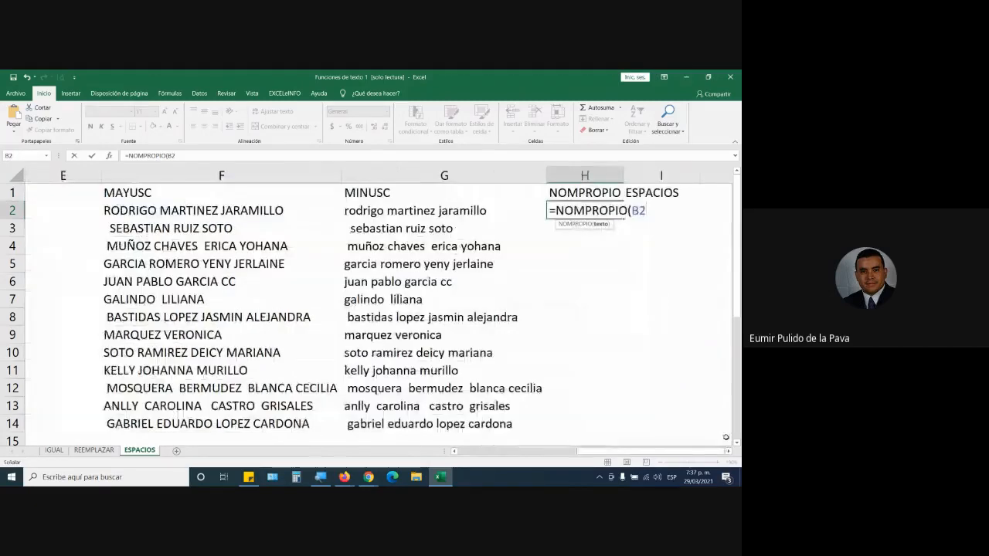
pyautogui.write(')')
pyautogui.press('Return')
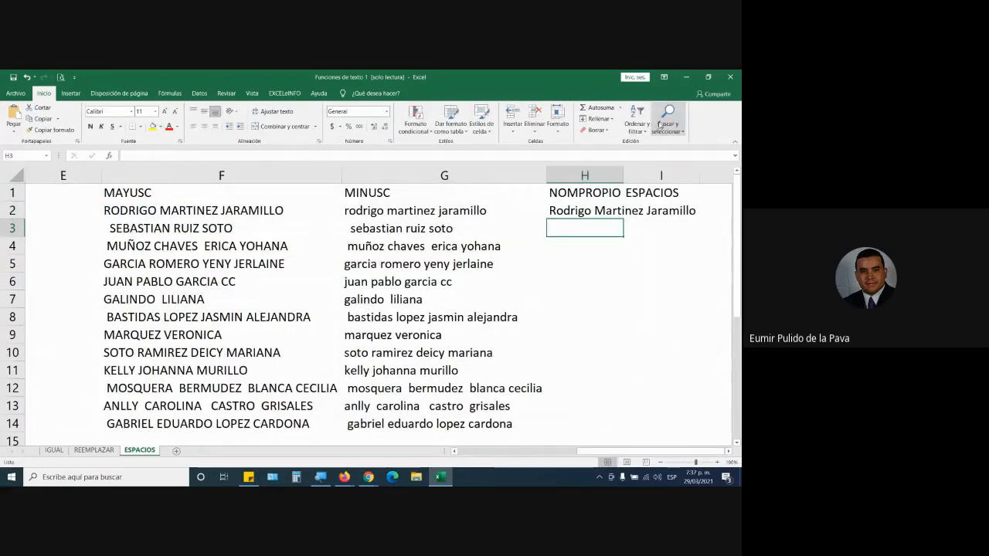
# Fill the NOMPROPIO formula from H2 down to H14 and autofit column H to the names.
pyautogui.doubleClick(626, 176)
pyautogui.click(627, 206)
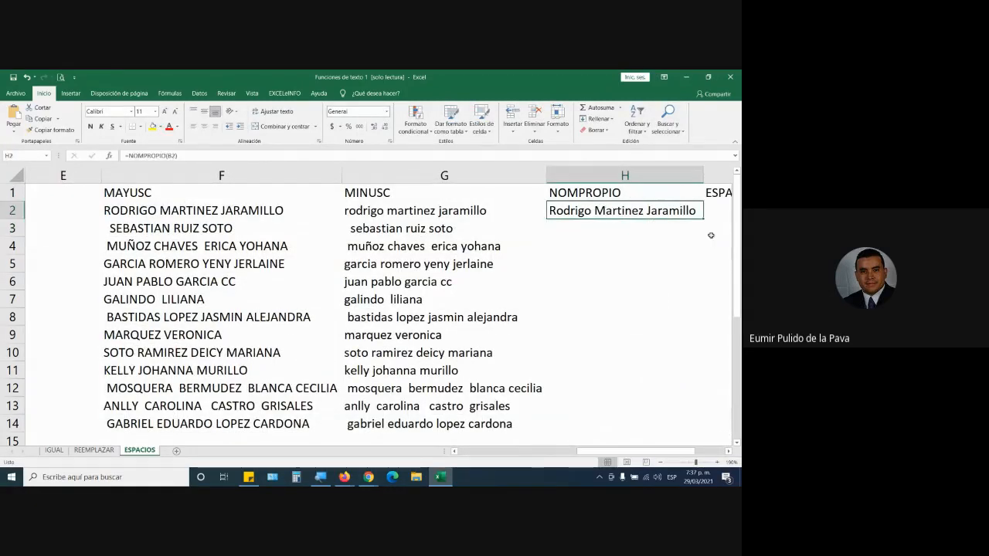
pyautogui.moveTo(703, 220); pyautogui.dragTo(680, 360)
pyautogui.scroll(2, 680, 333)
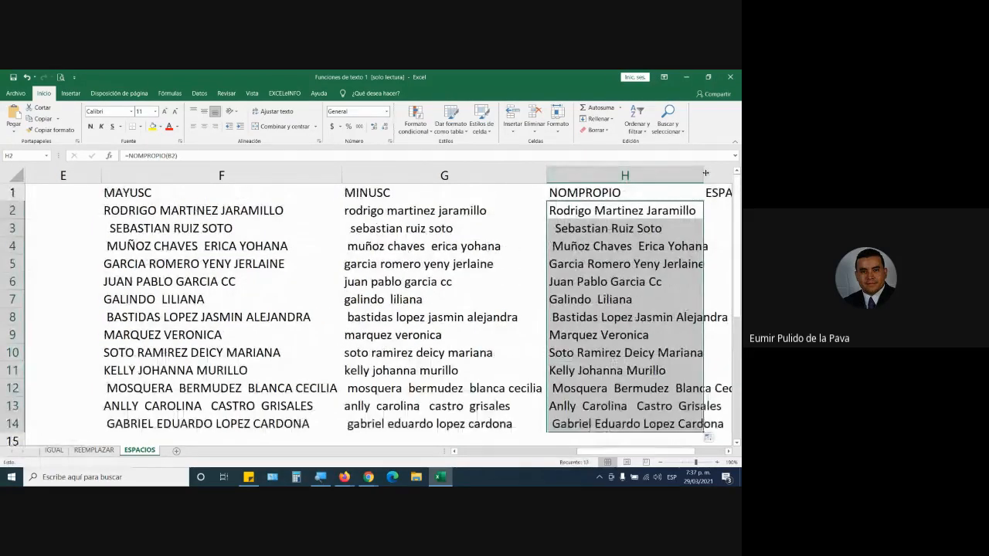
pyautogui.doubleClick(704, 173)
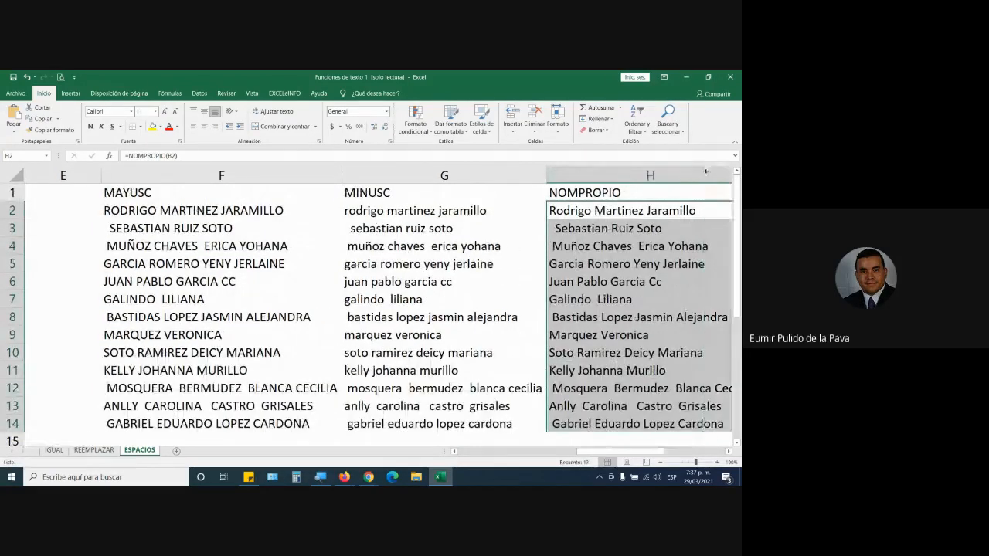
# Apply a yellow fill to the four function headings in F1:I1, from MAYUSC to ESPACIOS.
pyautogui.click(729, 454)
pyautogui.click(729, 453)
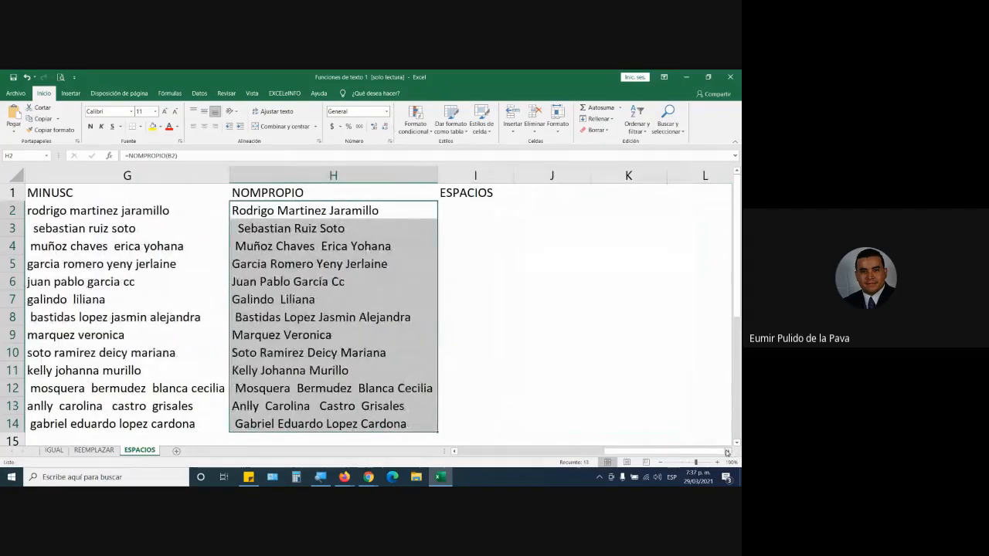
pyautogui.press('Up')
pyautogui.press('Left')
pyautogui.press('Left')
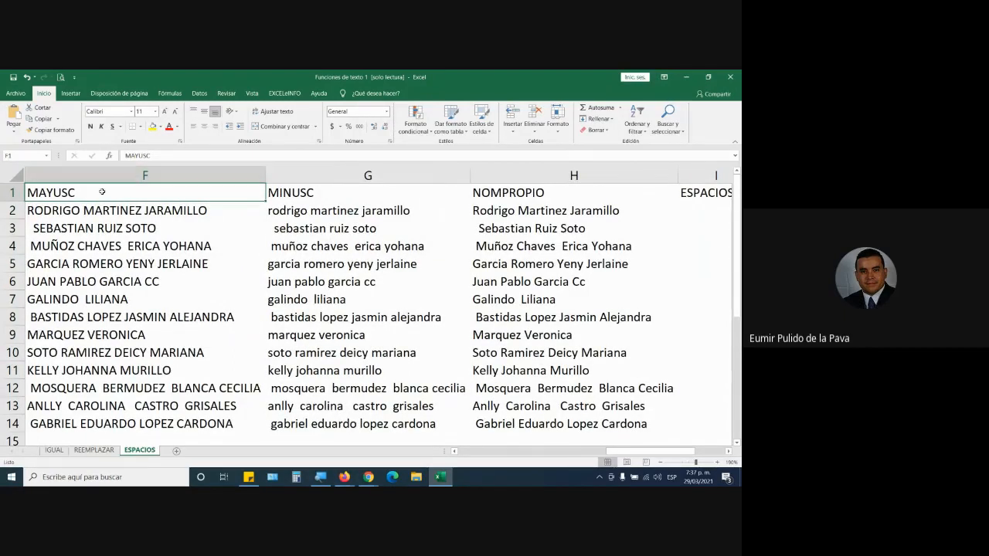
pyautogui.click(482, 192)
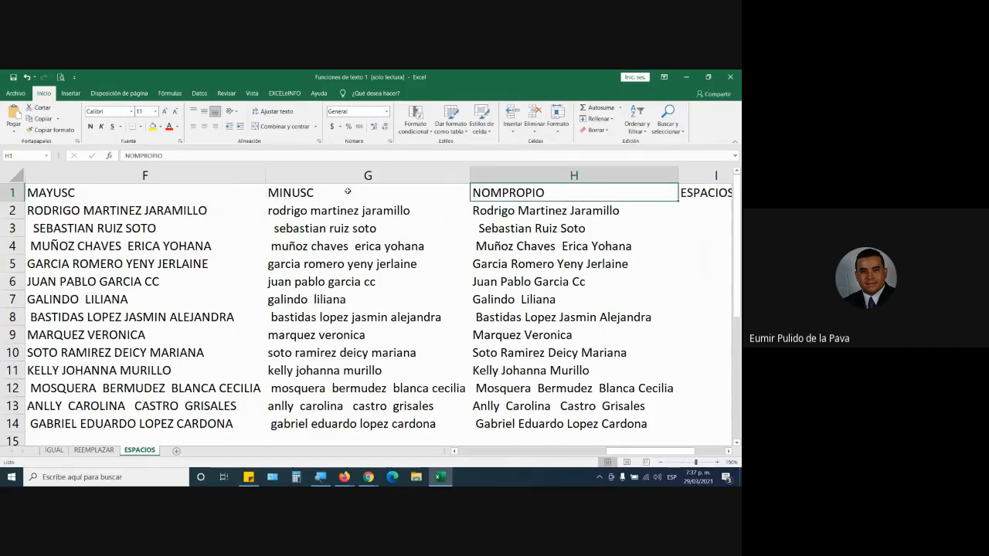
pyautogui.click(348, 191)
pyautogui.moveTo(142, 192); pyautogui.dragTo(699, 191)
pyautogui.click(153, 127)
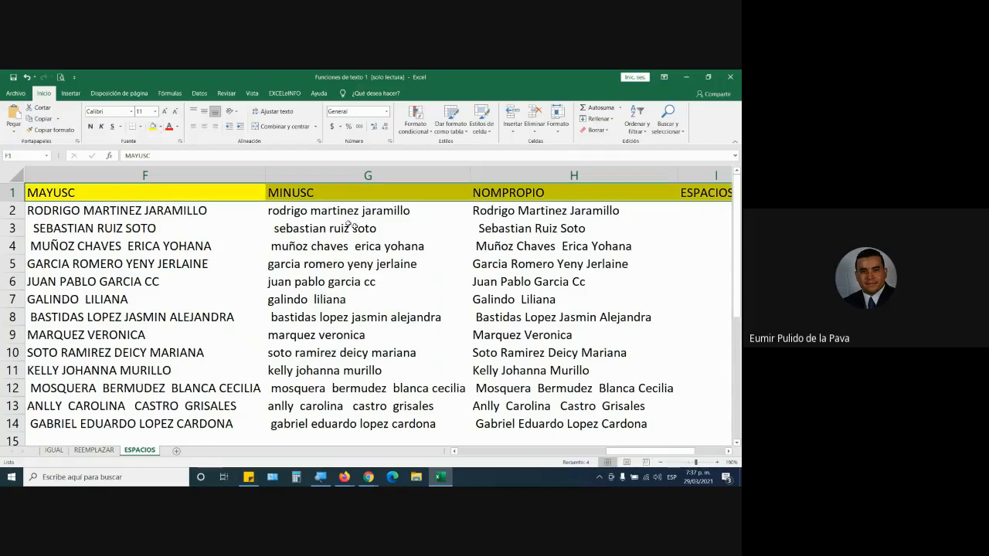
# Change the fill of the MAYUSC, MINUSC and NOMPROPIO headings in F1:H1 to blue.
pyautogui.moveTo(255, 194); pyautogui.dragTo(587, 193)
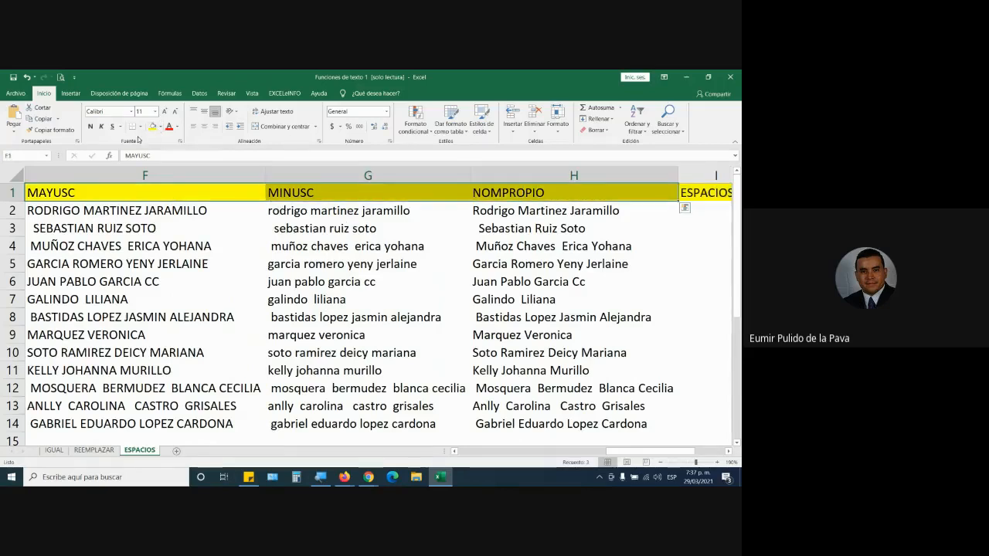
pyautogui.click(160, 127)
pyautogui.click(199, 201)
pyautogui.click(433, 246)
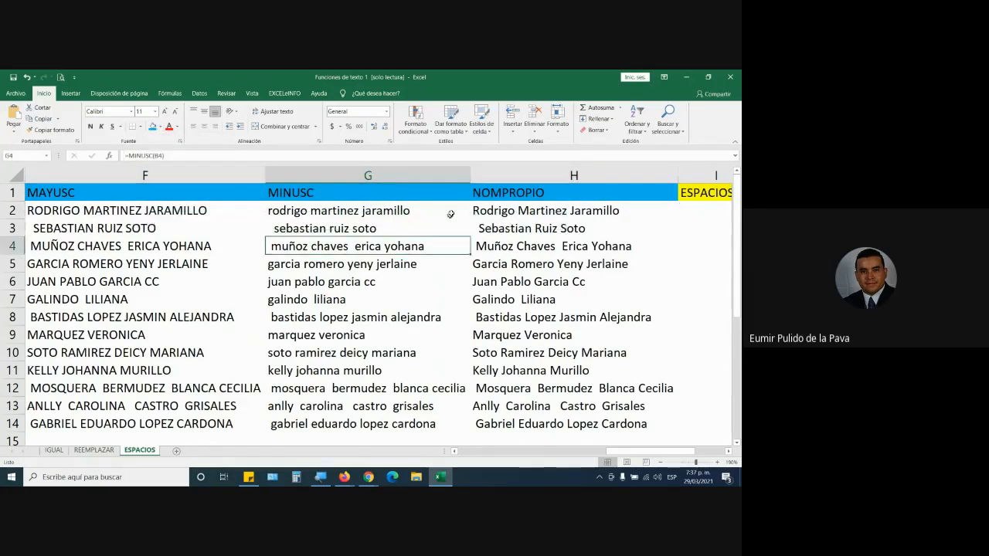
# Inspect the NOMPROPIO formula in cell H3 and the leading spaces in its name.
pyautogui.click(474, 229)
pyautogui.doubleClick(474, 229)
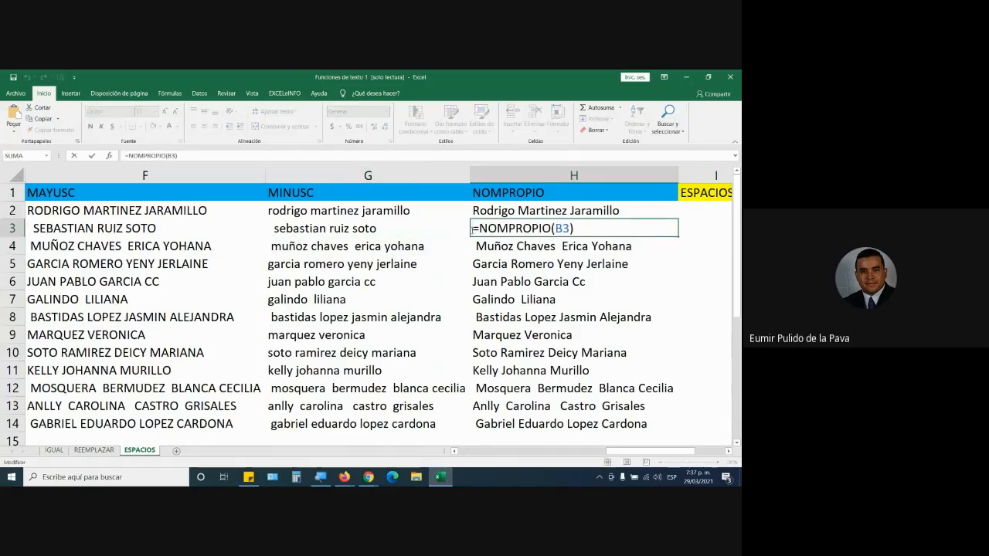
pyautogui.press('Return')
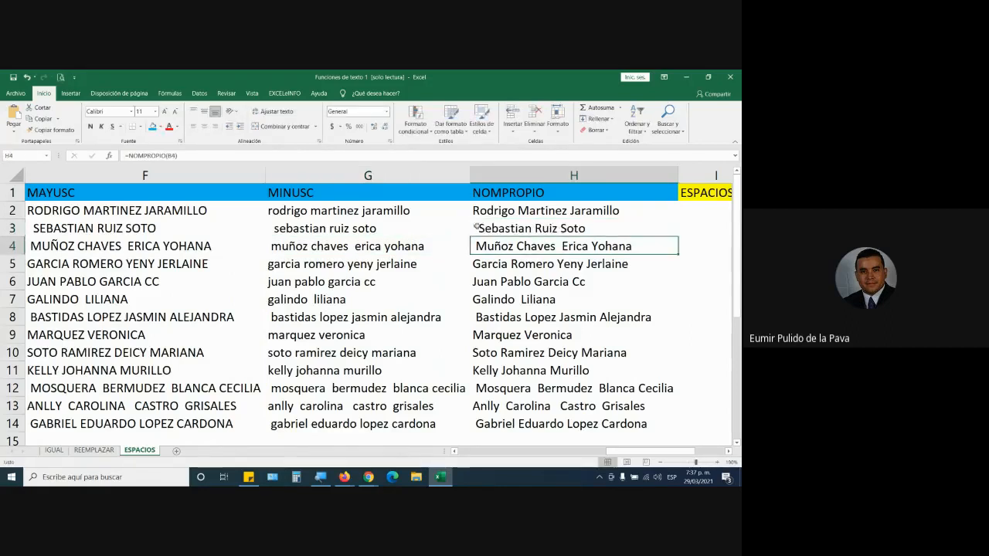
pyautogui.click(477, 227)
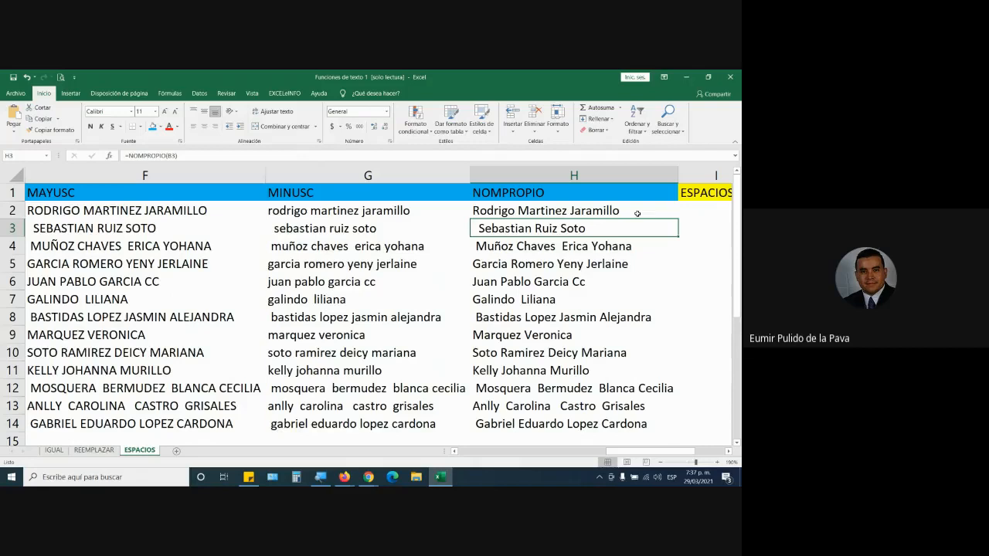
pyautogui.click(702, 210)
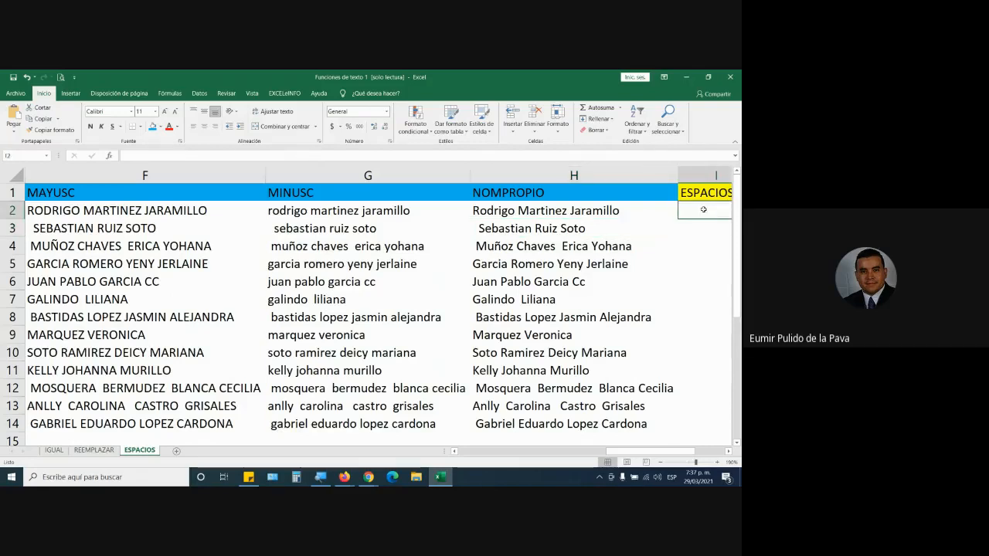
pyautogui.press('Right')
pyautogui.press('Left')
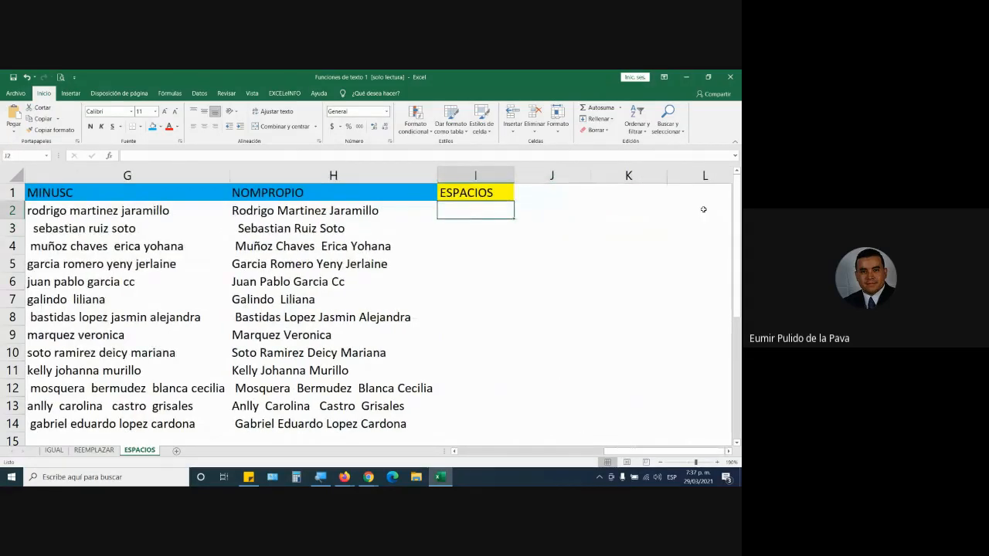
pyautogui.write('=')
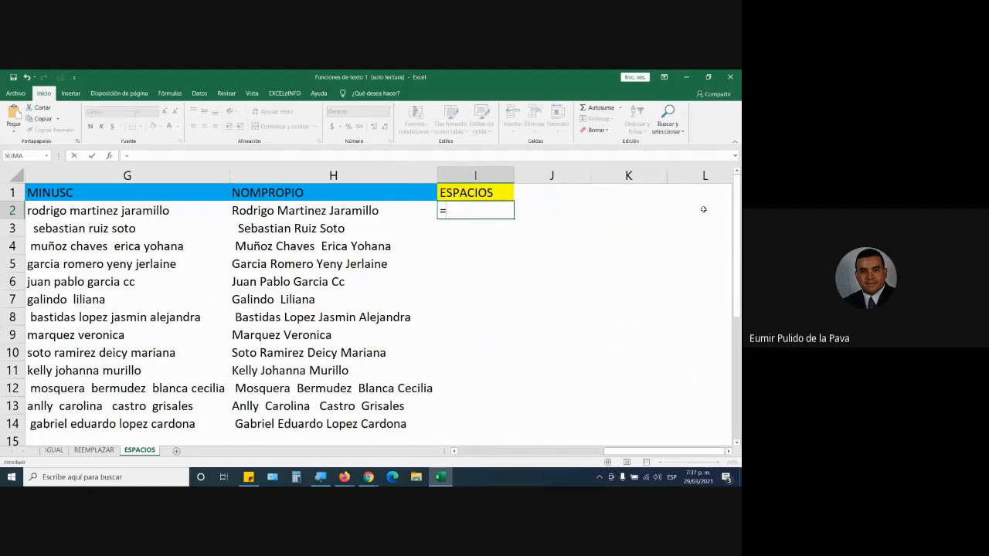
pyautogui.write('ES')
pyautogui.press('Down')
pyautogui.press('Down')
pyautogui.press('Down')
pyautogui.press('Down')
pyautogui.press('Down')
pyautogui.press('Down')
pyautogui.press('Down')
pyautogui.press('Down')
pyautogui.press('Down')
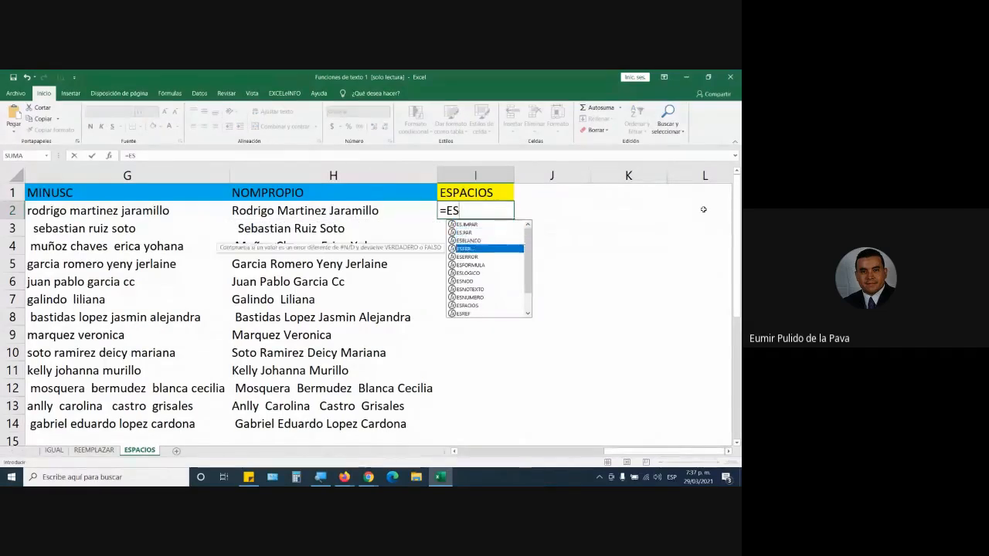
pyautogui.press('Down')
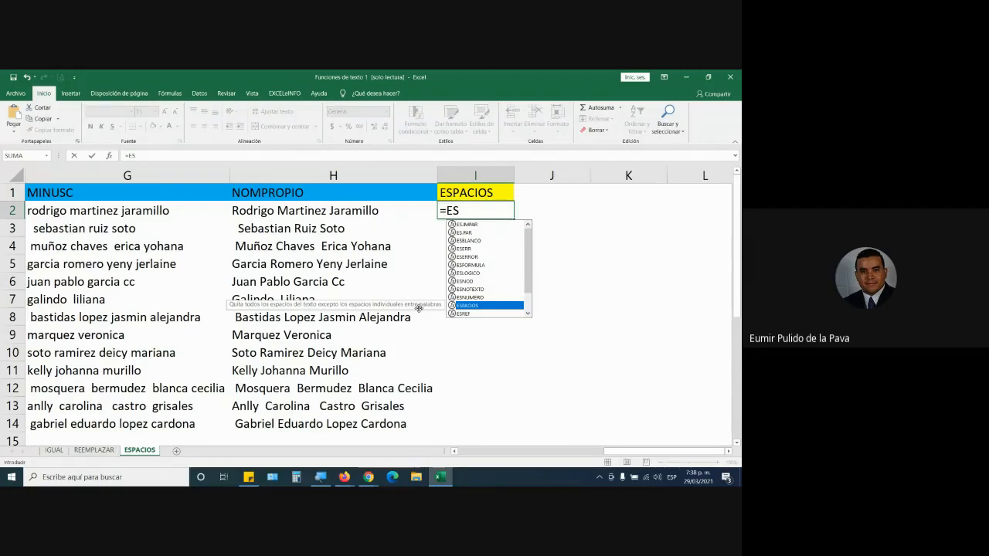
pyautogui.press('Tab')
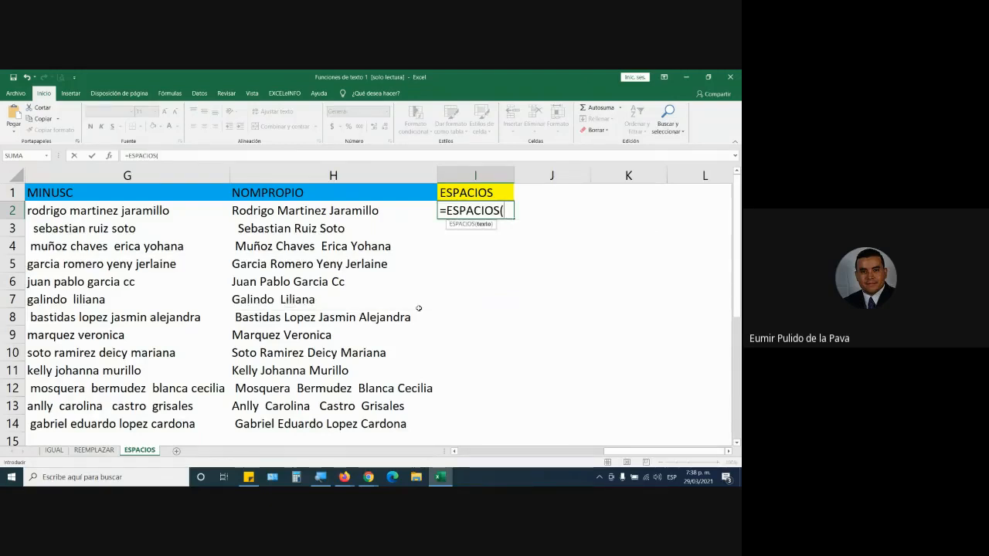
pyautogui.press('Escape')
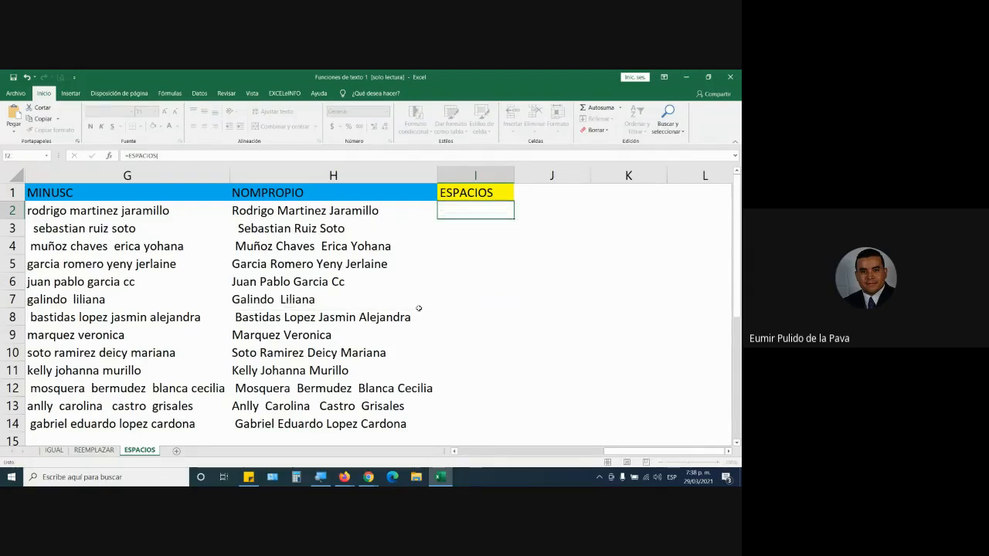
# Enter a sample full name in cell J7 and separate its two words with a single space.
pyautogui.click(555, 296)
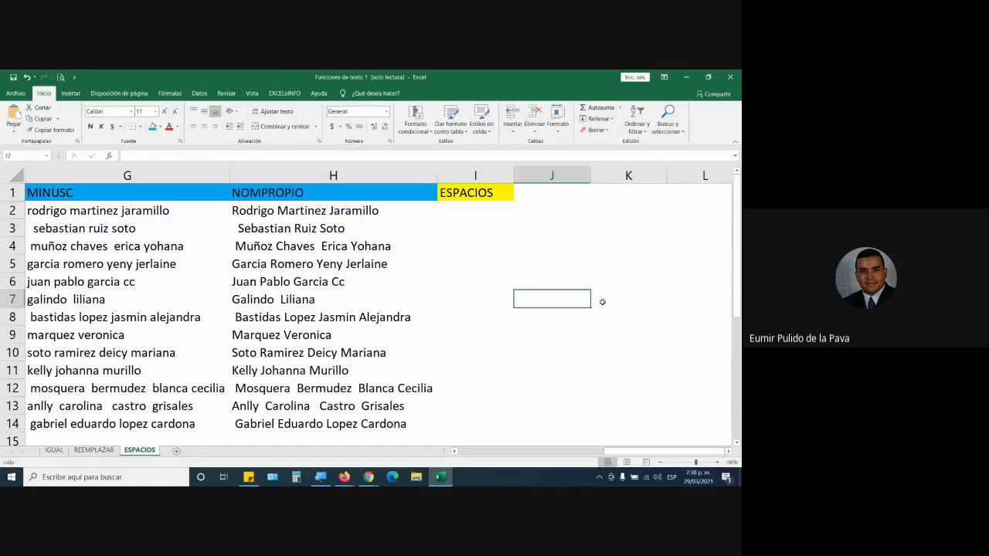
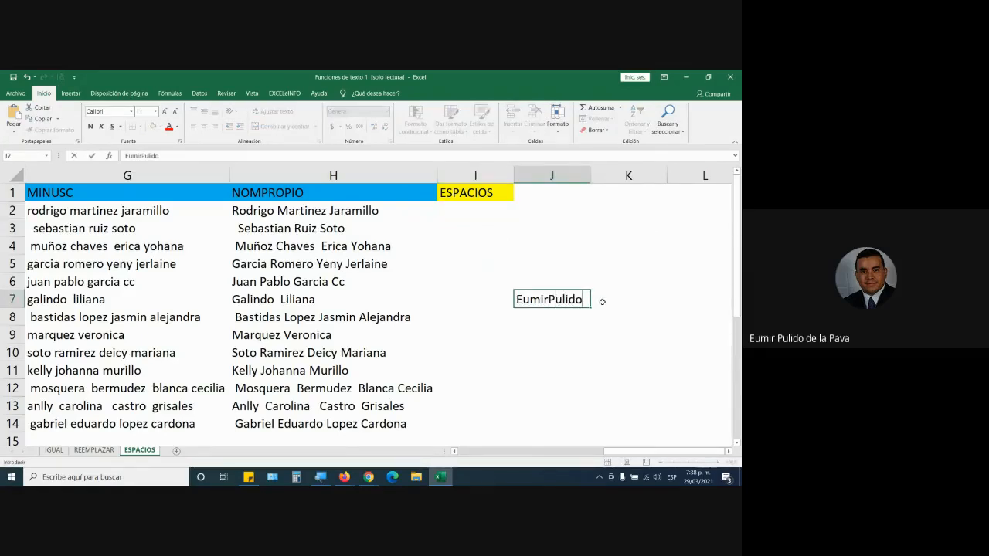
pyautogui.press('Return')
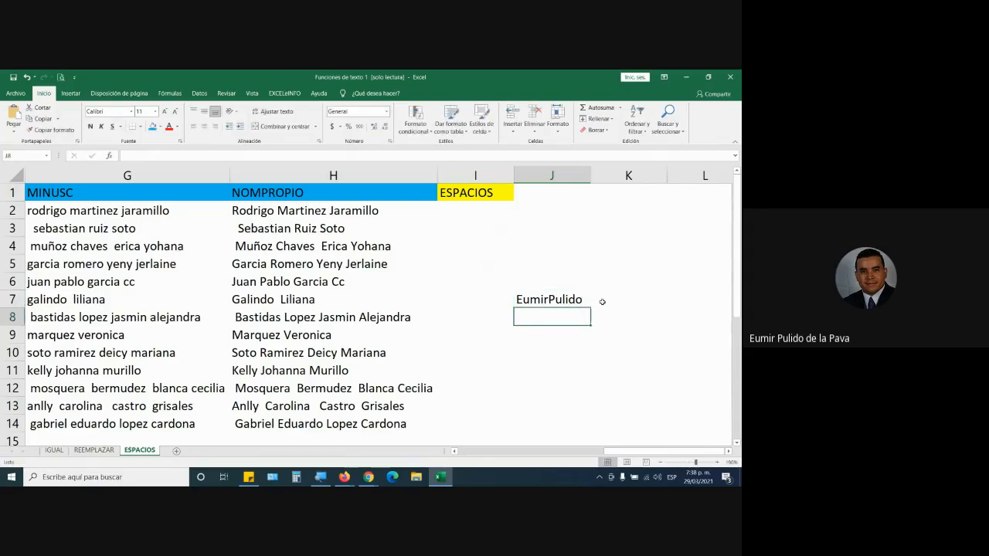
pyautogui.click(517, 300)
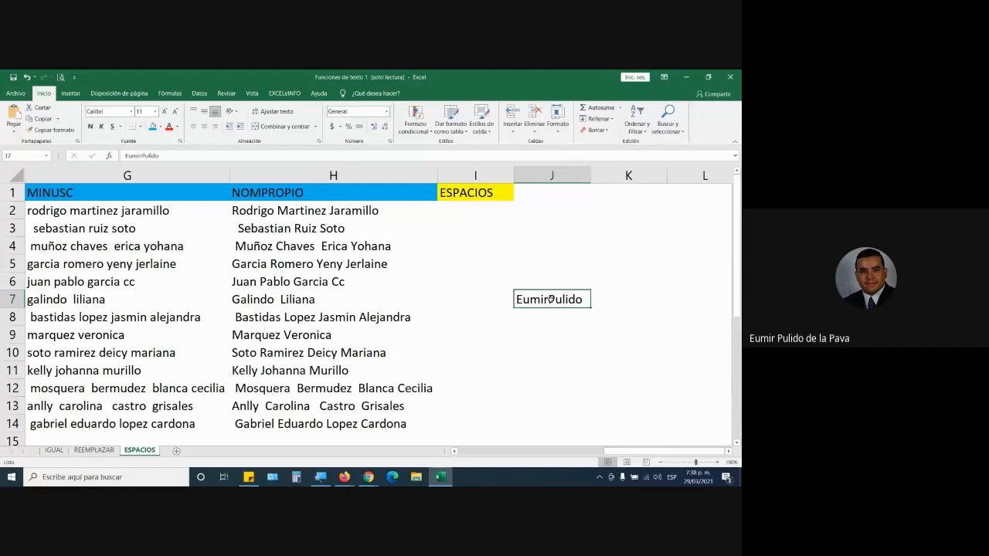
pyautogui.doubleClick(551, 299)
pyautogui.press('Return')
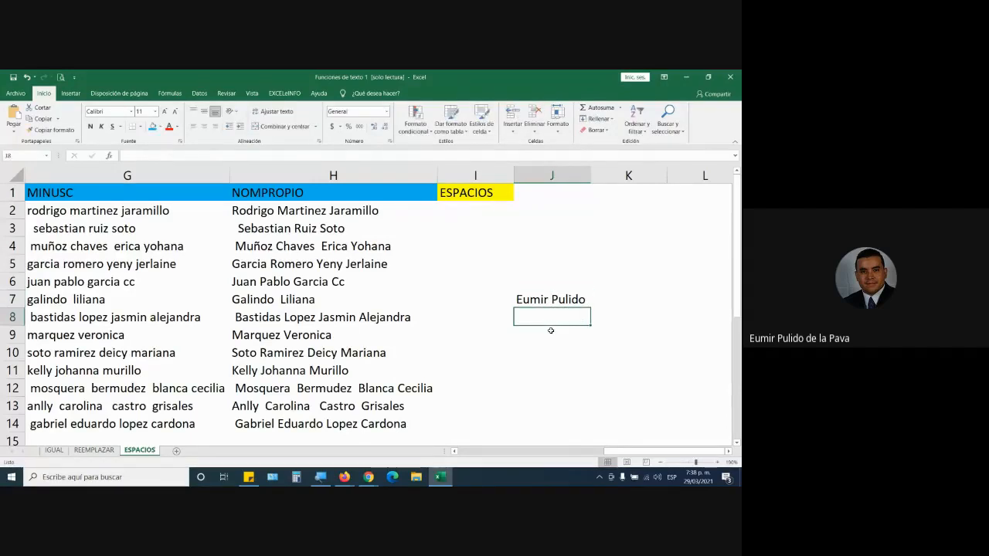
# Remove the space between the two words of the sample name in J7 and clear the cell.
pyautogui.doubleClick(548, 299)
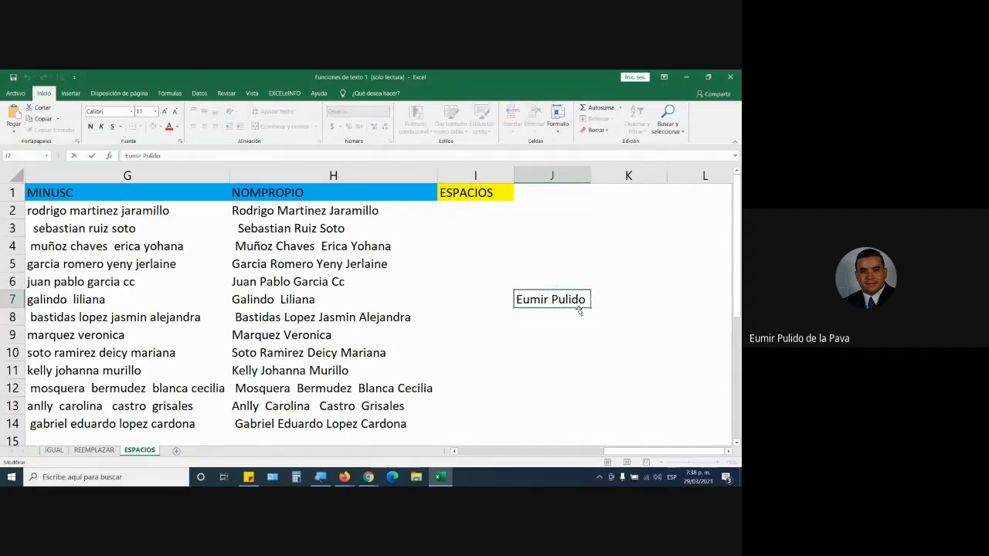
pyautogui.press('BackSpace')
pyautogui.press('Return')
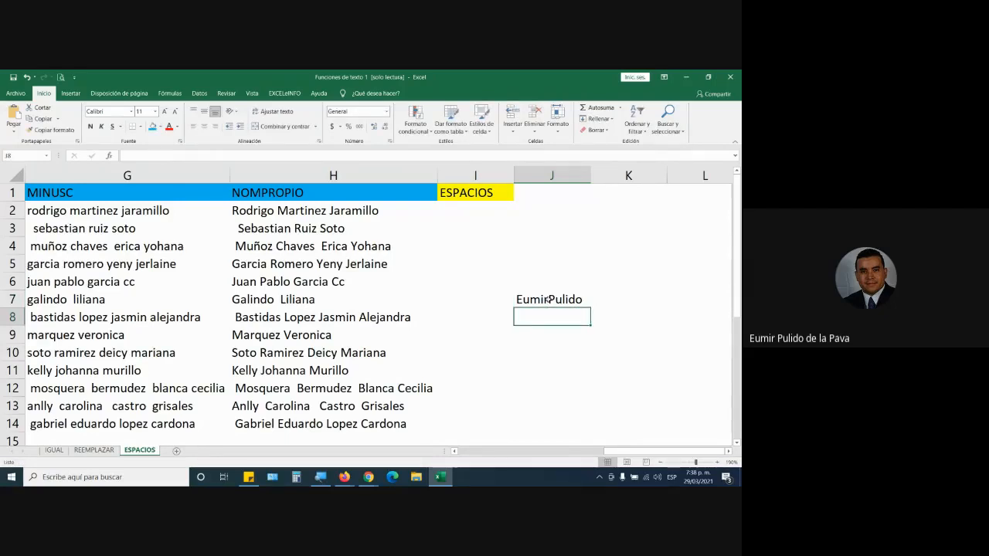
pyautogui.click(547, 300)
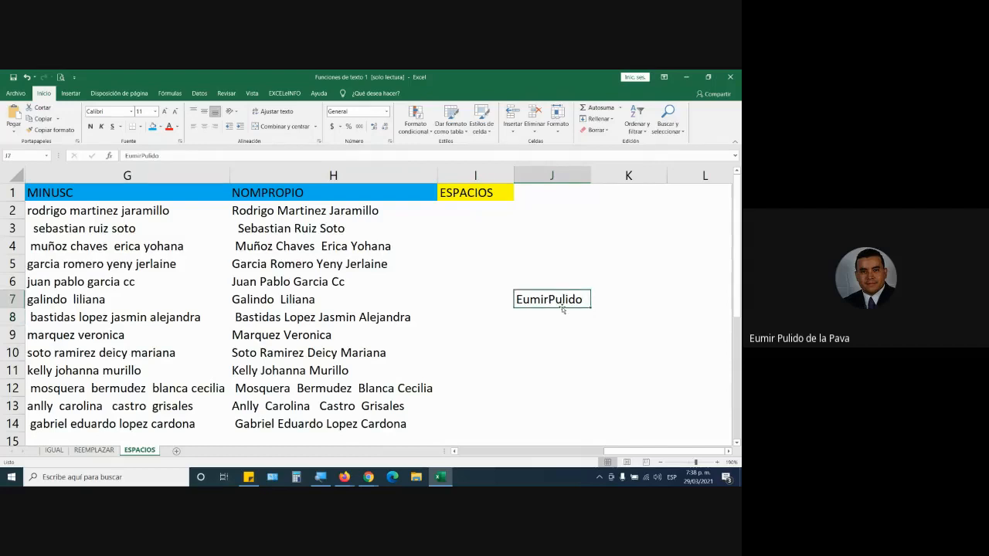
pyautogui.press('Delete')
# Enter the formula =ESPACIOS(B2) in cell I2 to strip the extra spaces from the first APRENDIZ name.
pyautogui.click(464, 214)
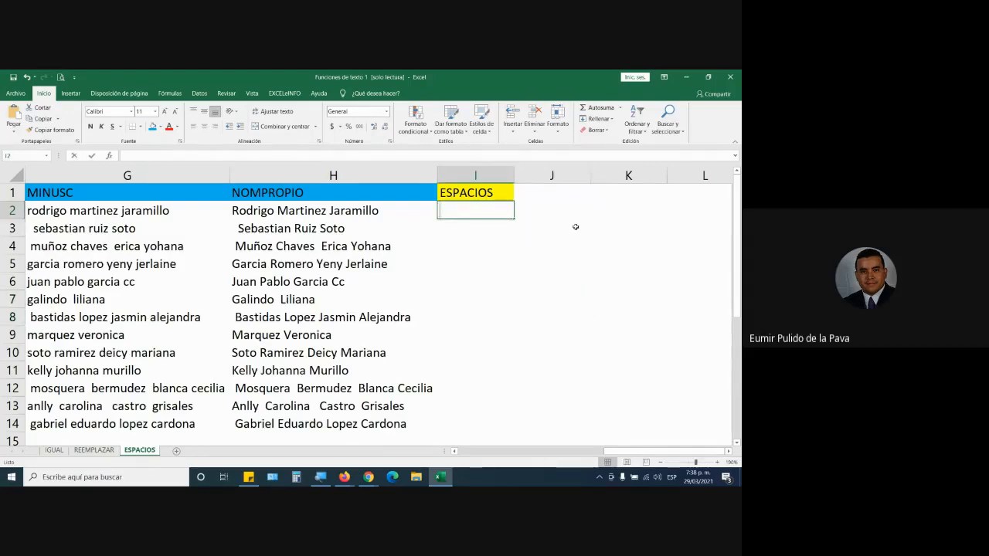
pyautogui.write('=espa')
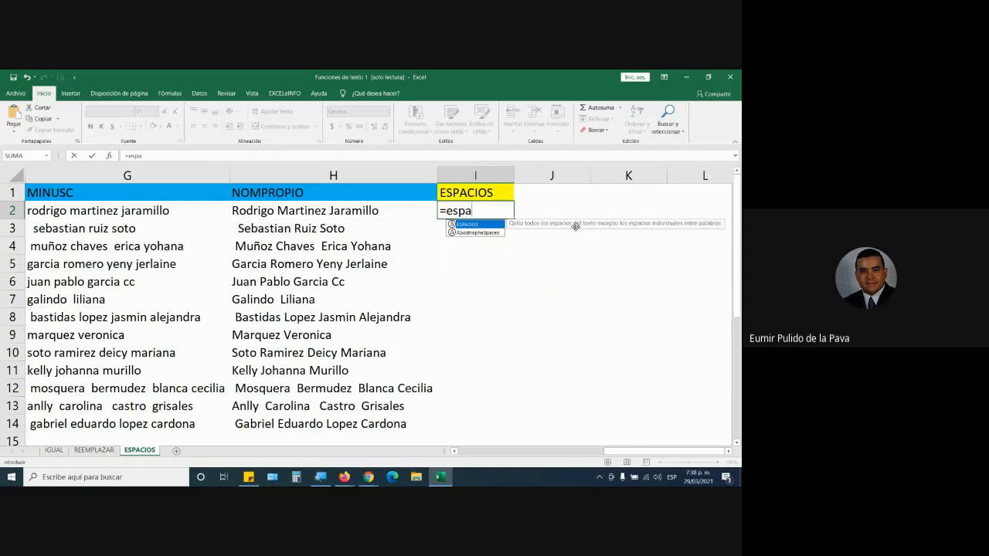
pyautogui.press('Tab')
pyautogui.moveTo(664, 451); pyautogui.dragTo(456, 454)
pyautogui.click(163, 216)
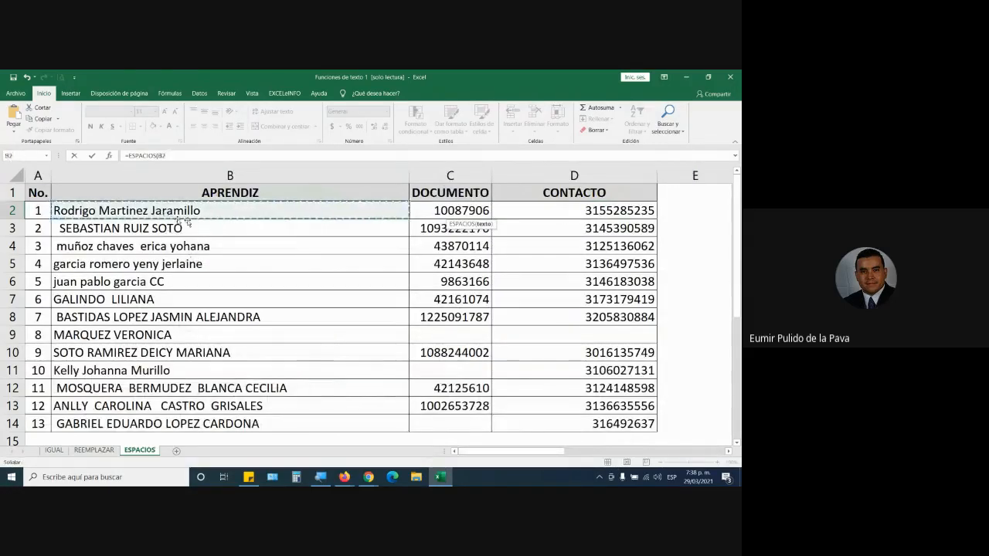
pyautogui.moveTo(514, 452); pyautogui.dragTo(678, 461)
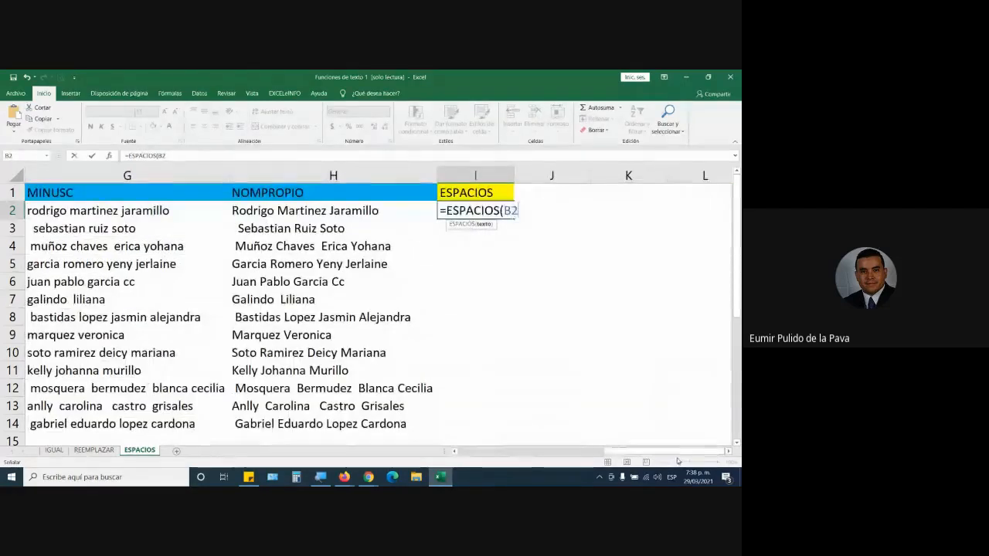
pyautogui.write(')')
pyautogui.press('Return')
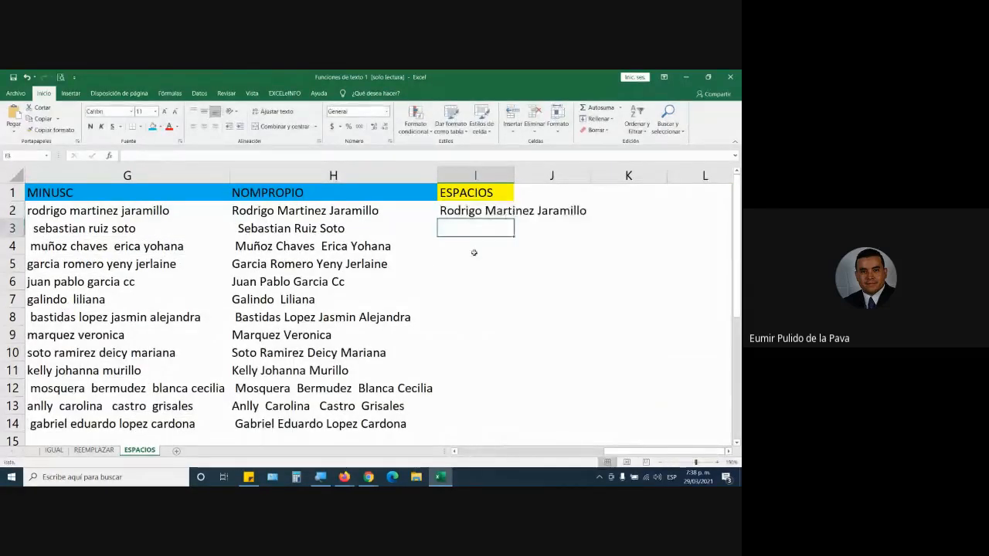
# Fill the ESPACIOS formula from I2 down to I14 and autofit column I to the names.
pyautogui.click(508, 215)
pyautogui.moveTo(513, 218); pyautogui.dragTo(504, 427)
pyautogui.doubleClick(512, 175)
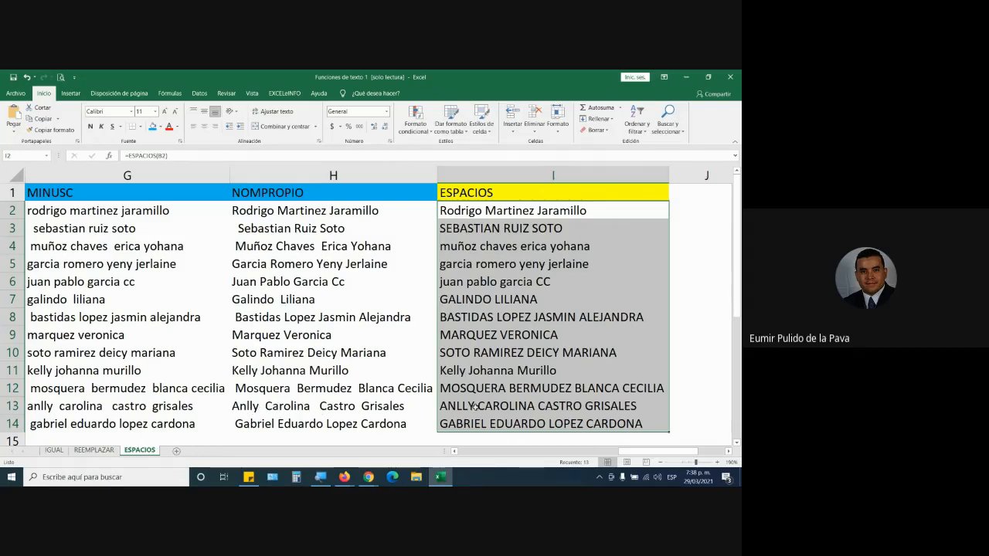
pyautogui.click(686, 390)
pyautogui.moveTo(504, 214); pyautogui.dragTo(506, 425)
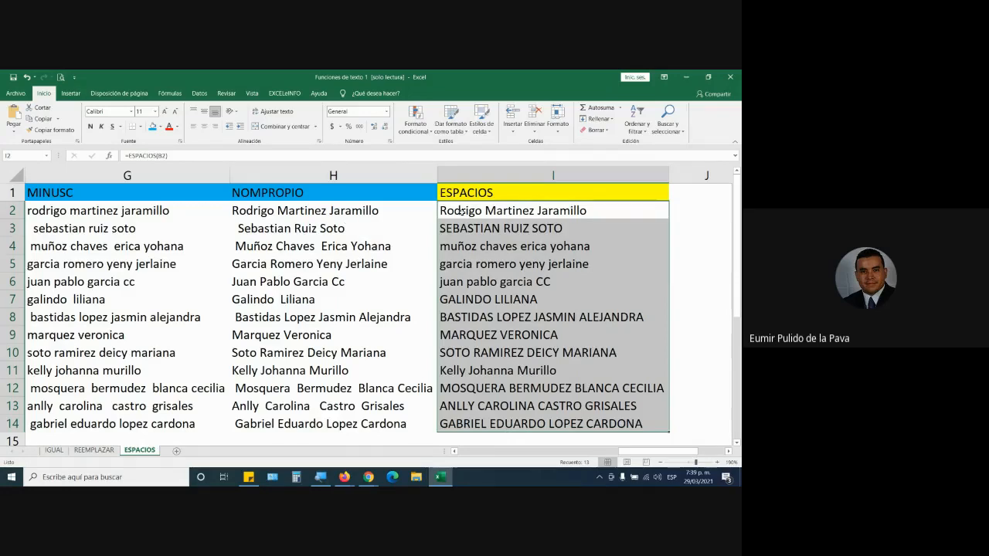
# Nest MAYUSC inside the ESPACIOS formula in I2 so it reads =ESPACIOS(MAYUSC(B2)).
pyautogui.click(464, 213)
pyautogui.click(321, 478)
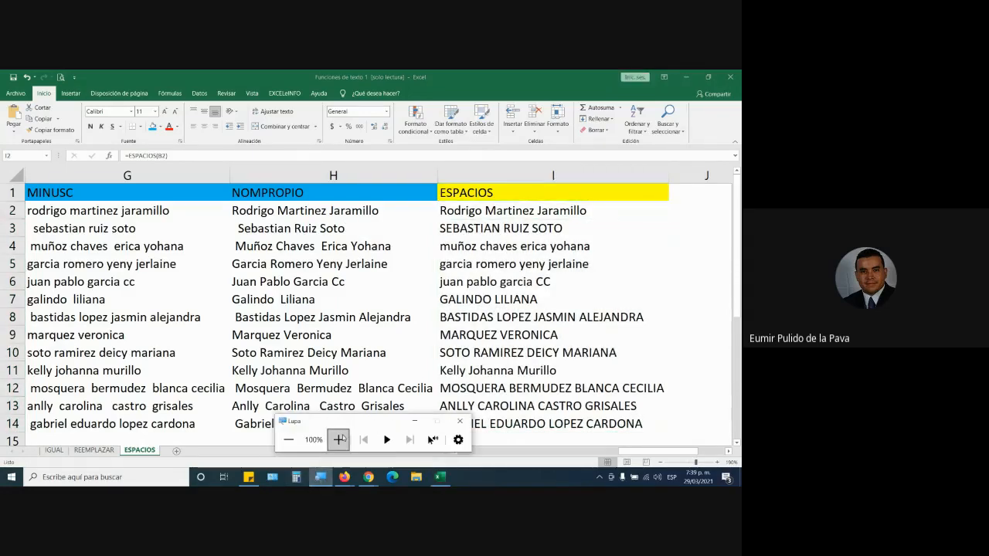
pyautogui.click(339, 438)
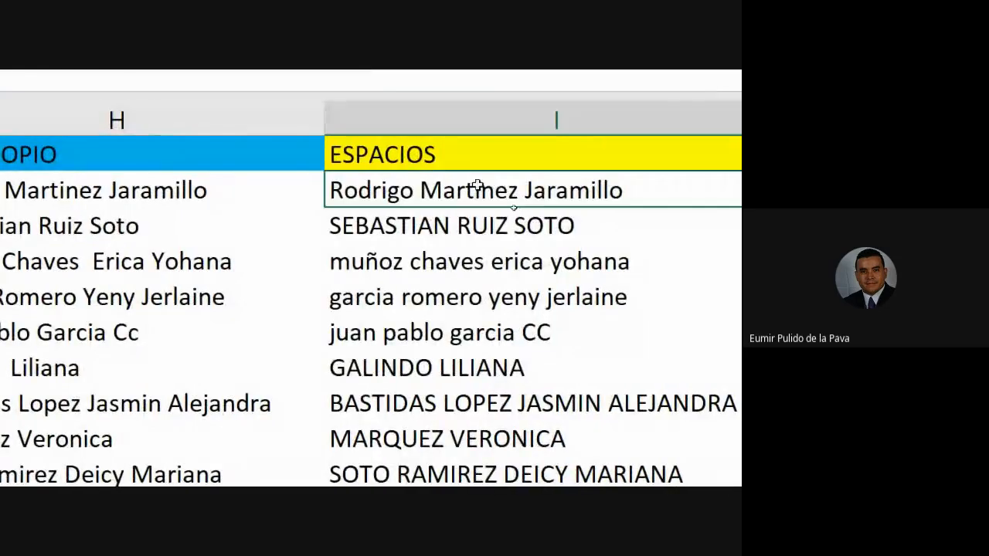
pyautogui.doubleClick(655, 210)
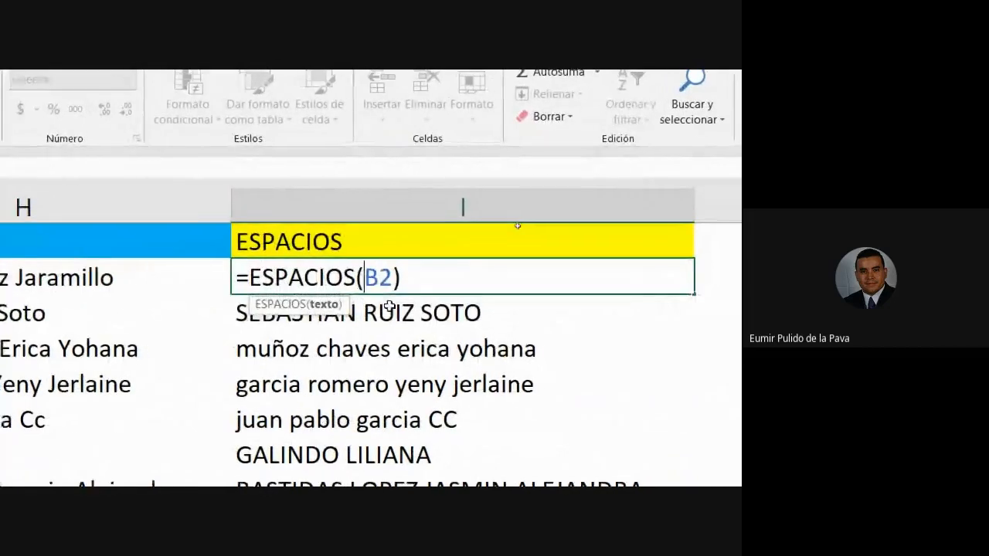
pyautogui.write('mayus')
pyautogui.press('Tab')
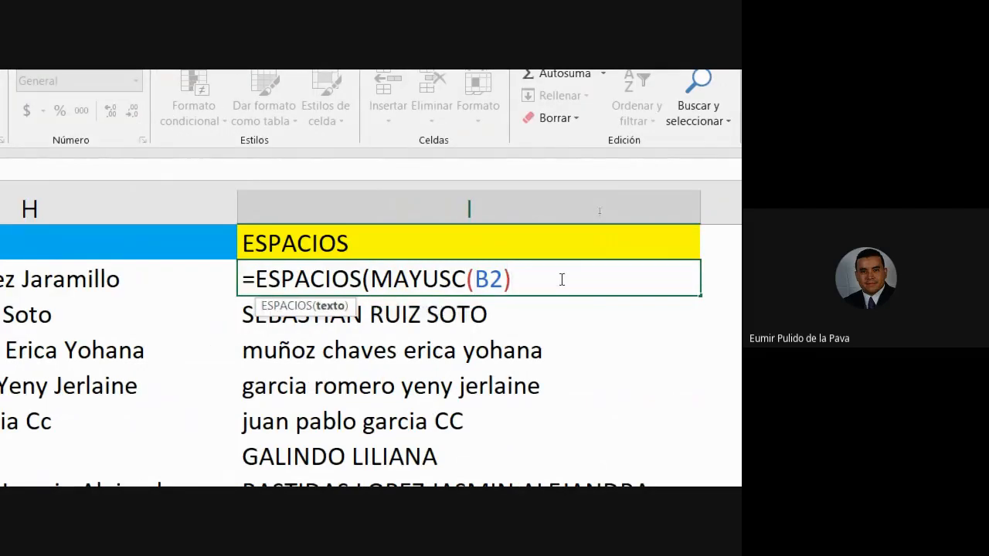
pyautogui.write(')')
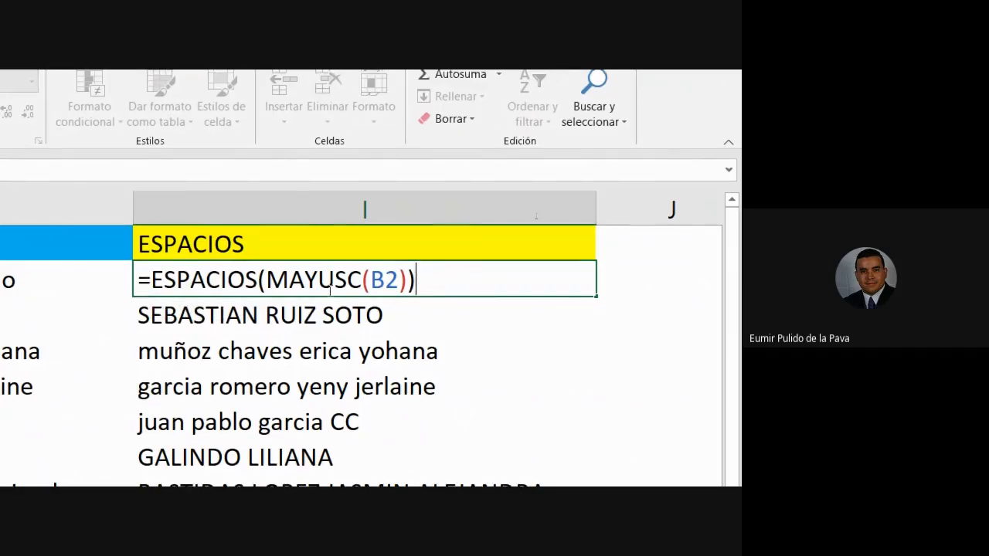
# Check the opening and closing parentheses of the MAYUSC and ESPACIOS functions in the I2 formula.
pyautogui.click(365, 279)
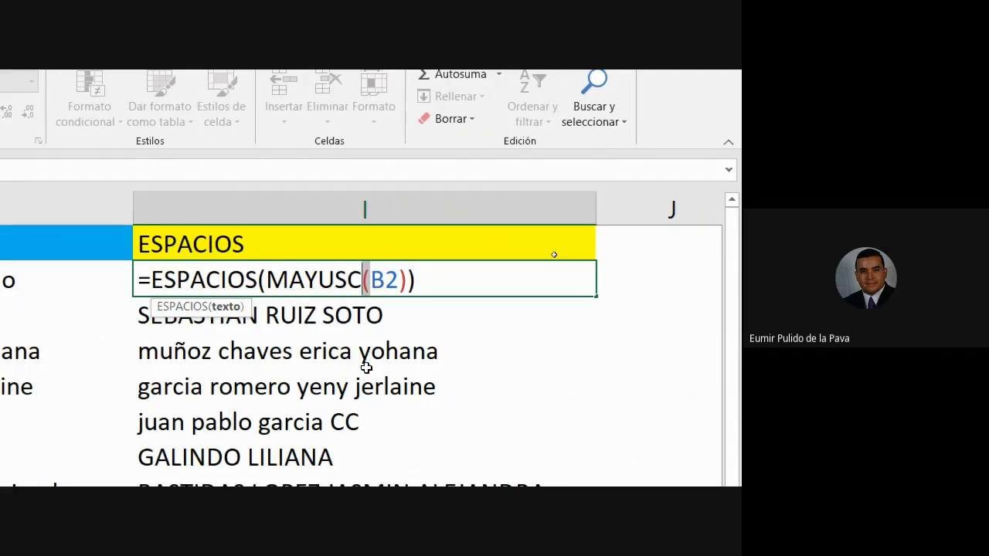
pyautogui.click(369, 279)
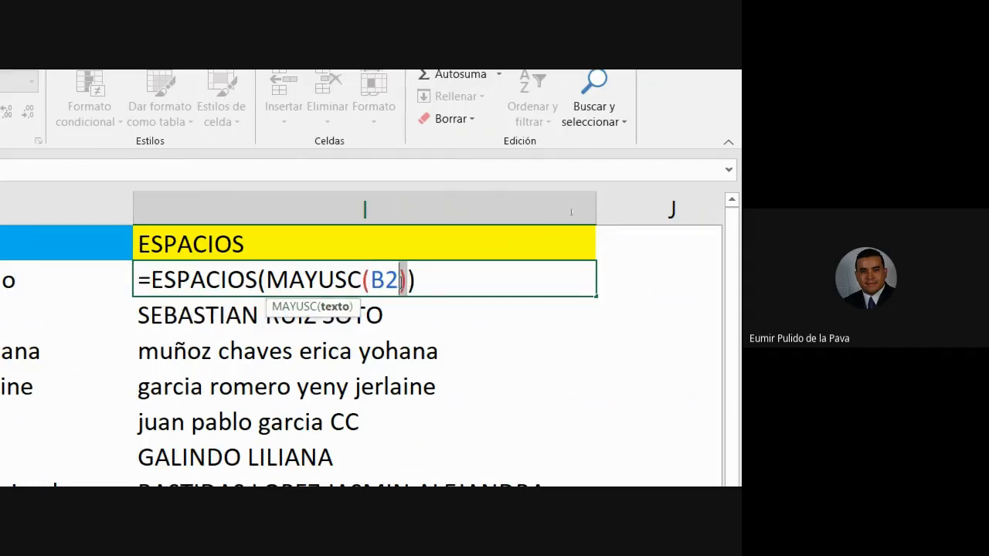
pyautogui.click(402, 280)
pyautogui.click(264, 279)
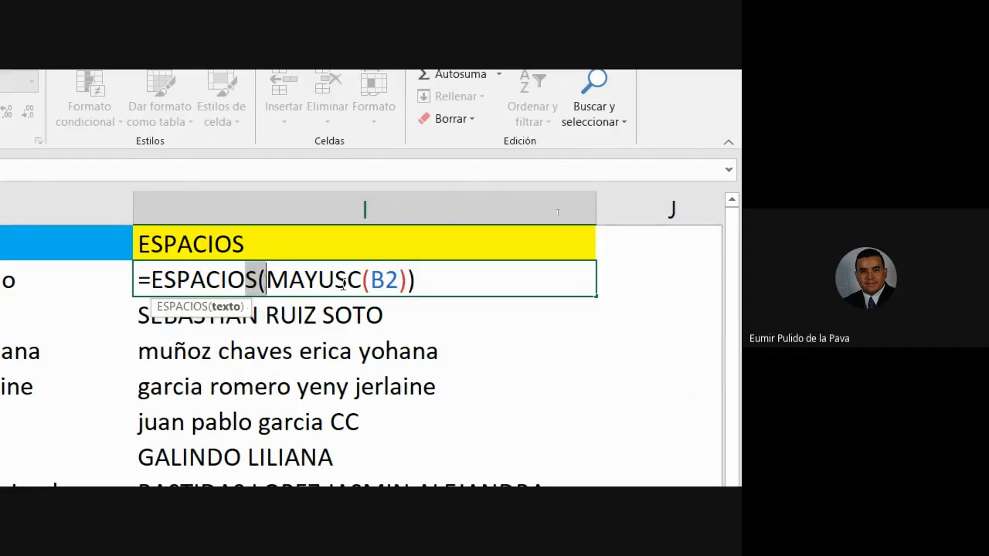
pyautogui.click(410, 280)
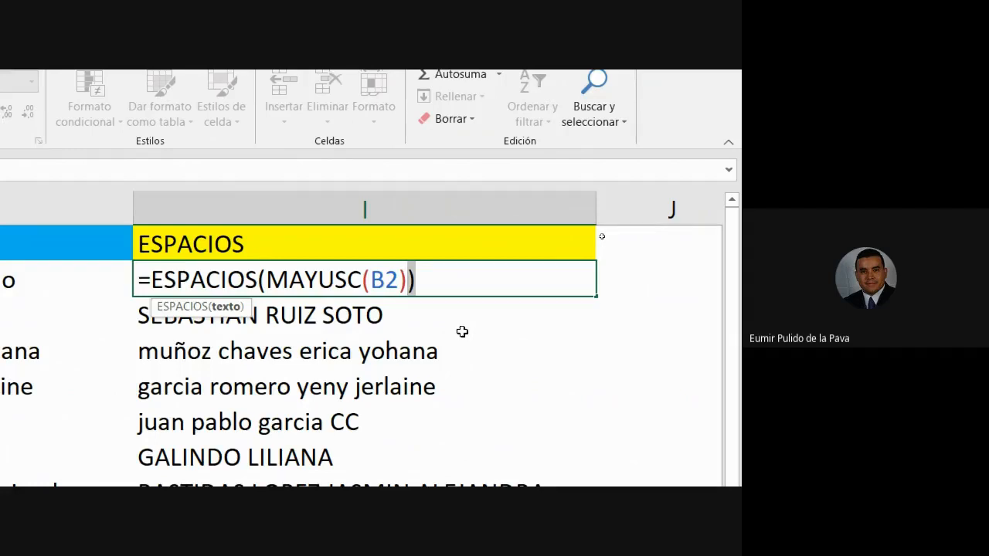
# Accept the nested ESPACIOS and MAYUSC formula in I2 and fill it down to I14.
pyautogui.press('Return')
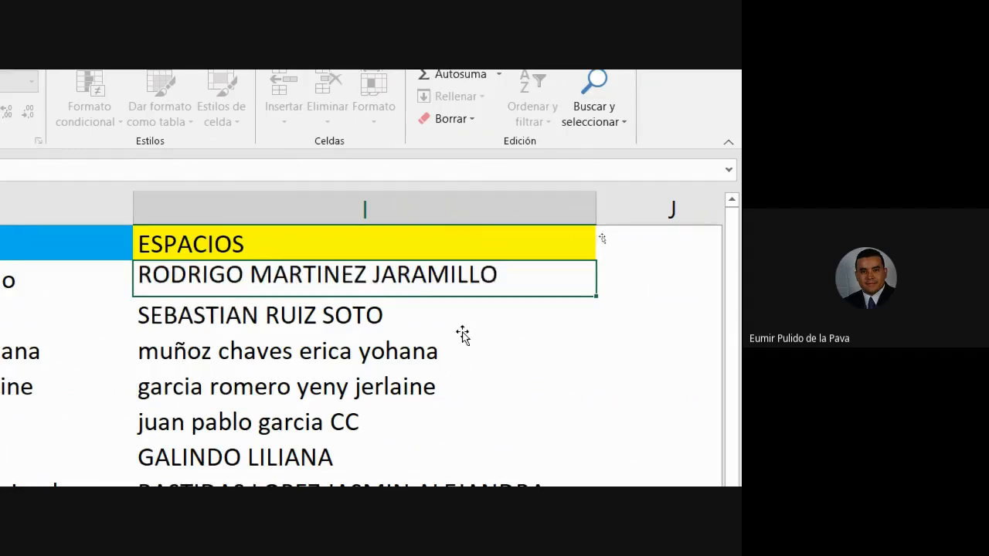
pyautogui.click(453, 278)
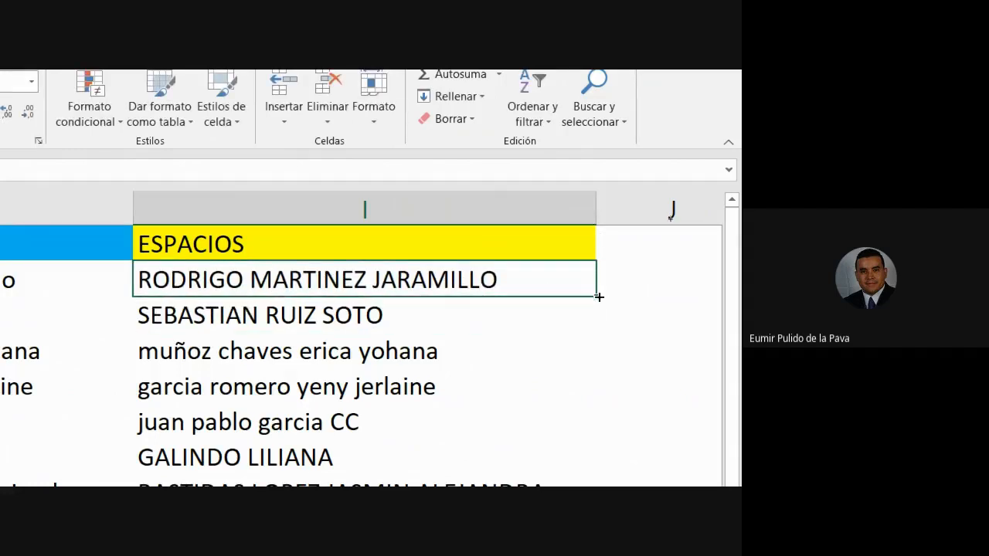
pyautogui.moveTo(593, 295); pyautogui.dragTo(587, 359)
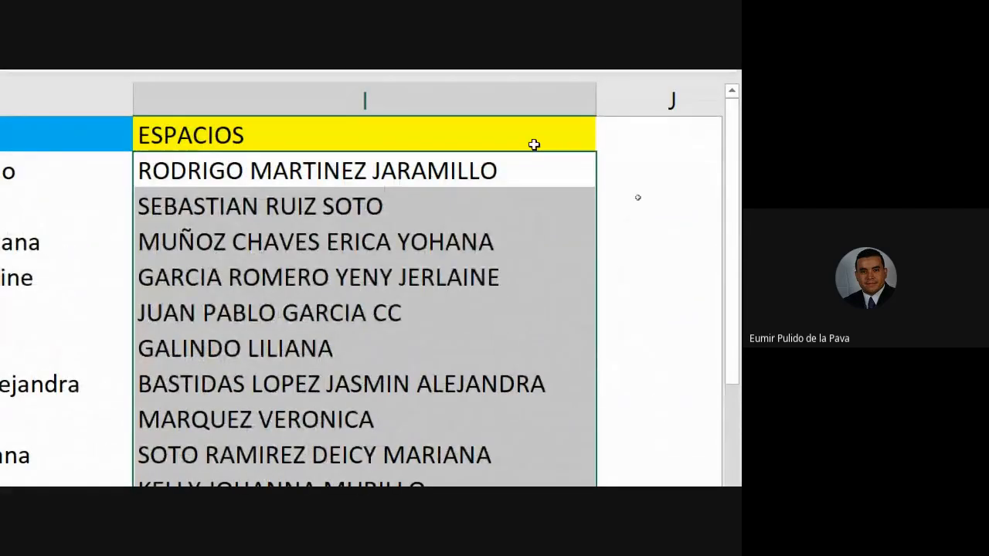
# Replace MAYUSC with NOMPROPIO in the I2 formula so it reads =ESPACIOS(NOMPROPIO(B2)).
pyautogui.doubleClick(216, 135)
pyautogui.click(290, 157)
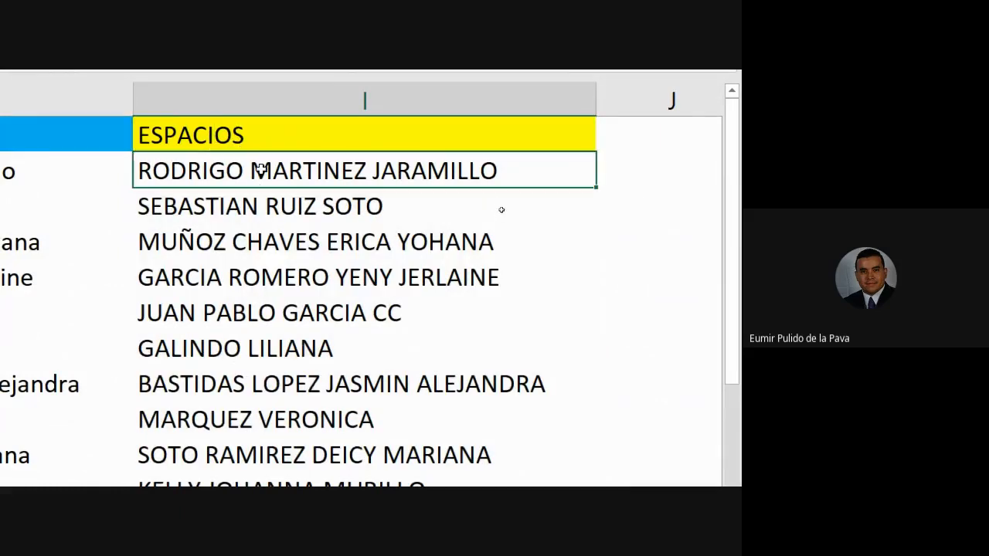
pyautogui.doubleClick(261, 168)
pyautogui.moveTo(267, 171); pyautogui.dragTo(360, 170)
pyautogui.write('NOIM(B2))')
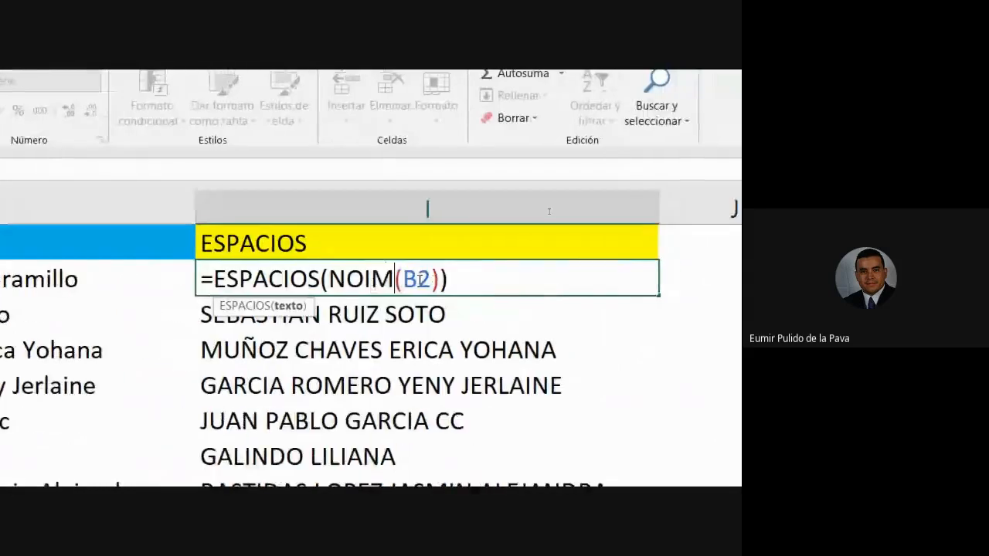
pyautogui.press('BackSpace')
pyautogui.press('BackSpace')
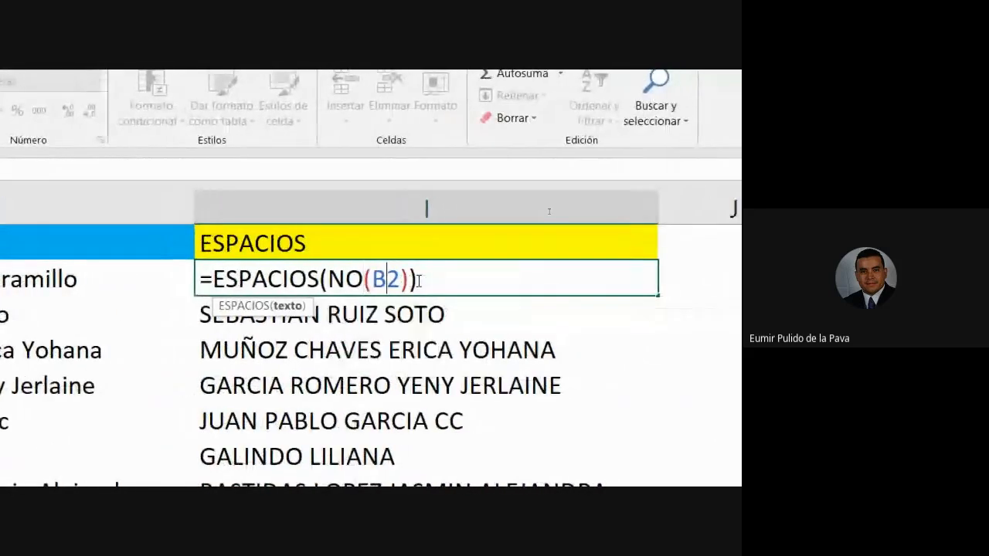
pyautogui.write('MPROPIO')
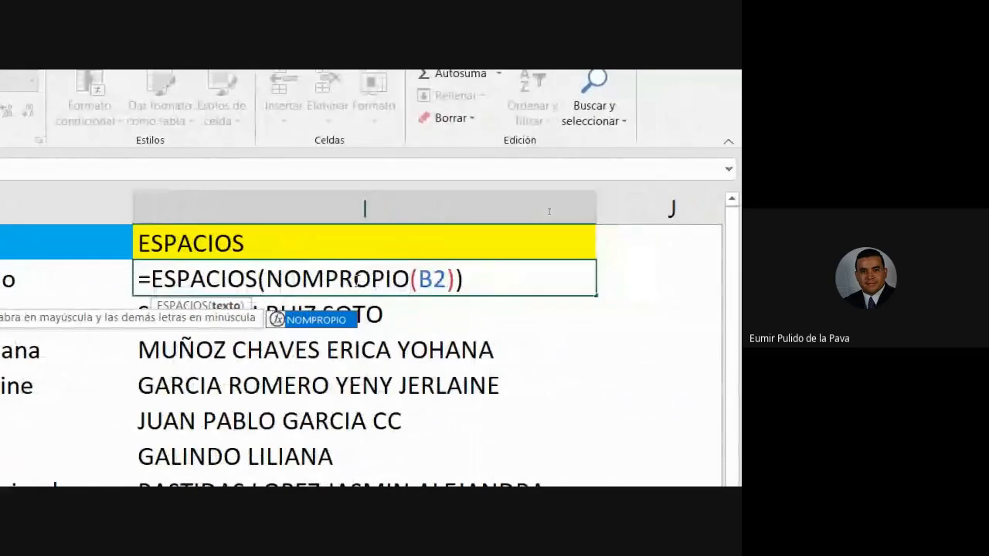
pyautogui.press('Return')
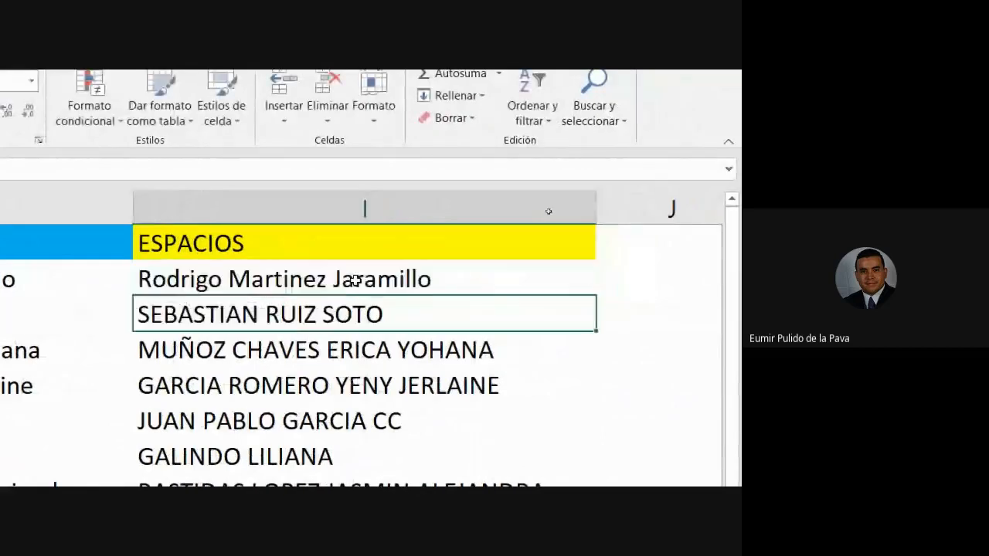
# Fill the nested ESPACIOS and NOMPROPIO formula from I2 down to I14.
pyautogui.click(459, 273)
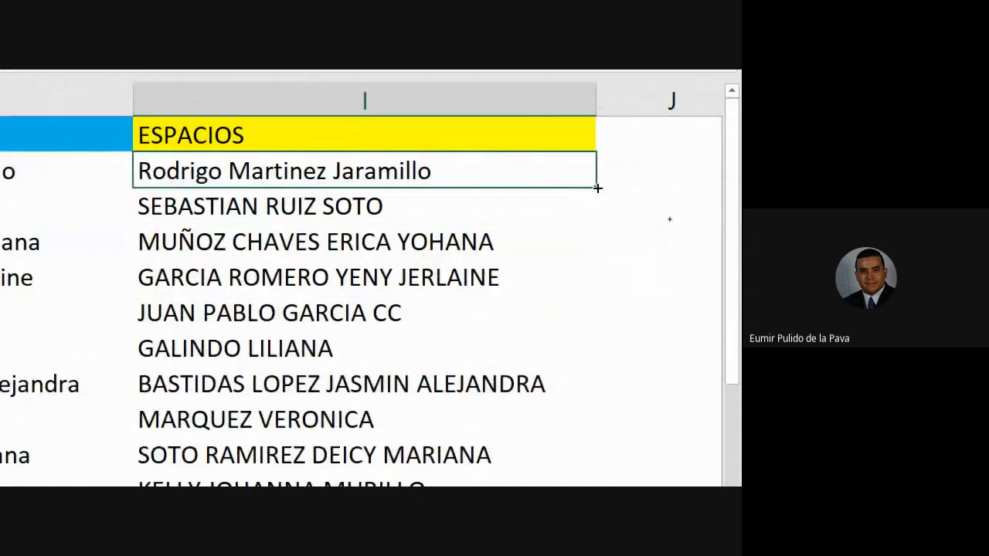
pyautogui.moveTo(596, 188); pyautogui.dragTo(581, 246)
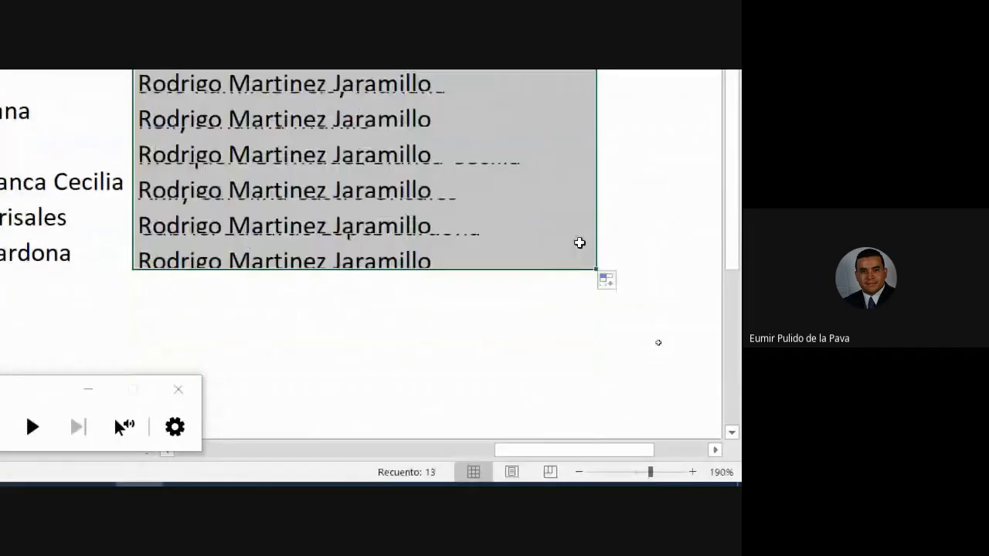
pyautogui.scroll(2, 475, 441)
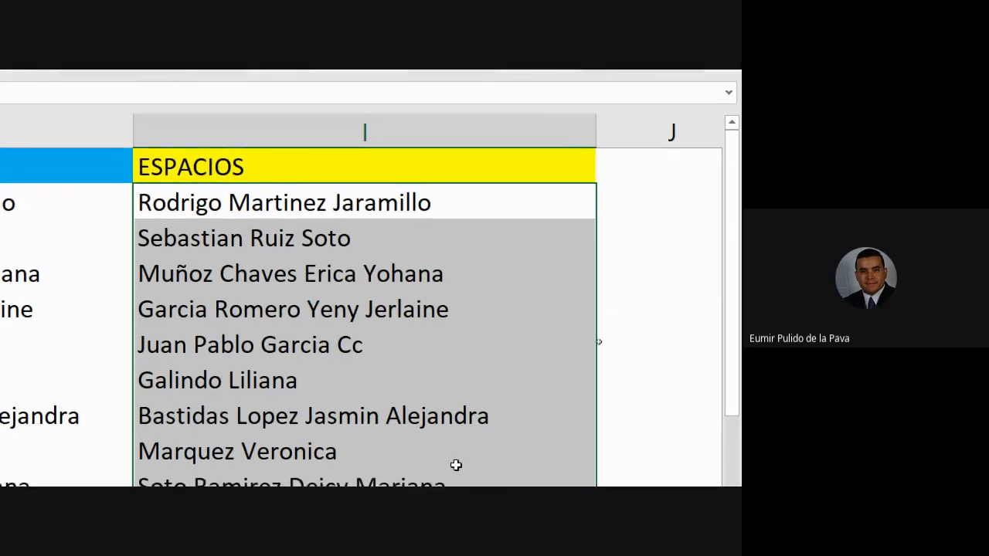
# Reverse the nesting order in the I2 formula so it reads =NOMPROPIO(ESPACIOS(B2)).
pyautogui.doubleClick(514, 190)
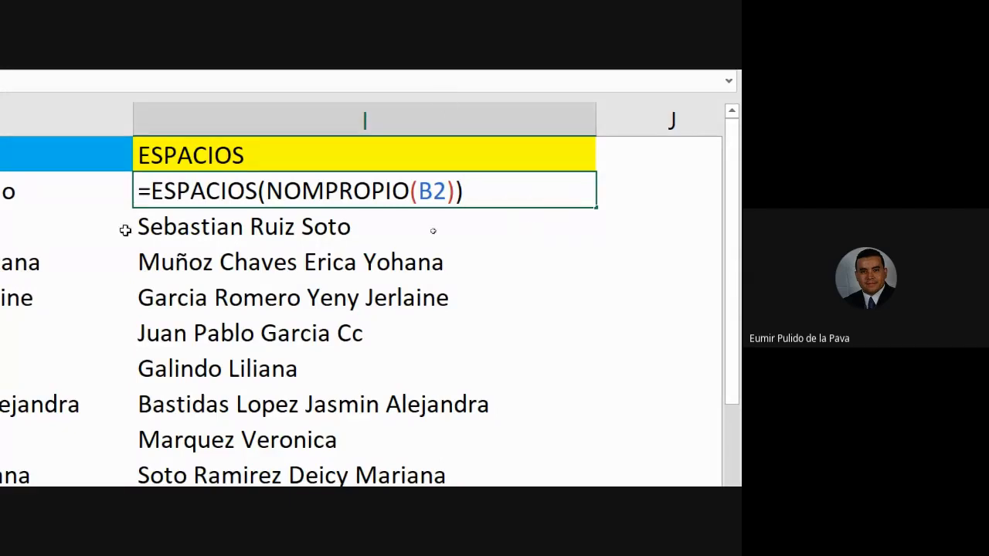
pyautogui.moveTo(152, 191); pyautogui.dragTo(262, 191)
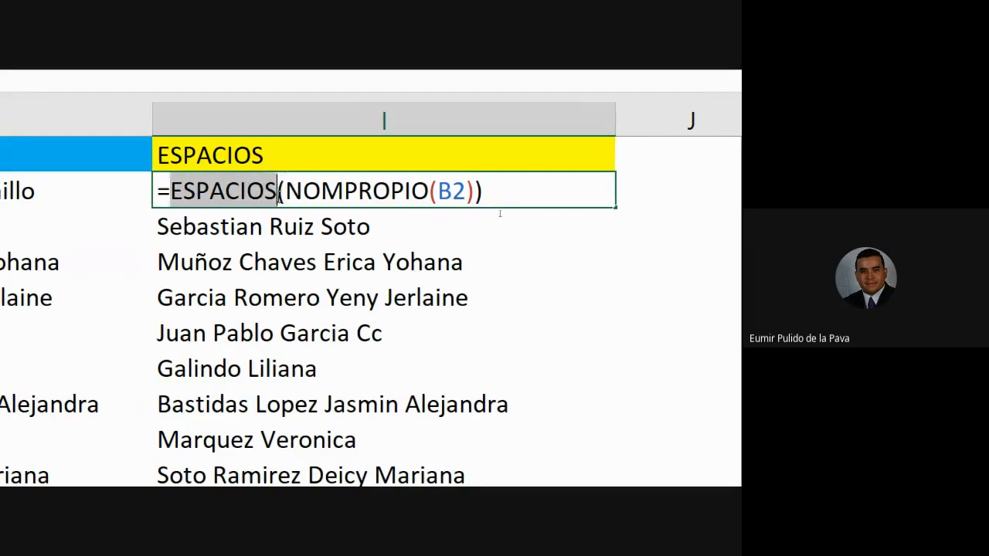
pyautogui.press('BackSpace')
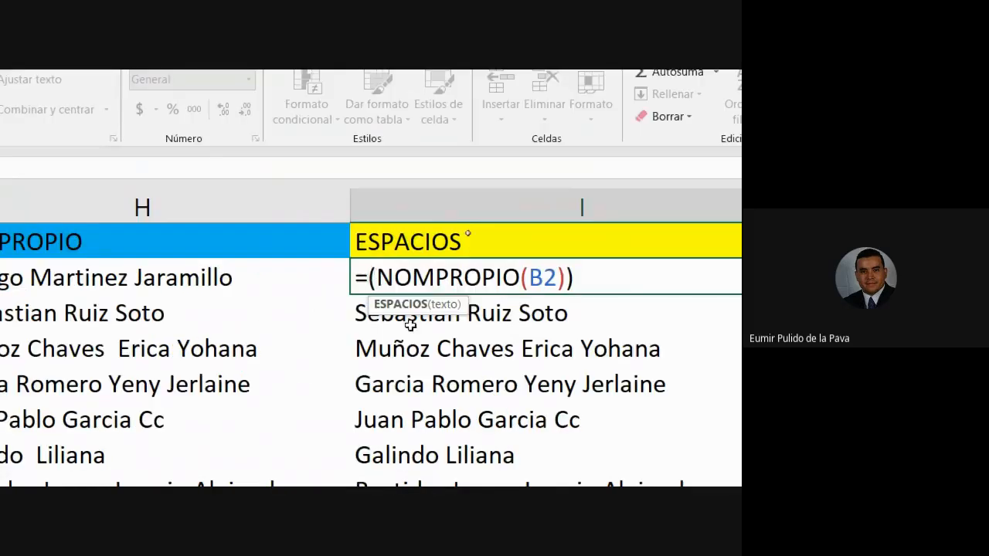
pyautogui.press('Delete')
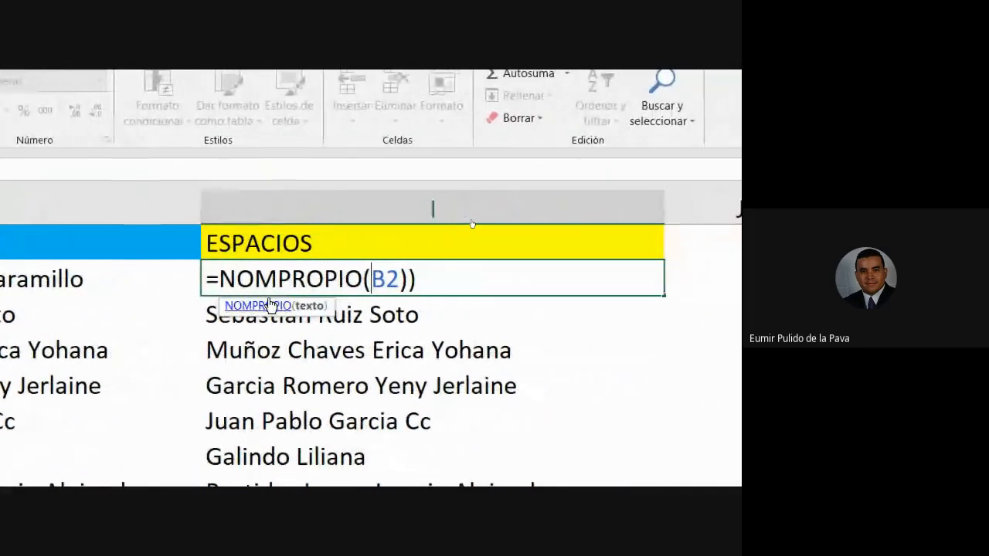
pyautogui.write('ESPACIOS')
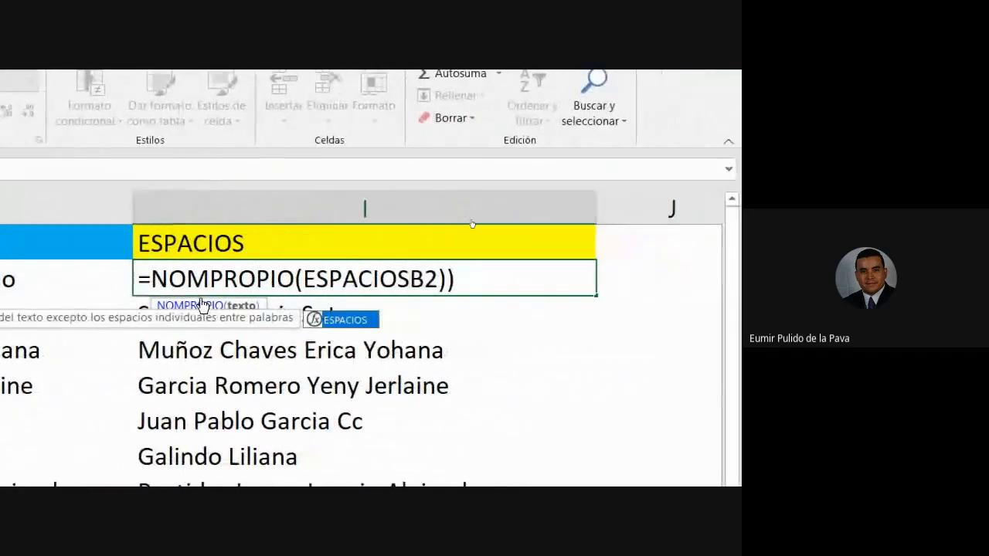
pyautogui.write('(')
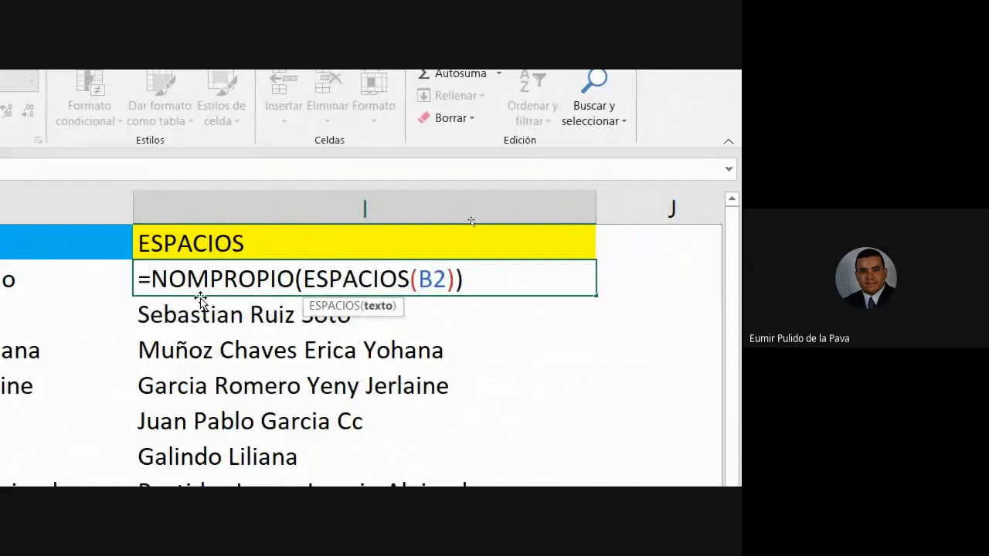
pyautogui.press('Return')
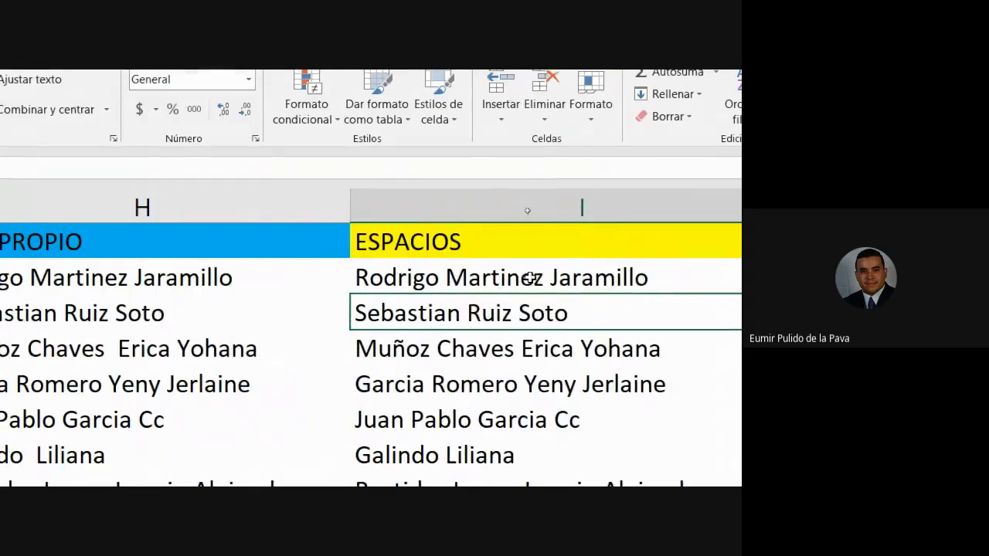
# Review the nested NOMPROPIO and ESPACIOS functions in the I2 formula and leave the cell.
pyautogui.doubleClick(166, 278)
pyautogui.moveTo(370, 278); pyautogui.dragTo(624, 286)
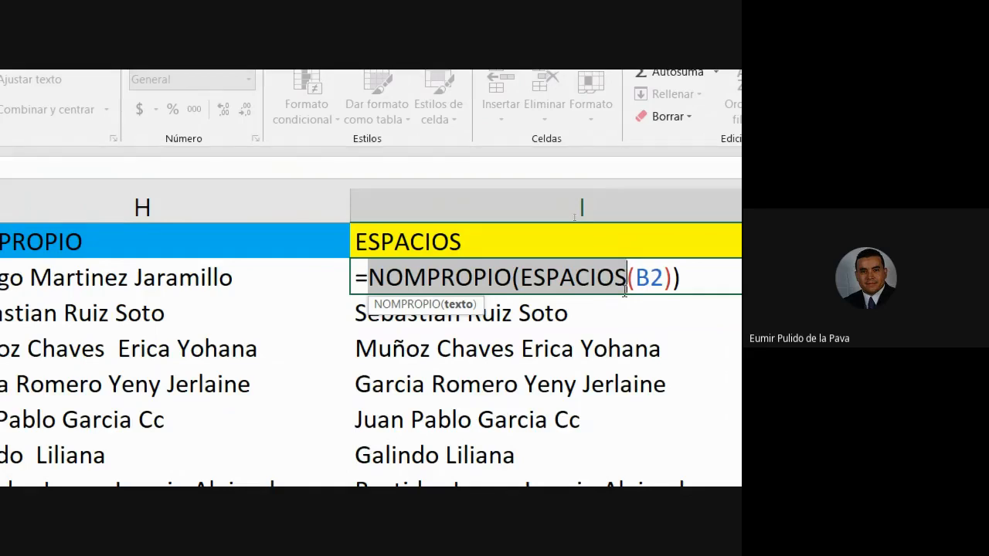
pyautogui.press('Return')
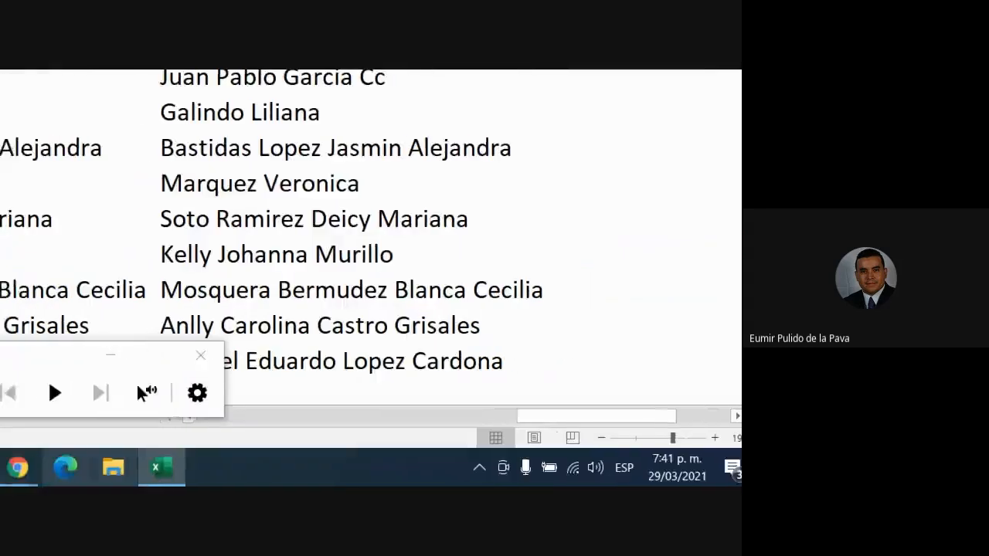
# Close the screen magnification, check the class chat in Google Meet, and return to the Excel workbook.
pyautogui.click(216, 409)
pyautogui.click(415, 422)
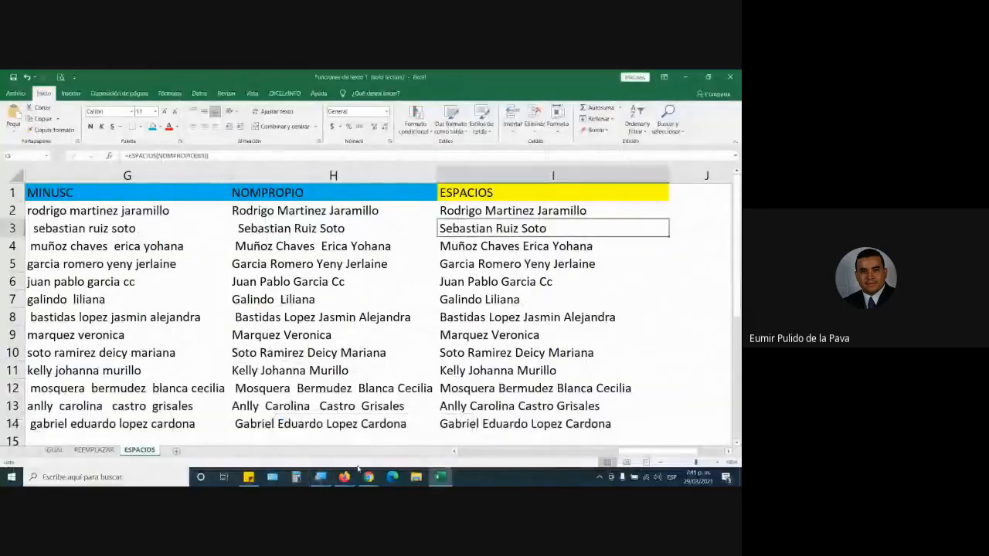
pyautogui.click(313, 421)
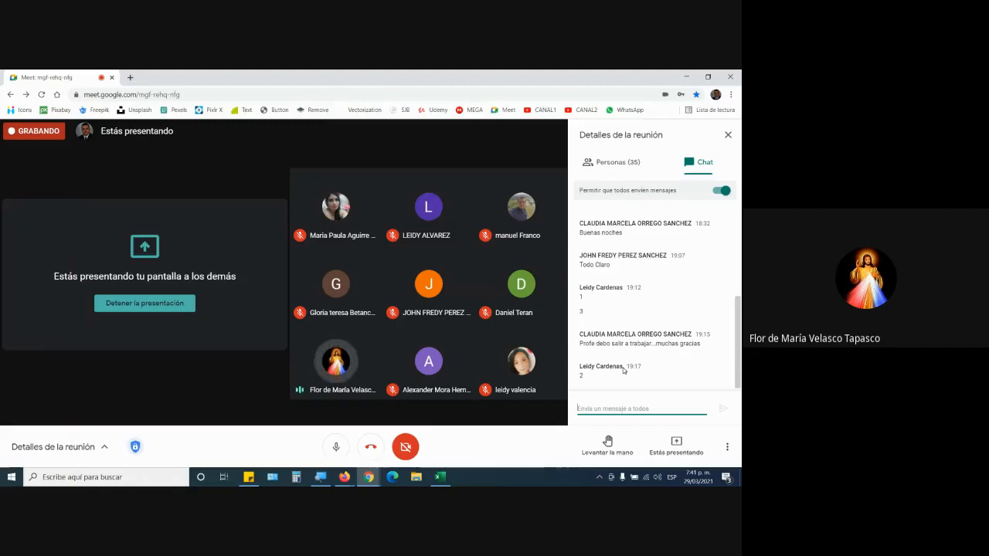
pyautogui.hotkey('alt', 'Tab')
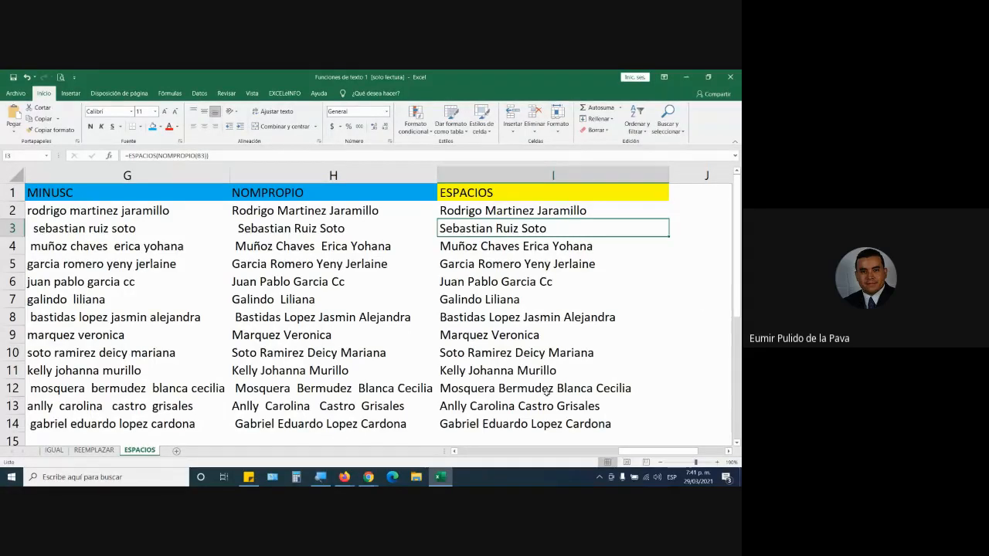
# Preview the available fonts for the ESPACIOS results in I2:I14 and view their font settings without applying any change.
pyautogui.click(509, 211)
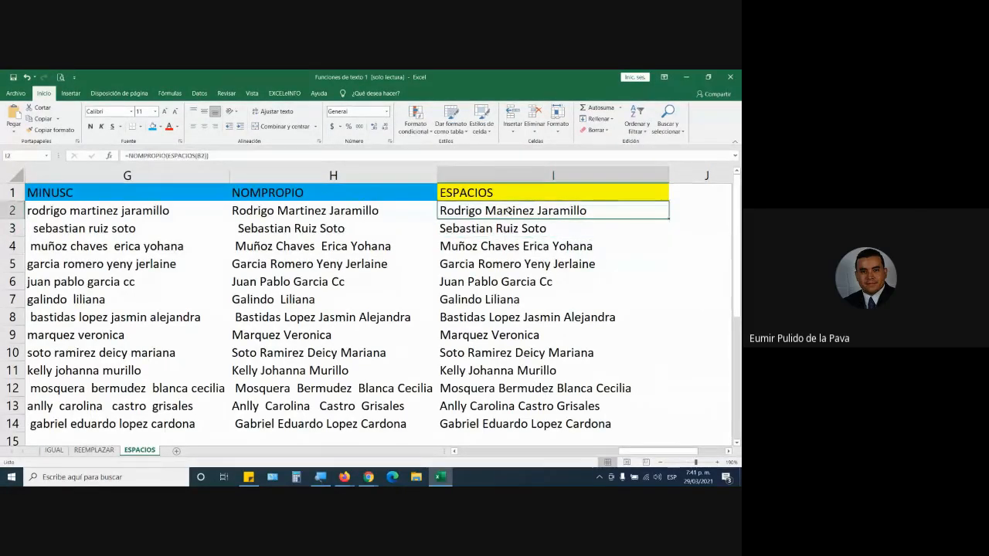
pyautogui.hotkey('ctrl', 'shift', 'Down')
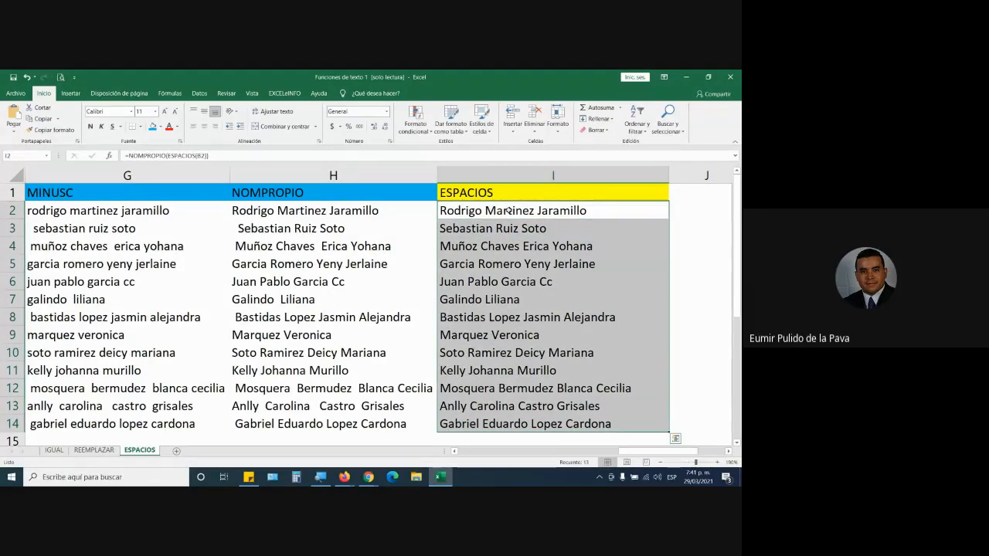
pyautogui.click(132, 111)
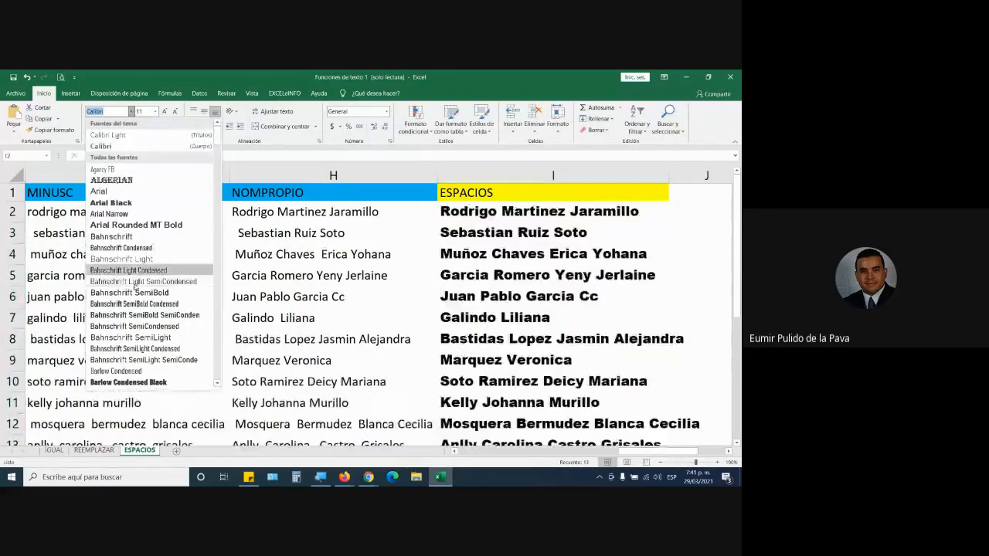
pyautogui.click(131, 112)
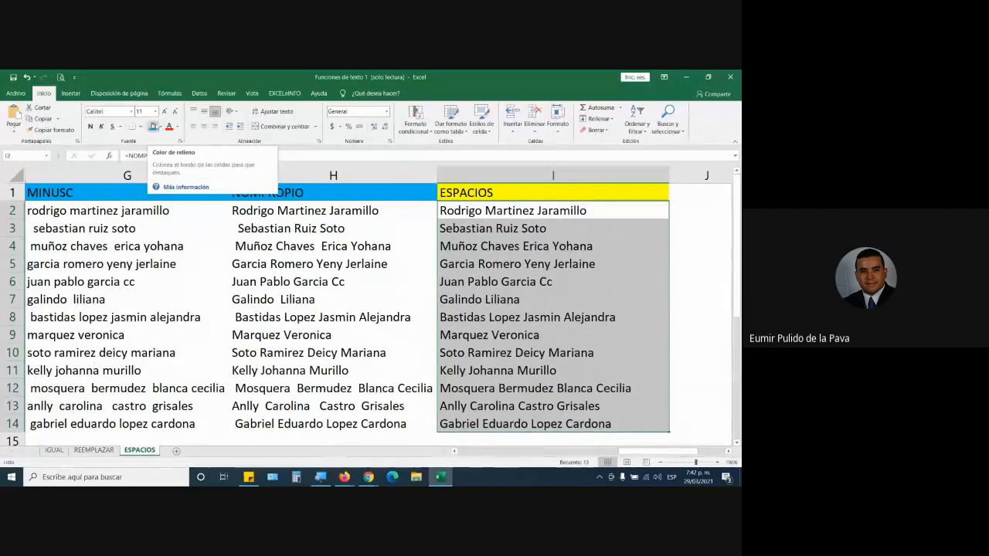
pyautogui.click(181, 142)
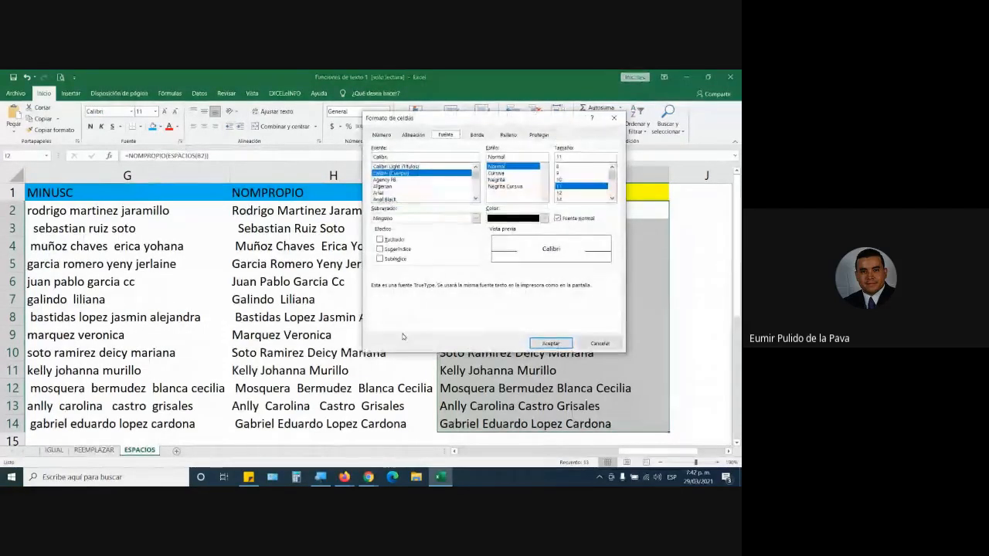
pyautogui.click(600, 343)
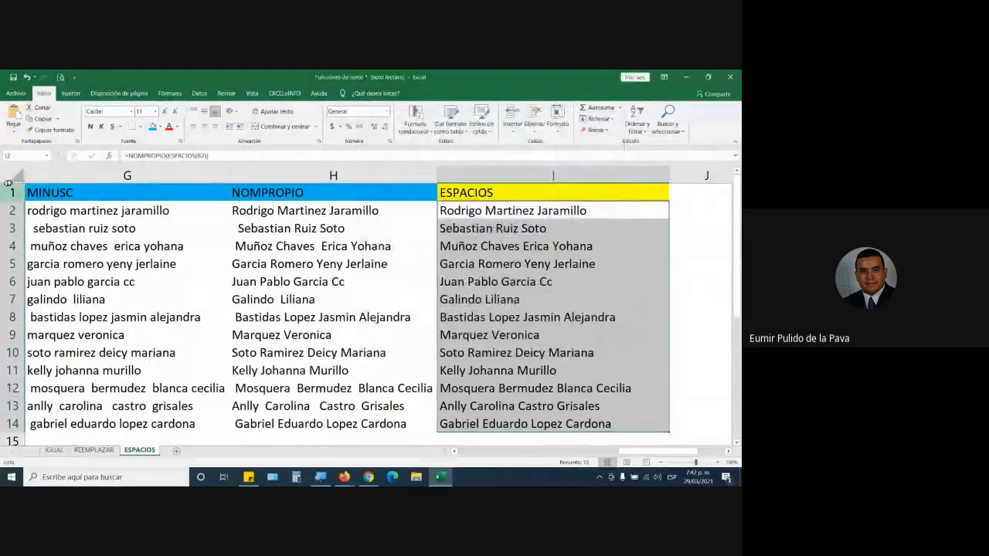
# Select the whole ESPACIOS sheet and browse its available fonts in the cell format settings without applying one.
pyautogui.click(18, 178)
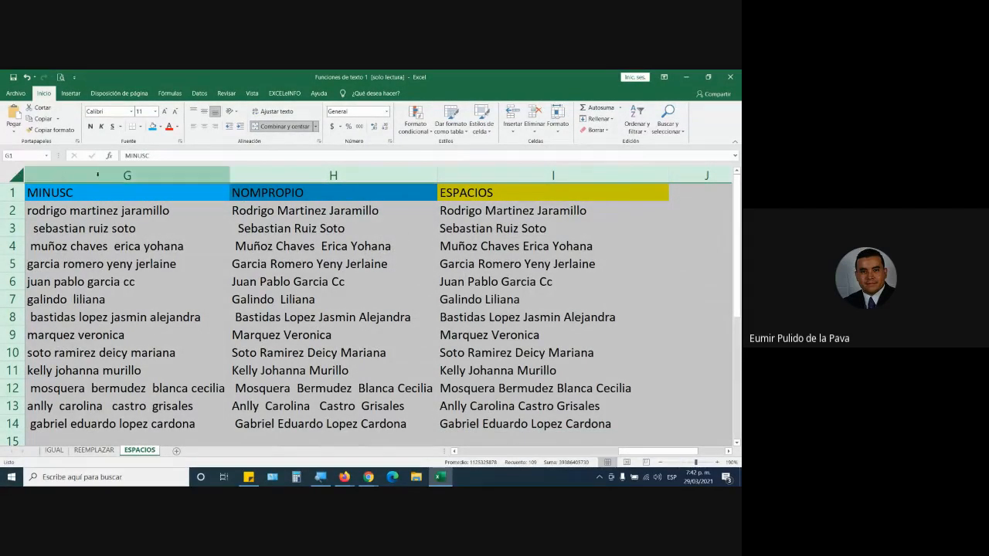
pyautogui.click(179, 142)
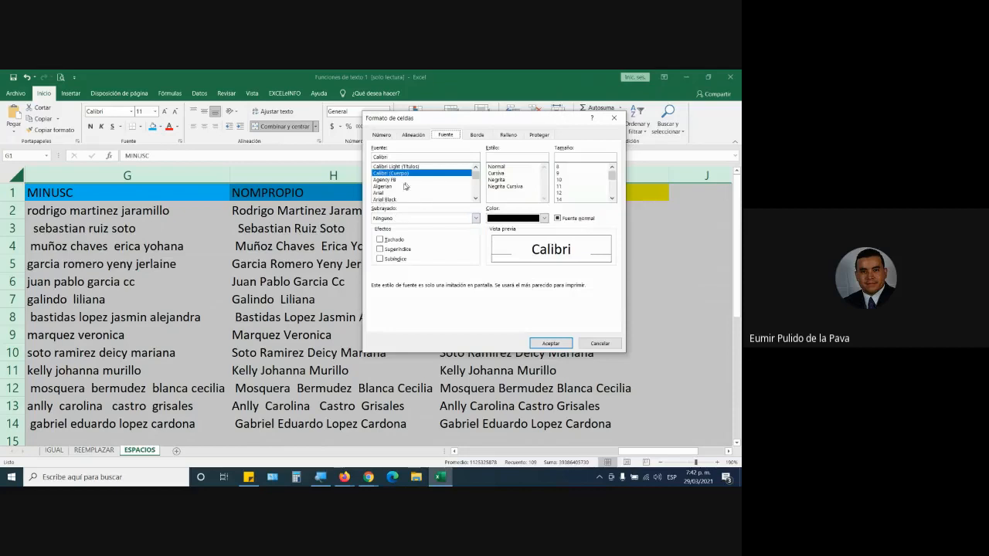
pyautogui.scroll(-10, 445, 190)
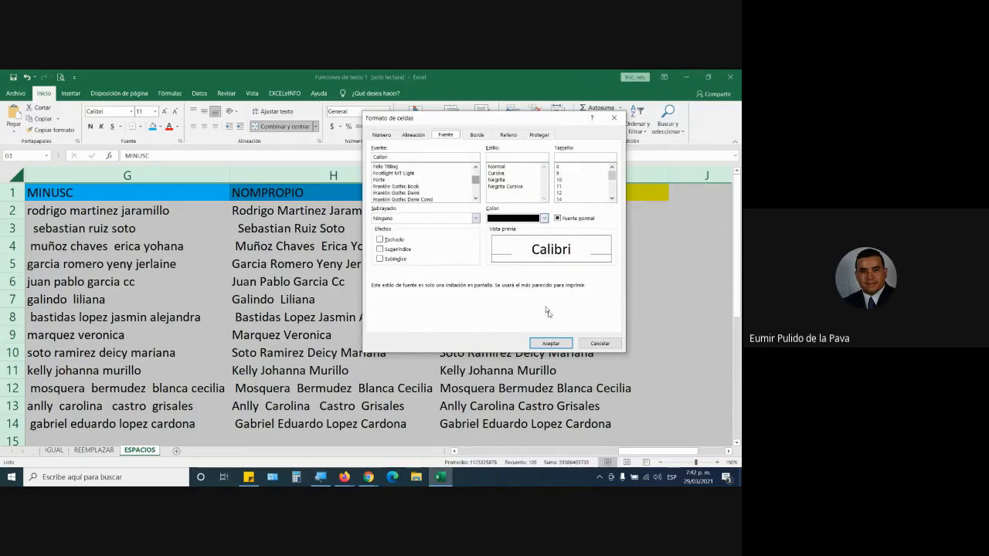
pyautogui.click(601, 342)
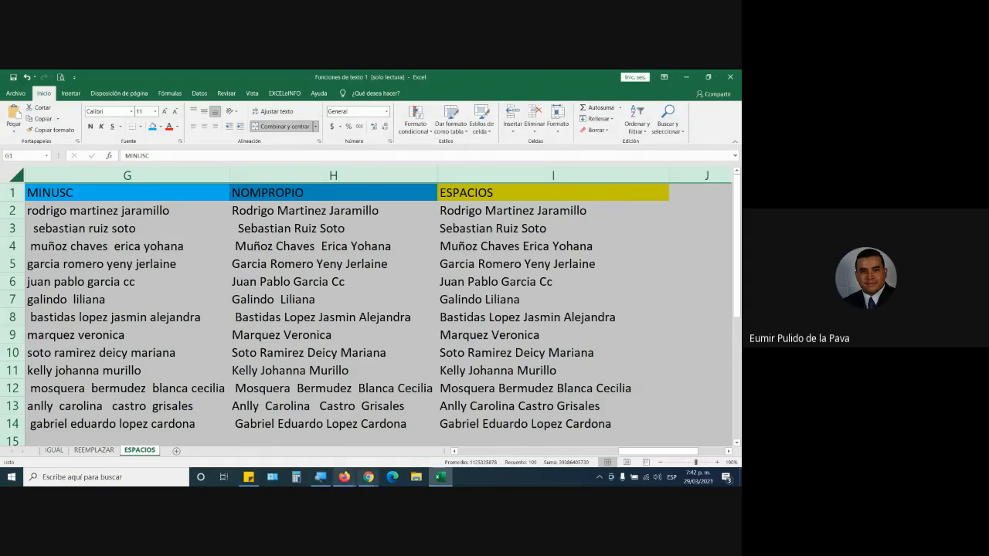
# Switch to the Google Meet call in Chrome to view the participants and class chat.
pyautogui.click(368, 477)
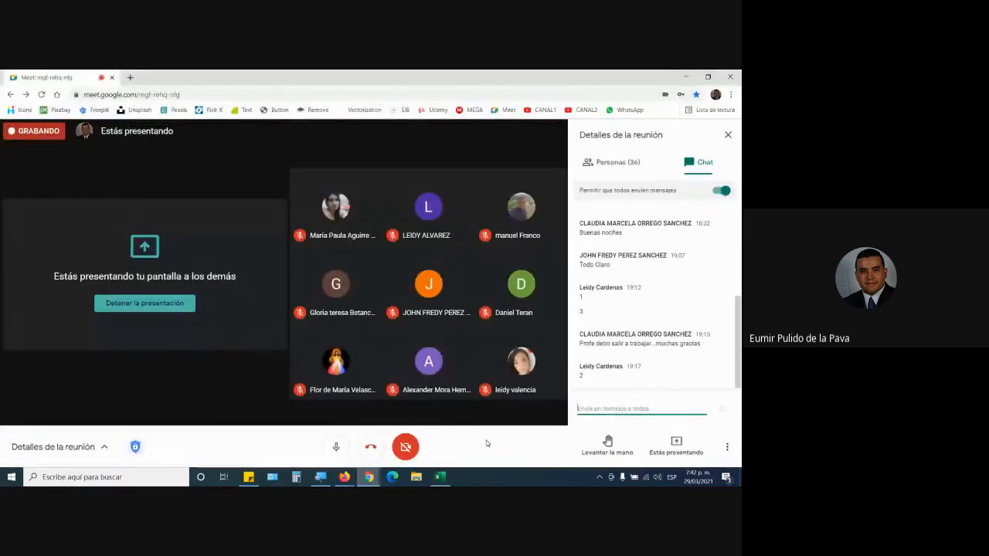
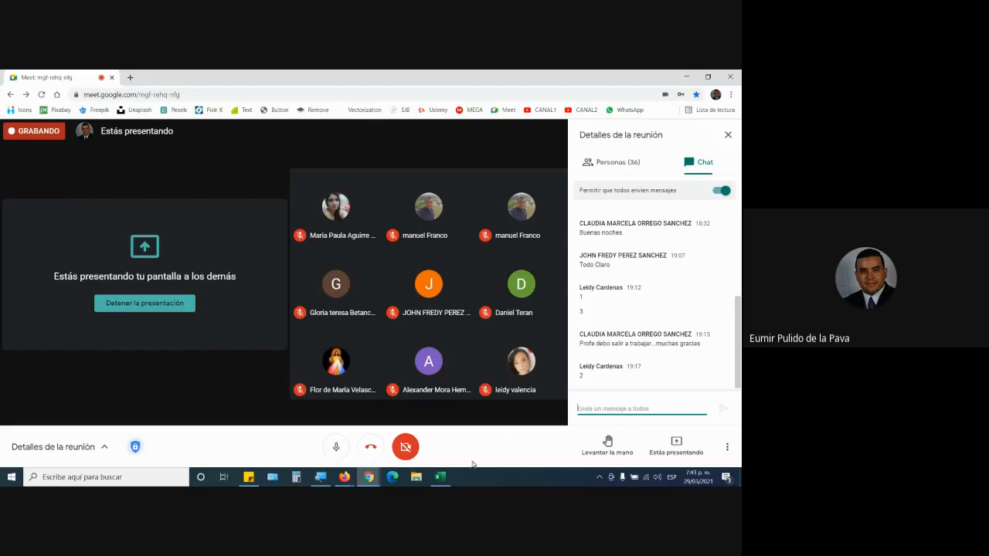
# Return to the Excel workbook and look over the sorting options and the formula in I2 without changing anything.
pyautogui.click(440, 477)
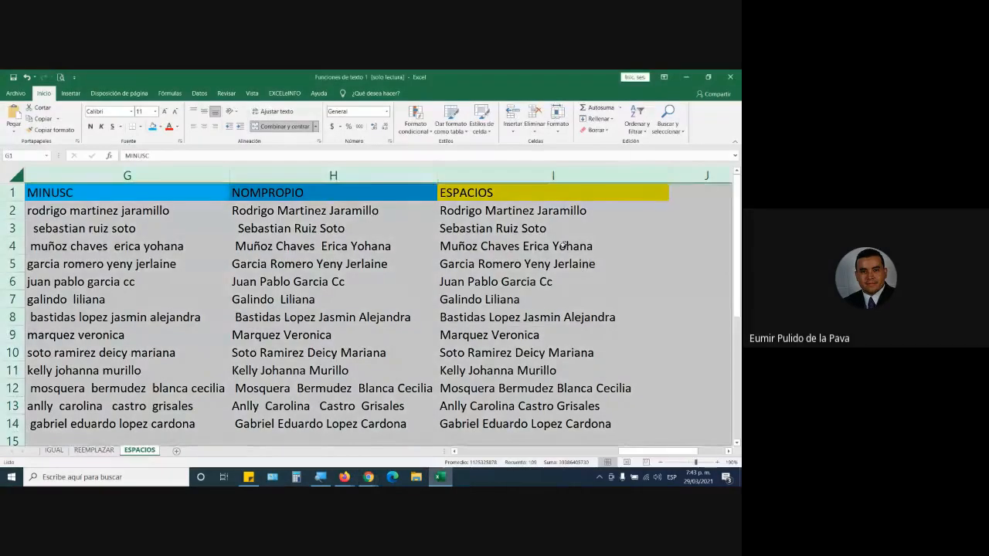
pyautogui.click(635, 126)
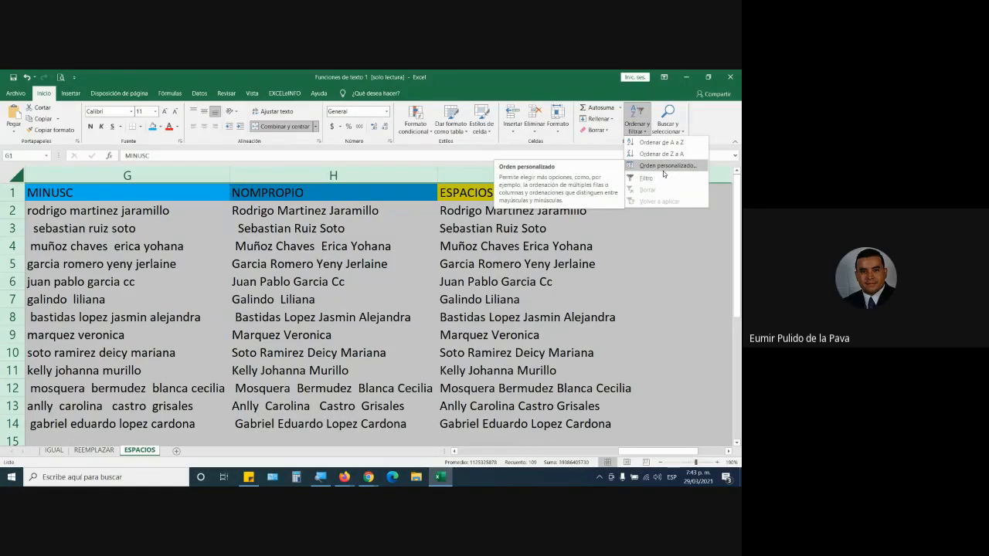
pyautogui.click(543, 311)
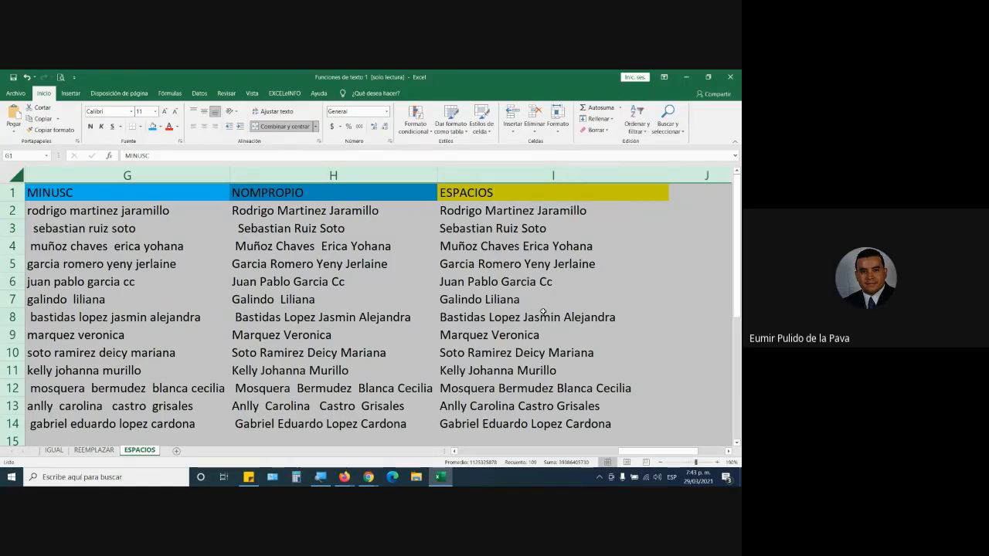
pyautogui.click(543, 313)
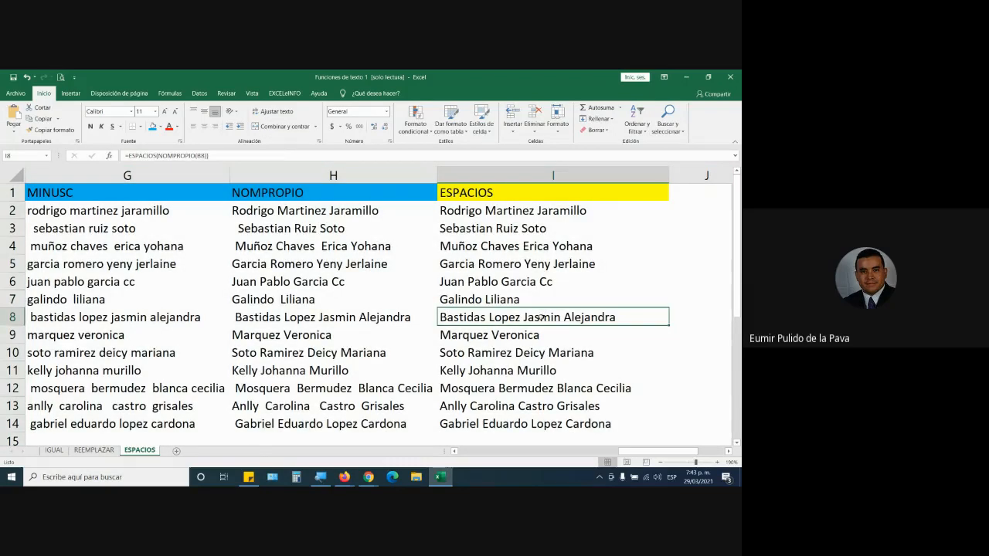
pyautogui.doubleClick(491, 211)
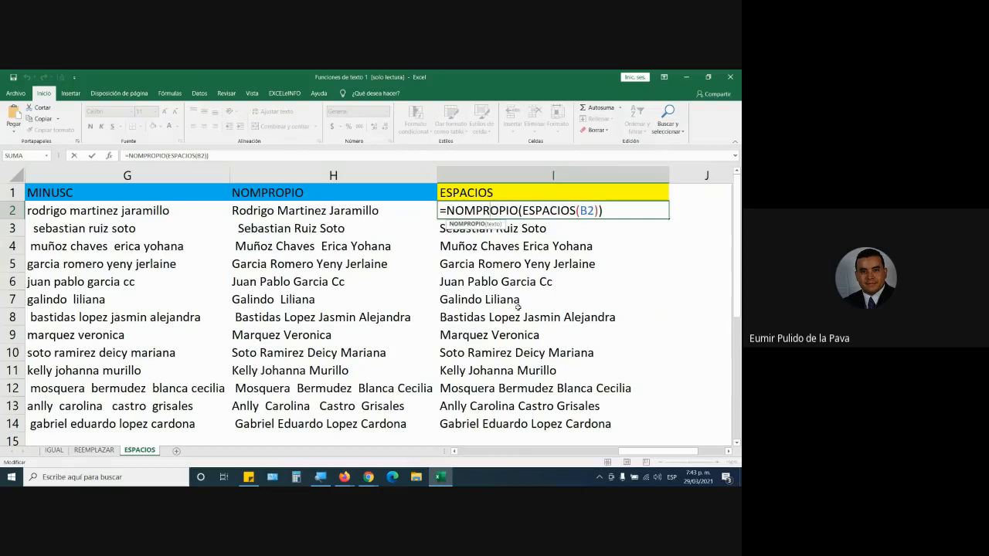
pyautogui.press('Return')
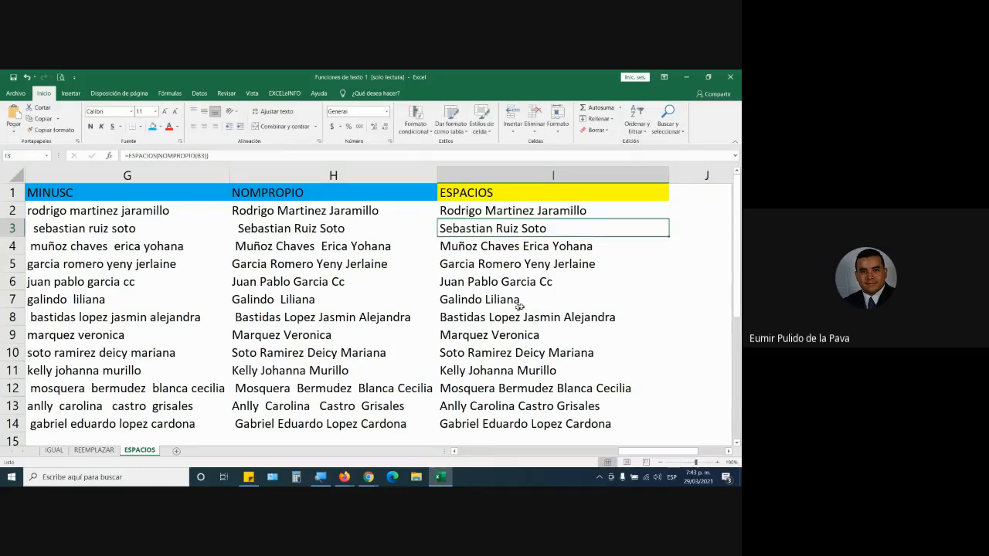
# Try to copy the ESPACIOS results in I2:I14 over the APRENDIZ names from B2 with a normal paste, and undo it.
pyautogui.click(514, 209)
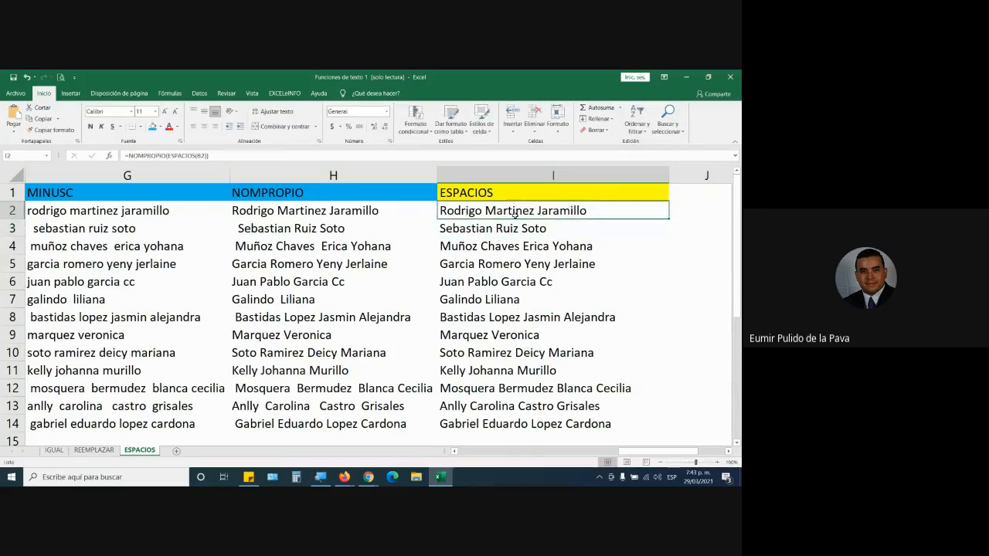
pyautogui.moveTo(514, 211); pyautogui.dragTo(522, 421)
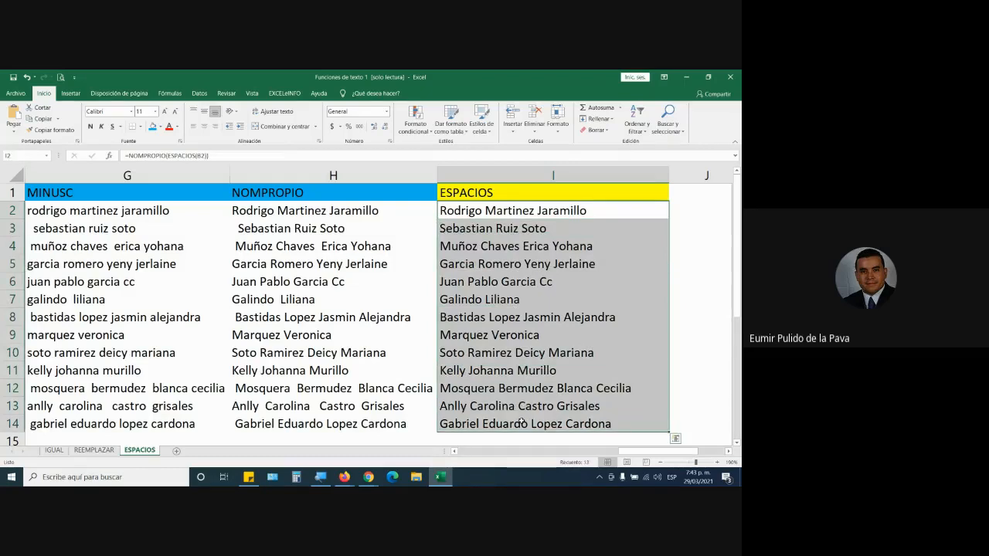
pyautogui.hotkey('ctrl', 'c')
pyautogui.moveTo(625, 454); pyautogui.dragTo(465, 454)
pyautogui.click(215, 211)
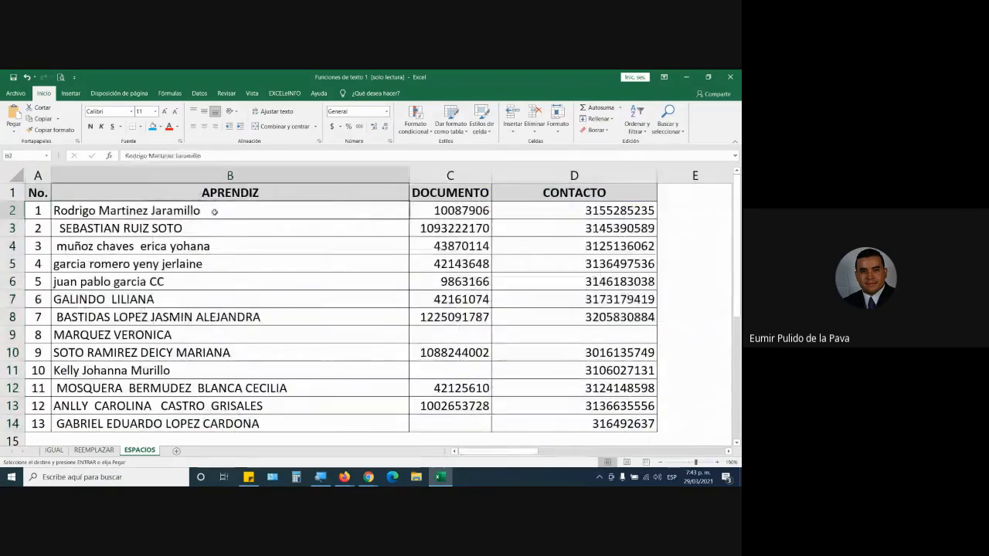
pyautogui.click(12, 113)
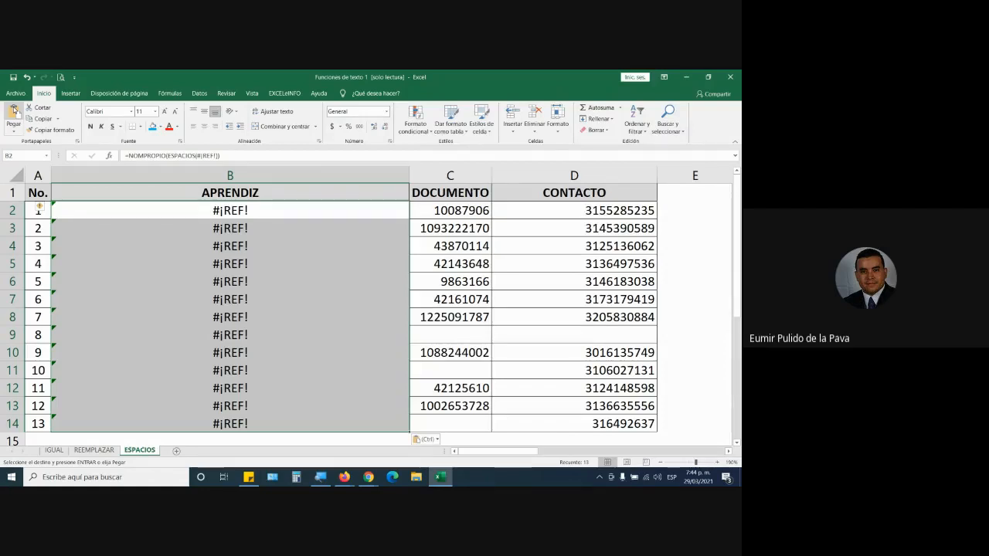
pyautogui.hotkey('ctrl', 'z')
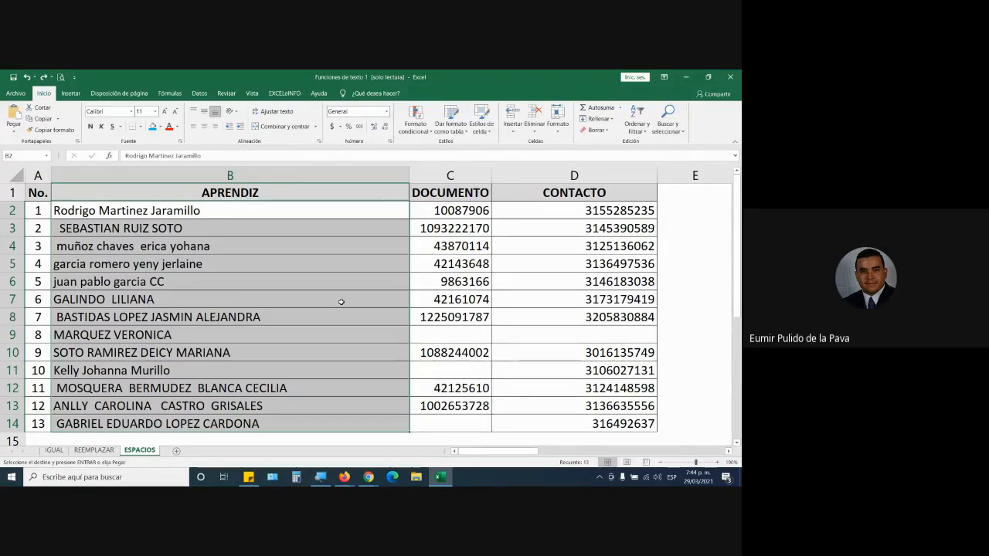
# Cancel the pending copy and examine how the nested NOMPROPIO and ESPACIOS formula in I2 refers to the APRENDIZ name in B2.
pyautogui.moveTo(275, 216); pyautogui.dragTo(271, 427)
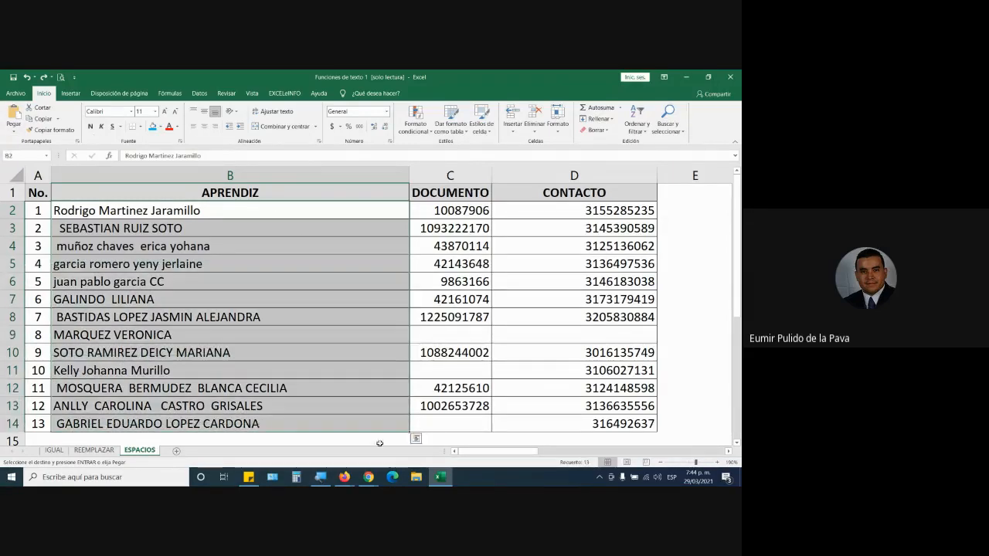
pyautogui.moveTo(511, 450); pyautogui.dragTo(698, 450)
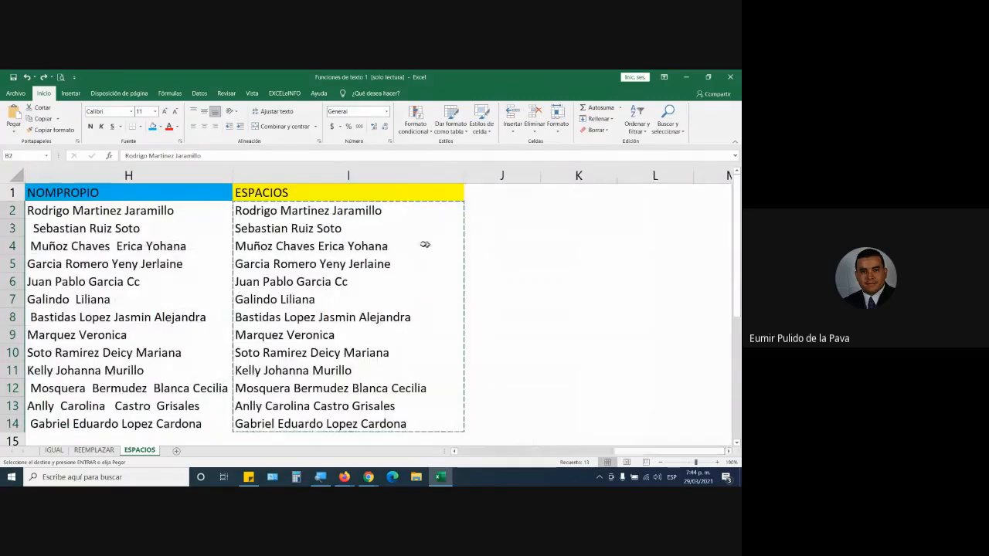
pyautogui.press('Escape')
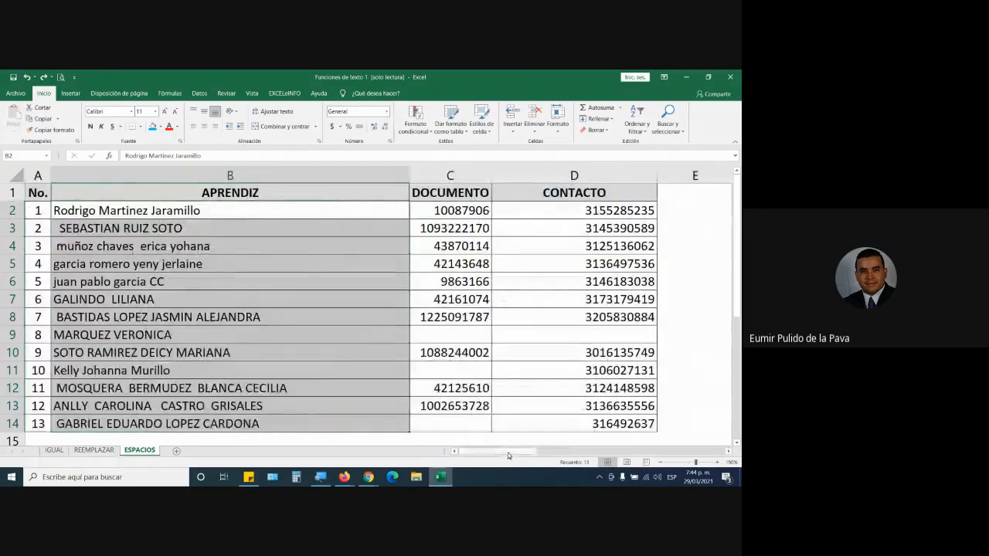
pyautogui.moveTo(507, 450); pyautogui.dragTo(698, 450)
pyautogui.doubleClick(435, 212)
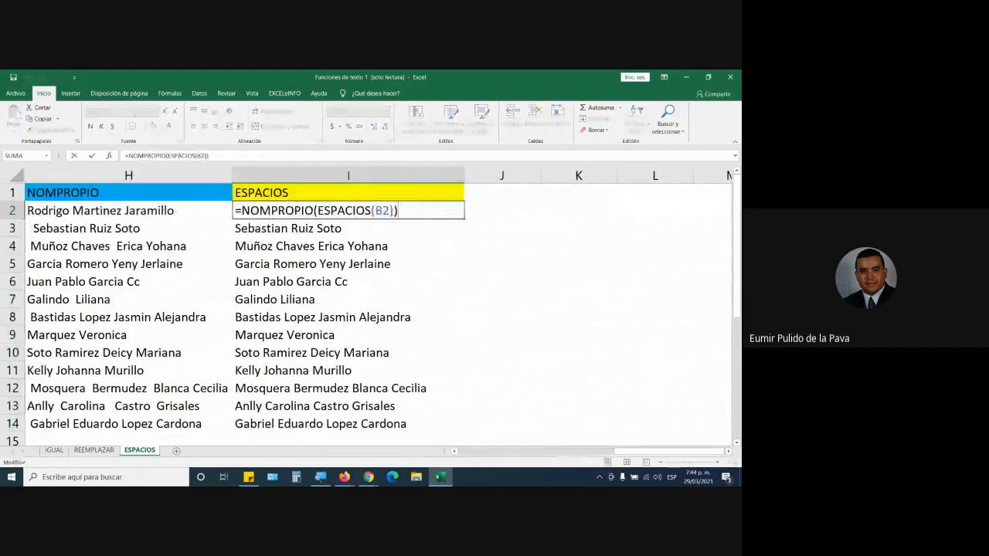
pyautogui.moveTo(371, 211); pyautogui.dragTo(390, 211)
pyautogui.click(379, 211)
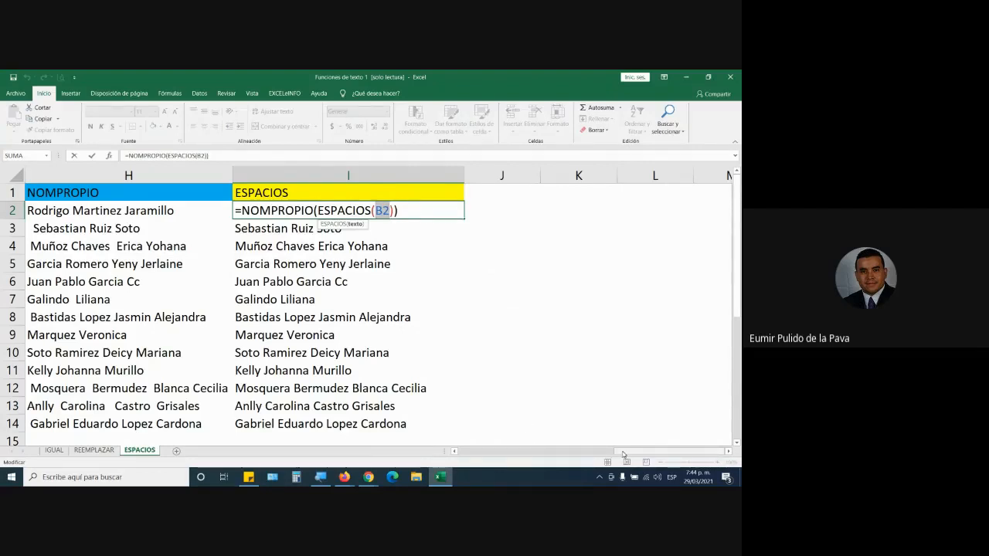
pyautogui.moveTo(623, 455); pyautogui.dragTo(465, 453)
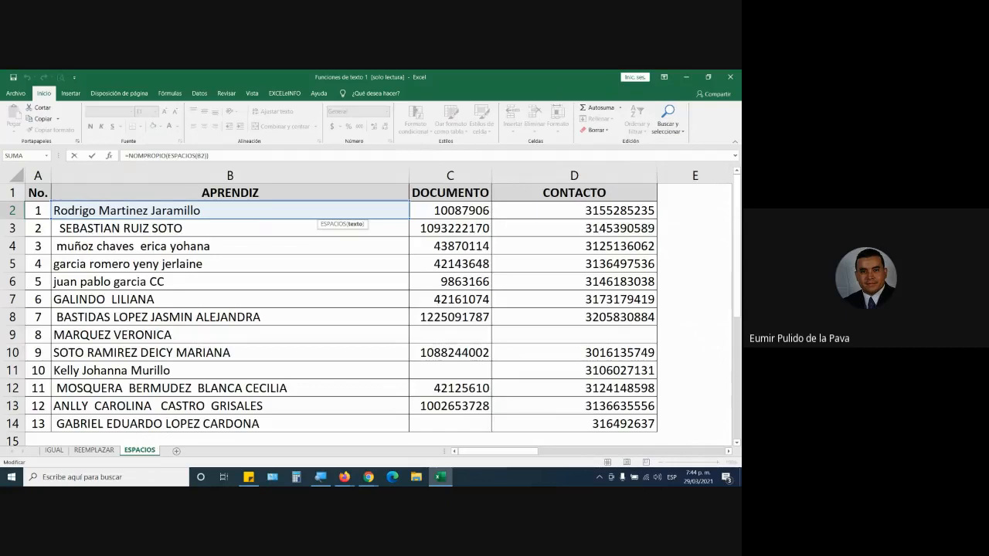
pyautogui.moveTo(514, 452); pyautogui.dragTo(618, 452)
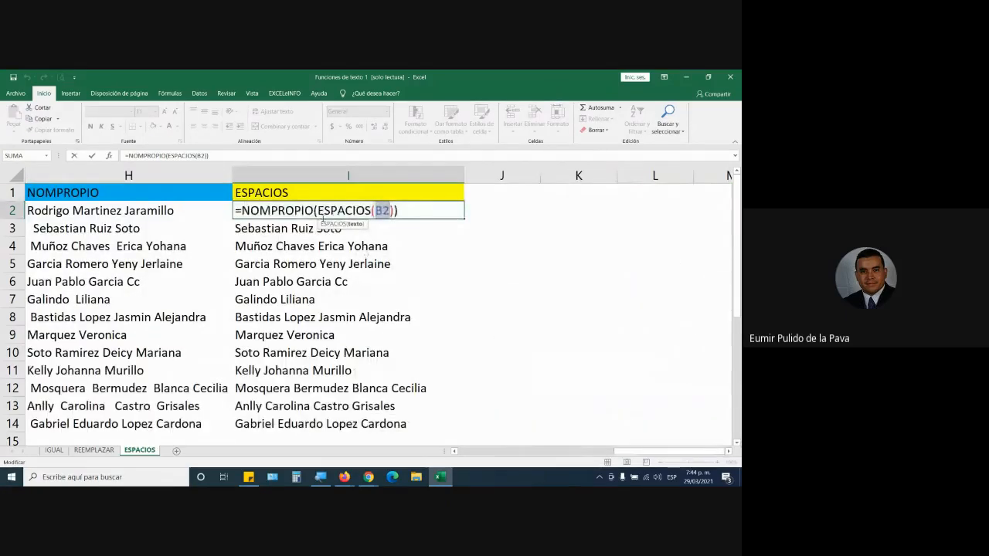
pyautogui.press('Return')
# Copy the ESPACIOS results in I2:I14.
pyautogui.moveTo(323, 213); pyautogui.dragTo(288, 429)
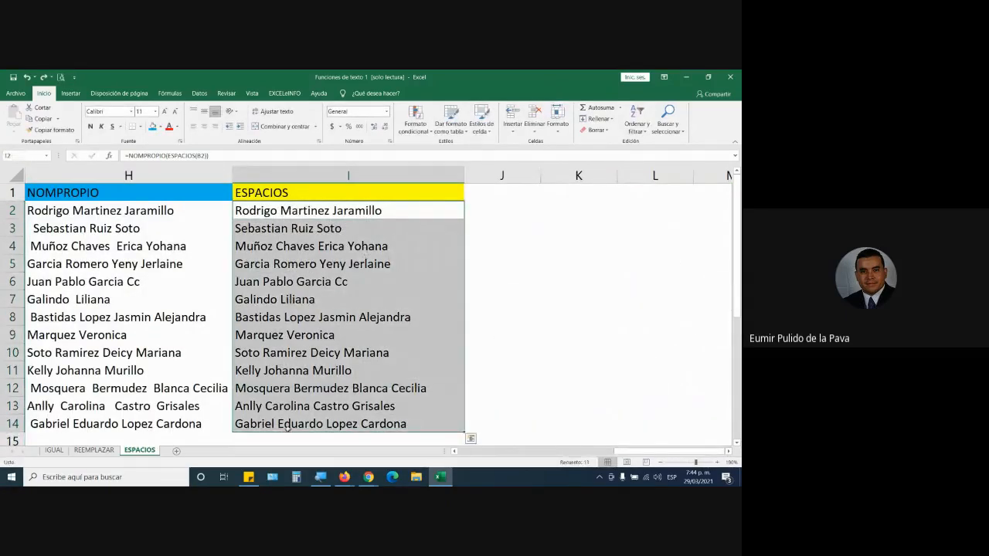
pyautogui.click(471, 438)
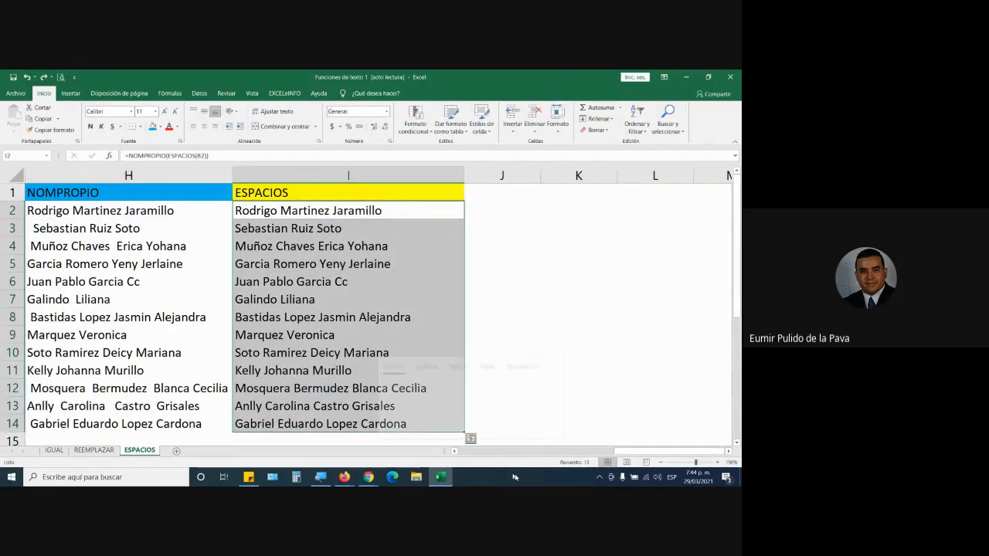
pyautogui.click(655, 457)
pyautogui.hotkey('ctrl', 'c')
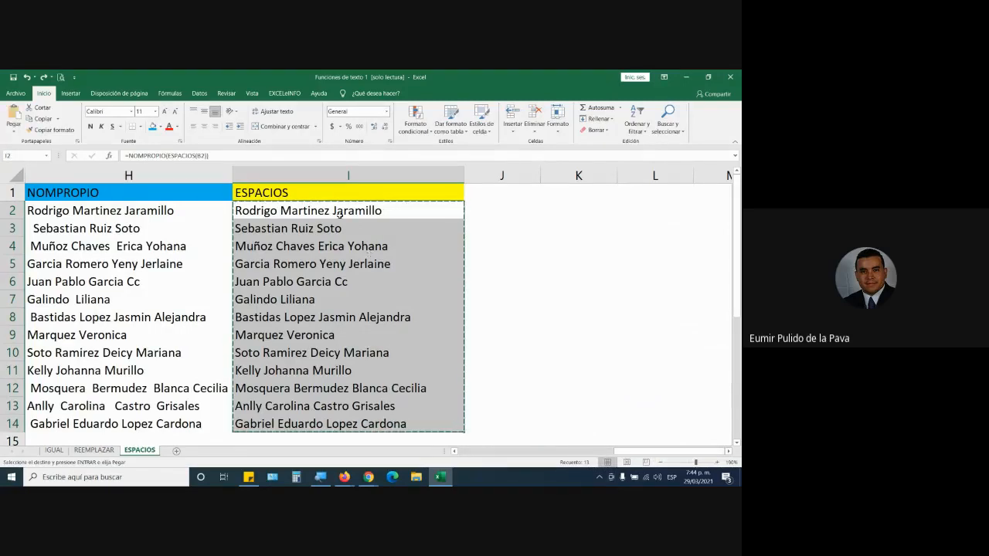
# Demonstrate a normal paste of the copied formulas at B2, check its effect on the NOMPROPIO and ESPACIOS columns, and undo it.
pyautogui.moveTo(628, 452); pyautogui.dragTo(464, 456)
pyautogui.click(223, 214)
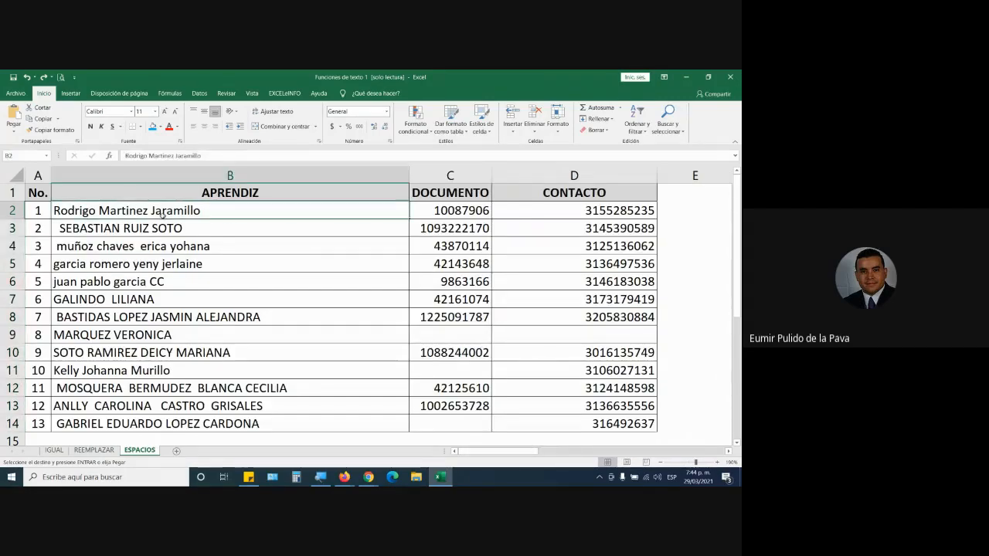
pyautogui.hotkey('ctrl', 'v')
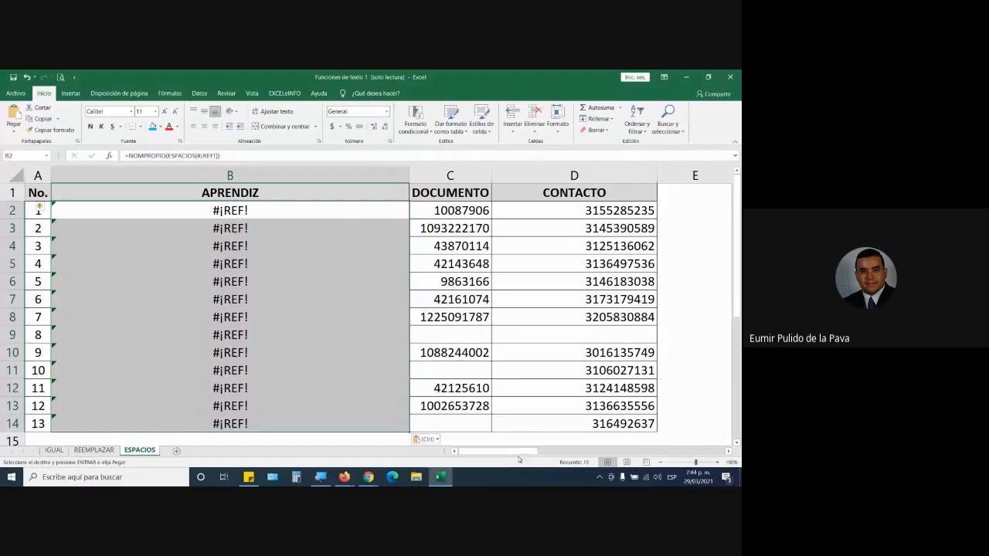
pyautogui.moveTo(525, 451); pyautogui.dragTo(688, 452)
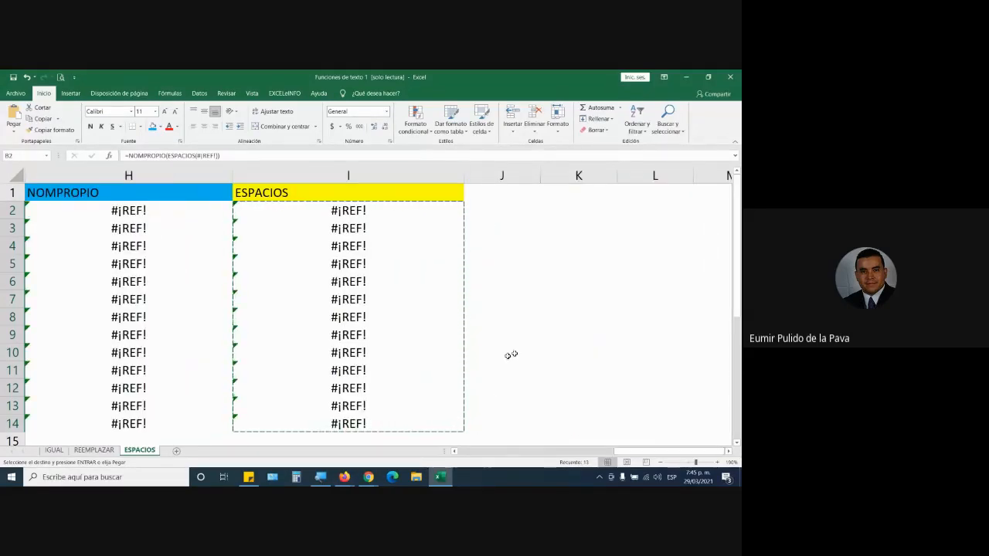
pyautogui.moveTo(672, 452); pyautogui.dragTo(463, 451)
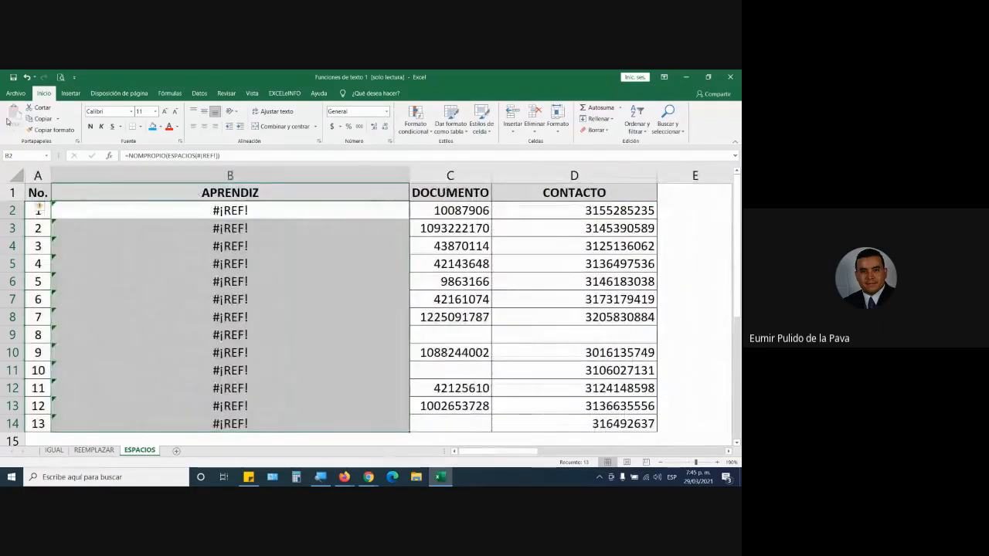
pyautogui.click(7, 122)
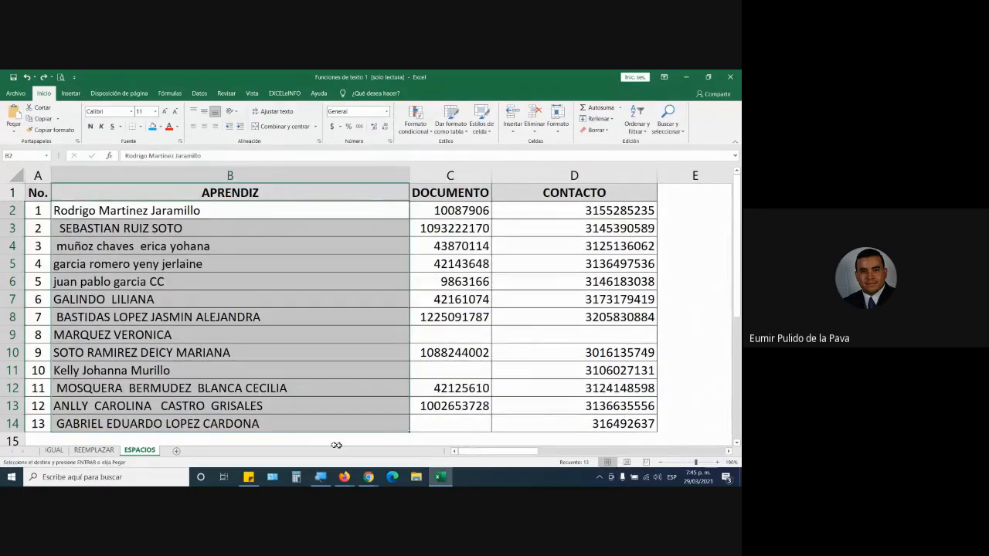
# Replace the APRENDIZ names from B2 down with the ESPACIOS results of I2:I14, using Paste Special with the Valores option.
pyautogui.moveTo(476, 450); pyautogui.dragTo(631, 451)
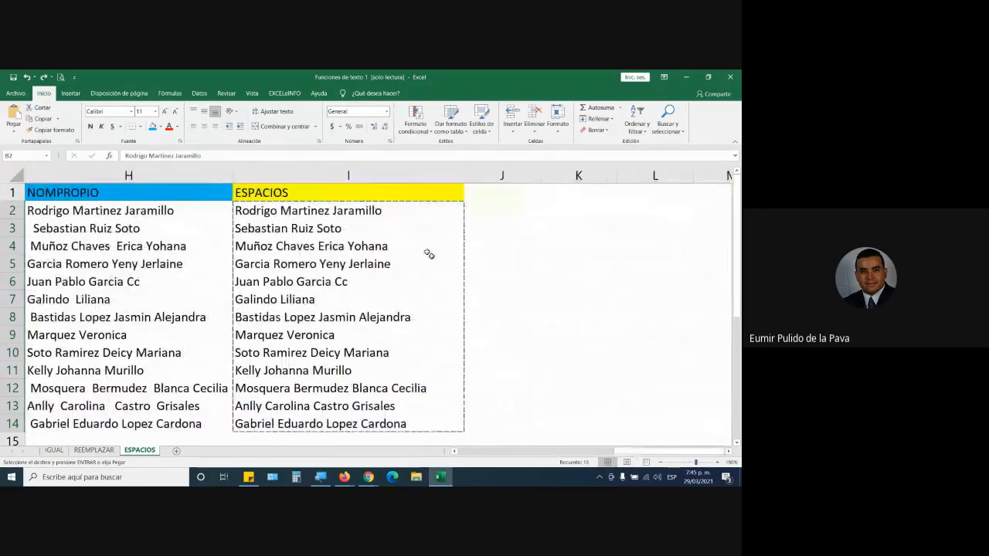
pyautogui.moveTo(406, 214); pyautogui.dragTo(391, 424)
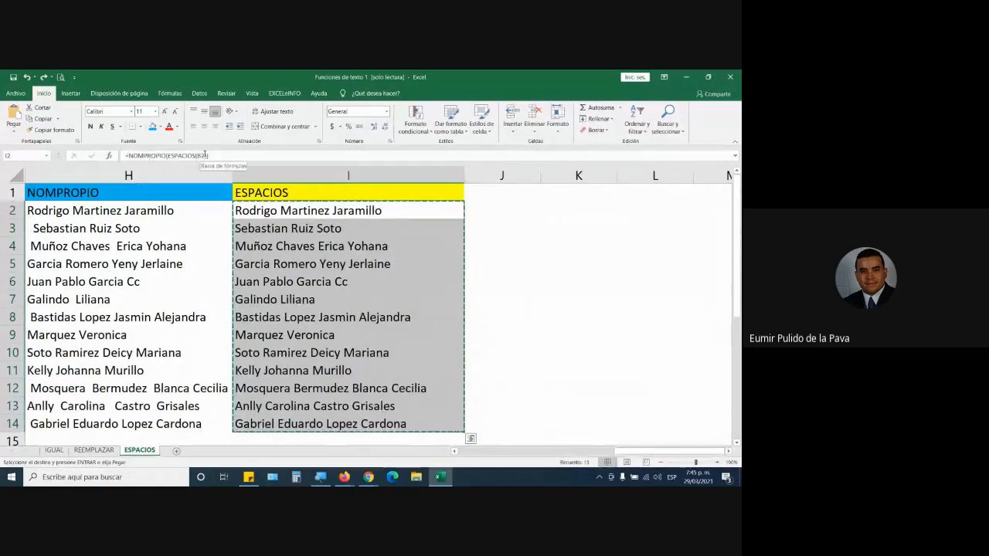
pyautogui.moveTo(631, 451); pyautogui.dragTo(457, 448)
pyautogui.click(197, 211)
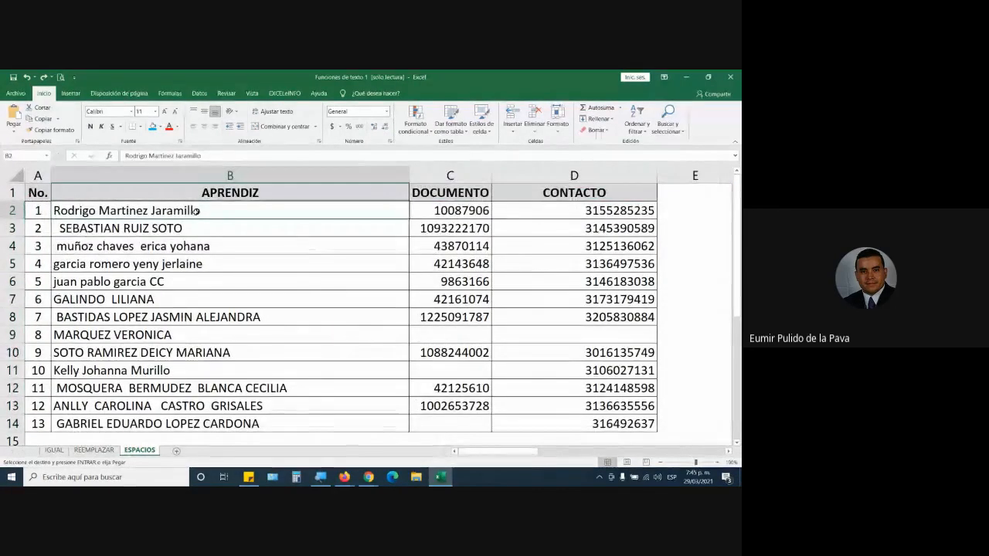
pyautogui.hotkey('ctrl', 'alt', 'v')
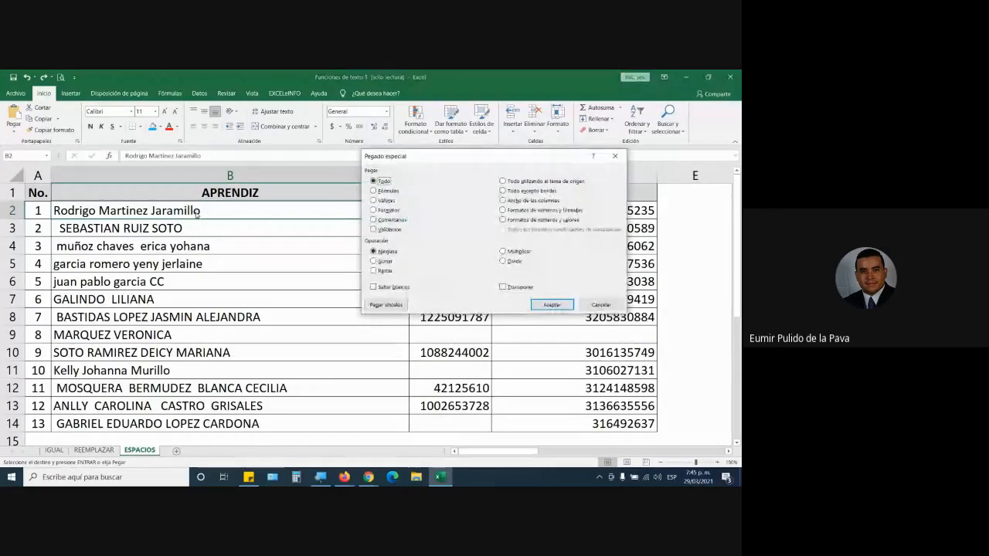
pyautogui.click(380, 201)
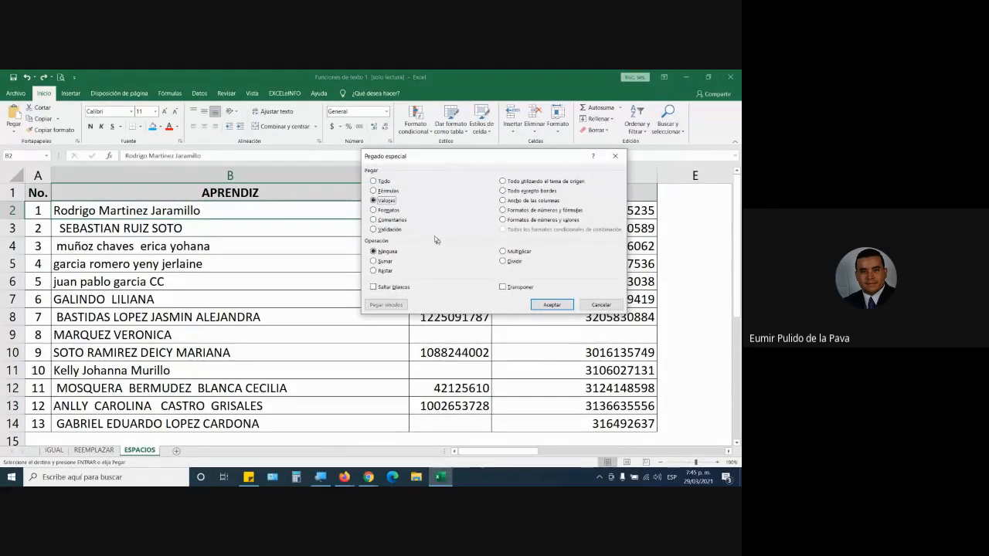
pyautogui.click(551, 306)
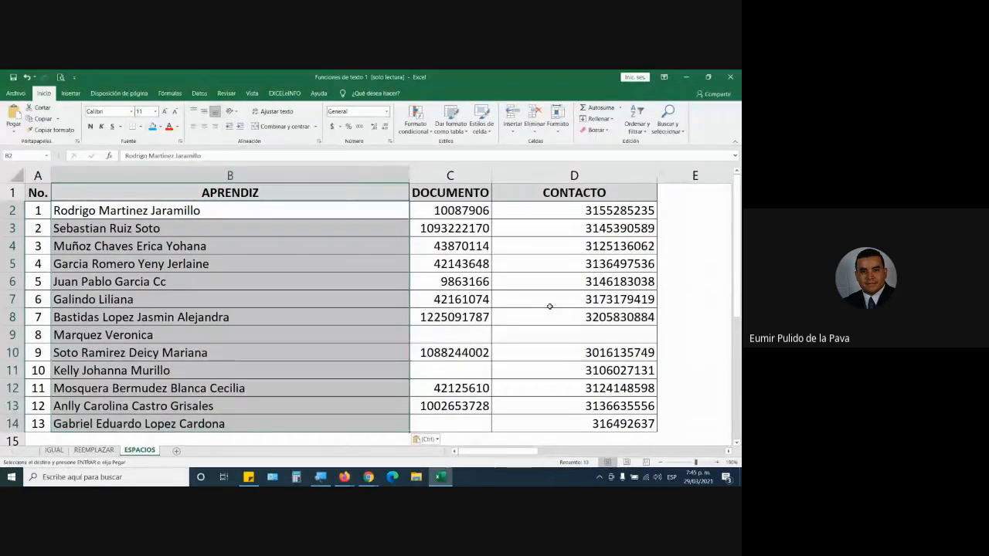
# Inspect the contents of APRENDIZ cells B2, B3 and B4 to check whether they hold plain text or formulas.
pyautogui.doubleClick(221, 212)
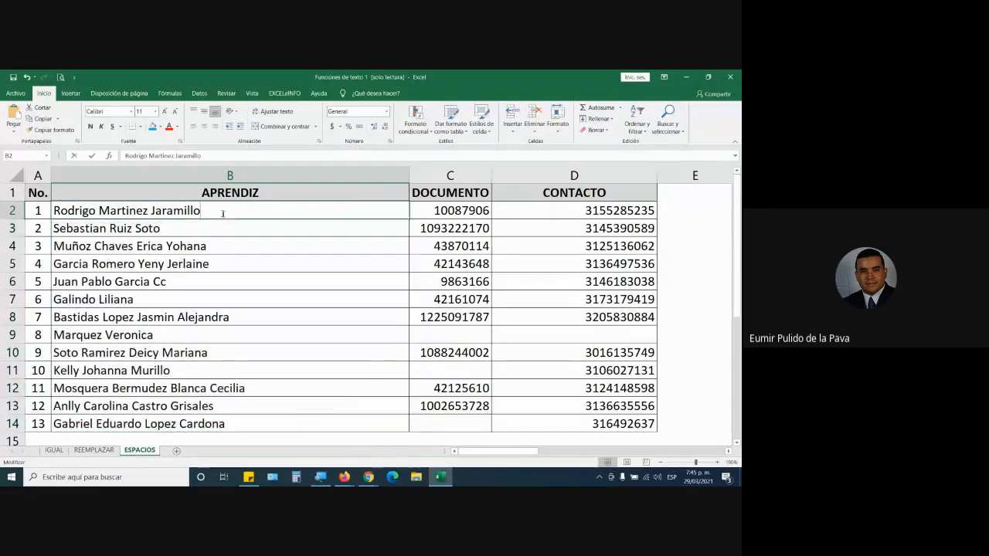
pyautogui.click(192, 229)
pyautogui.doubleClick(191, 229)
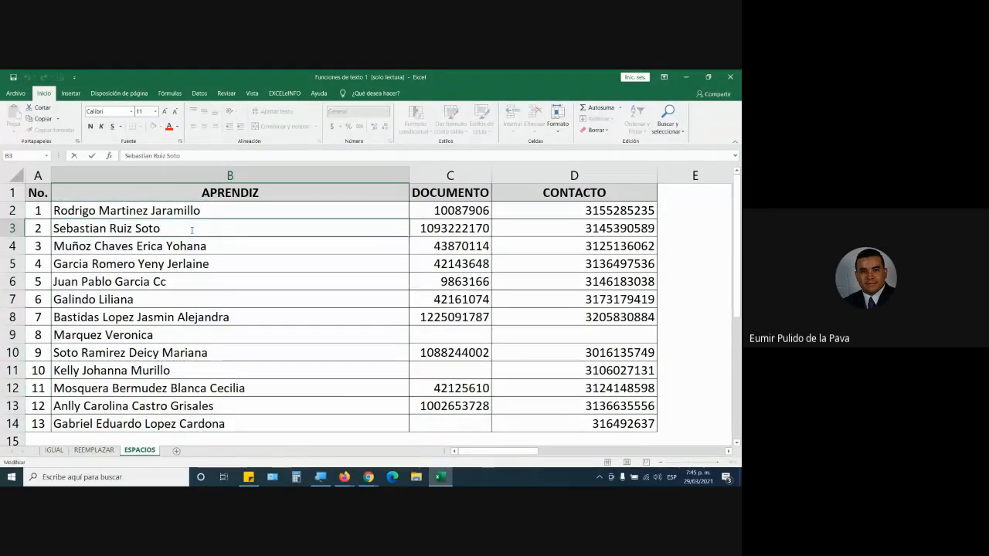
pyautogui.click(235, 245)
pyautogui.doubleClick(237, 246)
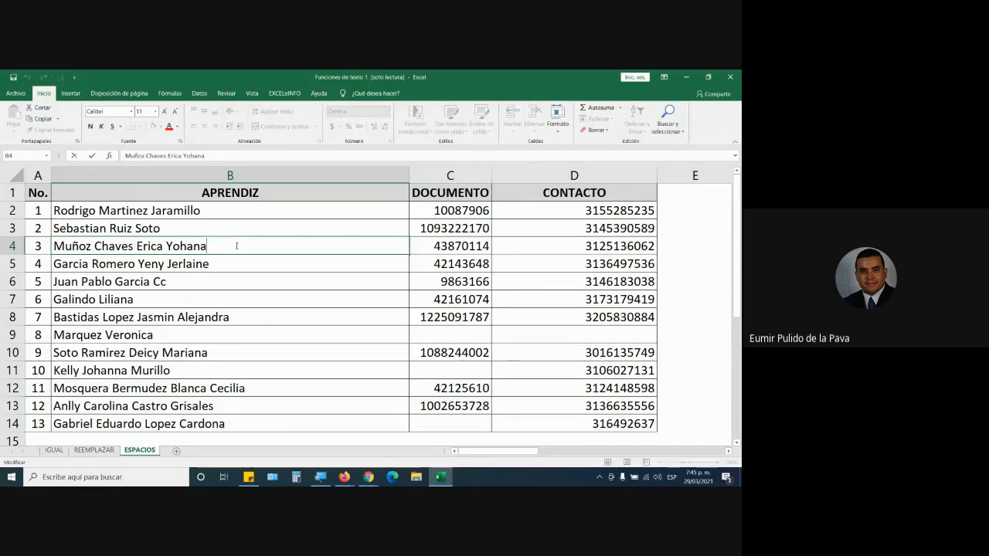
# Review the helper columns from MAYUSC to ESPACIOS and highlight the pasted APRENDIZ names in B2:B14.
pyautogui.press('Return')
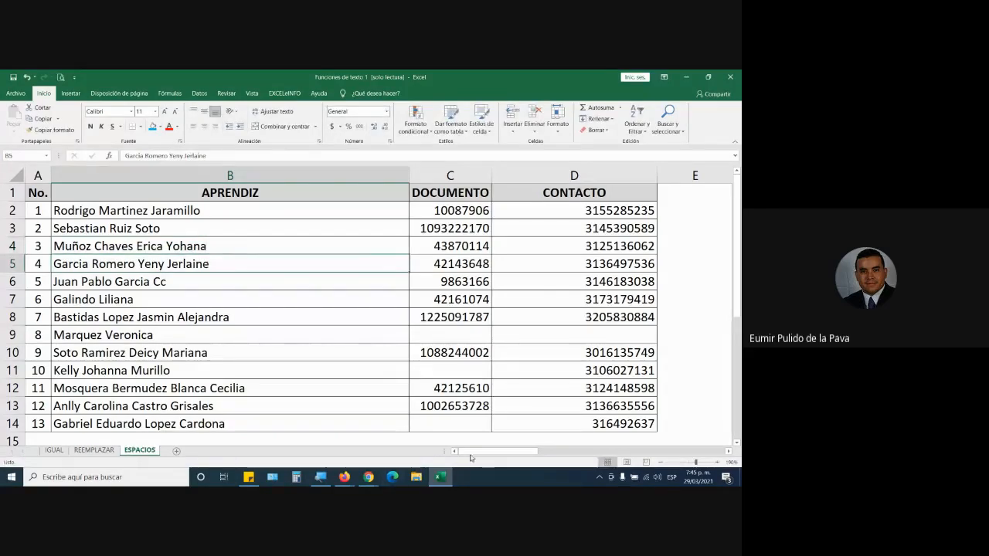
pyautogui.moveTo(499, 451); pyautogui.dragTo(586, 458)
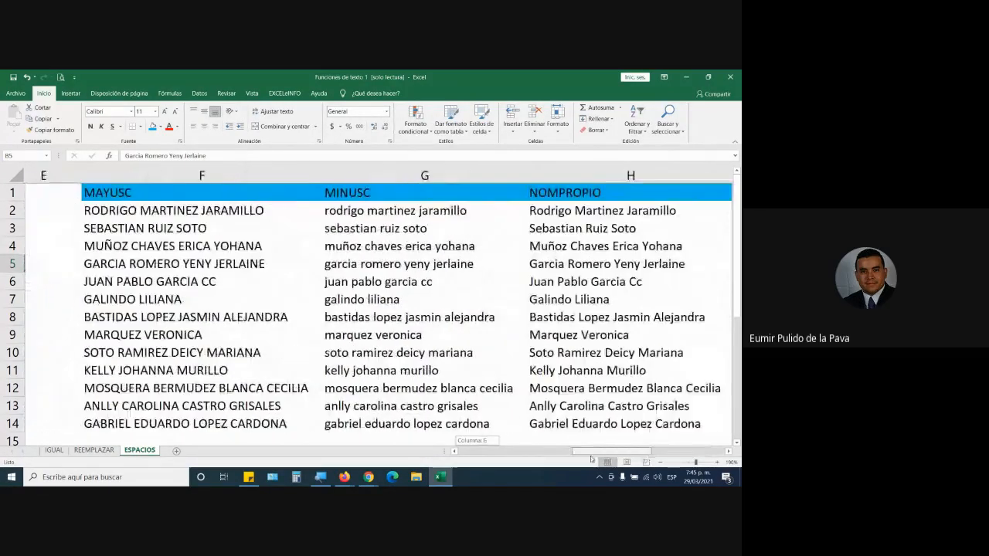
pyautogui.moveTo(220, 176); pyautogui.dragTo(466, 266)
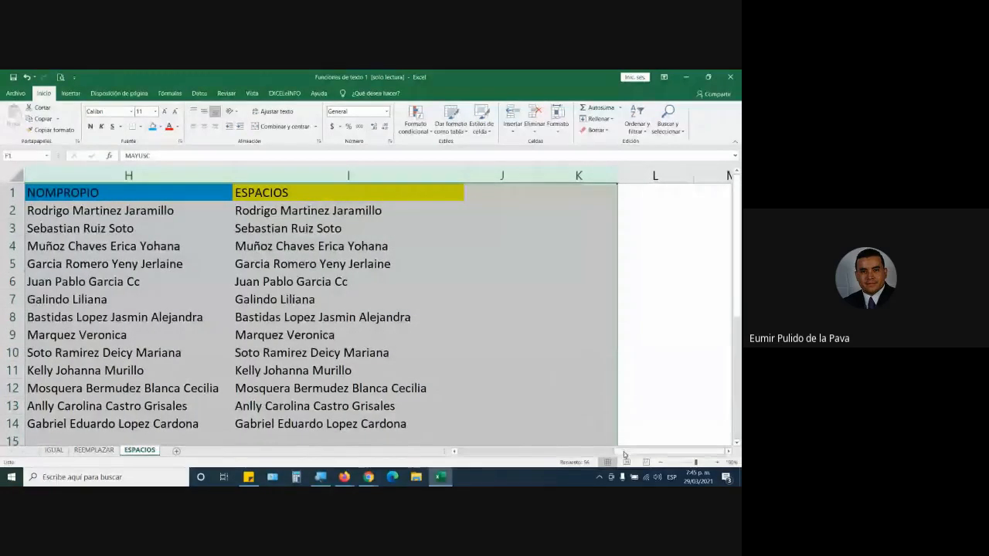
pyautogui.moveTo(623, 451); pyautogui.dragTo(455, 451)
pyautogui.moveTo(224, 210); pyautogui.dragTo(220, 421)
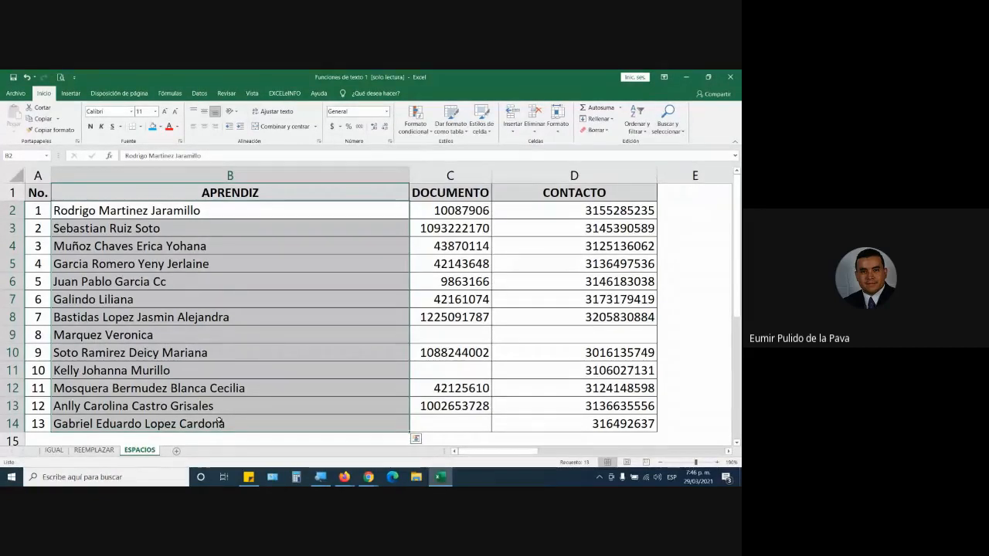
# Switch to the Google Meet window to check the class chat, and return to the Excel workbook.
pyautogui.click(369, 477)
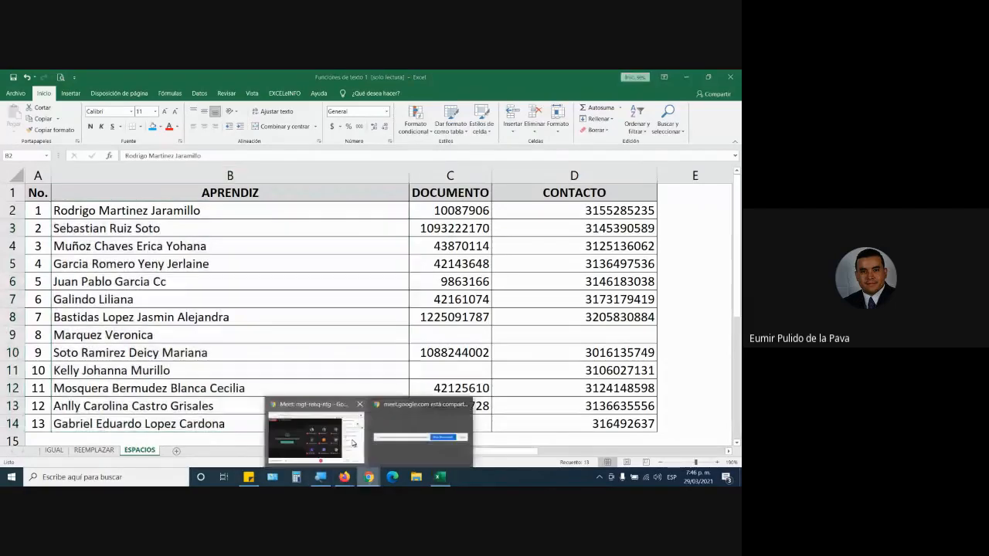
pyautogui.click(353, 443)
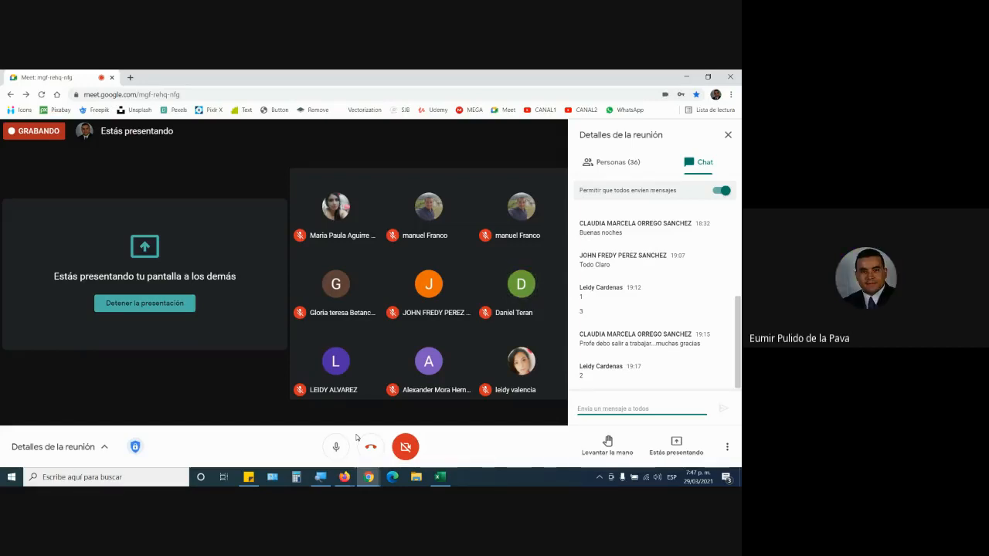
pyautogui.click(441, 478)
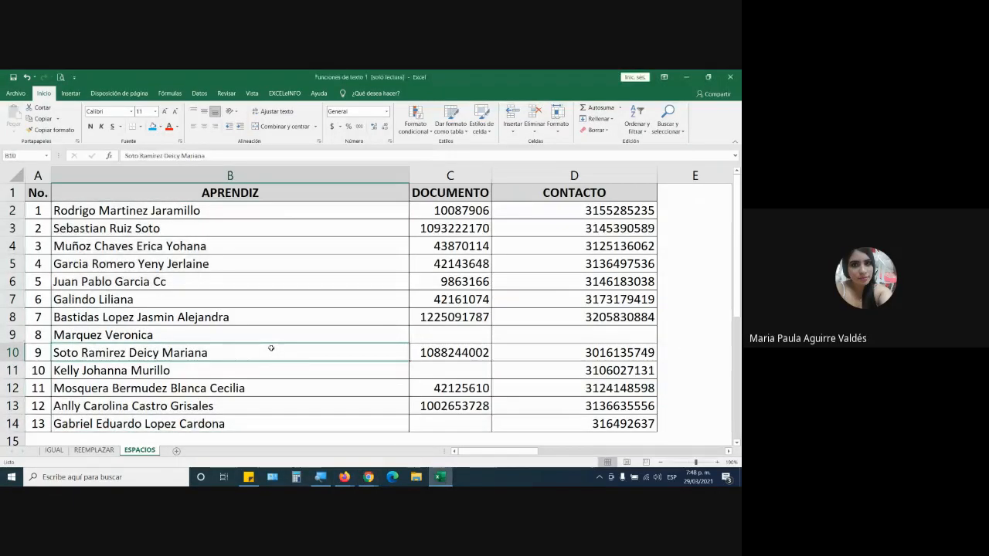
pyautogui.moveTo(368, 477)
pyautogui.click(315, 428)
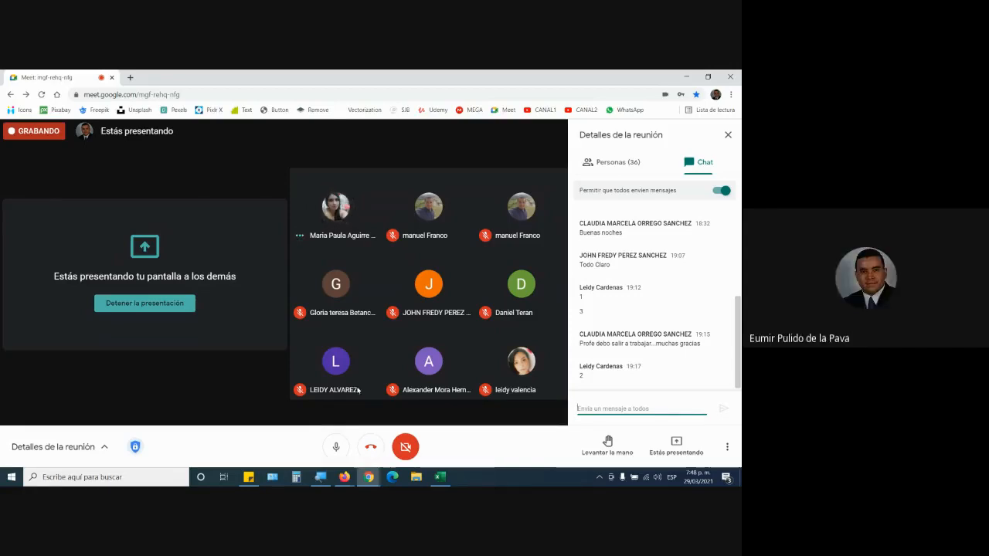
pyautogui.click(445, 480)
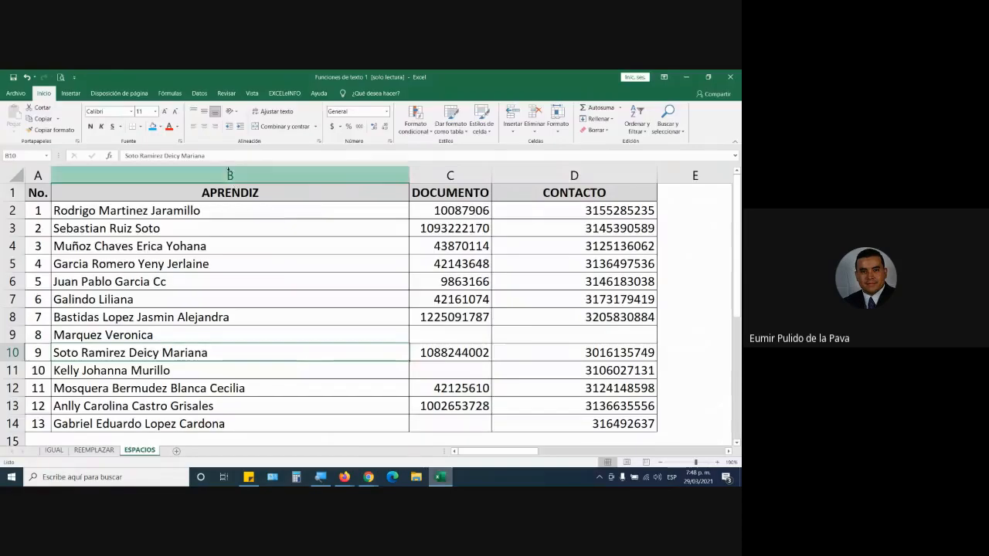
# Highlight columns B, C, D and E in turn to examine the space available beside the APRENDIZ names.
pyautogui.click(230, 173)
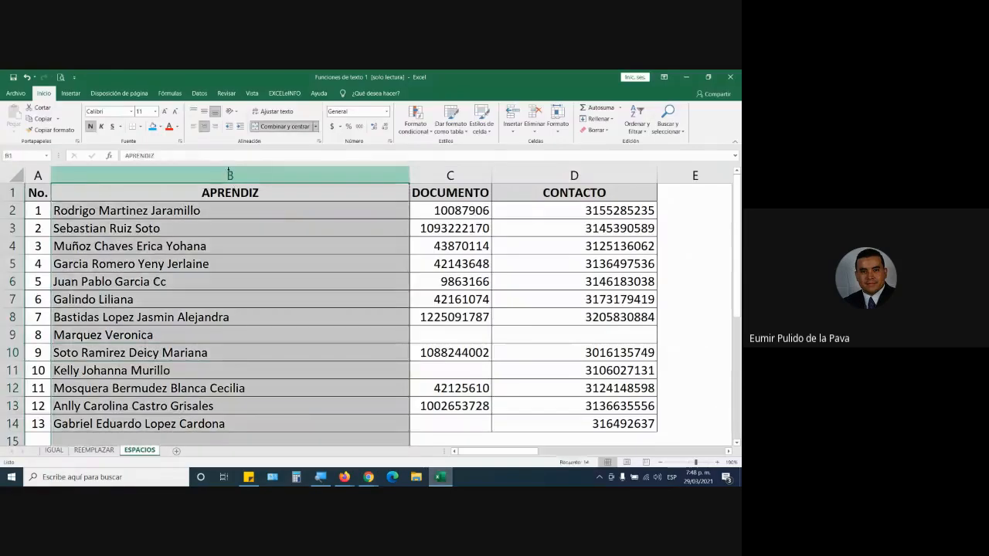
pyautogui.click(450, 176)
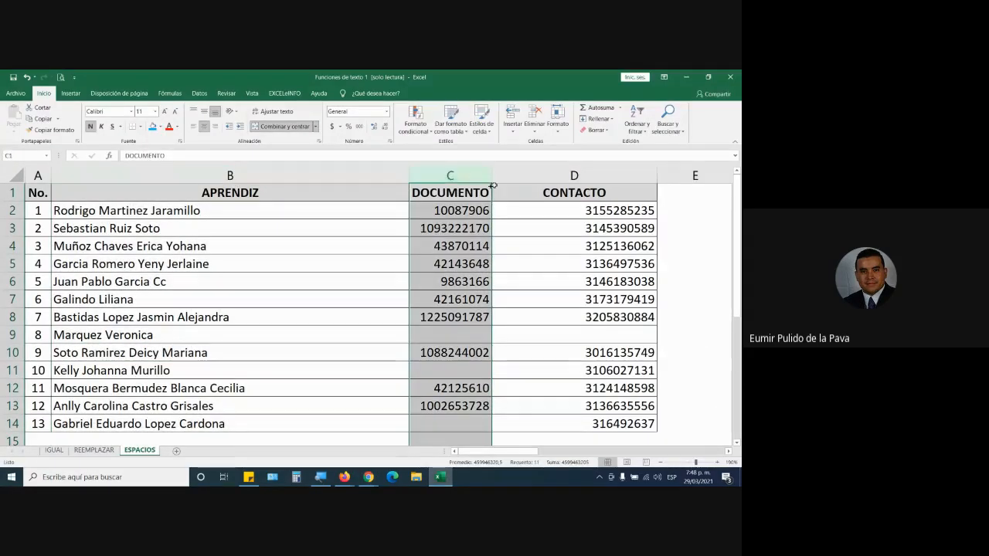
pyautogui.click(553, 176)
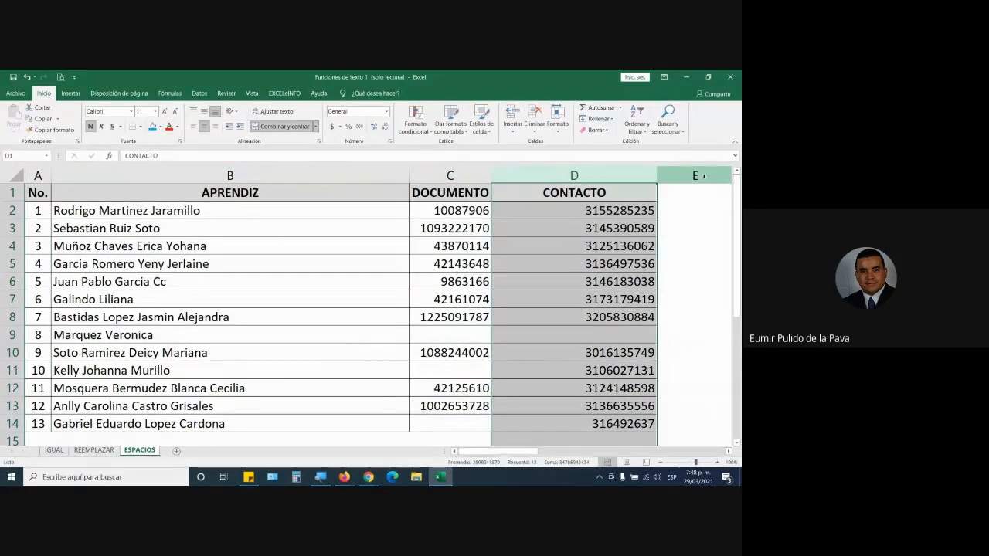
pyautogui.click(662, 176)
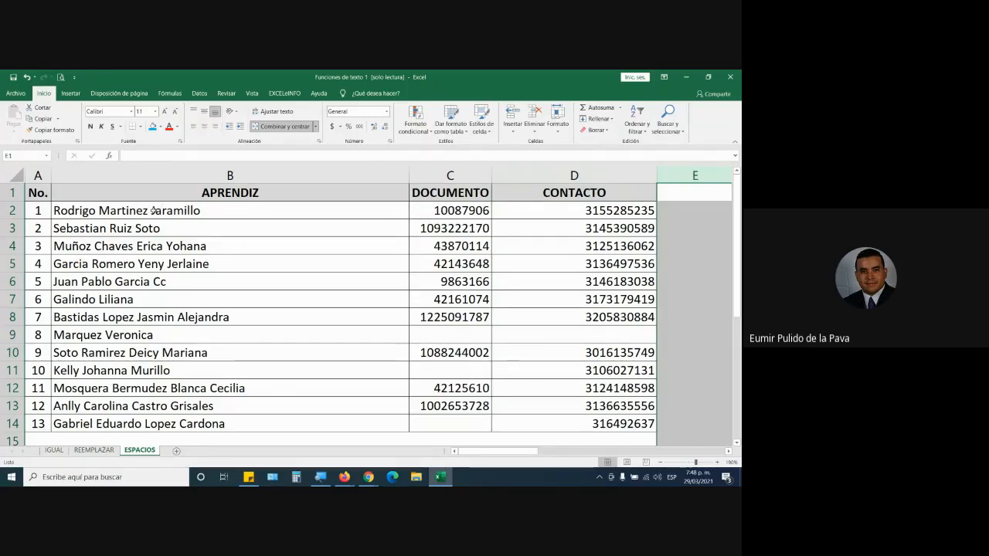
pyautogui.click(155, 175)
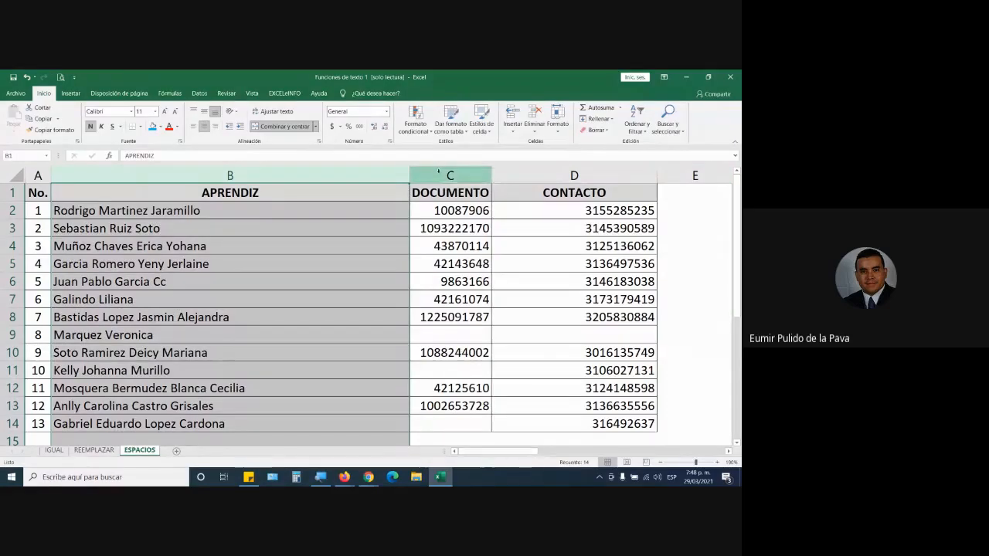
pyautogui.click(438, 173)
pyautogui.click(587, 175)
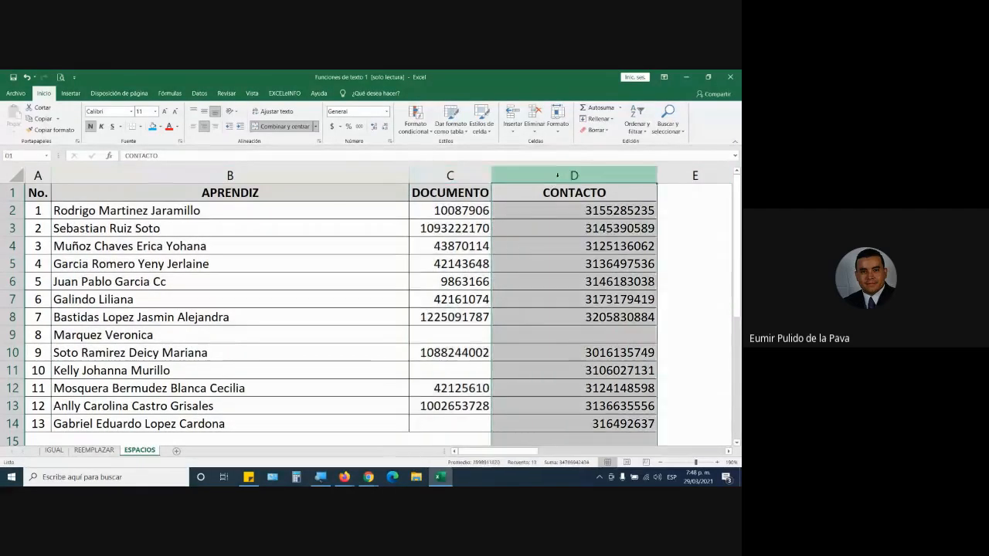
pyautogui.click(694, 177)
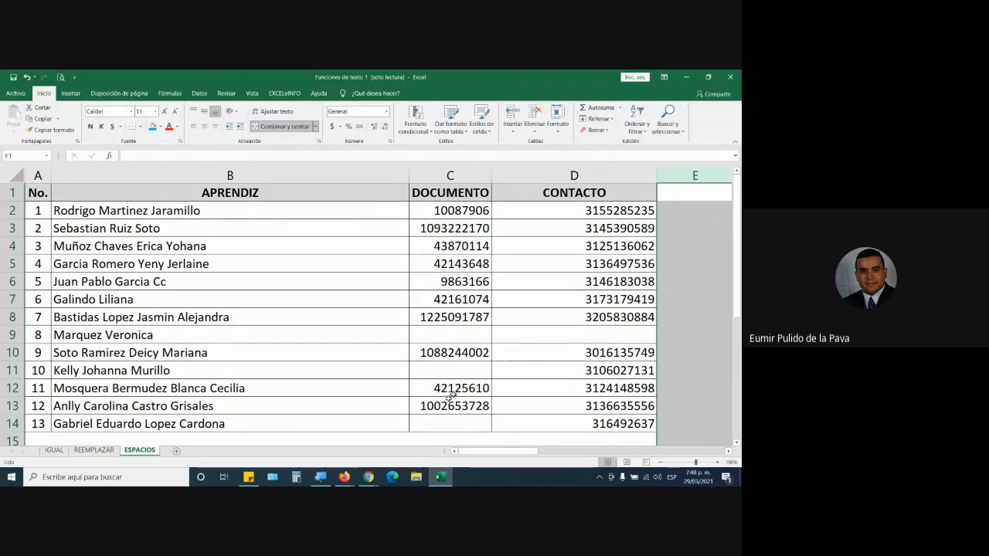
# Check the Google Meet call again for student participation and switch back to the Excel workbook.
pyautogui.click(368, 477)
pyautogui.click(340, 454)
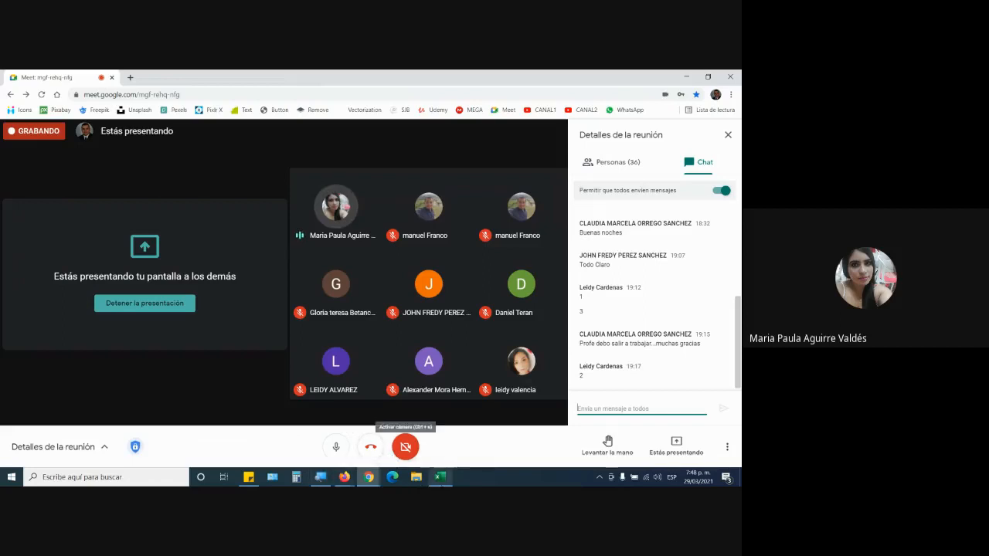
pyautogui.moveTo(440, 477)
pyautogui.click(411, 459)
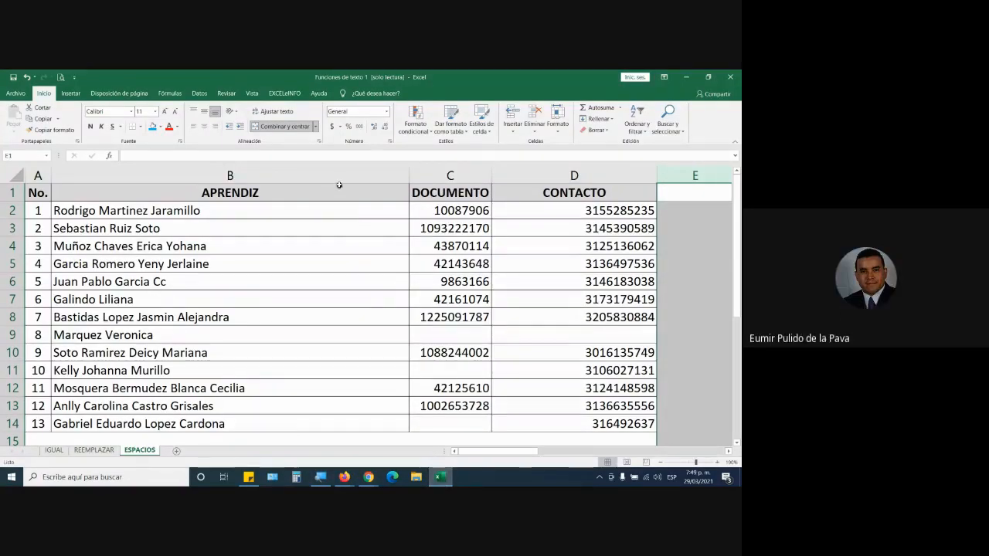
# Fit the width of the APRENDIZ column to its names.
pyautogui.click(399, 174)
pyautogui.doubleClick(407, 176)
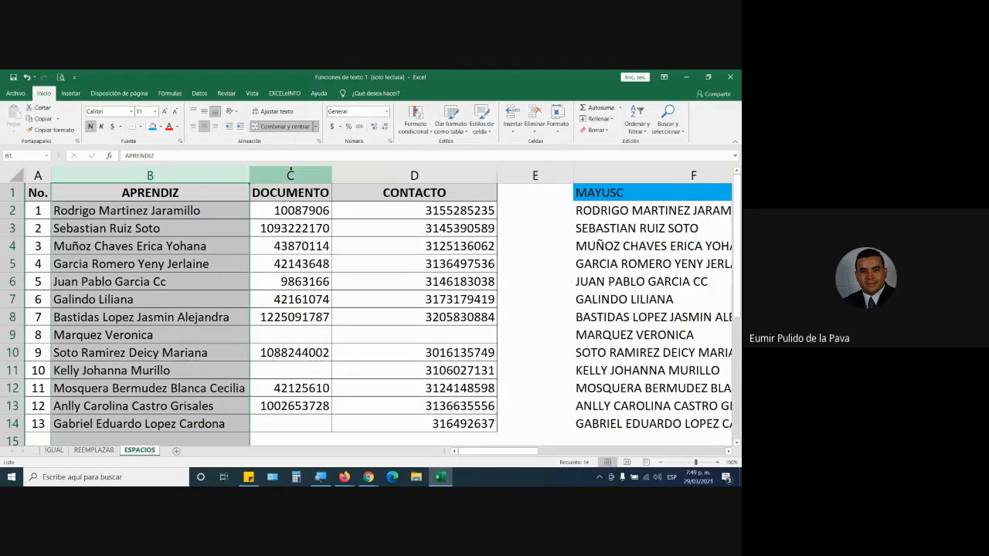
pyautogui.click(372, 170)
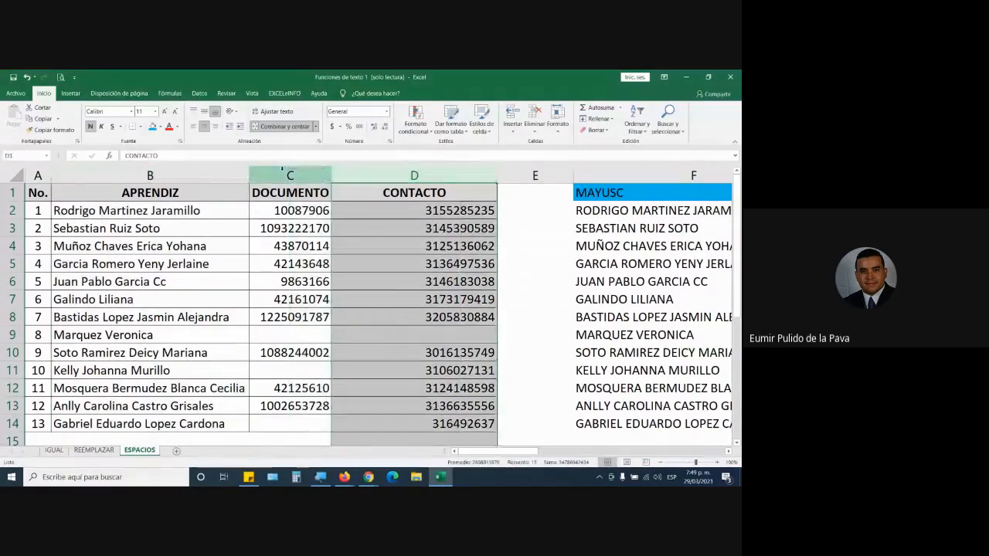
# Set up Text to Columns for the APRENDIZ column as delimited text, with Coma and Espacio as separators instead of Tabulación.
pyautogui.click(190, 178)
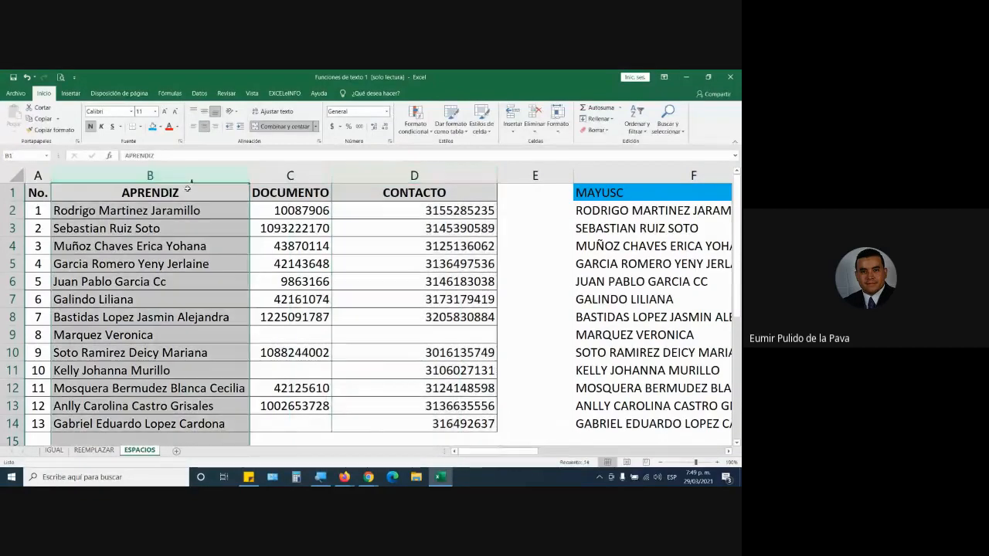
pyautogui.click(199, 92)
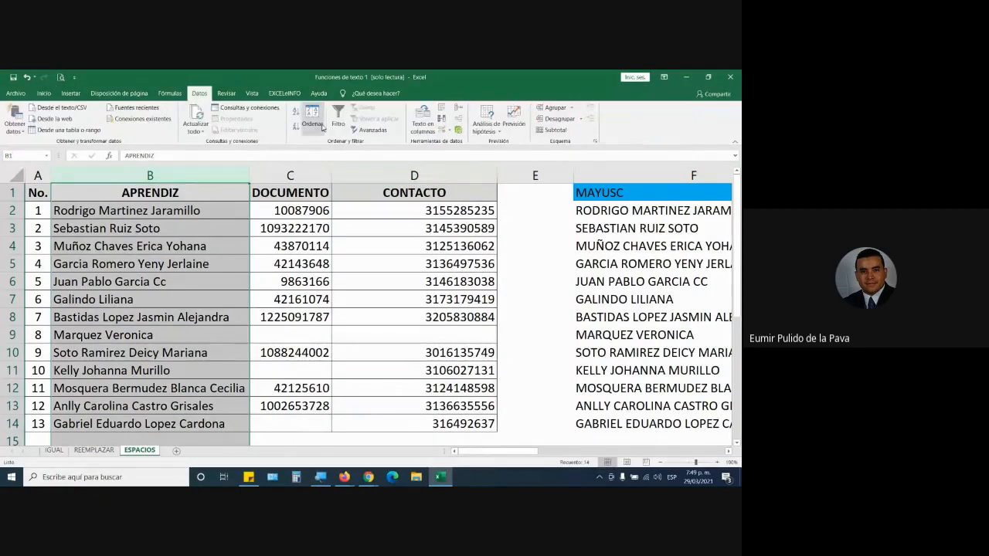
pyautogui.click(422, 117)
pyautogui.click(564, 326)
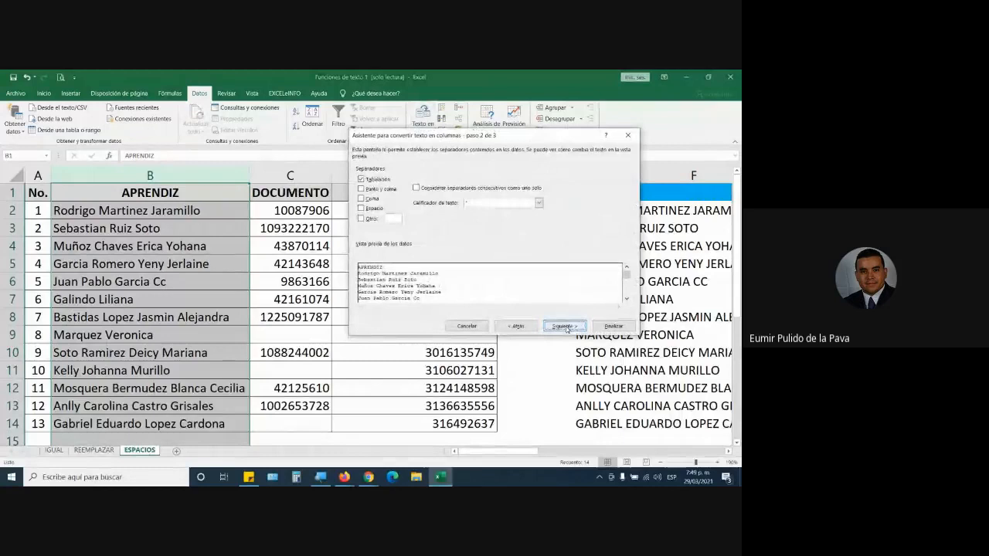
pyautogui.click(367, 200)
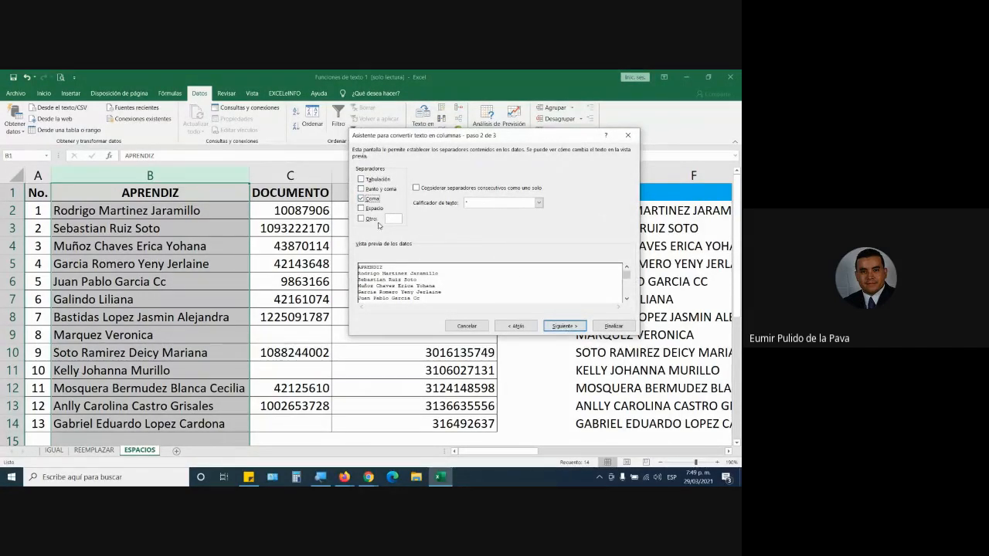
pyautogui.click(375, 208)
pyautogui.click(563, 326)
# Output the split names starting at cell J2, accept replacing the existing data, and highlight the result columns J to M.
pyautogui.click(435, 221)
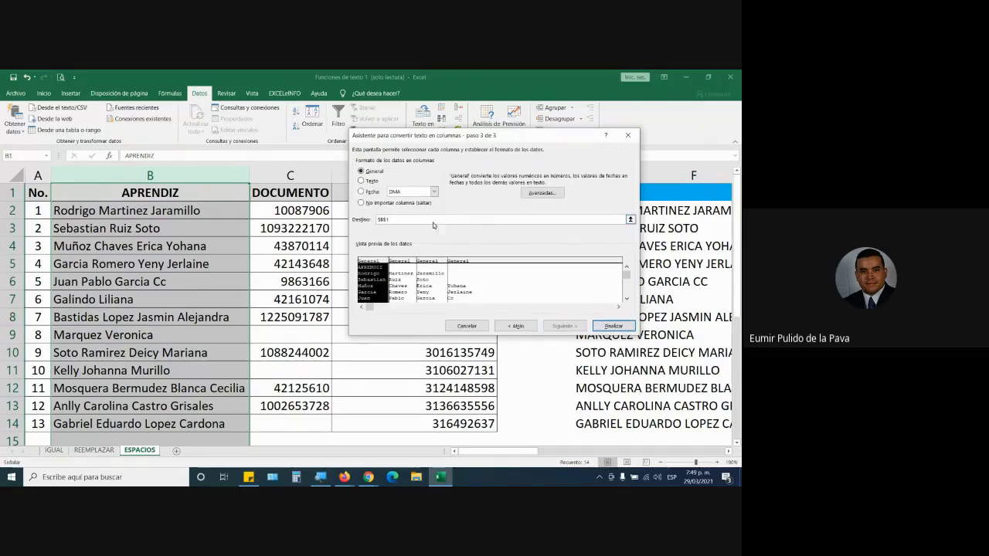
pyautogui.scroll(-5, 371, 348)
pyautogui.moveTo(506, 451); pyautogui.dragTo(602, 451)
pyautogui.scroll(5, 608, 390)
pyautogui.click(712, 210)
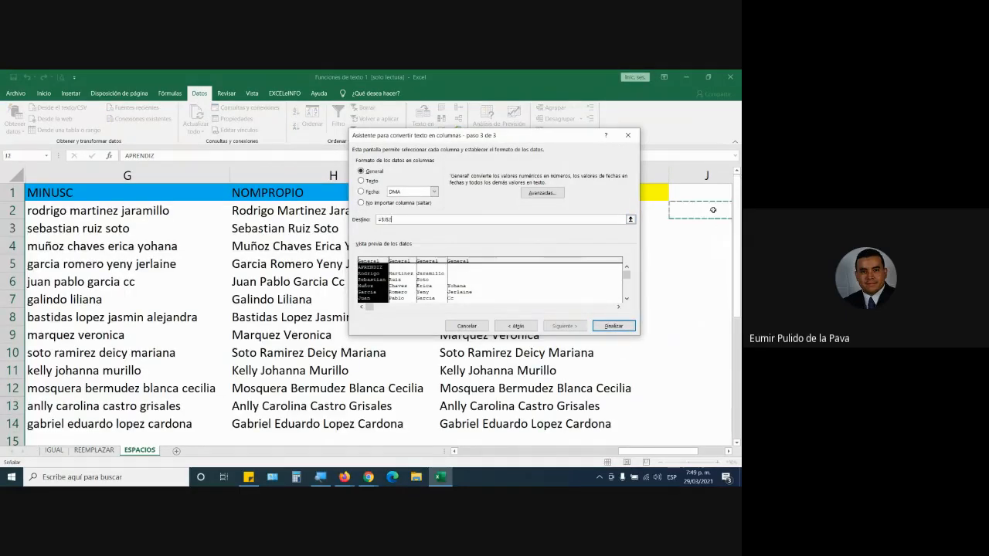
pyautogui.click(615, 326)
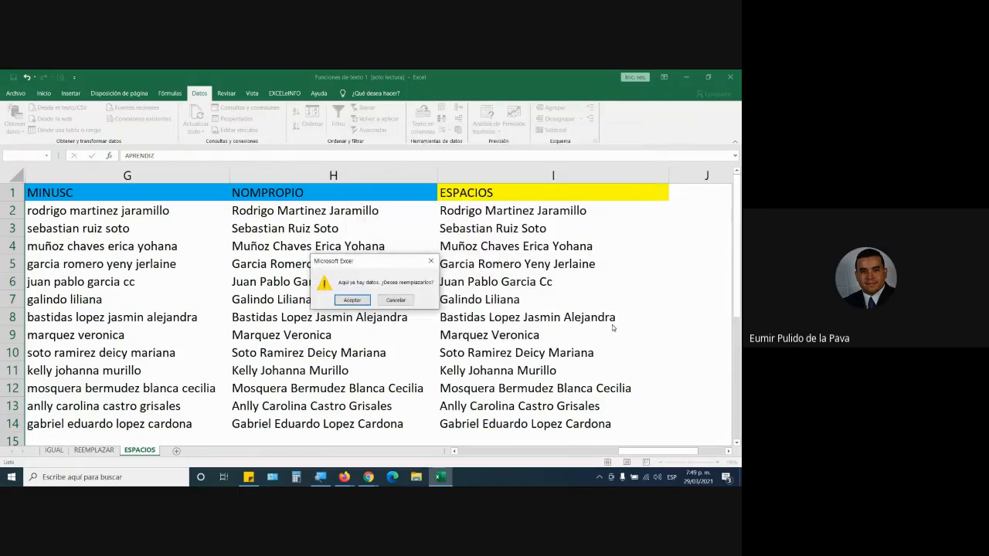
pyautogui.click(352, 304)
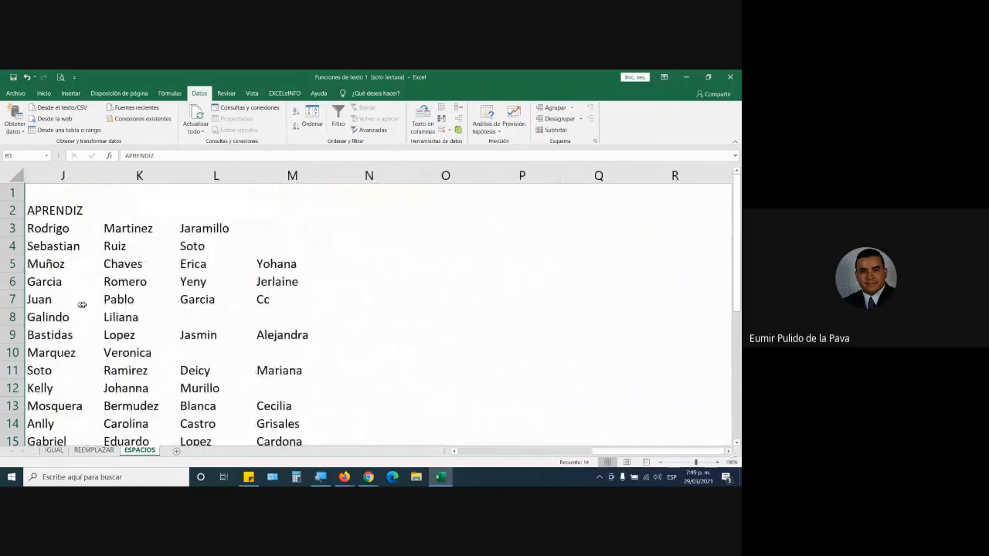
pyautogui.click(62, 176)
pyautogui.moveTo(61, 177); pyautogui.dragTo(300, 201)
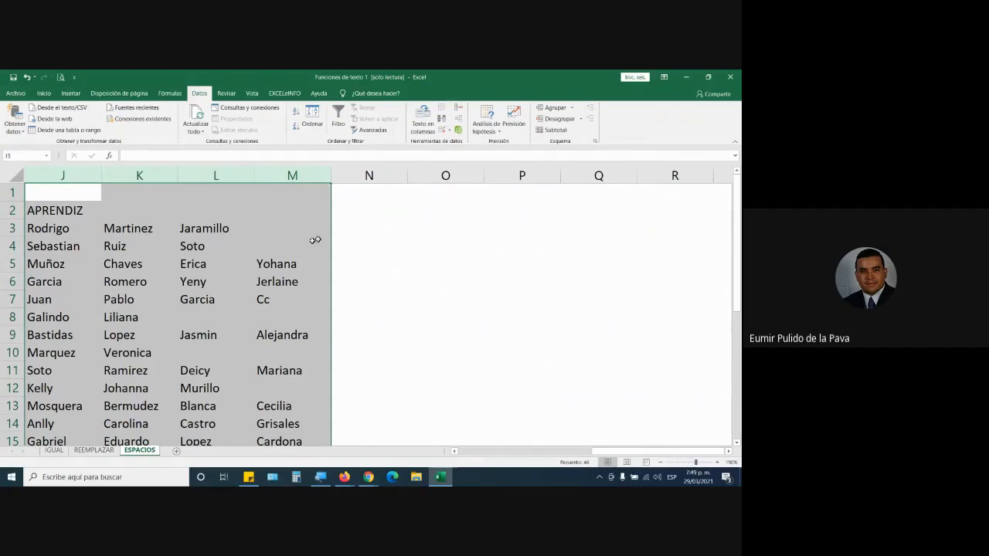
# Start an ESPACIOS formula in cell N3 that joins J3 and K3 with a space between them.
pyautogui.click(375, 223)
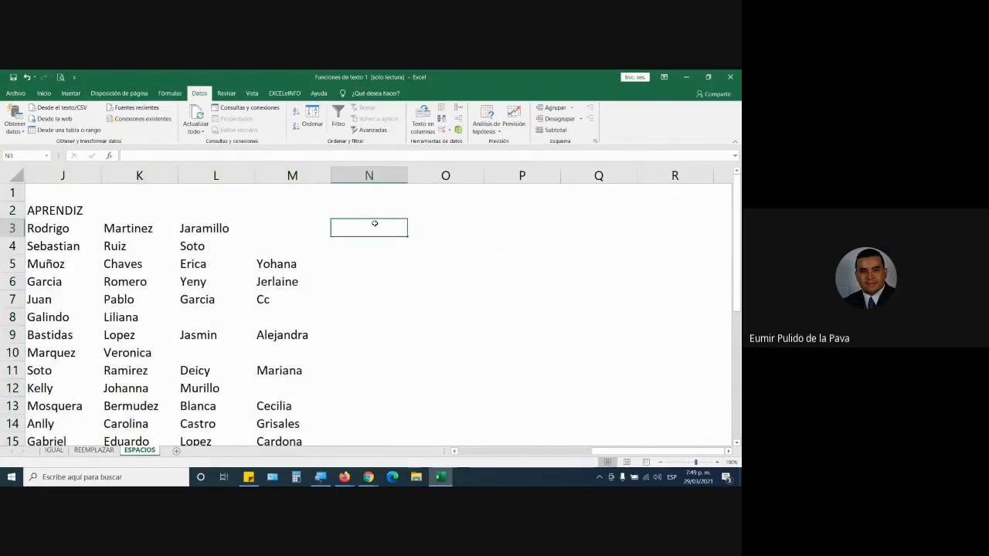
pyautogui.write('=ESC')
pyautogui.press('BackSpace')
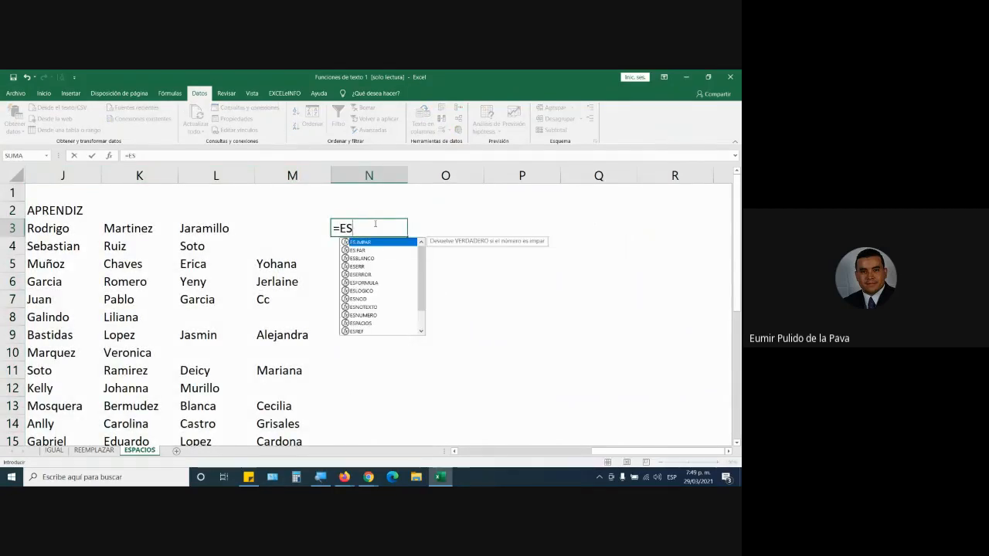
pyautogui.press('Down')
pyautogui.press('Down')
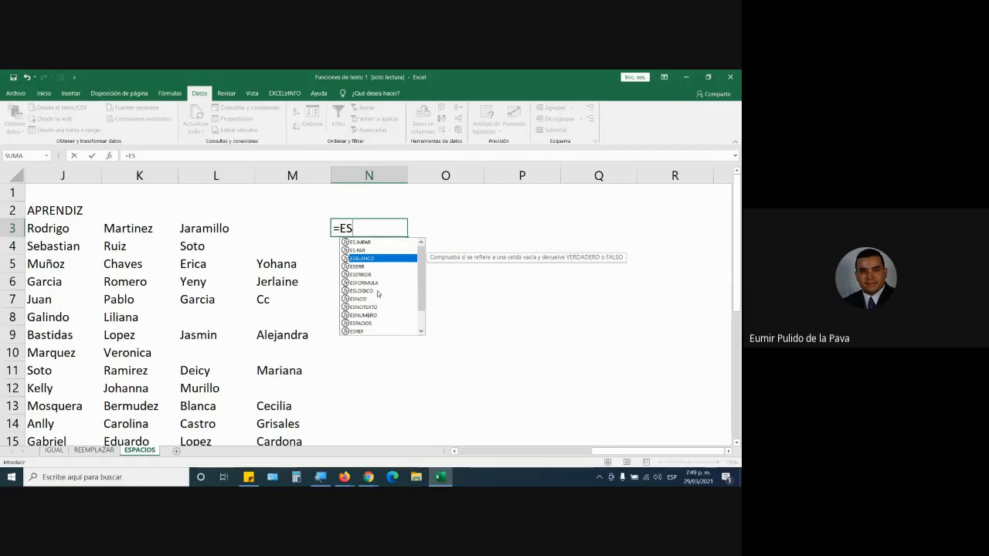
pyautogui.write('P')
pyautogui.press('Tab')
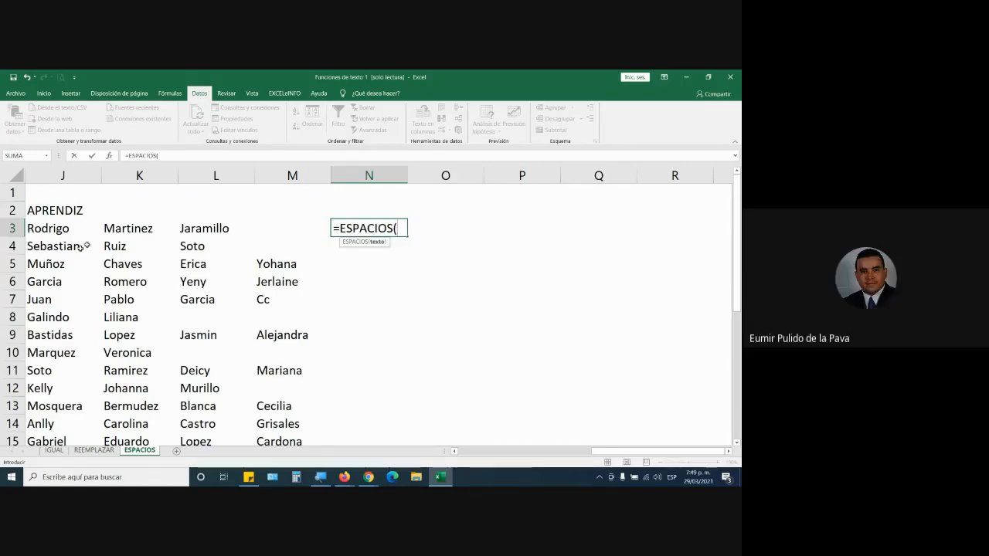
pyautogui.click(55, 229)
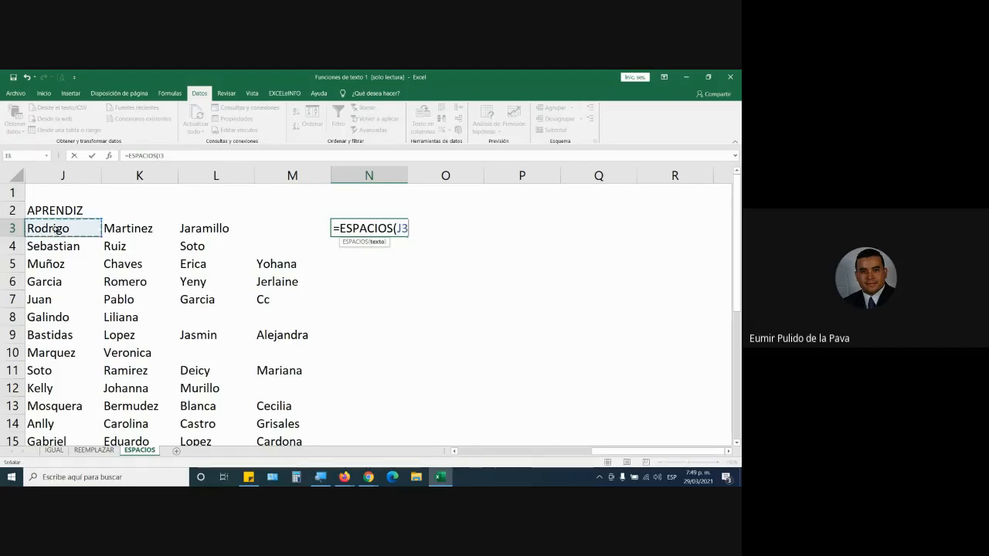
pyautogui.write('&"')
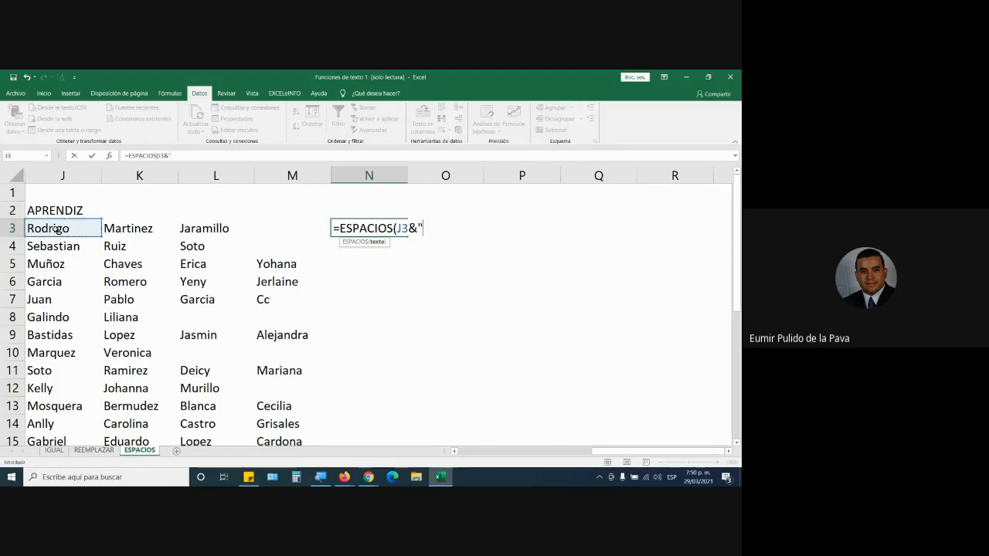
pyautogui.write(' "&')
pyautogui.click(129, 228)
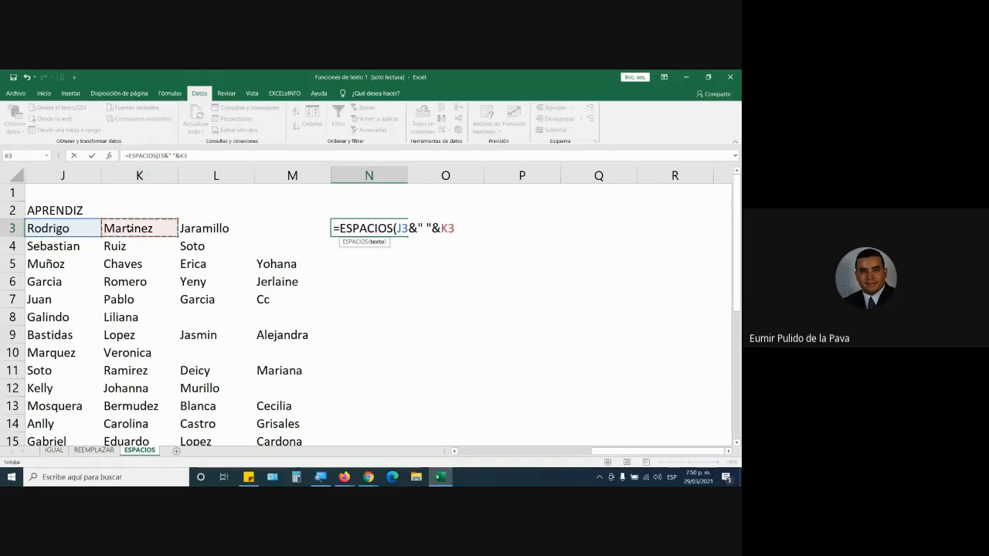
# Extend the N3 formula with L3 and M3, each preceded by a space, to complete =ESPACIOS(J3&" "&K3&" "&L3&" "&M3).
pyautogui.write('&/ "%')
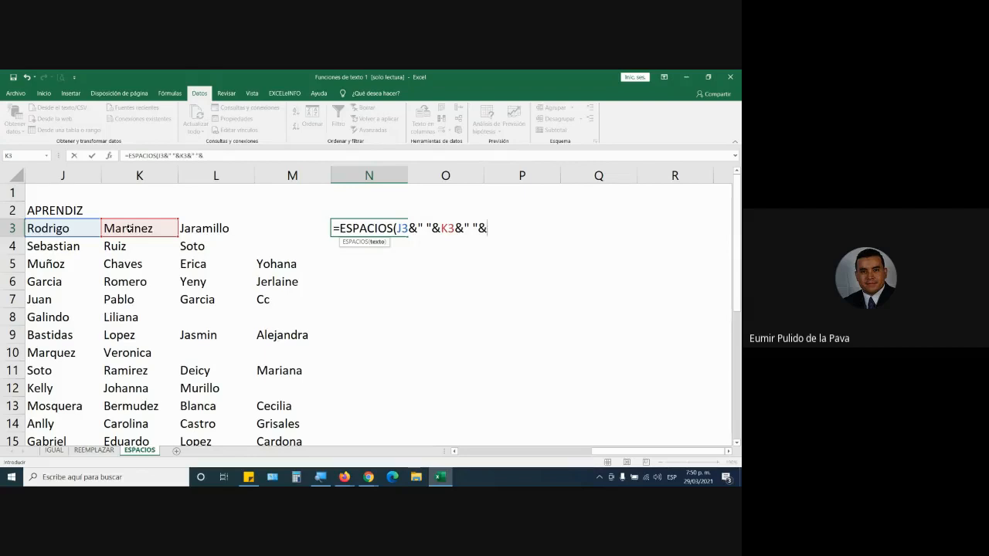
pyautogui.click(220, 229)
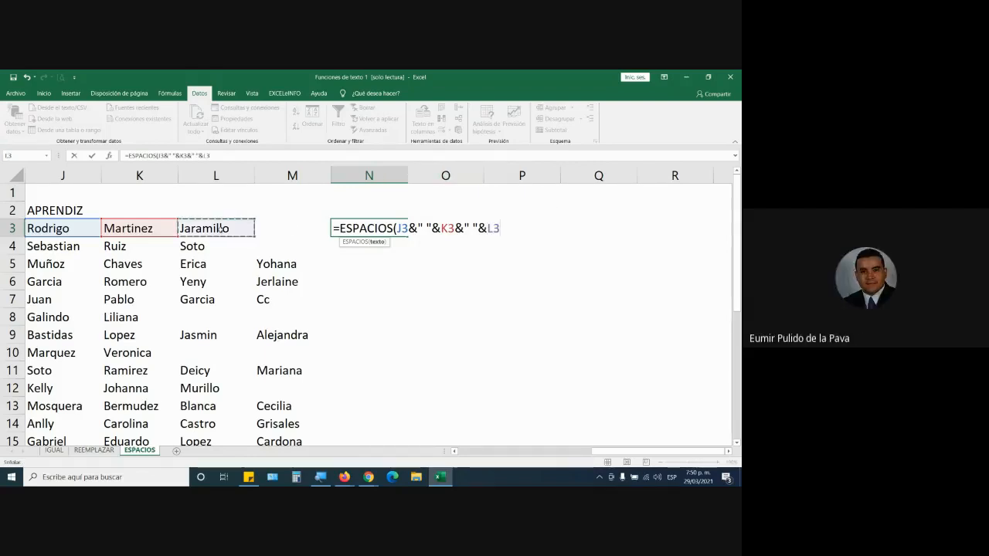
pyautogui.write('&" "&')
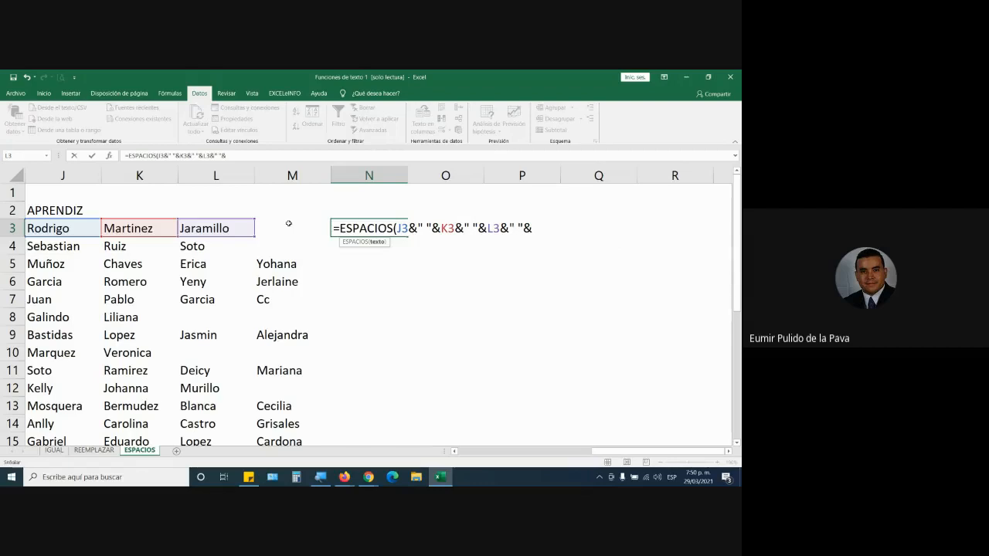
pyautogui.click(288, 224)
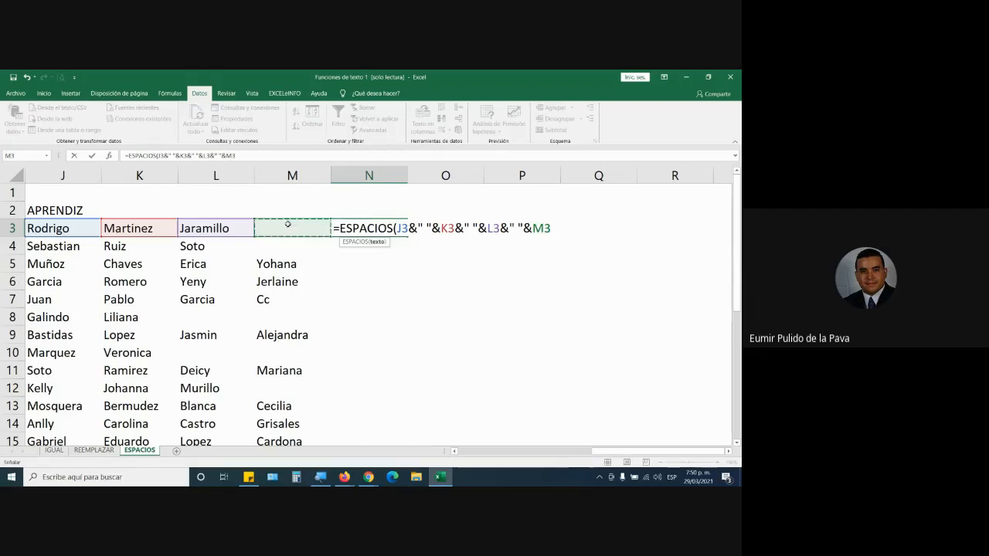
pyautogui.write(')')
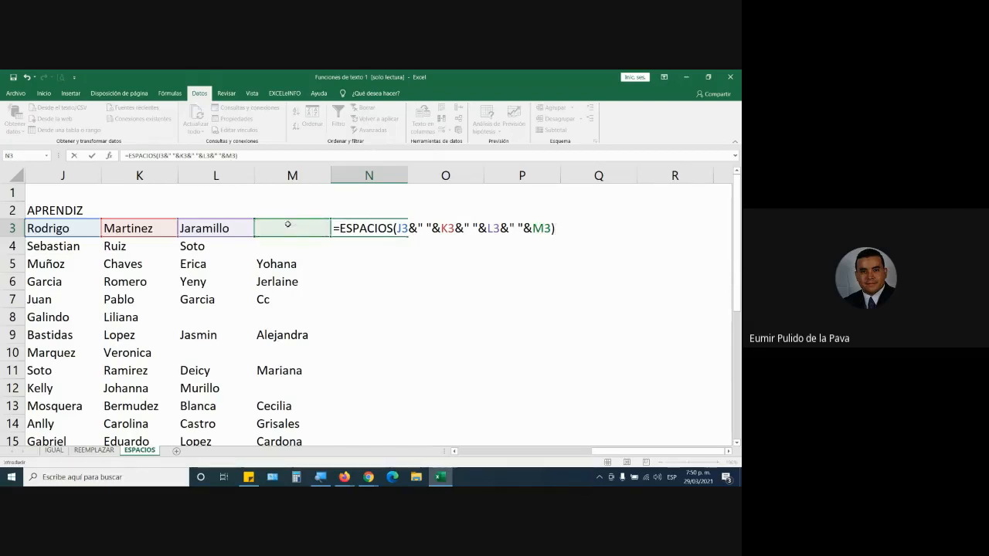
pyautogui.press('Return')
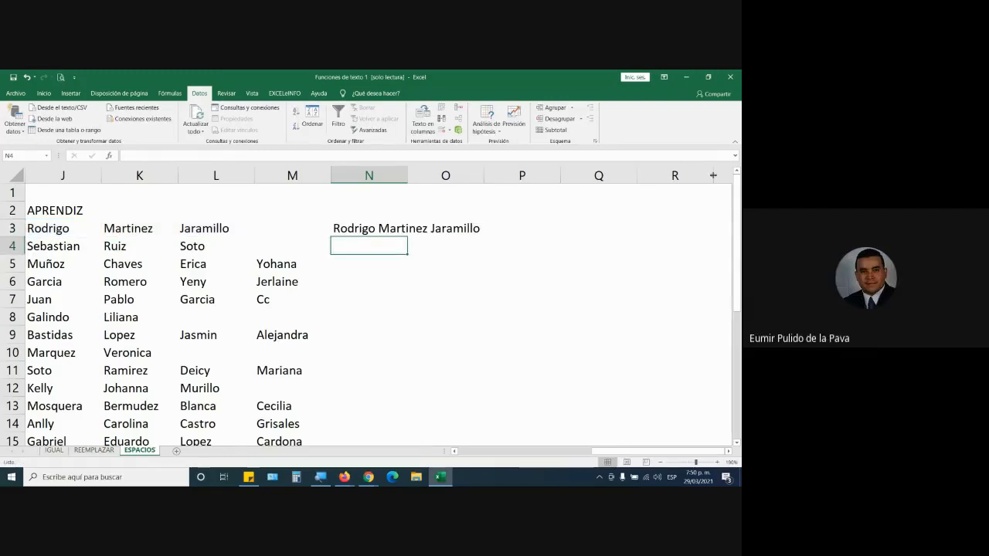
# Copy the ESPACIOS formula from N3 down to N15 and fit column N to the joined names.
pyautogui.doubleClick(407, 175)
pyautogui.click(386, 228)
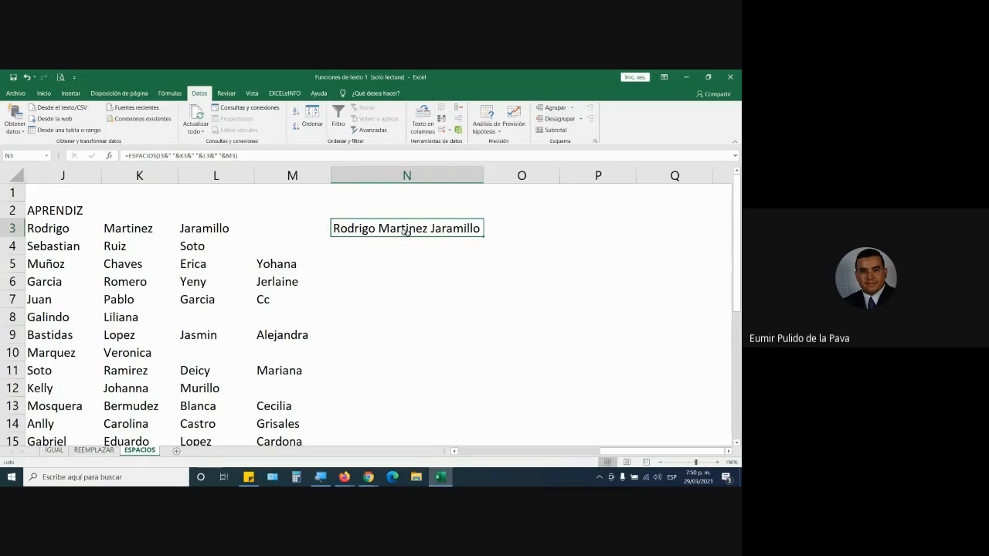
pyautogui.moveTo(57, 175); pyautogui.dragTo(274, 174)
pyautogui.click(78, 173)
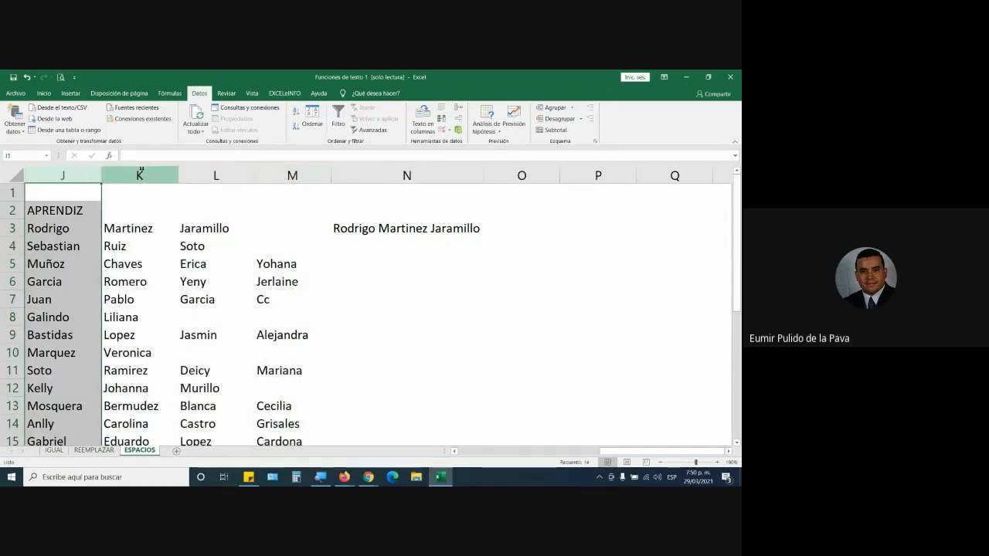
pyautogui.click(438, 226)
pyautogui.moveTo(483, 237); pyautogui.dragTo(472, 377)
pyautogui.scroll(2, 556, 271)
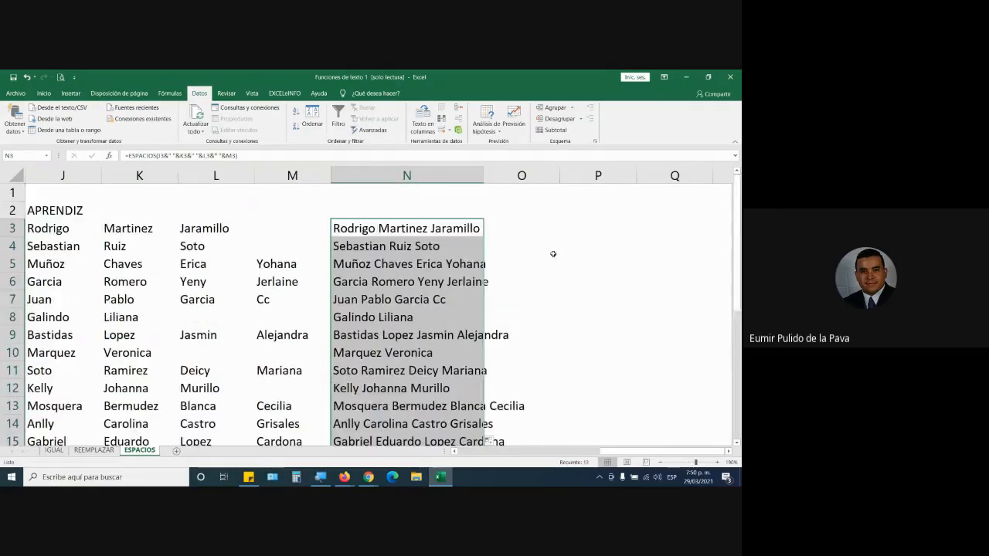
pyautogui.doubleClick(483, 172)
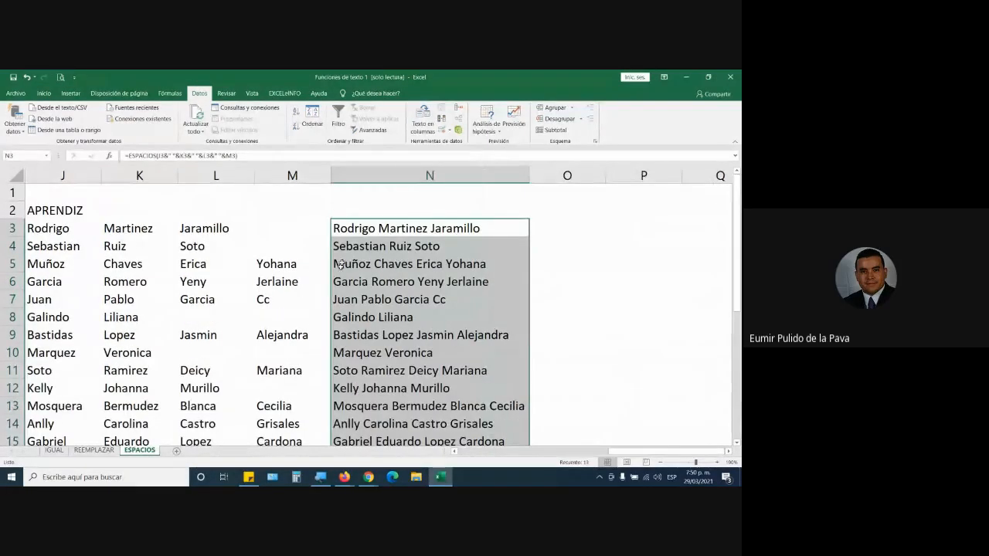
# Inspect the ESPACIOS formula in N3 and its cell references, leaving it as is.
pyautogui.click(453, 246)
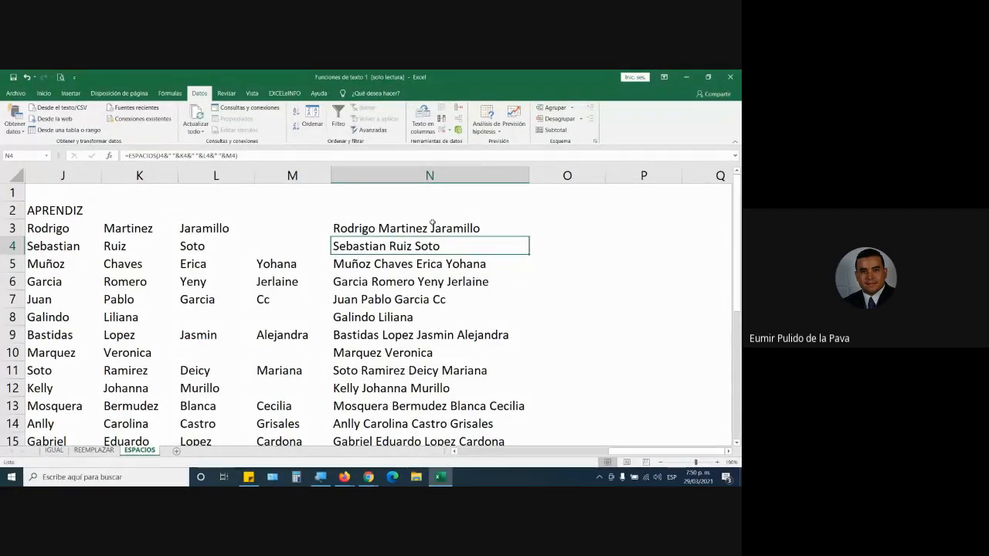
pyautogui.doubleClick(459, 230)
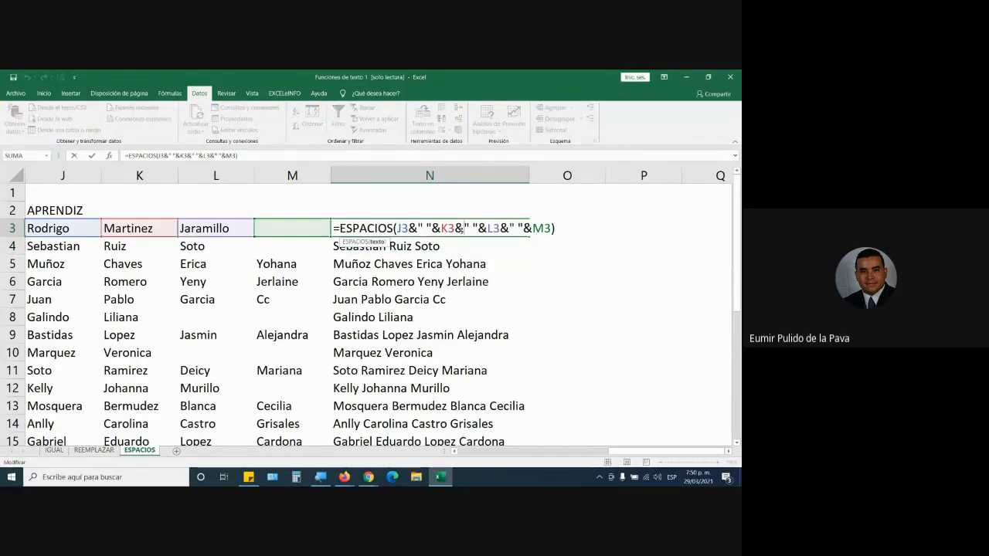
pyautogui.press('Return')
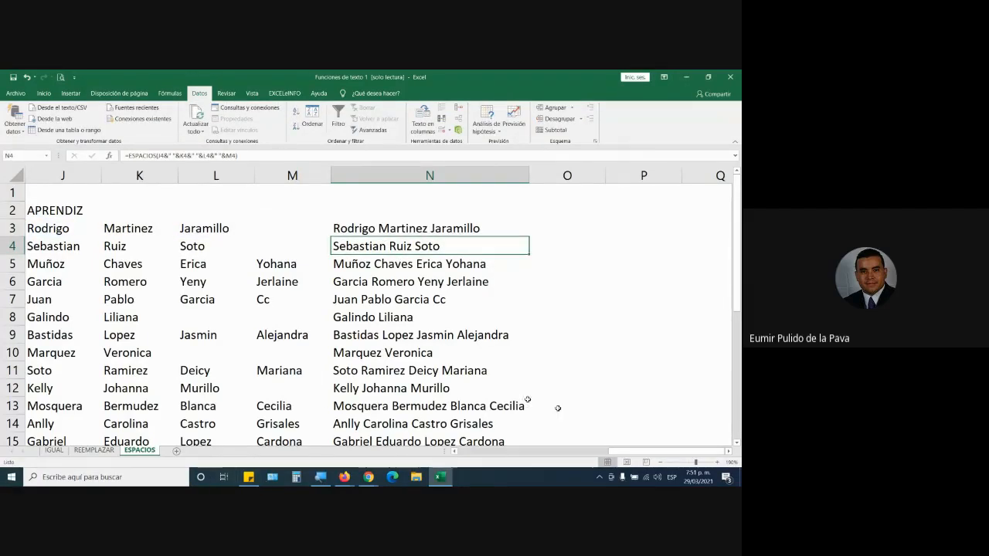
# Return to the first columns of the ESPACIOS sheet and check the Google Meet call for student participation.
pyautogui.moveTo(655, 451); pyautogui.dragTo(293, 483)
pyautogui.moveTo(368, 476)
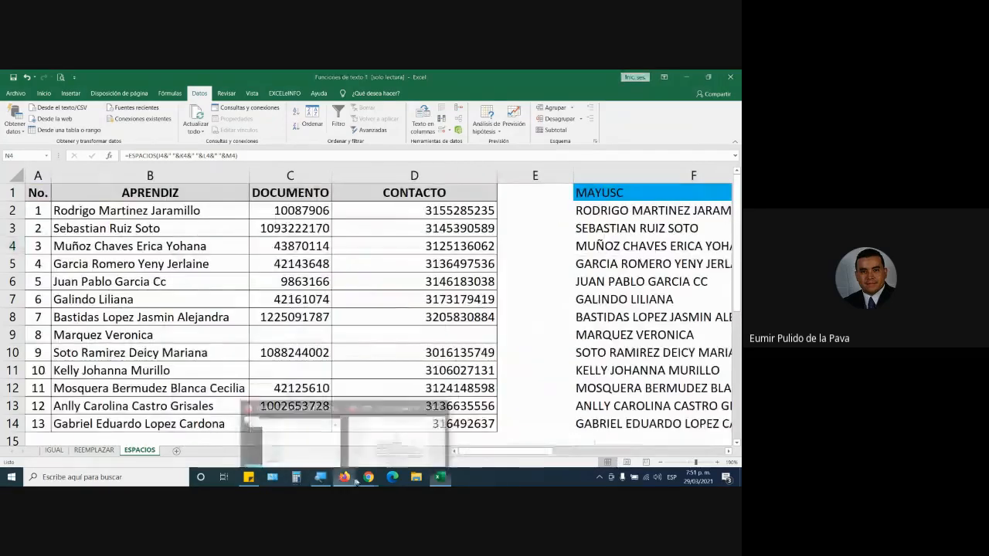
pyautogui.click(352, 430)
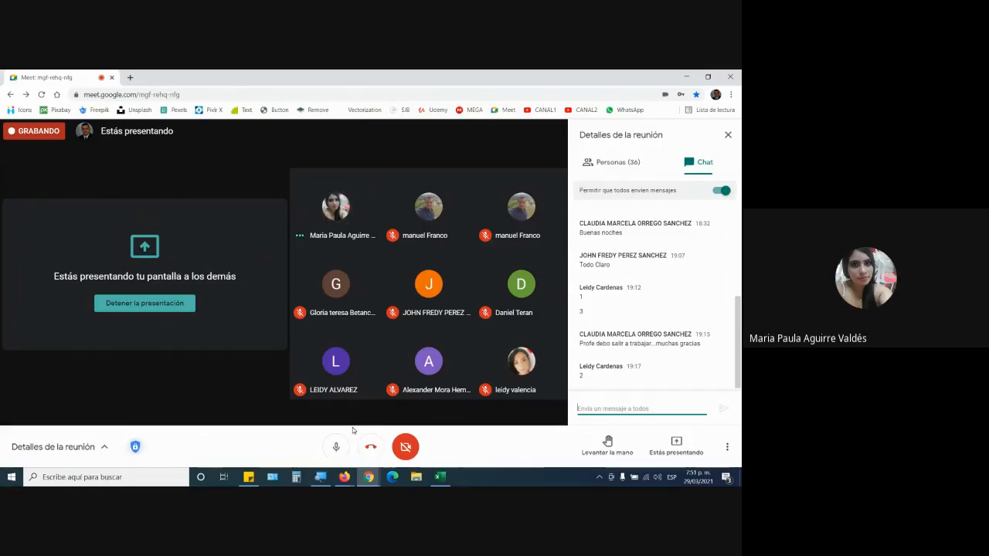
# Switch to Firefox, open Google Drive in a new tab, and sign in to the institutional account with its saved password.
pyautogui.click(343, 477)
pyautogui.click(280, 447)
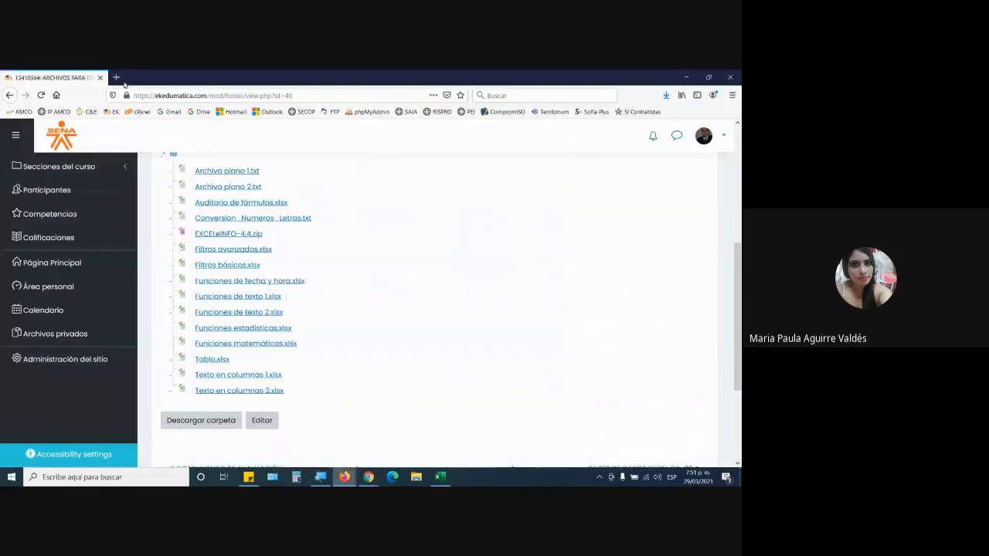
pyautogui.click(119, 78)
pyautogui.click(172, 115)
pyautogui.click(199, 113)
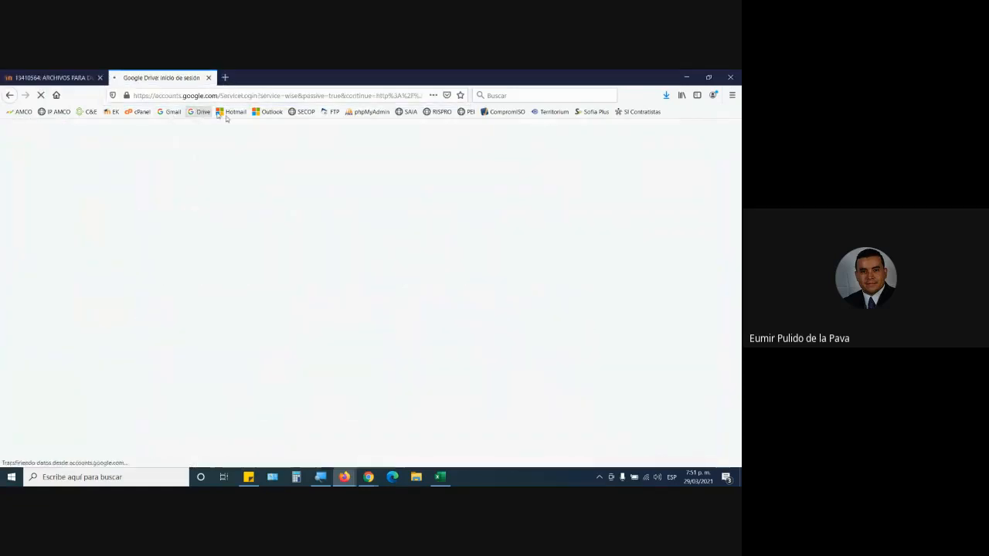
pyautogui.click(357, 265)
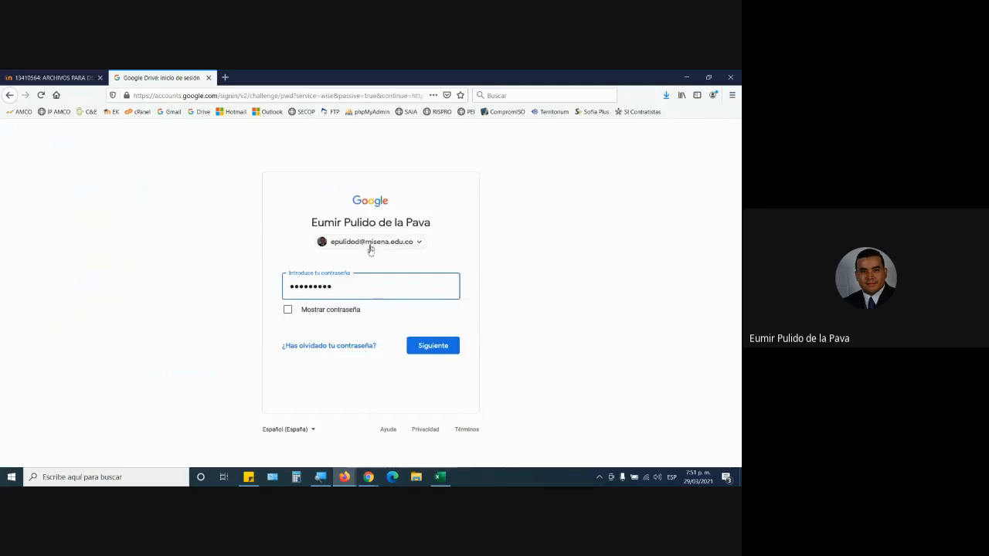
pyautogui.click(447, 348)
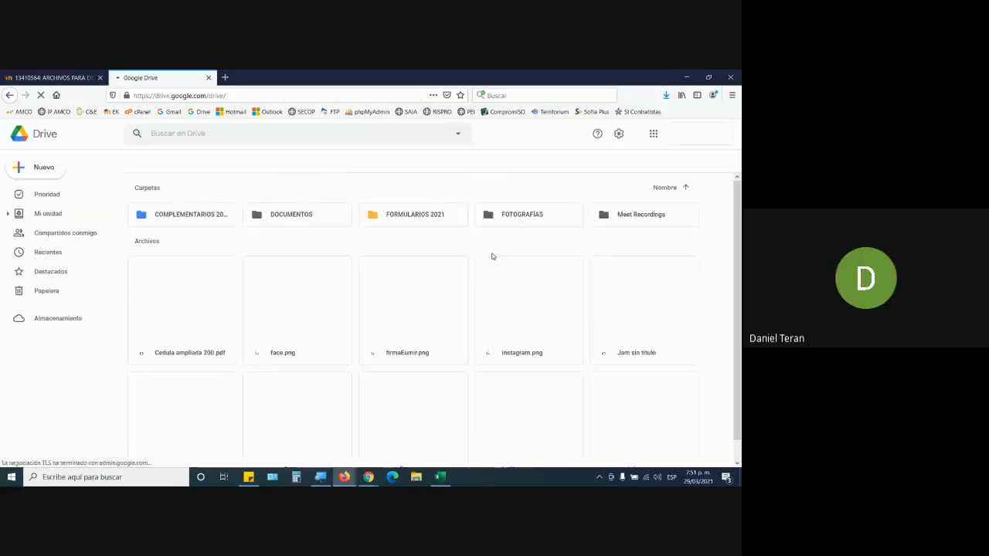
# Open the attendance spreadsheet FICHA 2261038 MANEJO INTERMEDIO EXCEL from the COMPLEMENTARIOS 2021 folder.
pyautogui.doubleClick(177, 216)
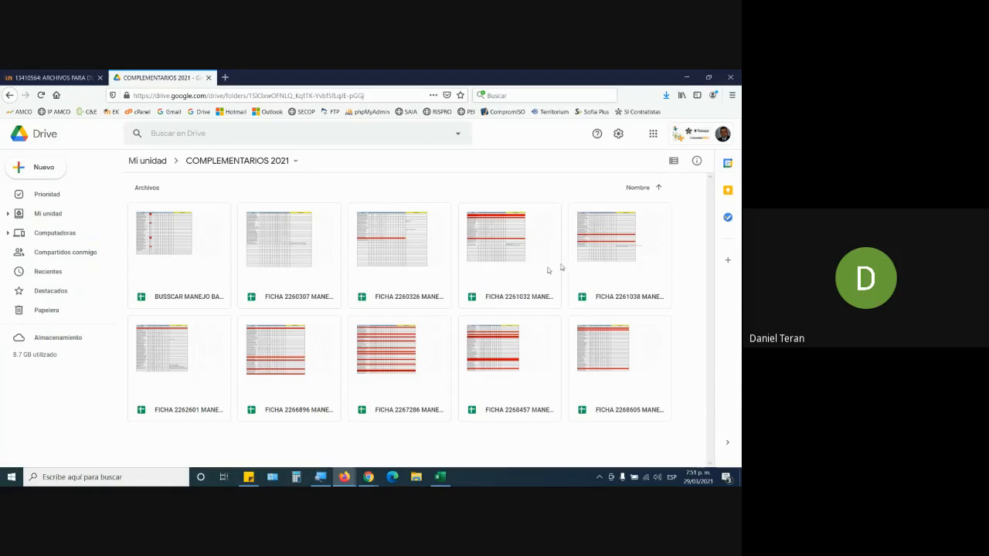
pyautogui.doubleClick(586, 253)
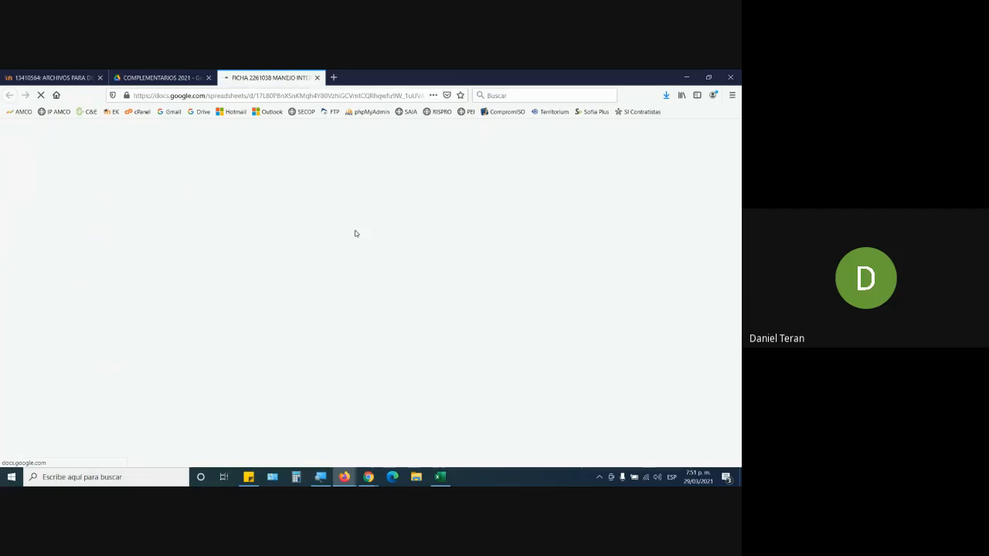
# Switch back to Excel and review the & operators and quoted spaces in the N3 formula, keeping it as is.
pyautogui.click(445, 477)
pyautogui.moveTo(498, 452); pyautogui.dragTo(651, 451)
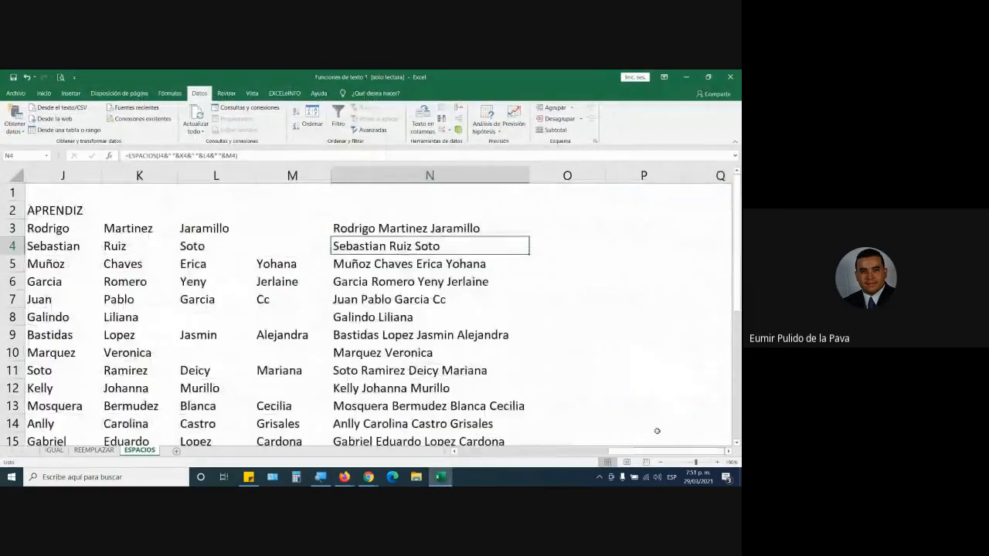
pyautogui.doubleClick(421, 227)
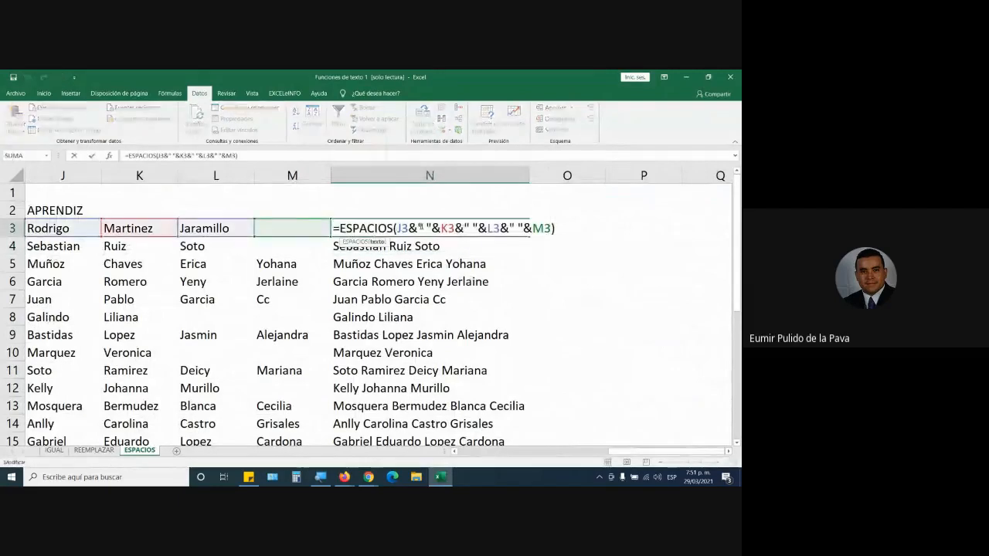
pyautogui.moveTo(418, 227); pyautogui.dragTo(409, 229)
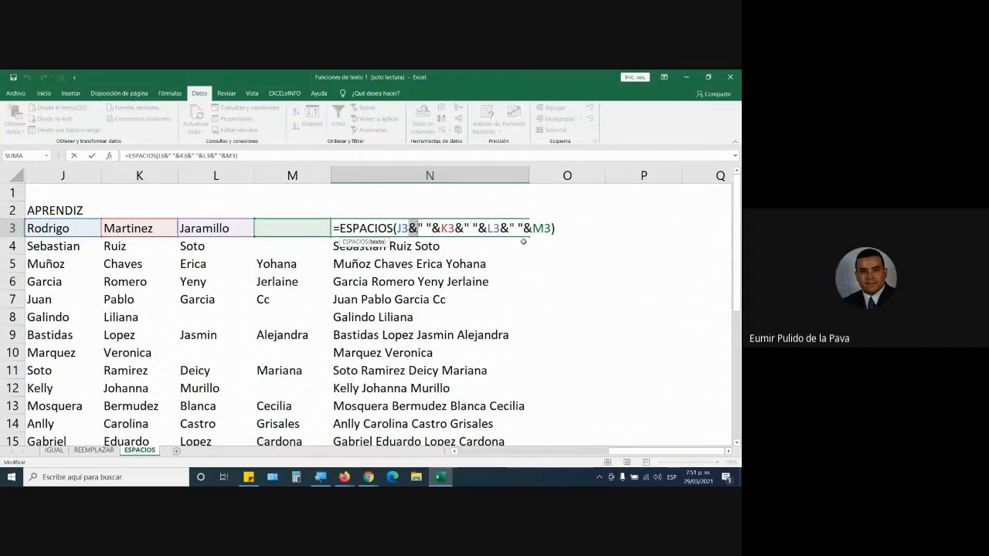
pyautogui.moveTo(408, 229); pyautogui.dragTo(493, 229)
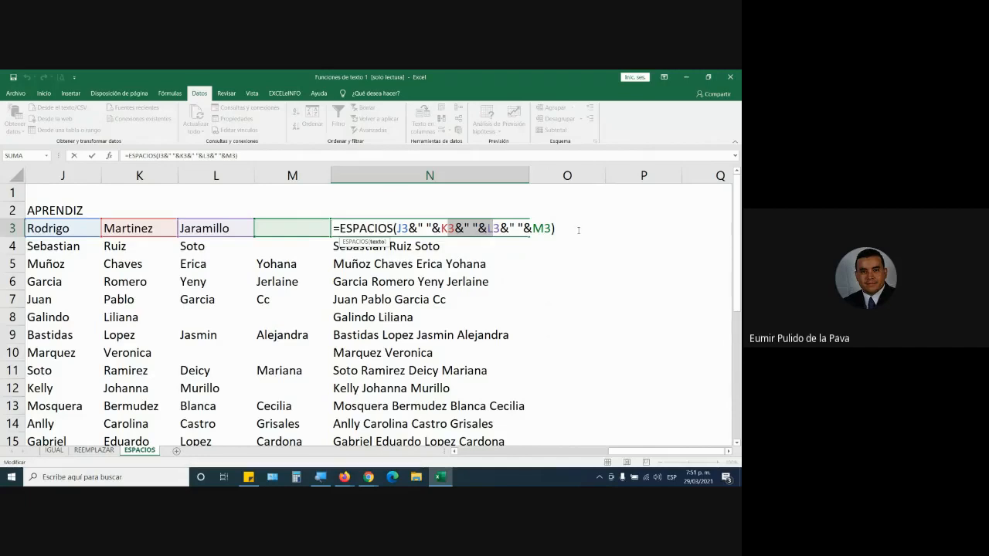
pyautogui.hotkey('ctrl', 'Return')
# Check the Google Meet call and switch to the FICHA 2261038 attendance spreadsheet in Firefox.
pyautogui.click(369, 477)
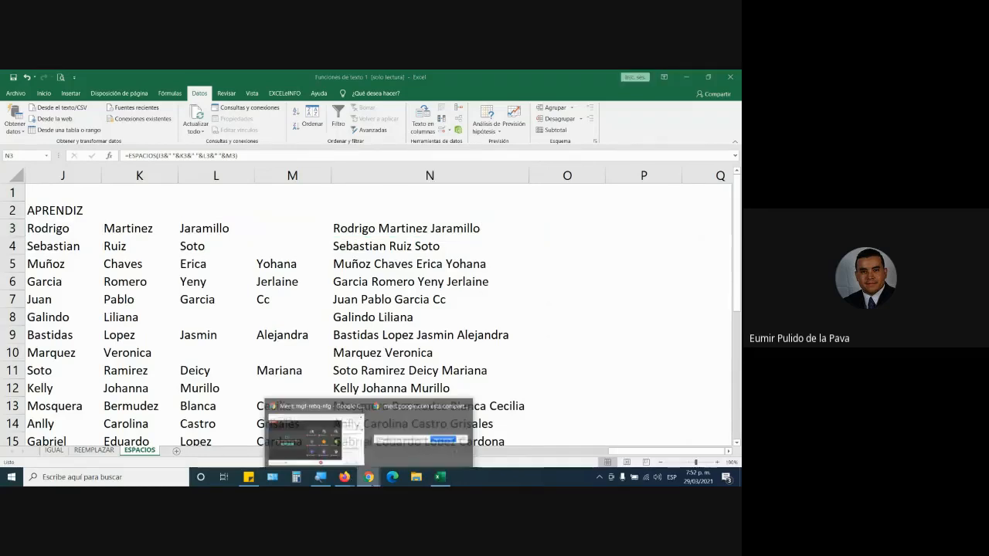
pyautogui.click(318, 437)
pyautogui.click(344, 477)
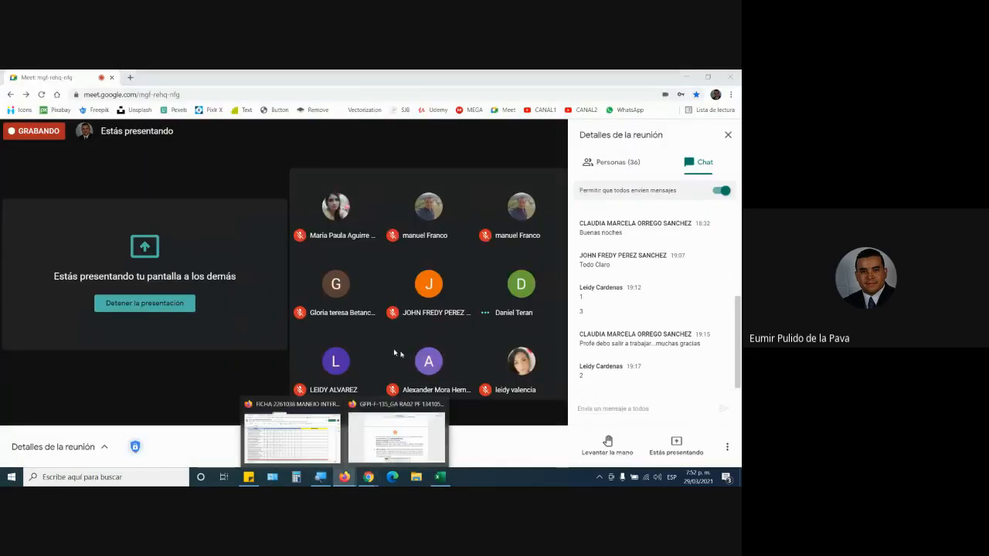
pyautogui.click(318, 439)
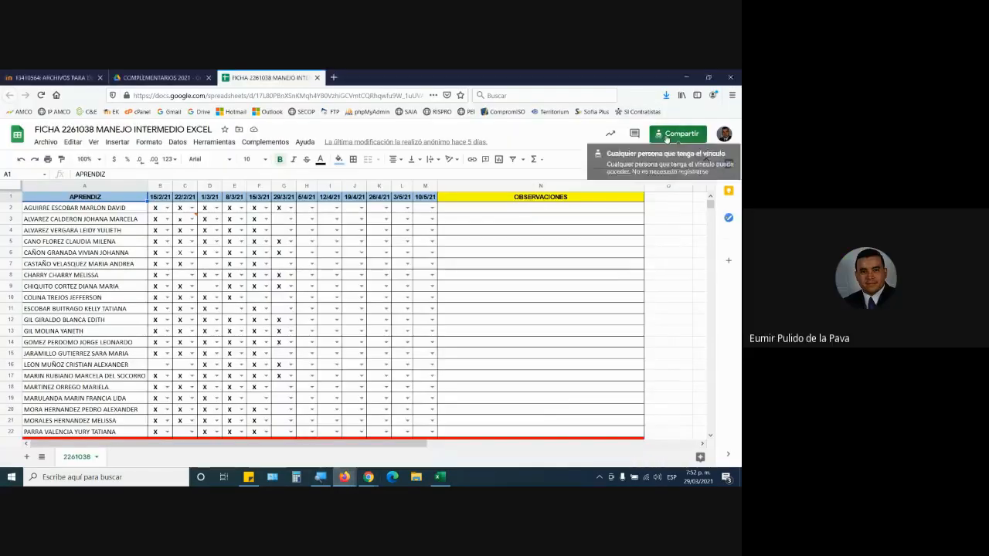
# Check the Google Meet chat, return to the FICHA 2261038 spreadsheet in Firefox, and copy its sharing link.
pyautogui.click(368, 477)
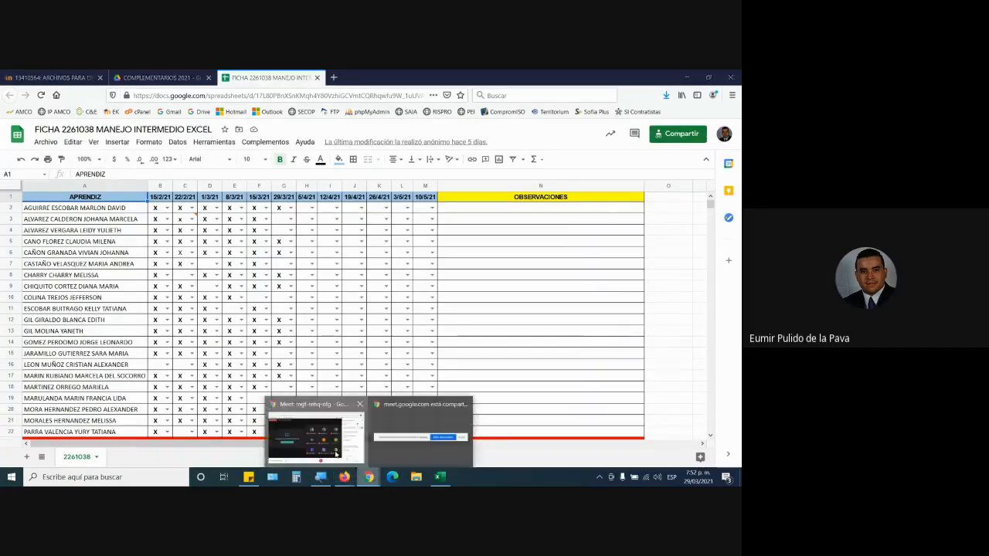
pyautogui.click(319, 434)
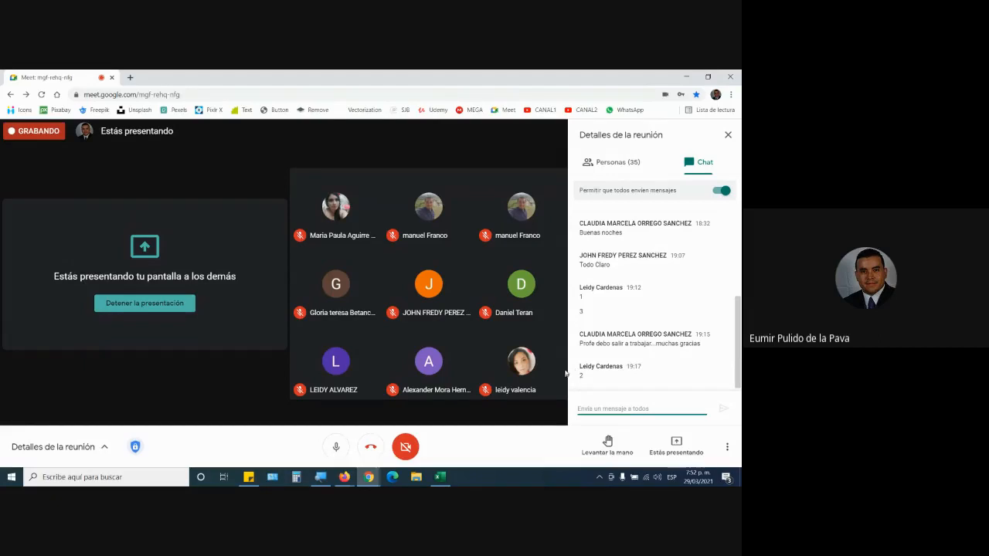
pyautogui.hotkey('alt', 'Tab')
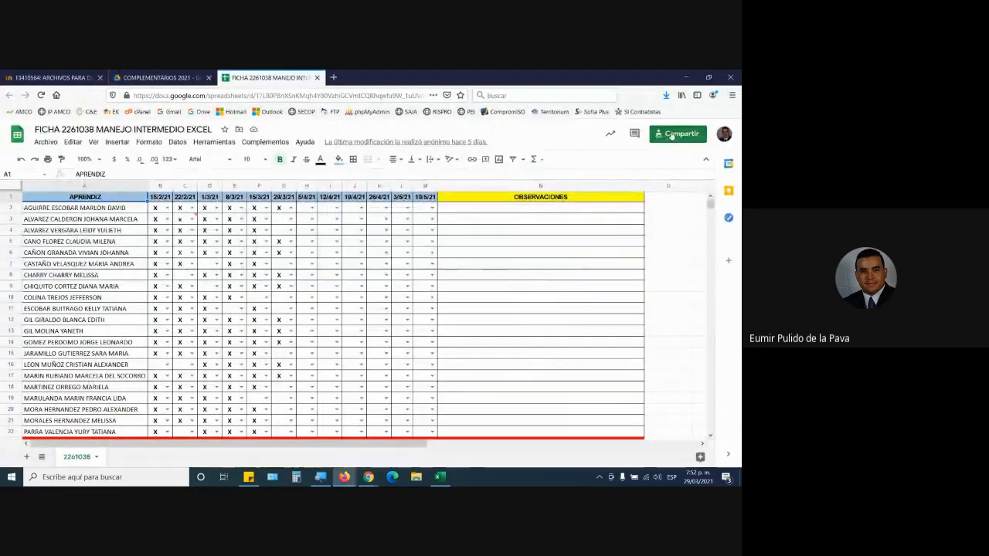
pyautogui.click(671, 135)
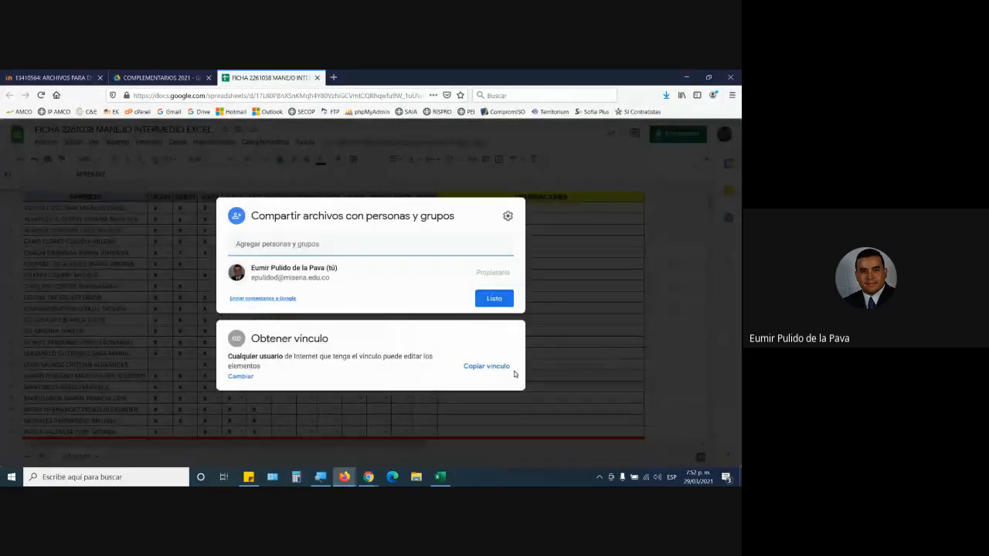
pyautogui.click(503, 368)
# Switch to the Google Meet call and send the copied spreadsheet link to everyone in the meeting chat.
pyautogui.click(314, 433)
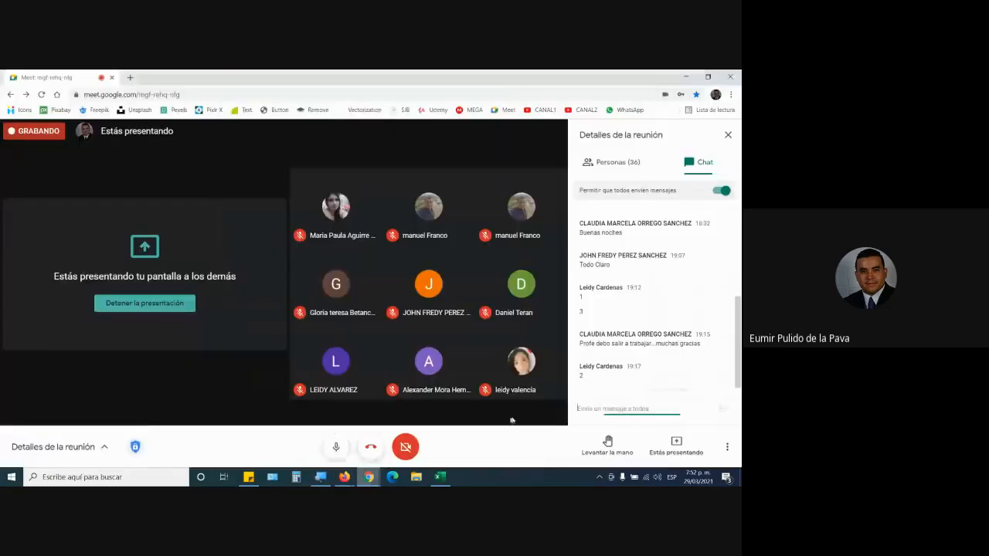
pyautogui.click(602, 408)
pyautogui.hotkey('ctrl', 'v')
pyautogui.press('Return')
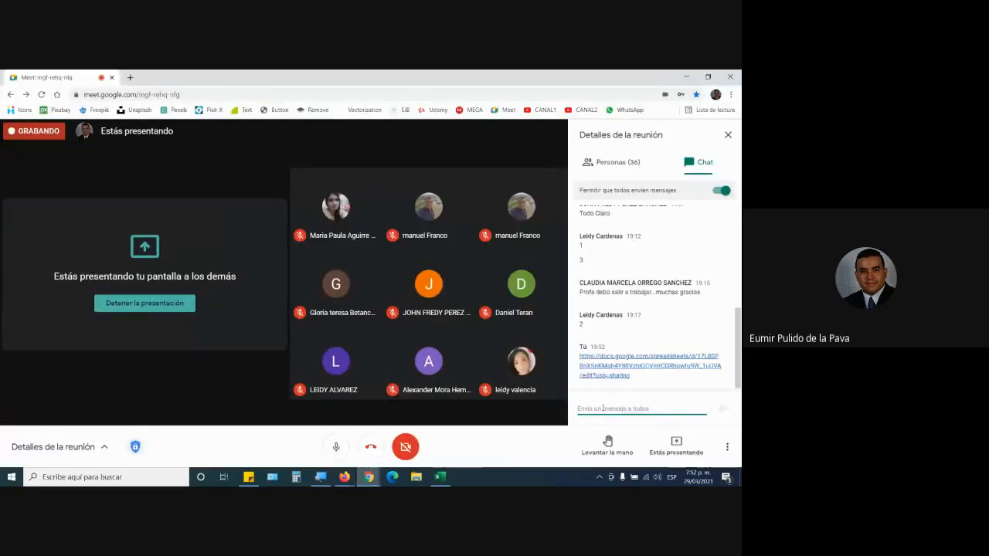
# Switch back to Firefox and open the FICHA 2260326 attendance spreadsheet from the COMPLEMENTARIOS 2021 folder in Drive.
pyautogui.click(345, 477)
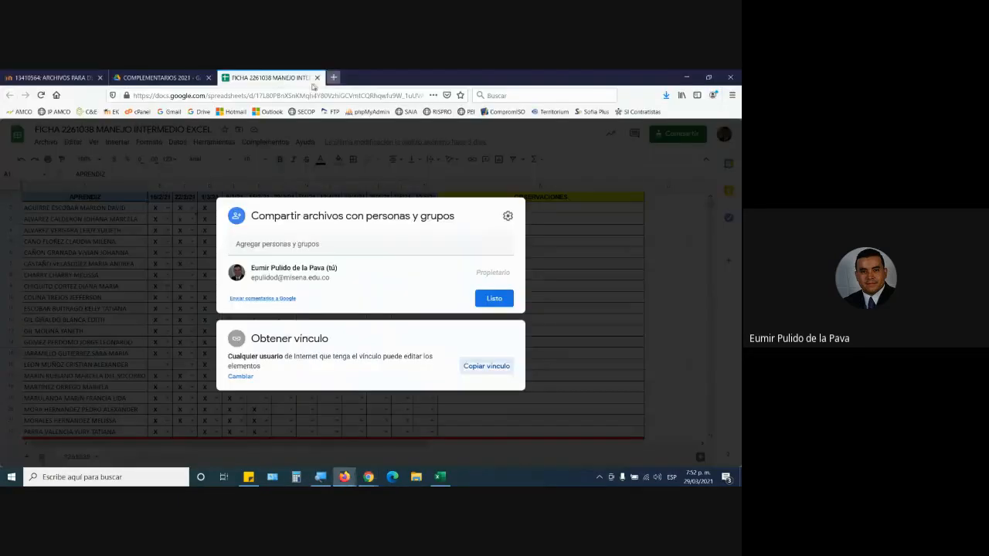
pyautogui.click(163, 77)
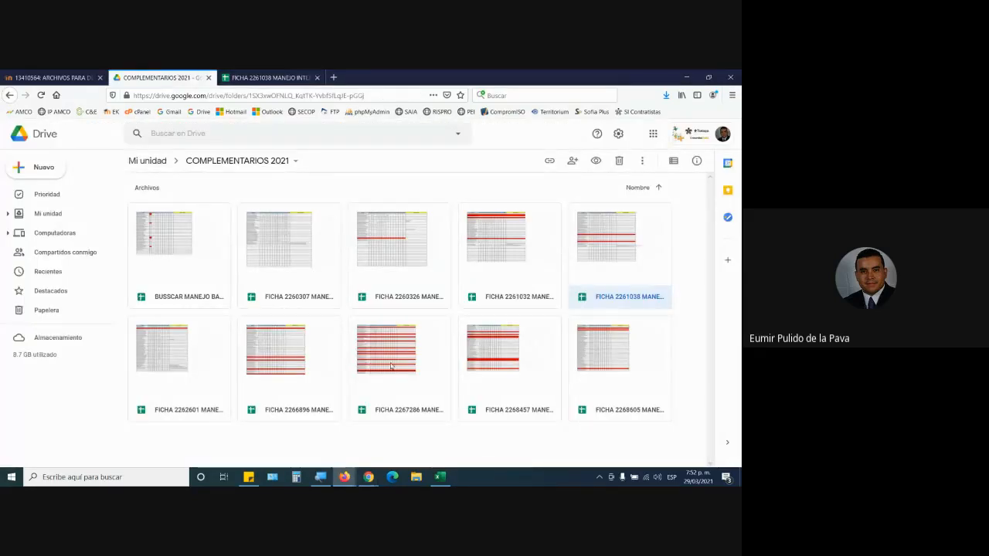
pyautogui.doubleClick(390, 254)
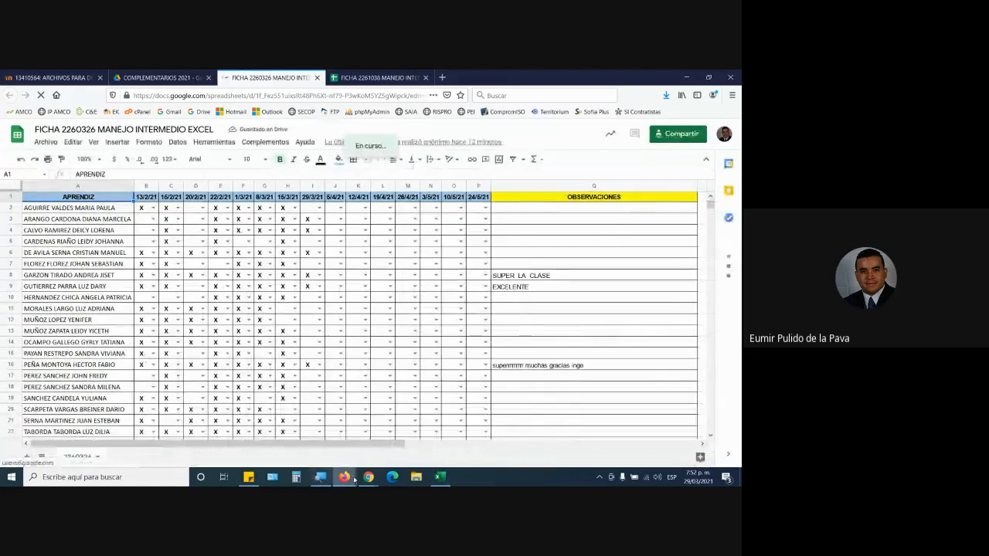
# Switch to the Google Meet call and request to stop recording the meeting.
pyautogui.click(368, 477)
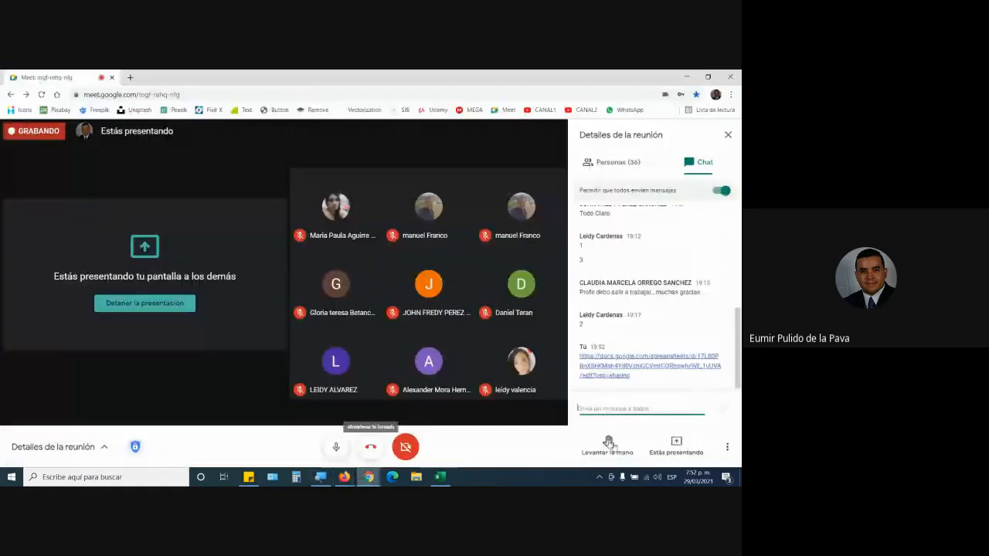
pyautogui.click(726, 446)
pyautogui.click(626, 219)
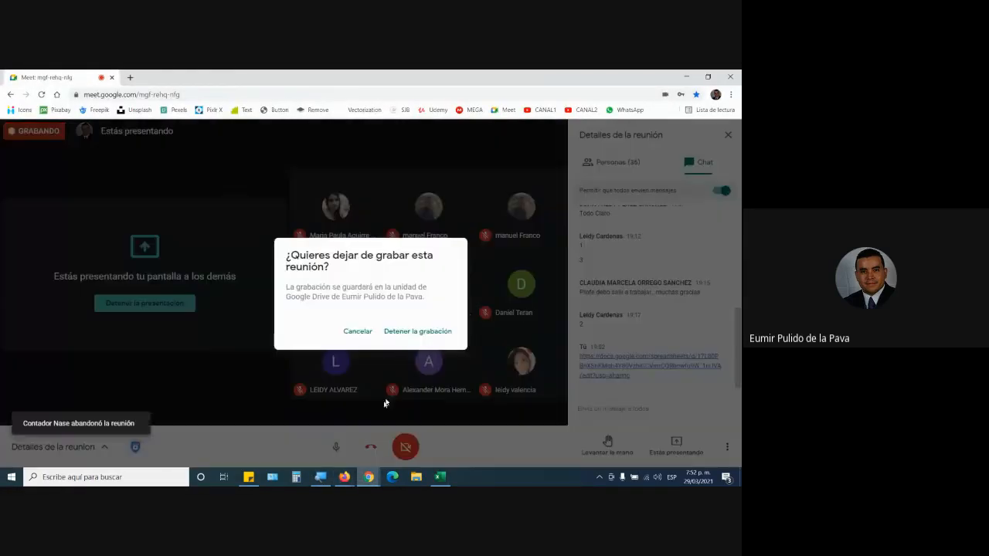